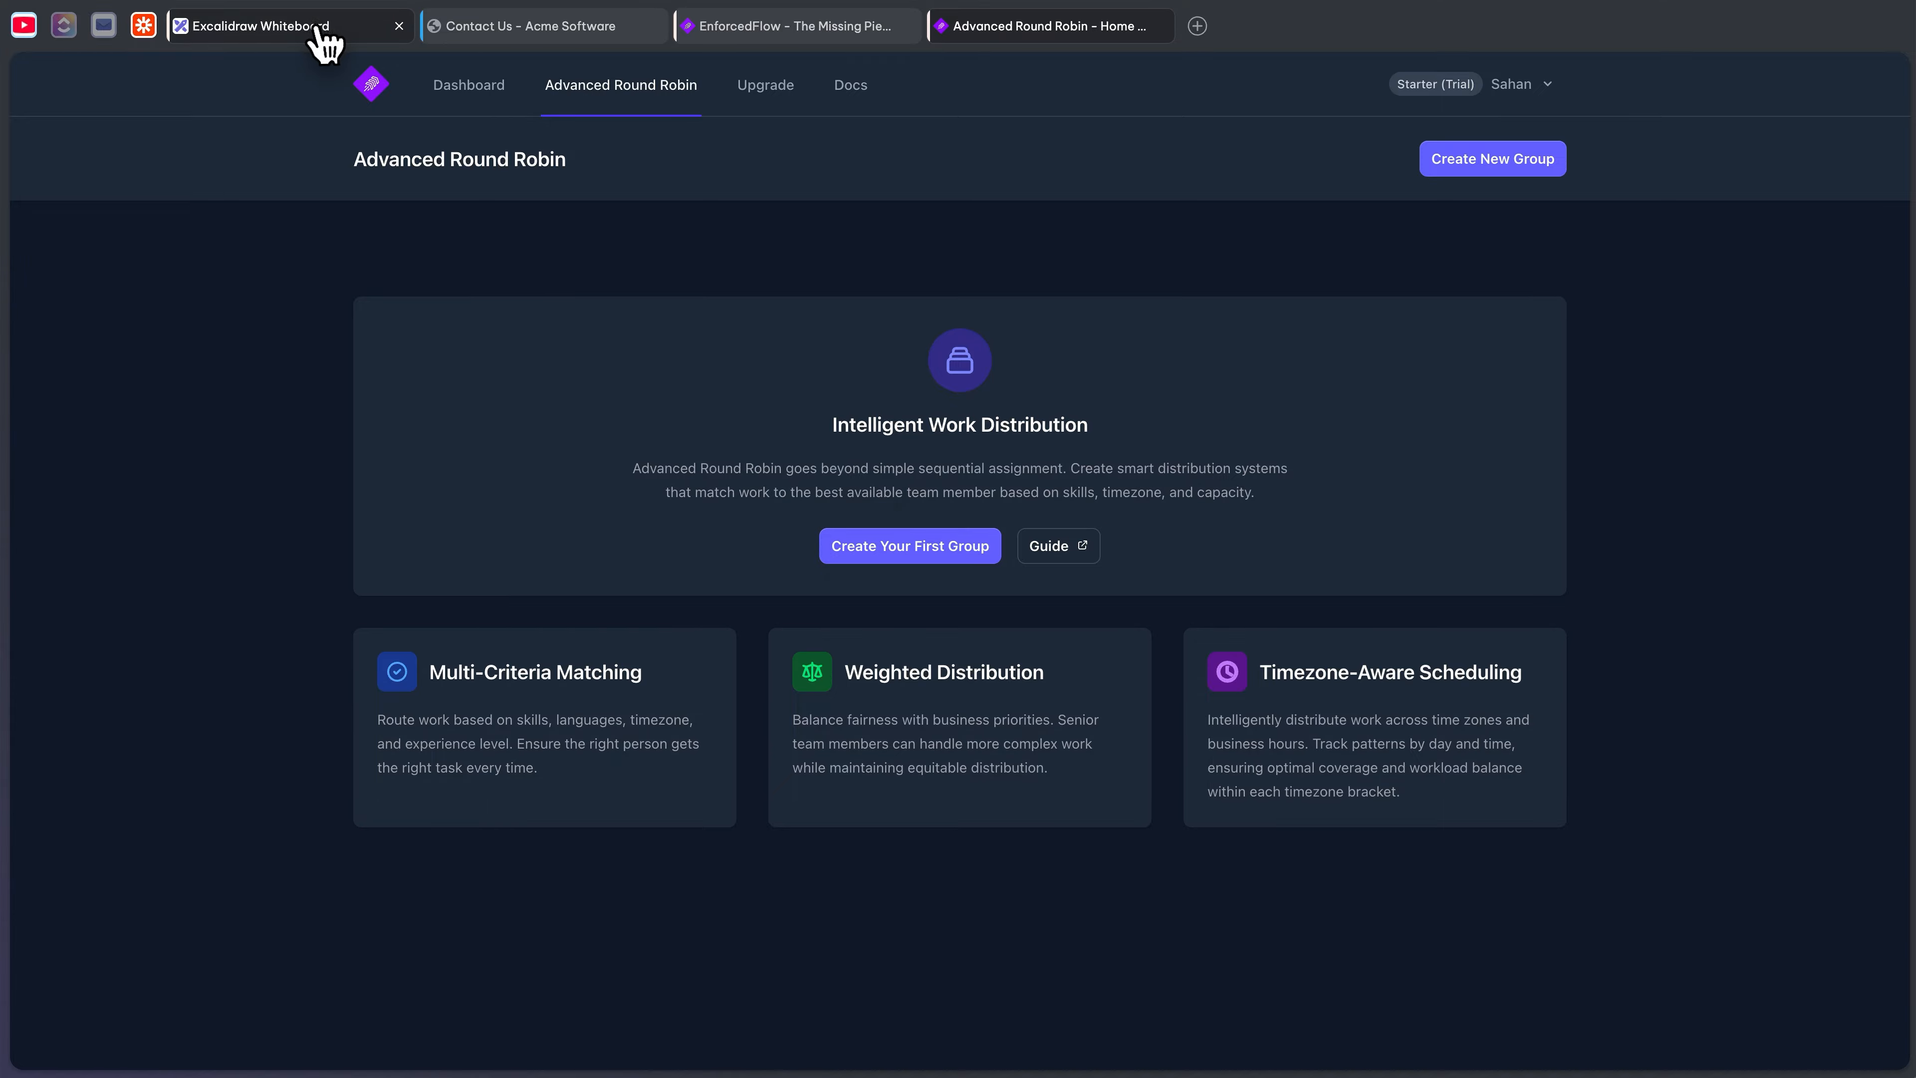
- Start creating the first Advanced Round Robin group from the empty groups page
{"action": "left_click", "coordinate": [930, 555]}
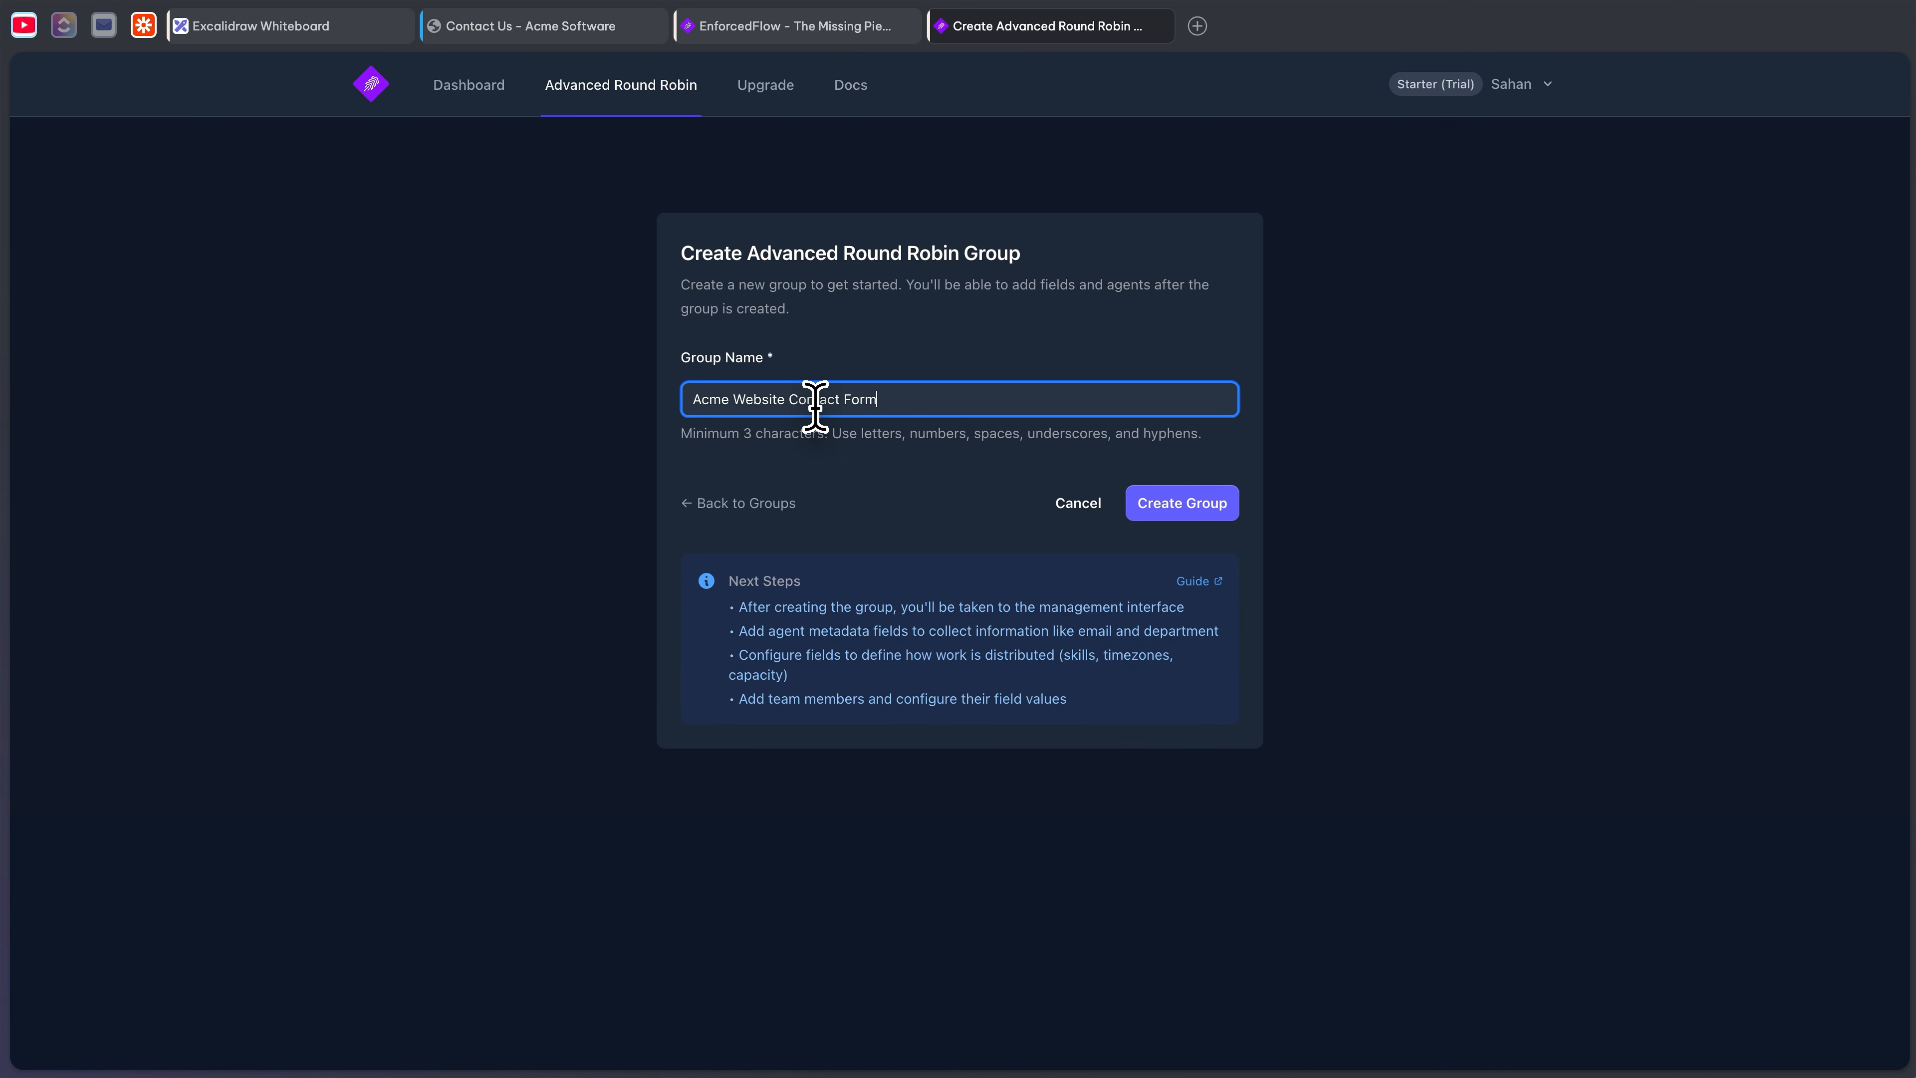
- Create the 'Acme Website Contact Form' group and view the three-agent routing diagram
{"action": "left_click", "coordinate": [1207, 508]}
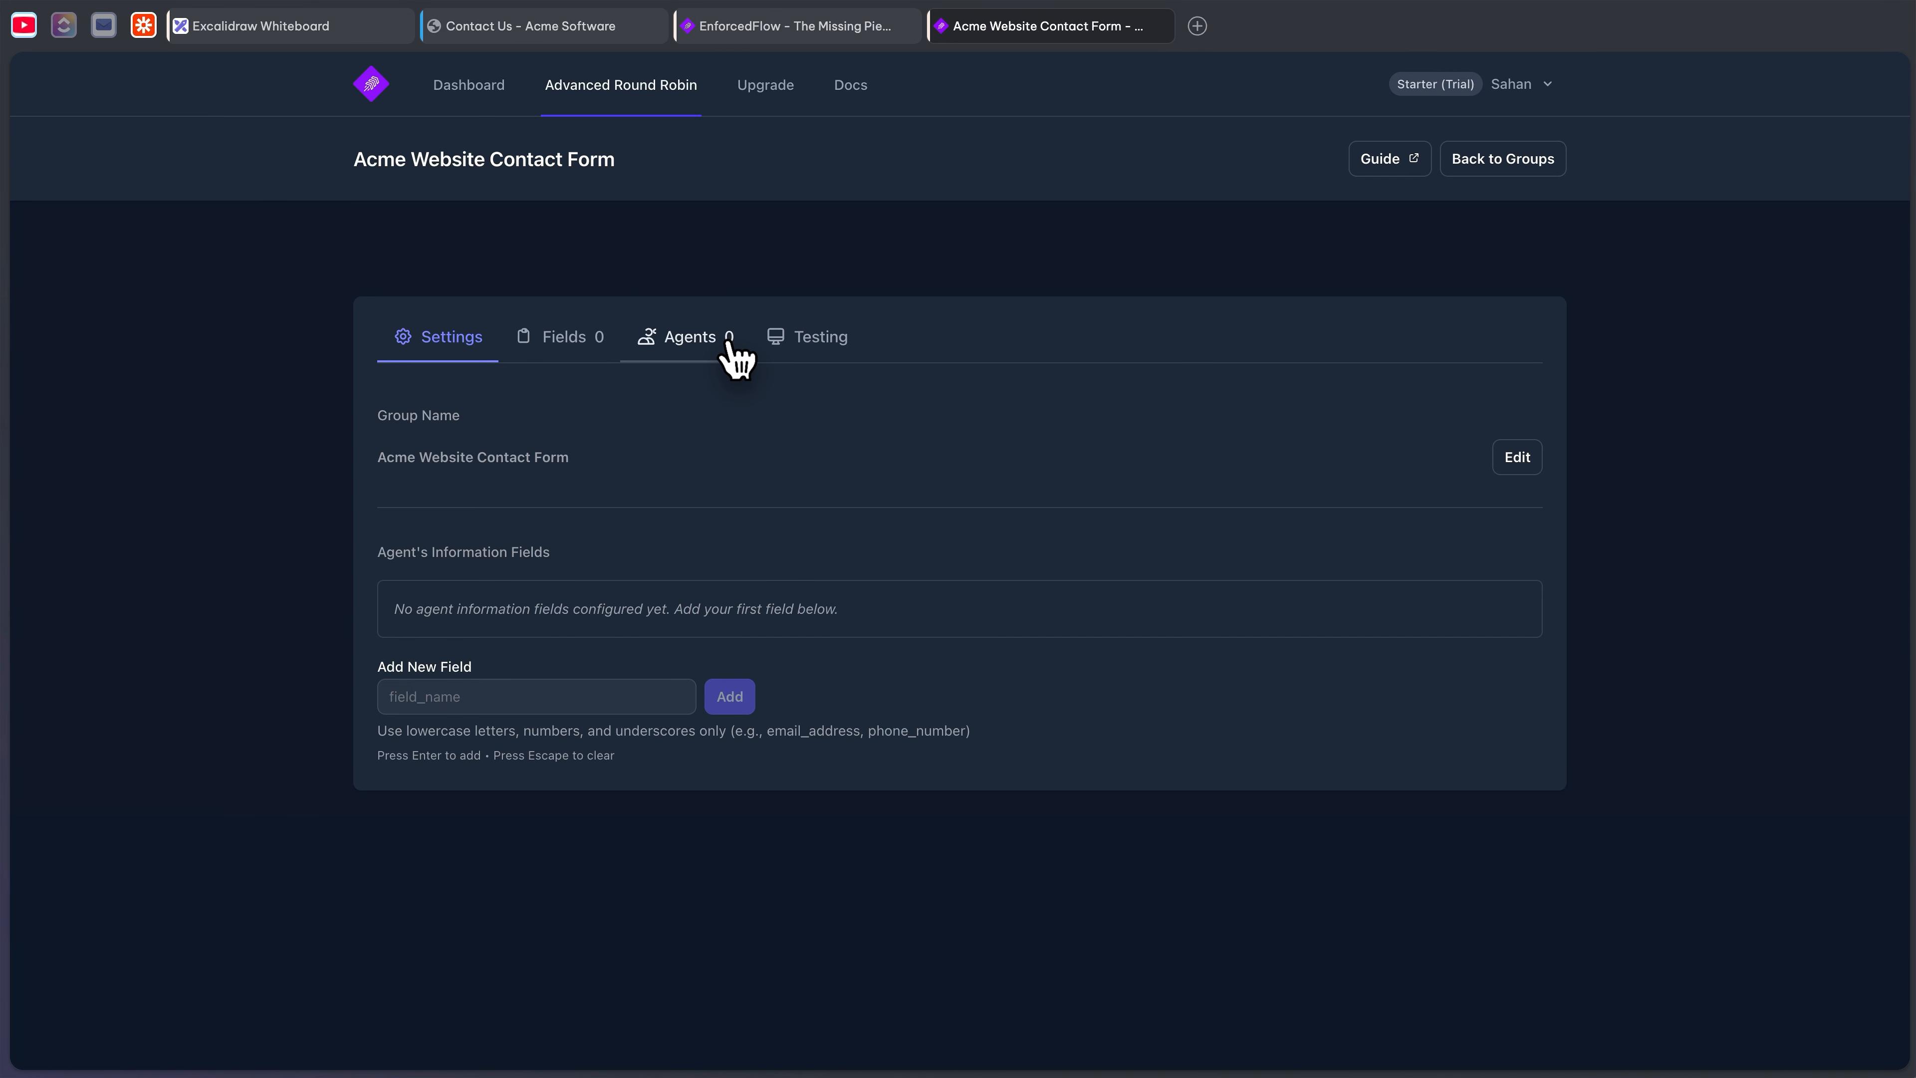
{"action": "left_click", "coordinate": [317, 46]}
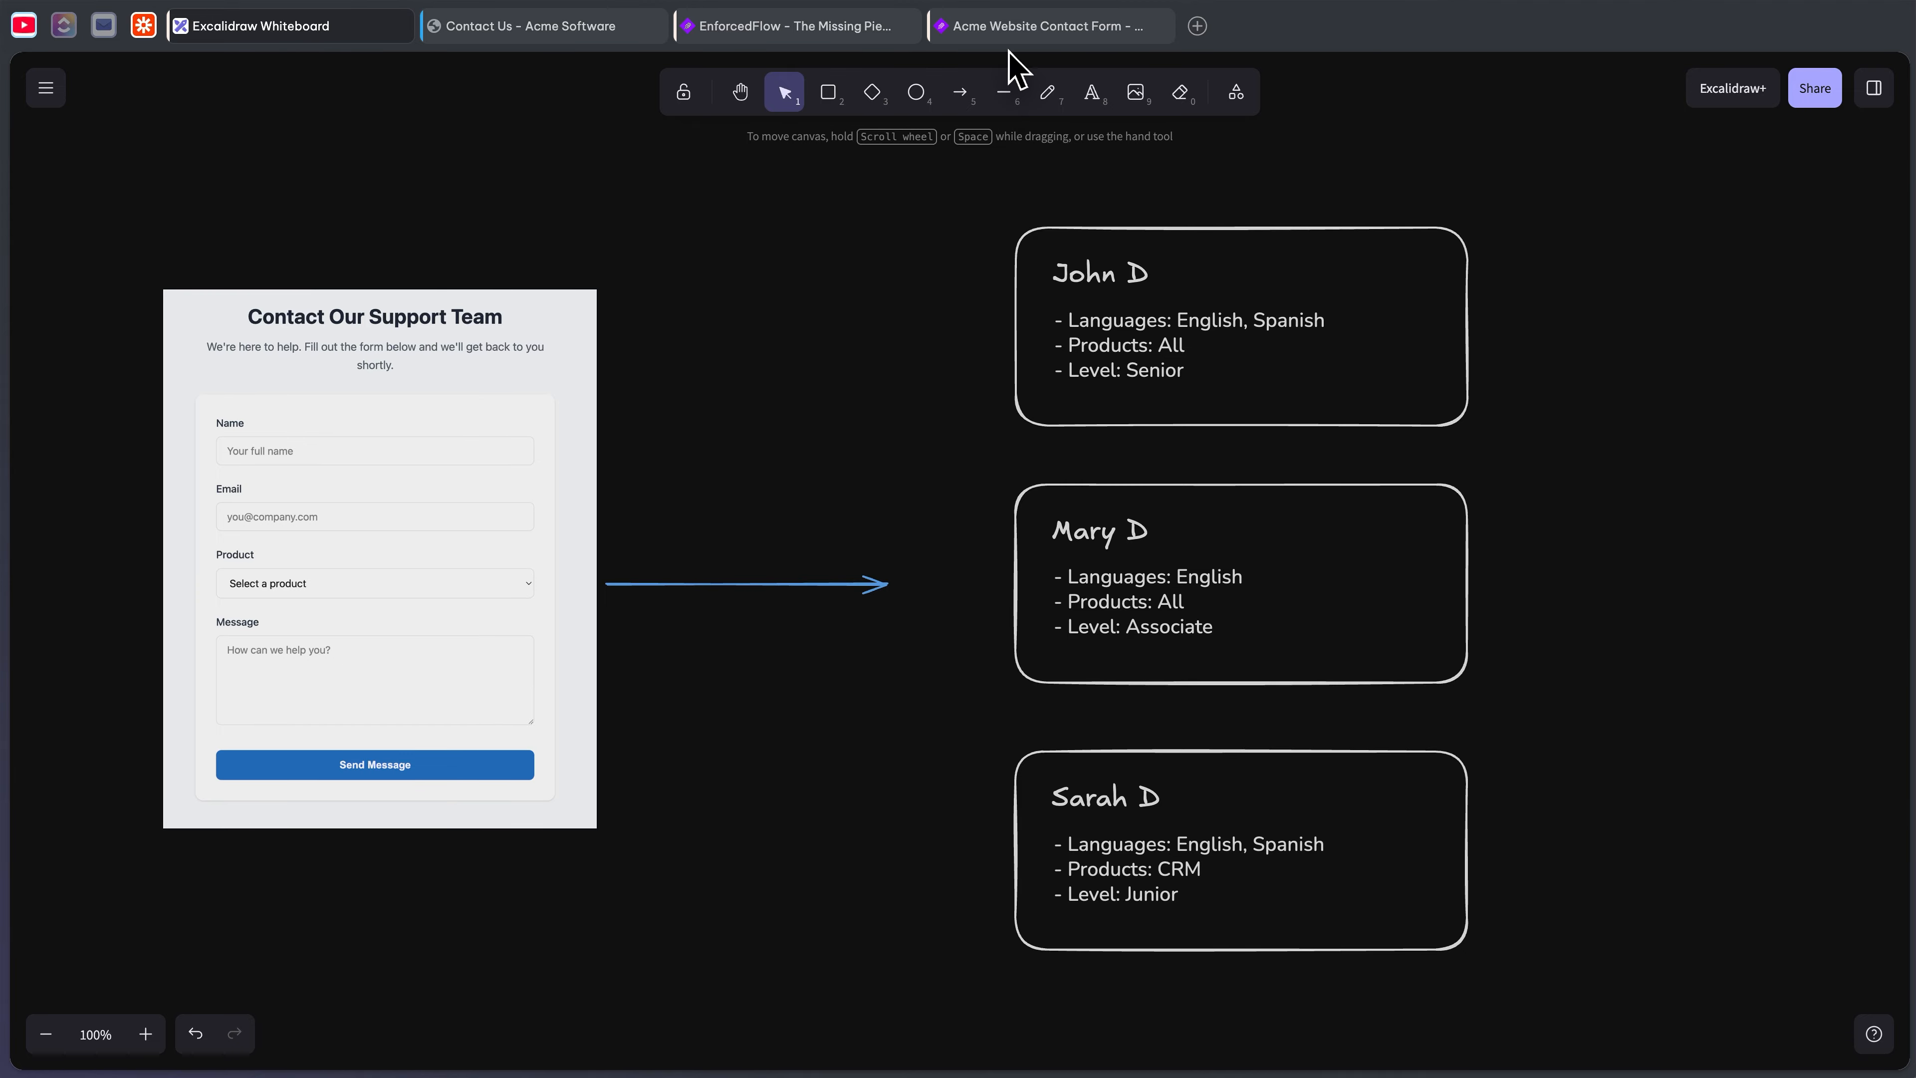
- Add an 'email' agent information field in the group's settings and bring up its empty Fields list
{"action": "left_click", "coordinate": [810, 34]}
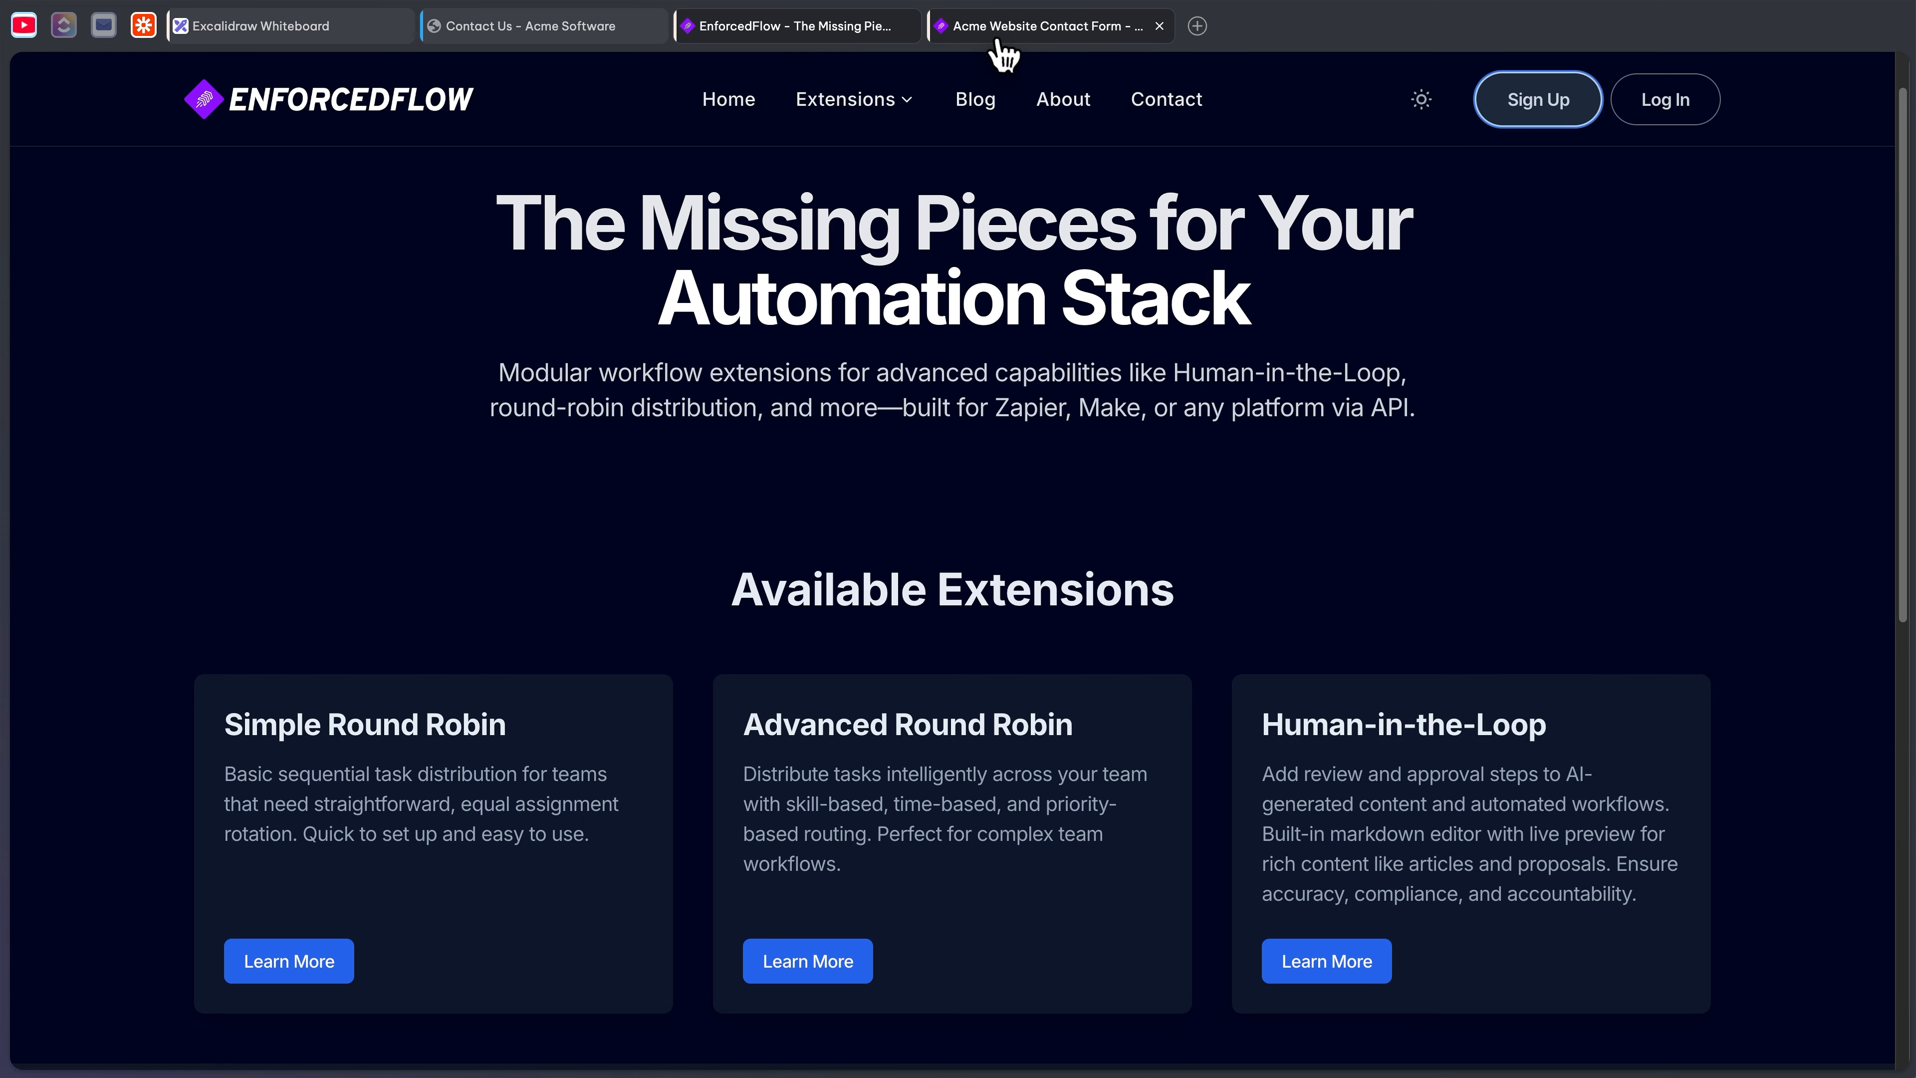
{"action": "left_click", "coordinate": [939, 34]}
{"action": "left_click", "coordinate": [515, 683]}
{"action": "type", "text": "email"}
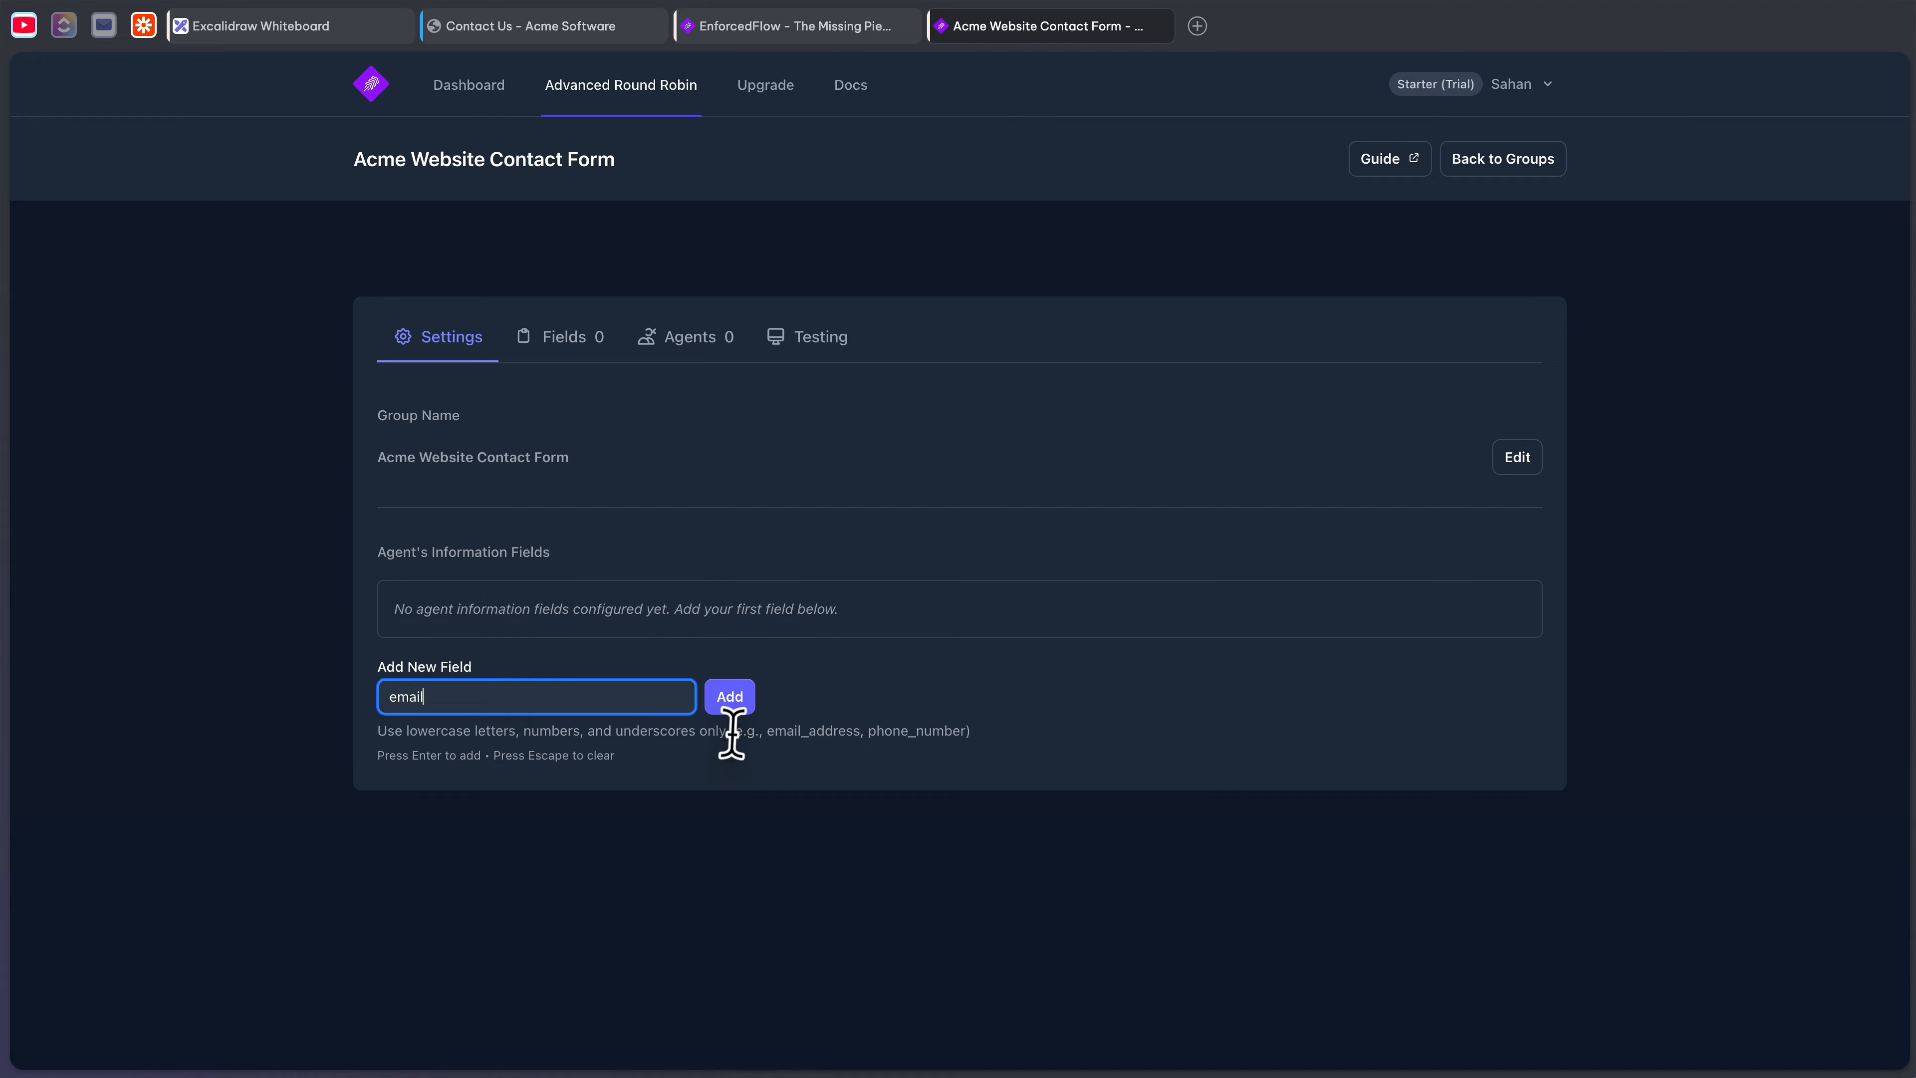
{"action": "left_click", "coordinate": [729, 702]}
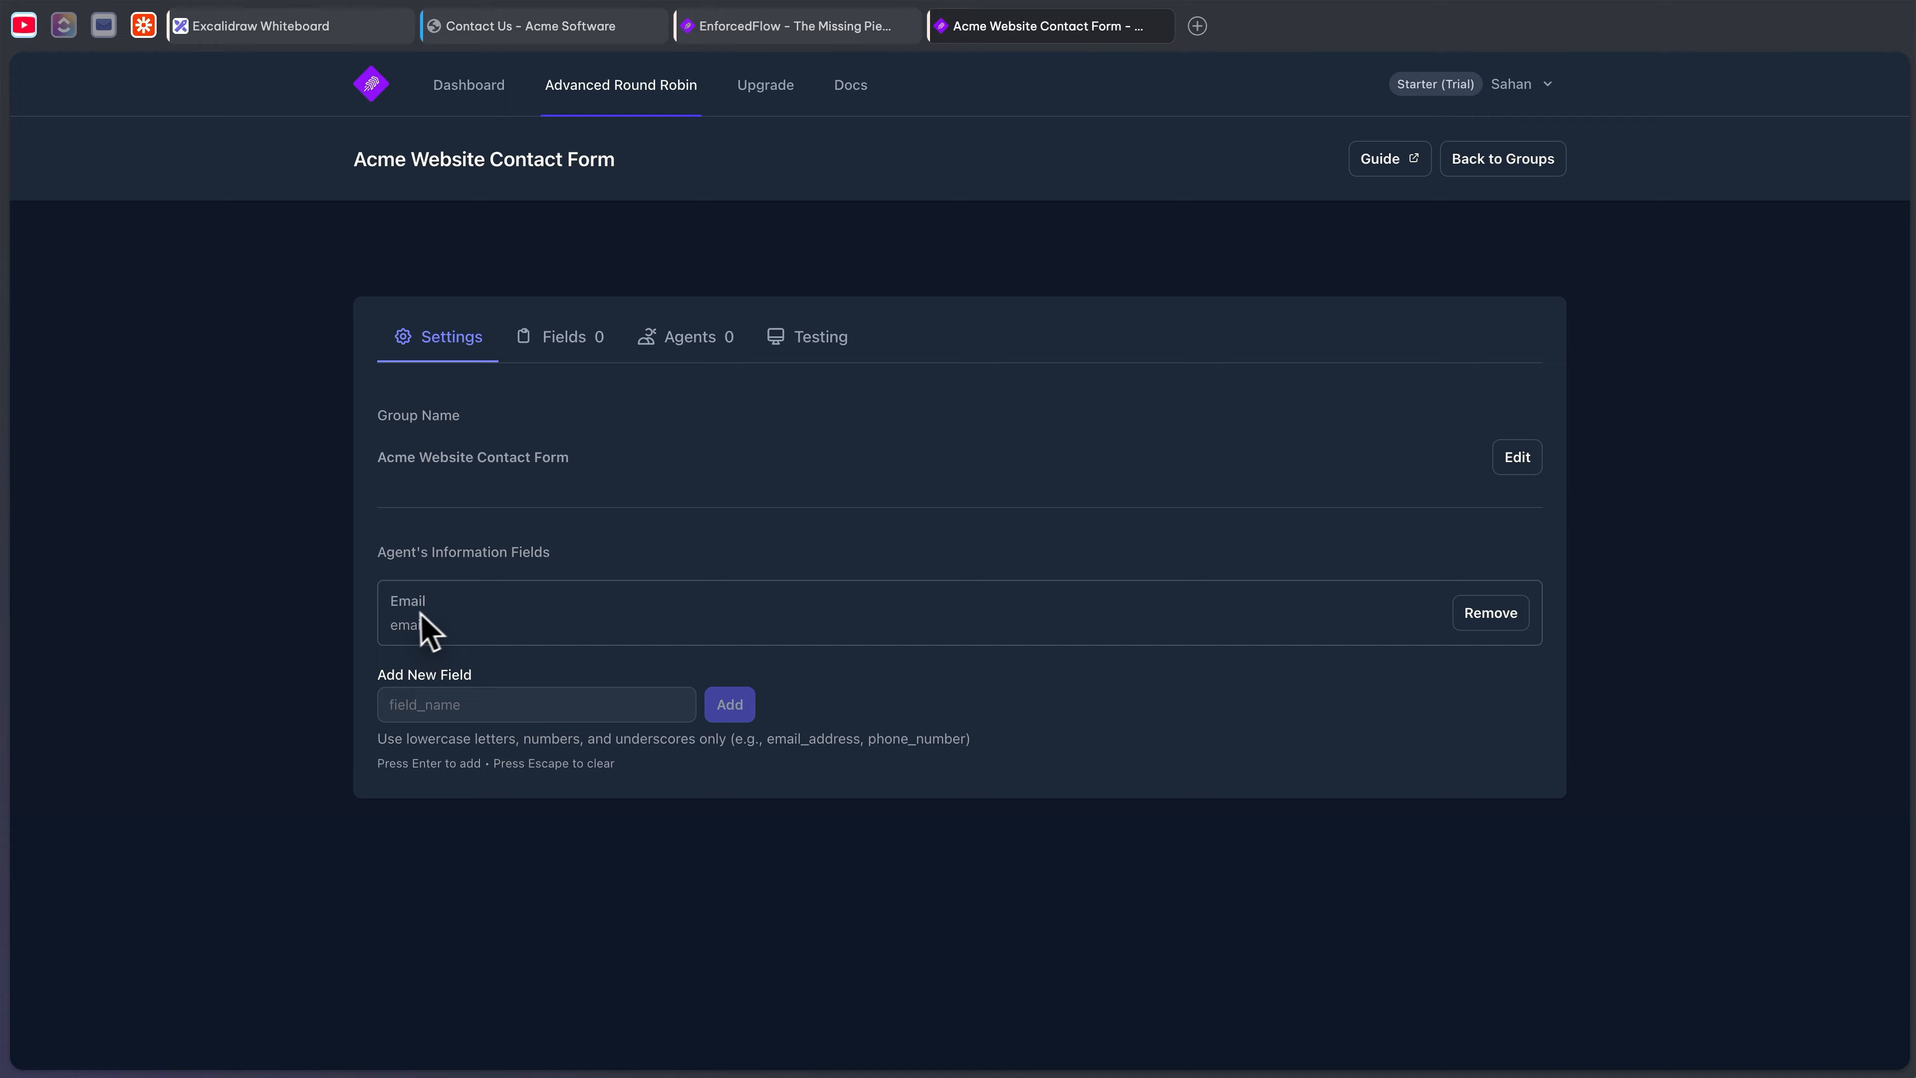
{"action": "left_click", "coordinate": [562, 344]}
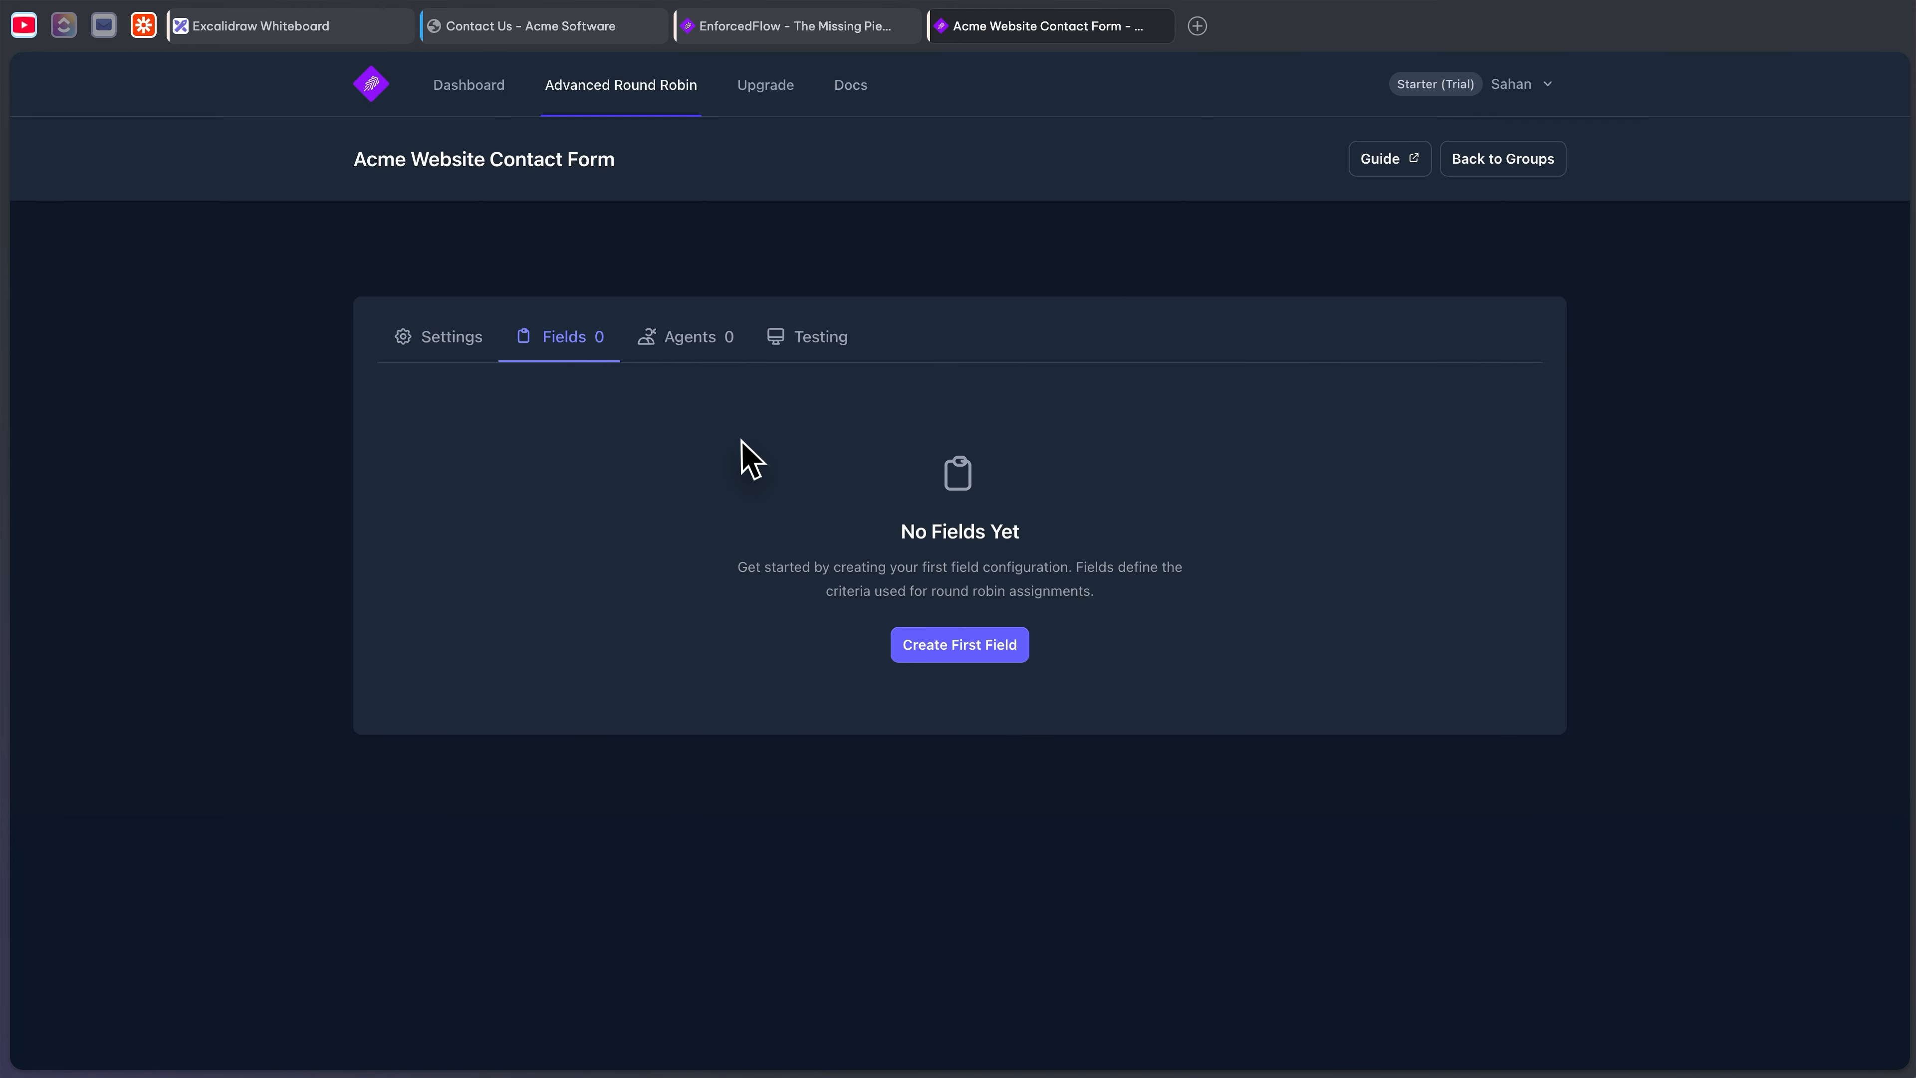
- Create a Multi-Select 'Language' field with English and Spanish options and save it
{"action": "left_click", "coordinate": [325, 34]}
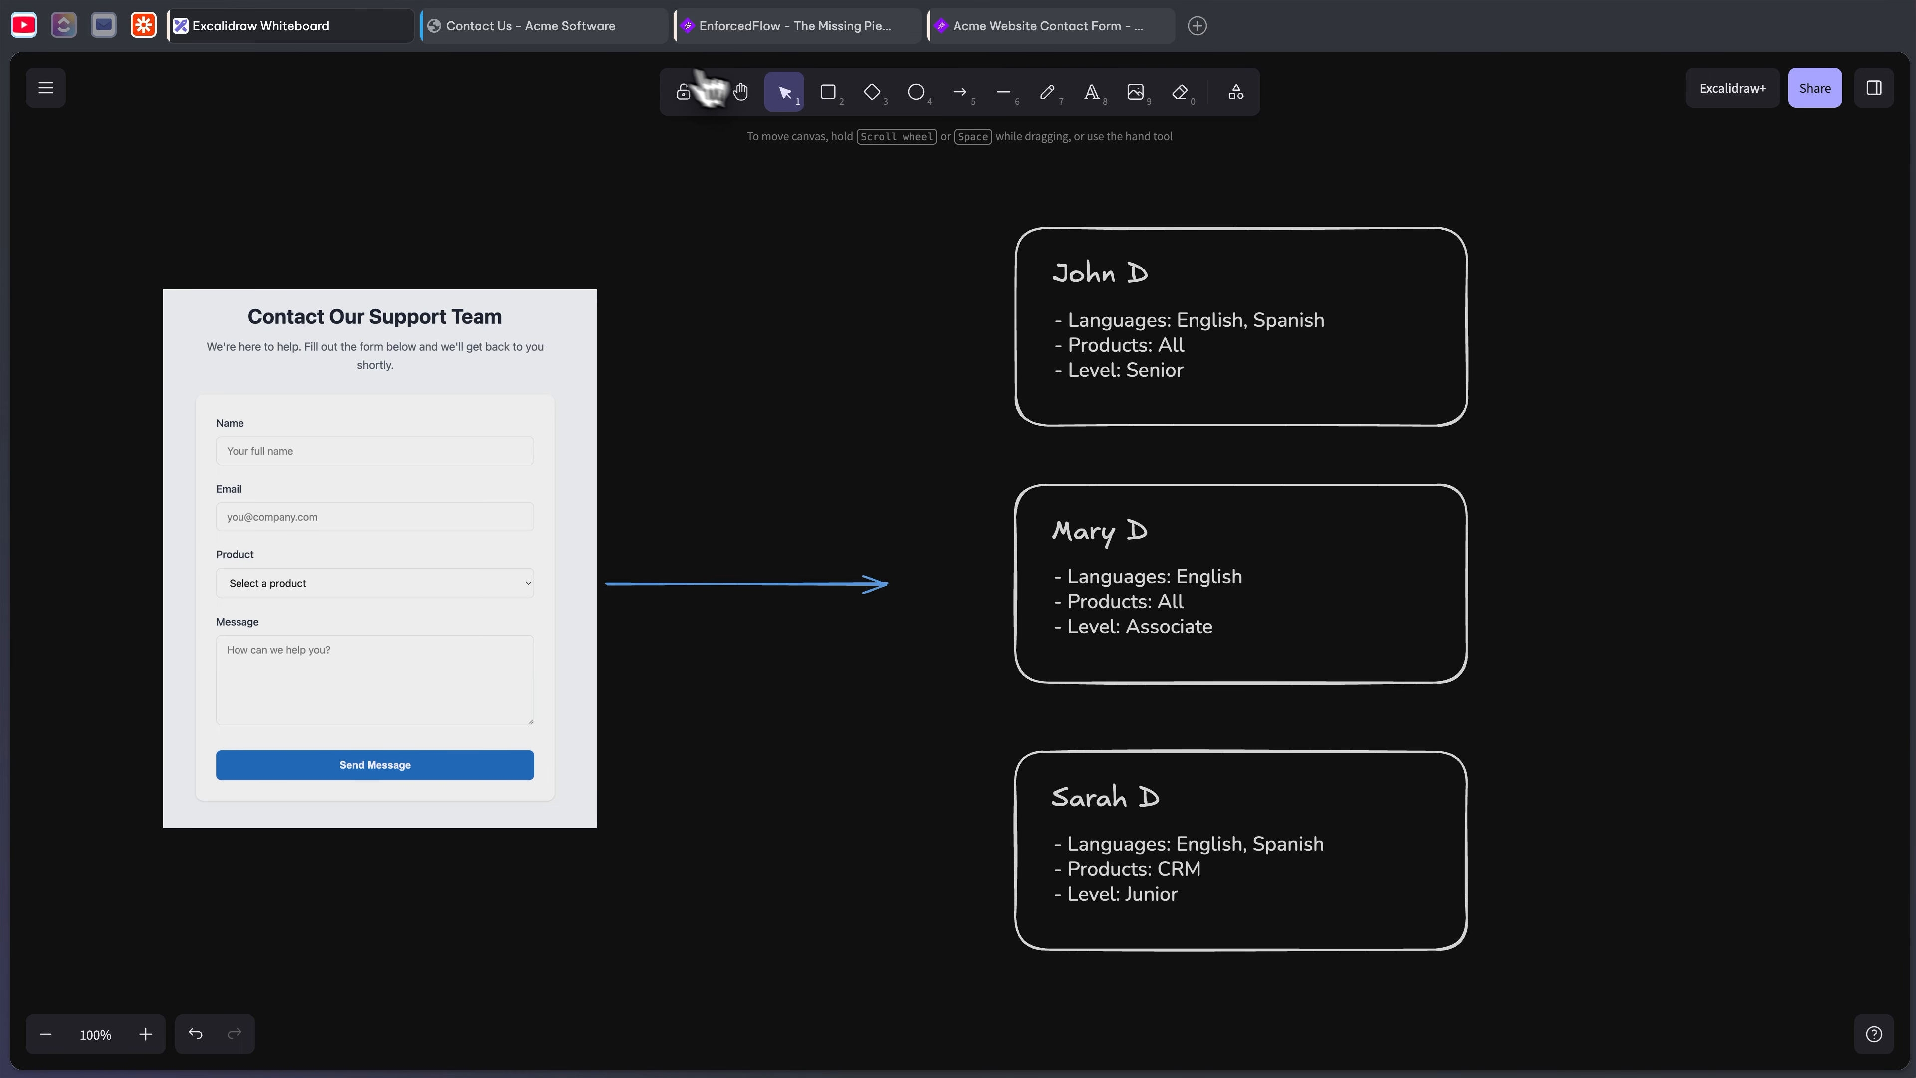
{"action": "left_click", "coordinate": [1048, 31]}
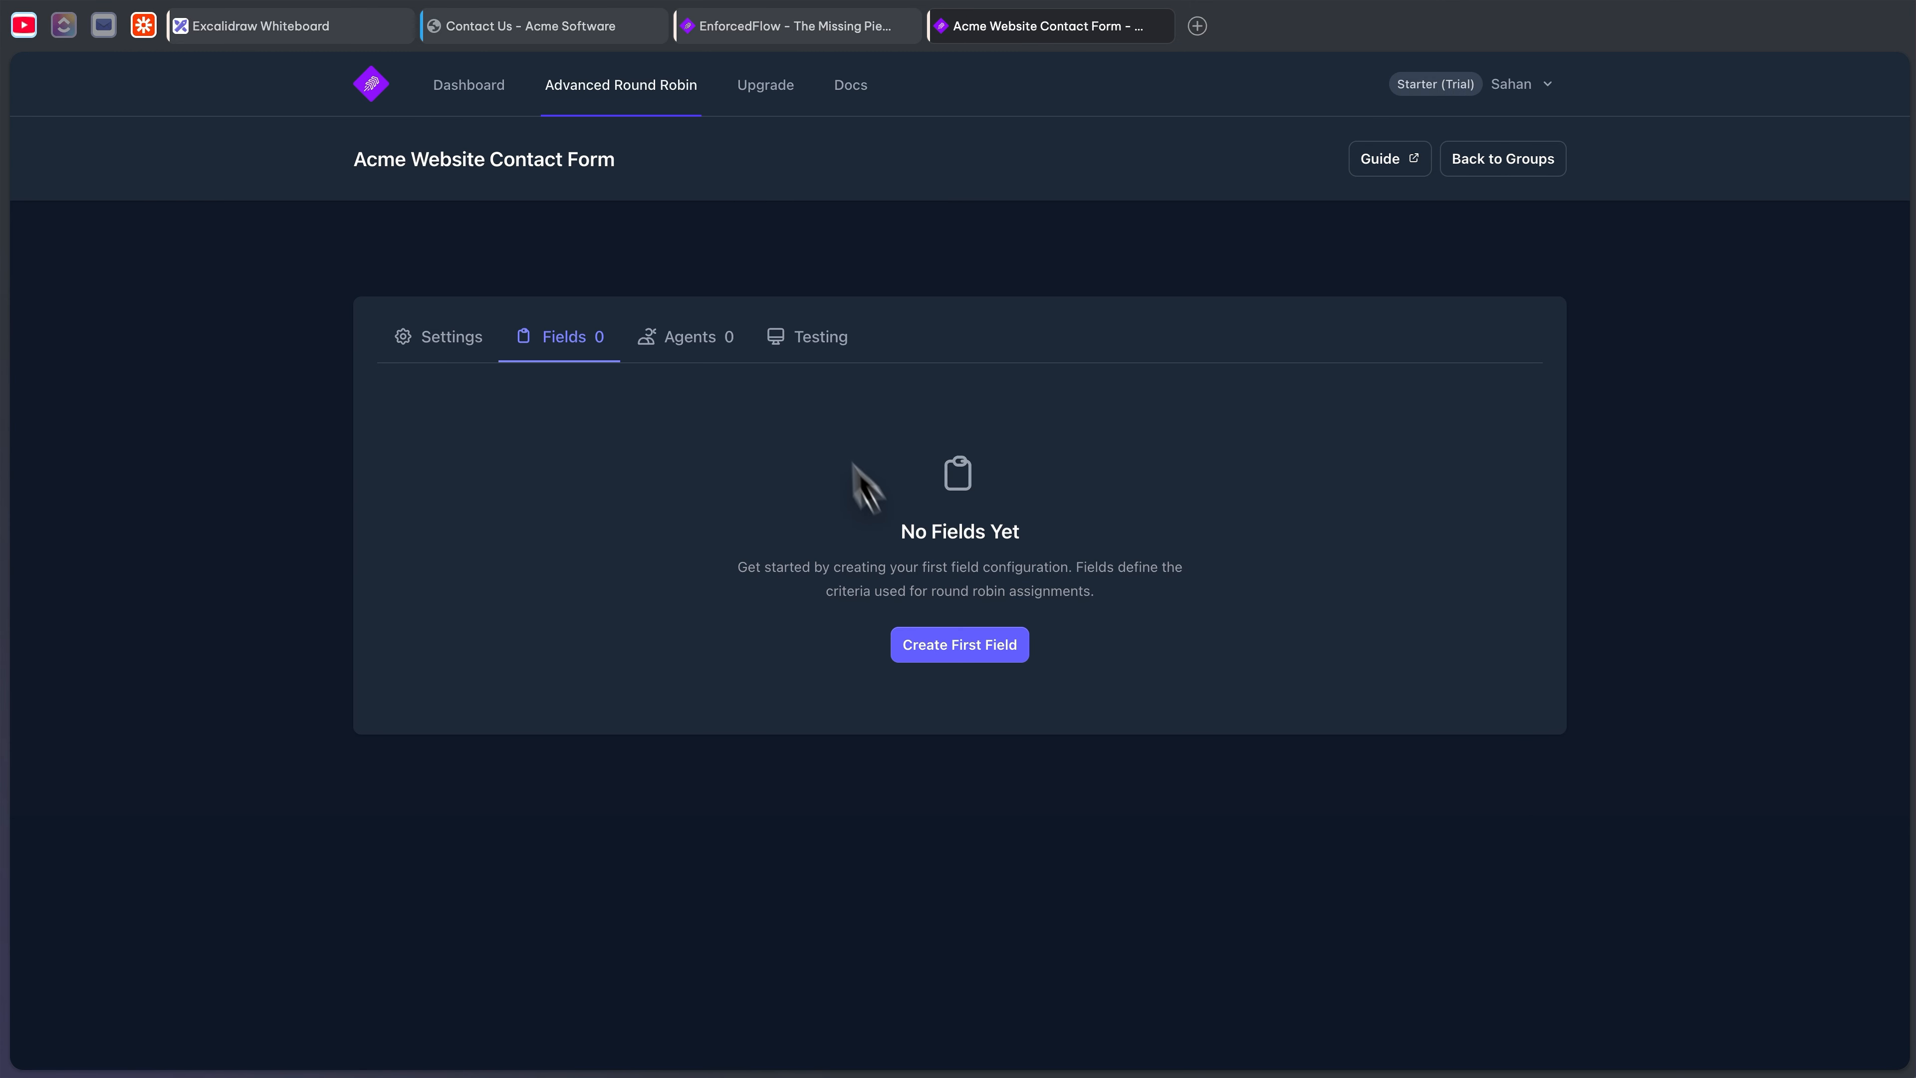
{"action": "left_click", "coordinate": [952, 645]}
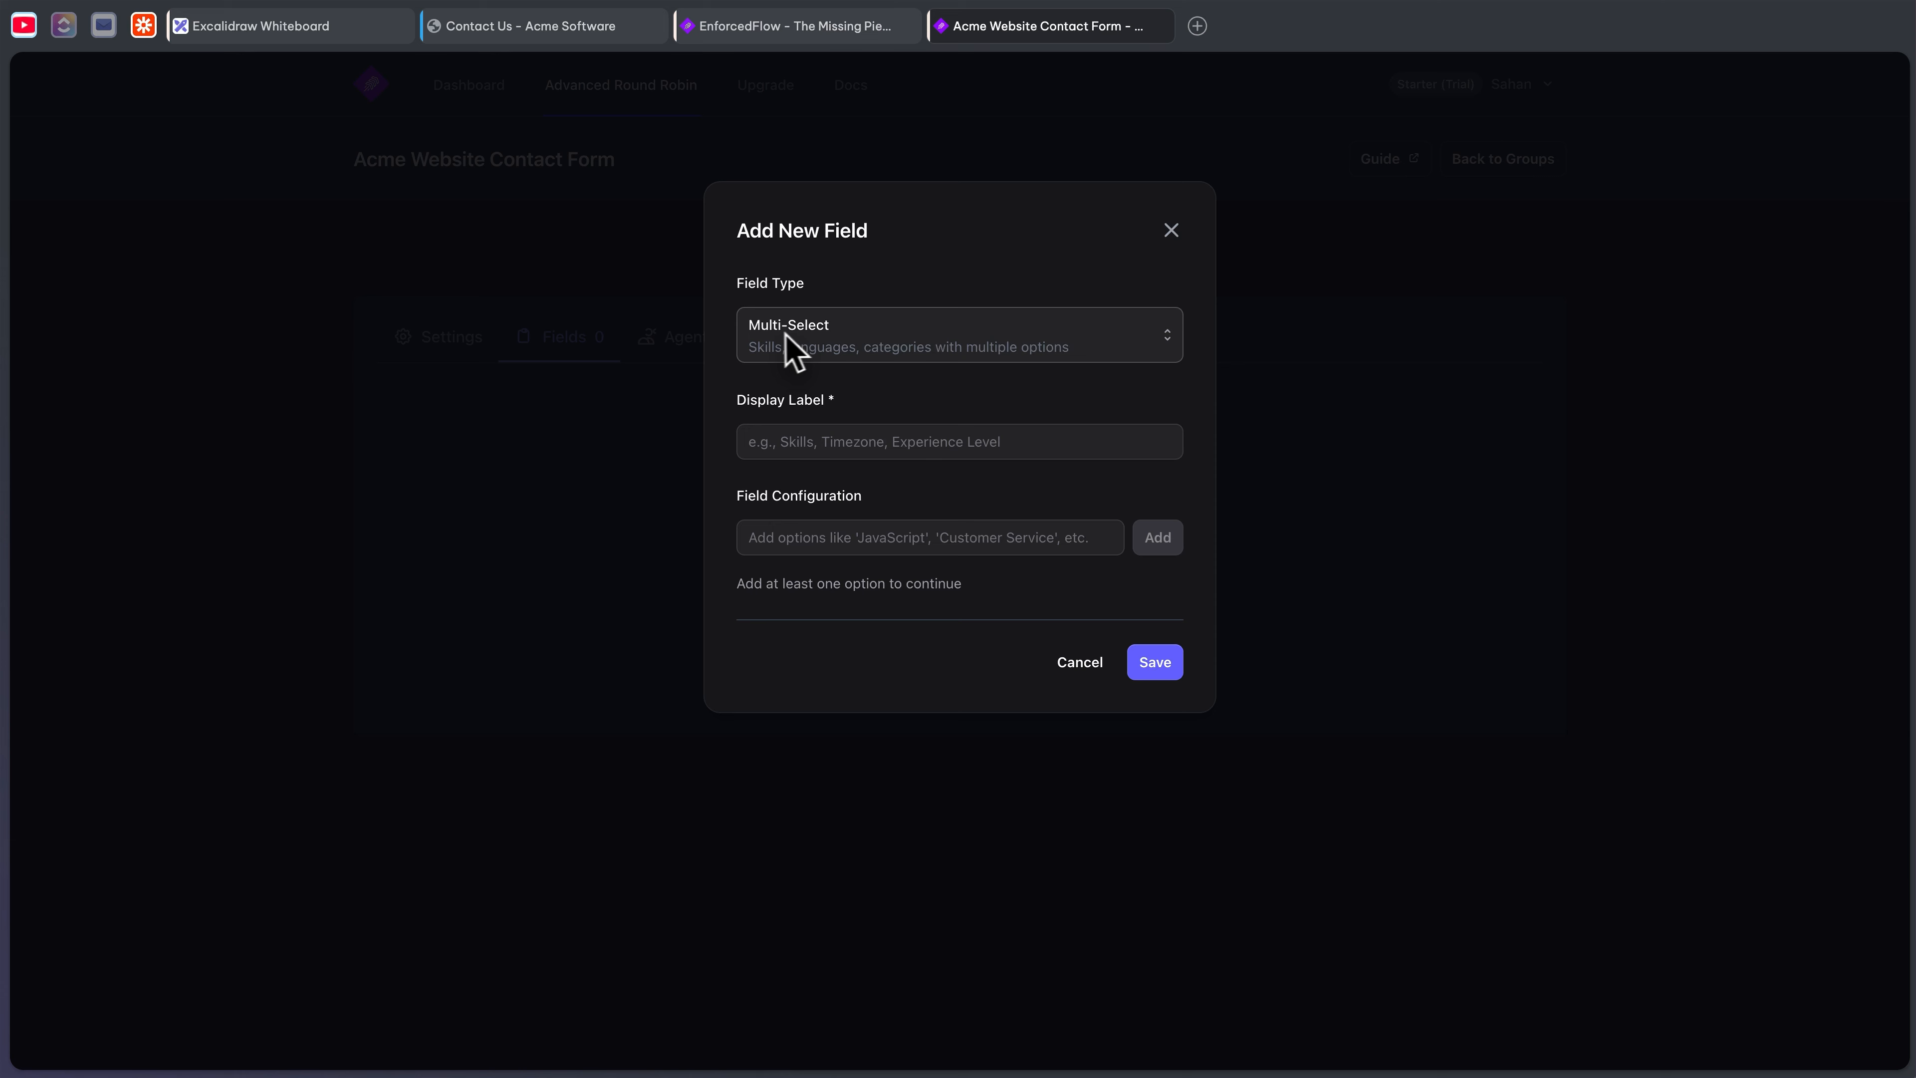
{"action": "left_click", "coordinate": [851, 441]}
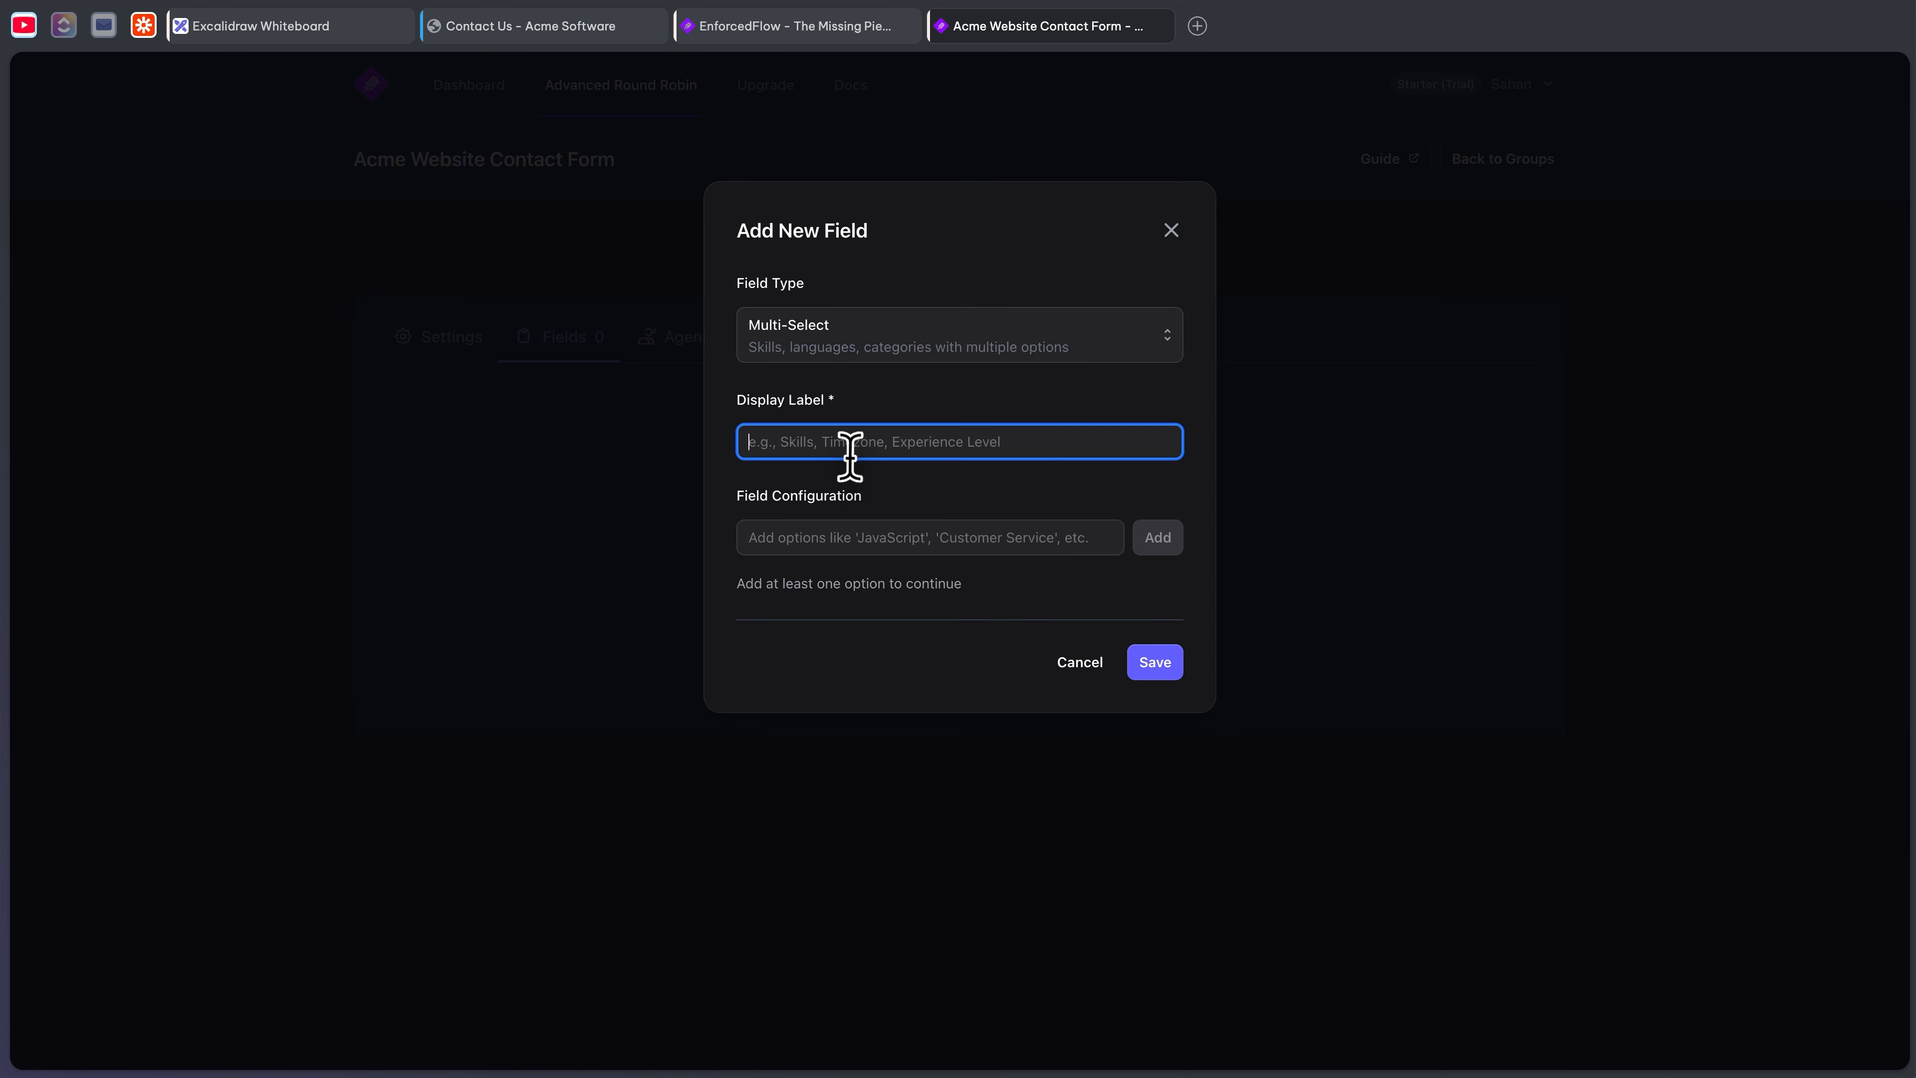
{"action": "type", "text": "Language"}
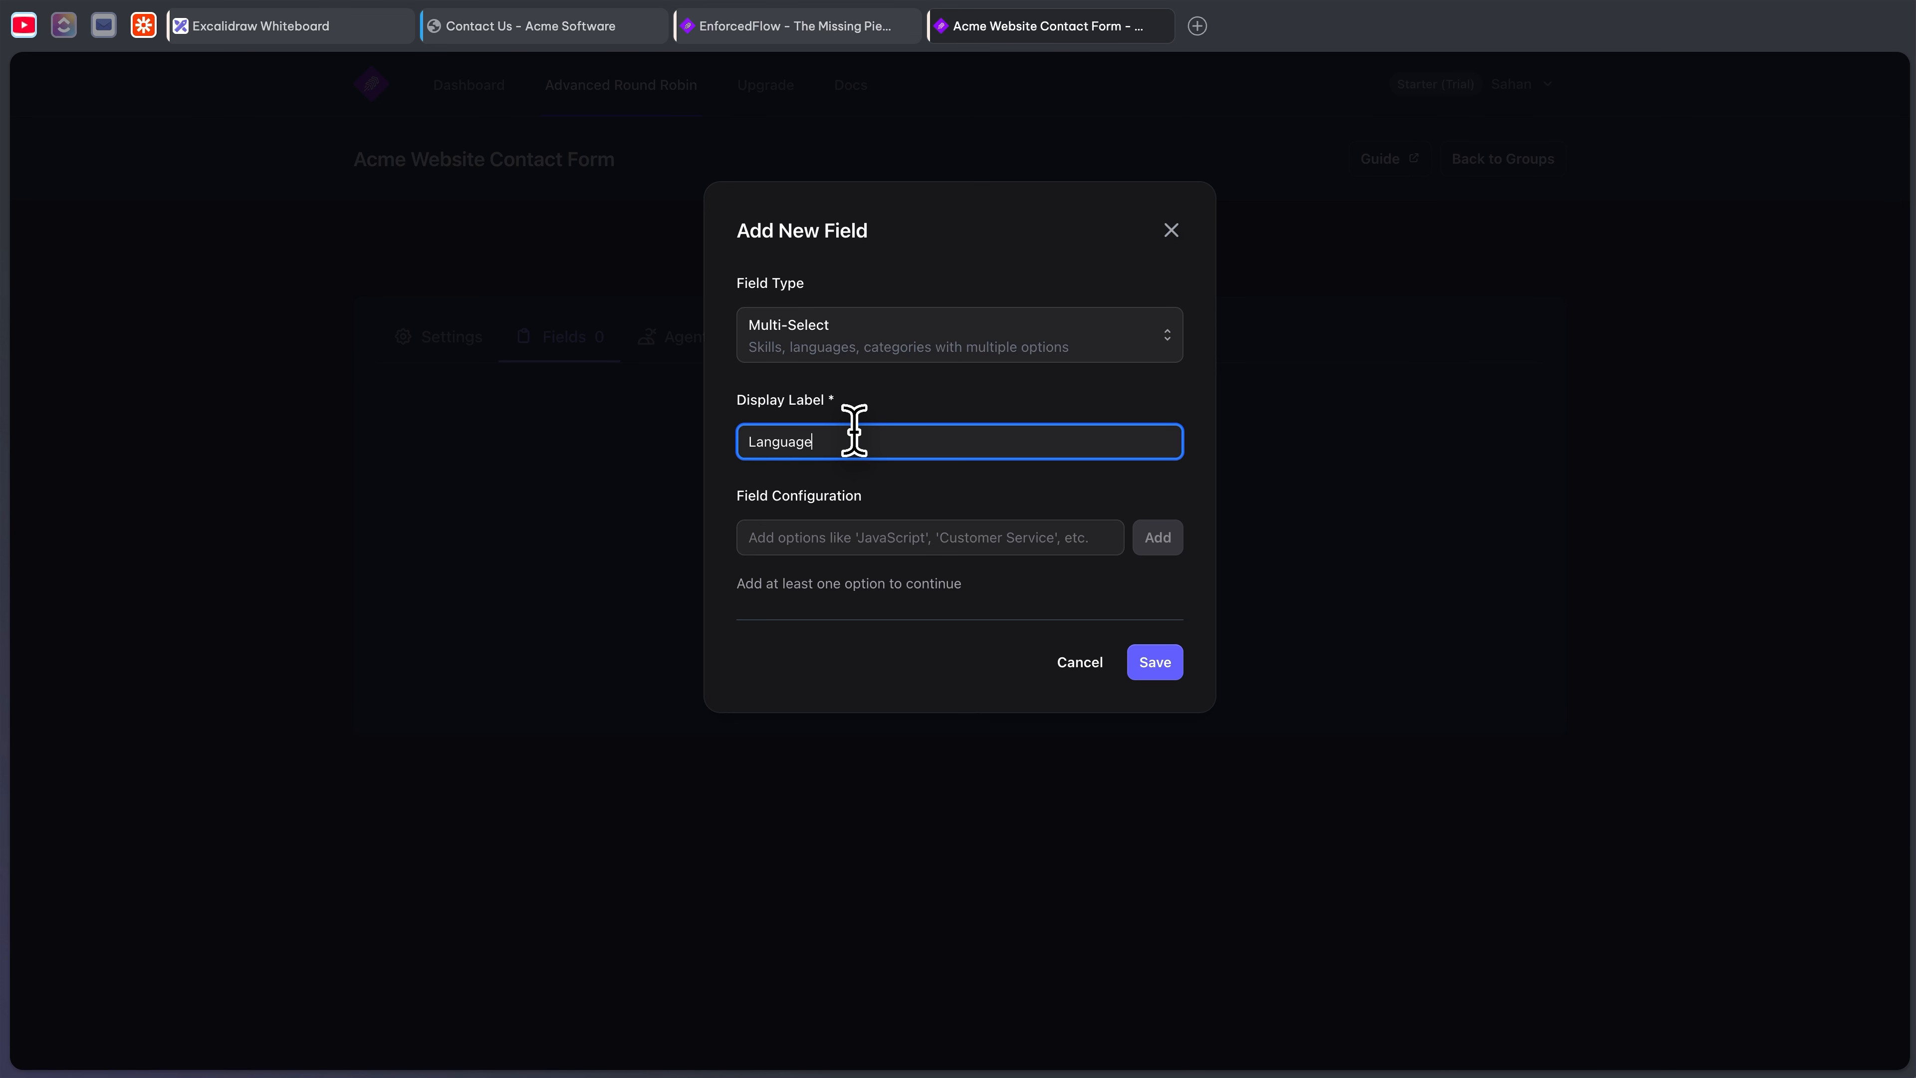
{"action": "key", "text": "Tab"}
{"action": "type", "text": "En"}
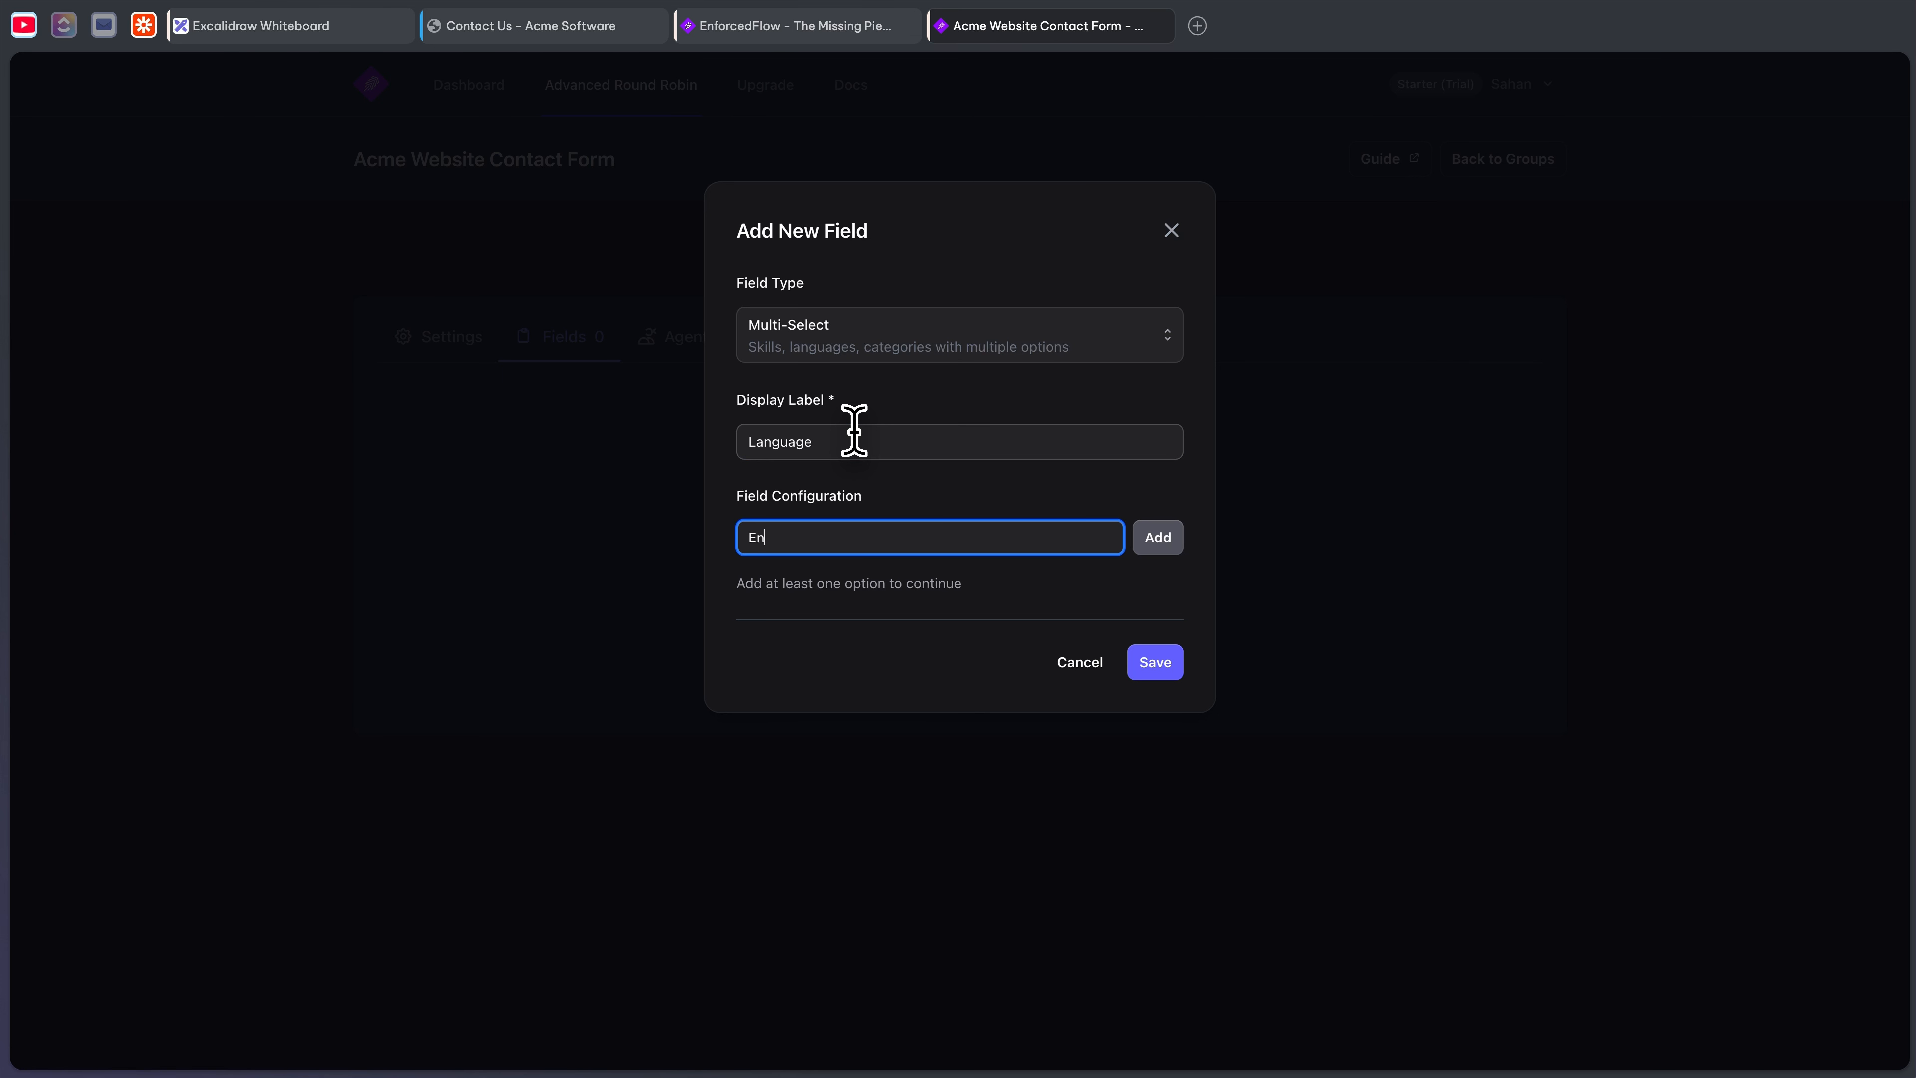
{"action": "type", "text": "glish"}
{"action": "left_click", "coordinate": [1166, 537]}
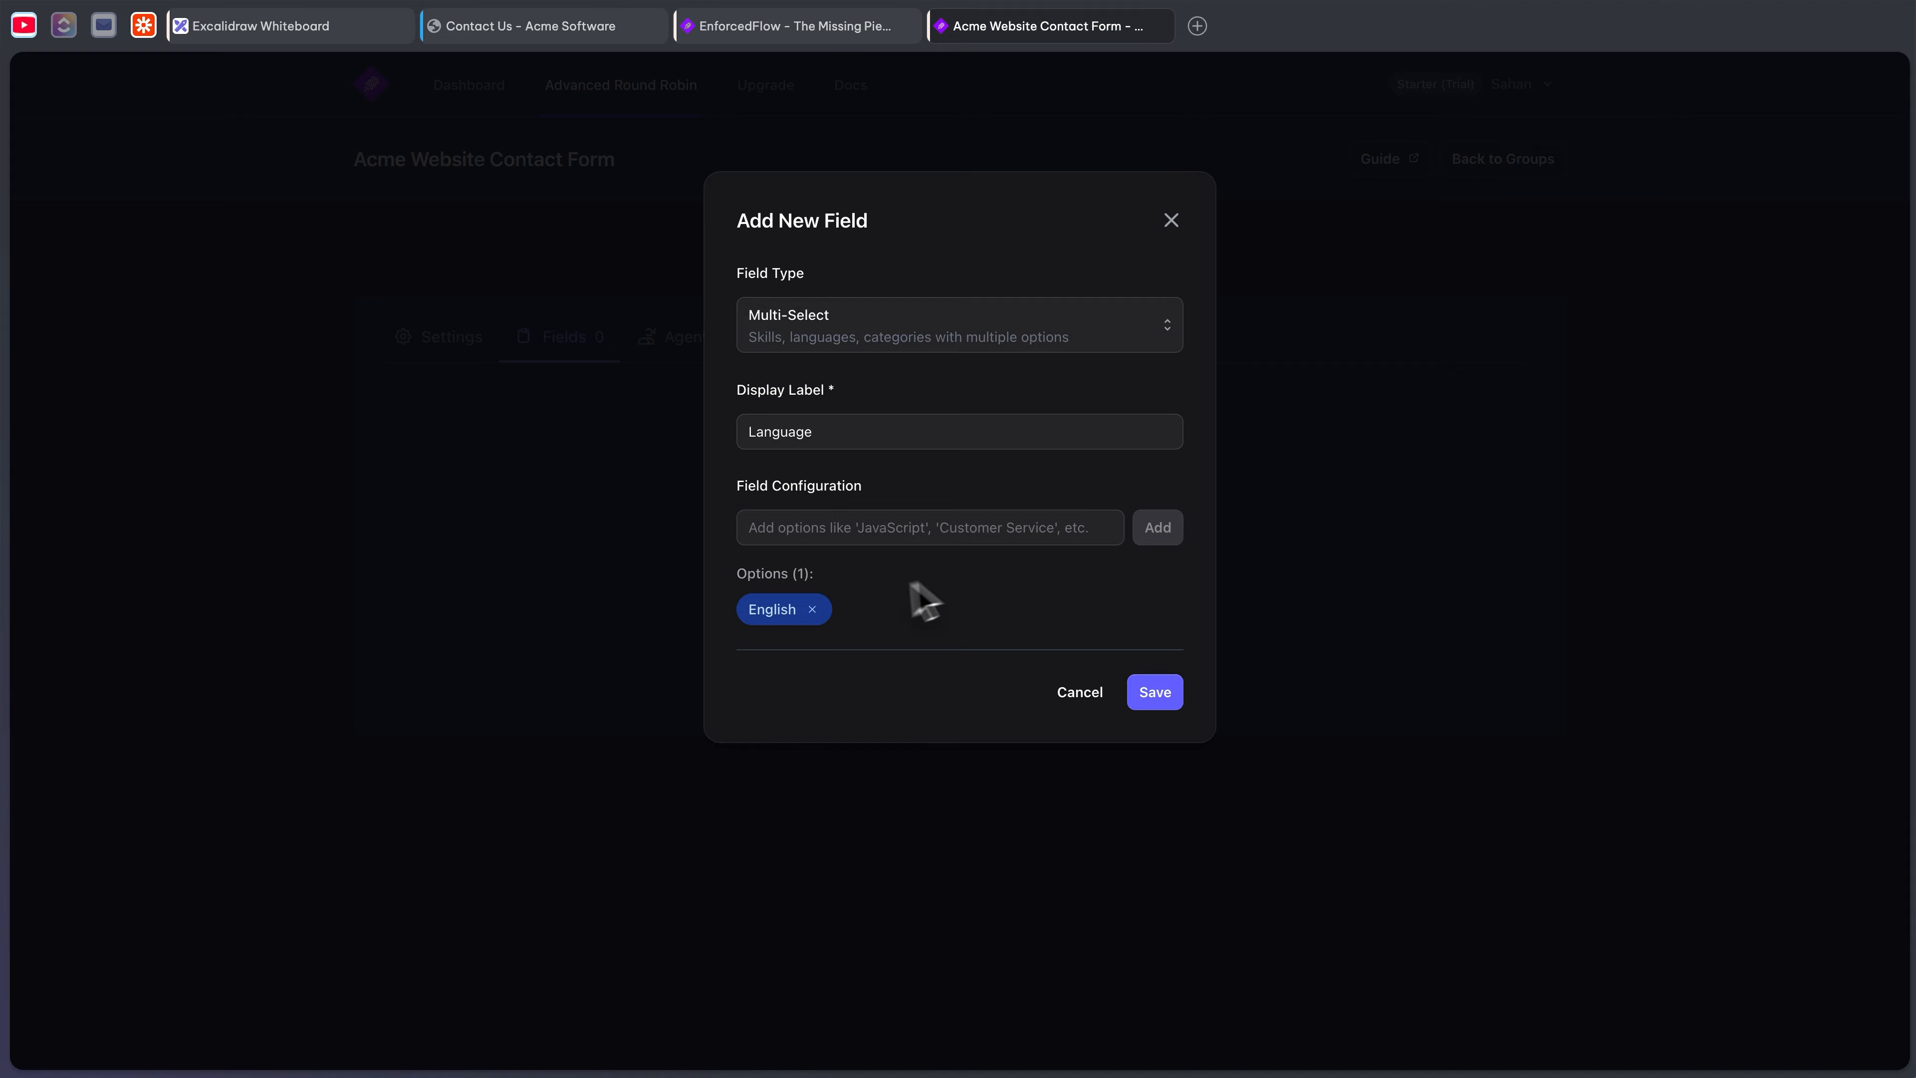
{"action": "left_click", "coordinate": [858, 522]}
{"action": "type", "text": "Spanish"}
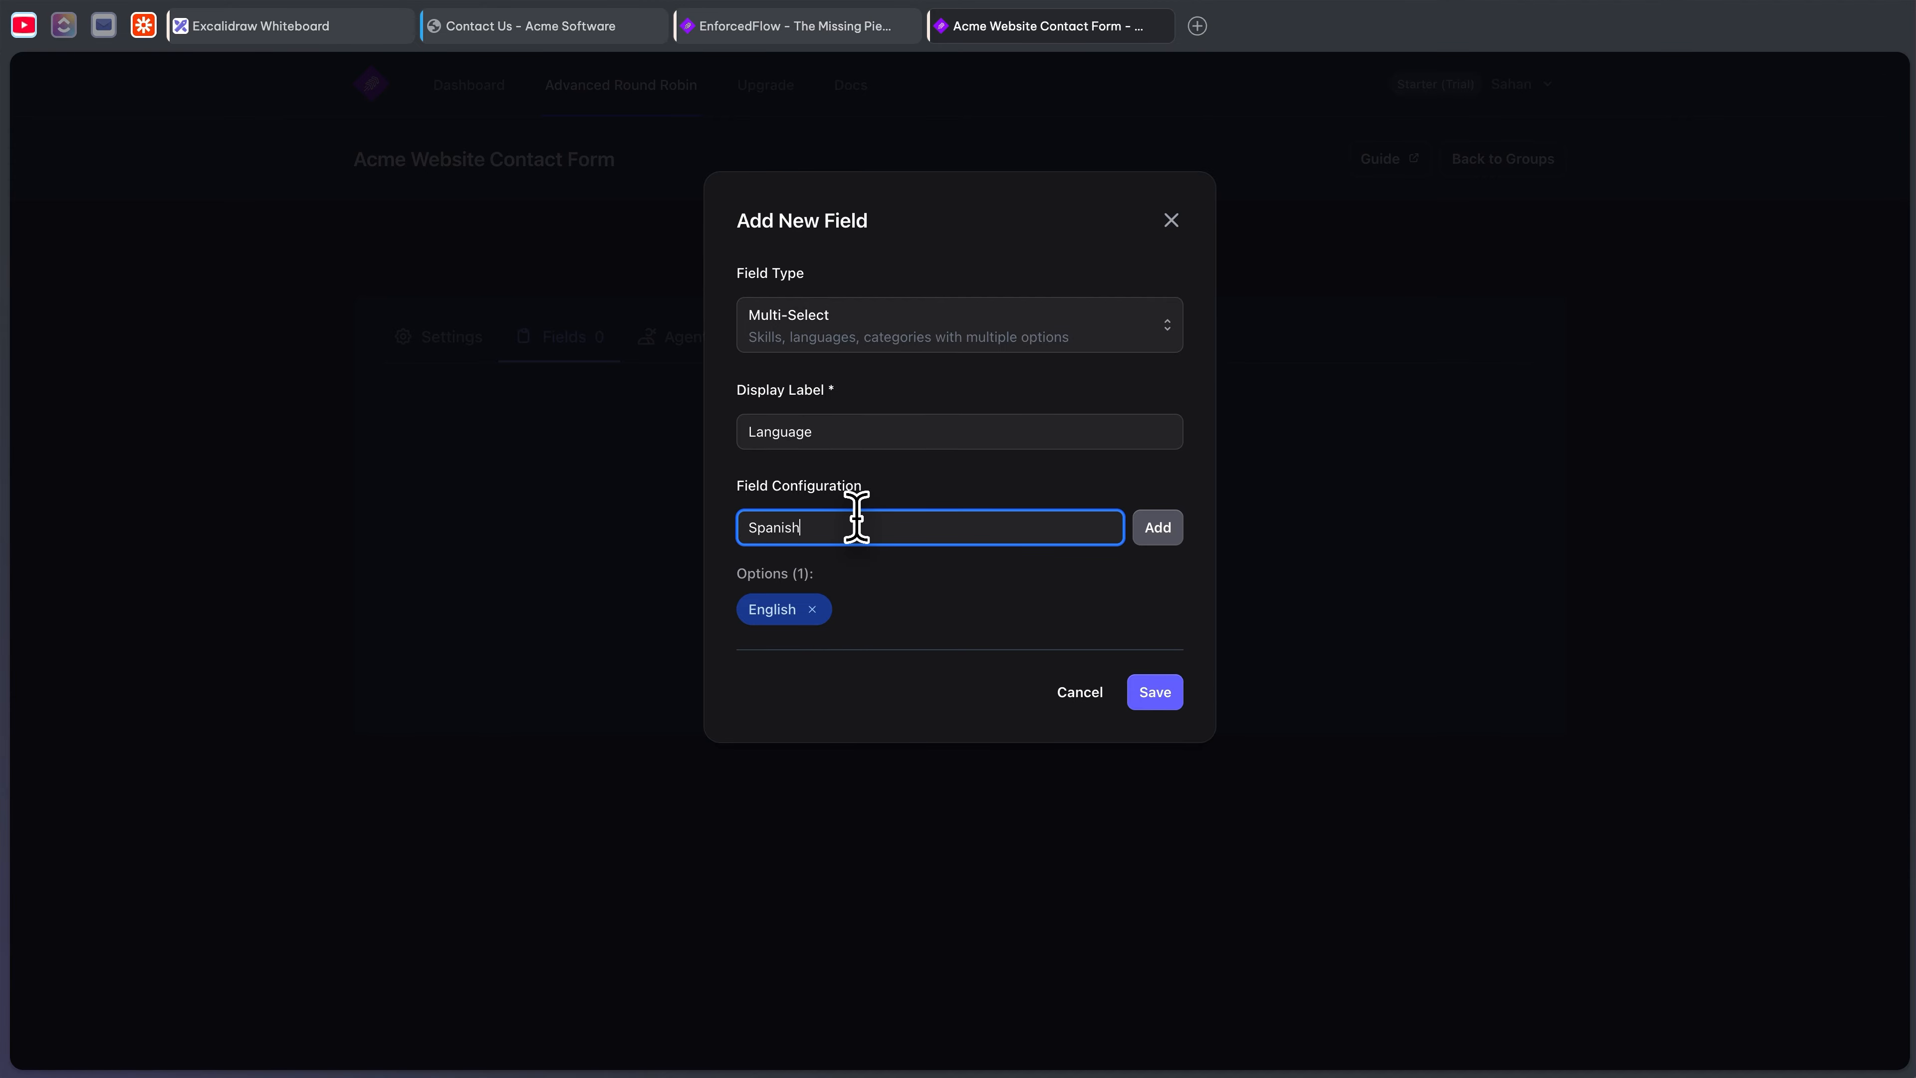
{"action": "left_click", "coordinate": [1162, 530]}
{"action": "left_click", "coordinate": [1168, 696]}
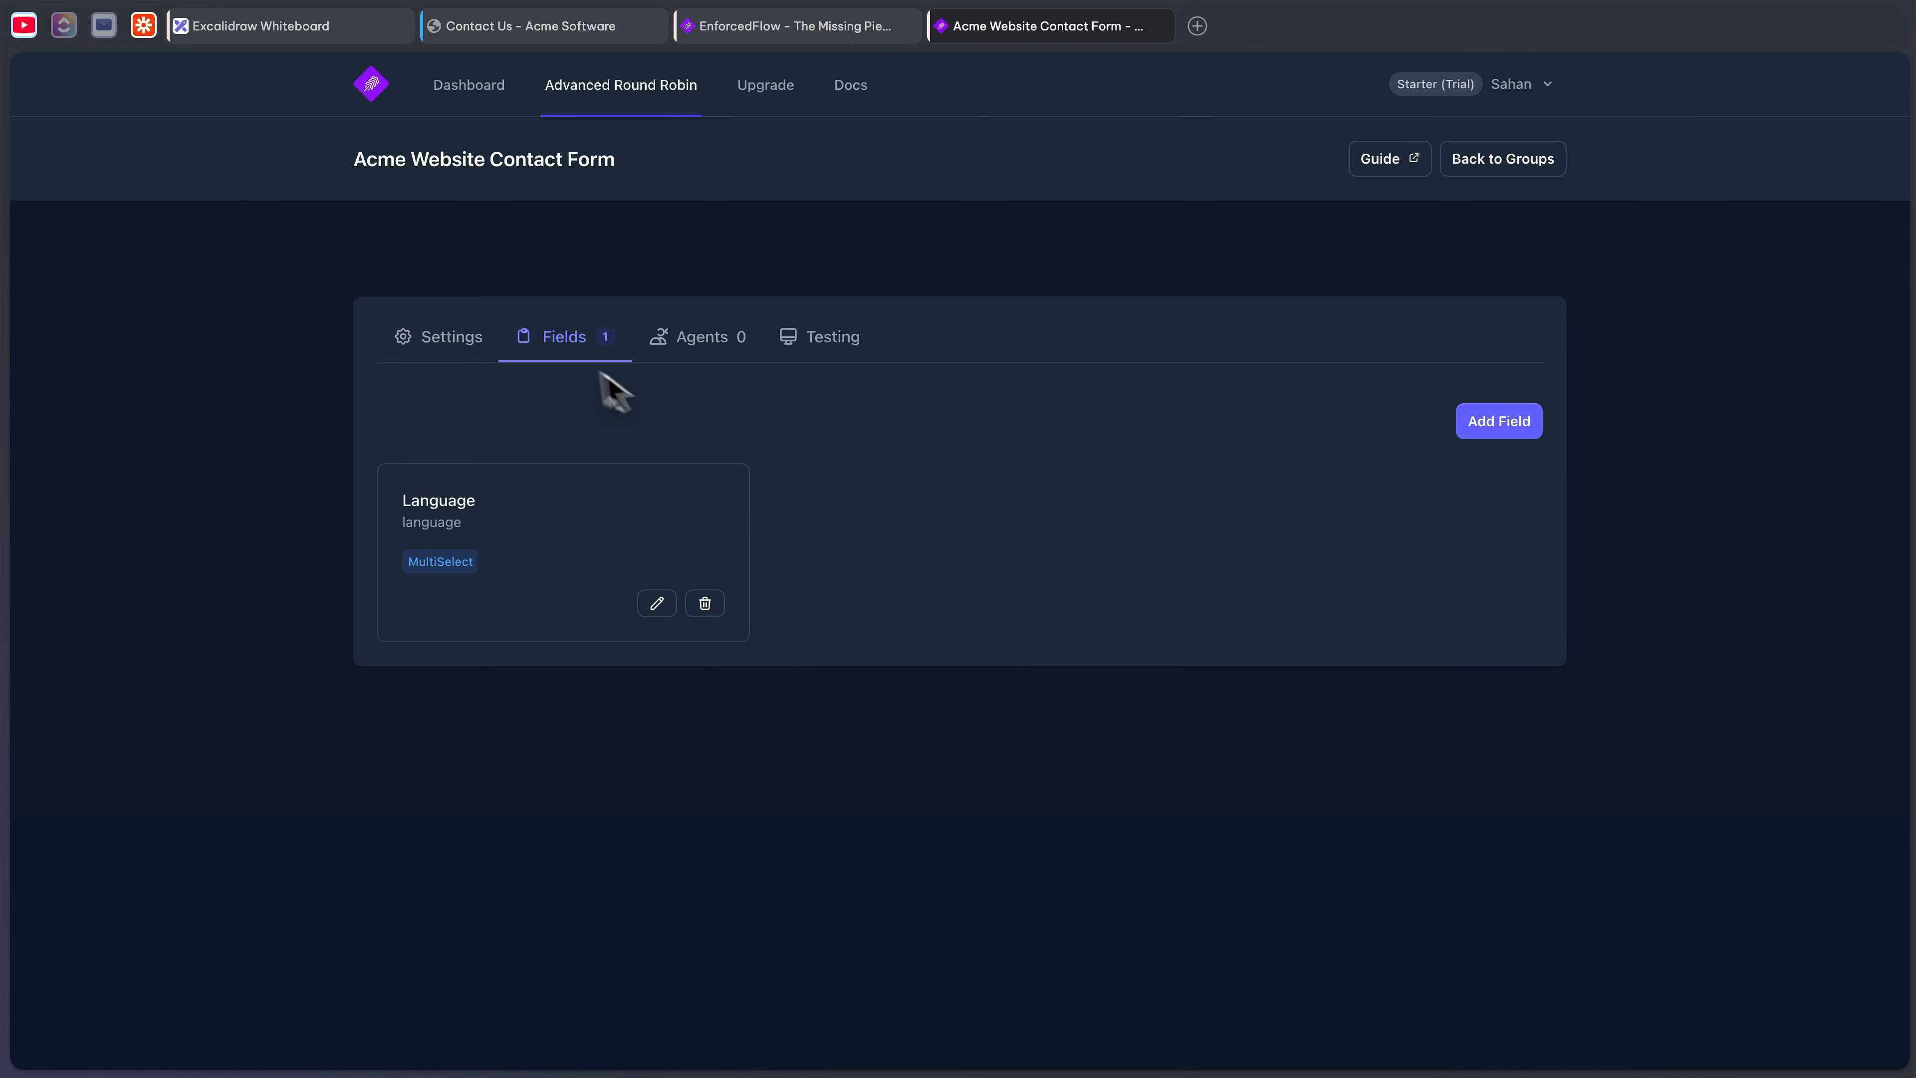
- Start a Multi-Select 'Products' field and add Acme CRM as its first option
{"action": "left_click", "coordinate": [308, 30]}
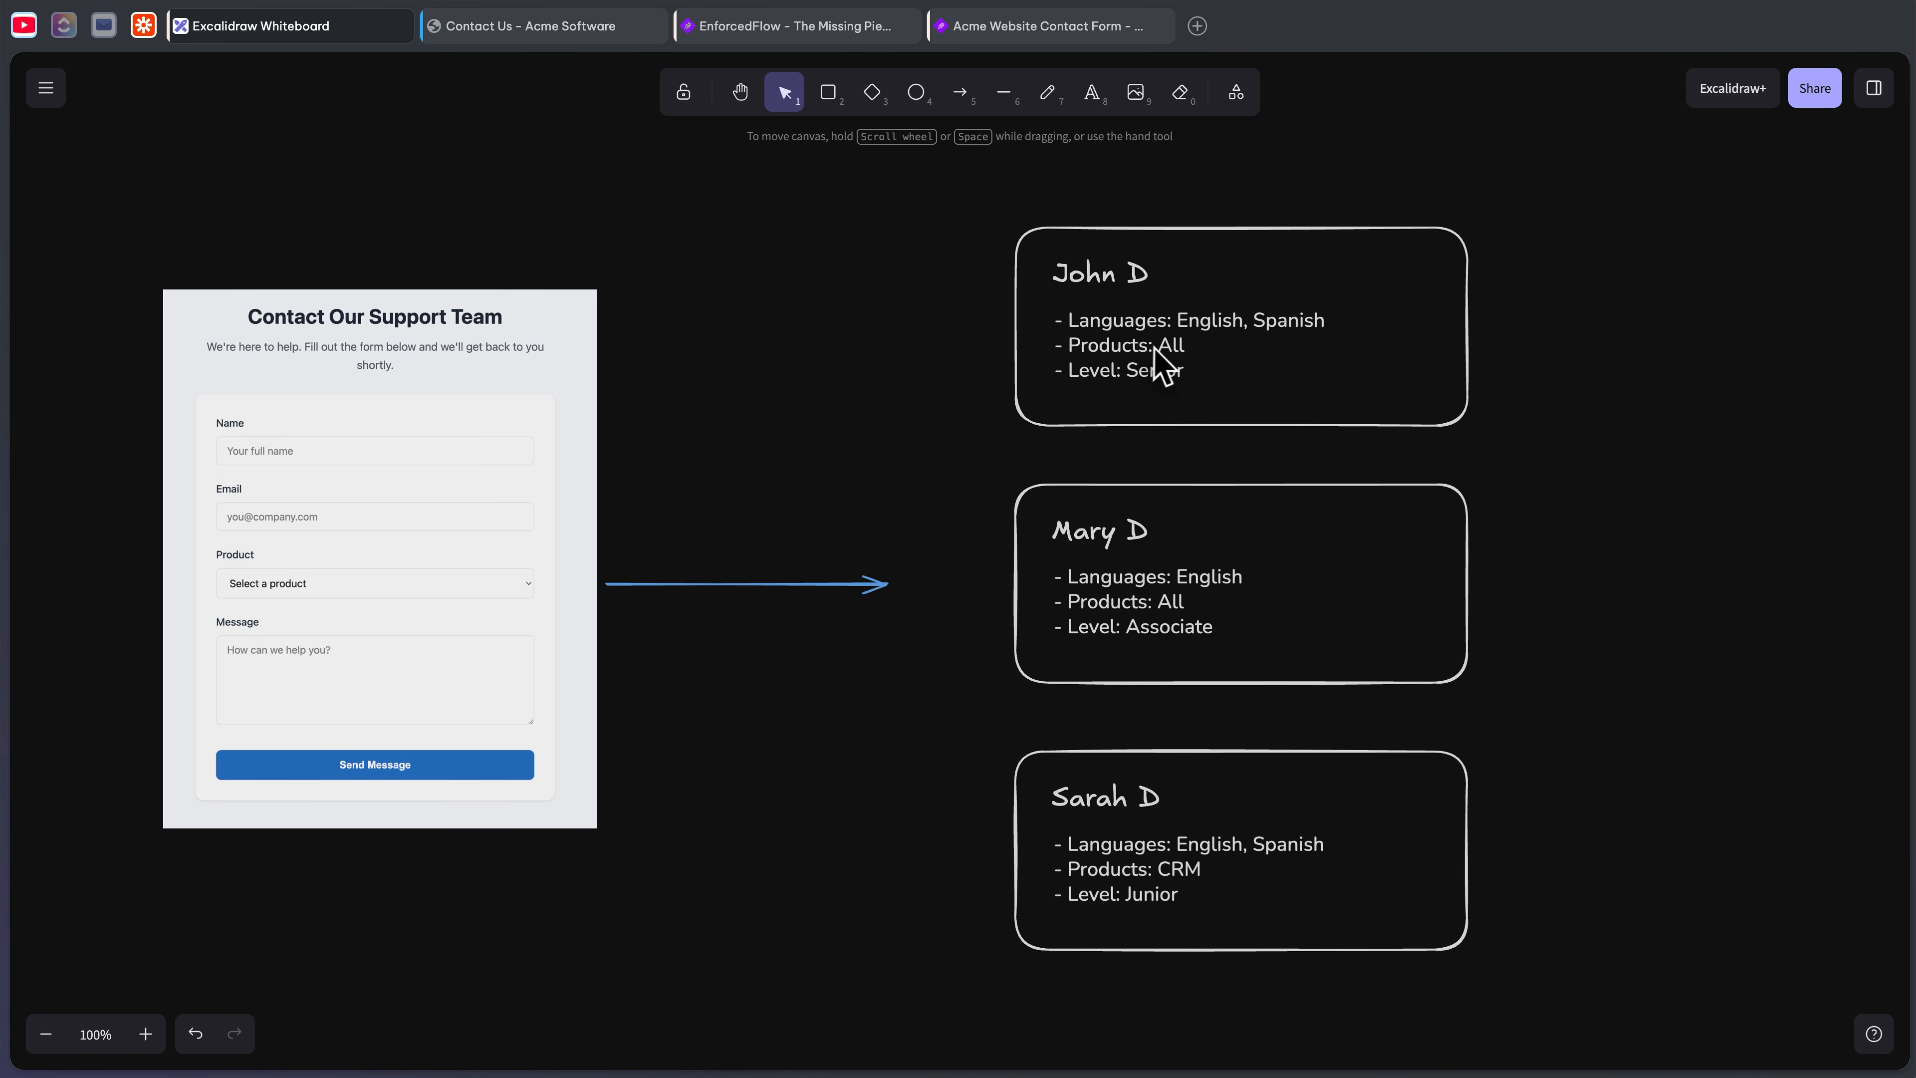
{"action": "left_click", "coordinate": [1026, 32]}
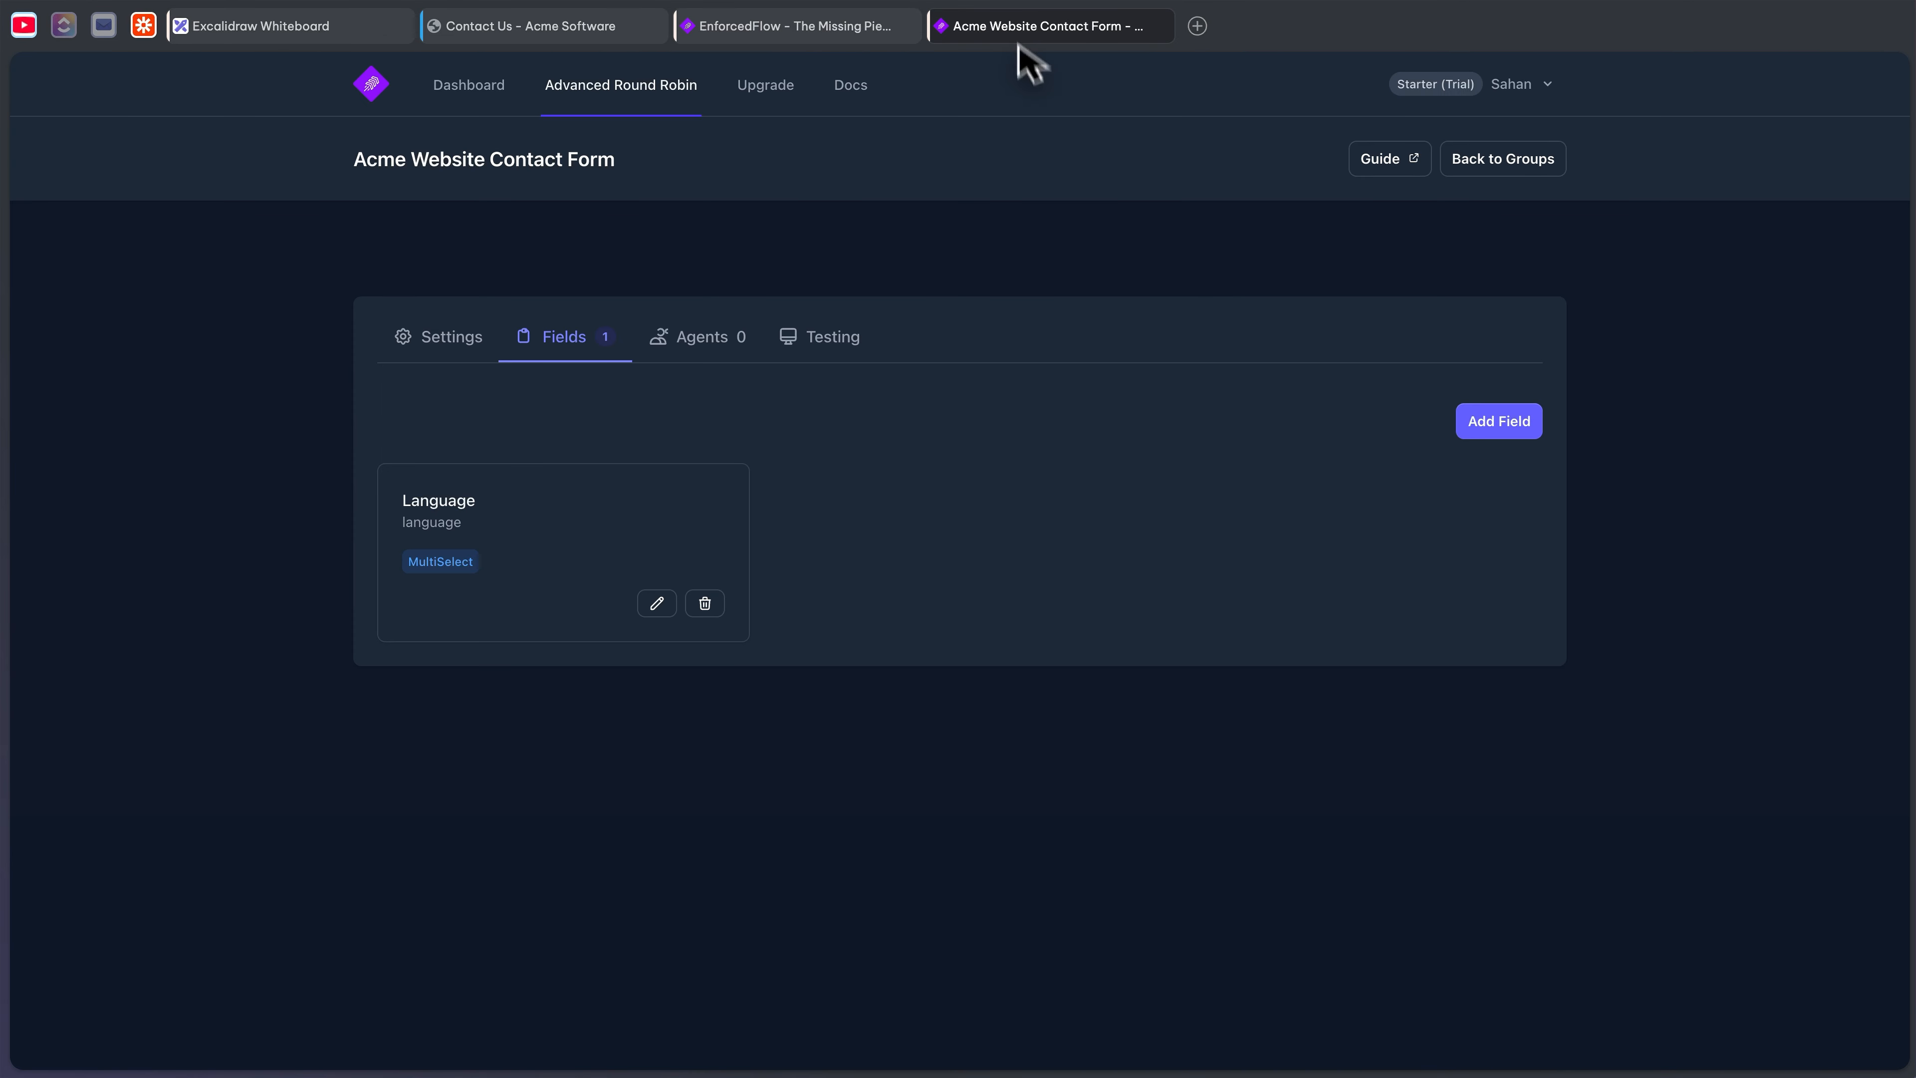
{"action": "left_click", "coordinate": [1502, 441]}
{"action": "left_click", "coordinate": [992, 338]}
{"action": "left_click", "coordinate": [949, 336]}
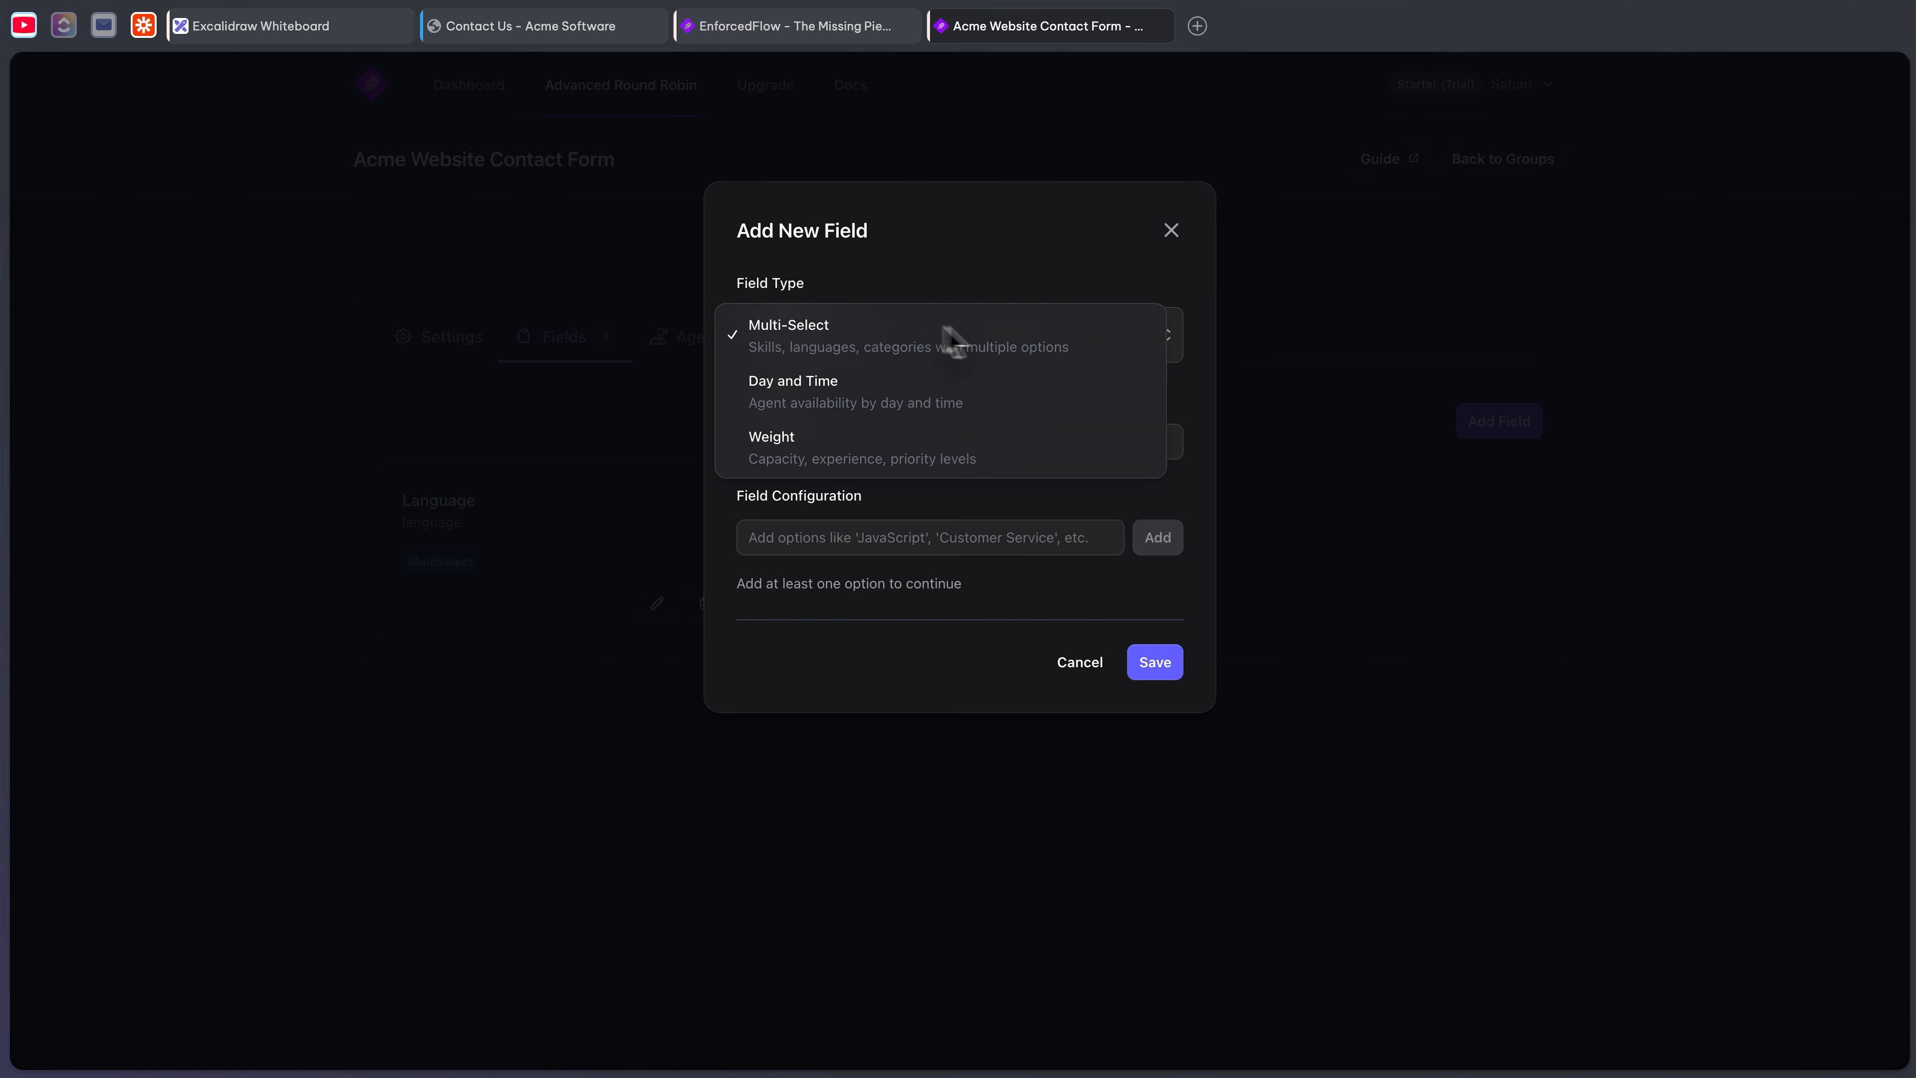
{"action": "left_click", "coordinate": [891, 432]}
{"action": "type", "text": "Products"}
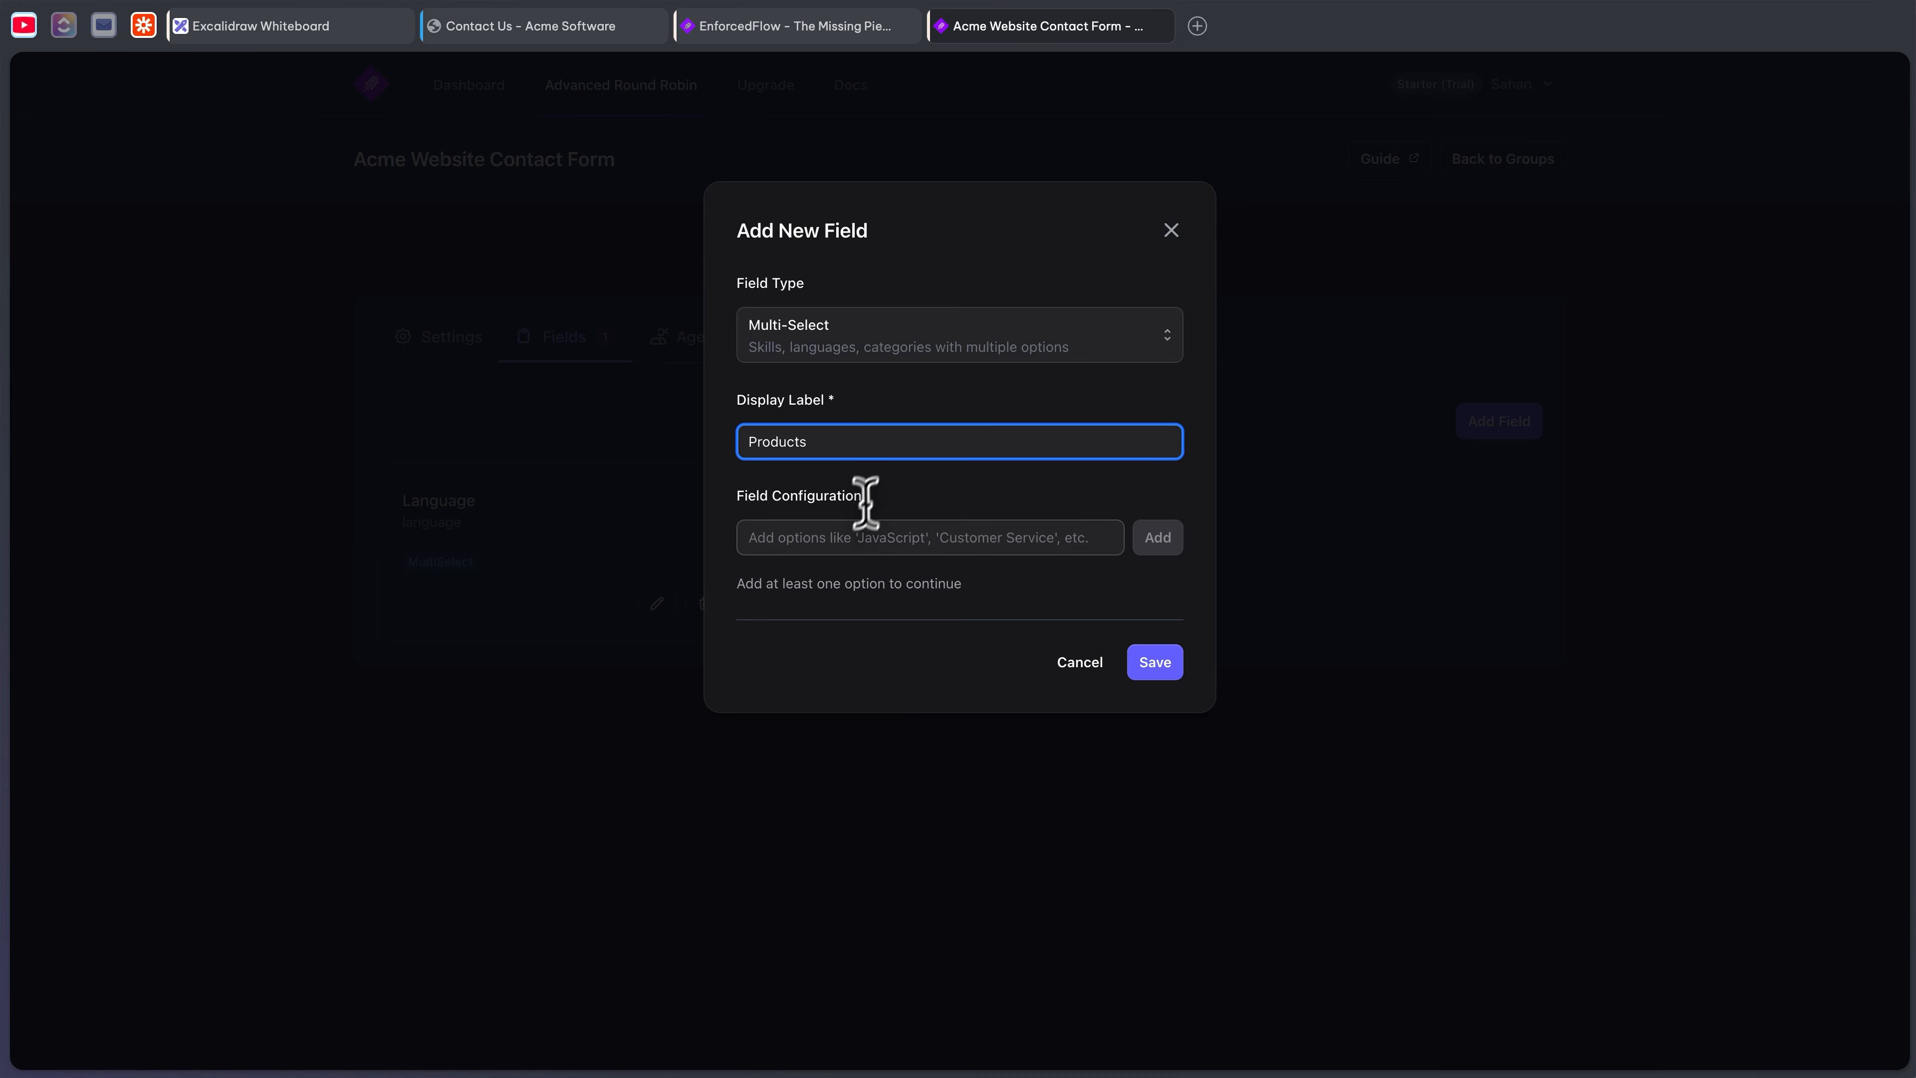
{"action": "left_click", "coordinate": [849, 537]}
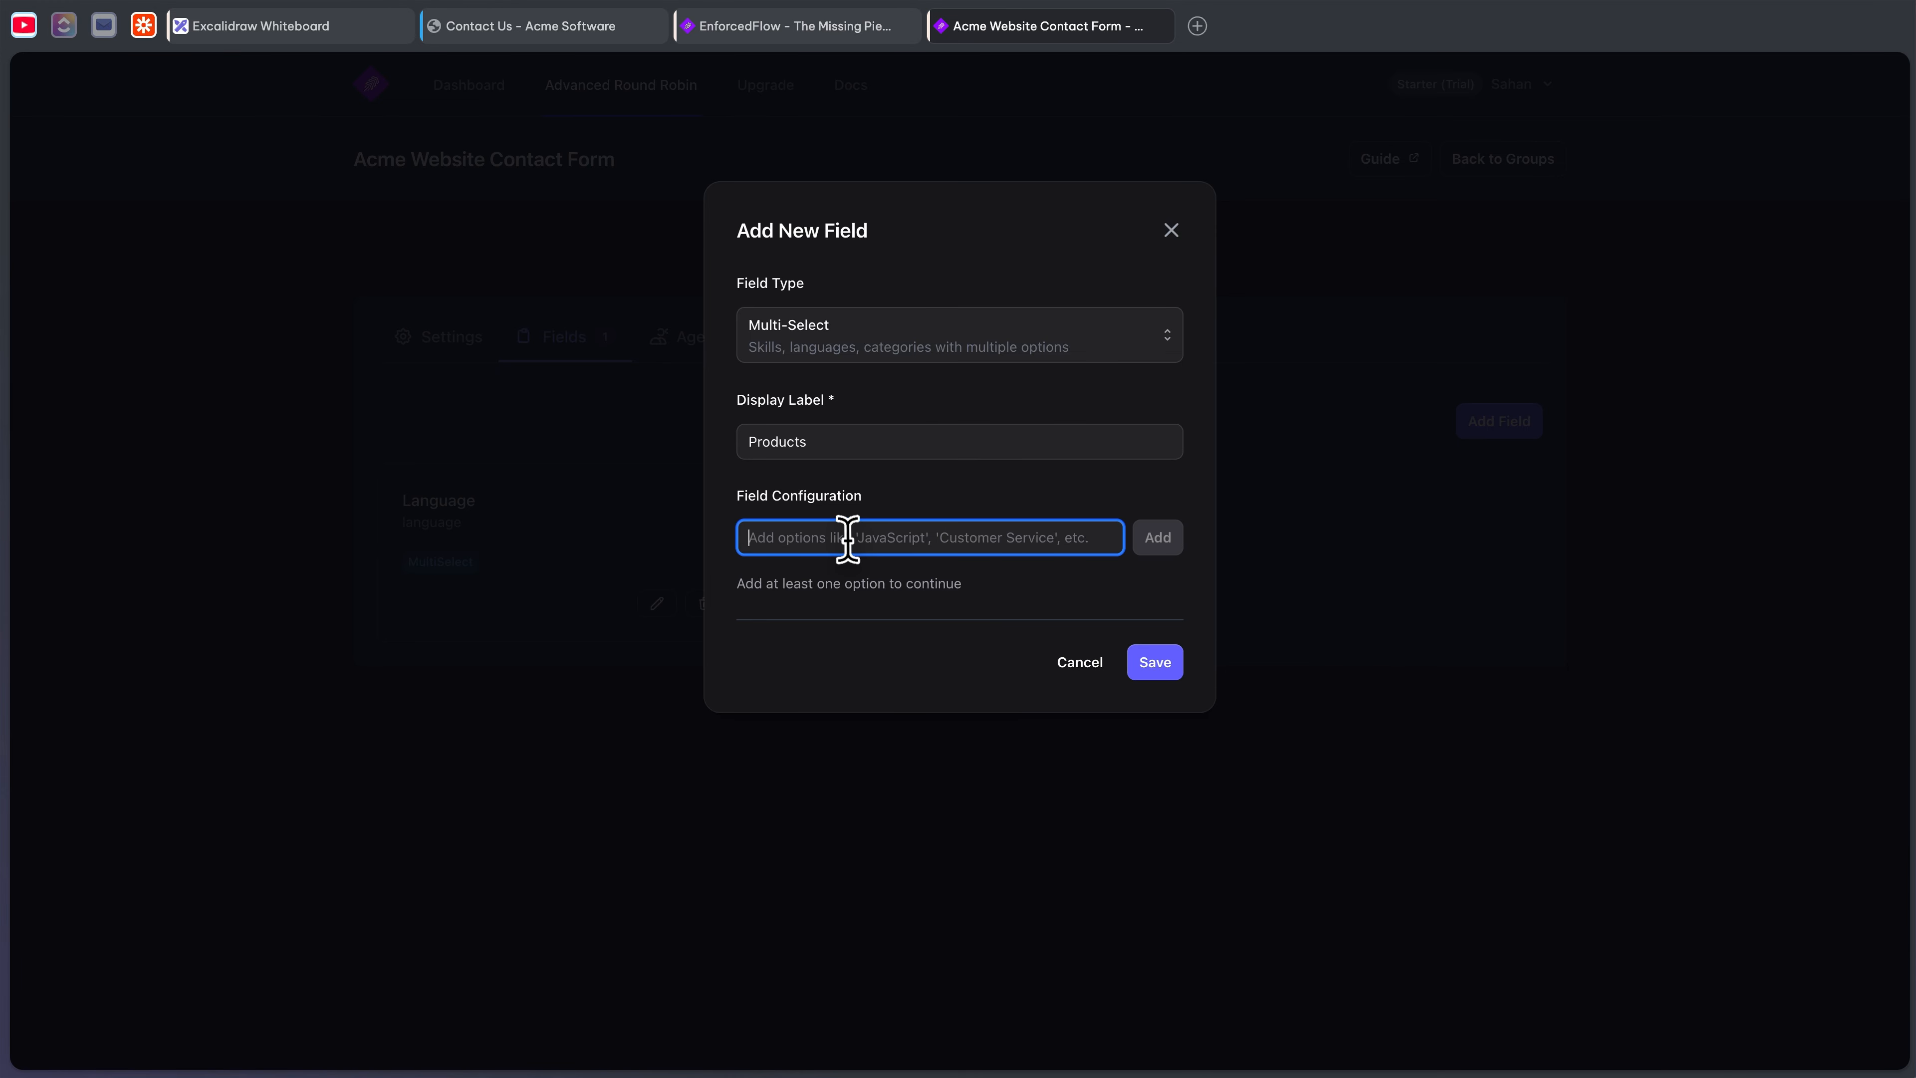
{"action": "type", "text": "A"}
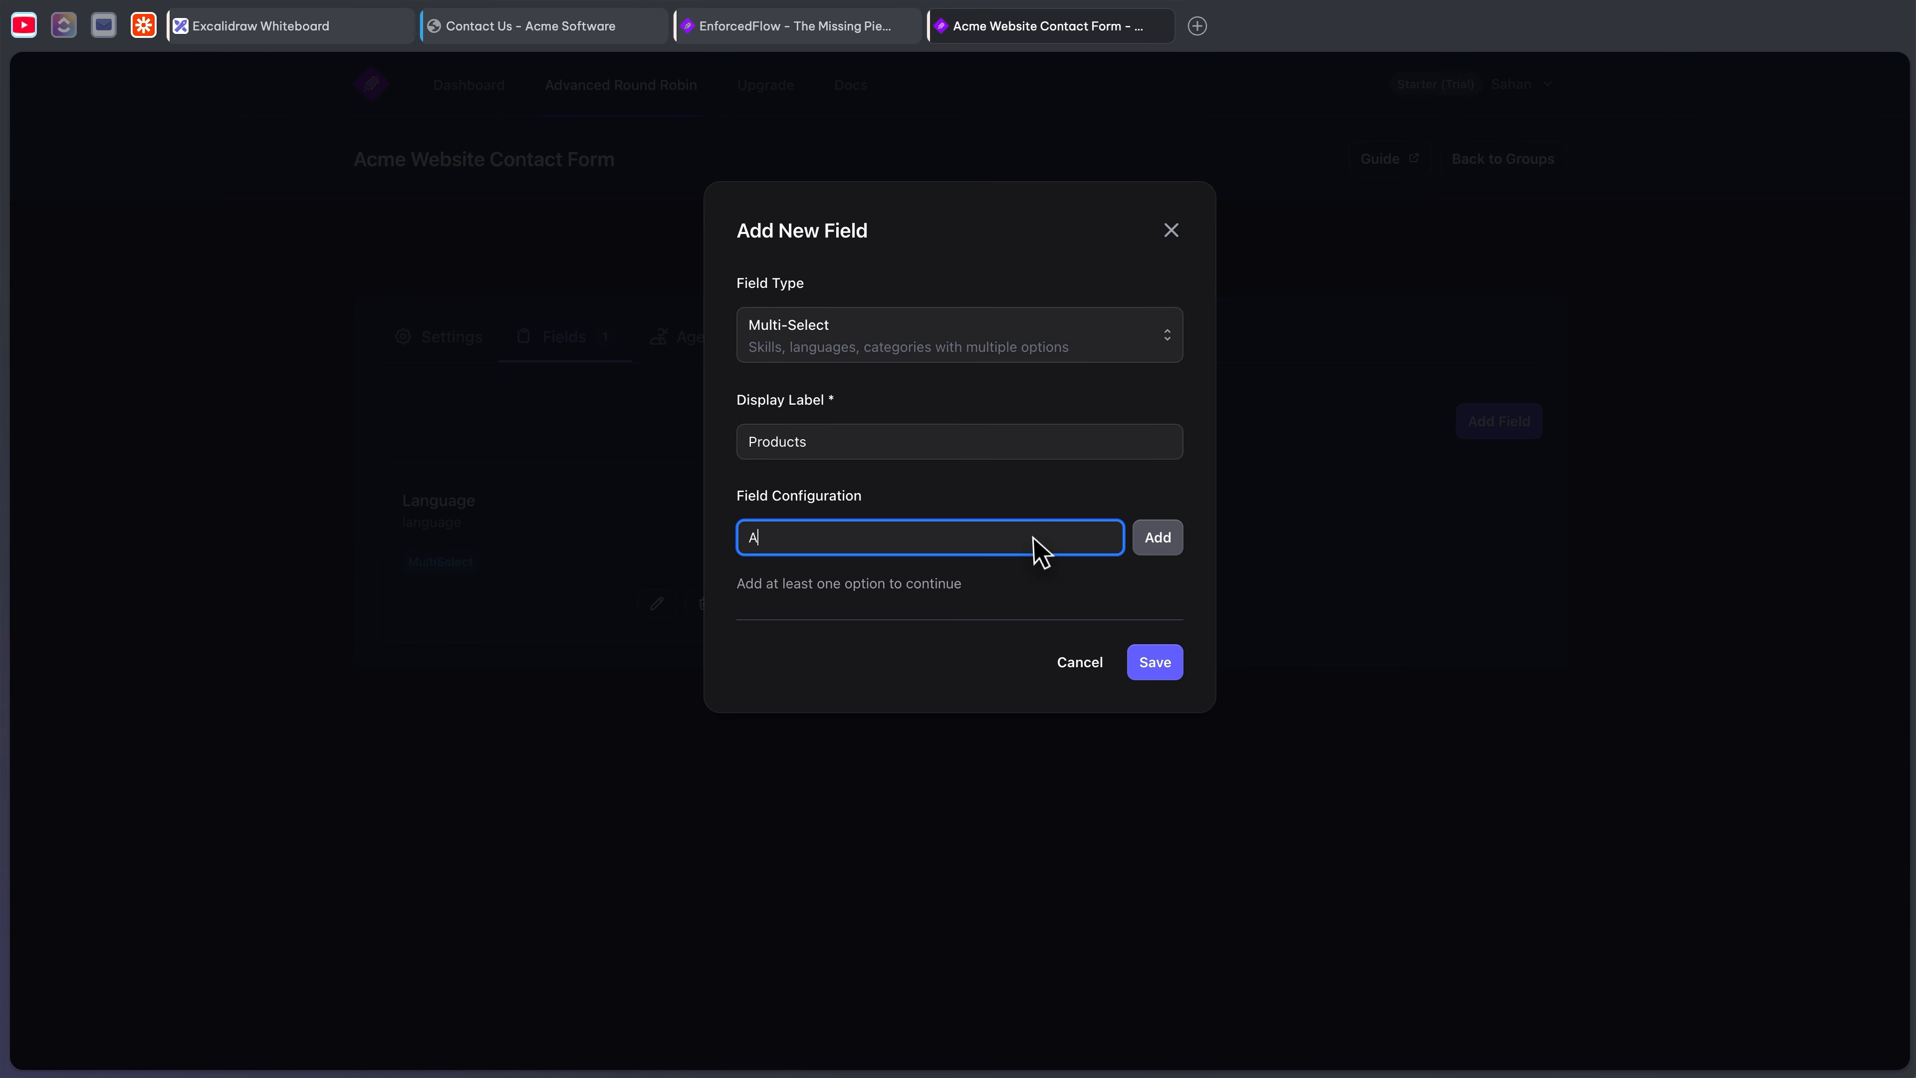
{"action": "type", "text": "cme CRM"}
{"action": "left_click", "coordinate": [1147, 545]}
- Add the Acme Analytics option, compare against the contact form's product list, and save the field
{"action": "left_click", "coordinate": [860, 525]}
{"action": "type", "text": "Analytics"}
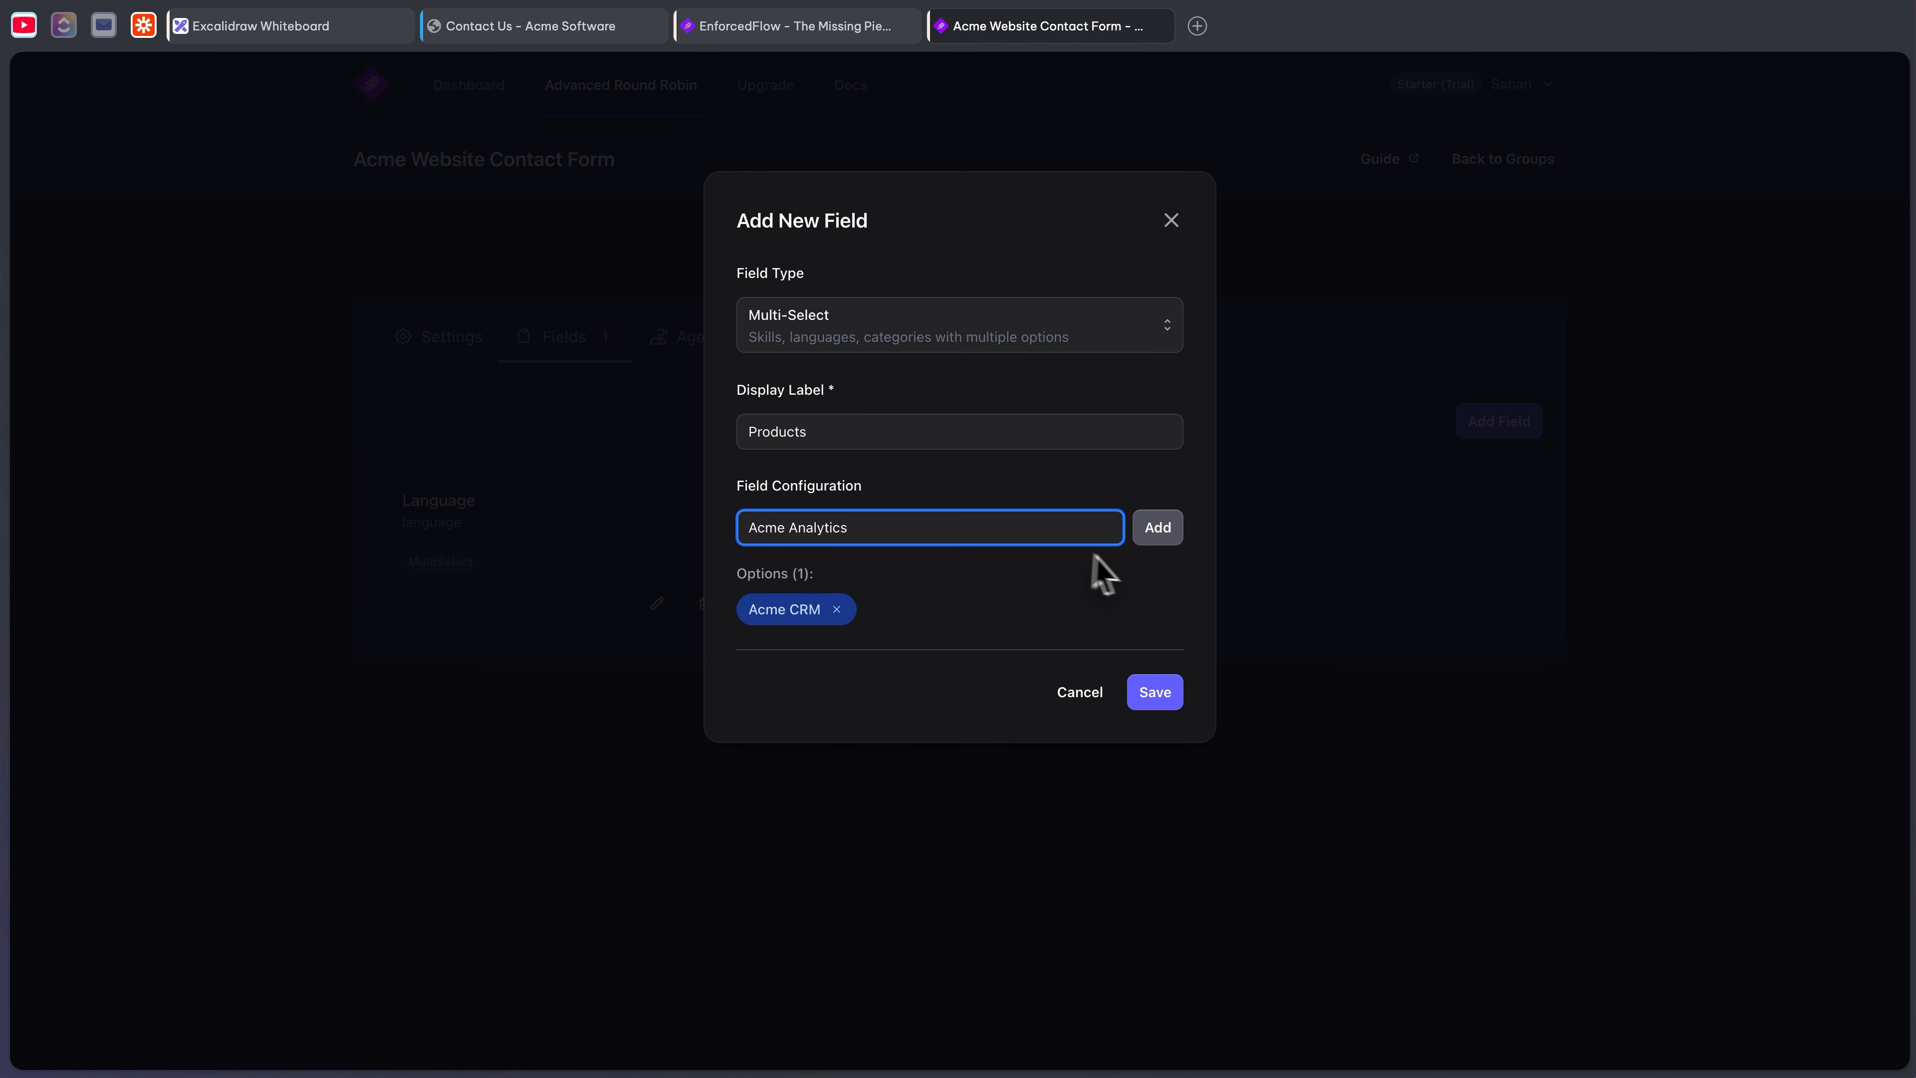
{"action": "left_click", "coordinate": [1154, 531]}
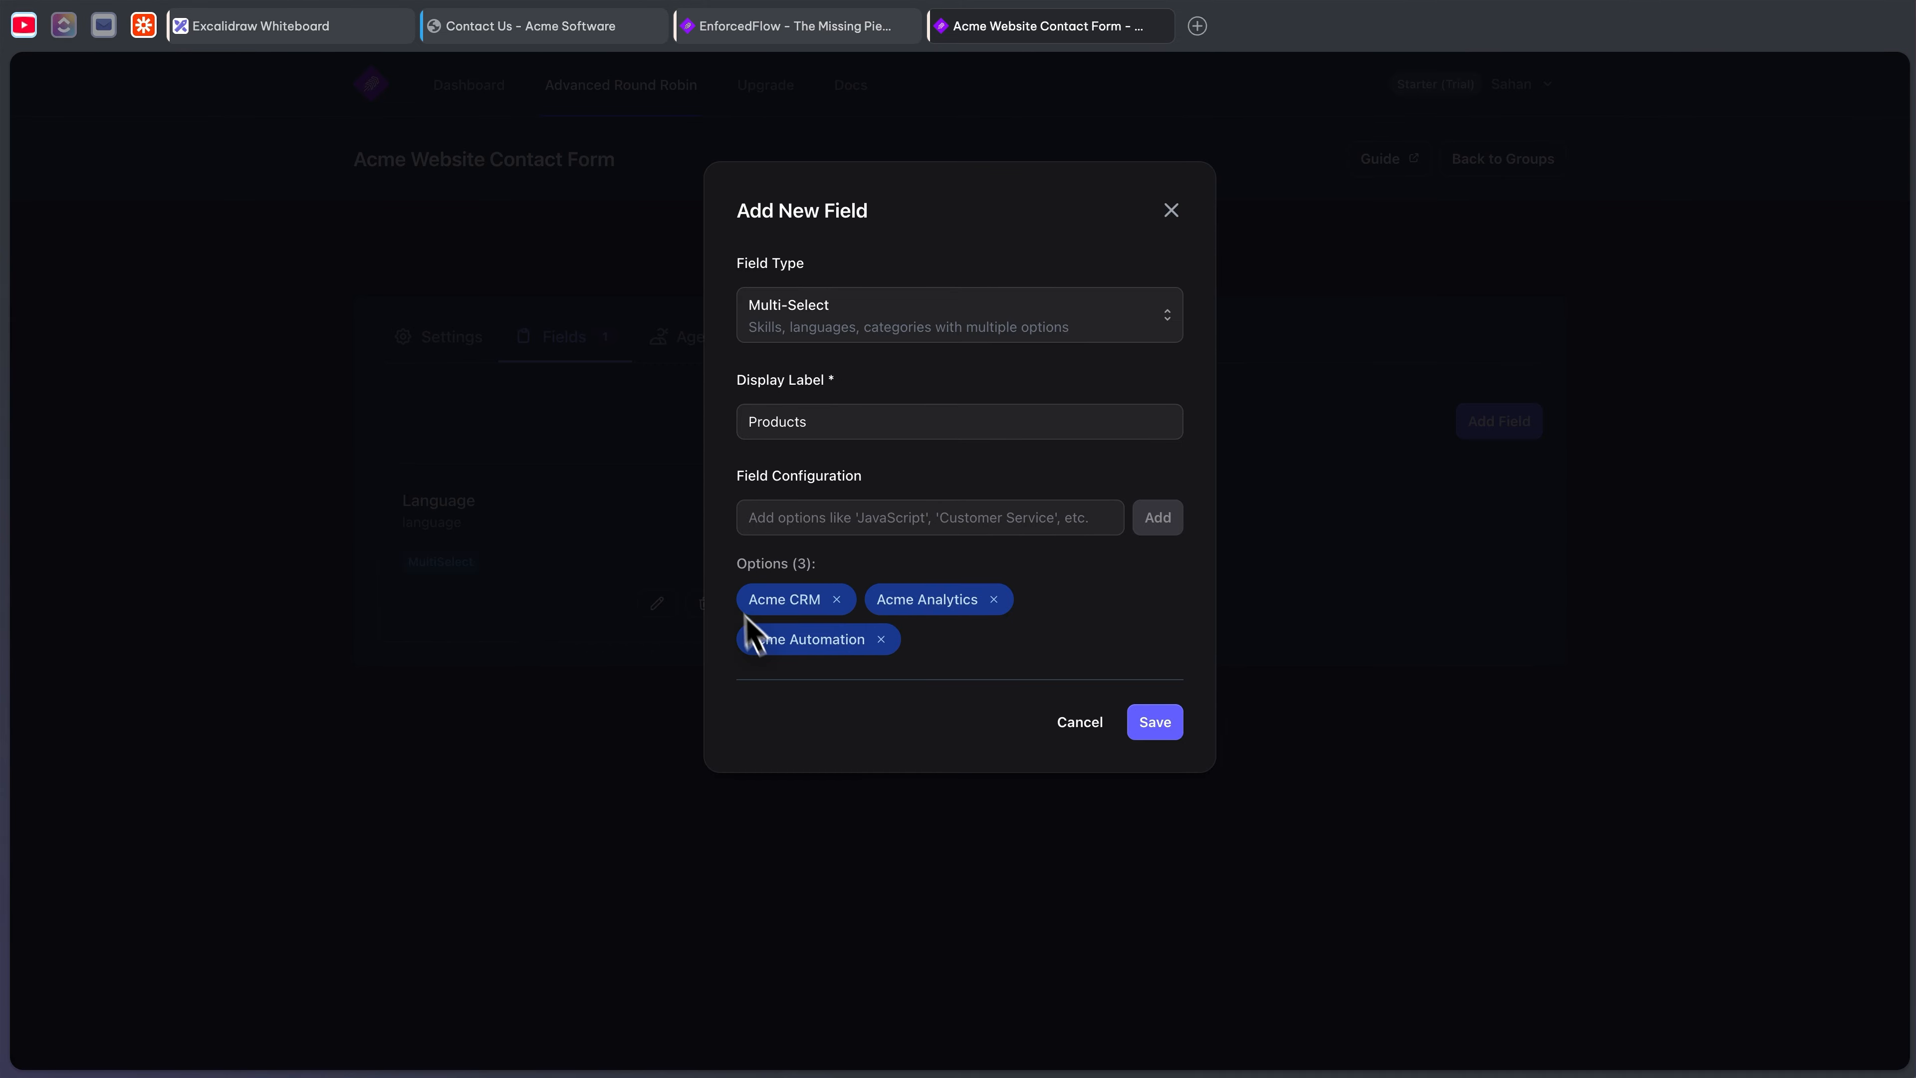
{"action": "left_click", "coordinate": [495, 39]}
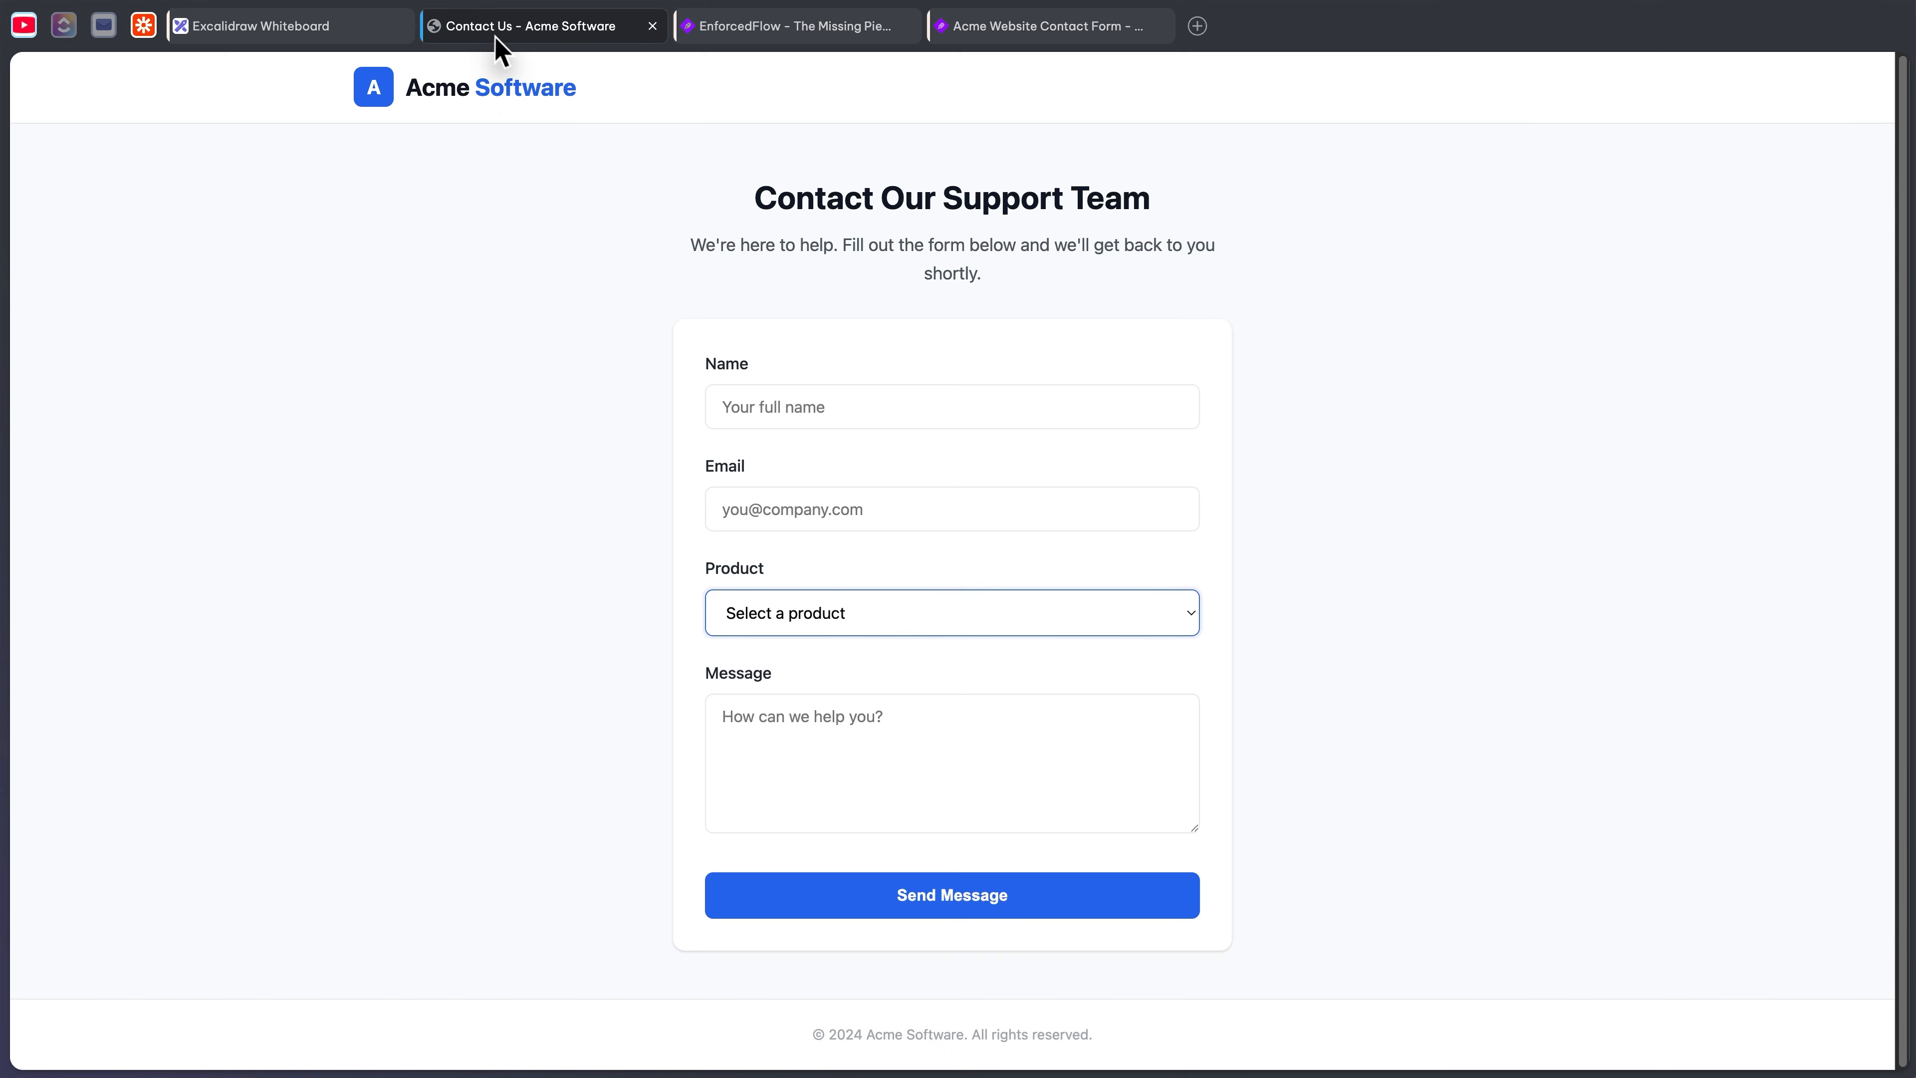
{"action": "left_click", "coordinate": [811, 611]}
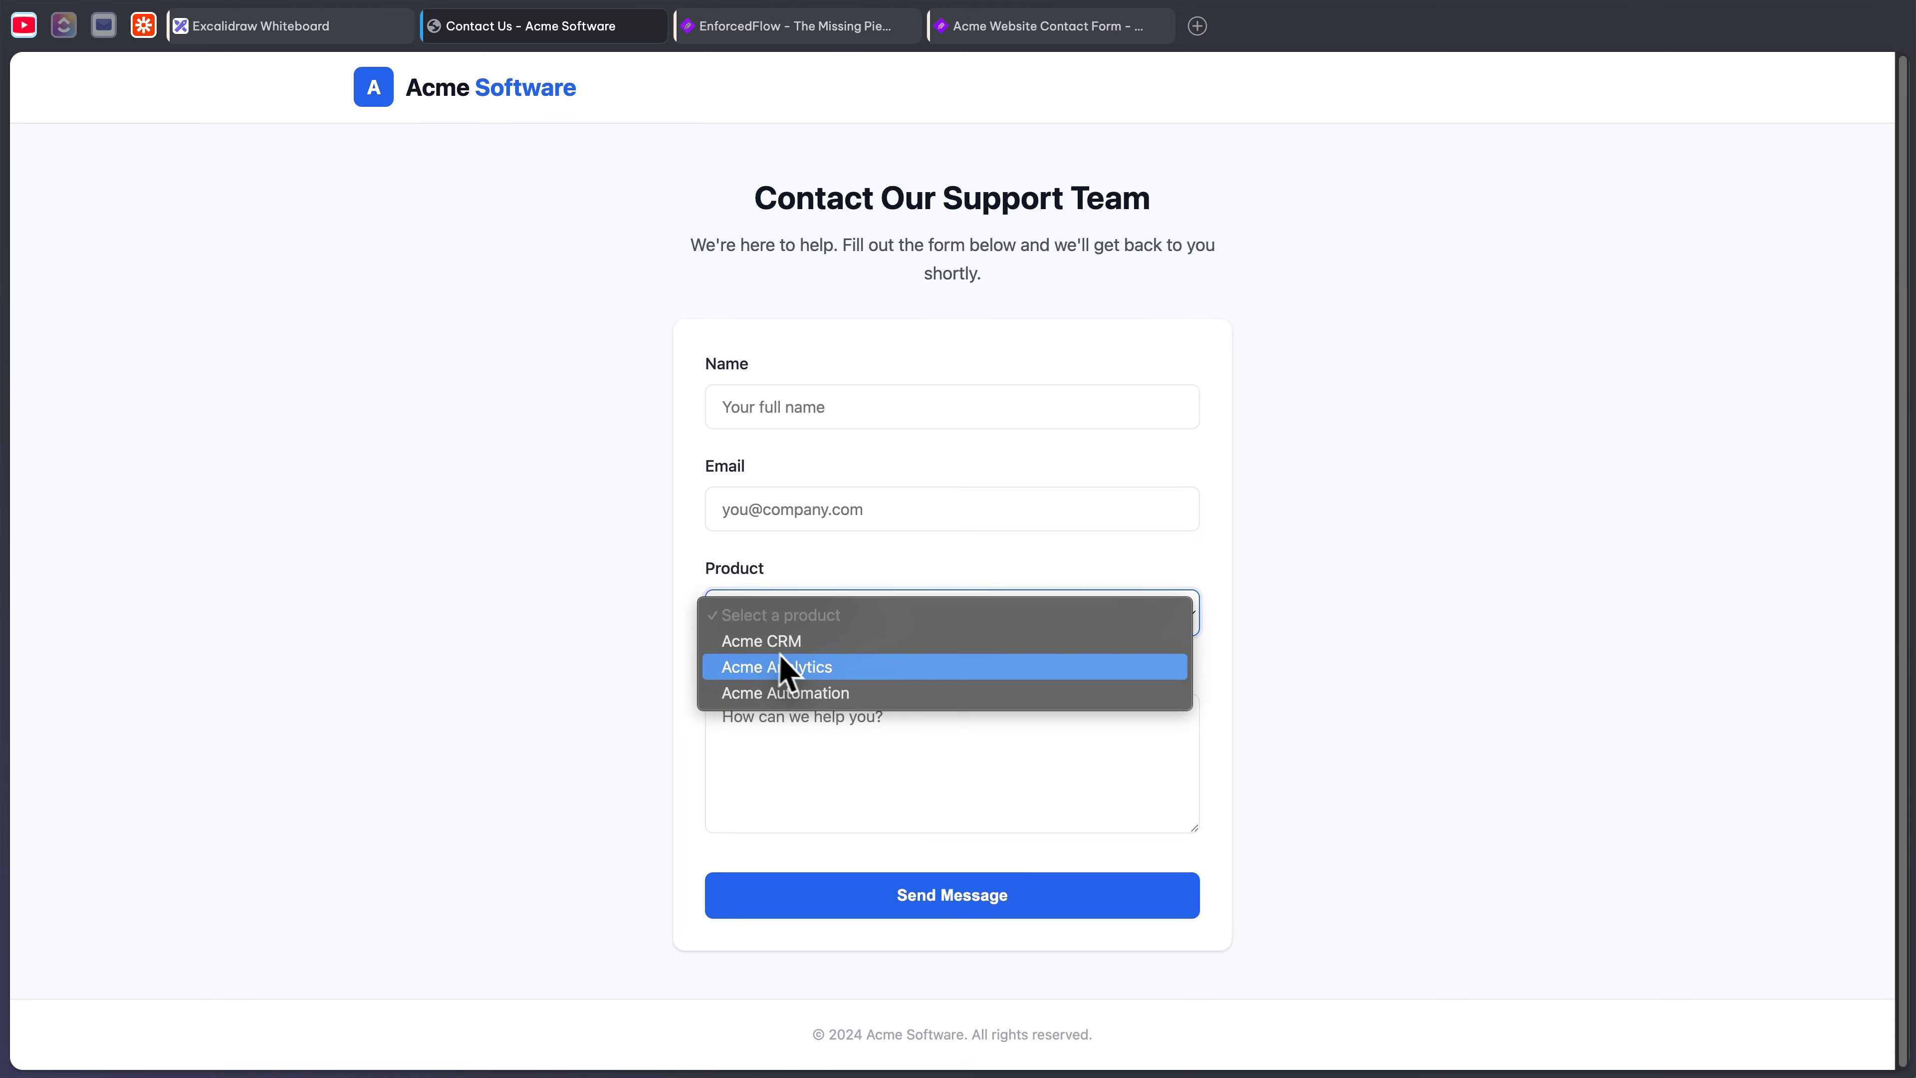
{"action": "left_click", "coordinate": [620, 644]}
{"action": "left_click", "coordinate": [1023, 34]}
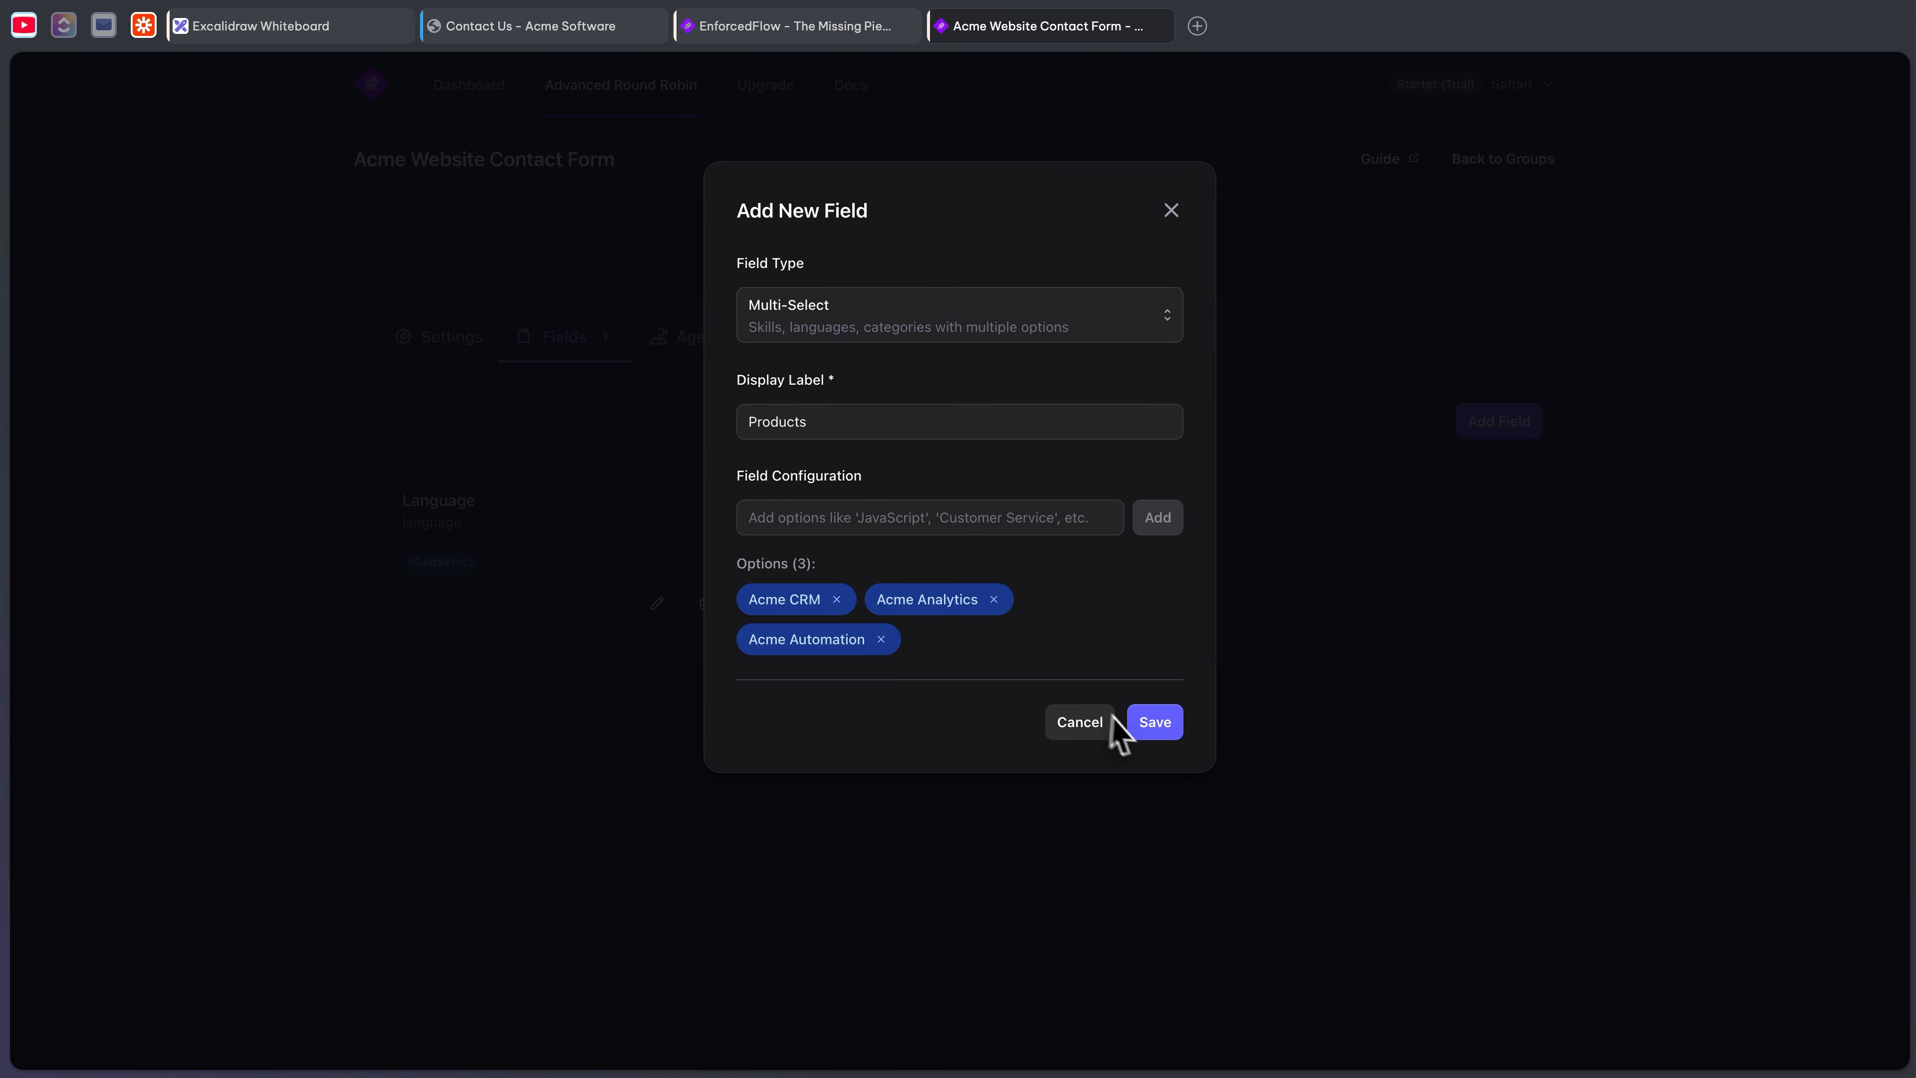
{"action": "left_click", "coordinate": [1155, 724]}
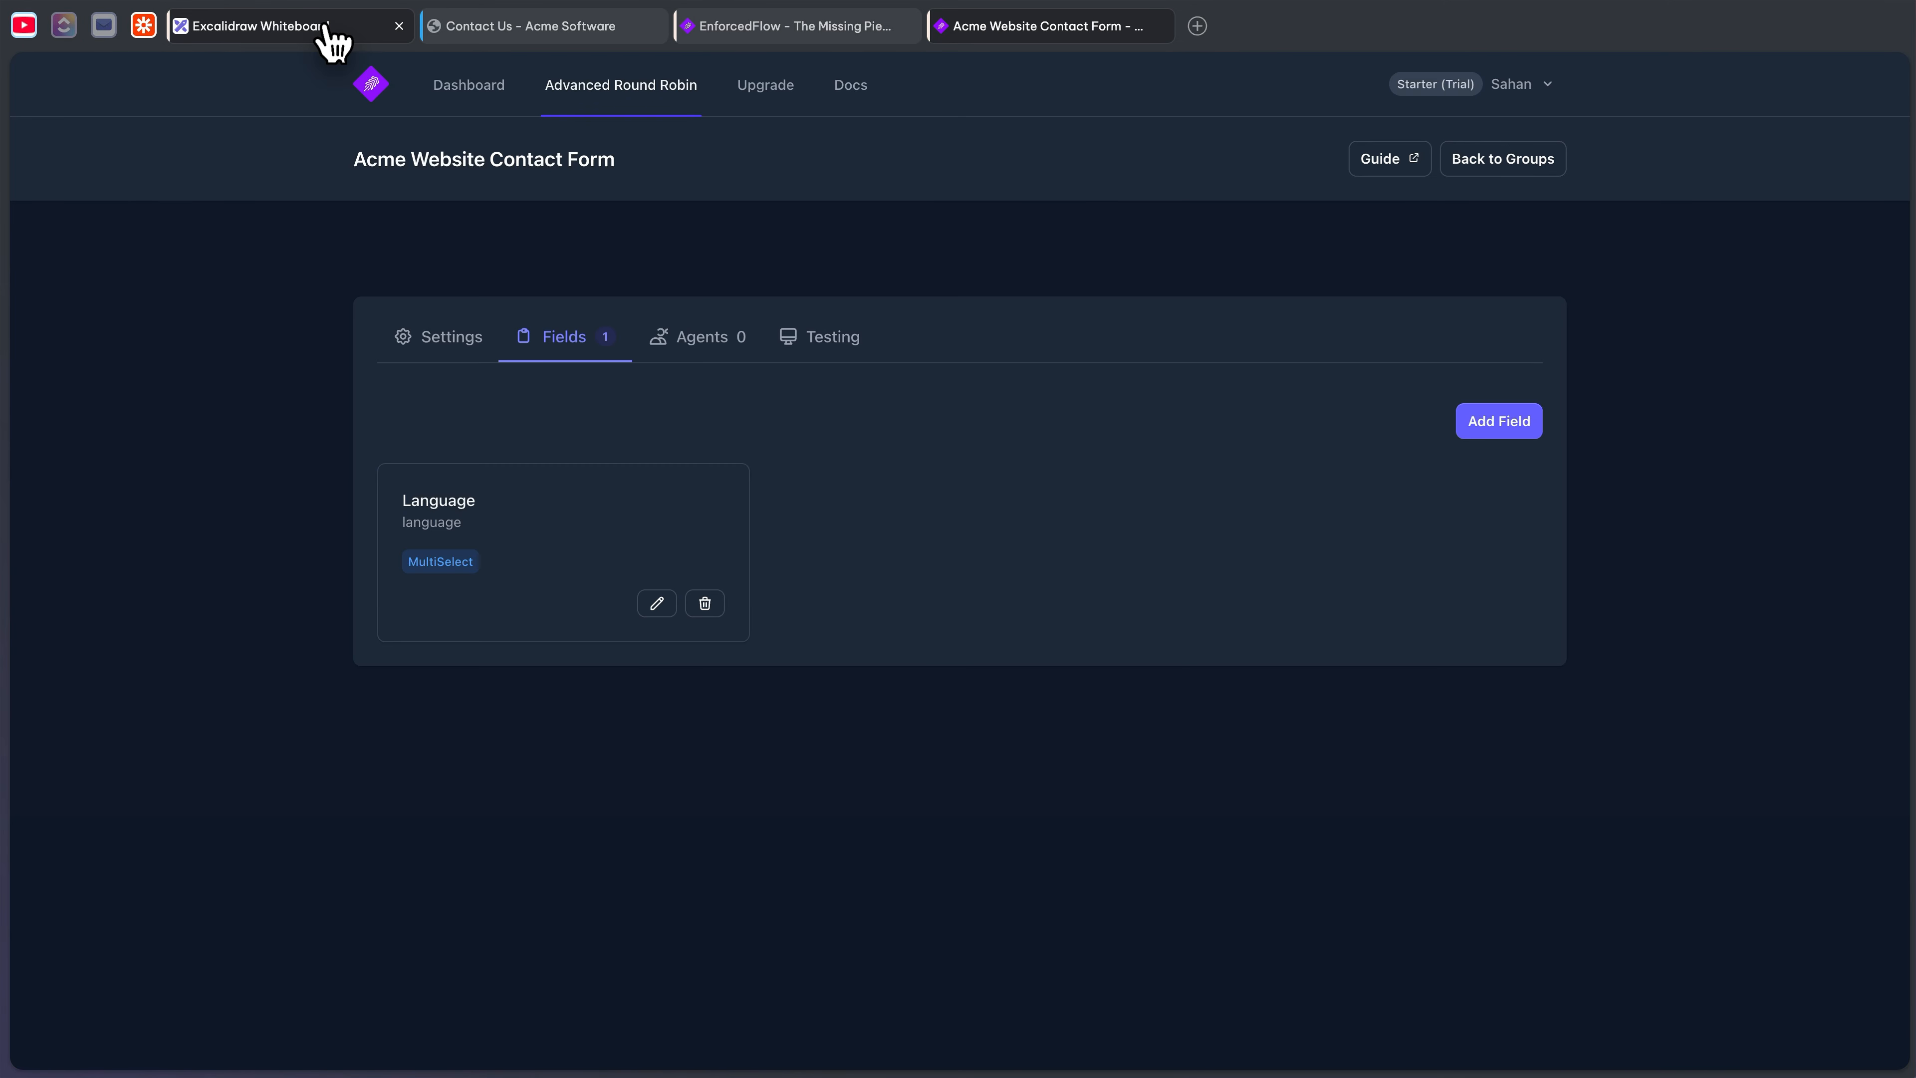
- Add a Weight-type field labelled 'Seniority' to the group and save it
{"action": "left_click", "coordinate": [329, 34]}
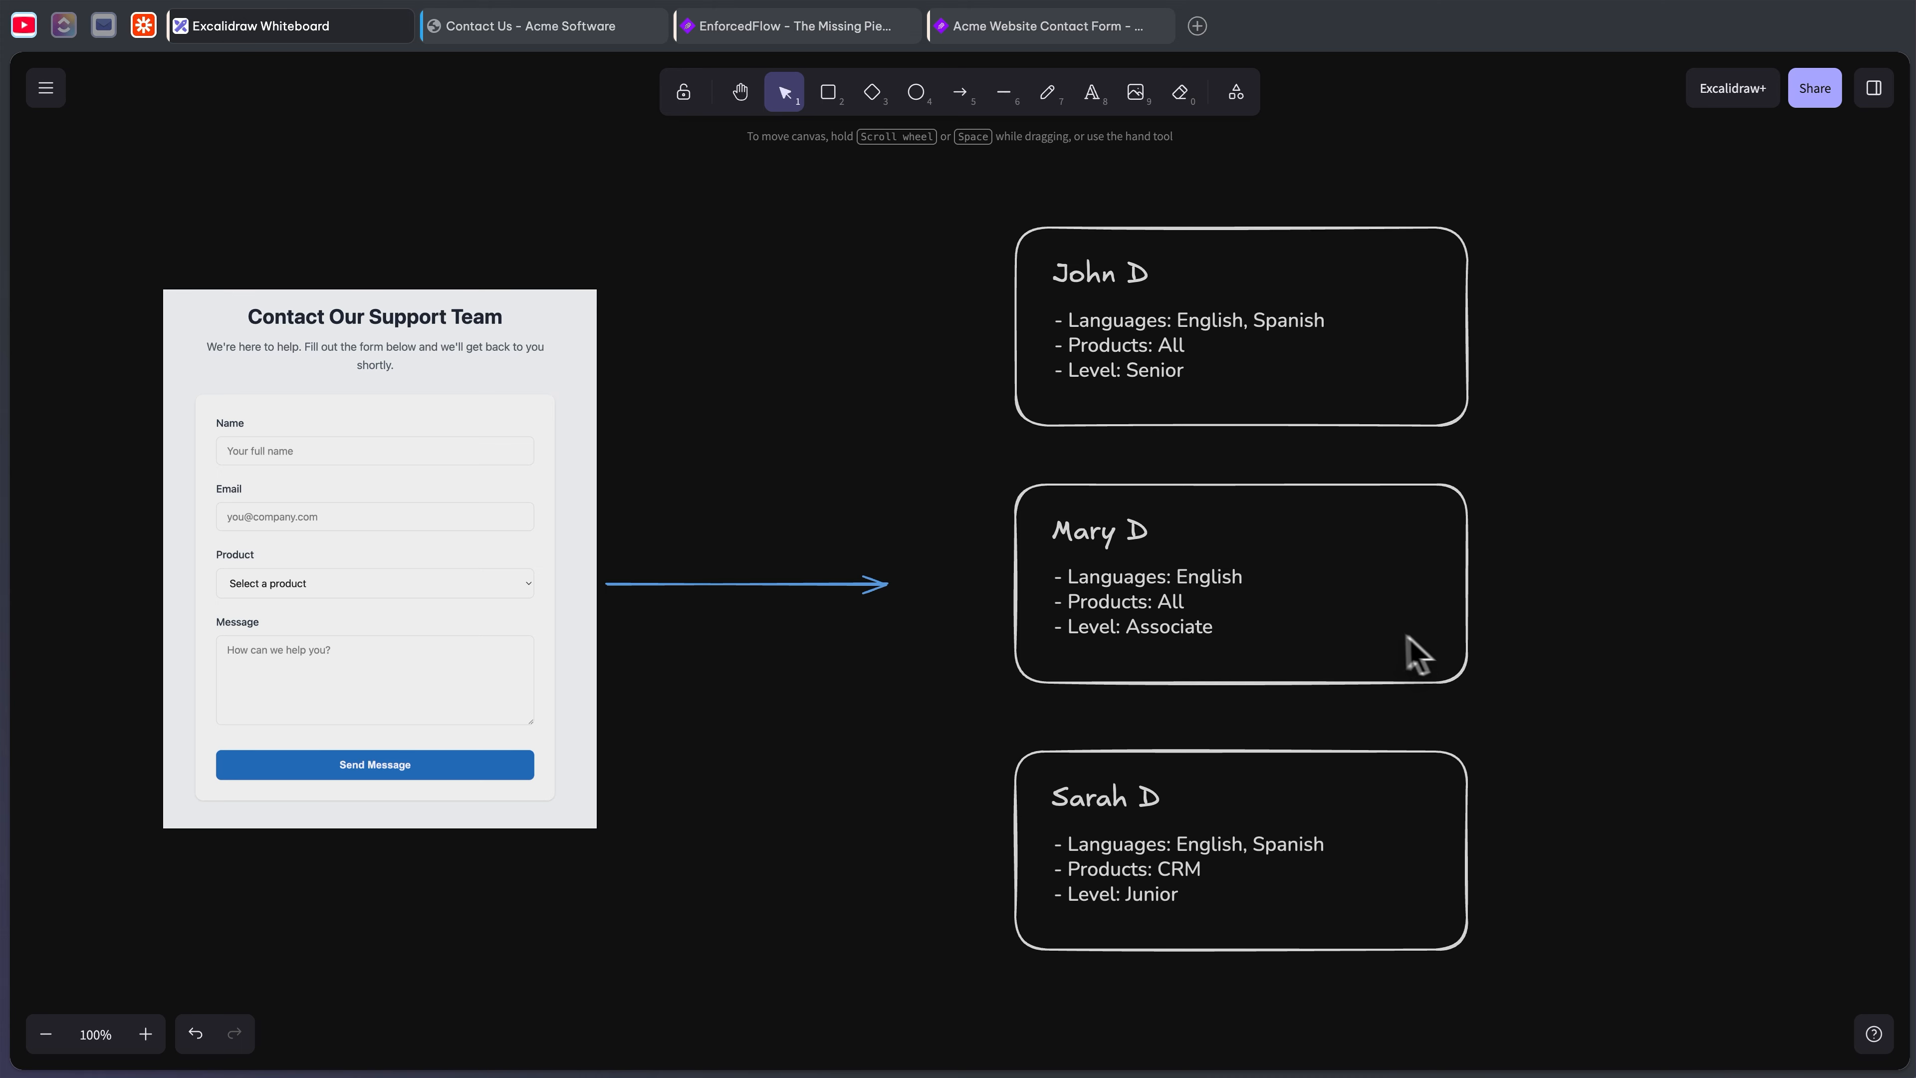
{"action": "left_click", "coordinate": [1055, 32]}
{"action": "left_click", "coordinate": [1535, 424]}
{"action": "left_click", "coordinate": [947, 349]}
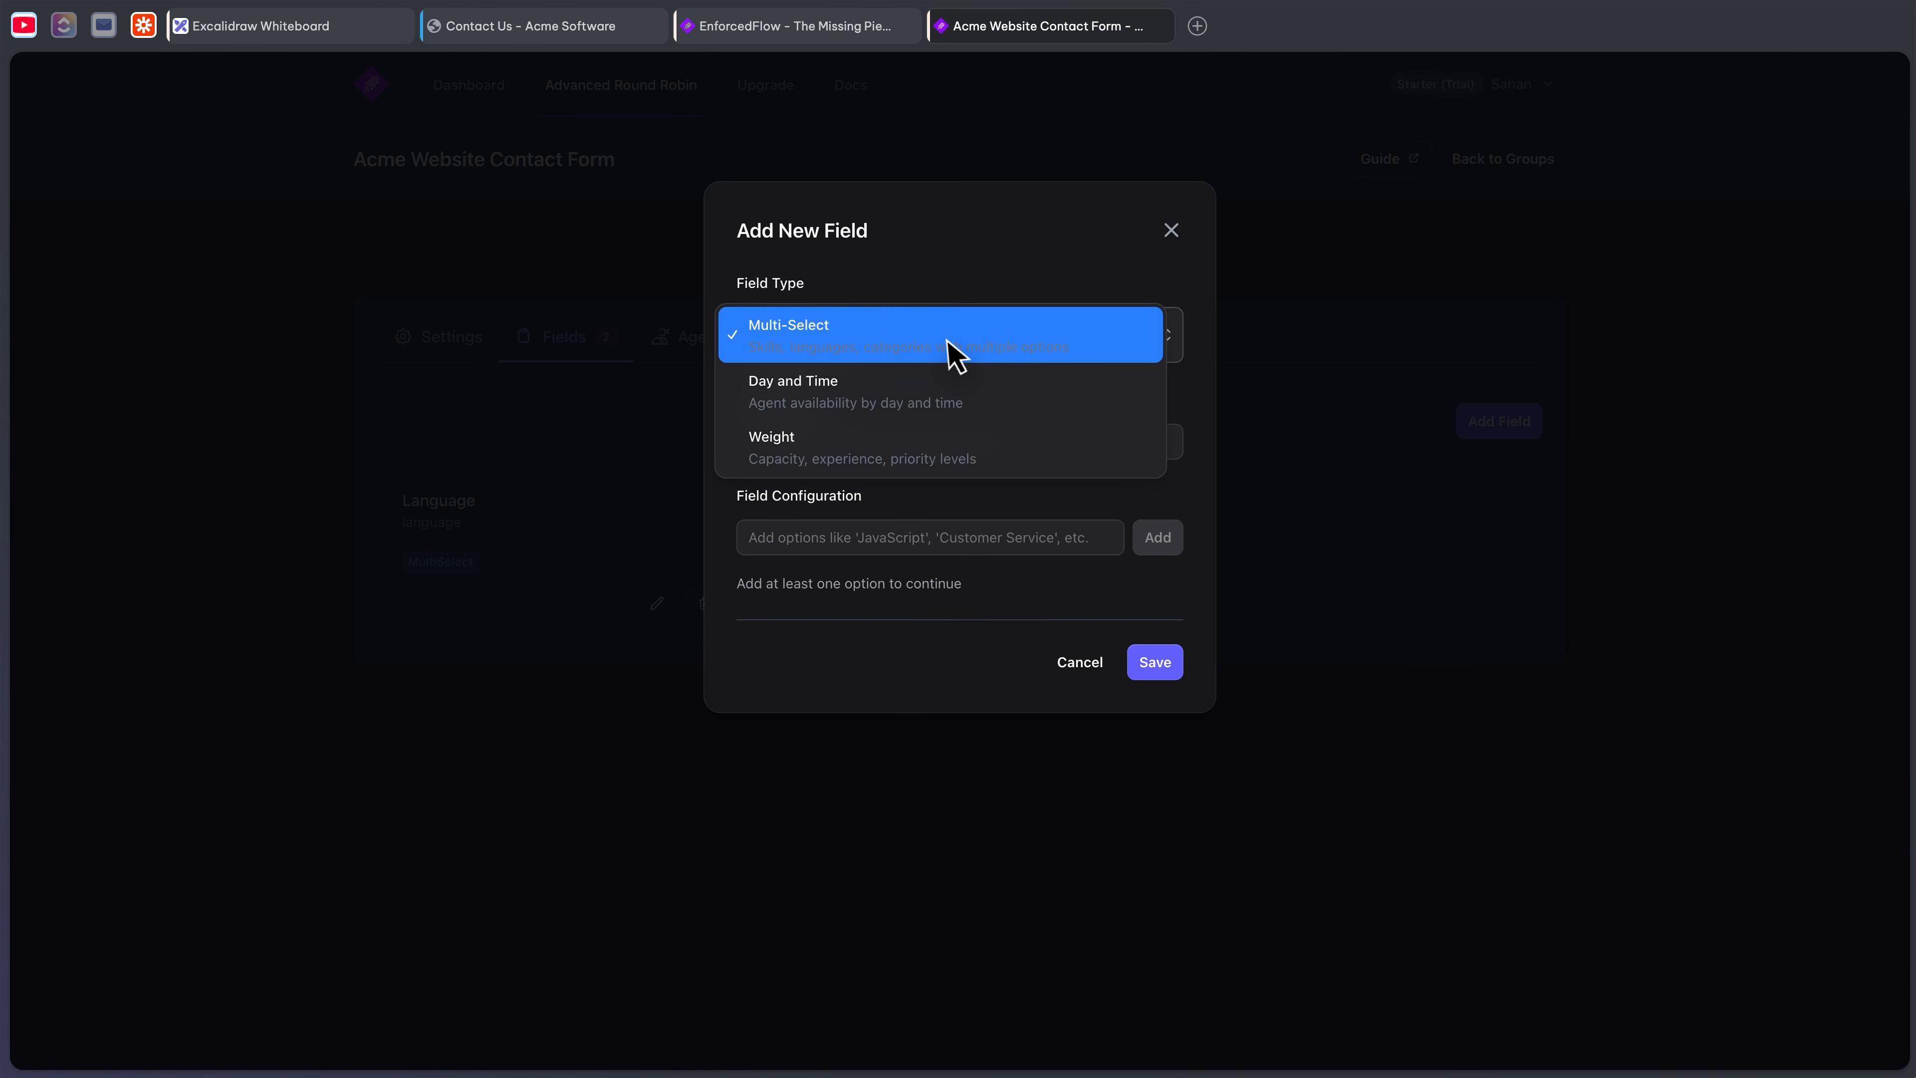
{"action": "left_click", "coordinate": [903, 470]}
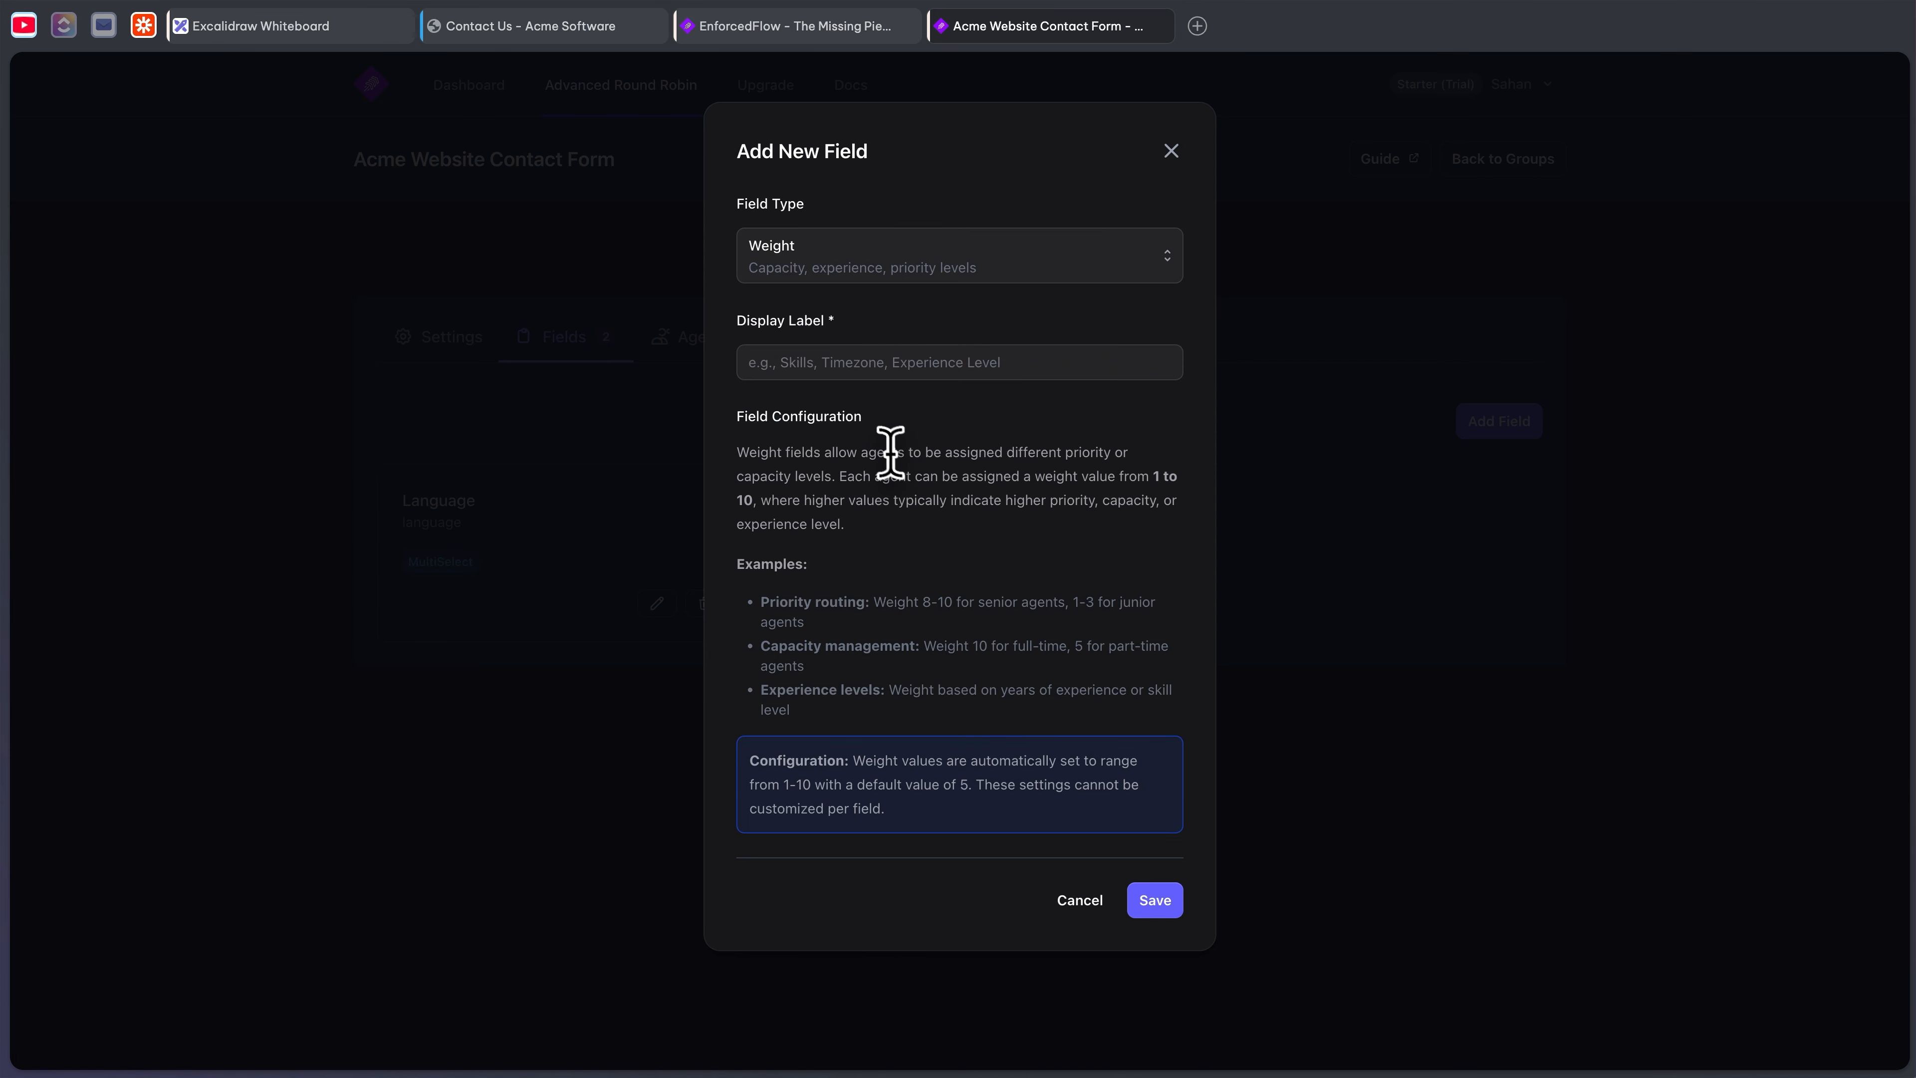
{"action": "left_click", "coordinate": [852, 362]}
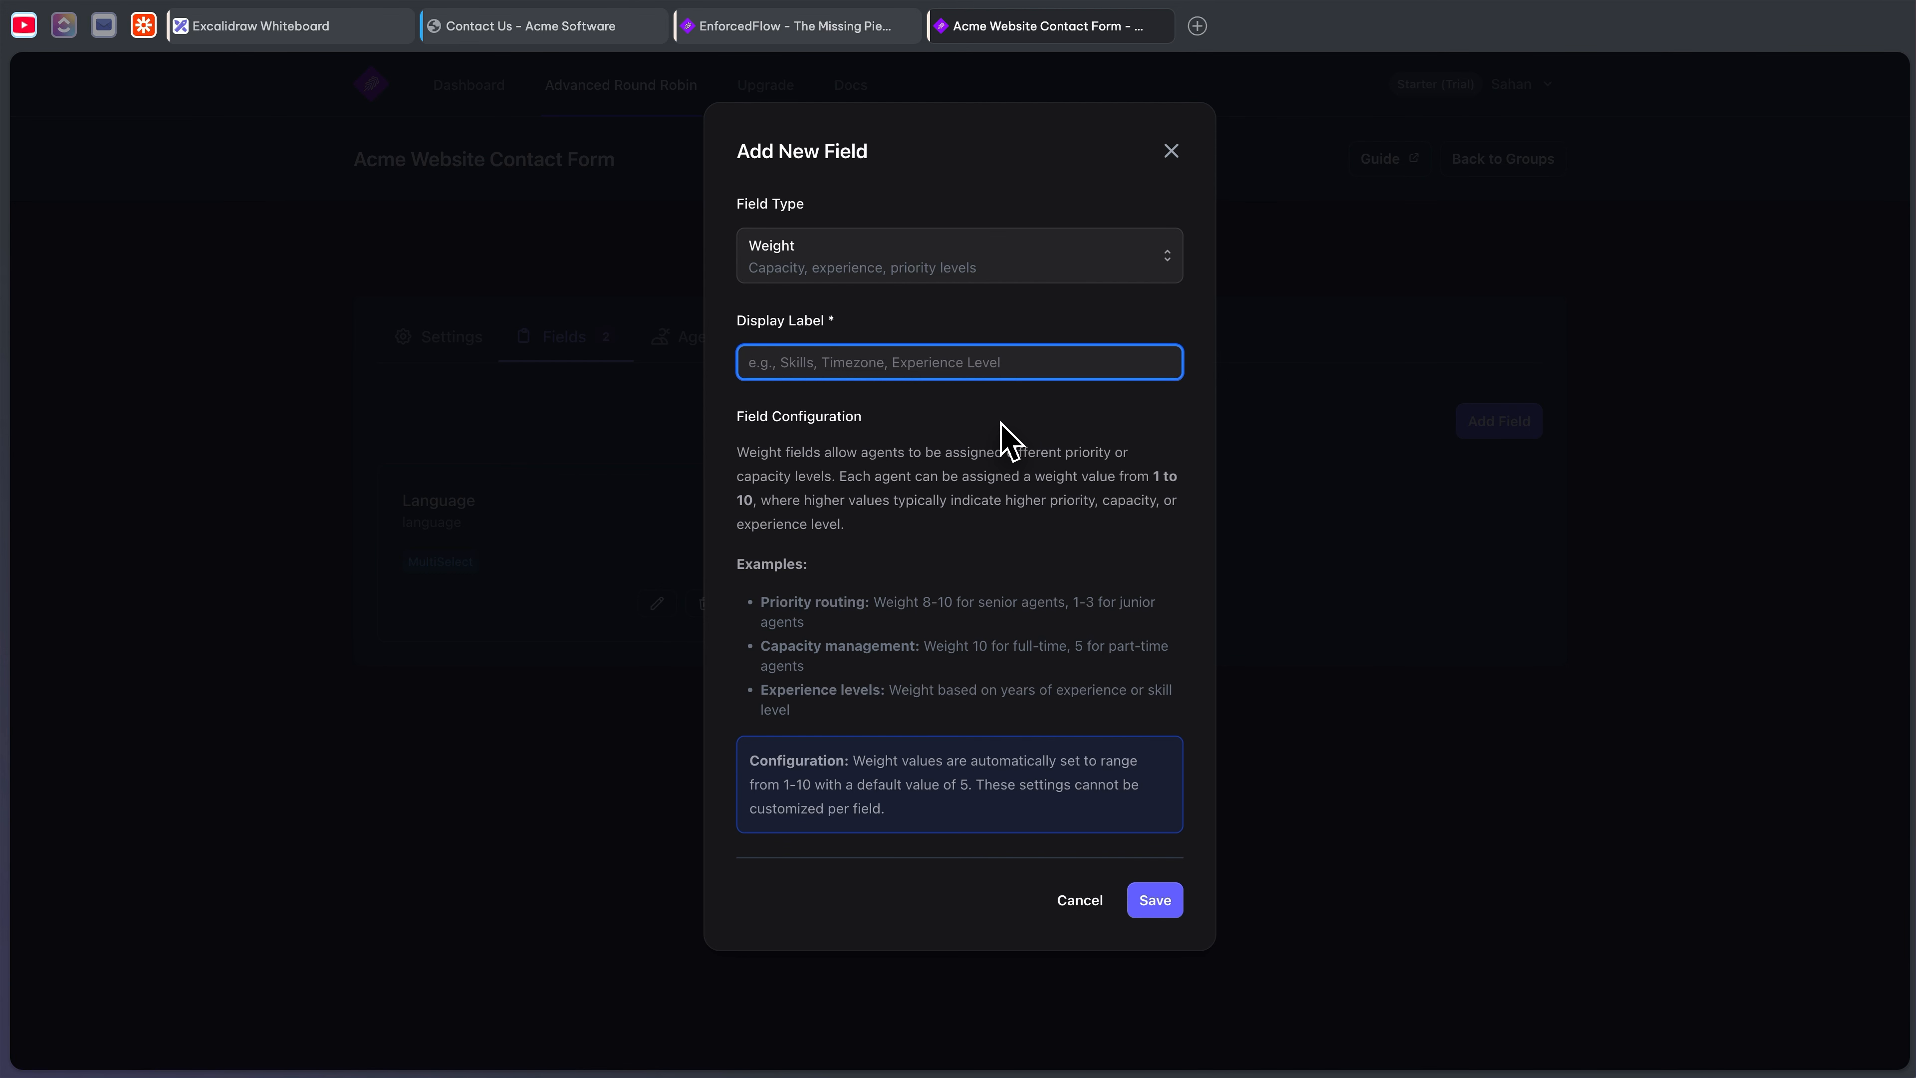
{"action": "type", "text": "Seniority"}
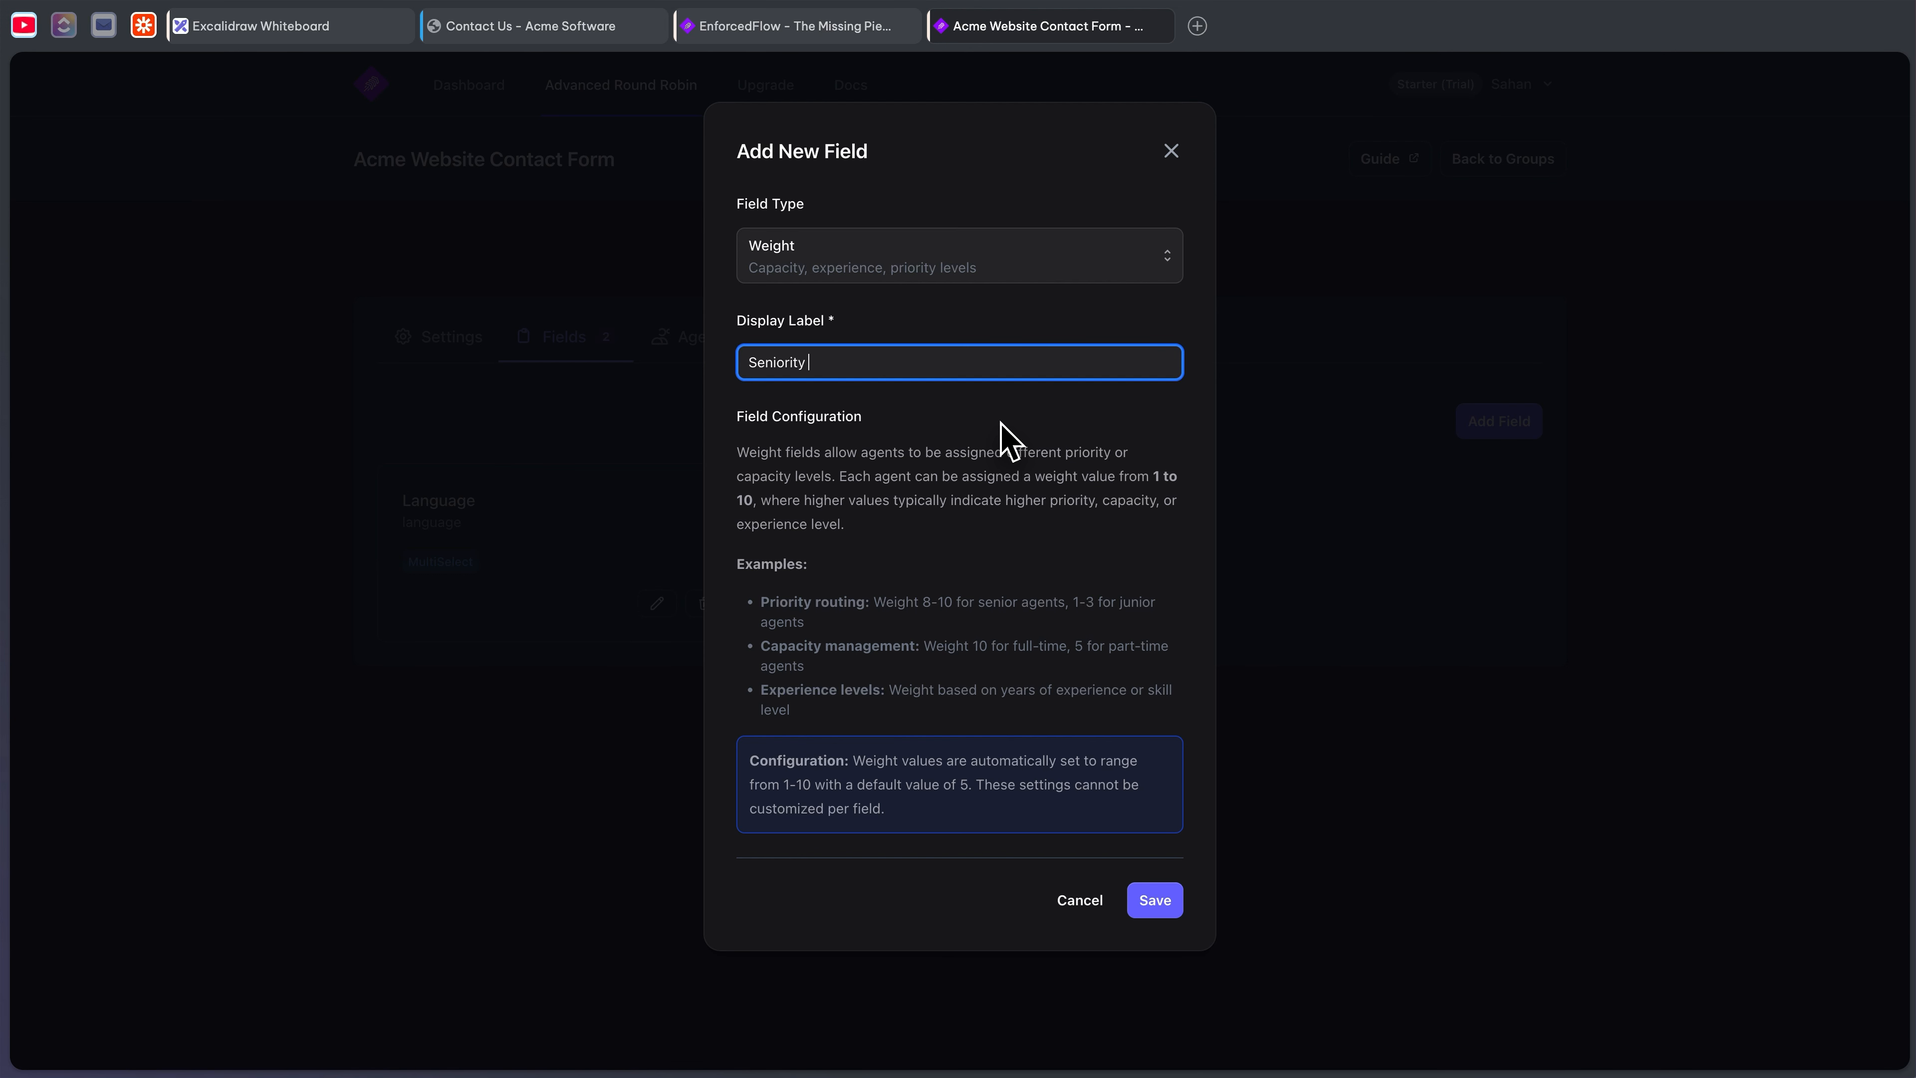
{"action": "left_click", "coordinate": [1162, 908]}
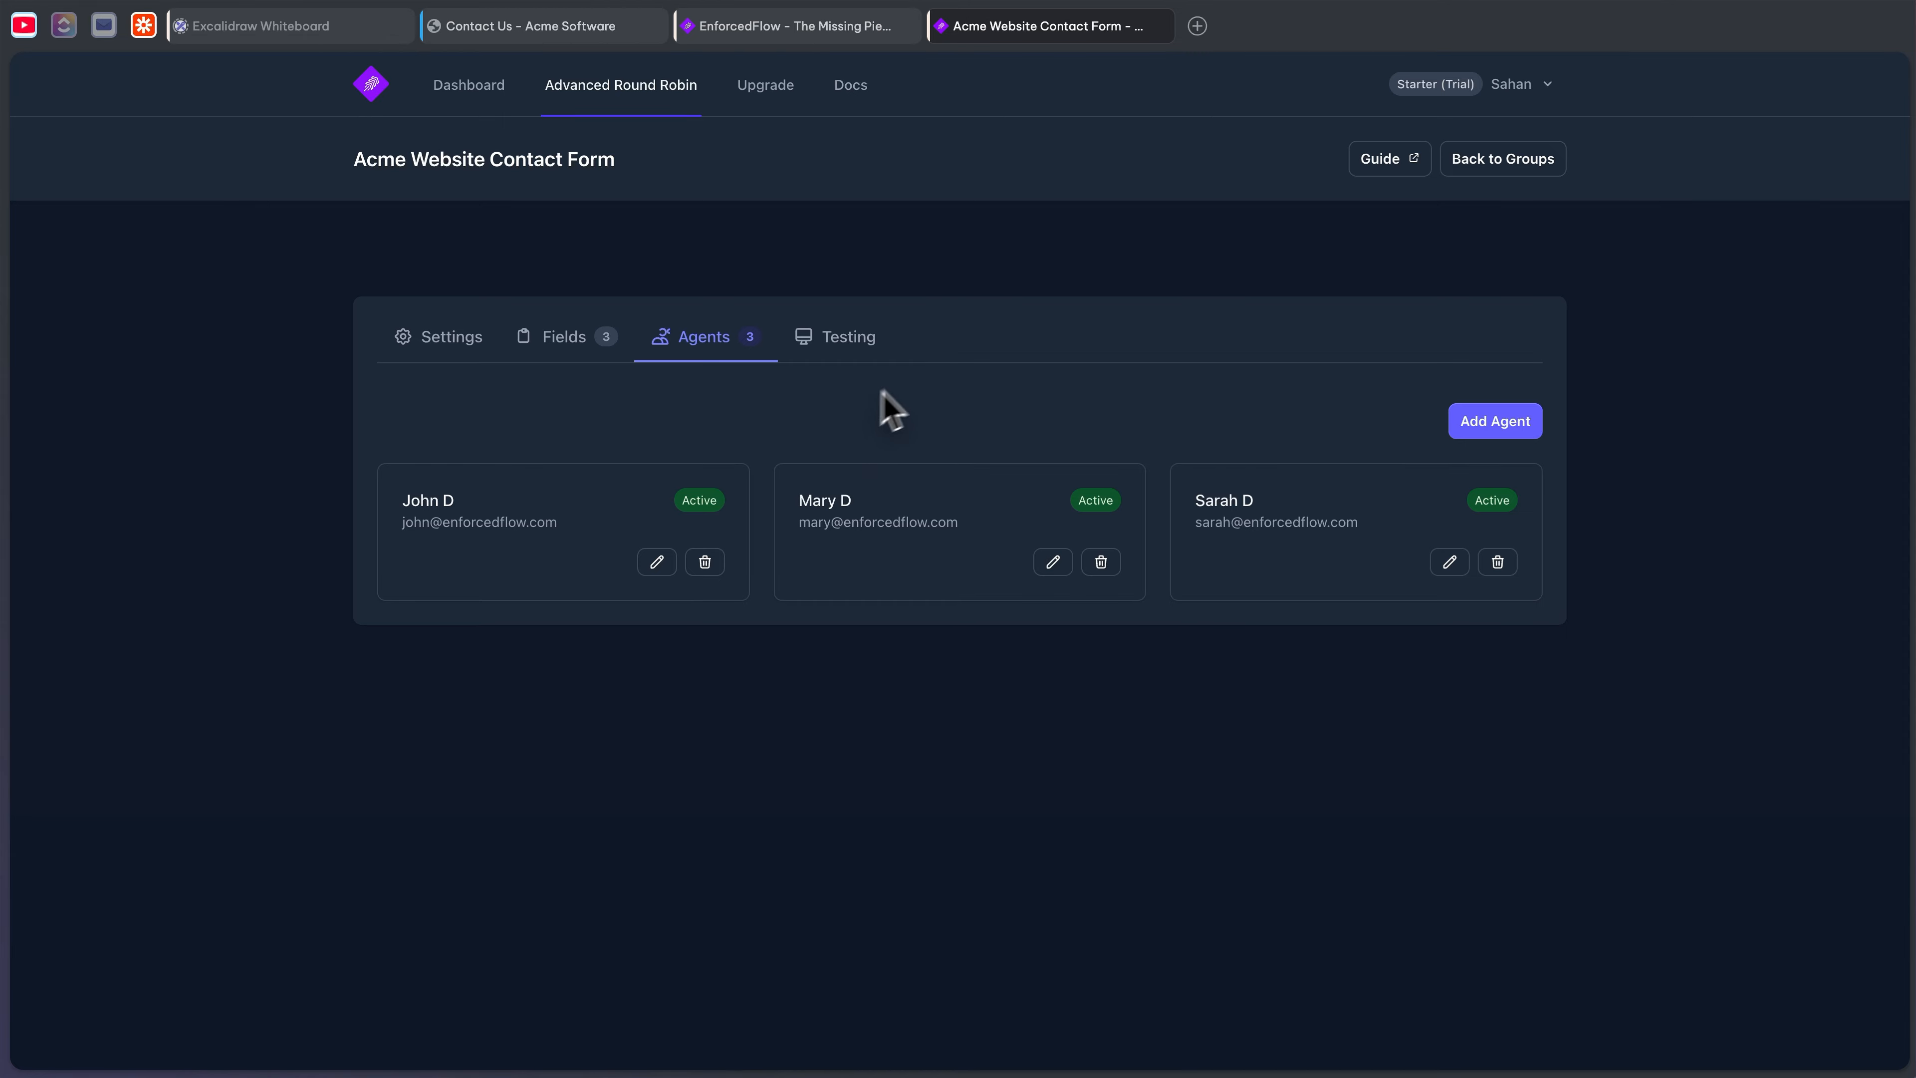
- Bring up the Testing page's criteria showing the 6:3:1 Seniority weights (60%, 30%, 10%)
{"action": "left_click", "coordinate": [834, 343]}
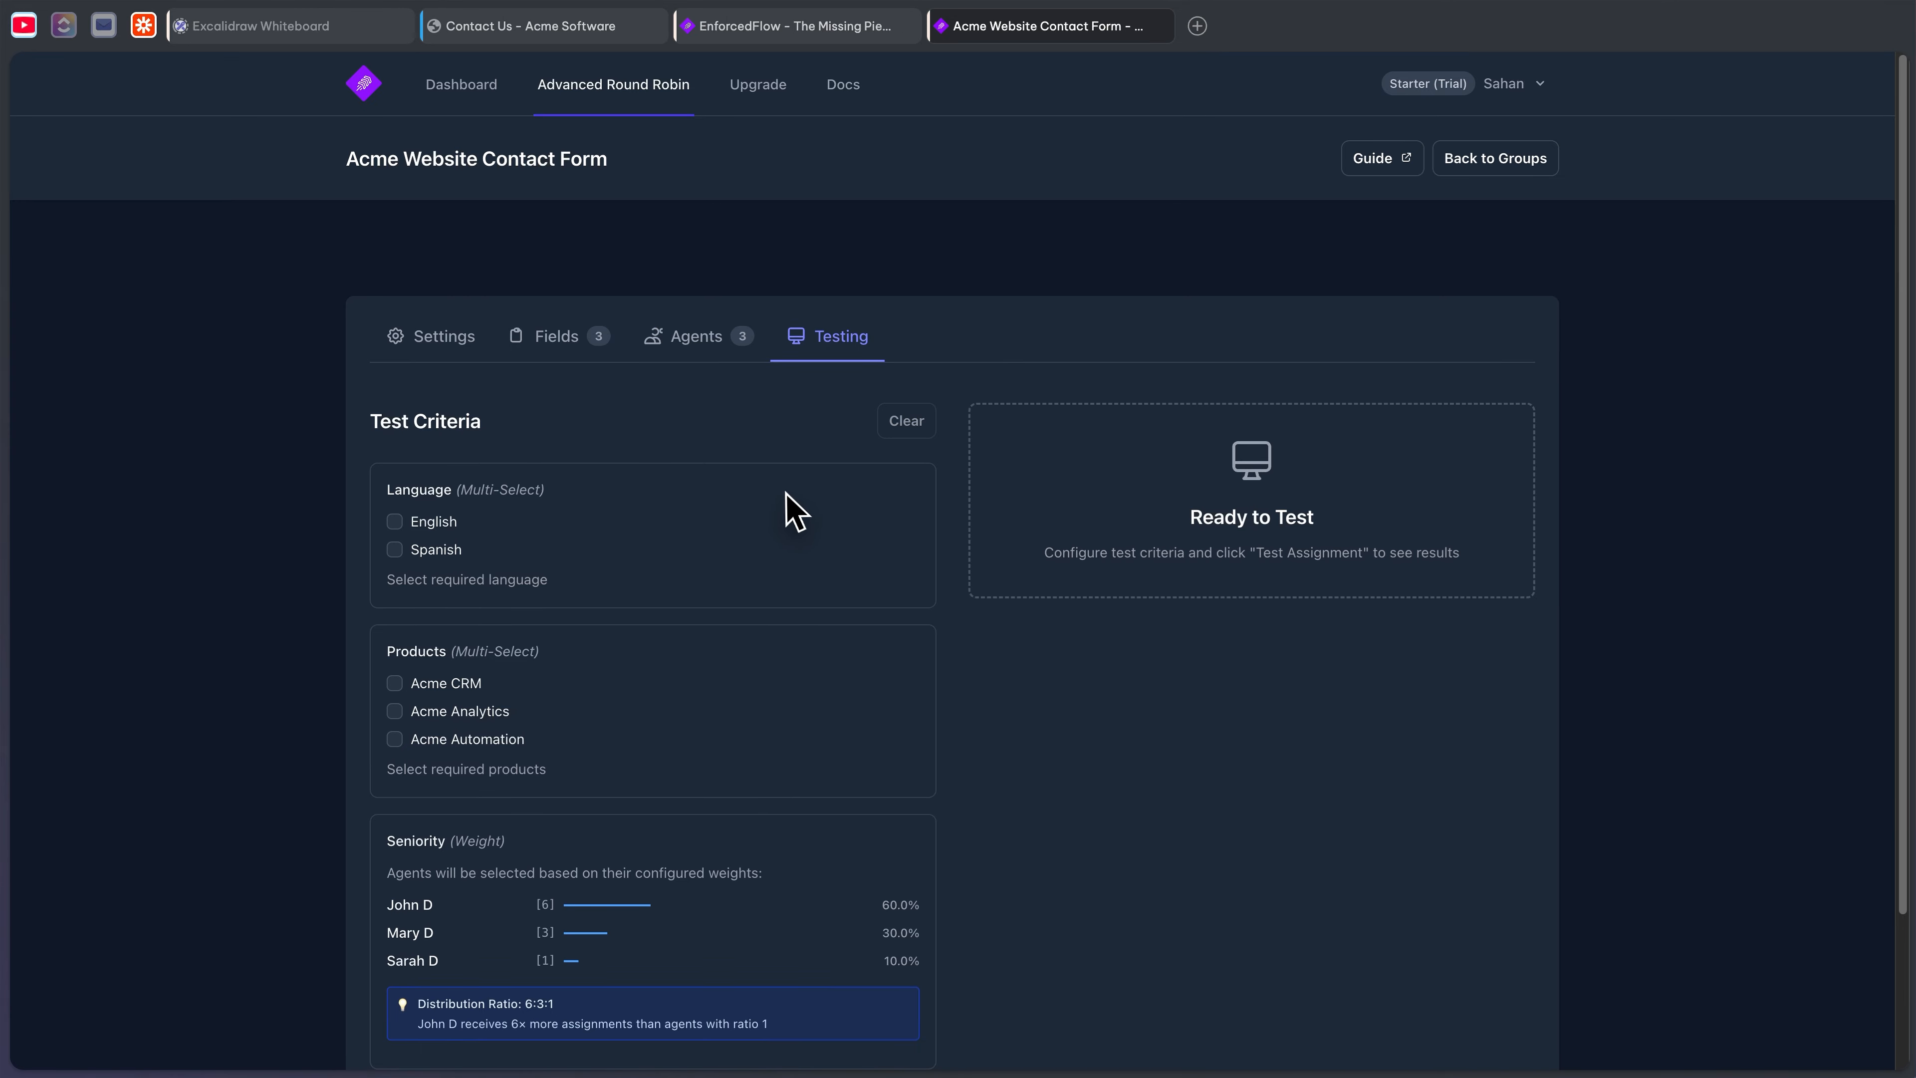
{"action": "scroll", "coordinate": [784, 487], "scroll_direction": "down", "scroll_amount": 3}
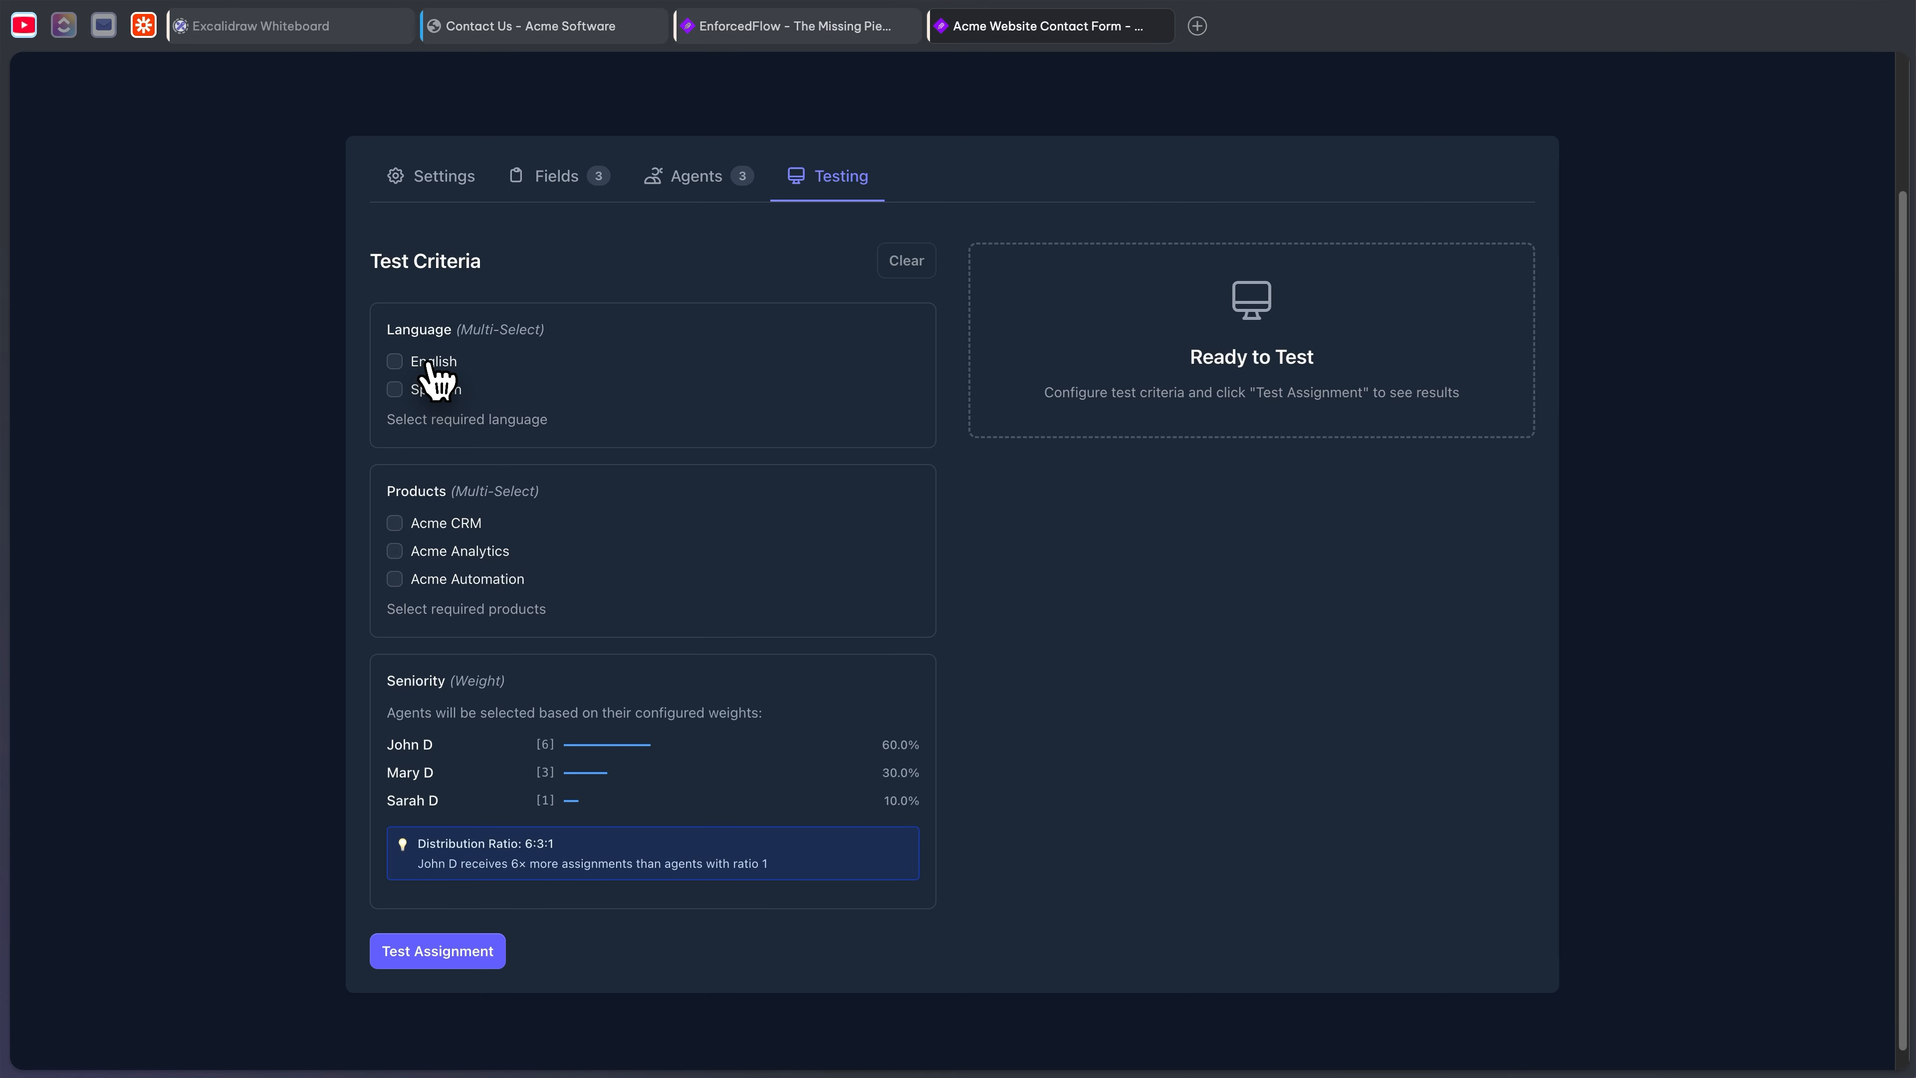
- Test assignment with English required, then with both English and Spanish required
{"action": "left_click", "coordinate": [397, 365]}
{"action": "left_click", "coordinate": [427, 953]}
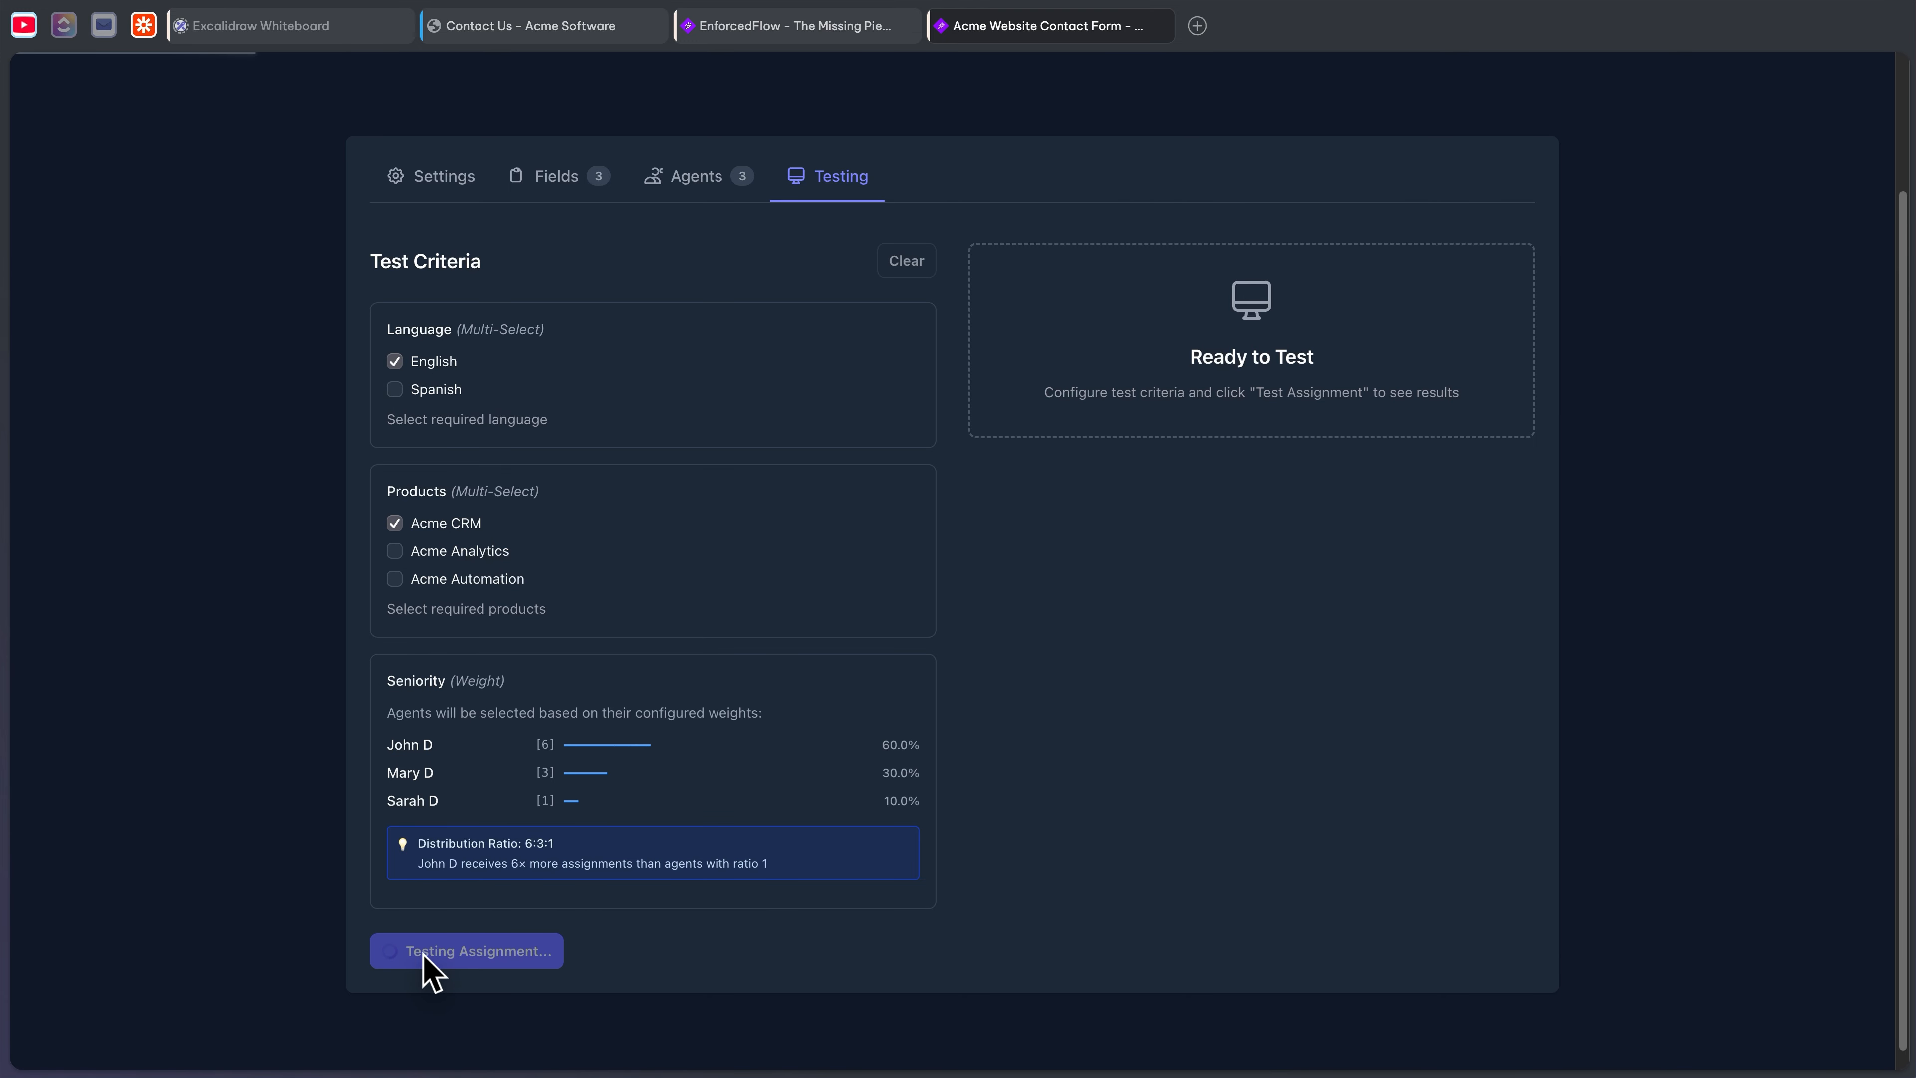
{"action": "left_click_drag", "start_coordinate": [1189, 497], "coordinate": [1007, 536]}
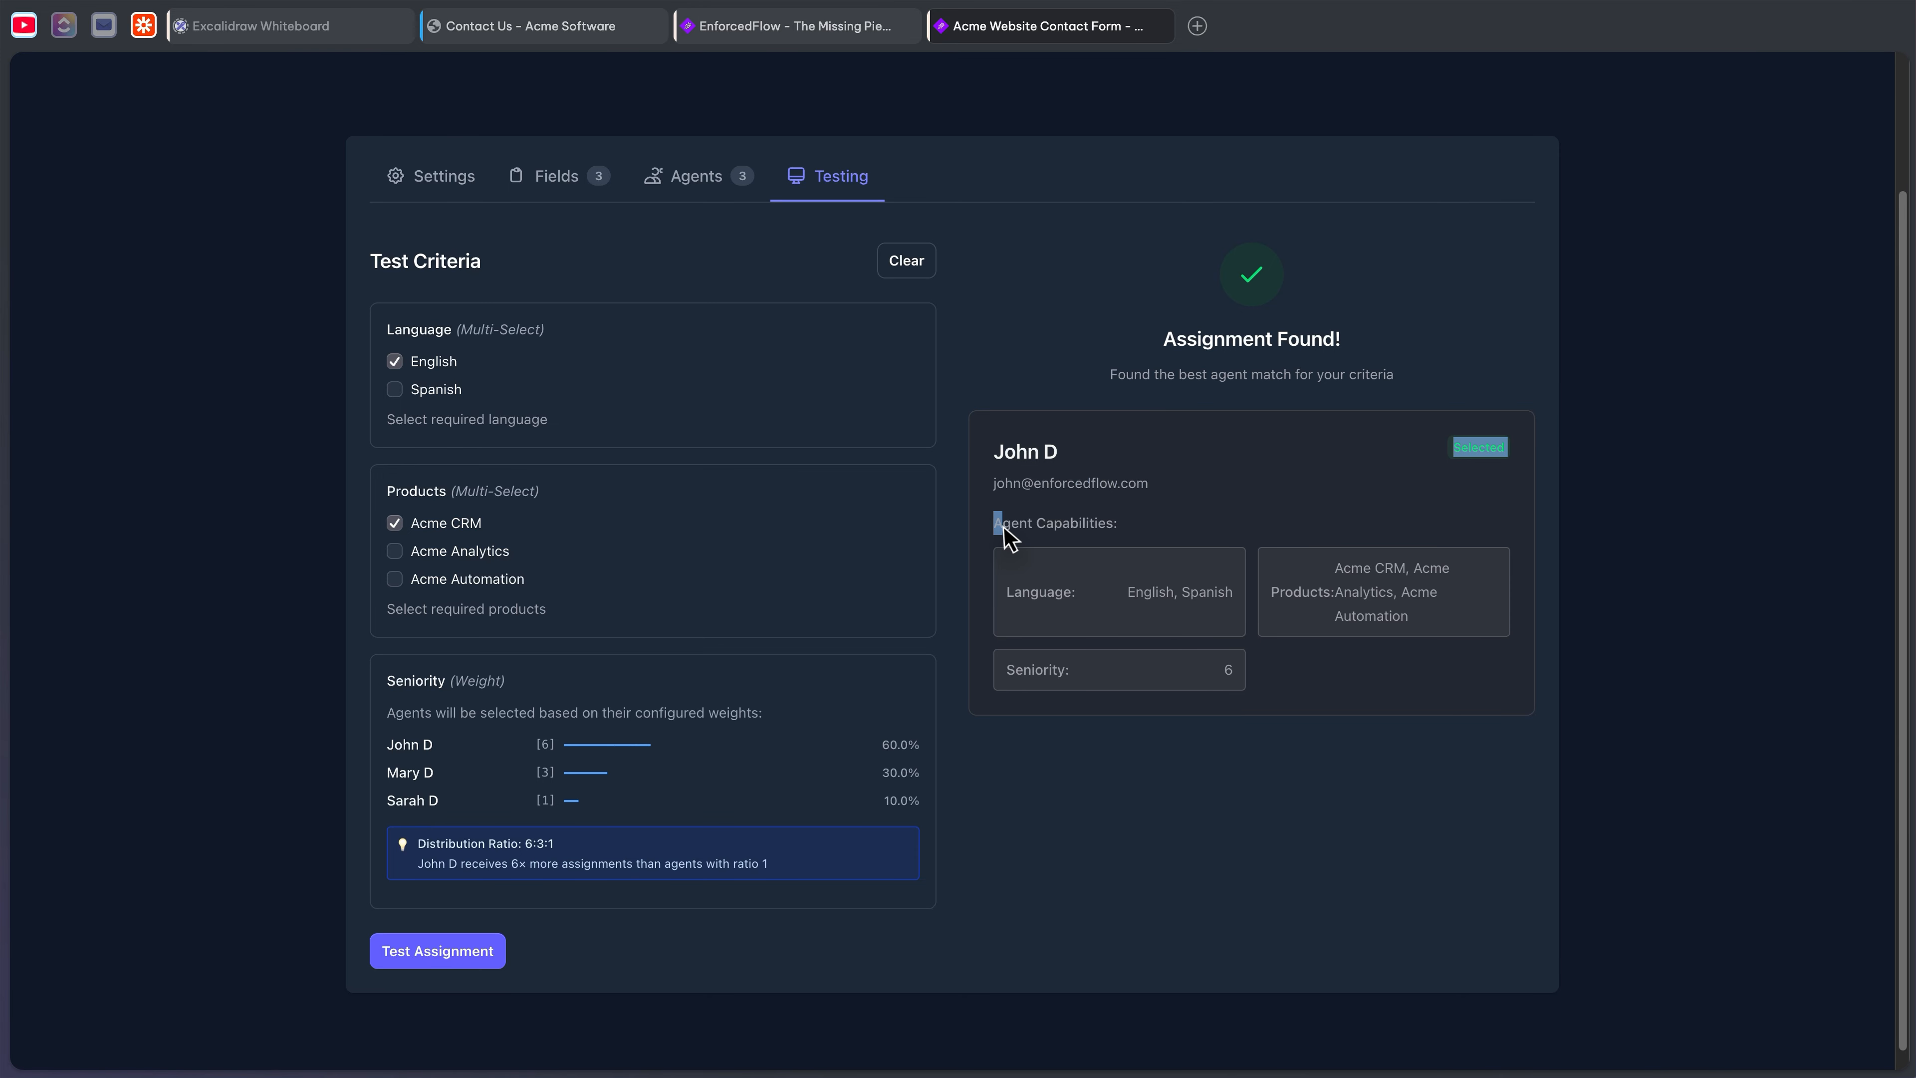
{"action": "left_click", "coordinate": [1120, 515]}
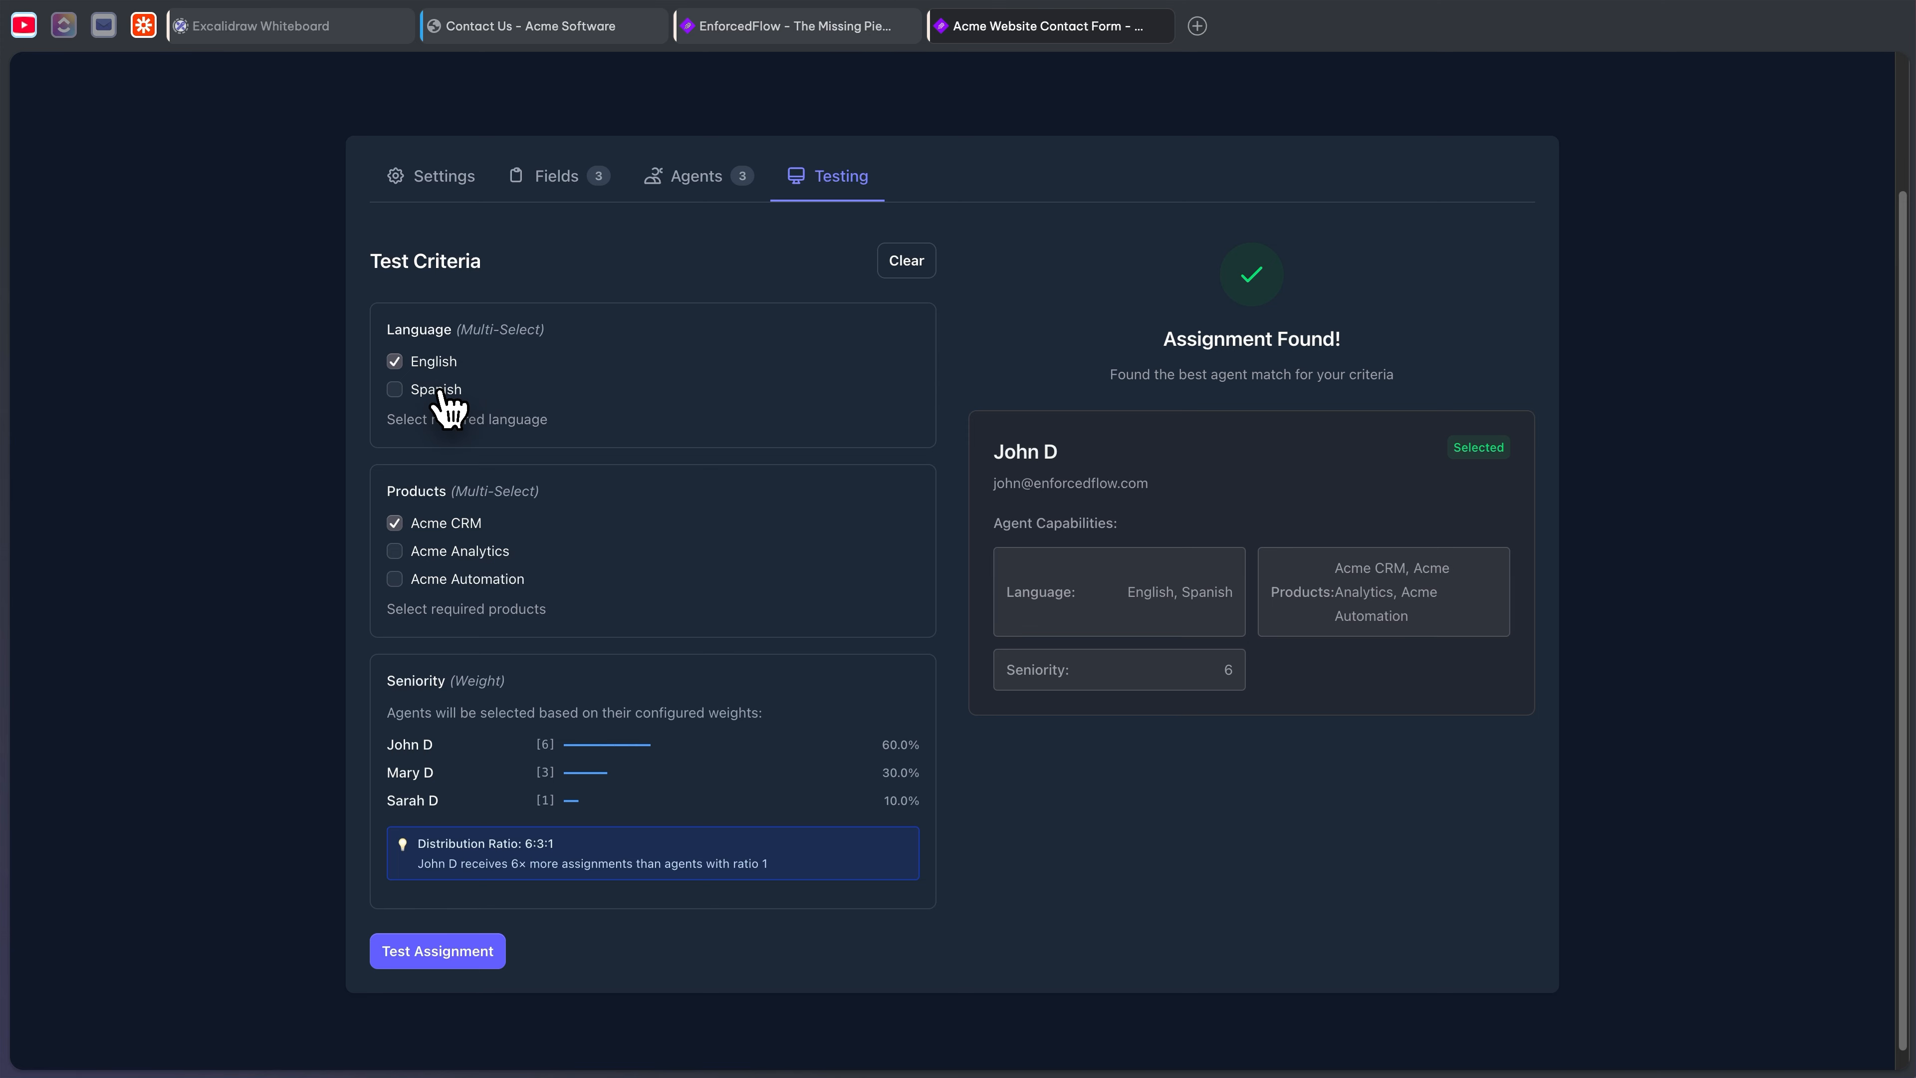
{"action": "left_click", "coordinate": [395, 390]}
{"action": "left_click", "coordinate": [428, 956]}
- Drop Spanish and rerun the English test repeatedly to watch weighted picks rotate between agents
{"action": "left_click", "coordinate": [395, 390]}
{"action": "left_click", "coordinate": [445, 953]}
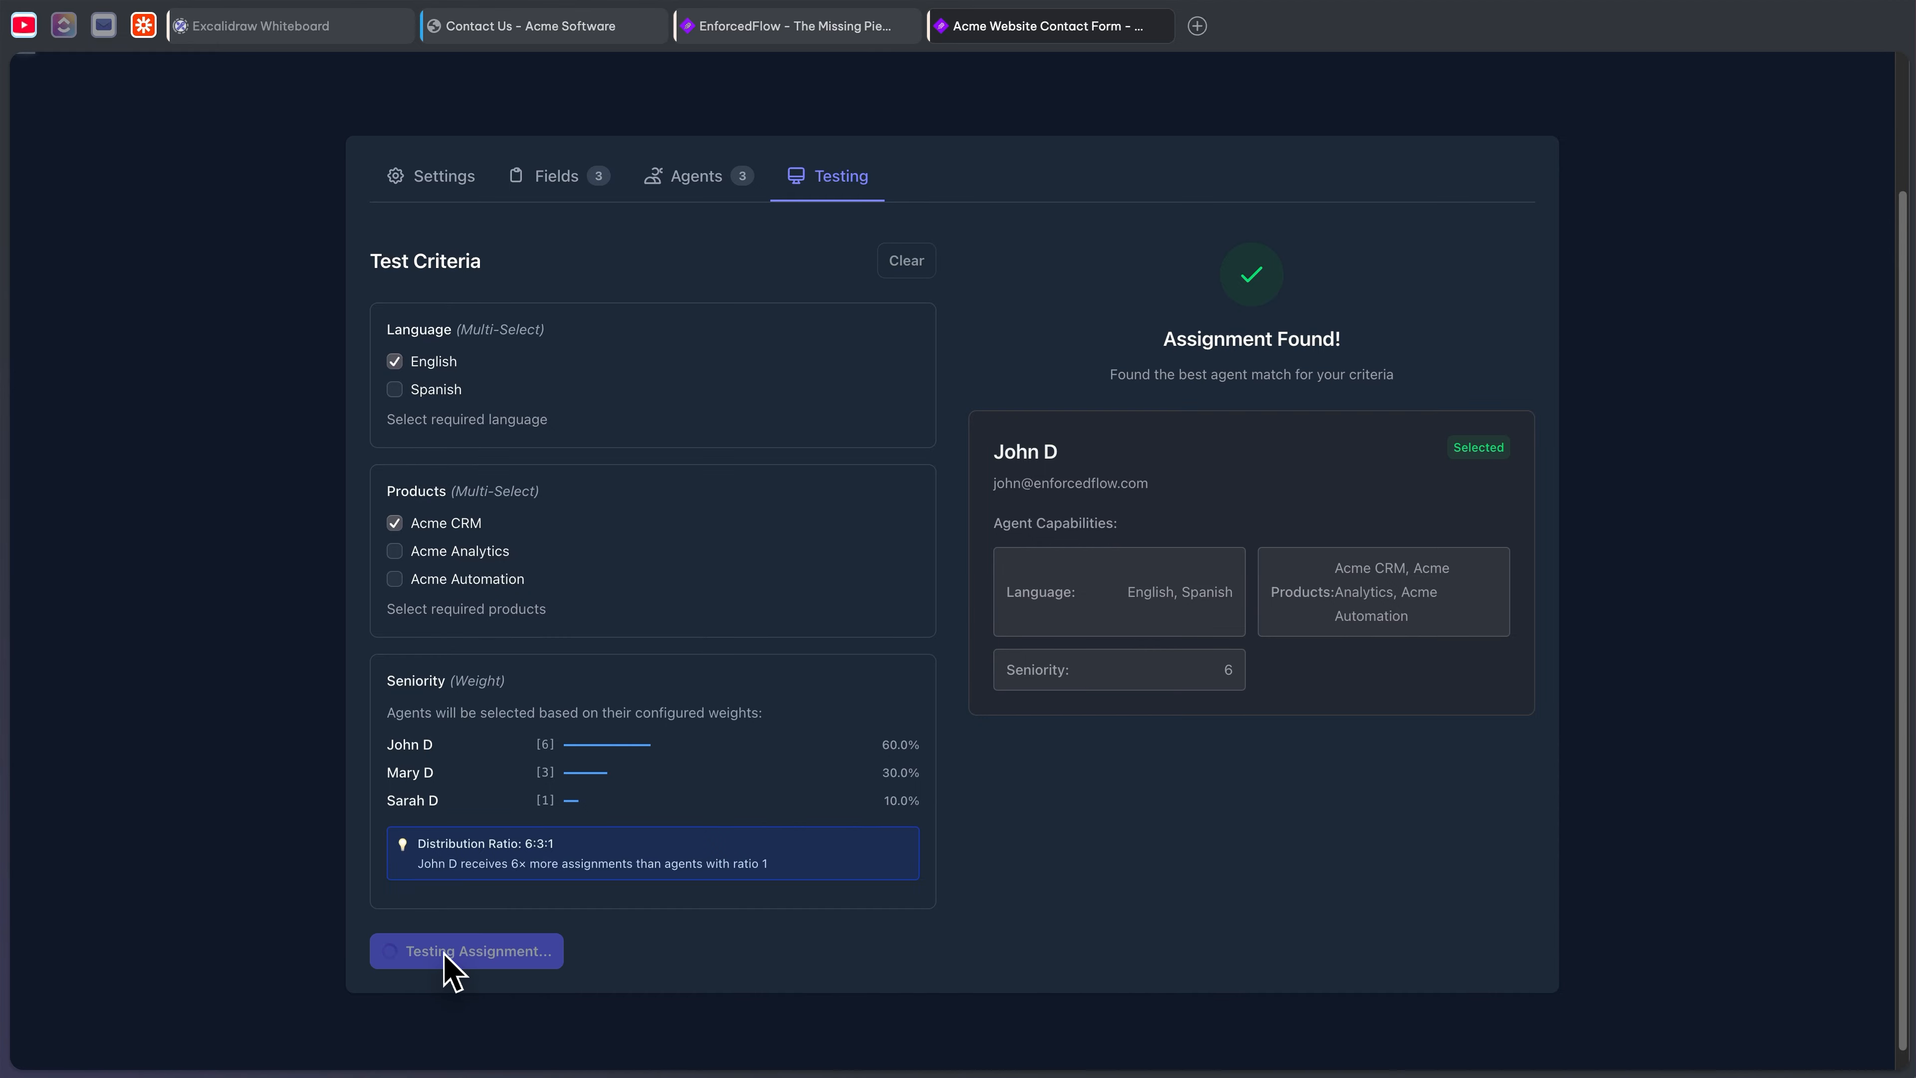
{"action": "left_click", "coordinate": [450, 954]}
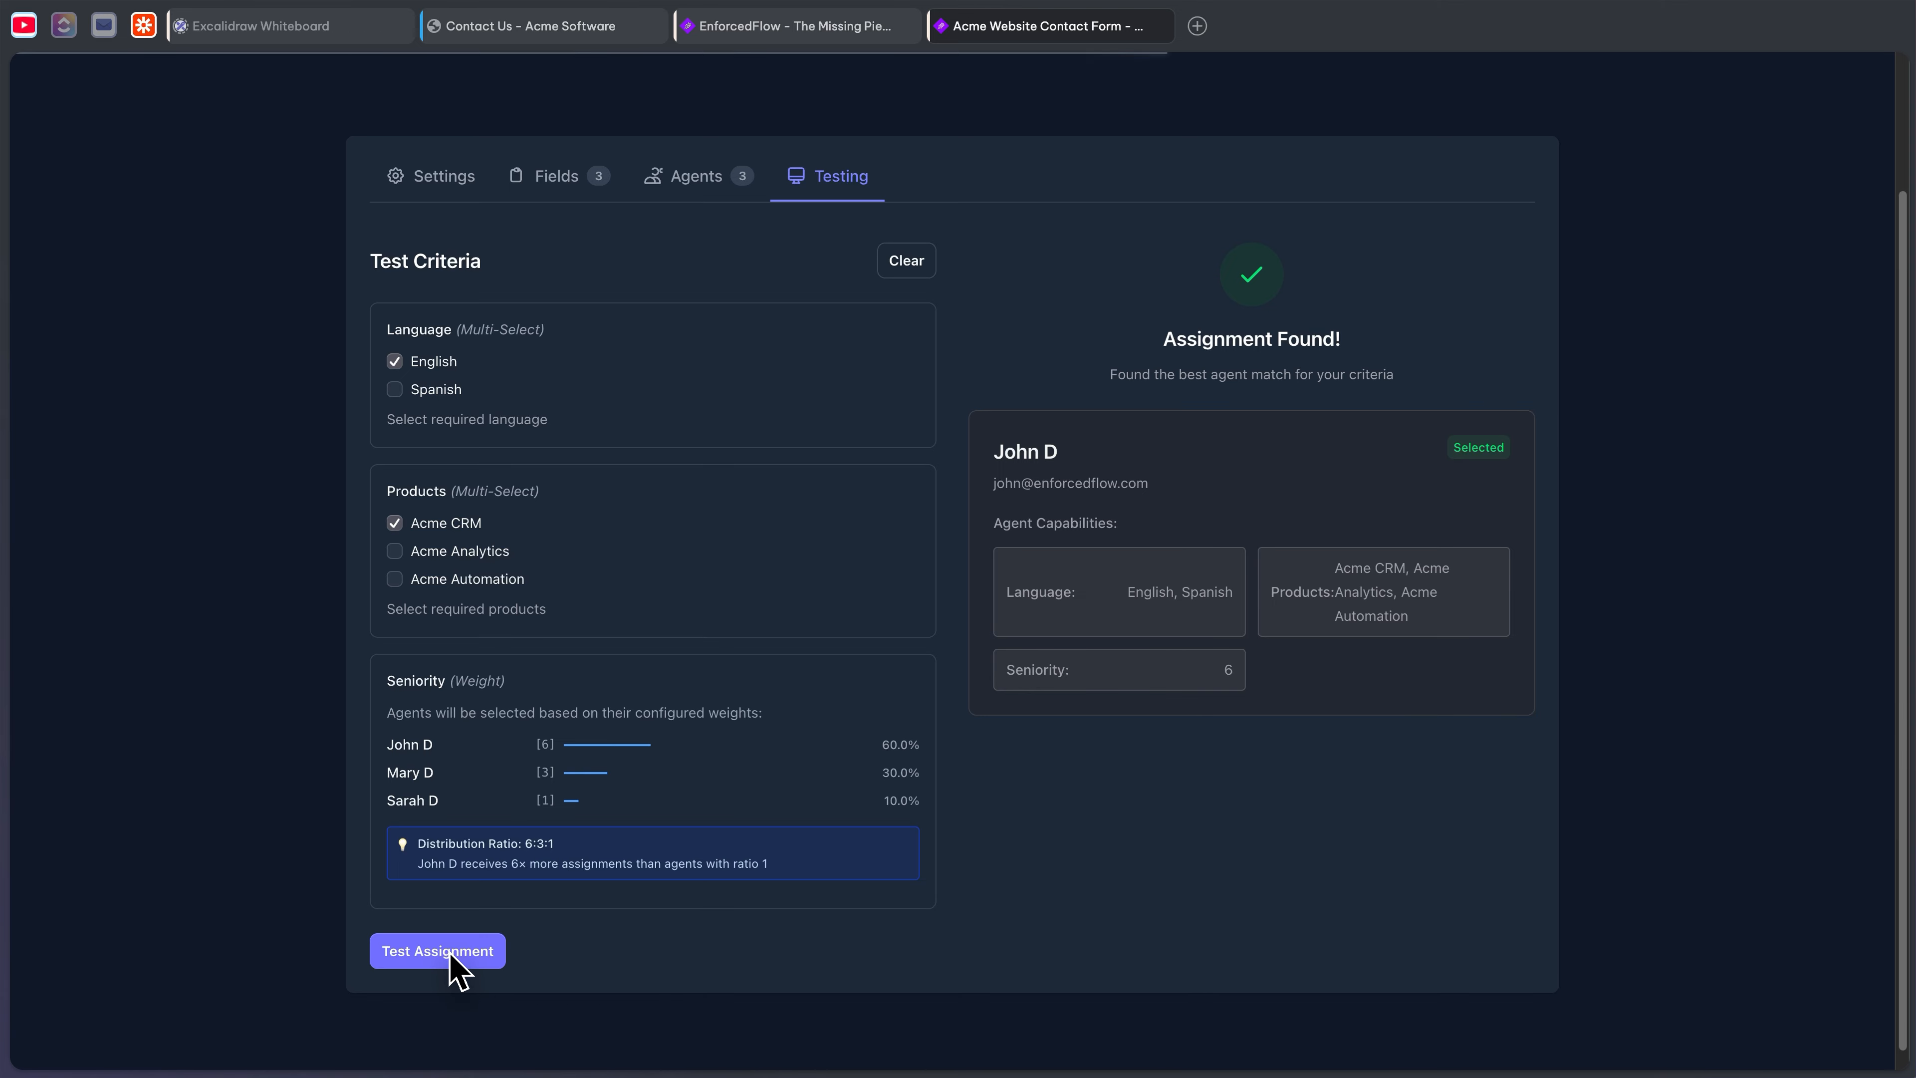
{"action": "left_click", "coordinate": [451, 954]}
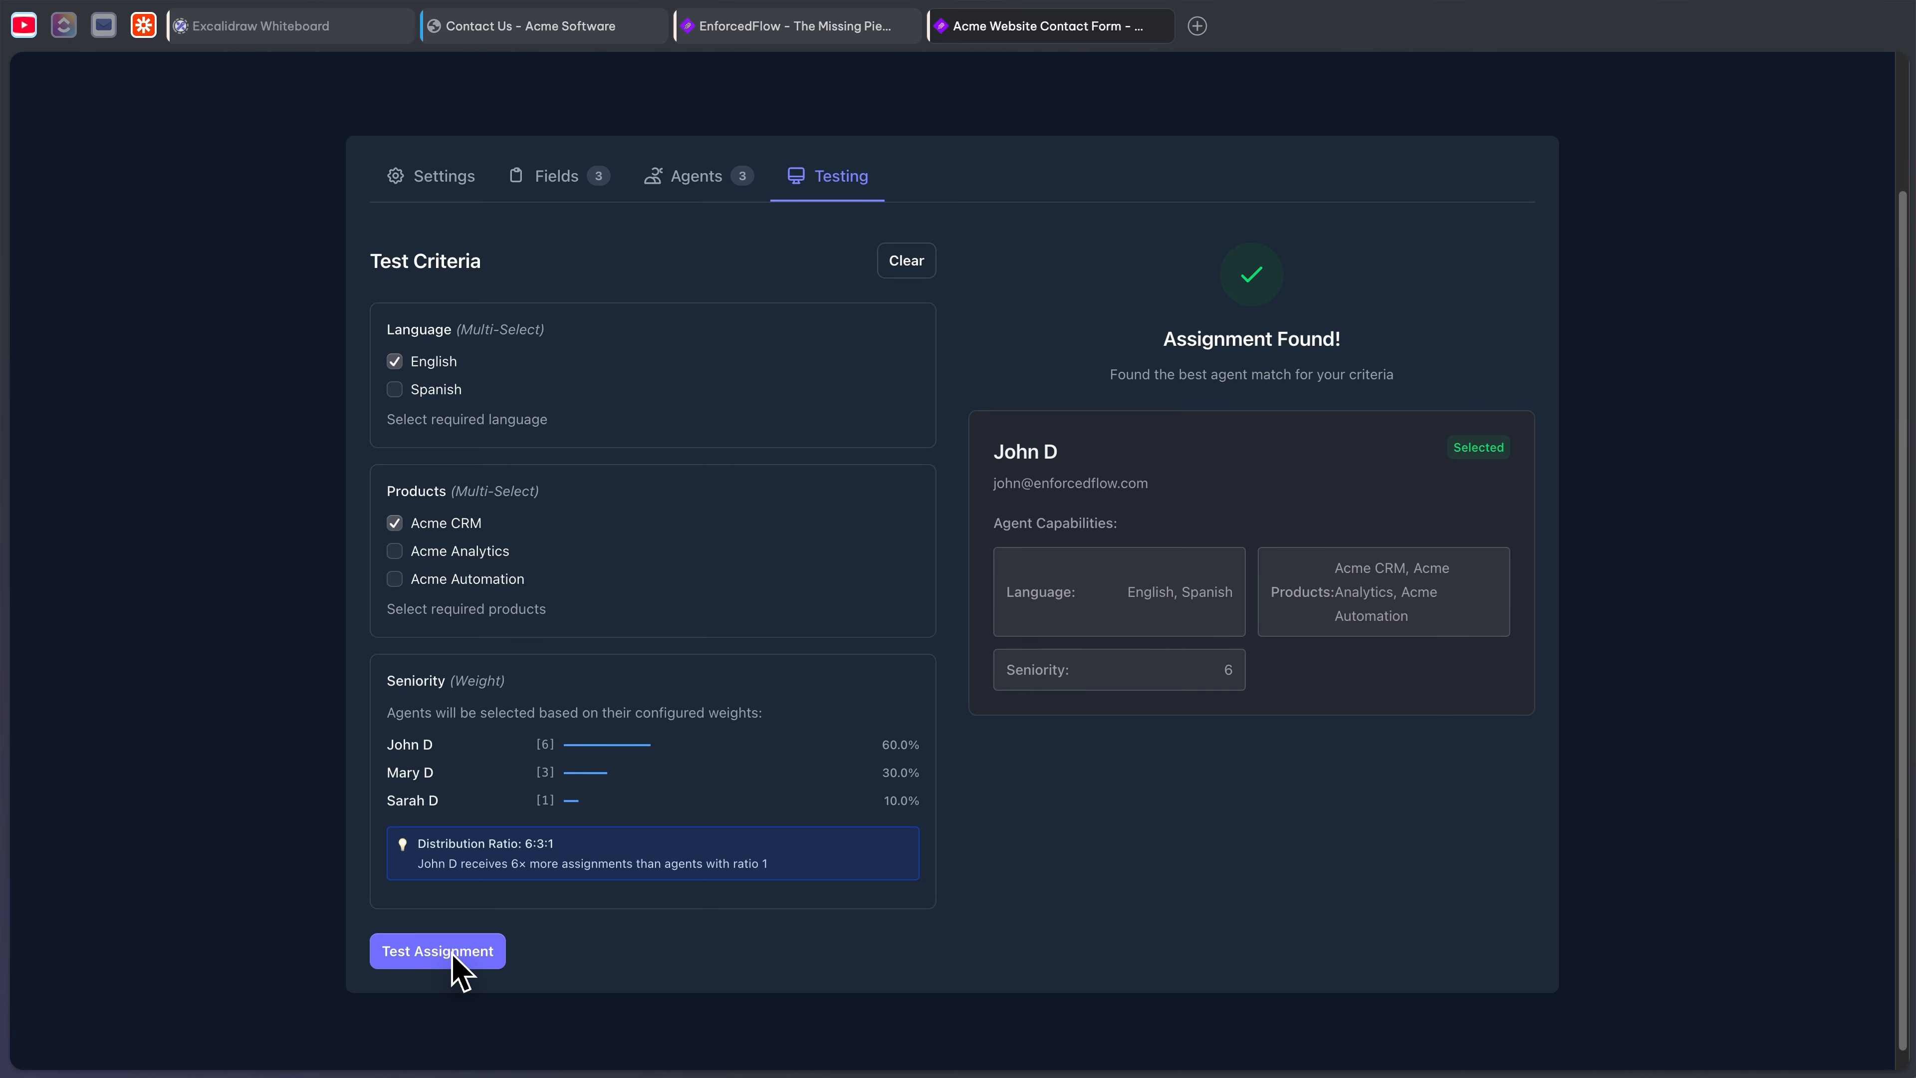
{"action": "left_click", "coordinate": [451, 954]}
{"action": "left_click", "coordinate": [451, 954]}
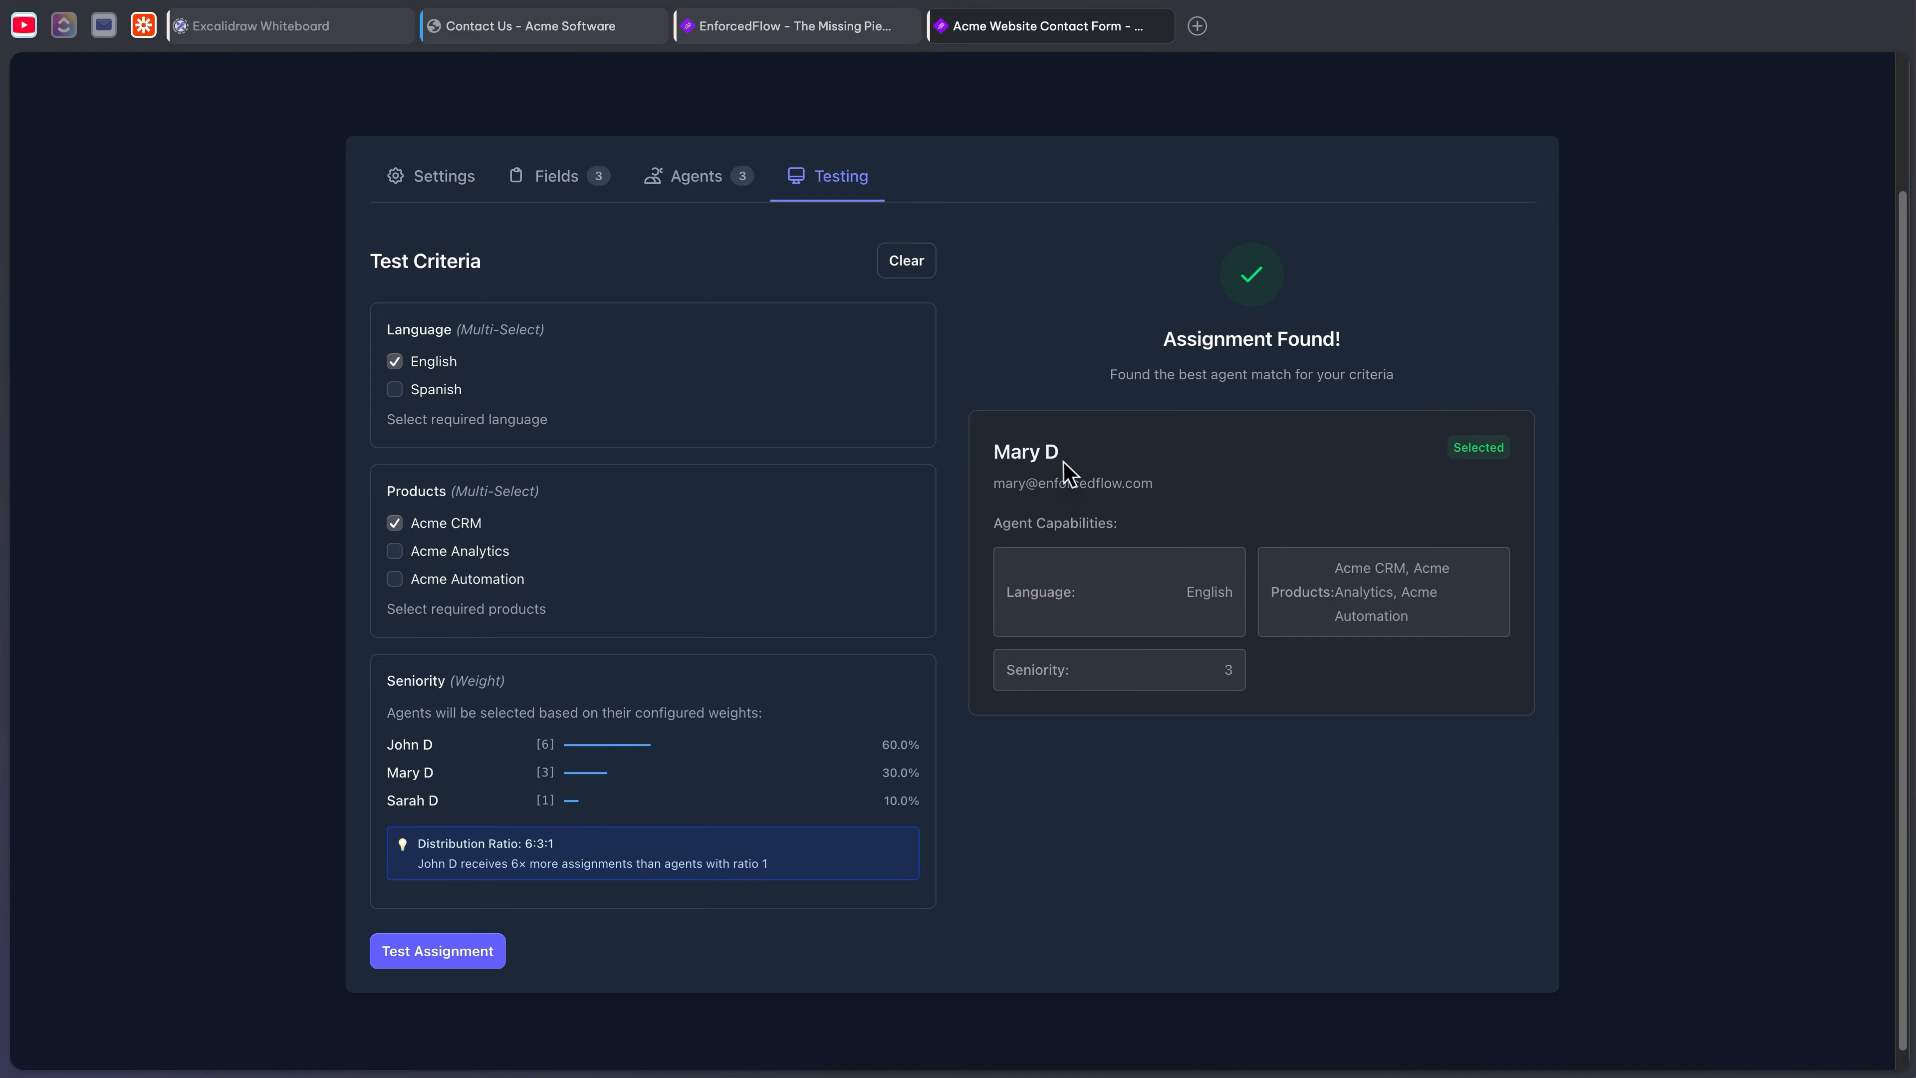
{"action": "left_click_drag", "start_coordinate": [1064, 465], "coordinate": [1004, 472]}
- Compare with the agent profiles on the whiteboard, then test assignment for a Spanish-speaking lead
{"action": "left_click", "coordinate": [345, 34]}
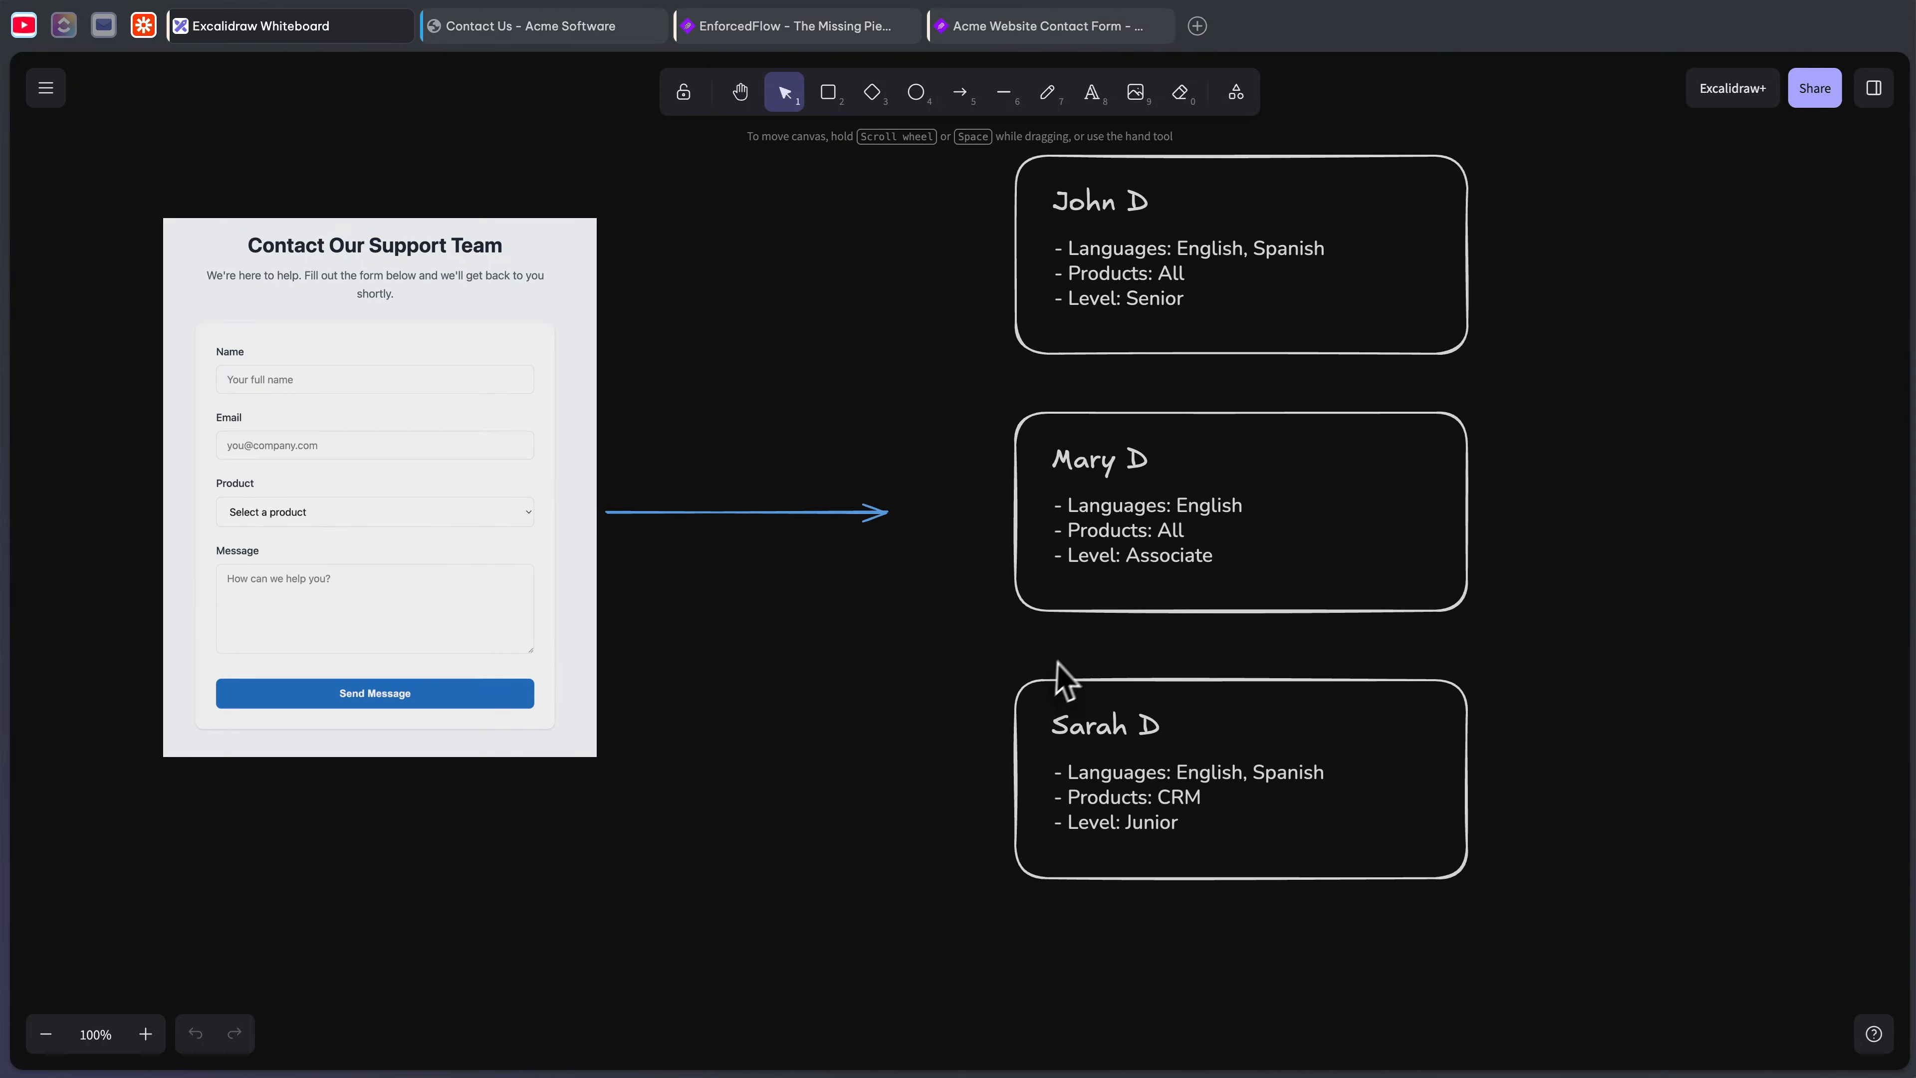
{"action": "left_click", "coordinate": [1007, 30]}
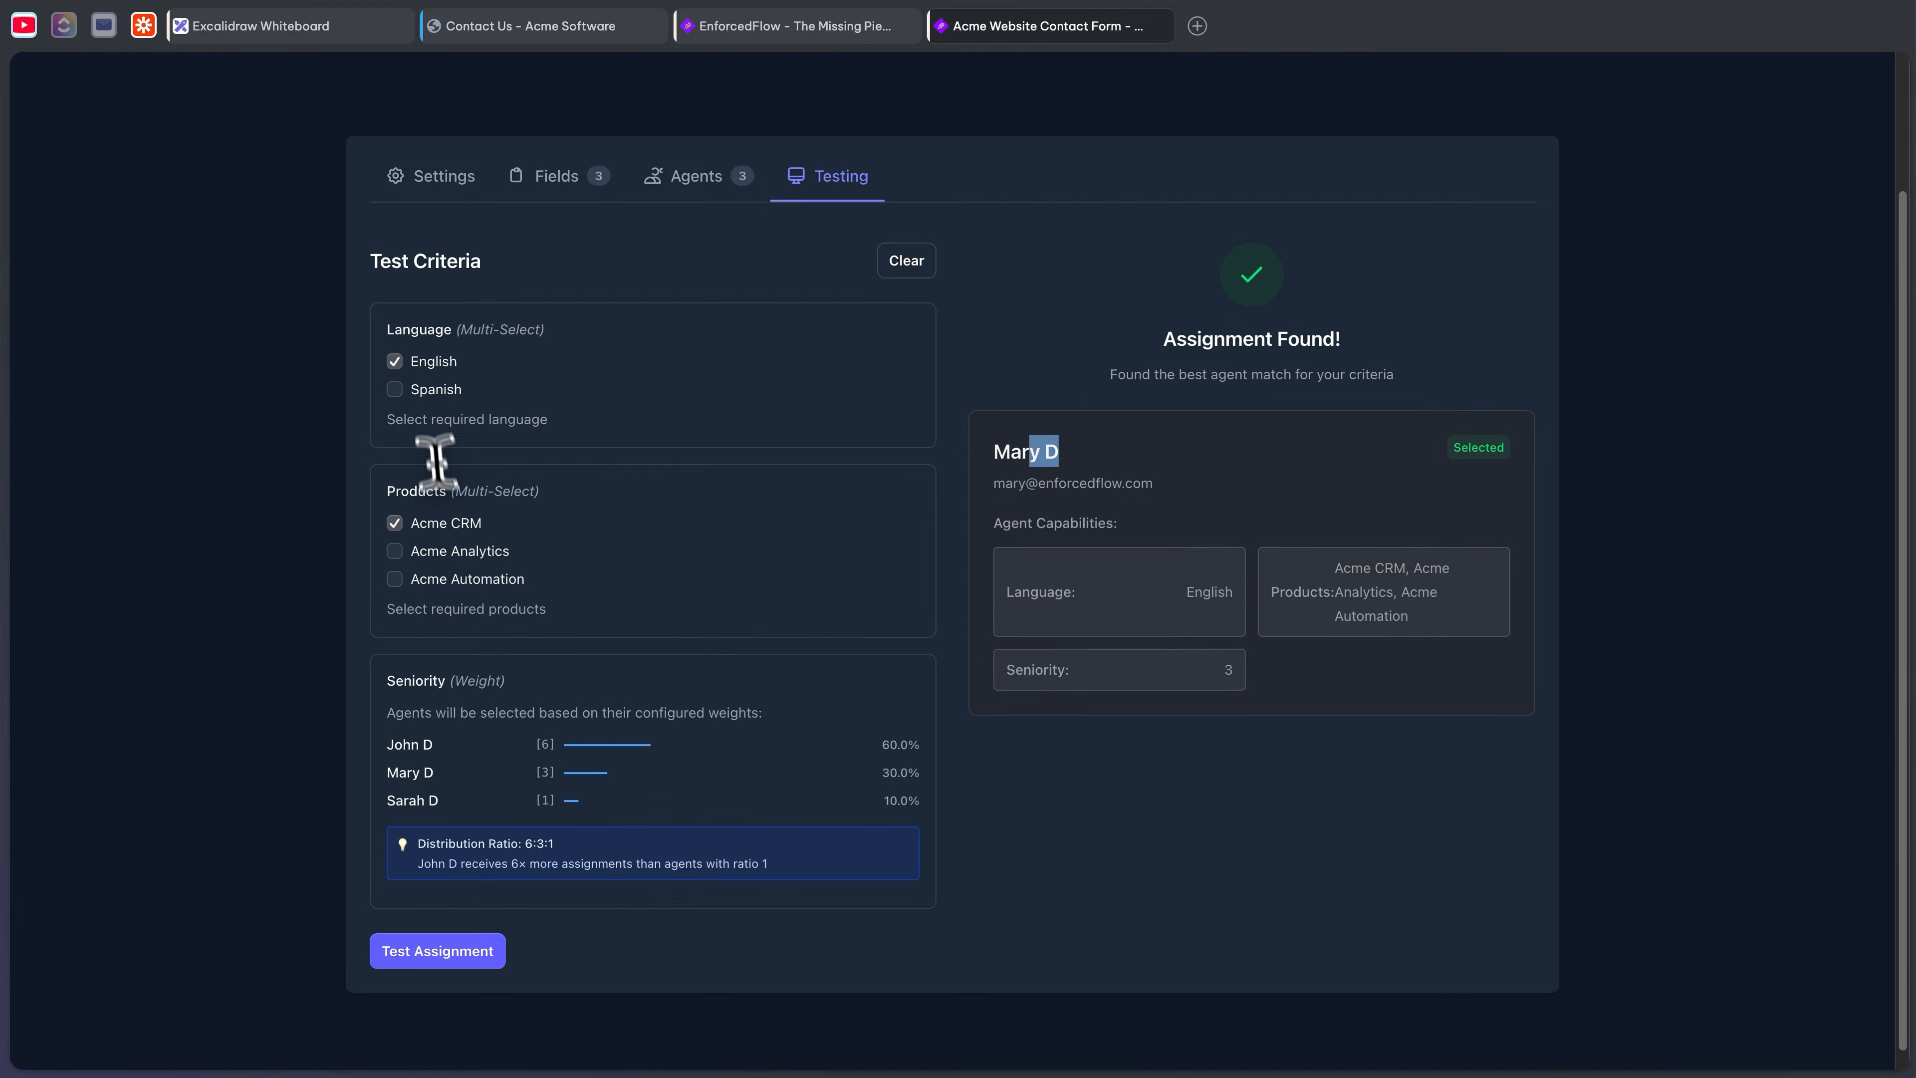
{"action": "left_click", "coordinate": [424, 390]}
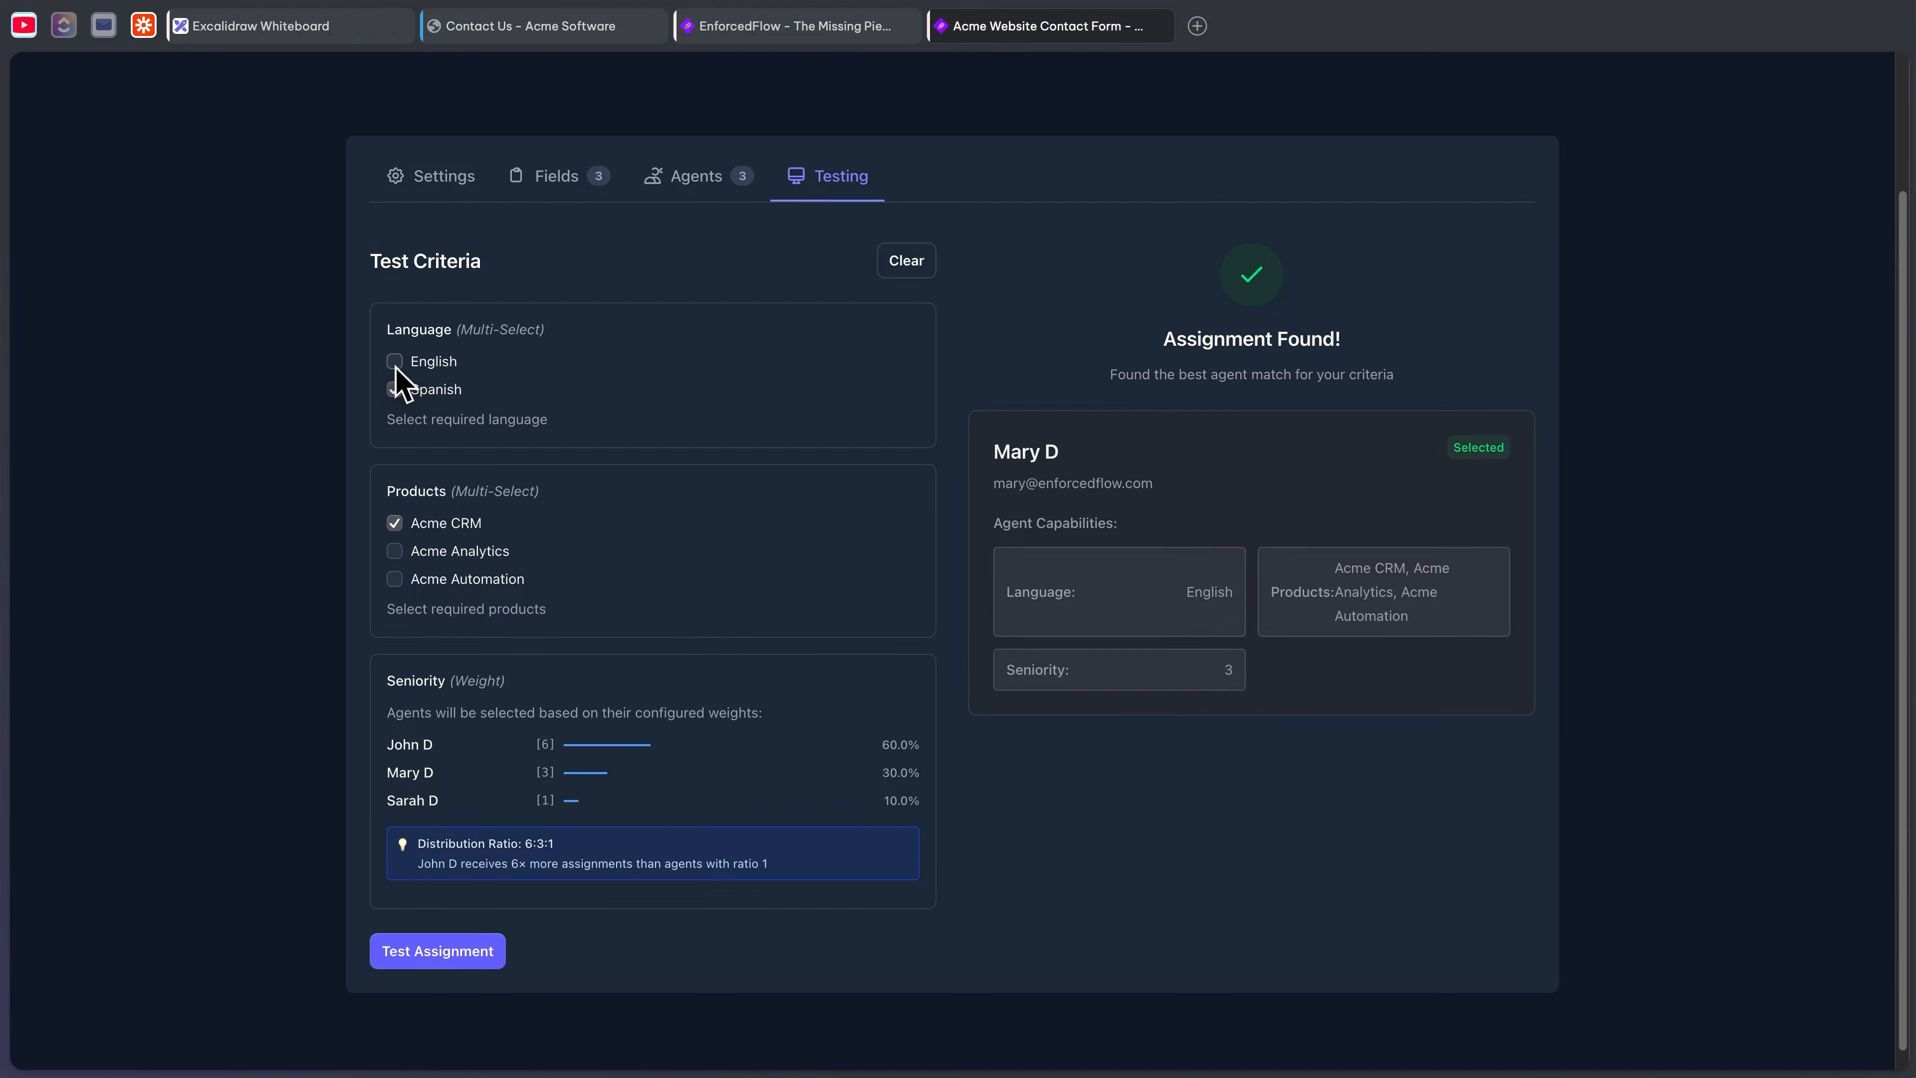
{"action": "left_click", "coordinate": [411, 956]}
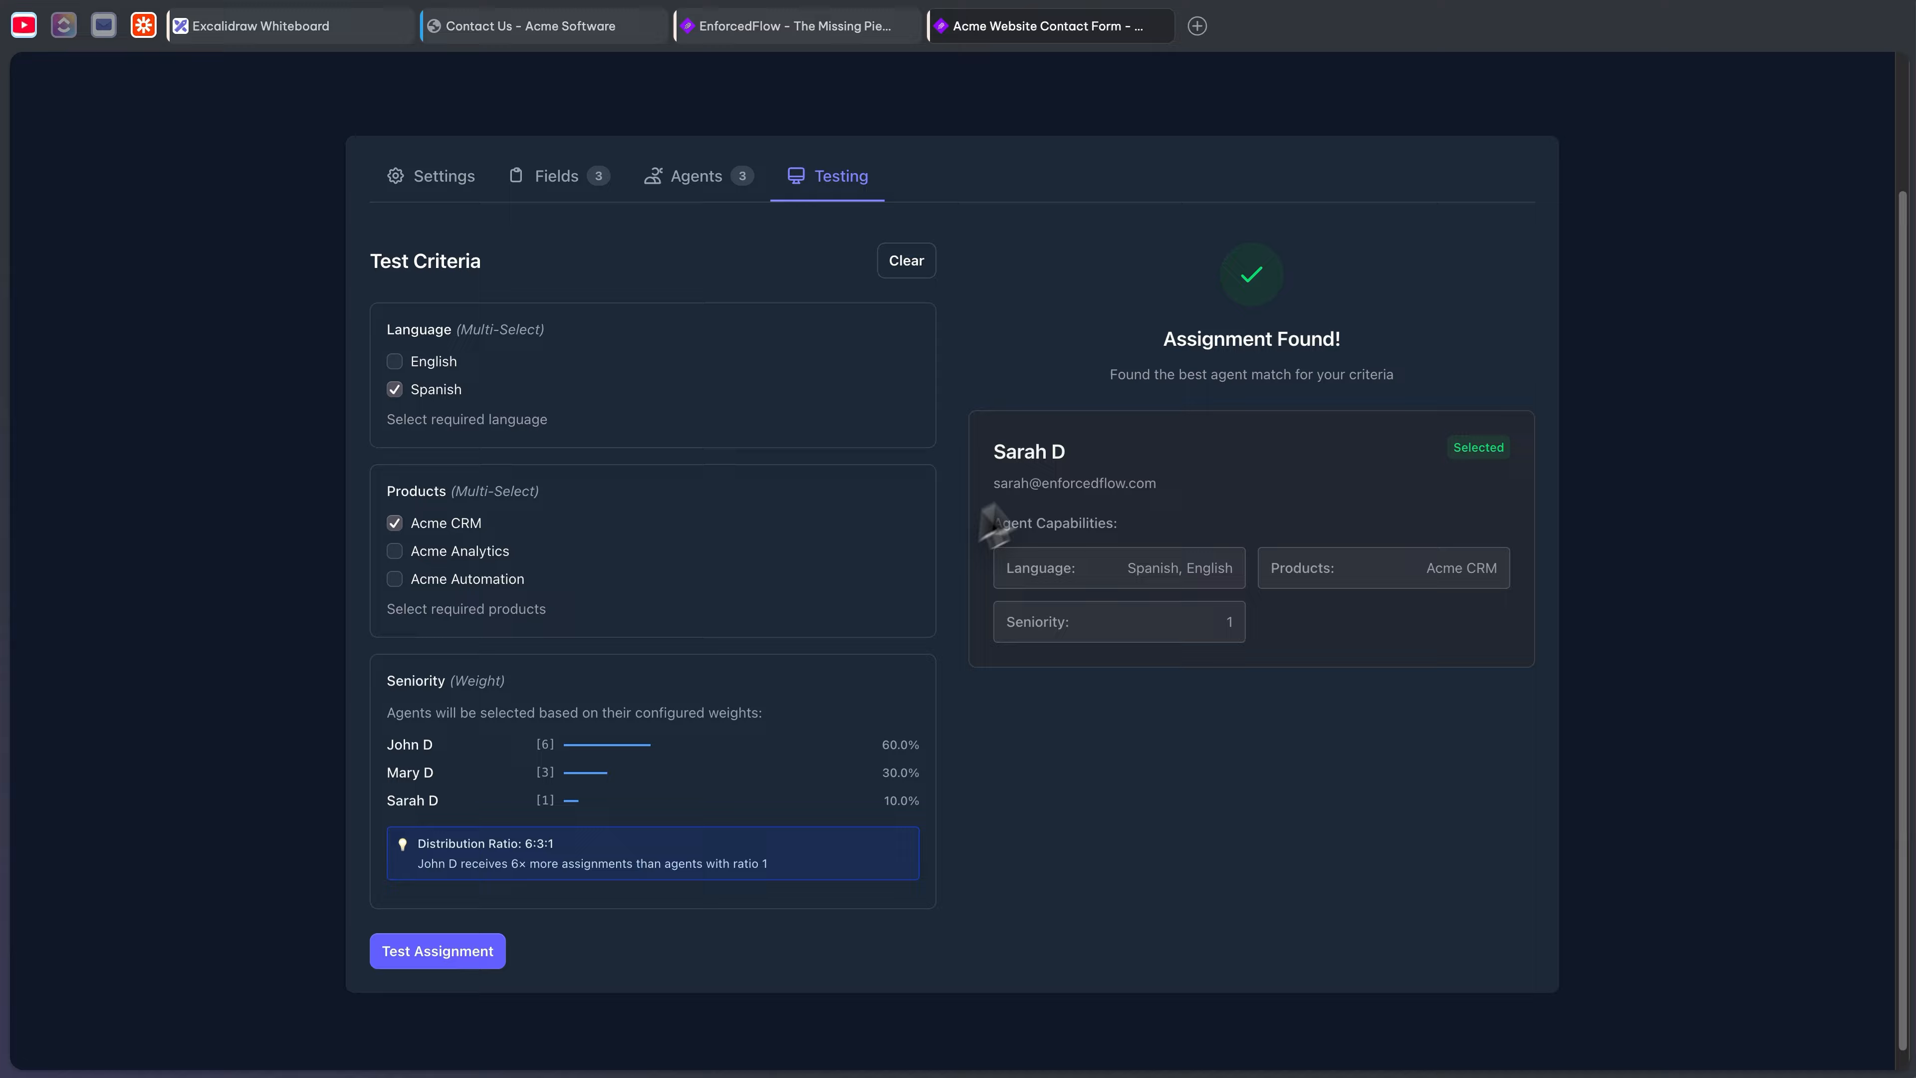
{"action": "left_click_drag", "start_coordinate": [1067, 452], "coordinate": [1015, 456]}
{"action": "left_click", "coordinate": [1177, 832]}
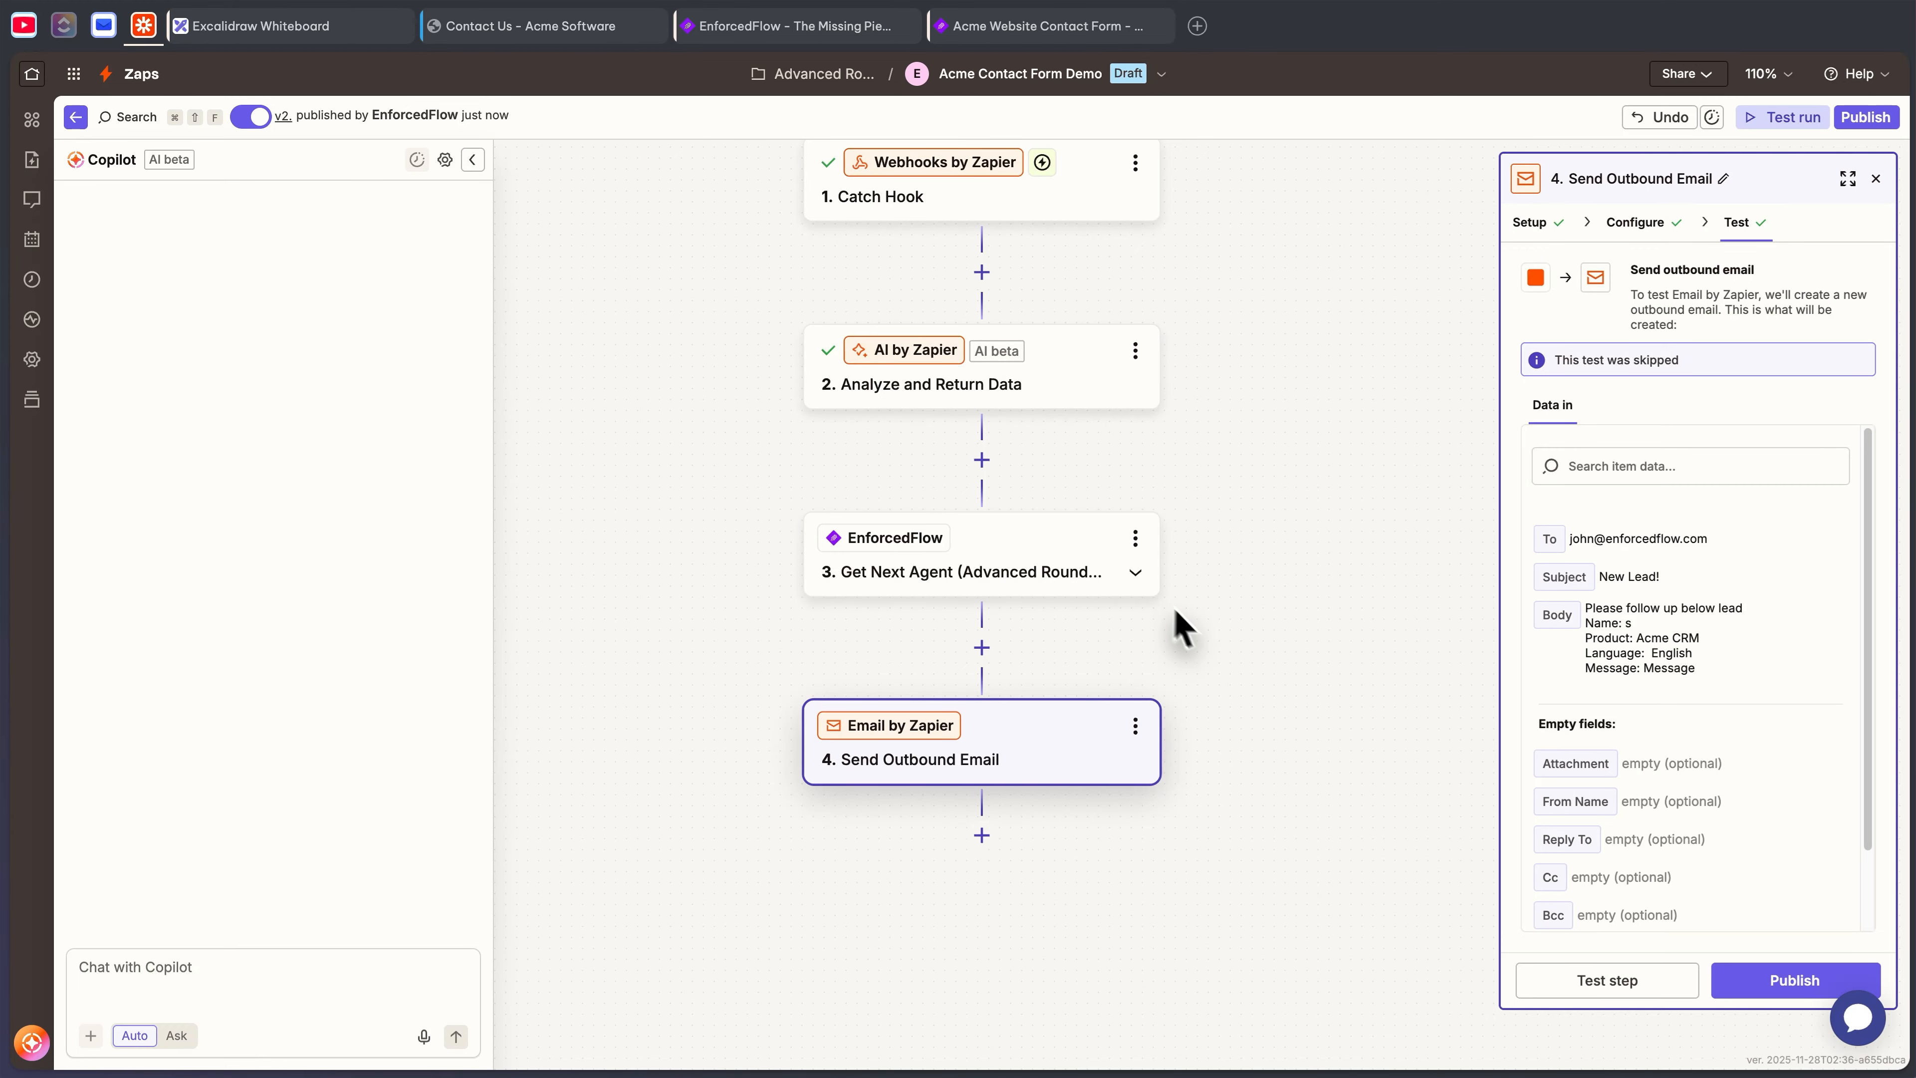
- Publish the updated Acme Contact Form Demo Zap, confirming replacement of the live version
{"action": "scroll", "coordinate": [905, 574], "scroll_direction": "up", "scroll_amount": 2}
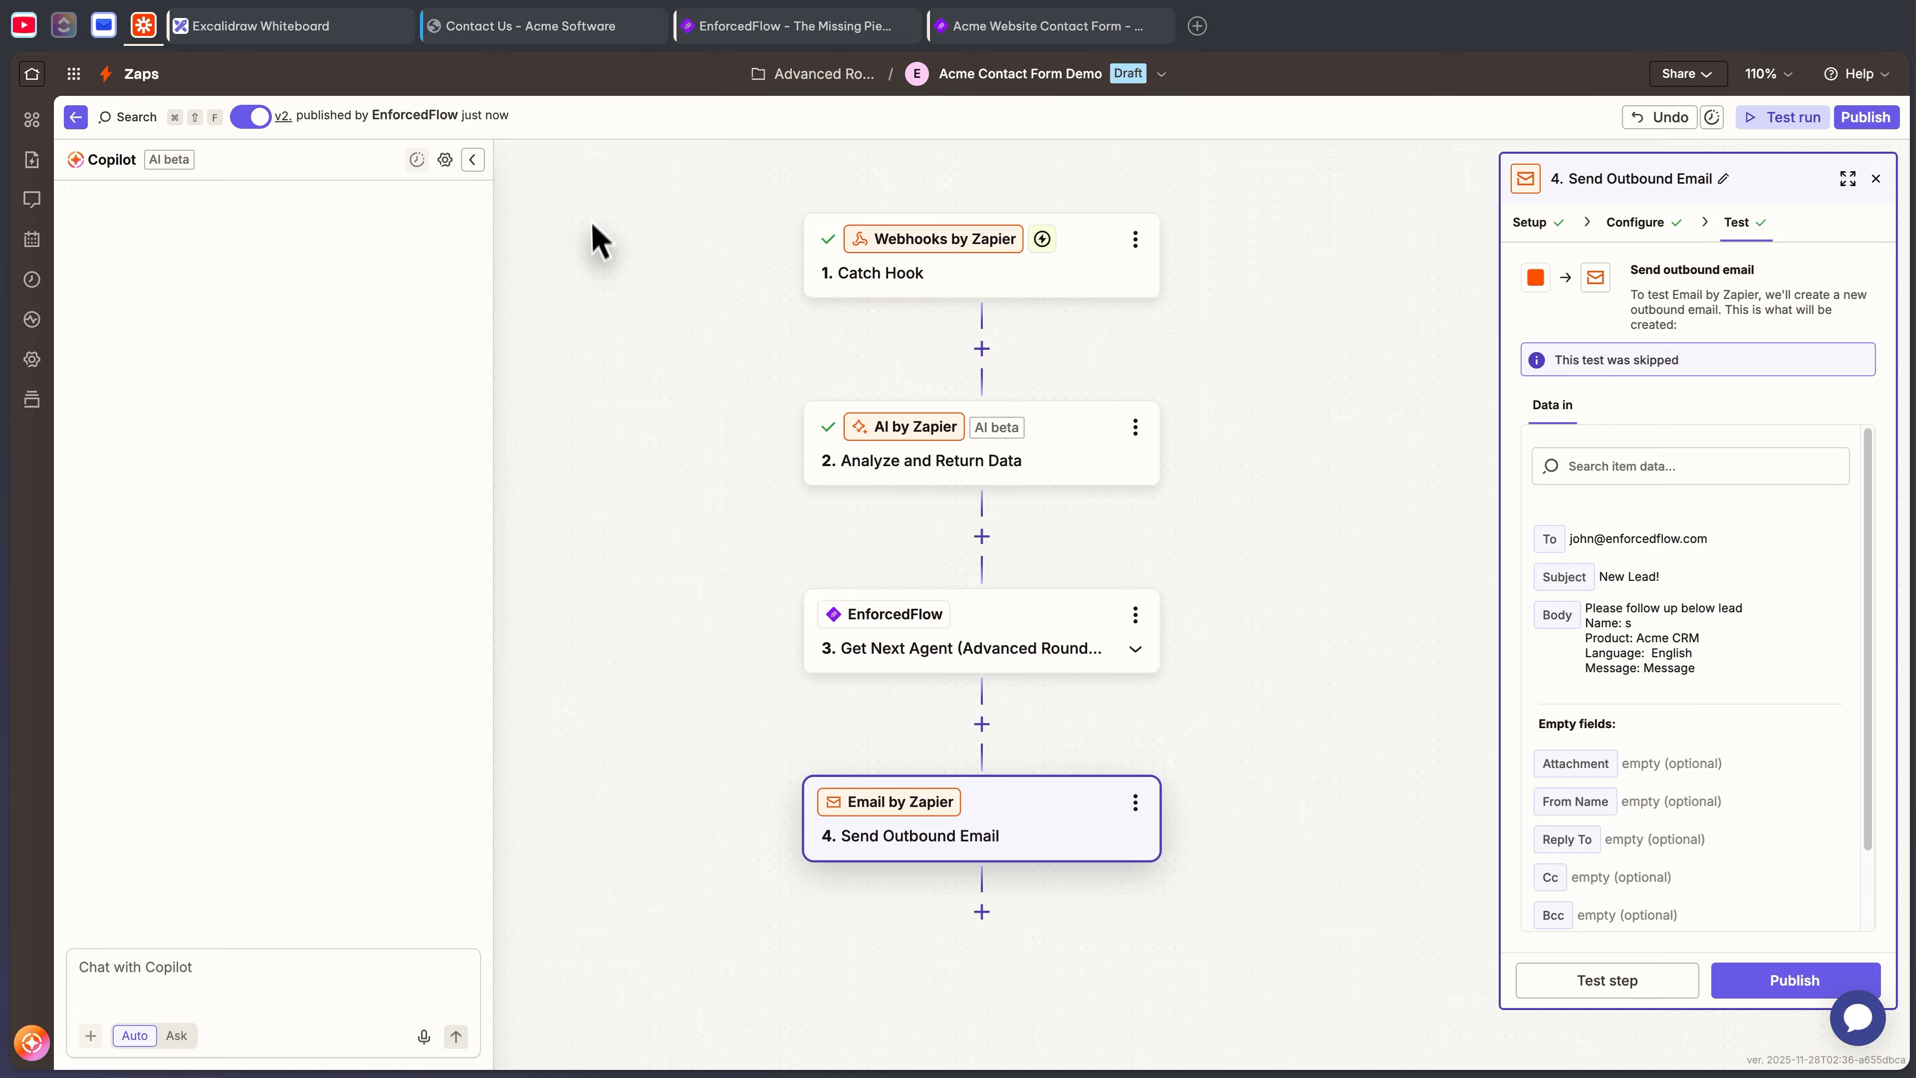
{"action": "left_click", "coordinate": [1794, 980]}
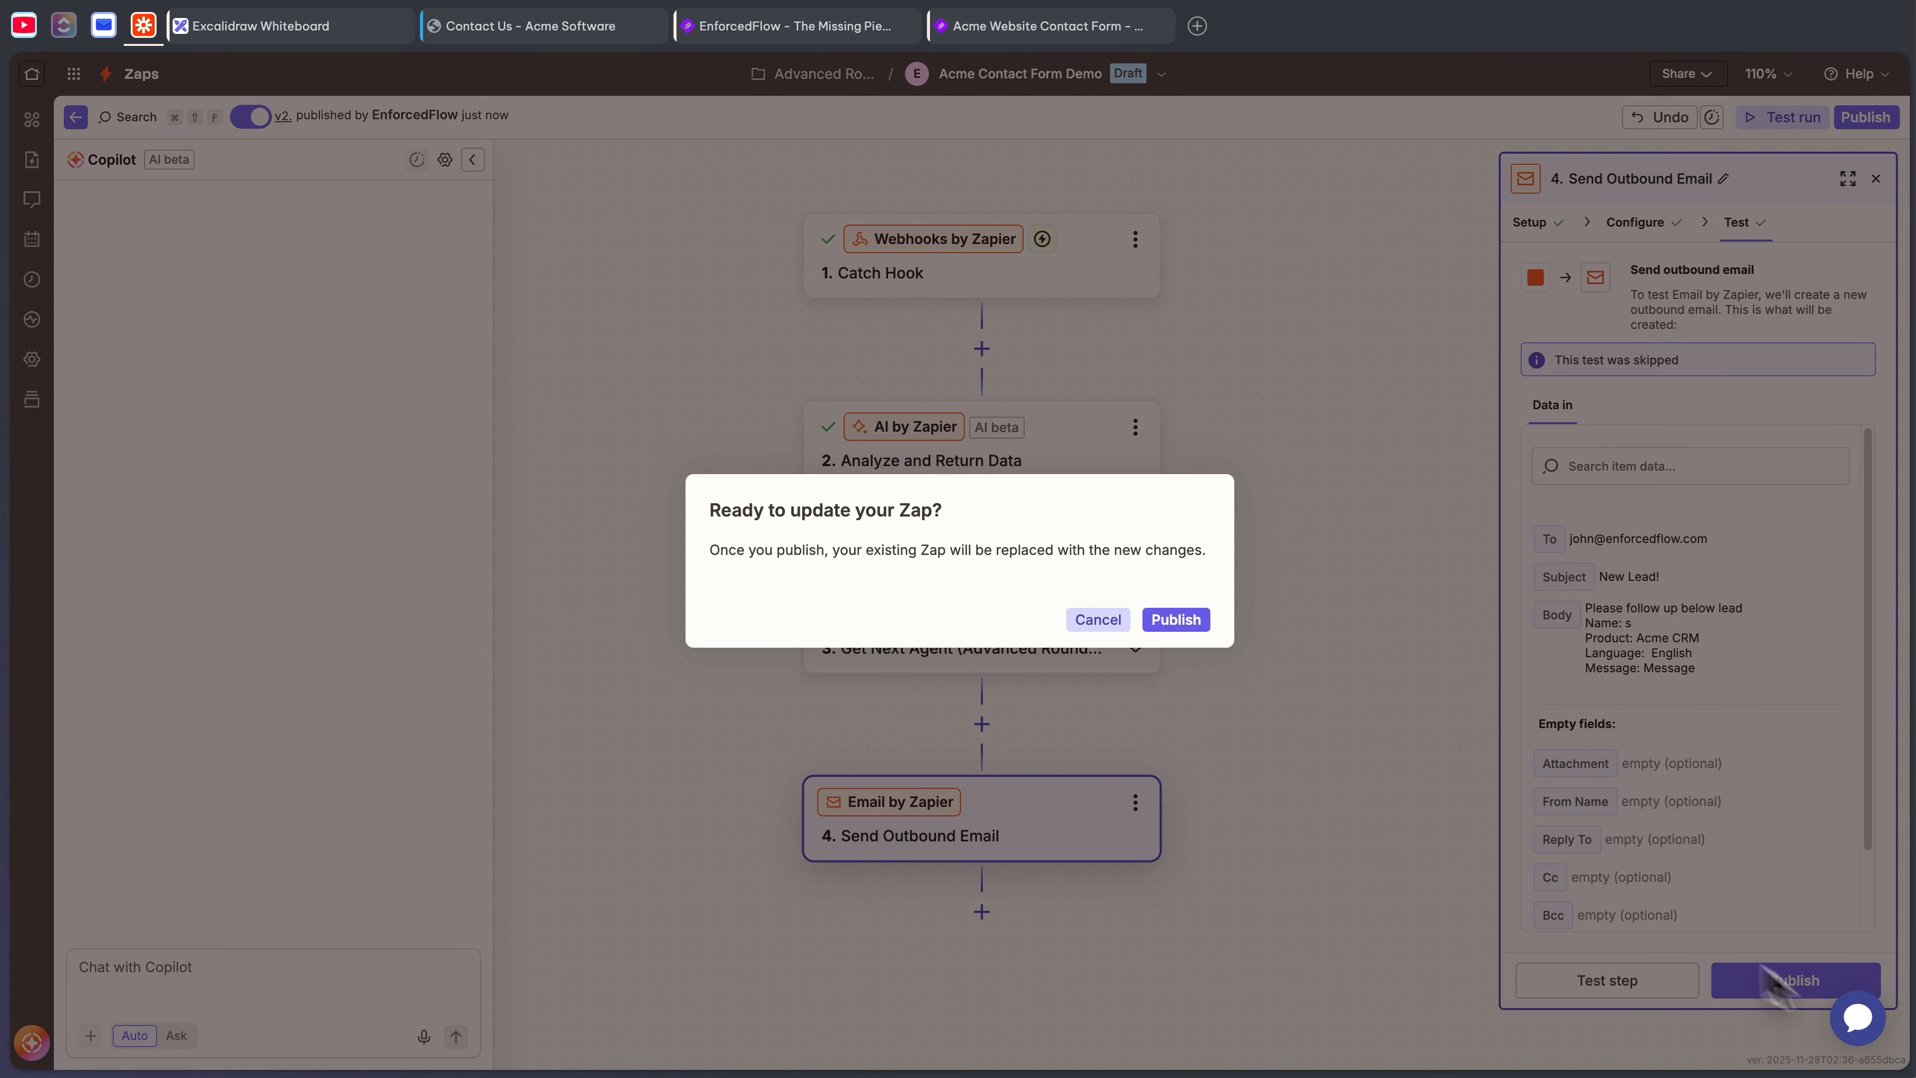
{"action": "left_click", "coordinate": [1151, 628]}
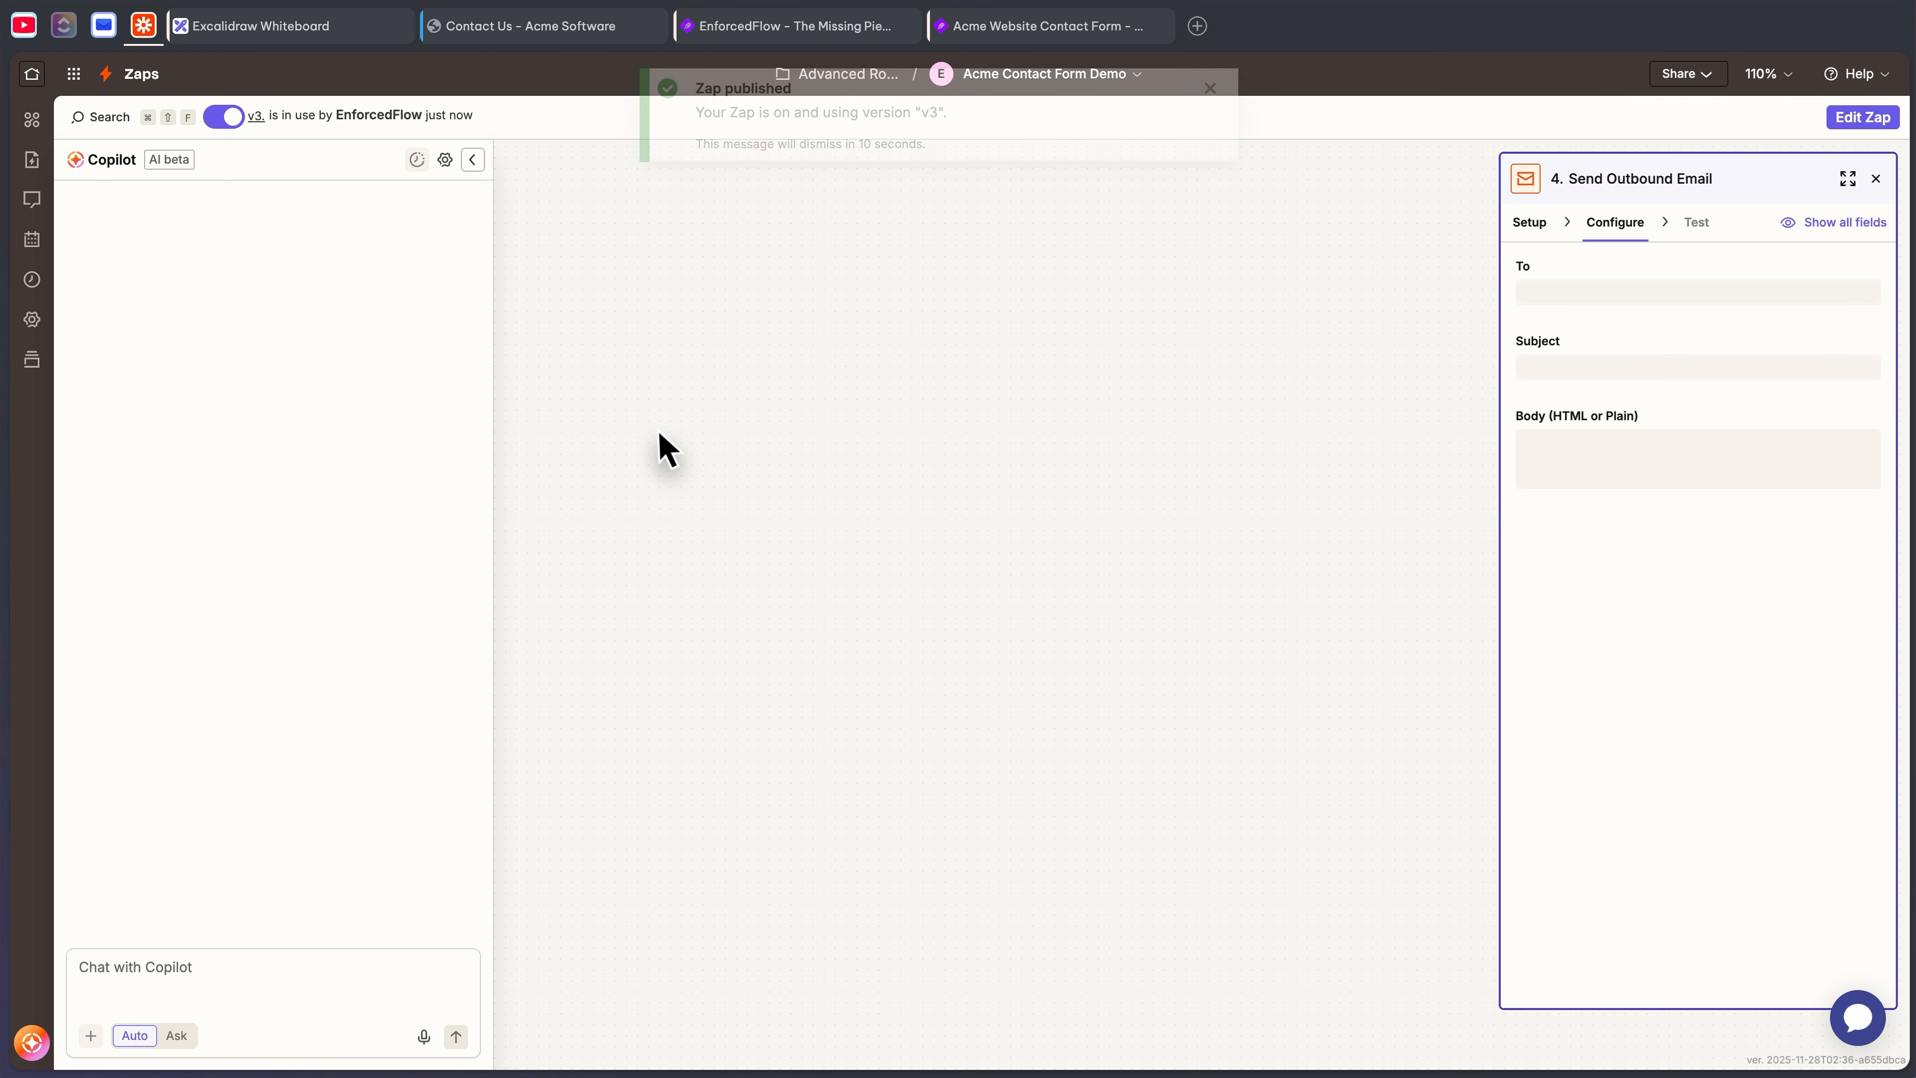
{"action": "left_click", "coordinate": [522, 27]}
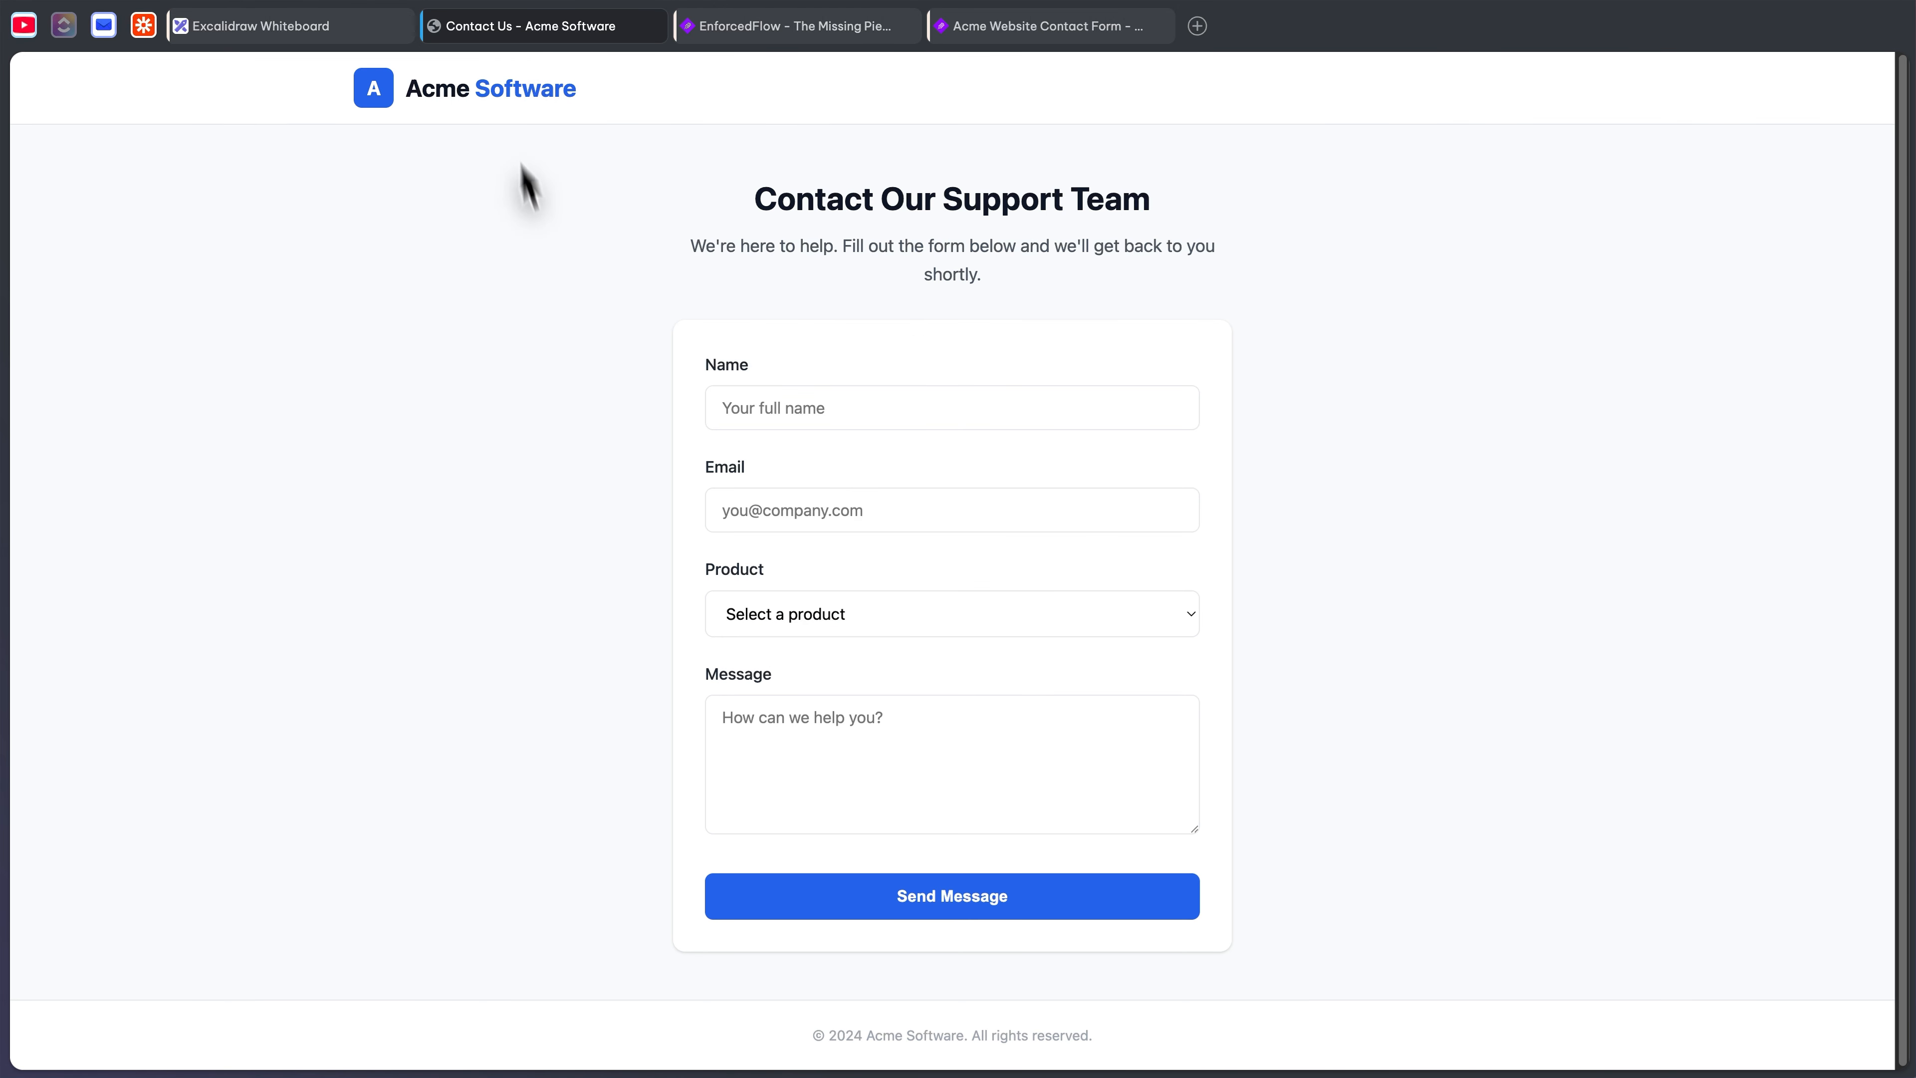
- Submit the contact form with a name, e-mail, Acme Analytics product and message, then check the inbox
{"action": "left_click", "coordinate": [816, 407]}
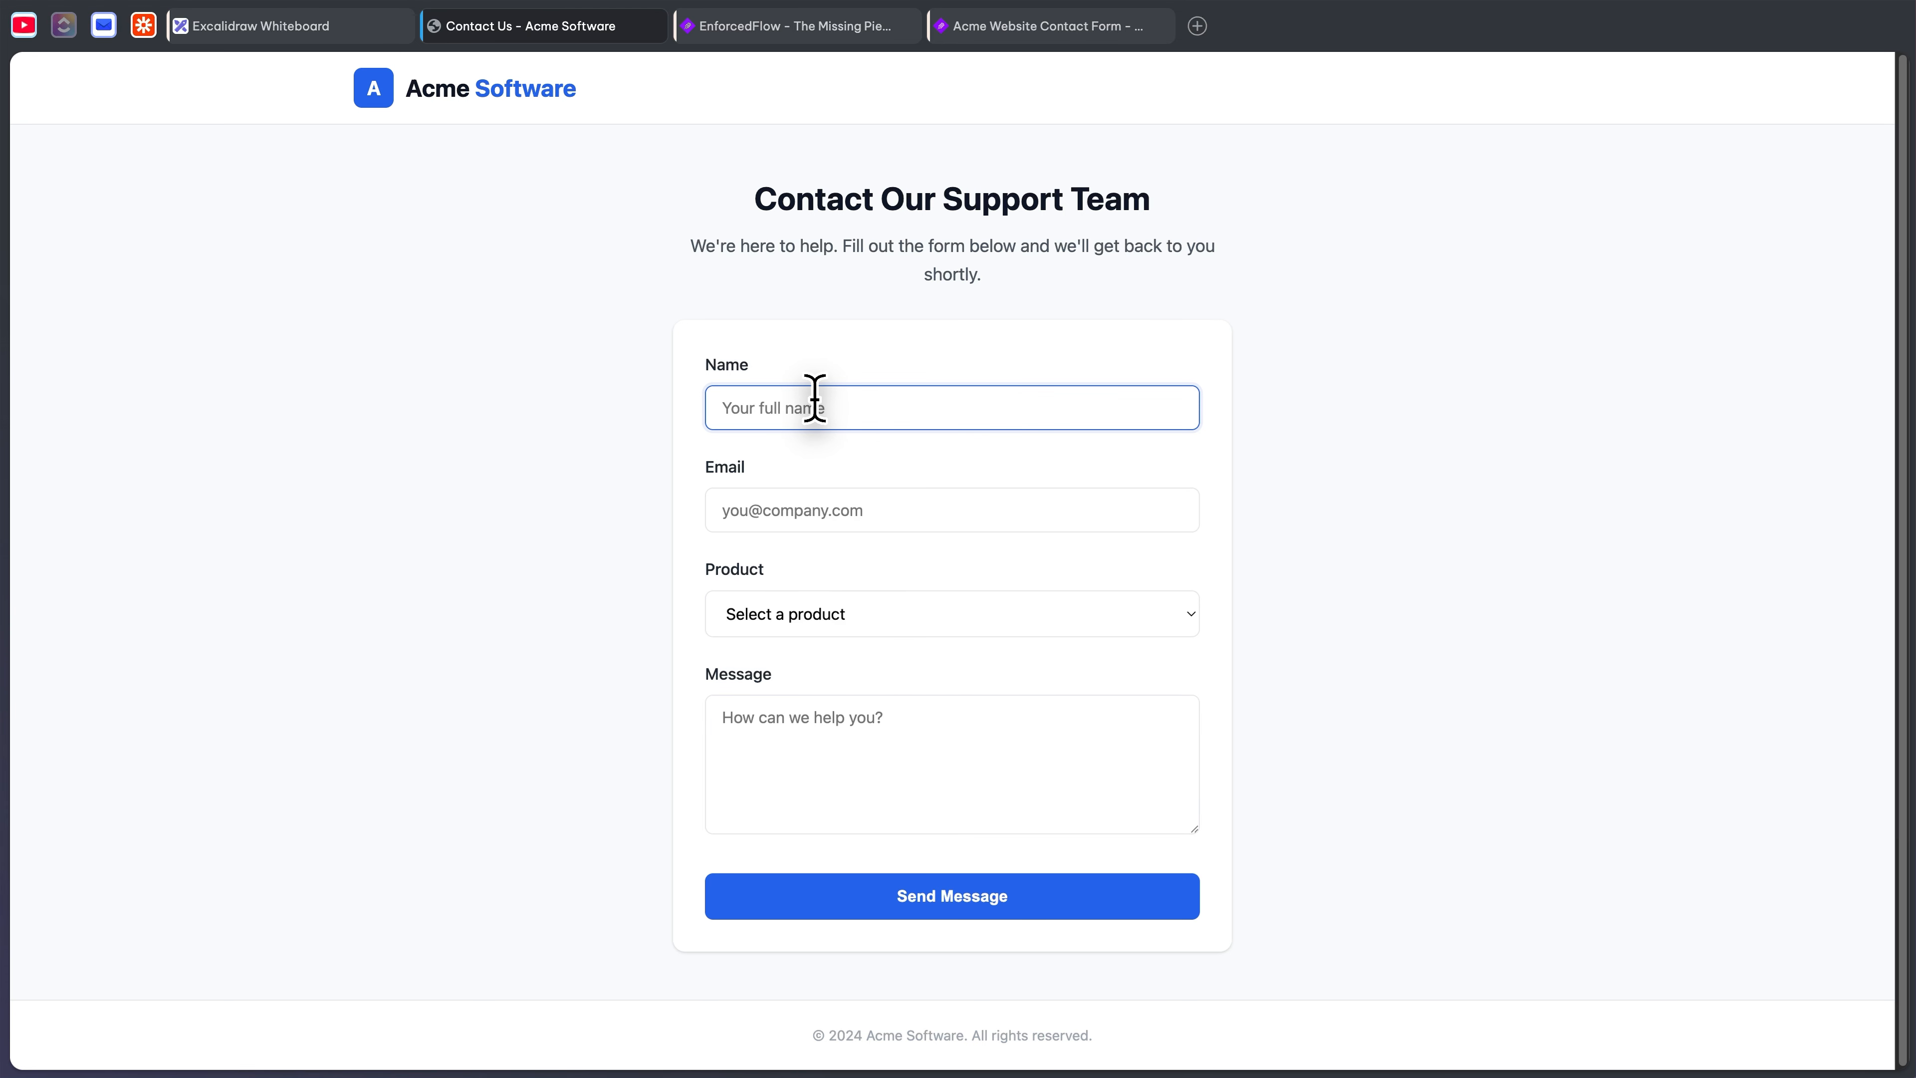
{"action": "type", "text": "Sahan"}
{"action": "key", "text": "Tab"}
{"action": "type", "text": "sah"}
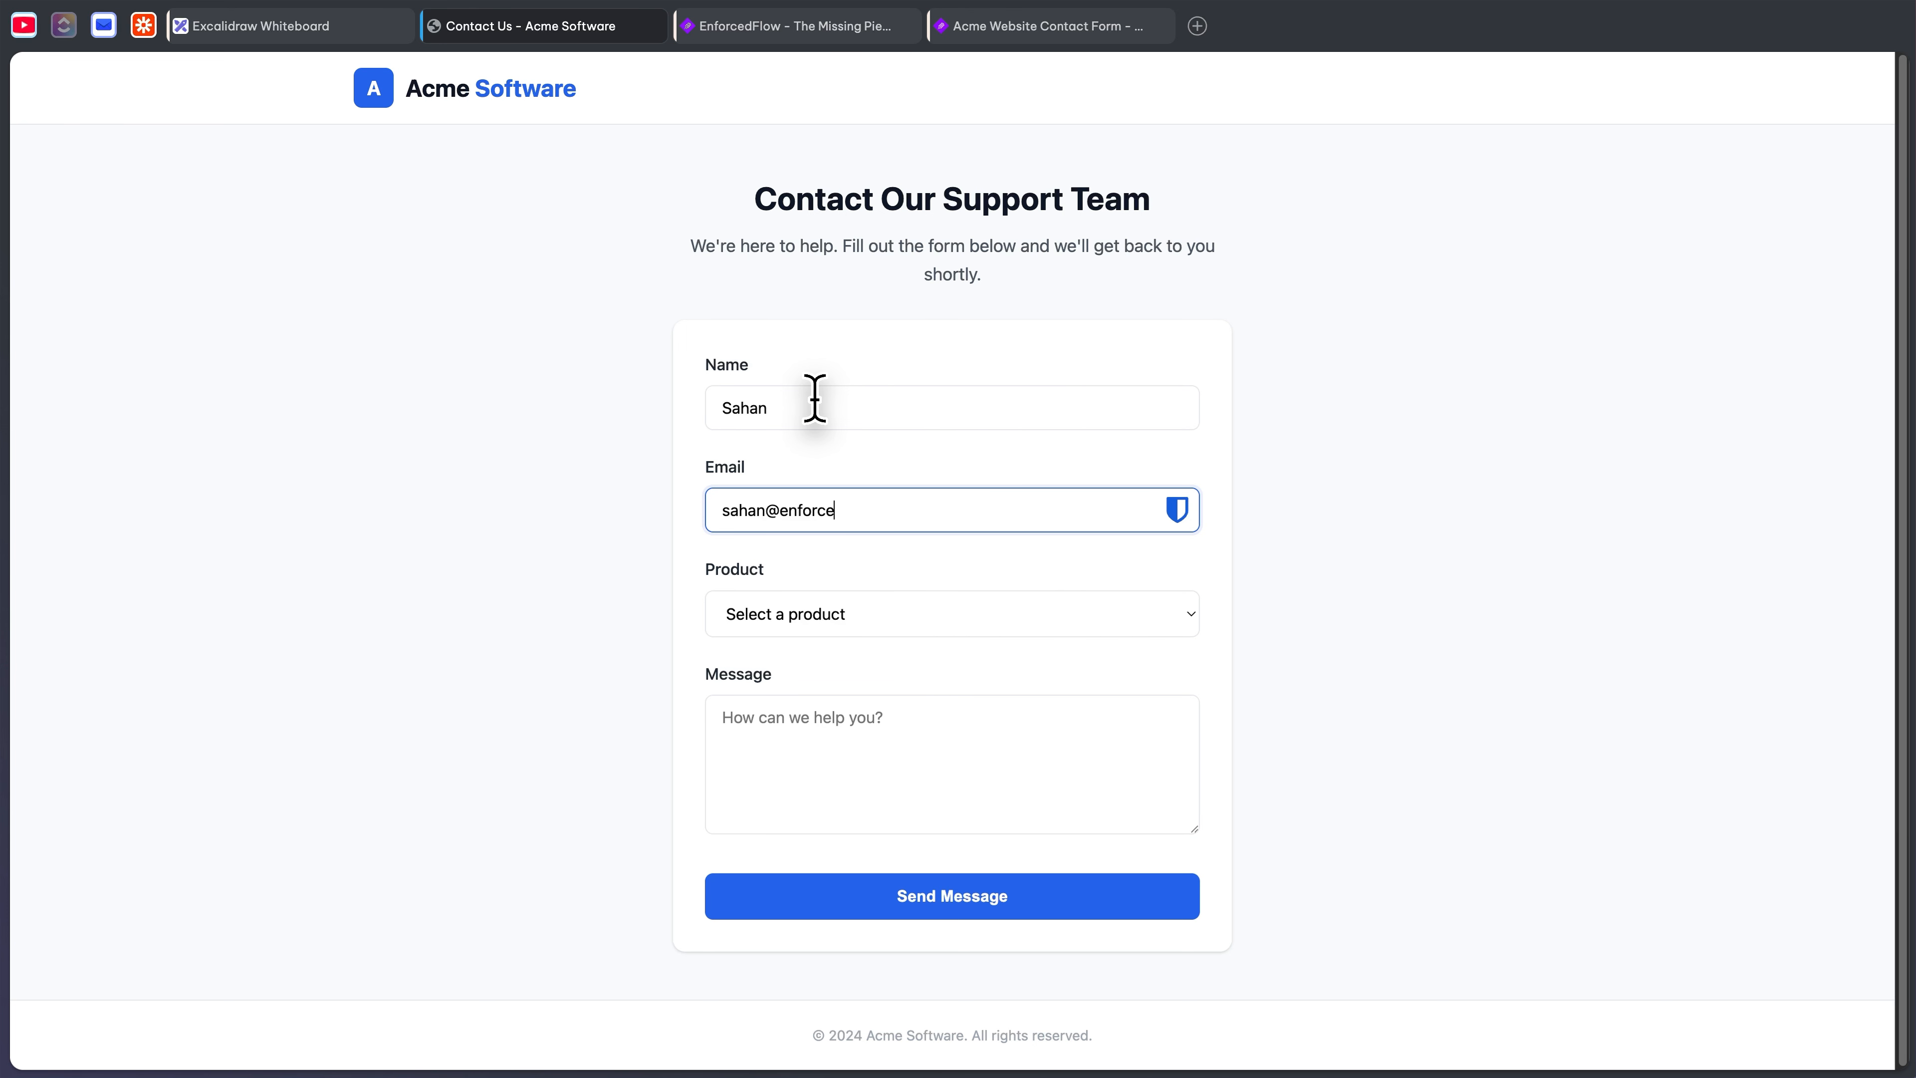
{"action": "key", "text": "Tab"}
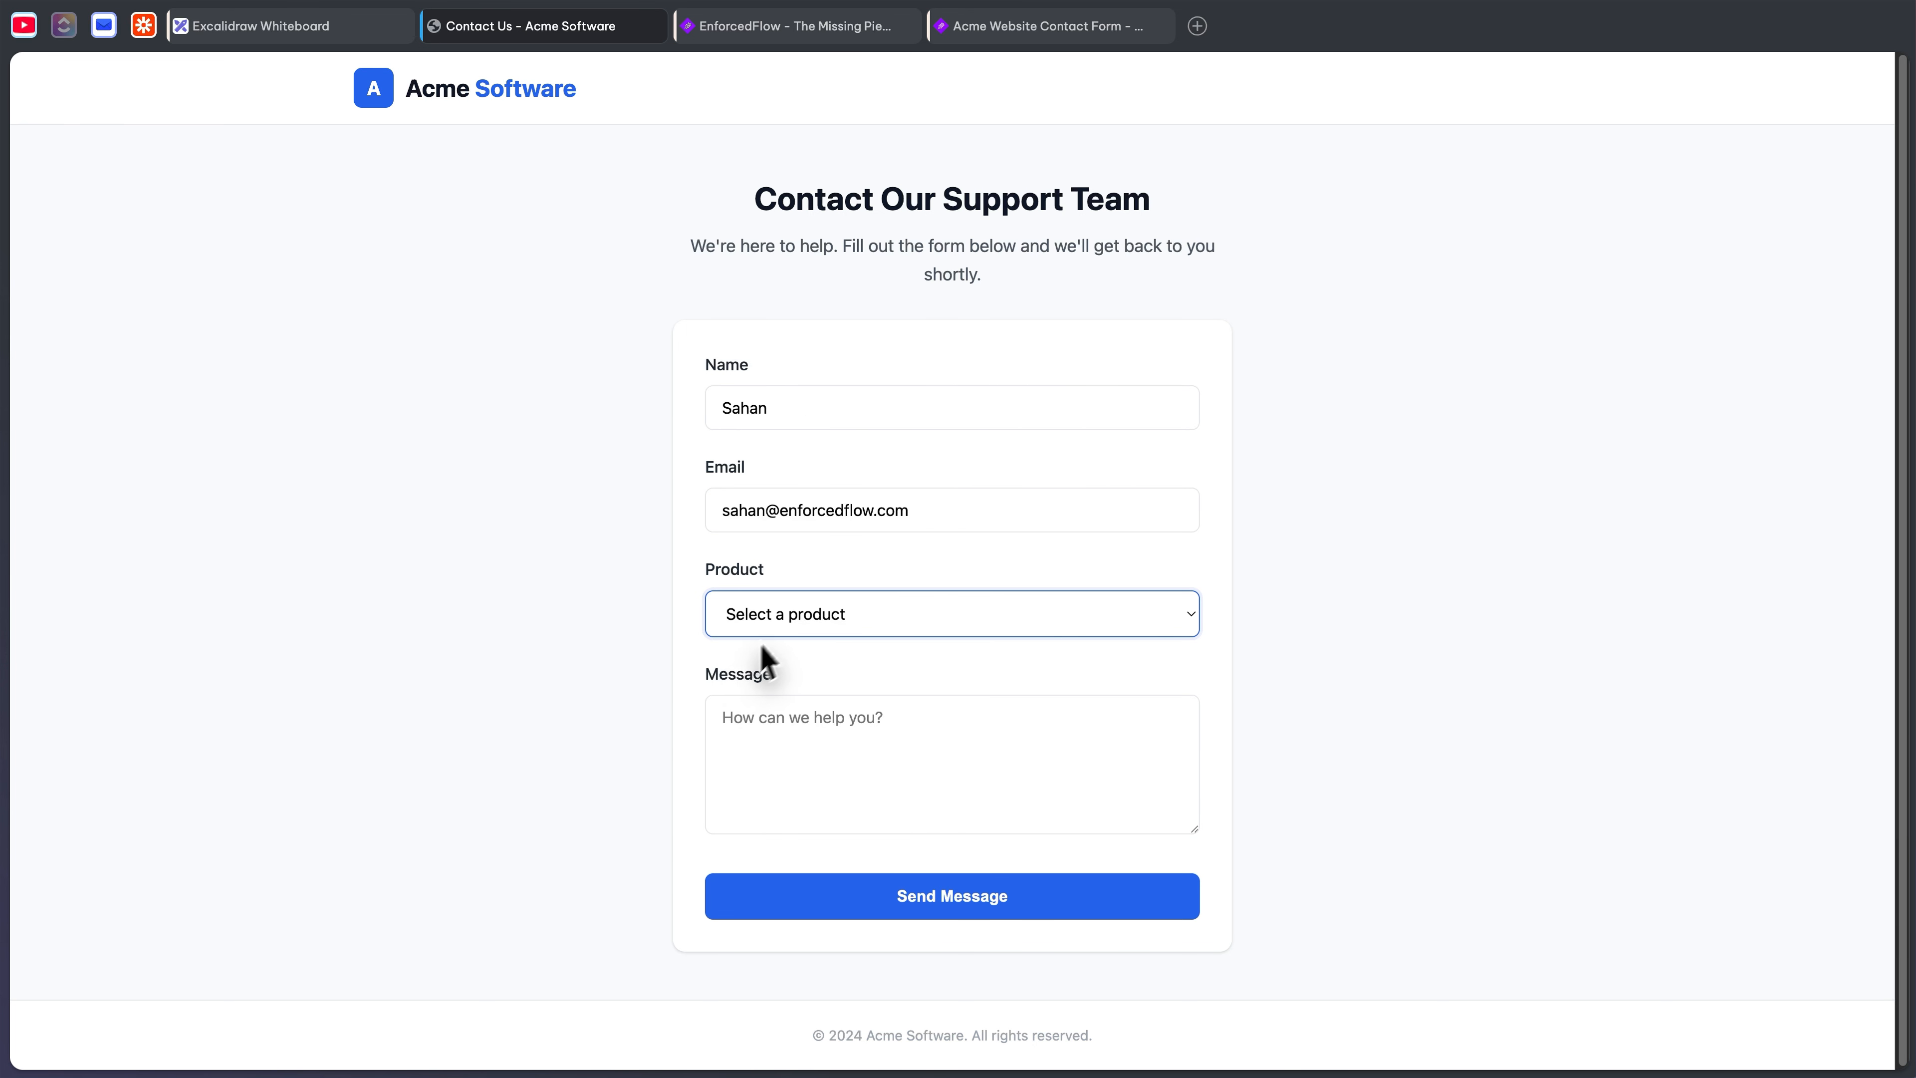
{"action": "left_click", "coordinate": [790, 615]}
{"action": "left_click", "coordinate": [796, 662]}
{"action": "left_click", "coordinate": [876, 749]}
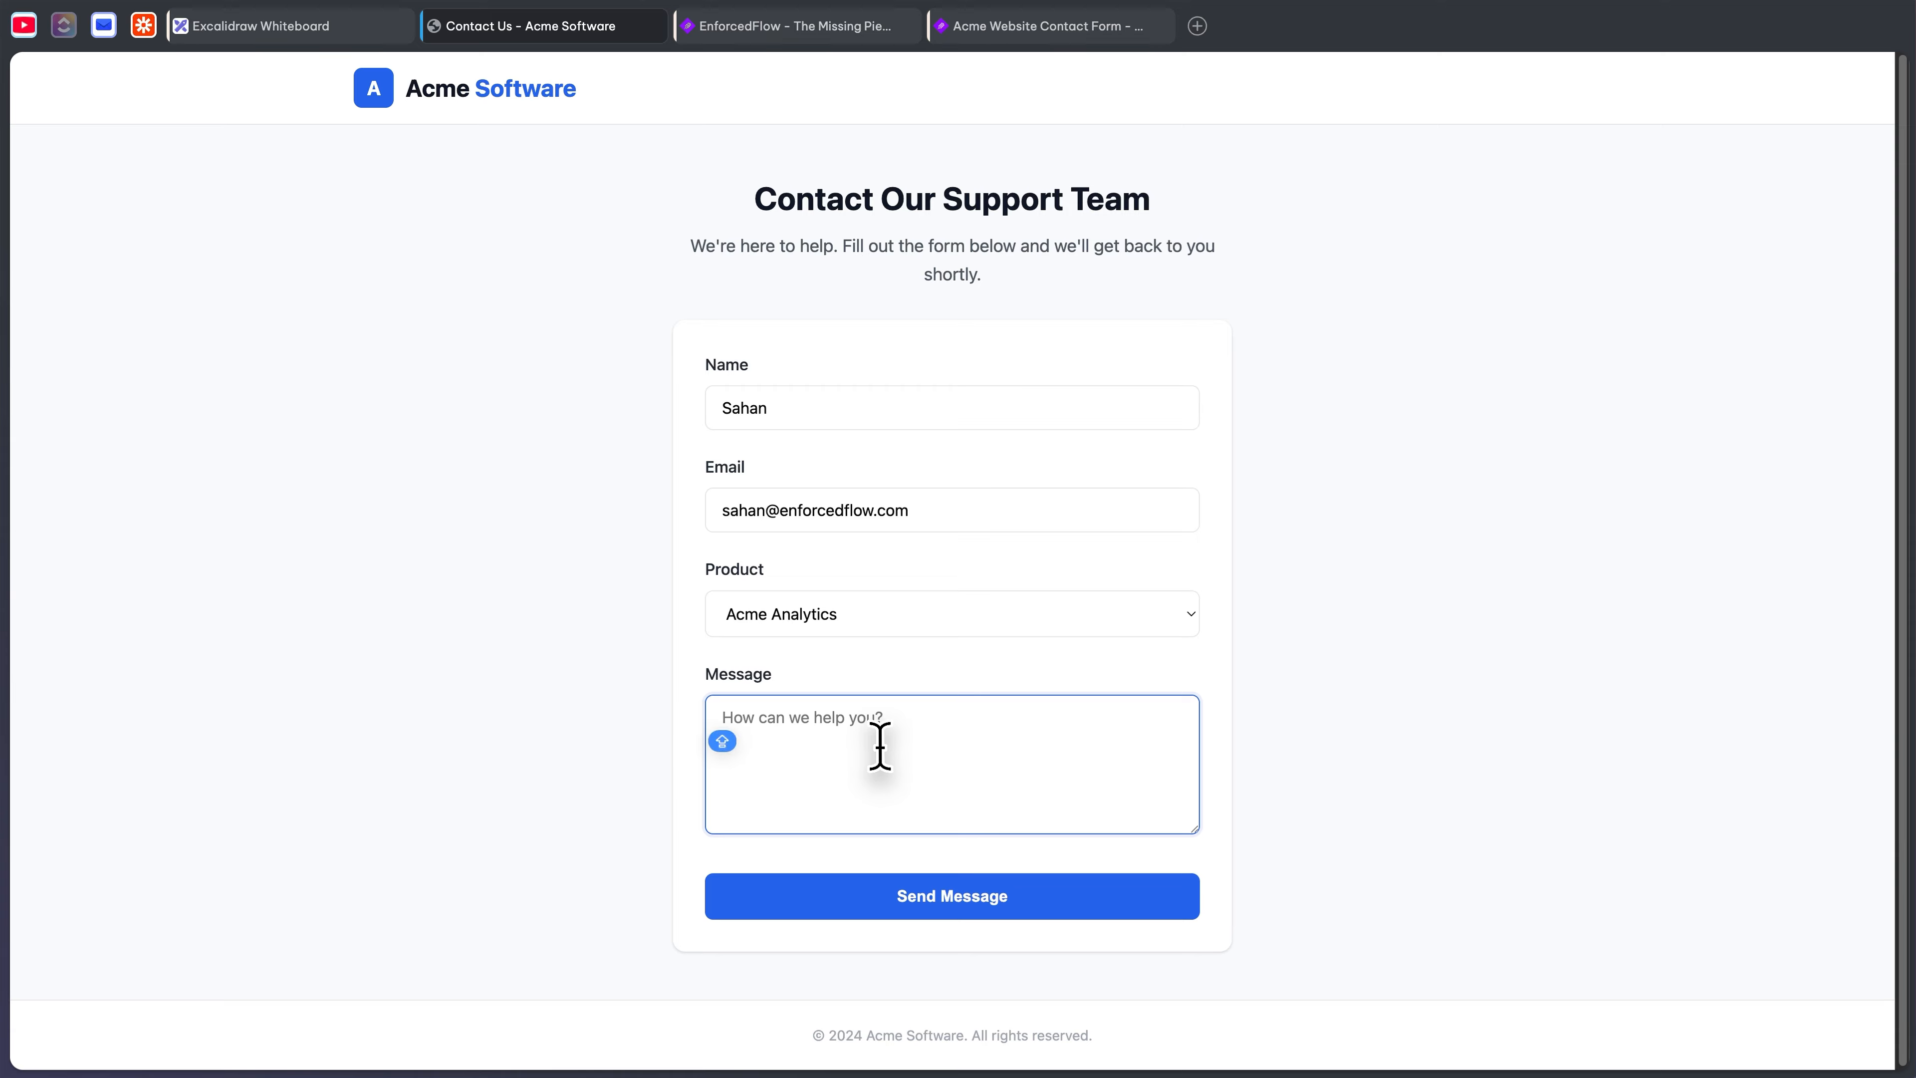
{"action": "type", "text": "Hello, can I get more details"}
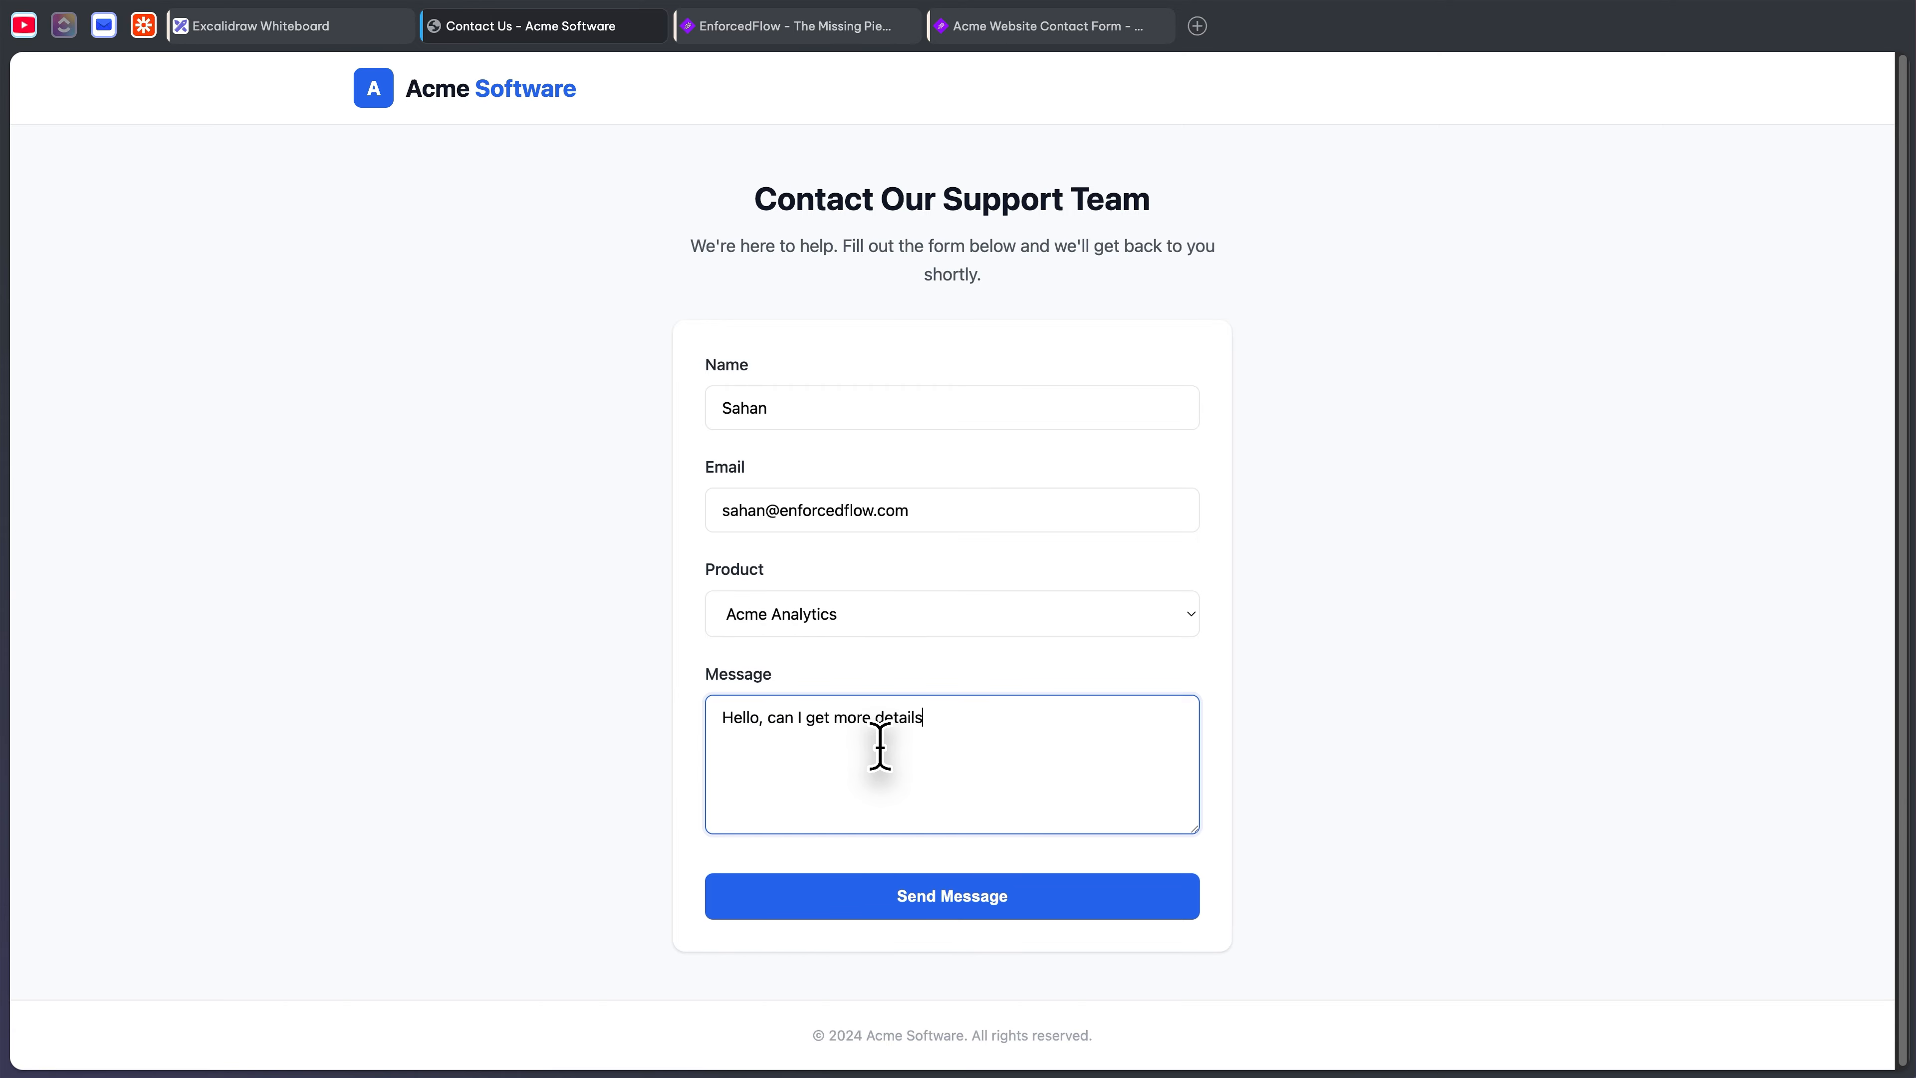
{"action": "left_click", "coordinate": [912, 910]}
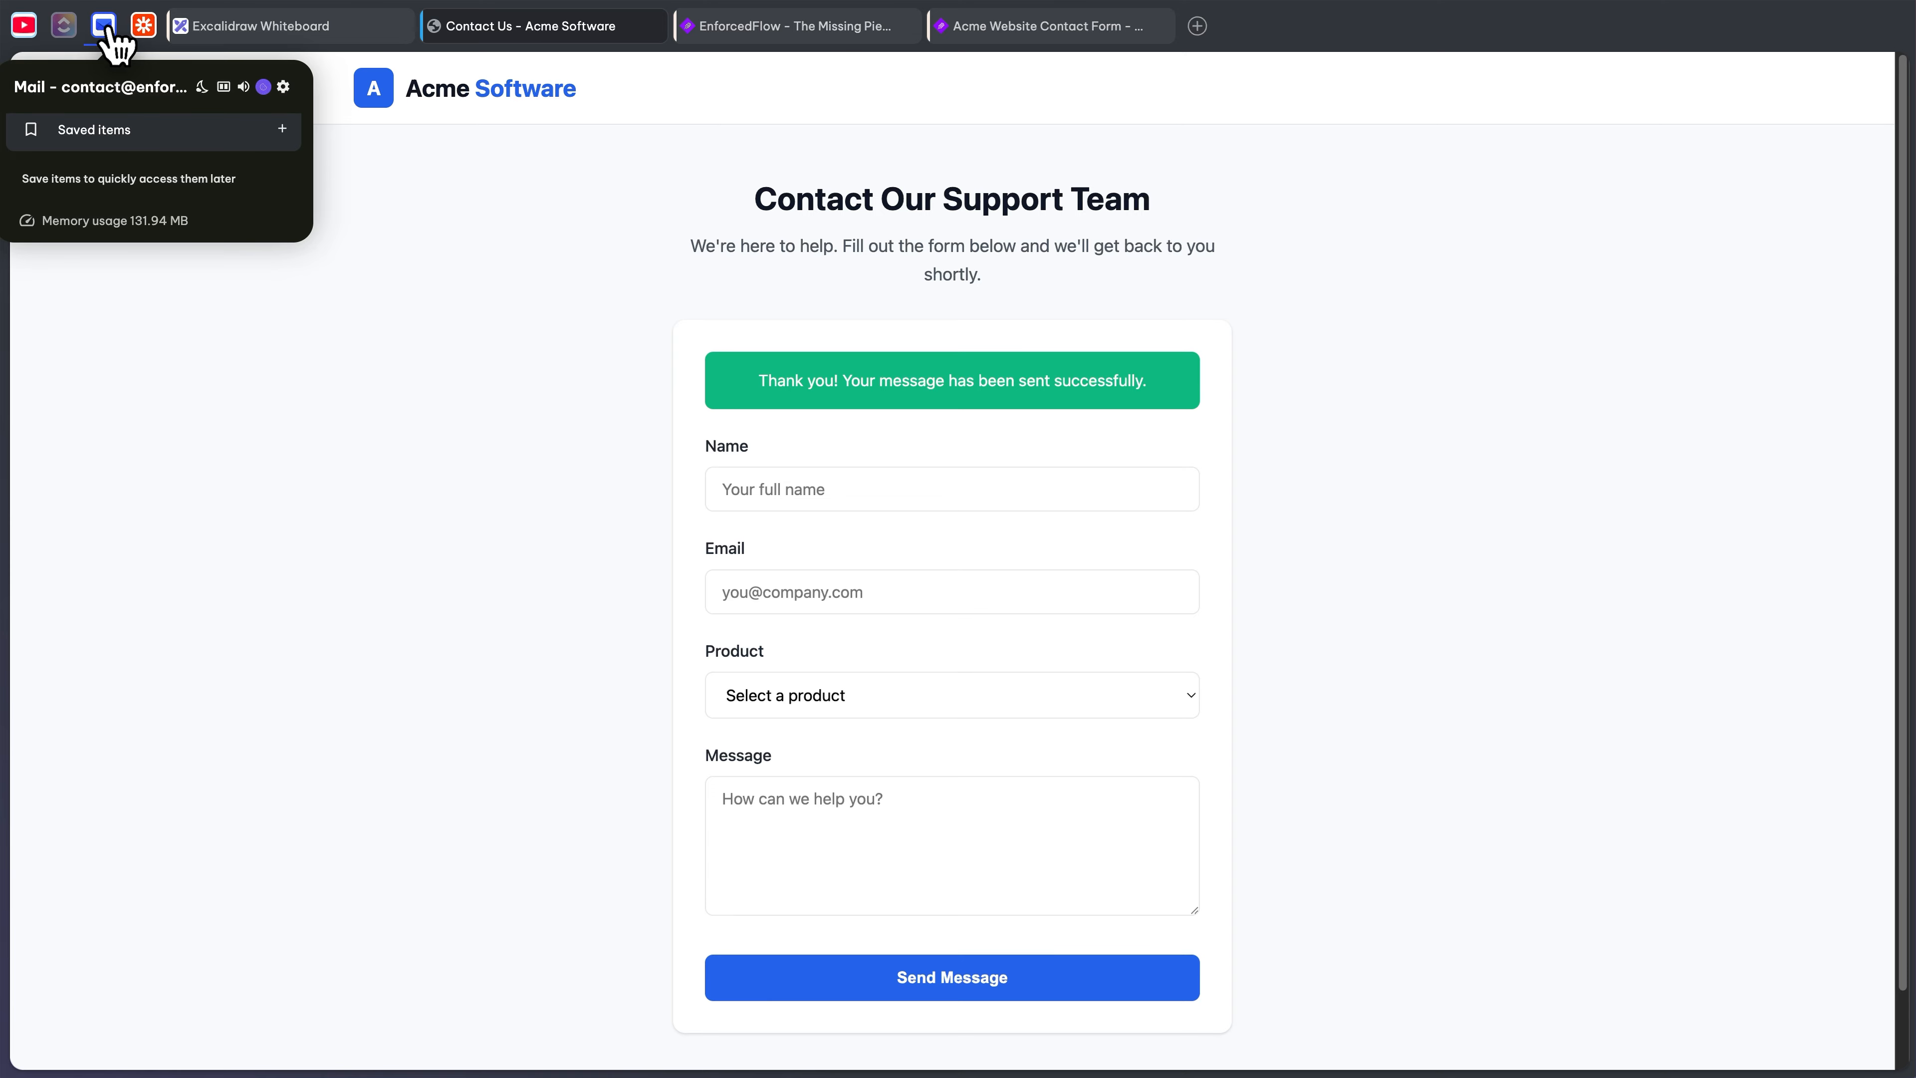
{"action": "left_click", "coordinate": [106, 25]}
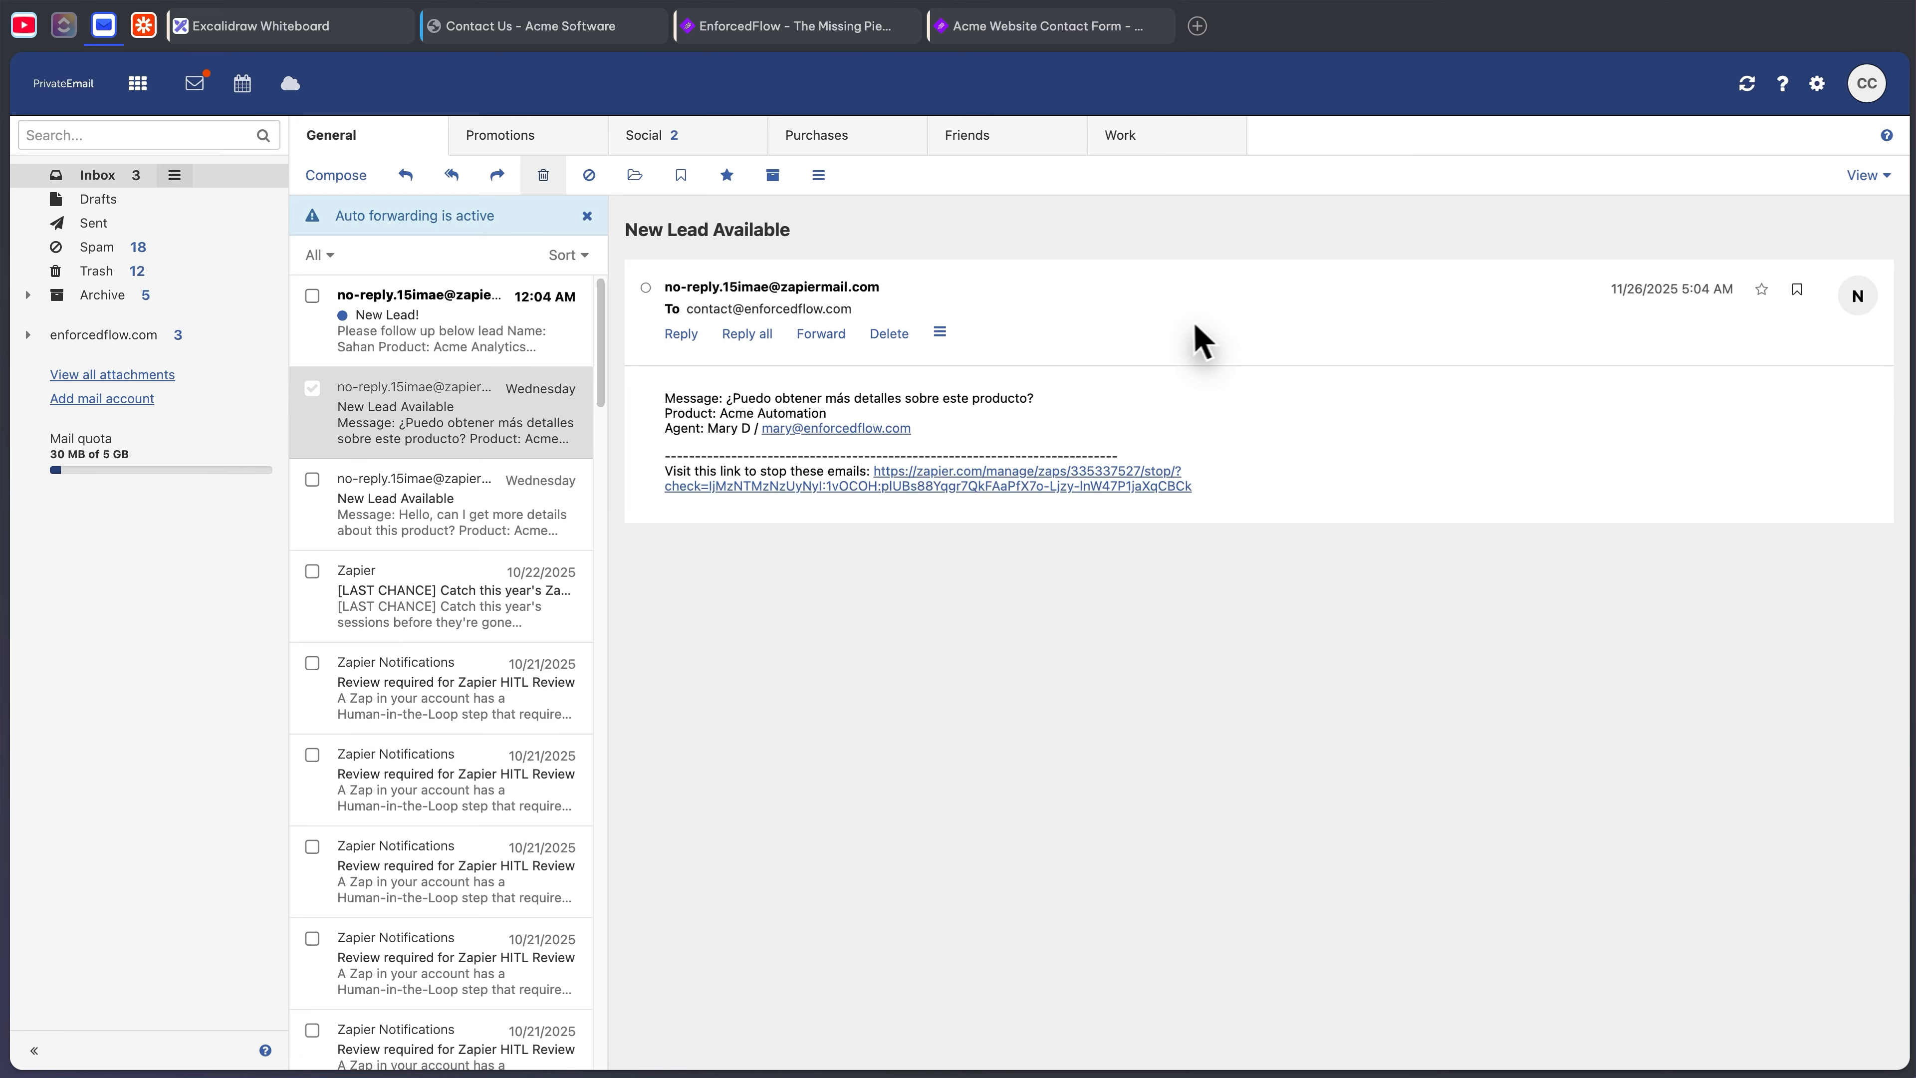
- Open the New Lead! email and highlight its name, Acme Analytics product and English language lines
{"action": "left_click", "coordinate": [516, 345]}
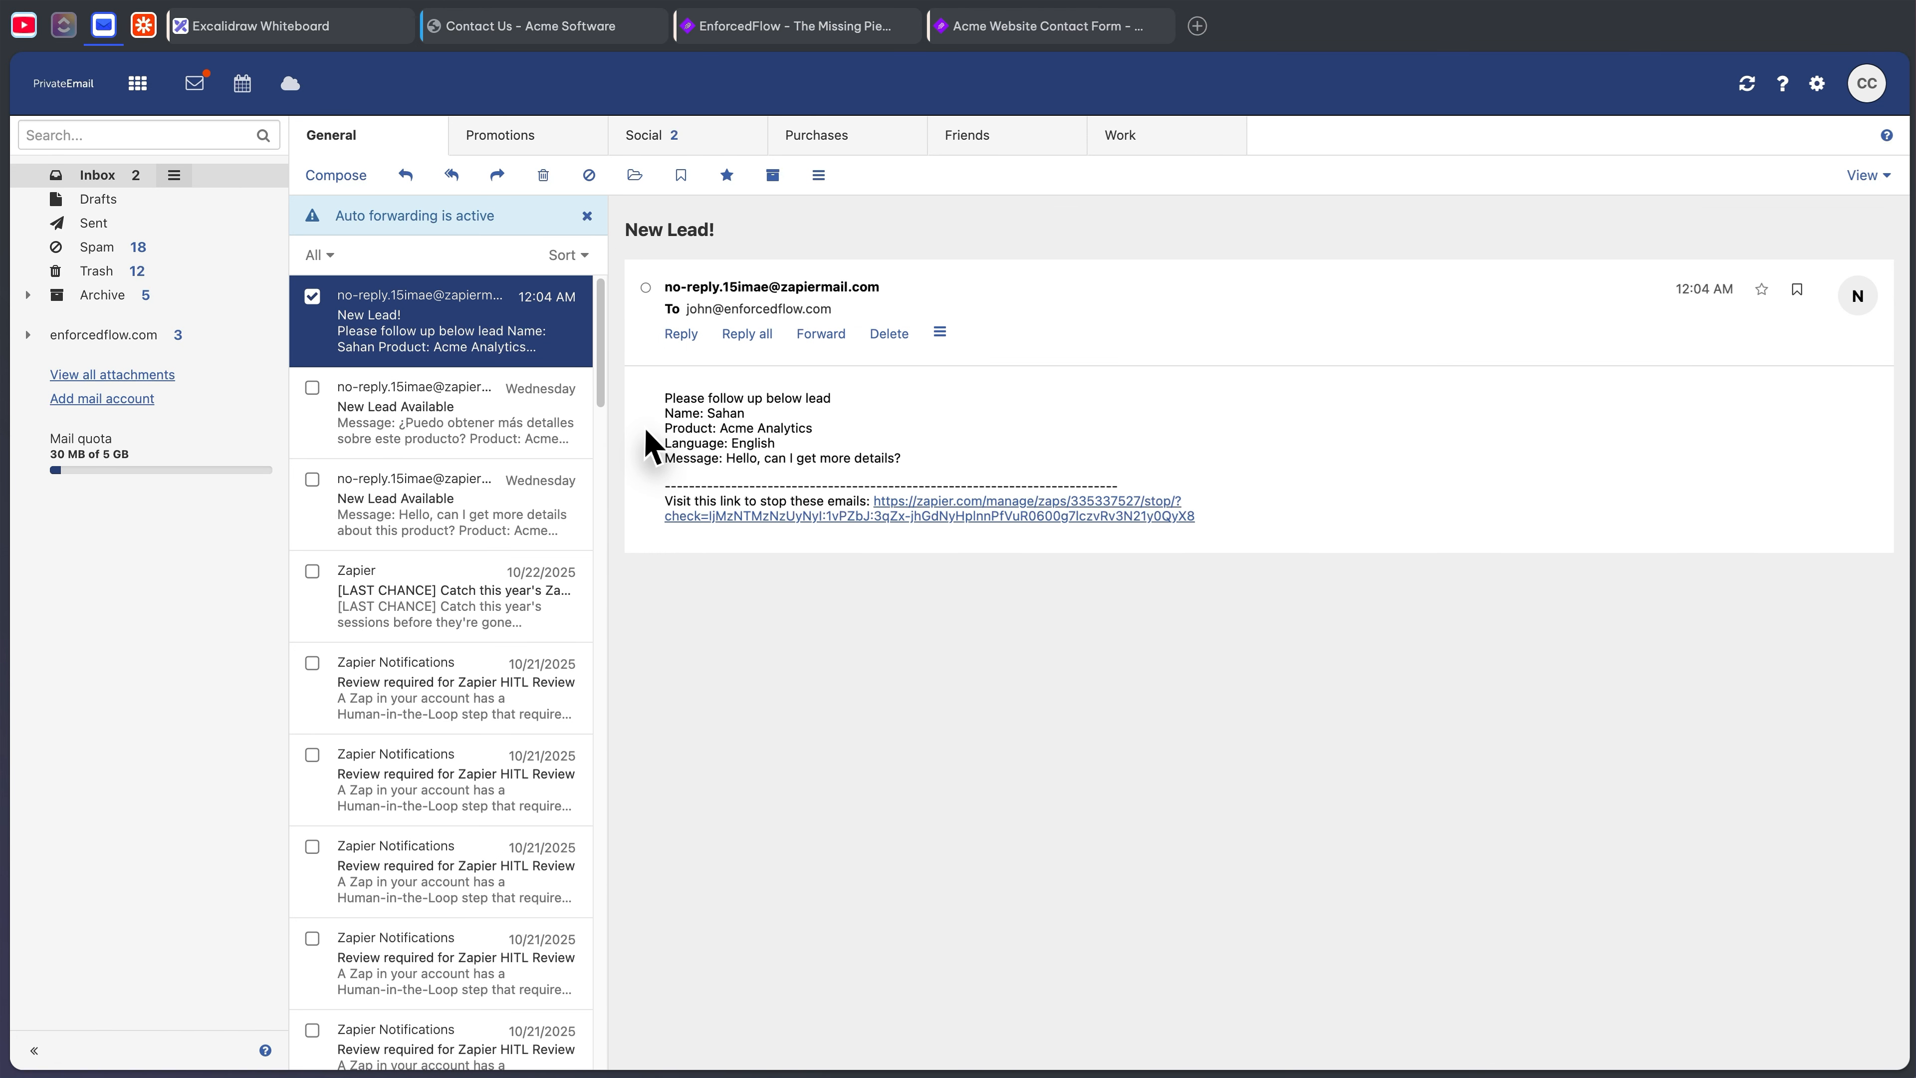
{"action": "left_click", "coordinate": [848, 412]}
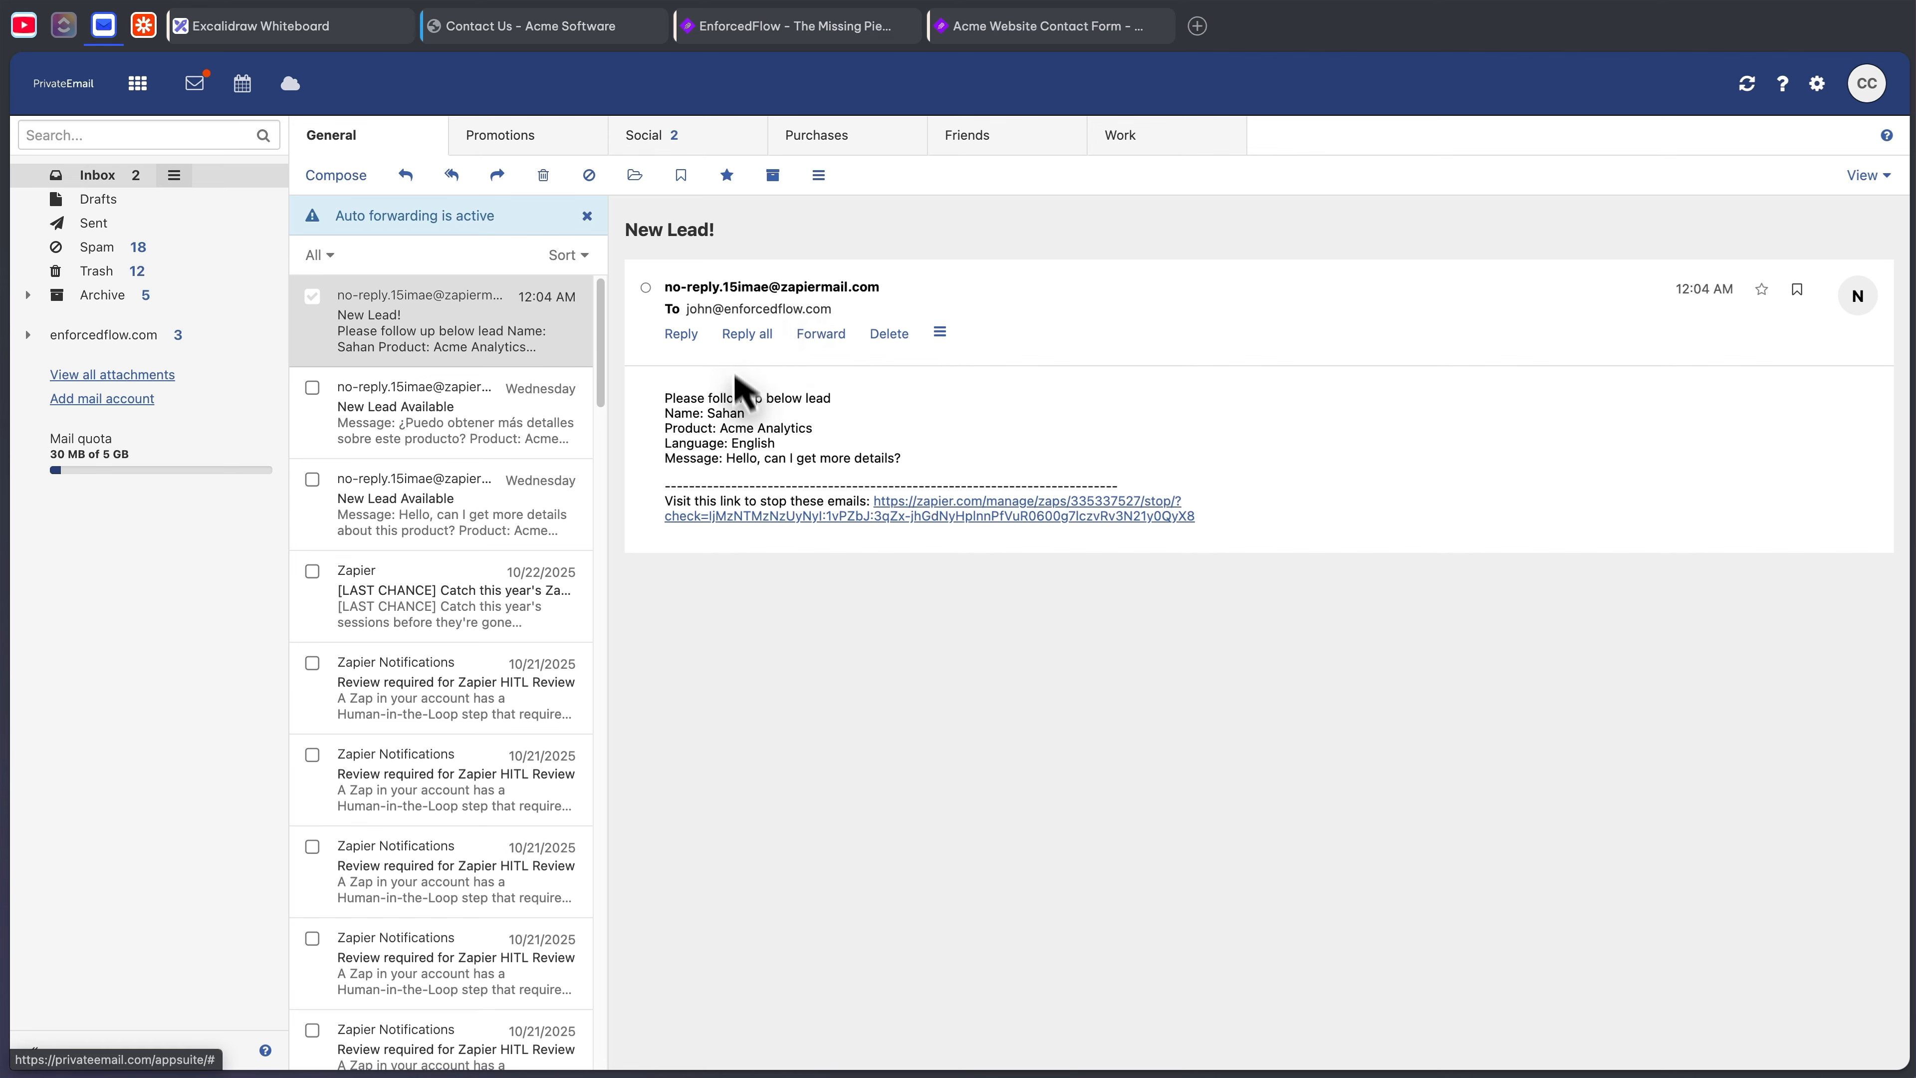
{"action": "double_click", "coordinate": [724, 413]}
{"action": "triple_click", "coordinate": [722, 413]}
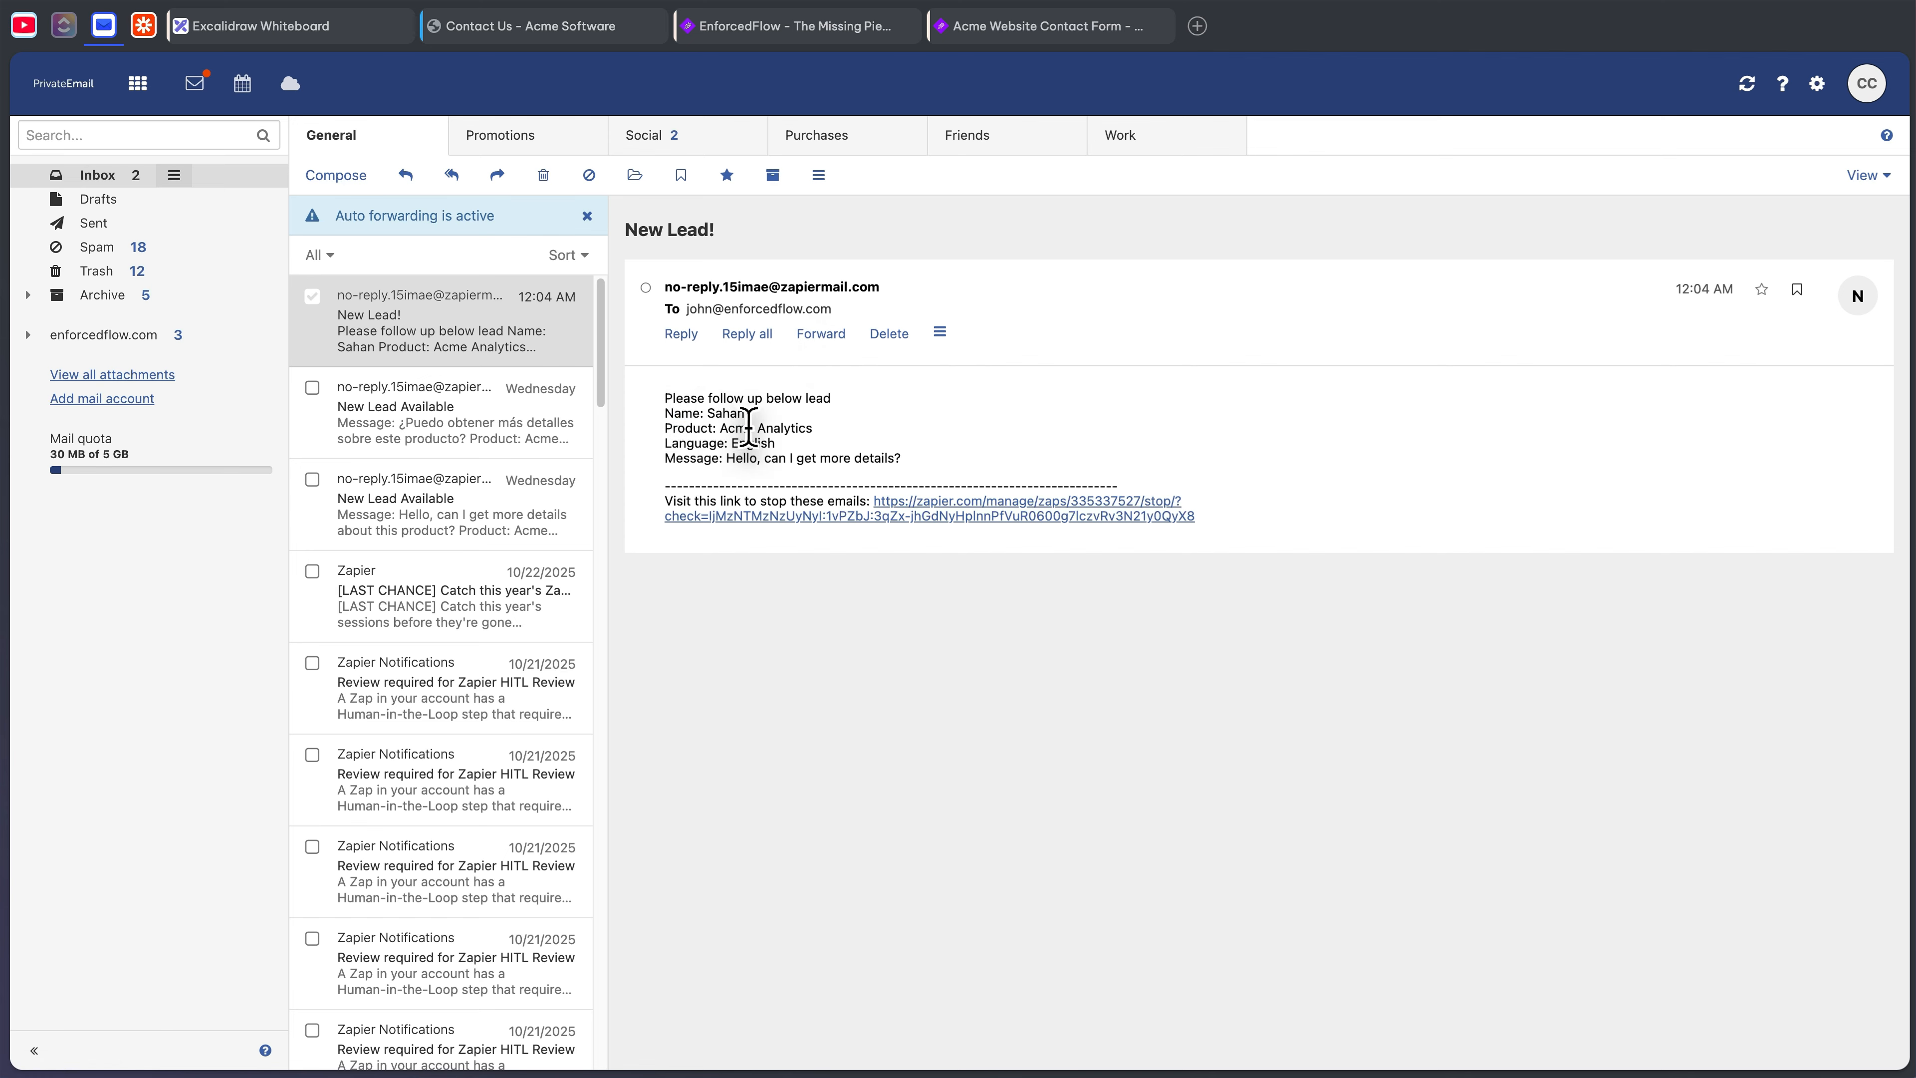
{"action": "triple_click", "coordinate": [730, 428]}
{"action": "double_click", "coordinate": [744, 443]}
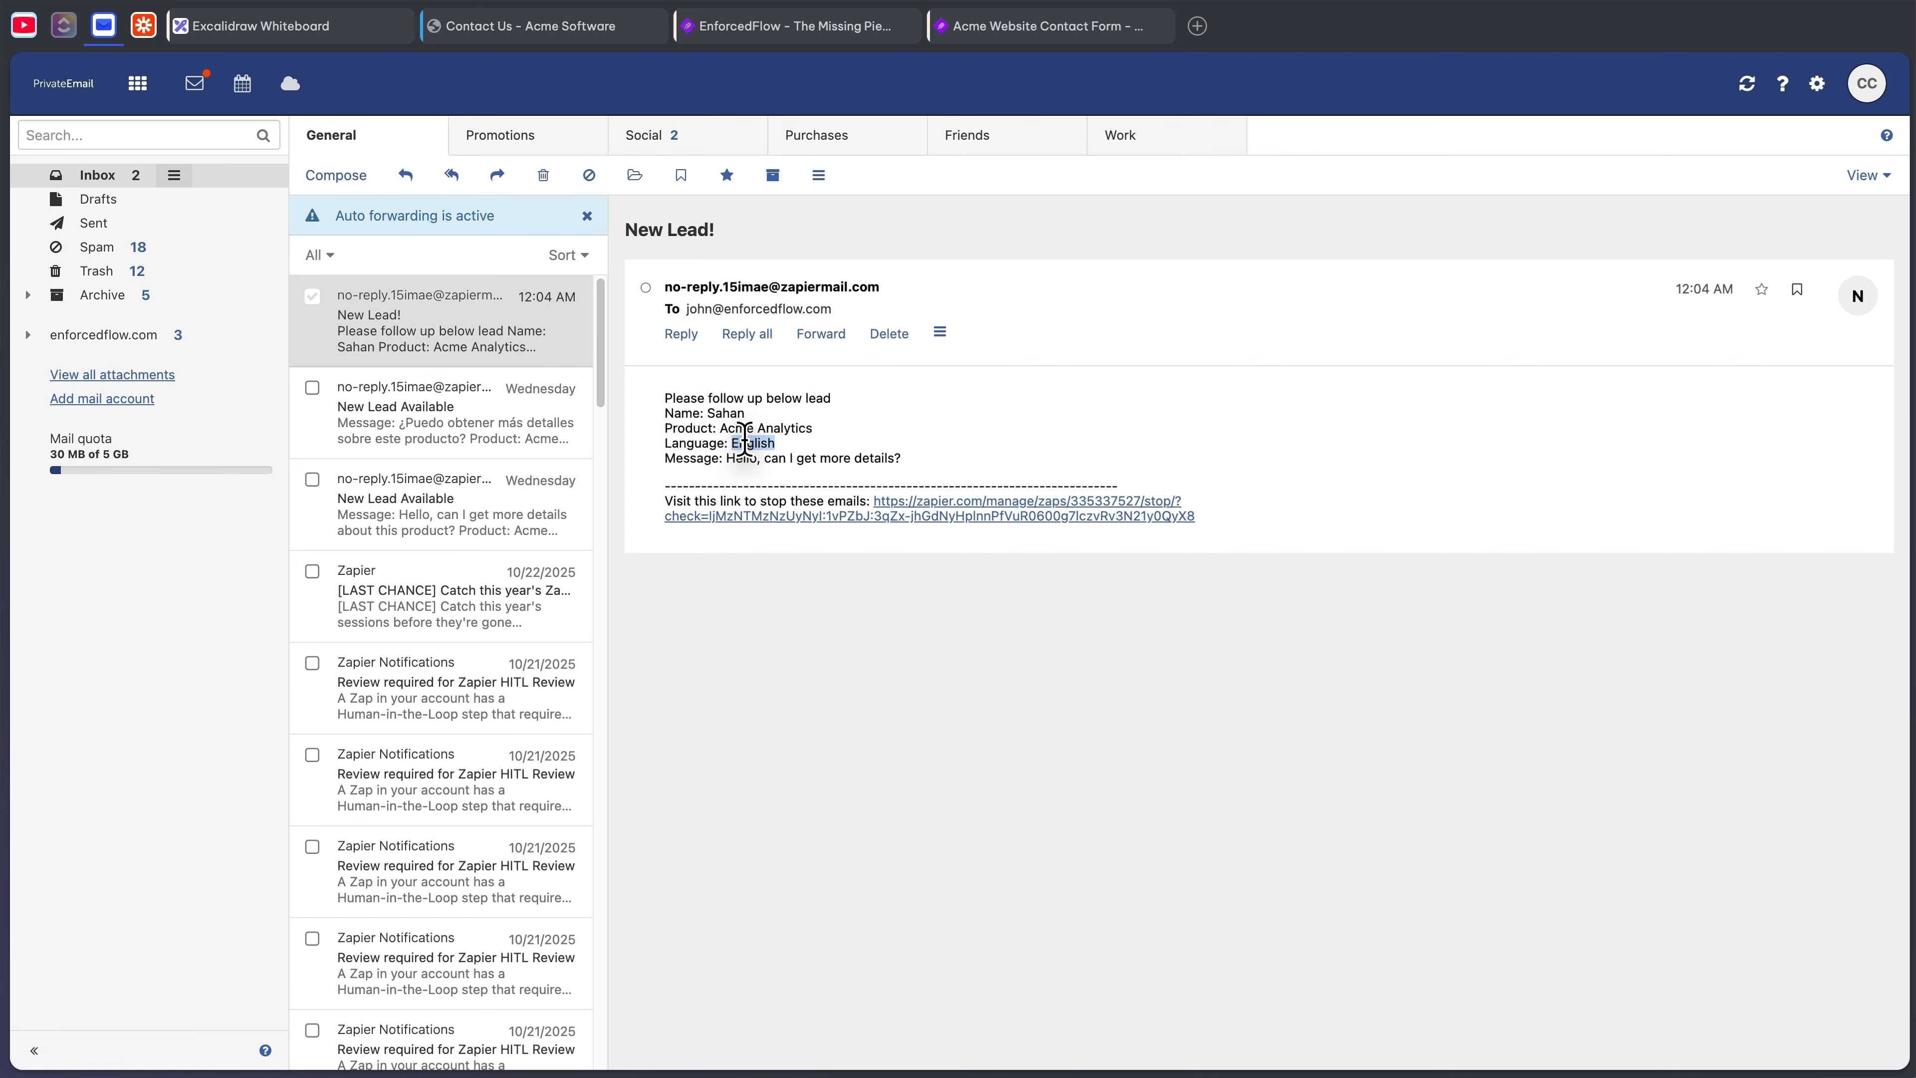
{"action": "triple_click", "coordinate": [849, 445]}
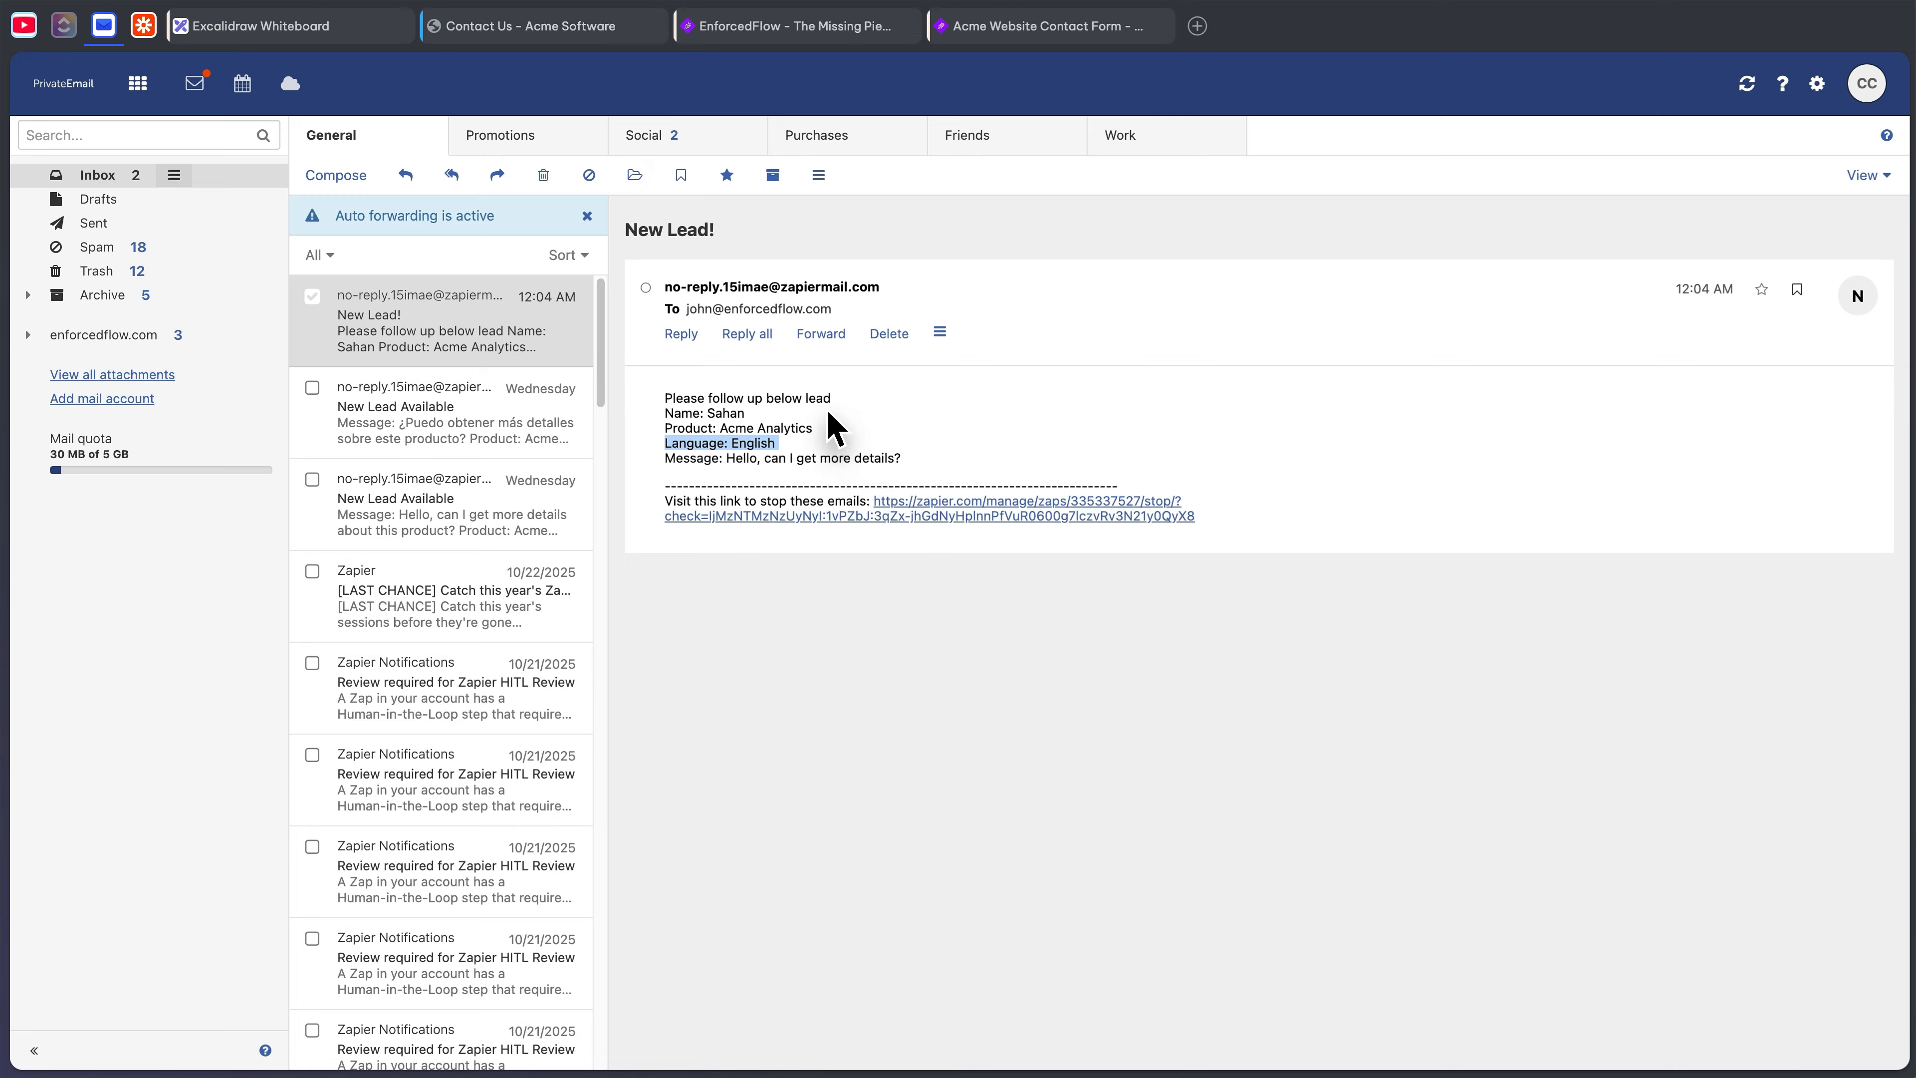
{"action": "left_click", "coordinate": [812, 442]}
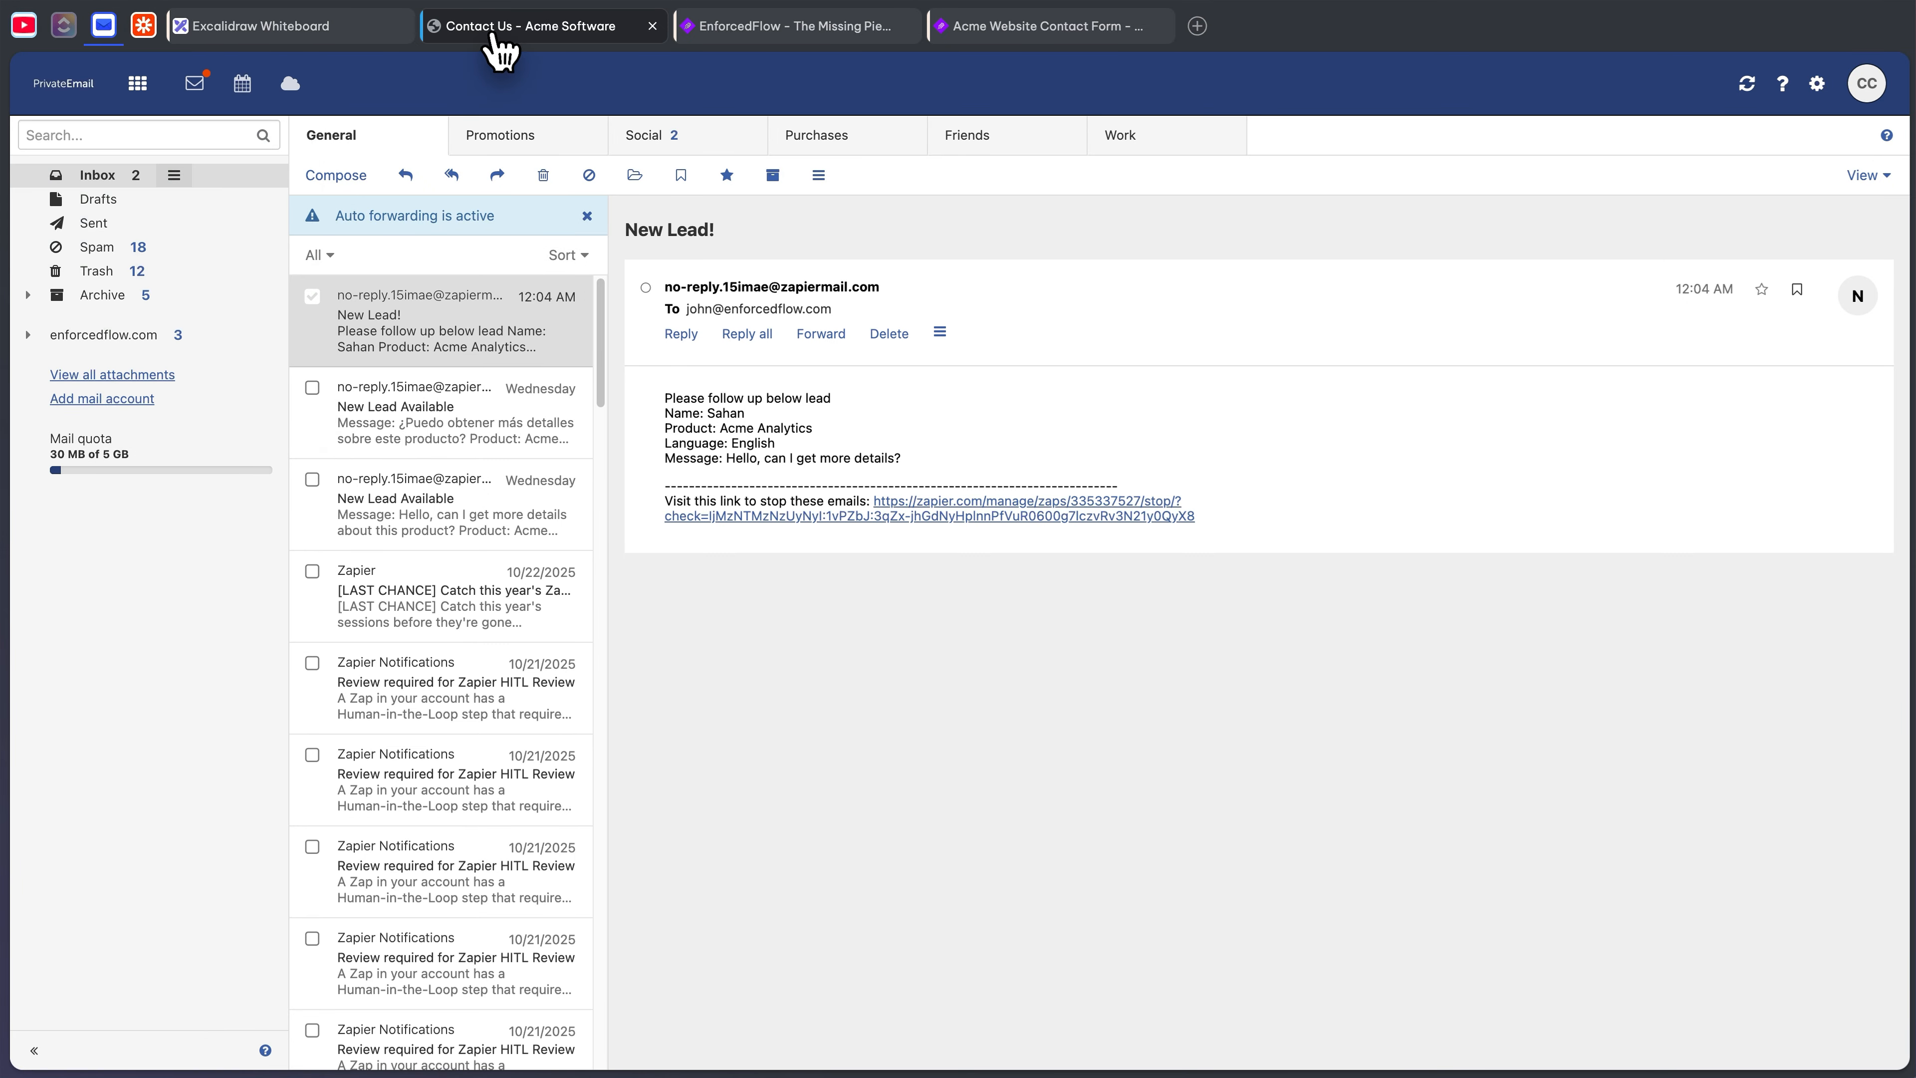
{"action": "left_click", "coordinate": [143, 26]}
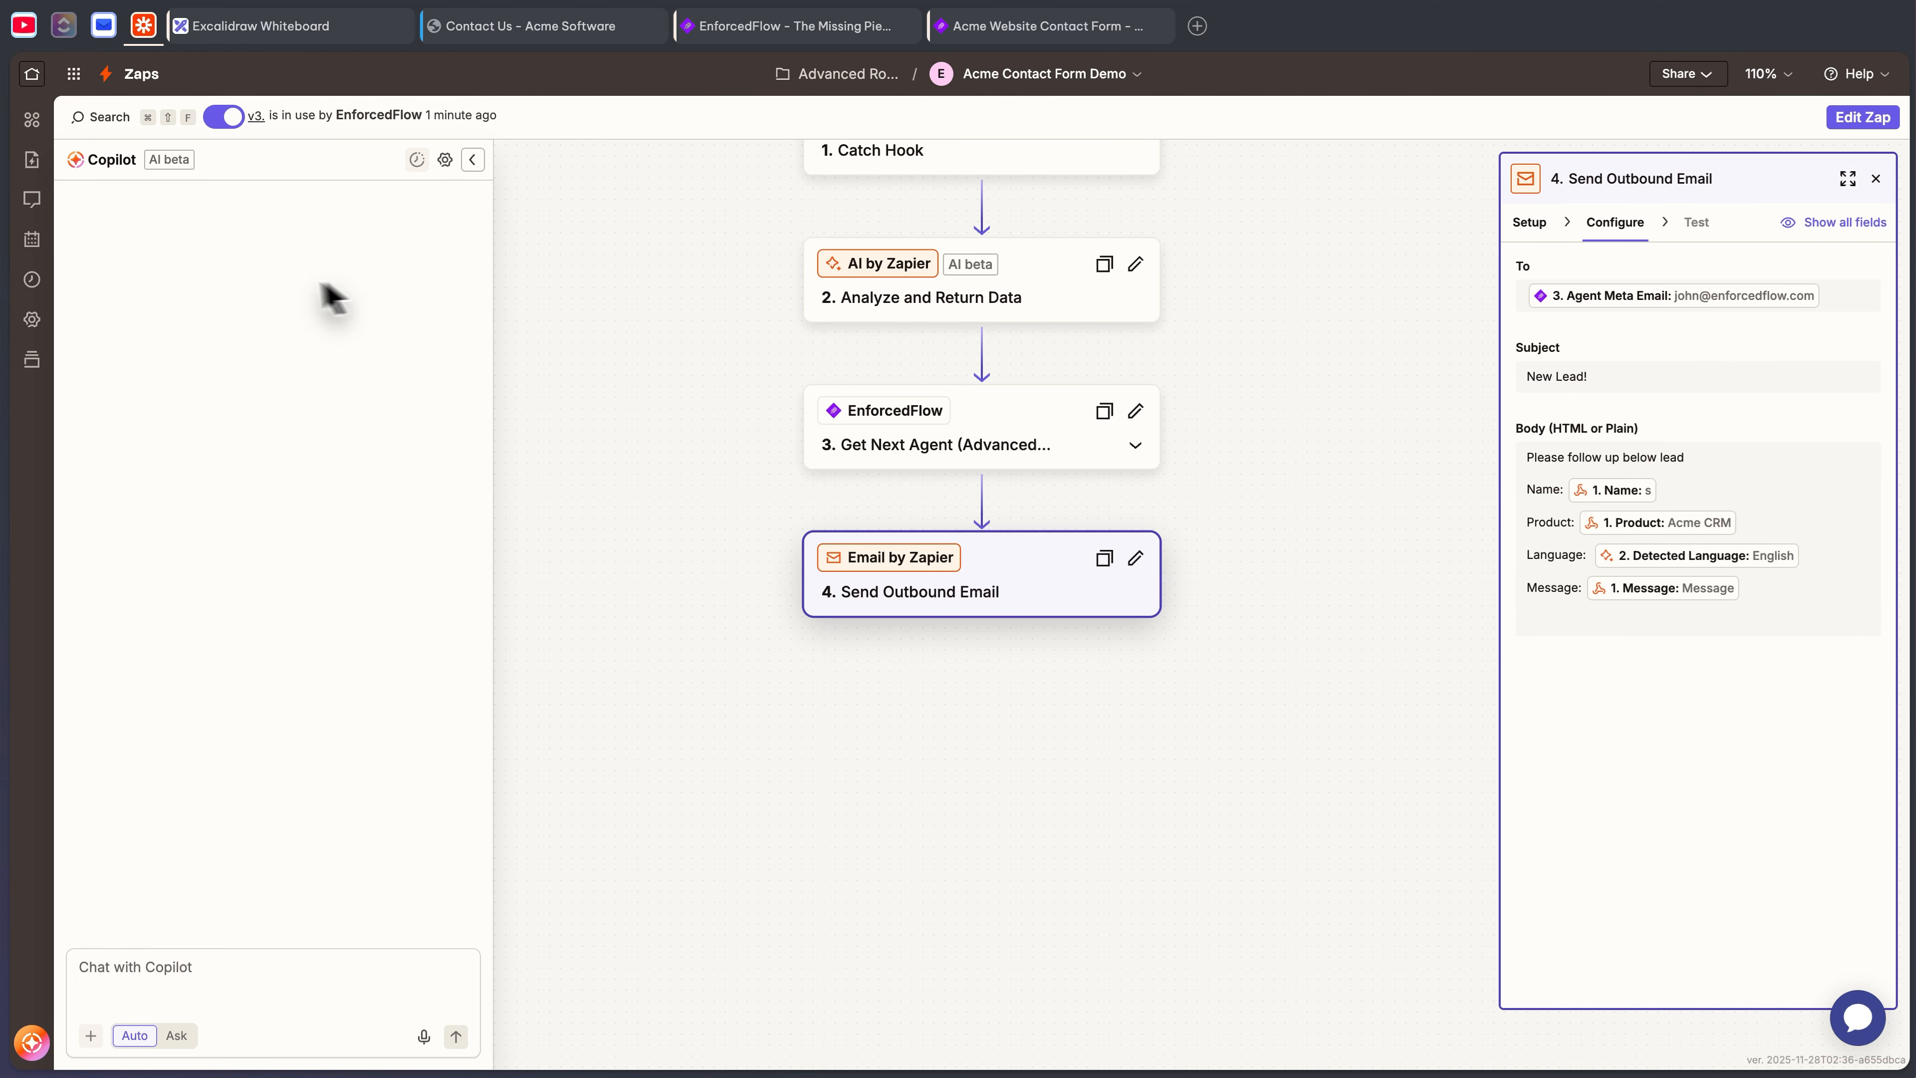
- Scroll the Zap up to its Catch Hook step, then return to the mail inbox
{"action": "scroll", "coordinate": [897, 415], "scroll_direction": "up", "scroll_amount": 1}
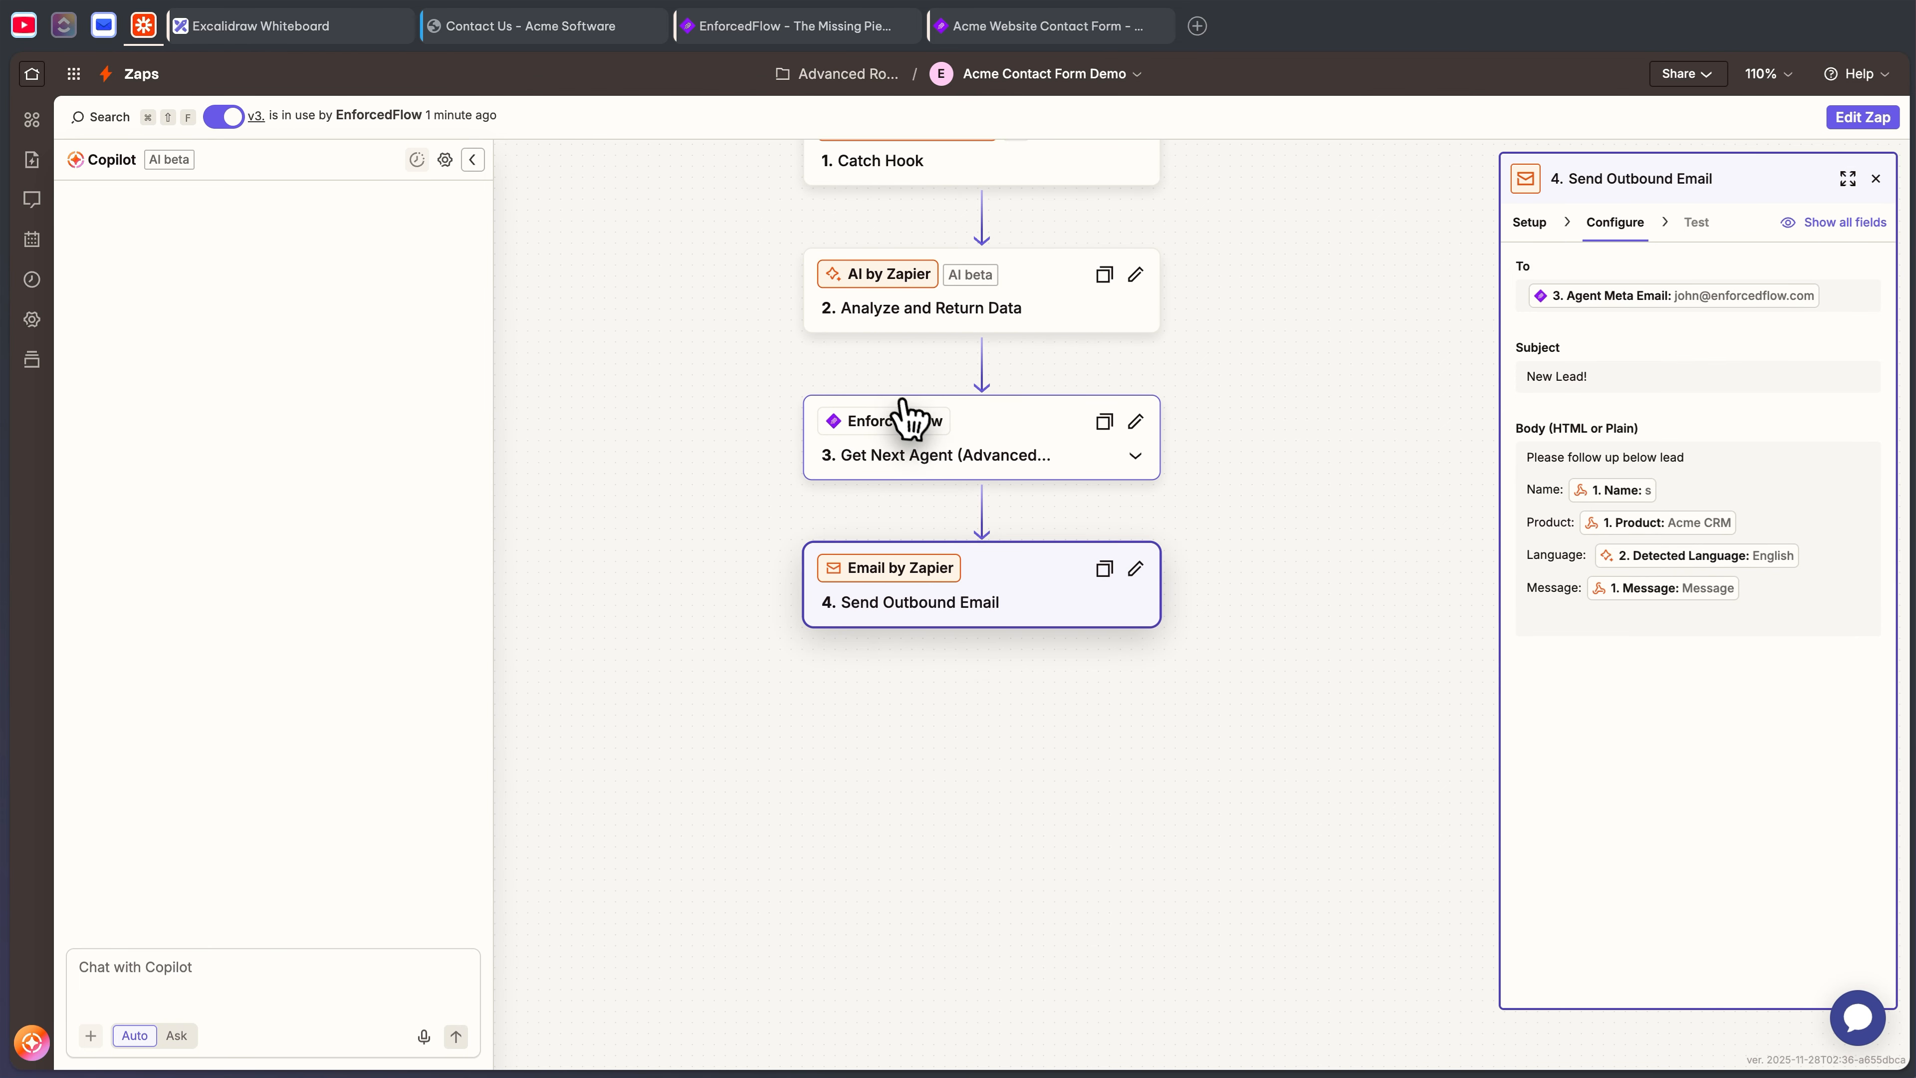
{"action": "scroll", "coordinate": [683, 287], "scroll_direction": "up", "scroll_amount": 3}
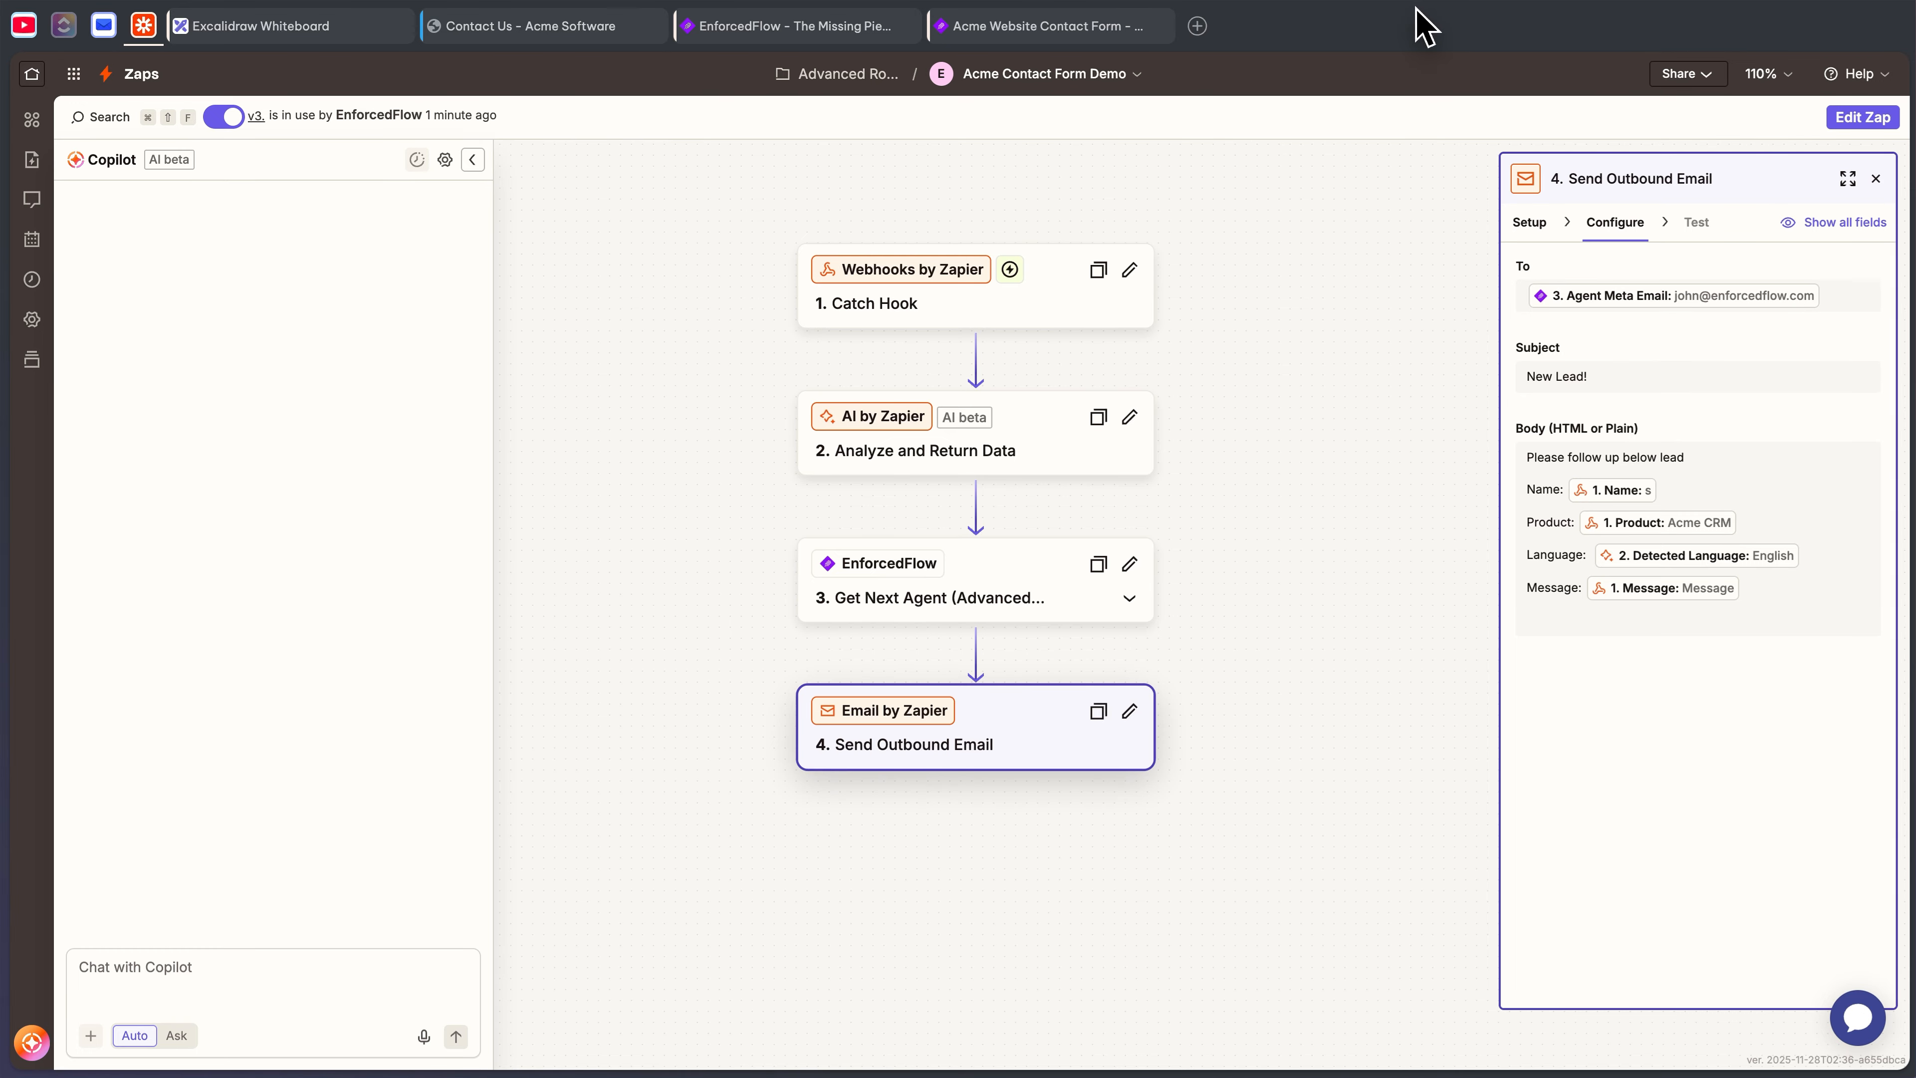
{"action": "key", "text": "ctrl+shift+Tab"}
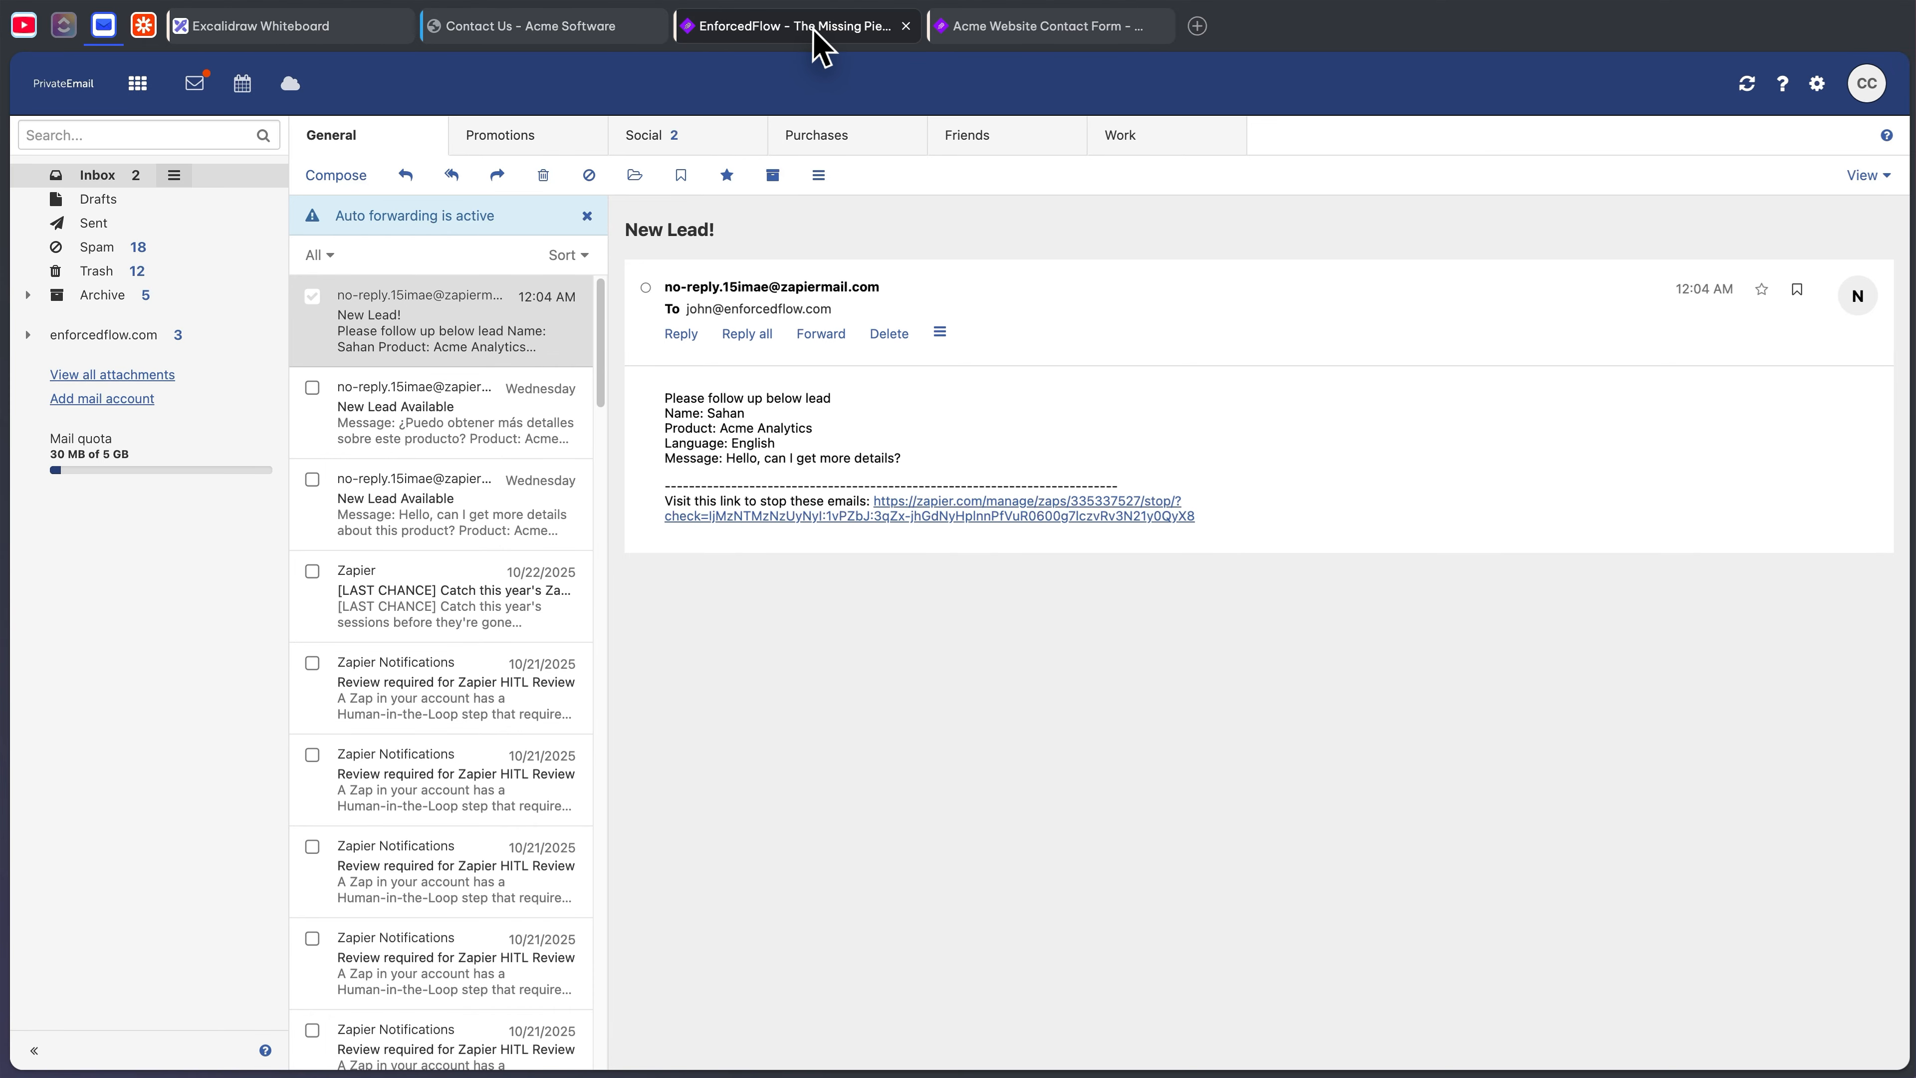
- Remove Spanish from agent John D's languages and update the agent
{"action": "left_click", "coordinate": [990, 28]}
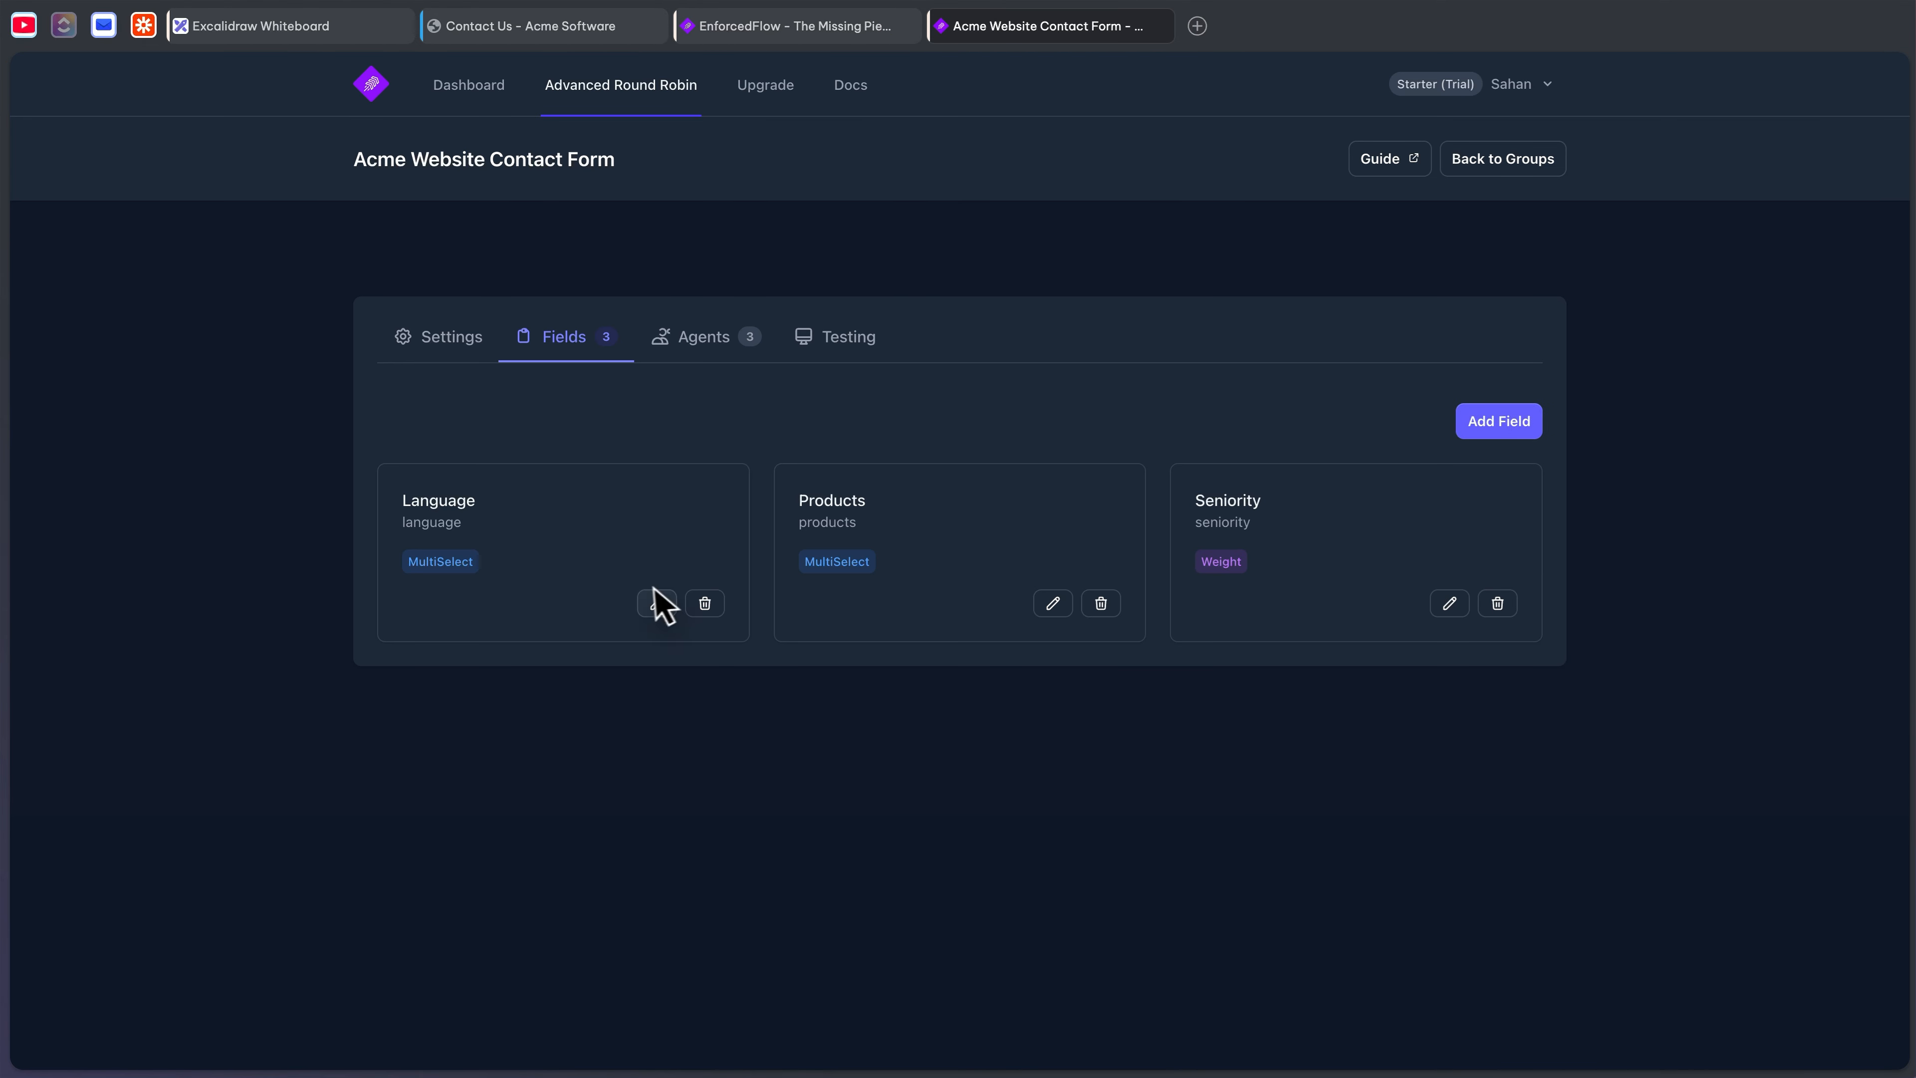
{"action": "left_click", "coordinate": [750, 339]}
{"action": "left_click", "coordinate": [656, 563]}
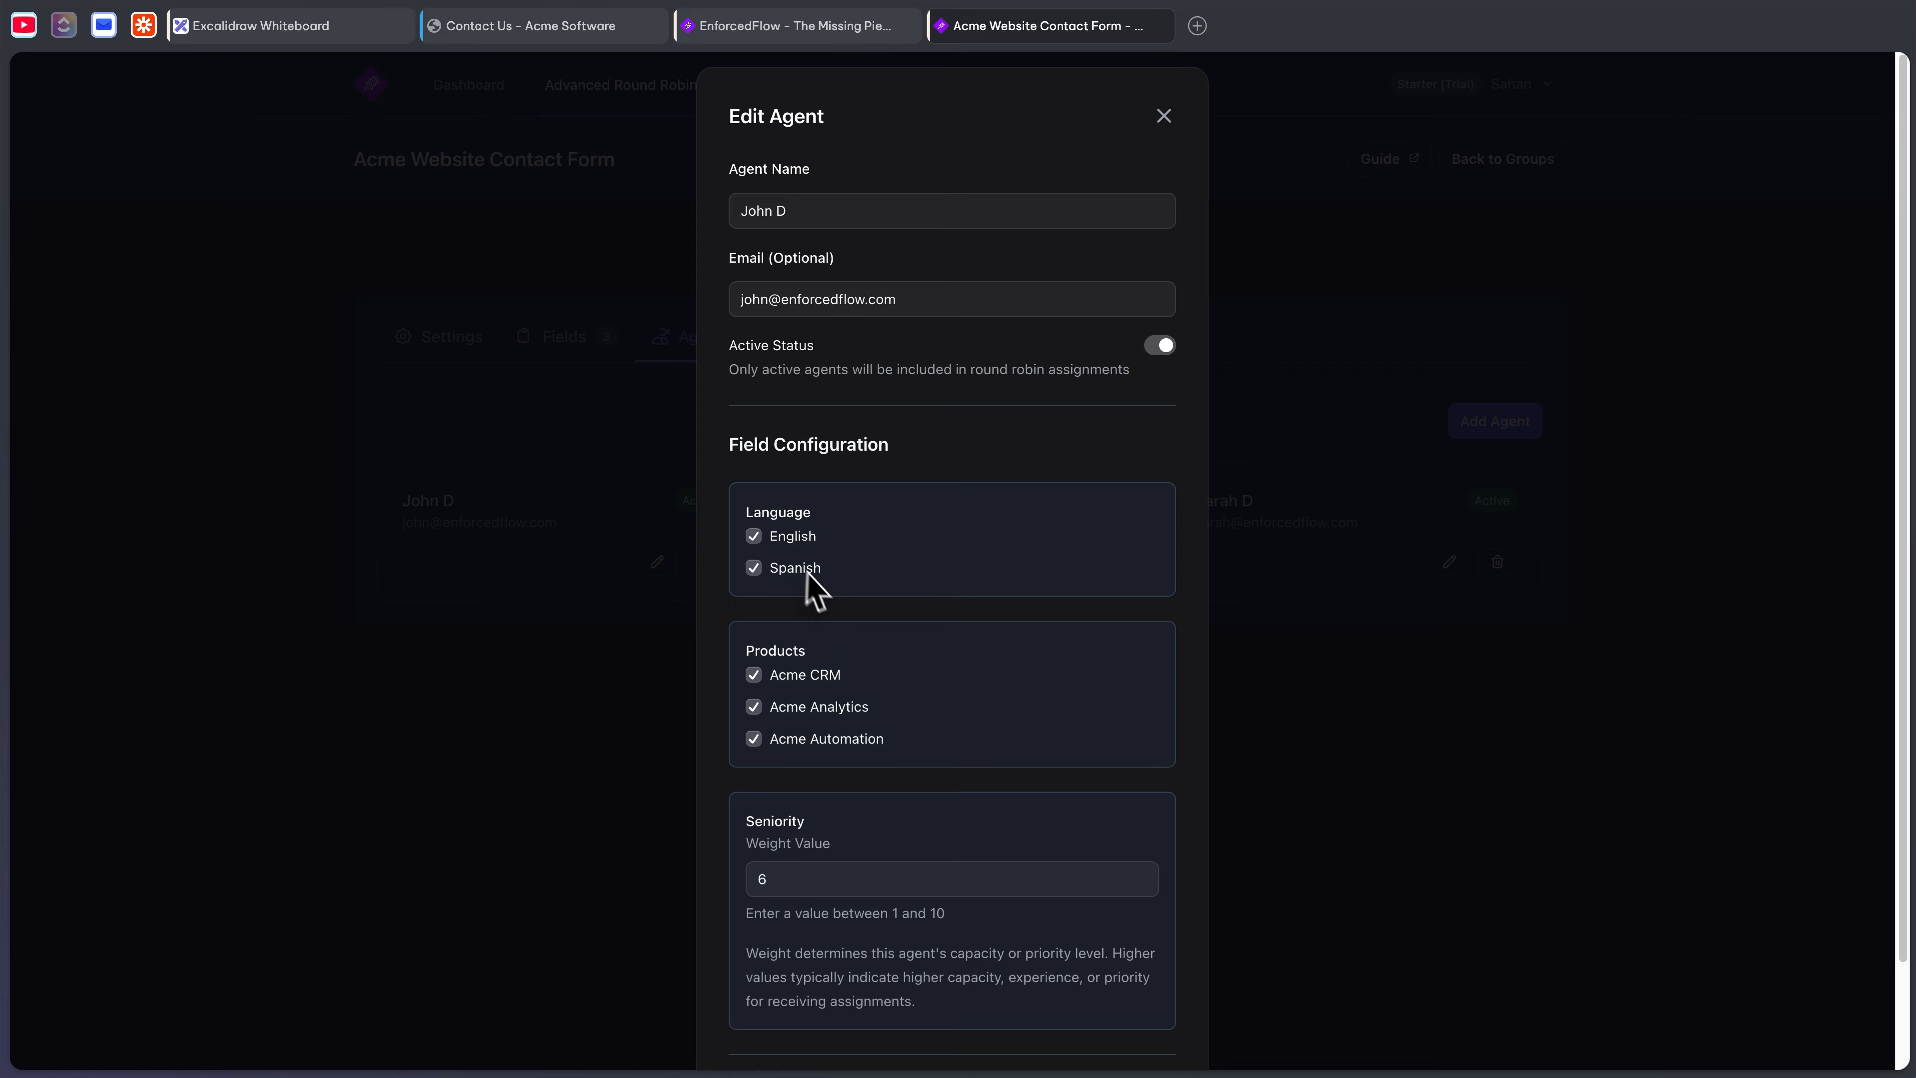
{"action": "left_click", "coordinate": [786, 573]}
{"action": "scroll", "coordinate": [962, 637], "scroll_direction": "down", "scroll_amount": 2}
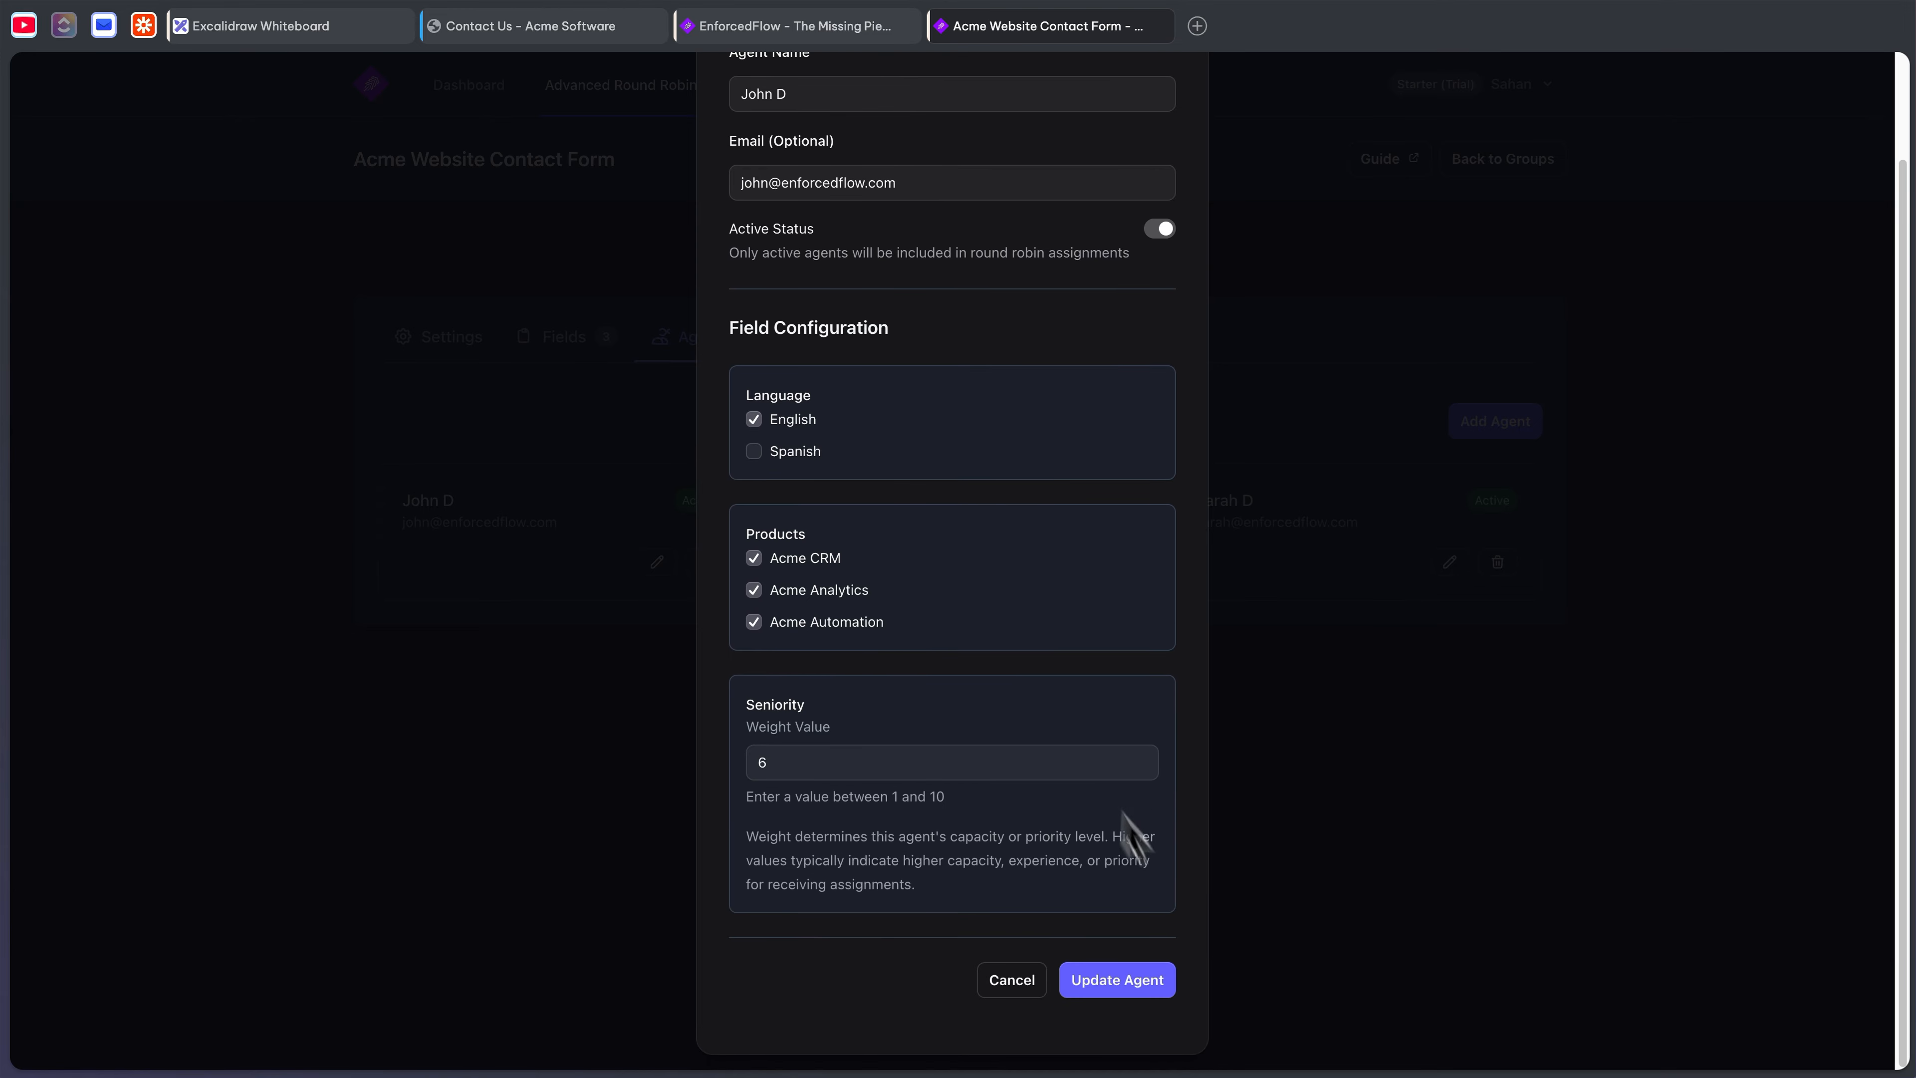
{"action": "left_click", "coordinate": [1143, 980]}
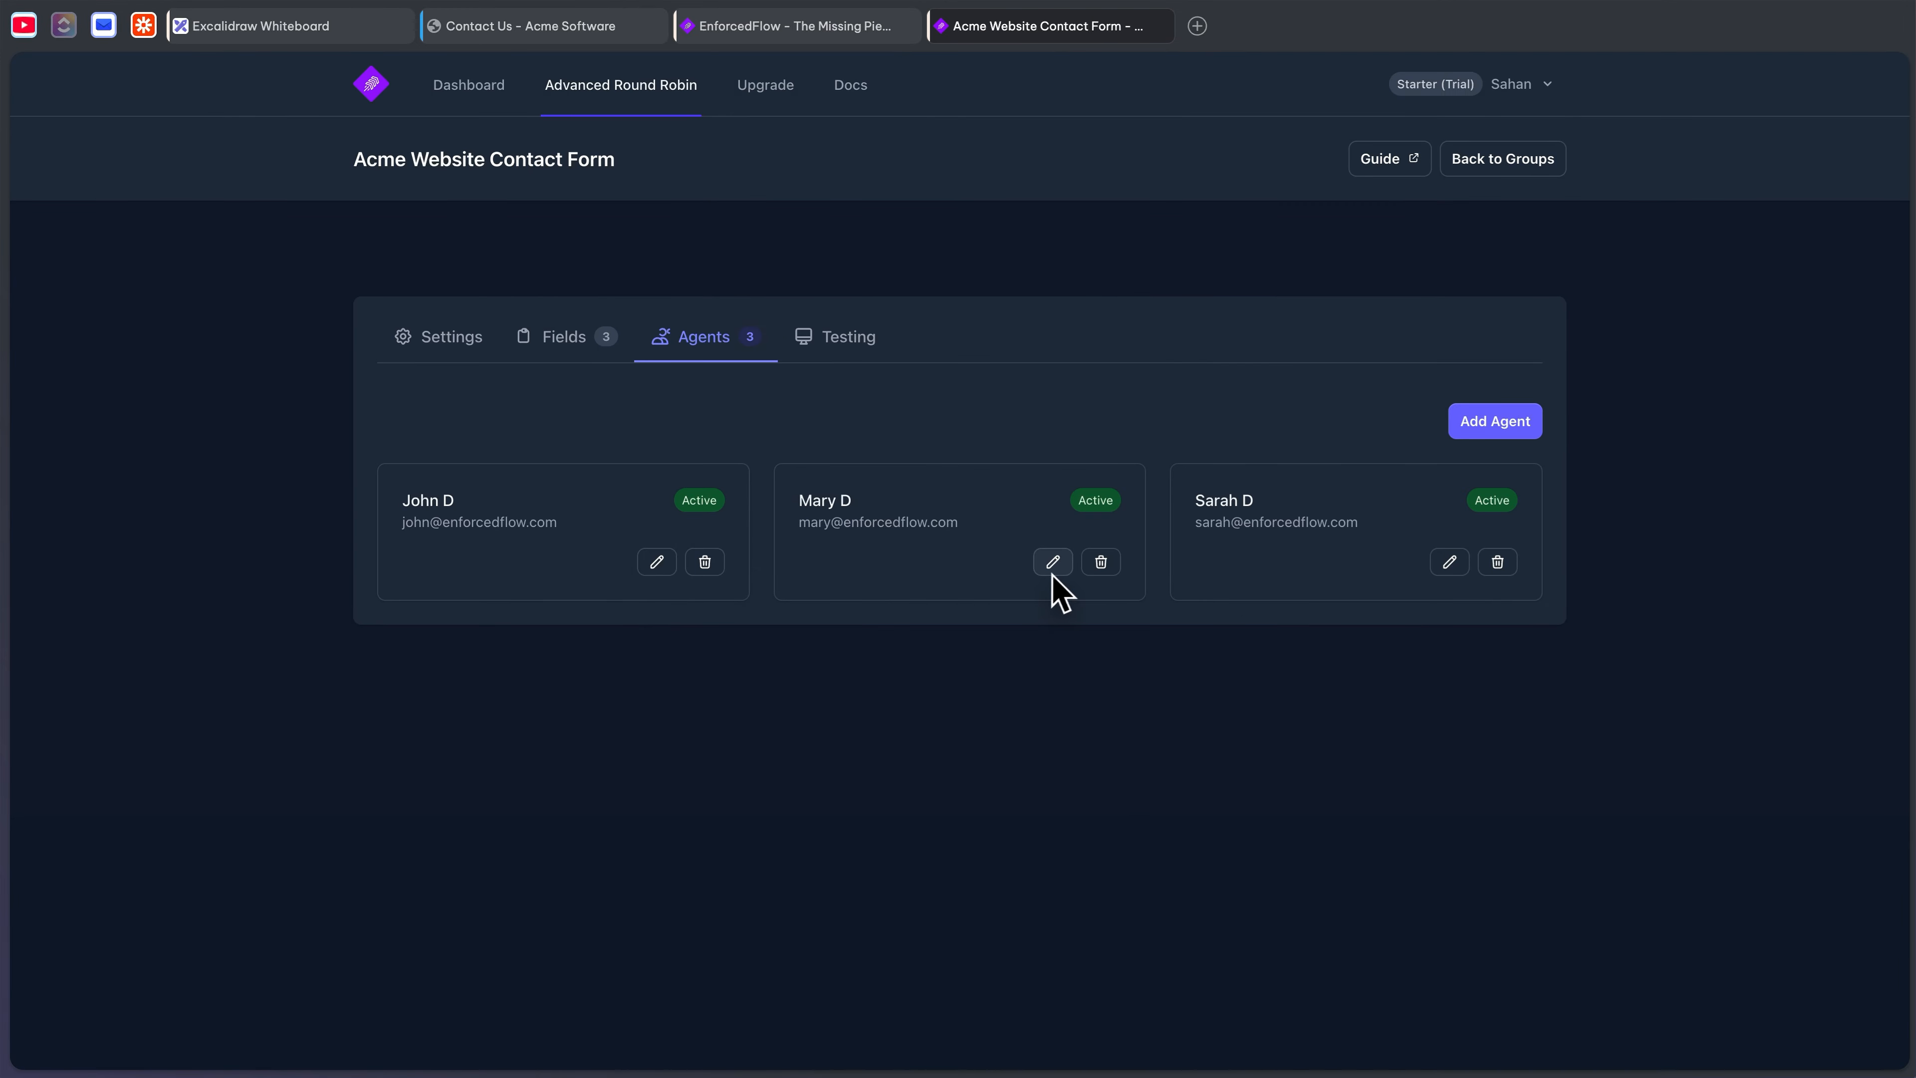
{"action": "left_click", "coordinate": [1053, 562]}
{"action": "scroll", "coordinate": [958, 592], "scroll_direction": "down", "scroll_amount": 2}
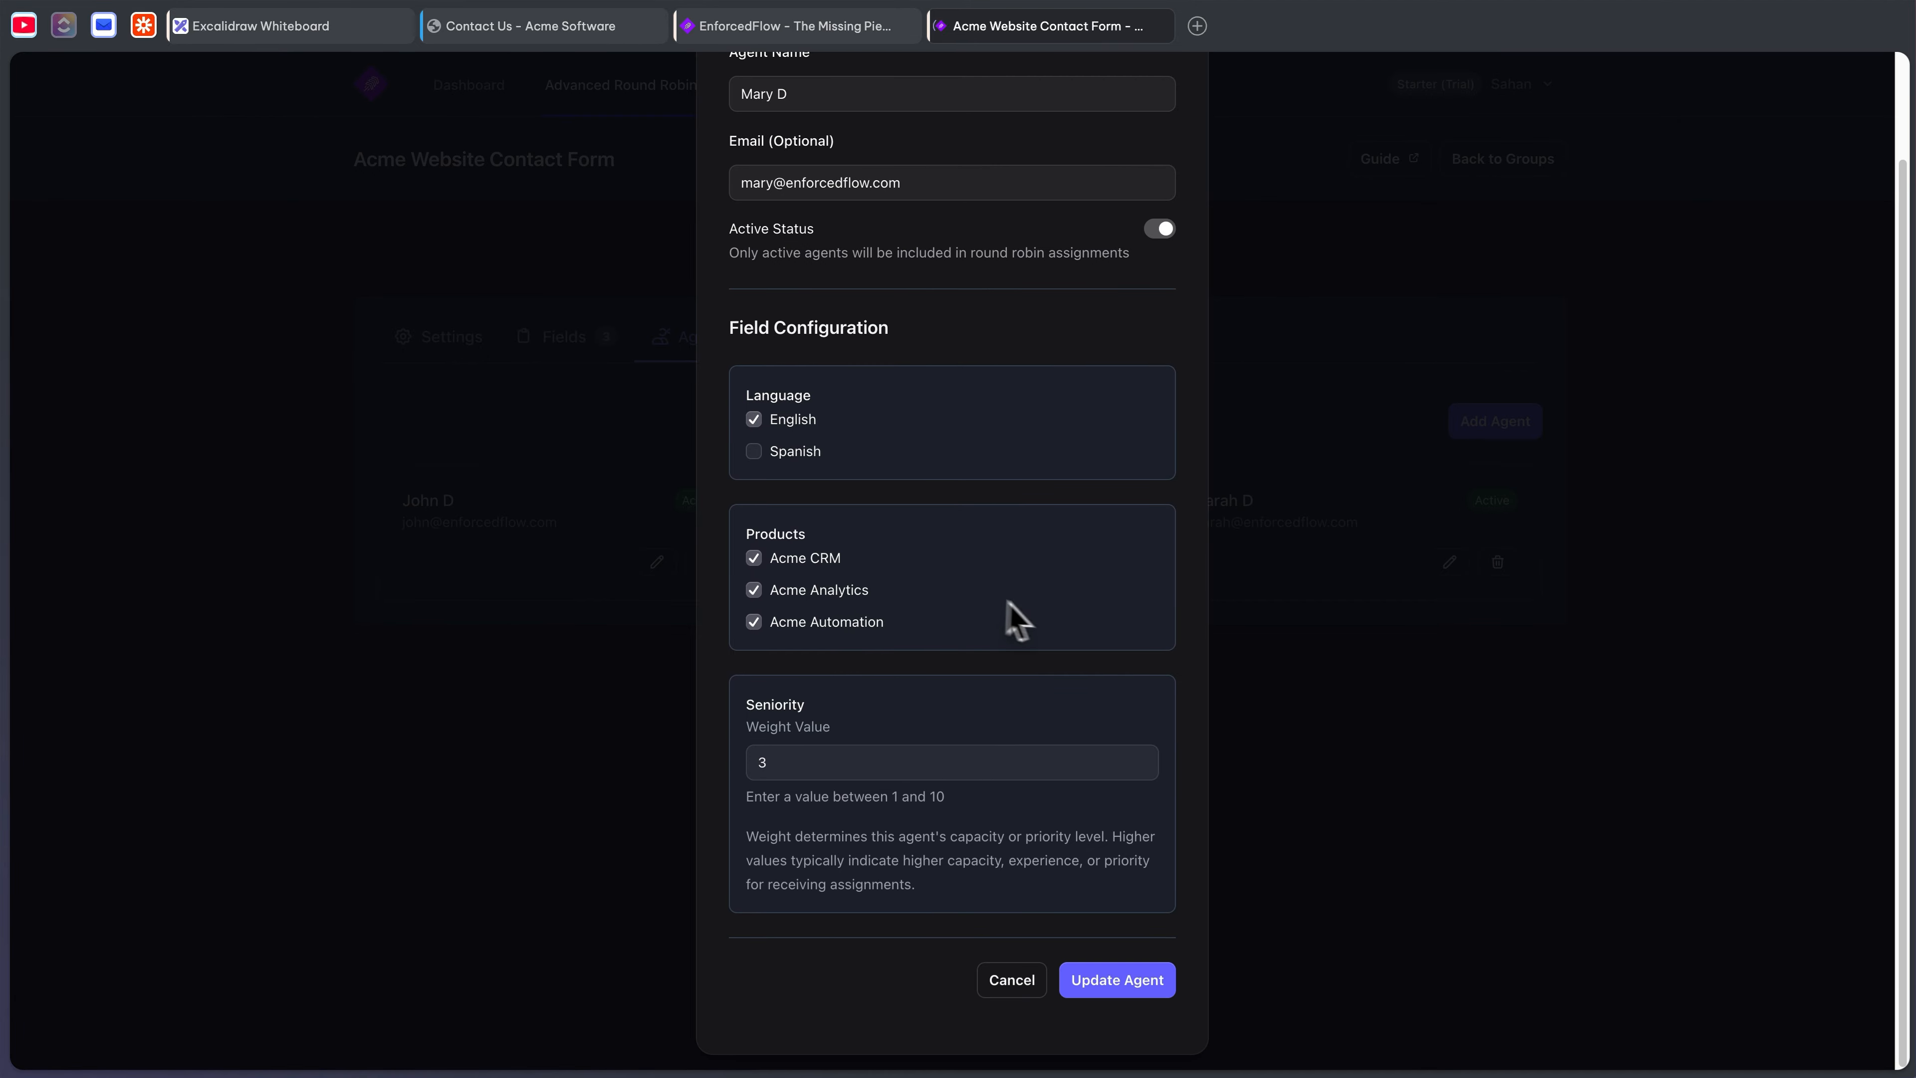
{"action": "left_click", "coordinate": [1014, 979]}
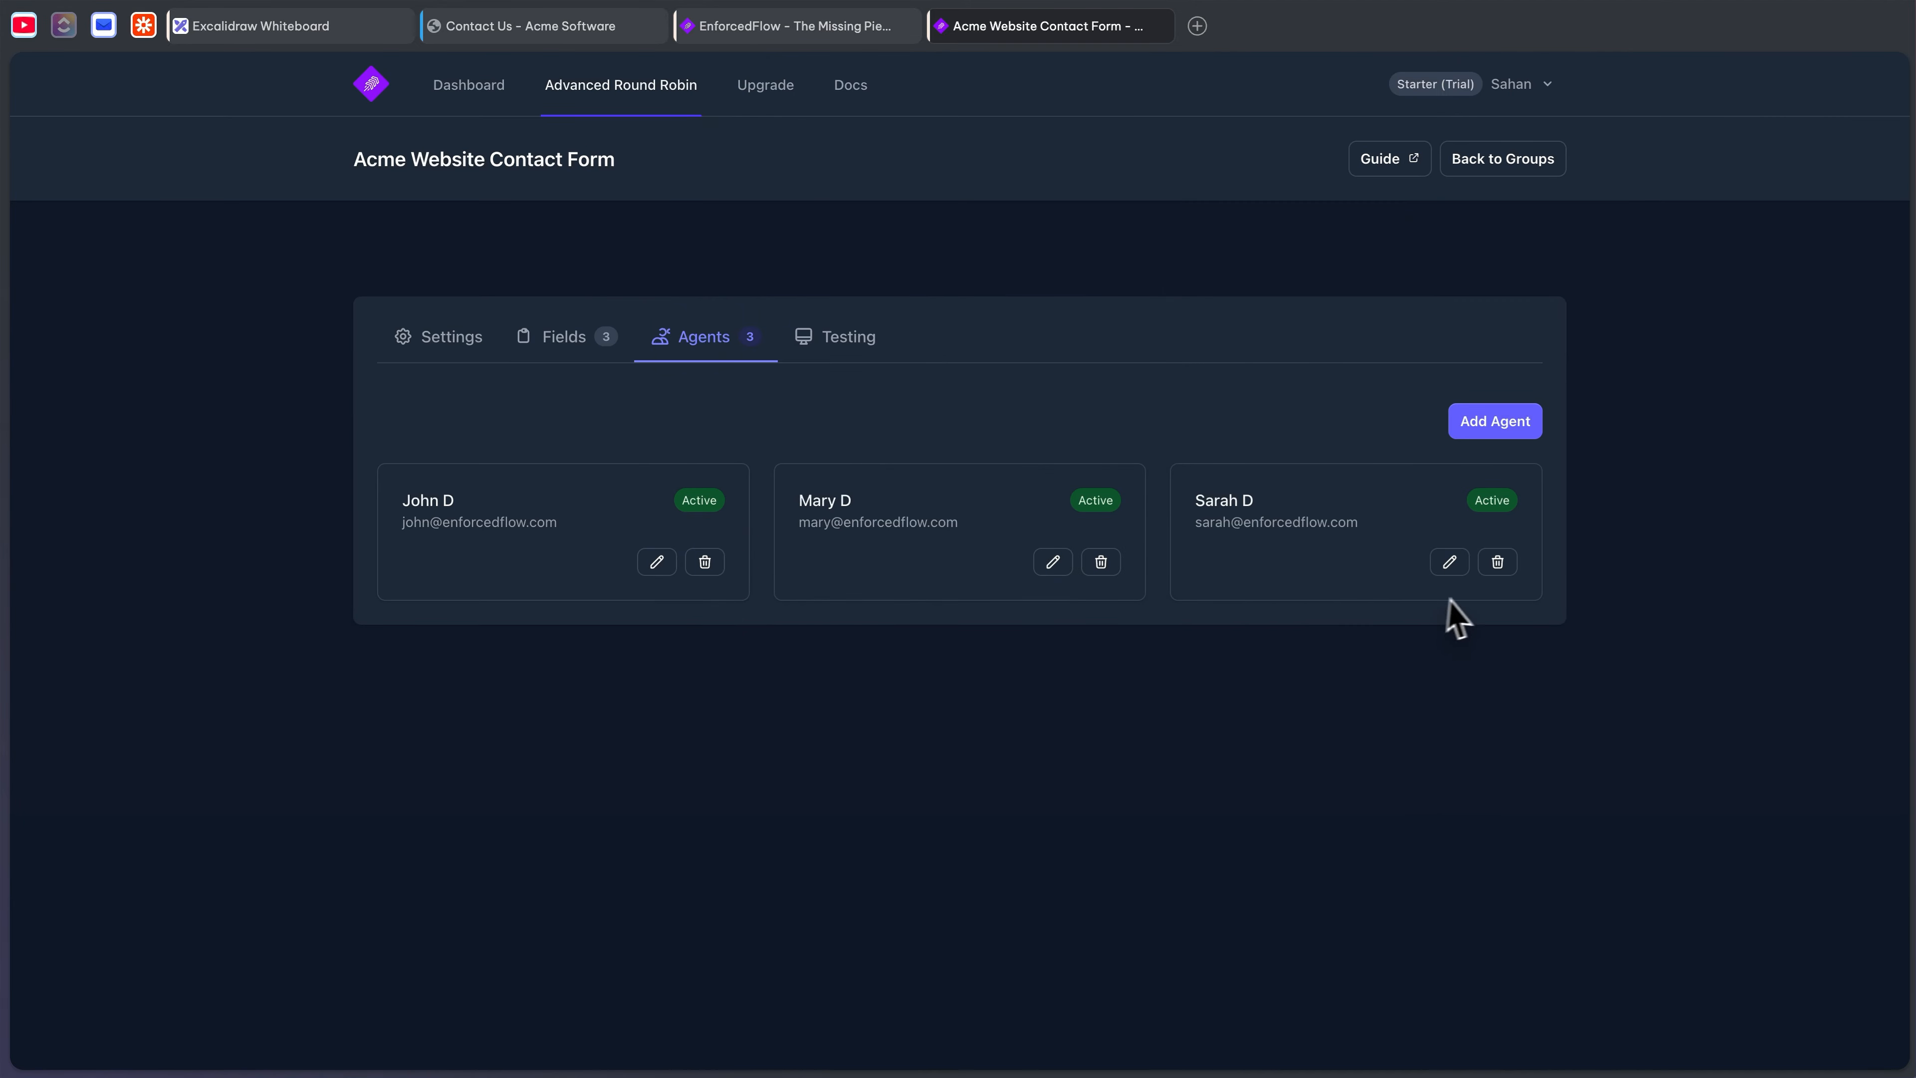
{"action": "left_click", "coordinate": [1451, 562]}
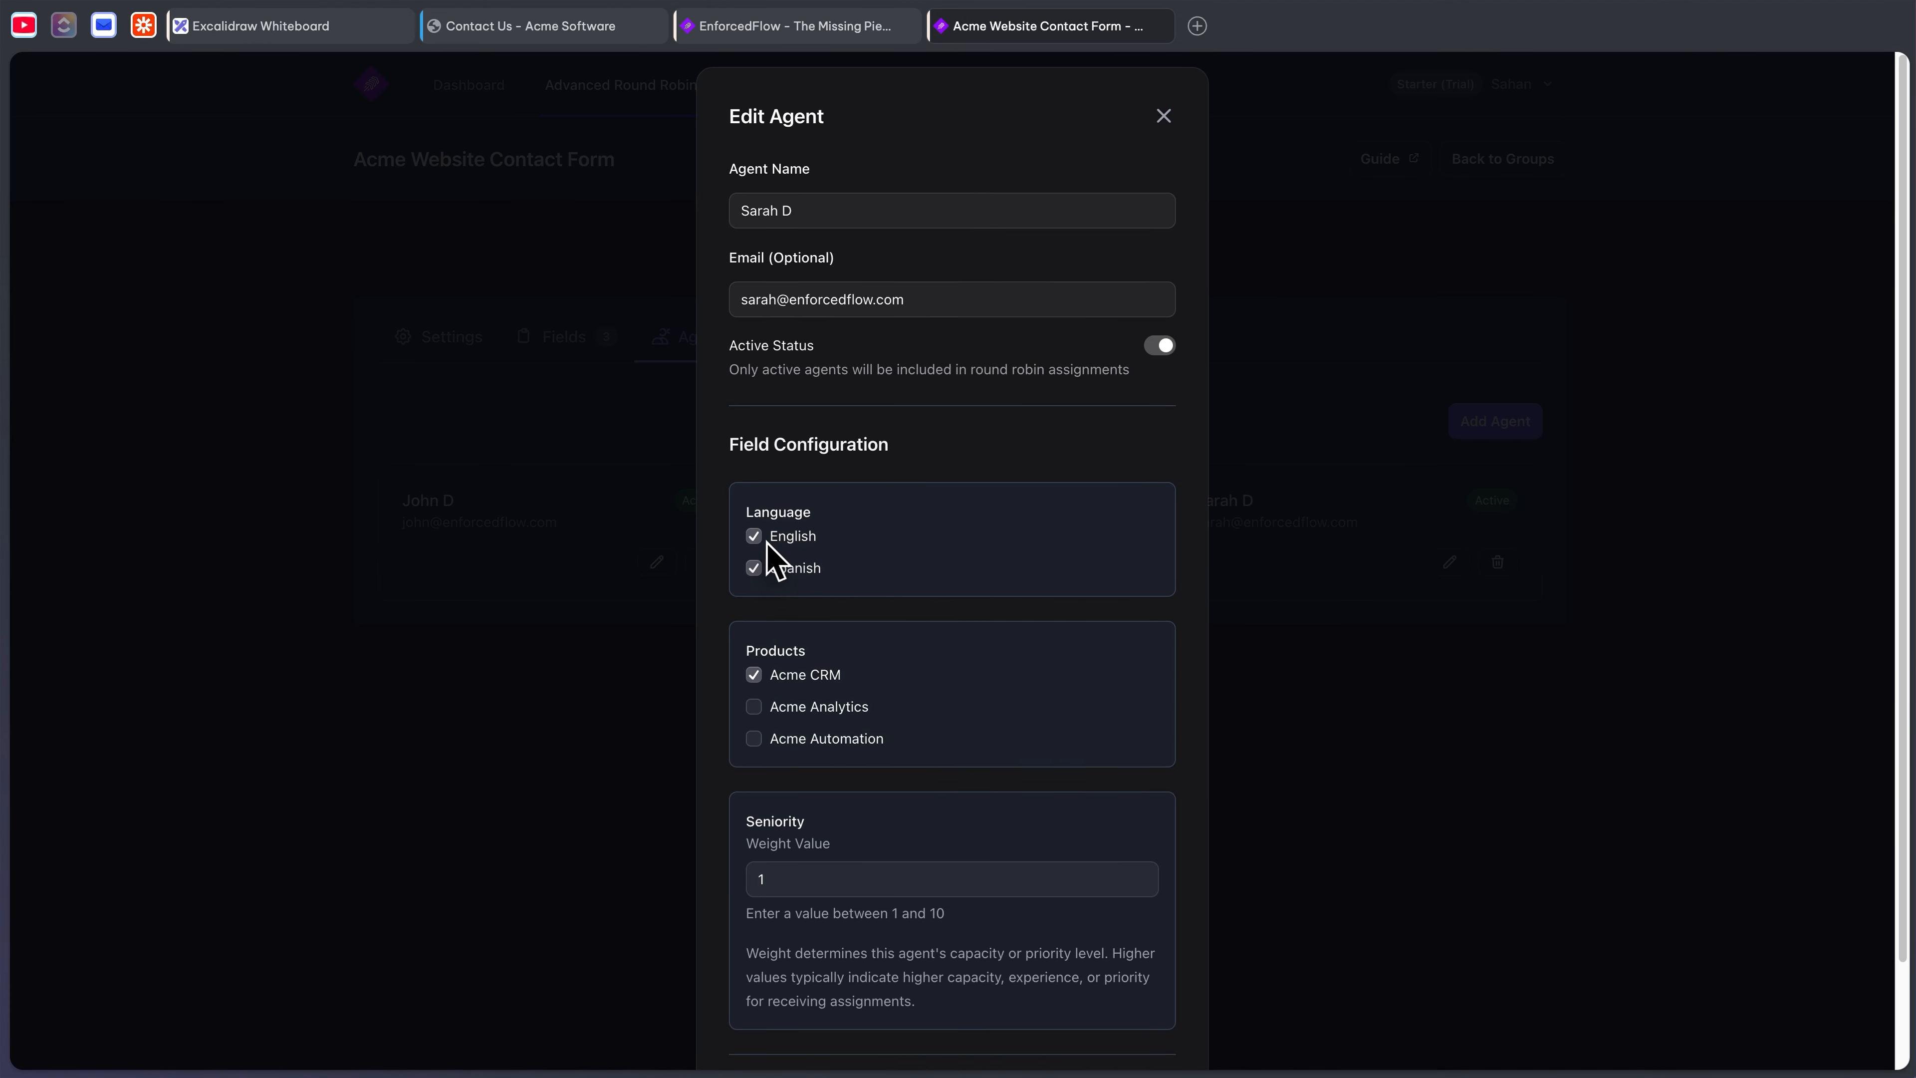
{"action": "scroll", "coordinate": [856, 610], "scroll_direction": "down", "scroll_amount": 2}
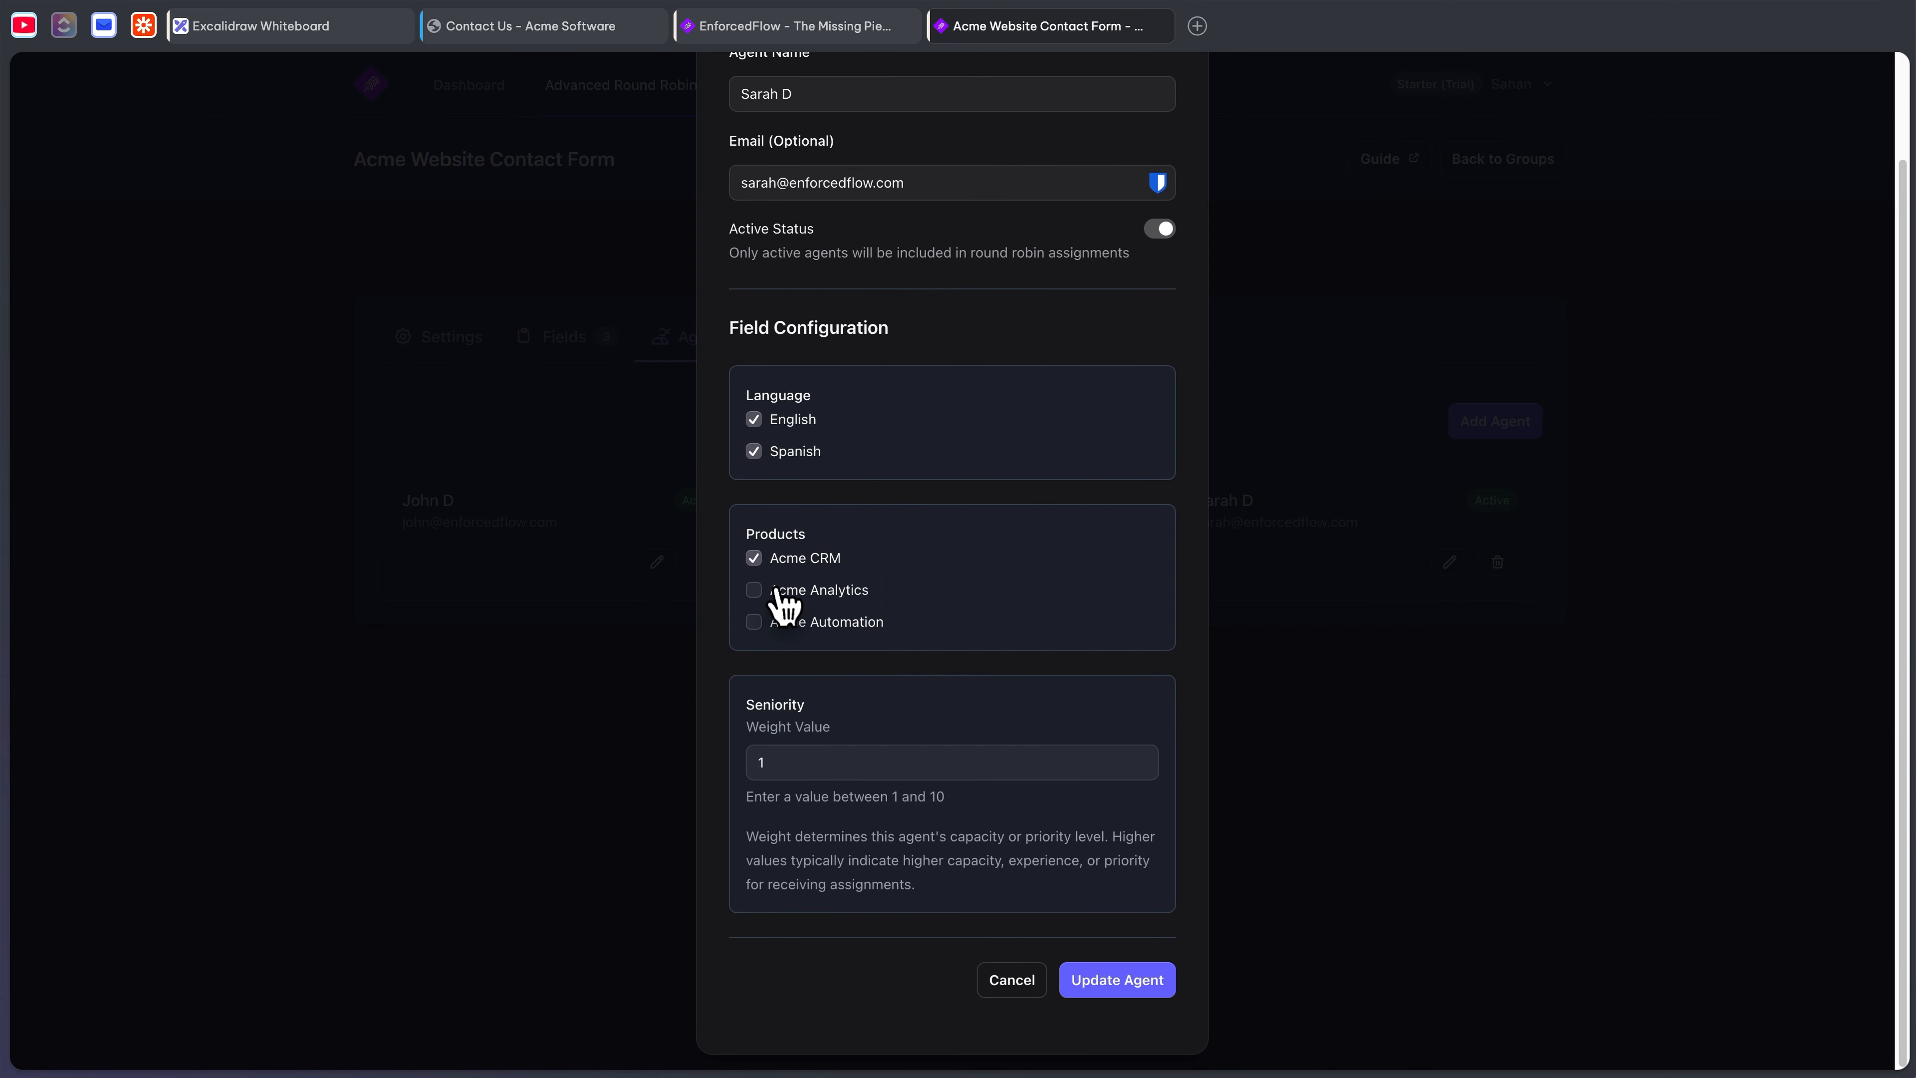
{"action": "left_click", "coordinate": [1014, 981]}
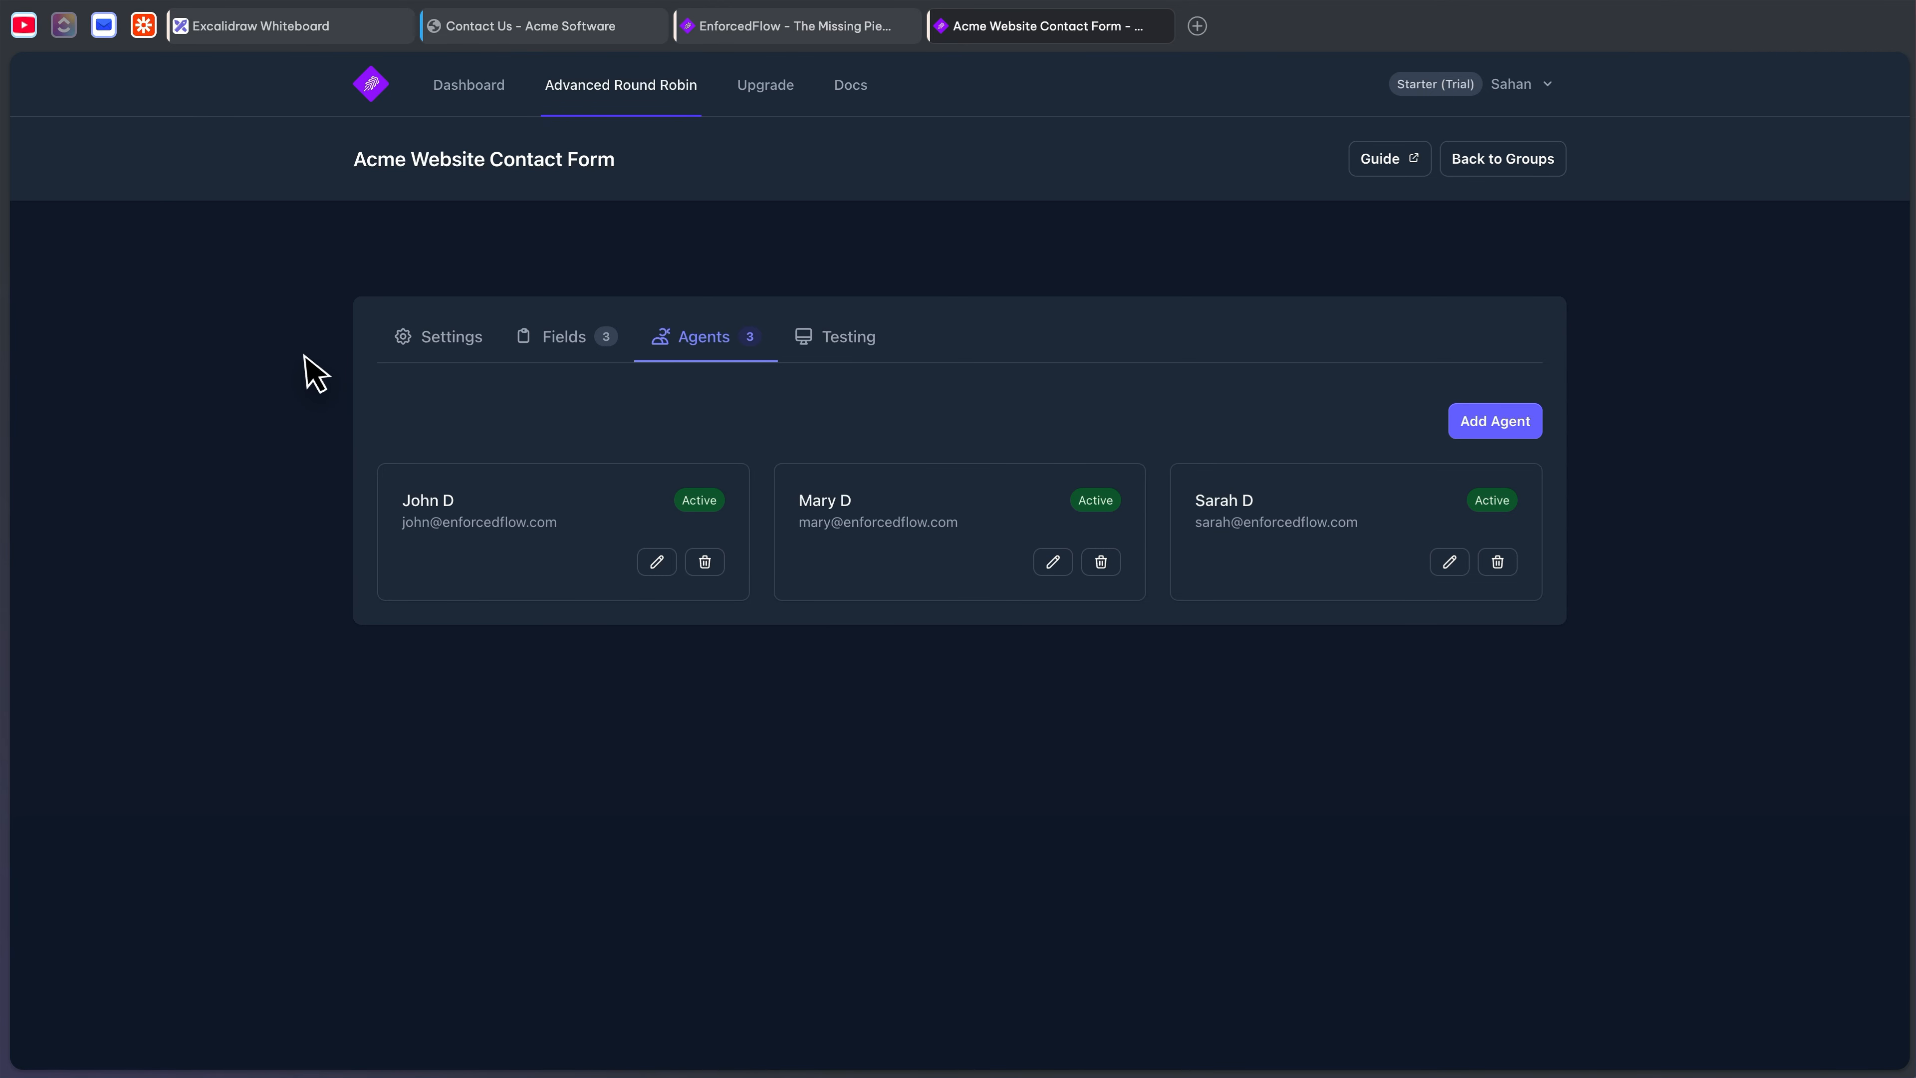
{"action": "left_click", "coordinate": [528, 28]}
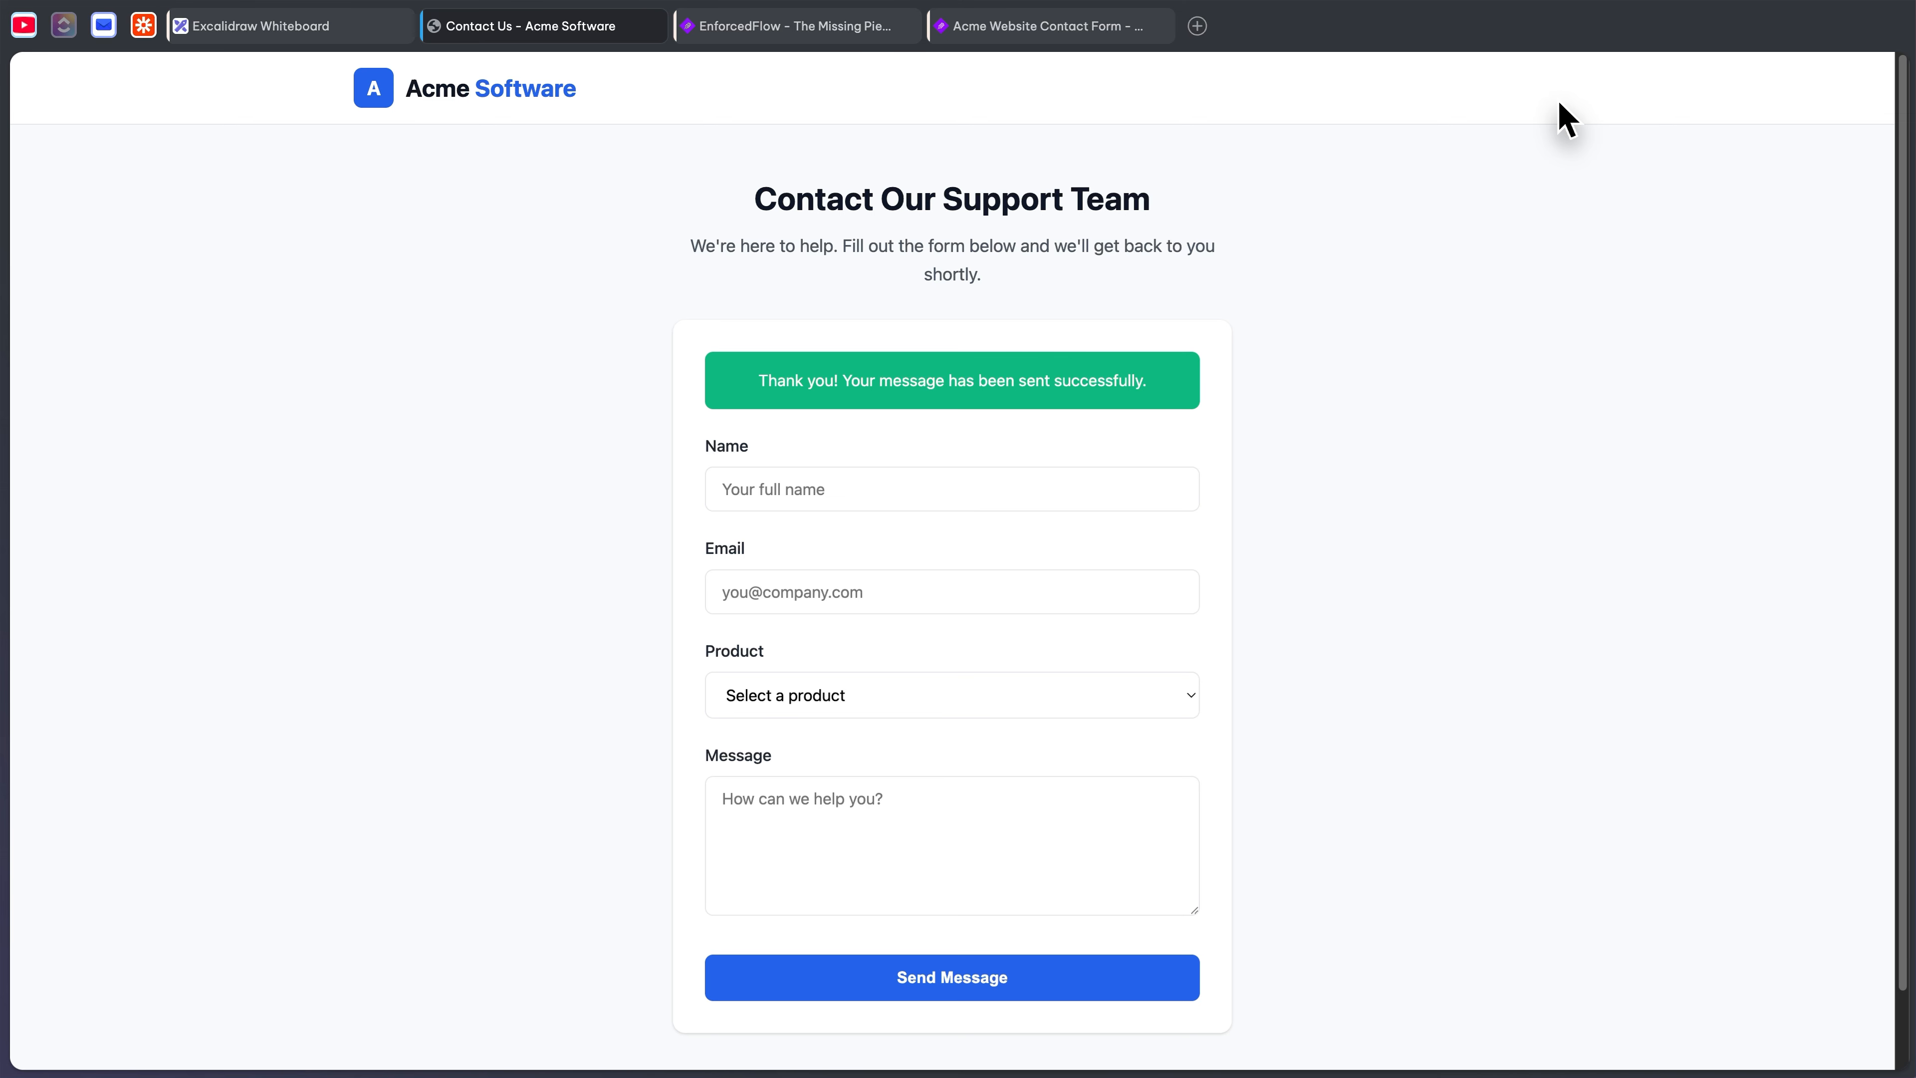
- Start filling in the contact form's name, then recheck the third agent's language and product settings
{"action": "left_click", "coordinate": [883, 487]}
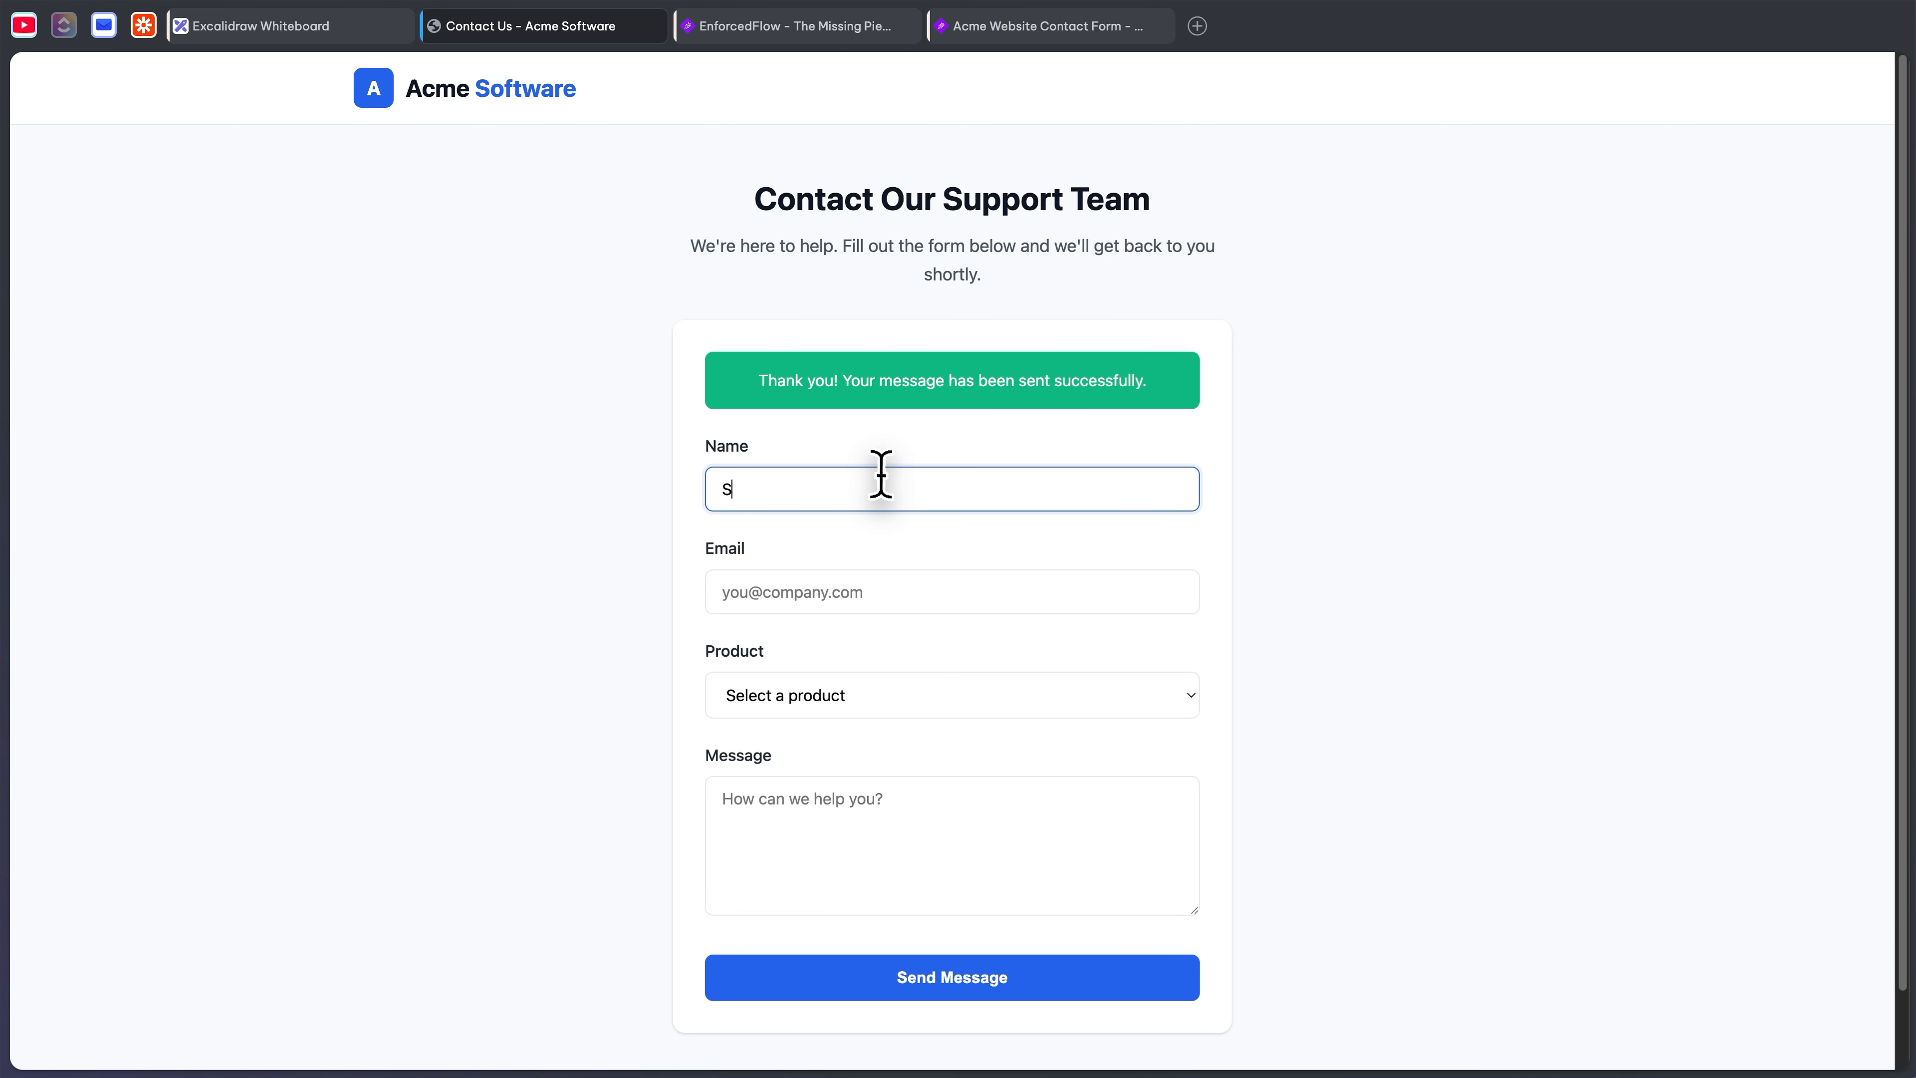
{"action": "key", "text": "Tab"}
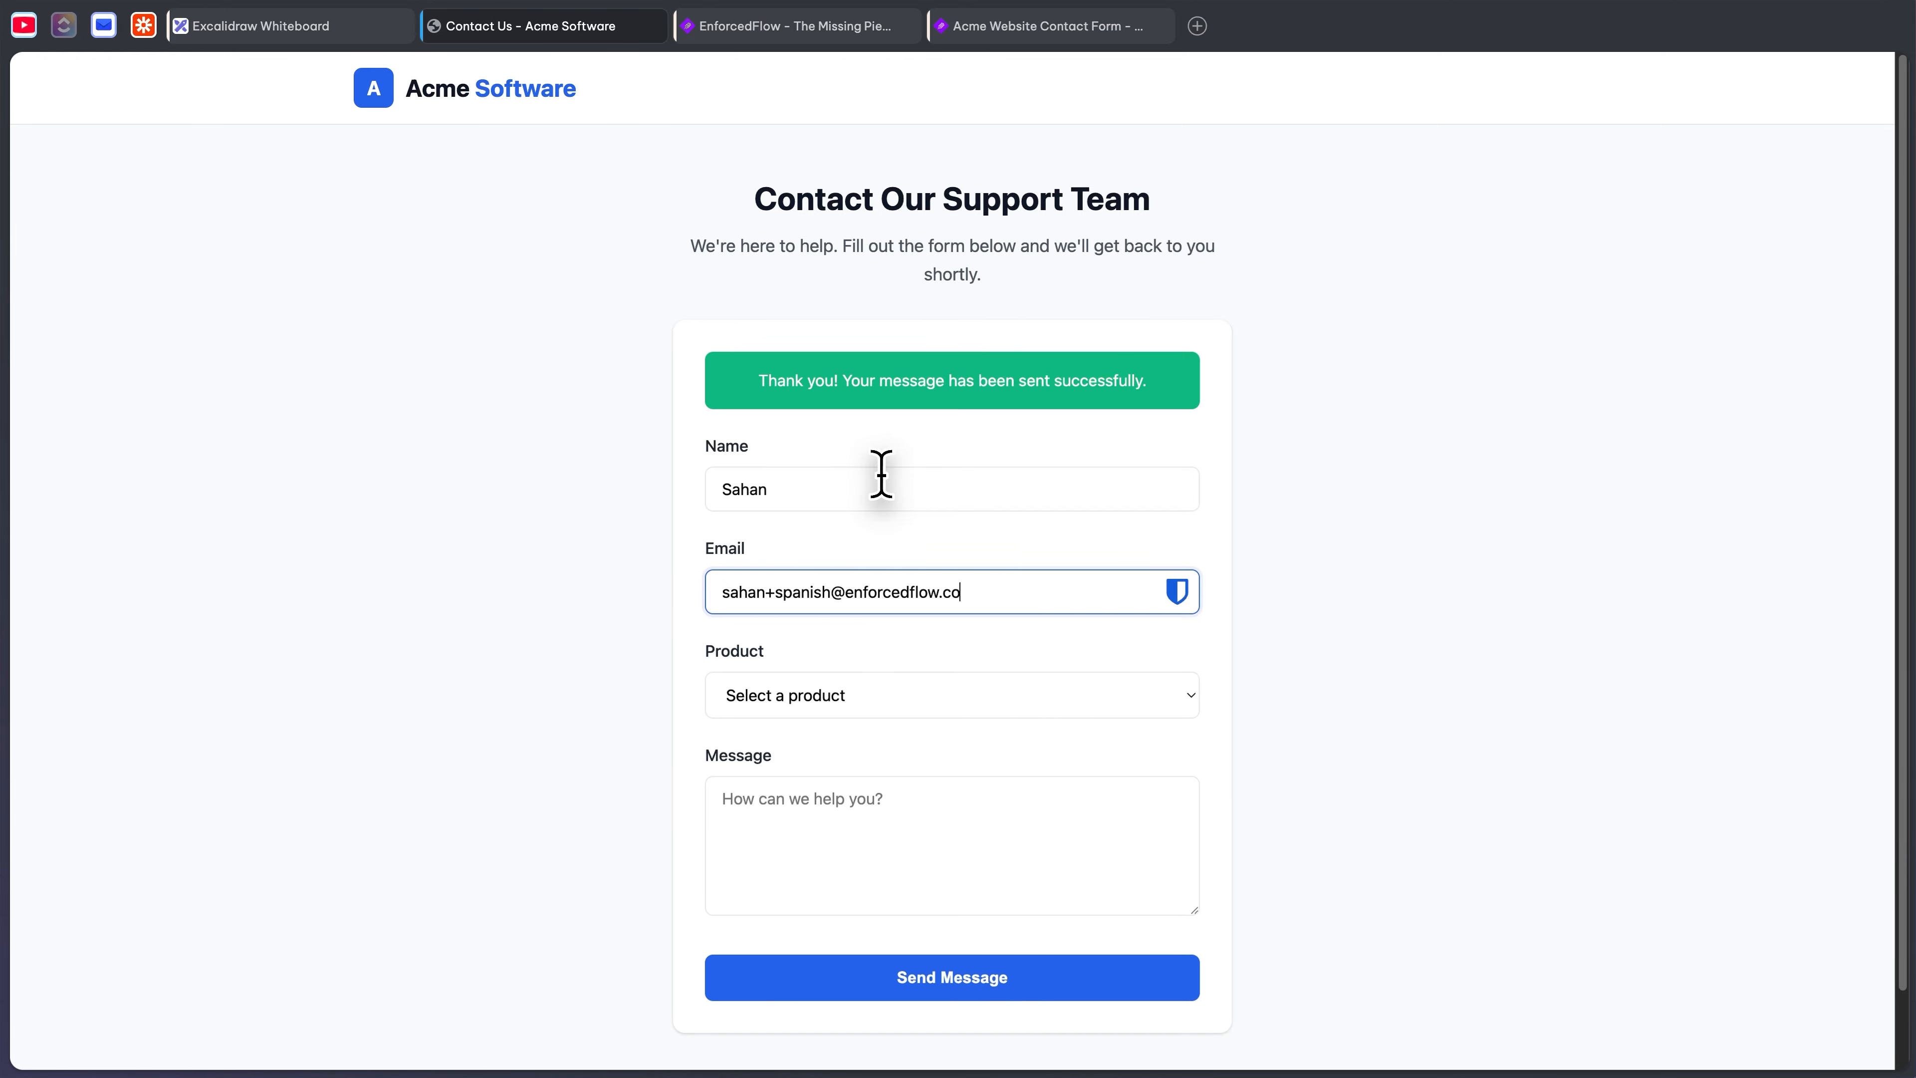
{"action": "left_click", "coordinate": [1023, 31]}
{"action": "left_click", "coordinate": [1465, 559]}
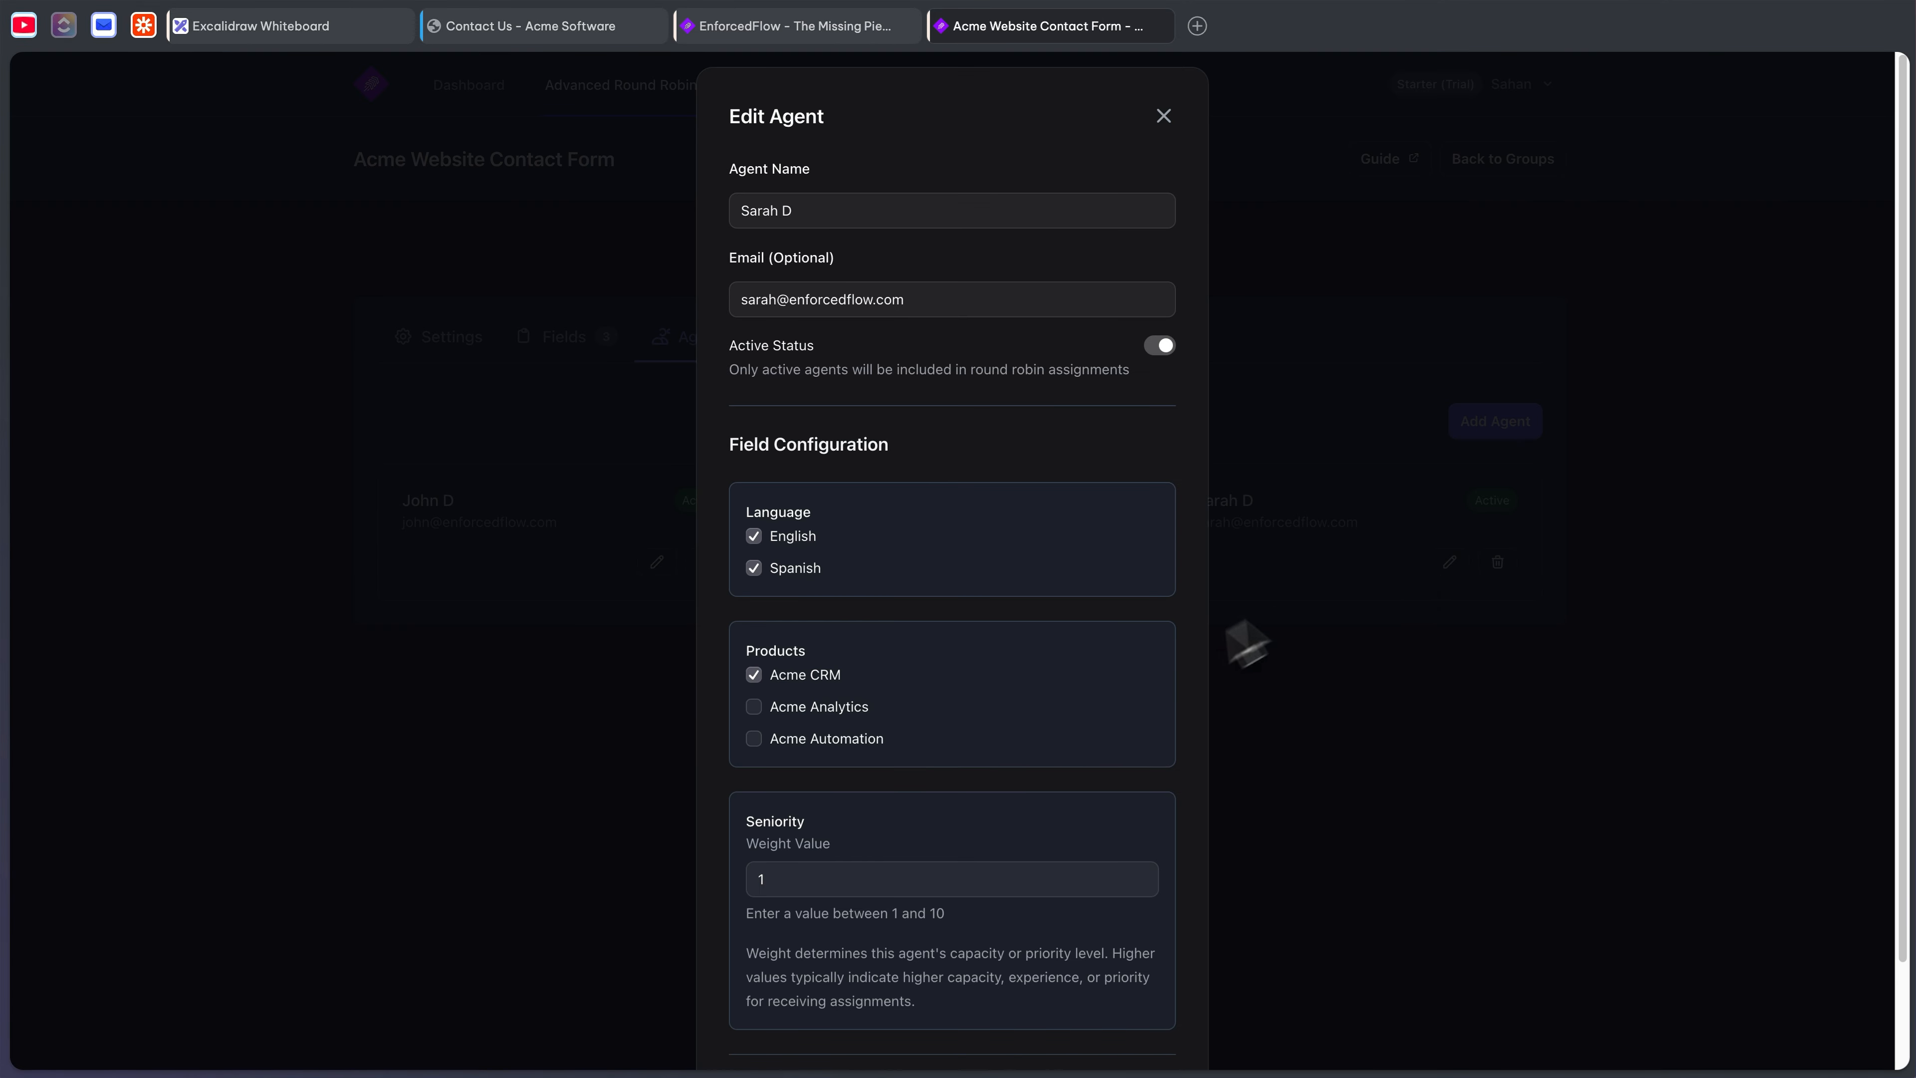
{"action": "left_click", "coordinate": [620, 661]}
{"action": "left_click", "coordinate": [528, 25]}
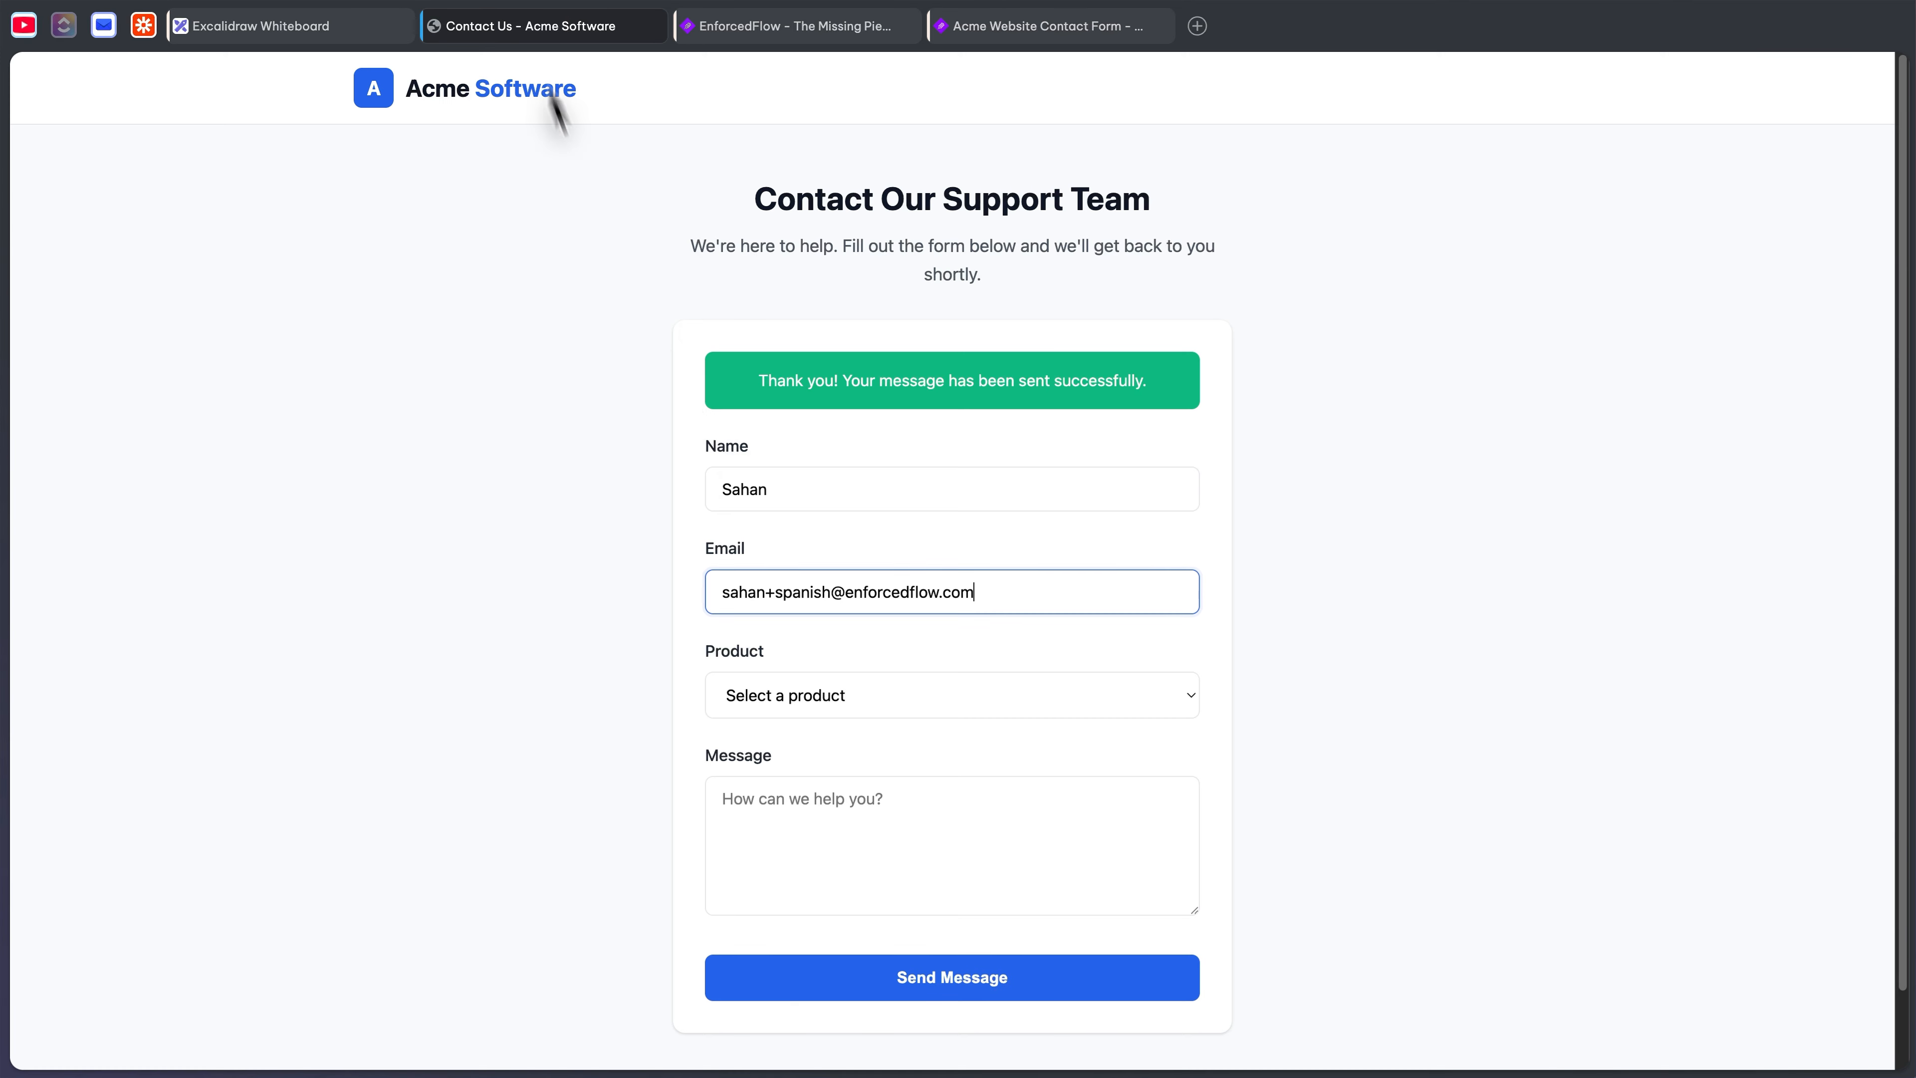
- Choose Acme CRM as the product, write the Spanish message and send the form
{"action": "left_click", "coordinate": [845, 708]}
{"action": "left_click", "coordinate": [839, 725]}
{"action": "left_click", "coordinate": [893, 837]}
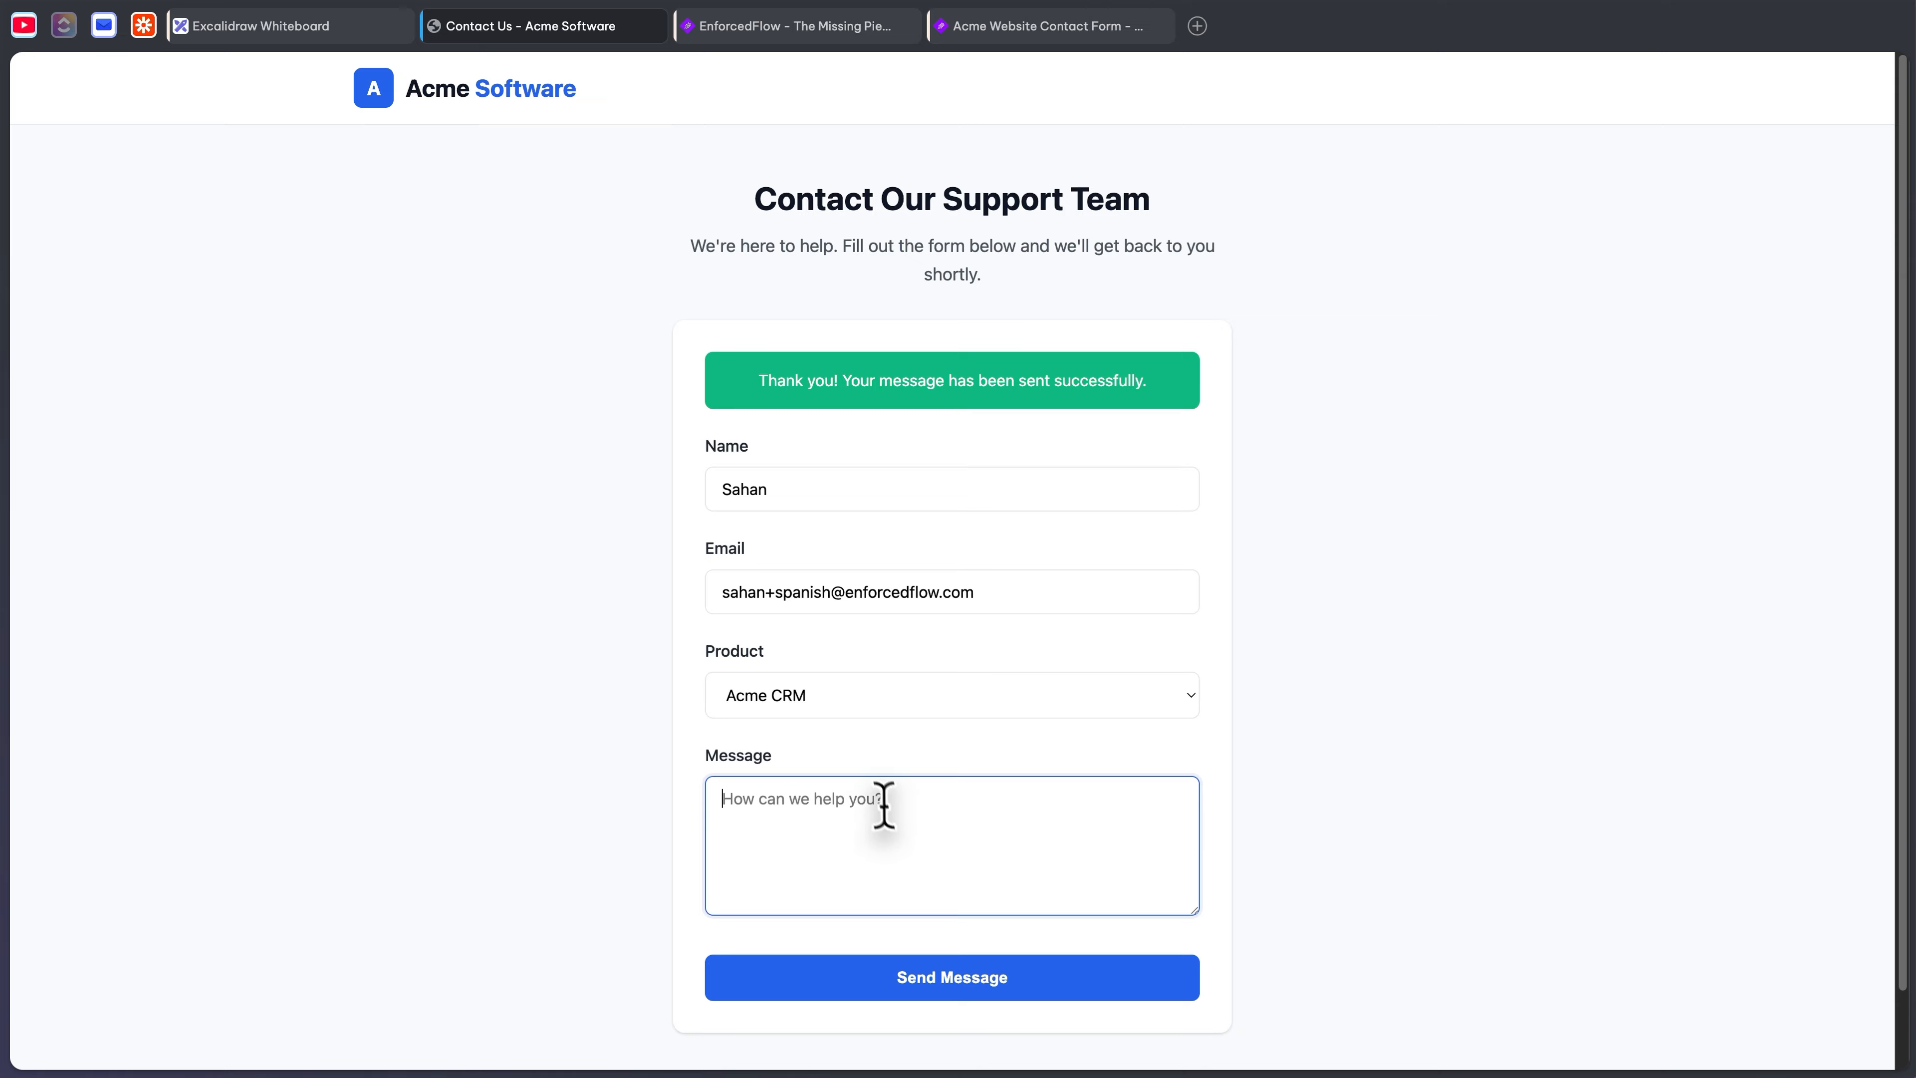
{"action": "scroll", "coordinate": [902, 826], "scroll_direction": "down", "scroll_amount": 1}
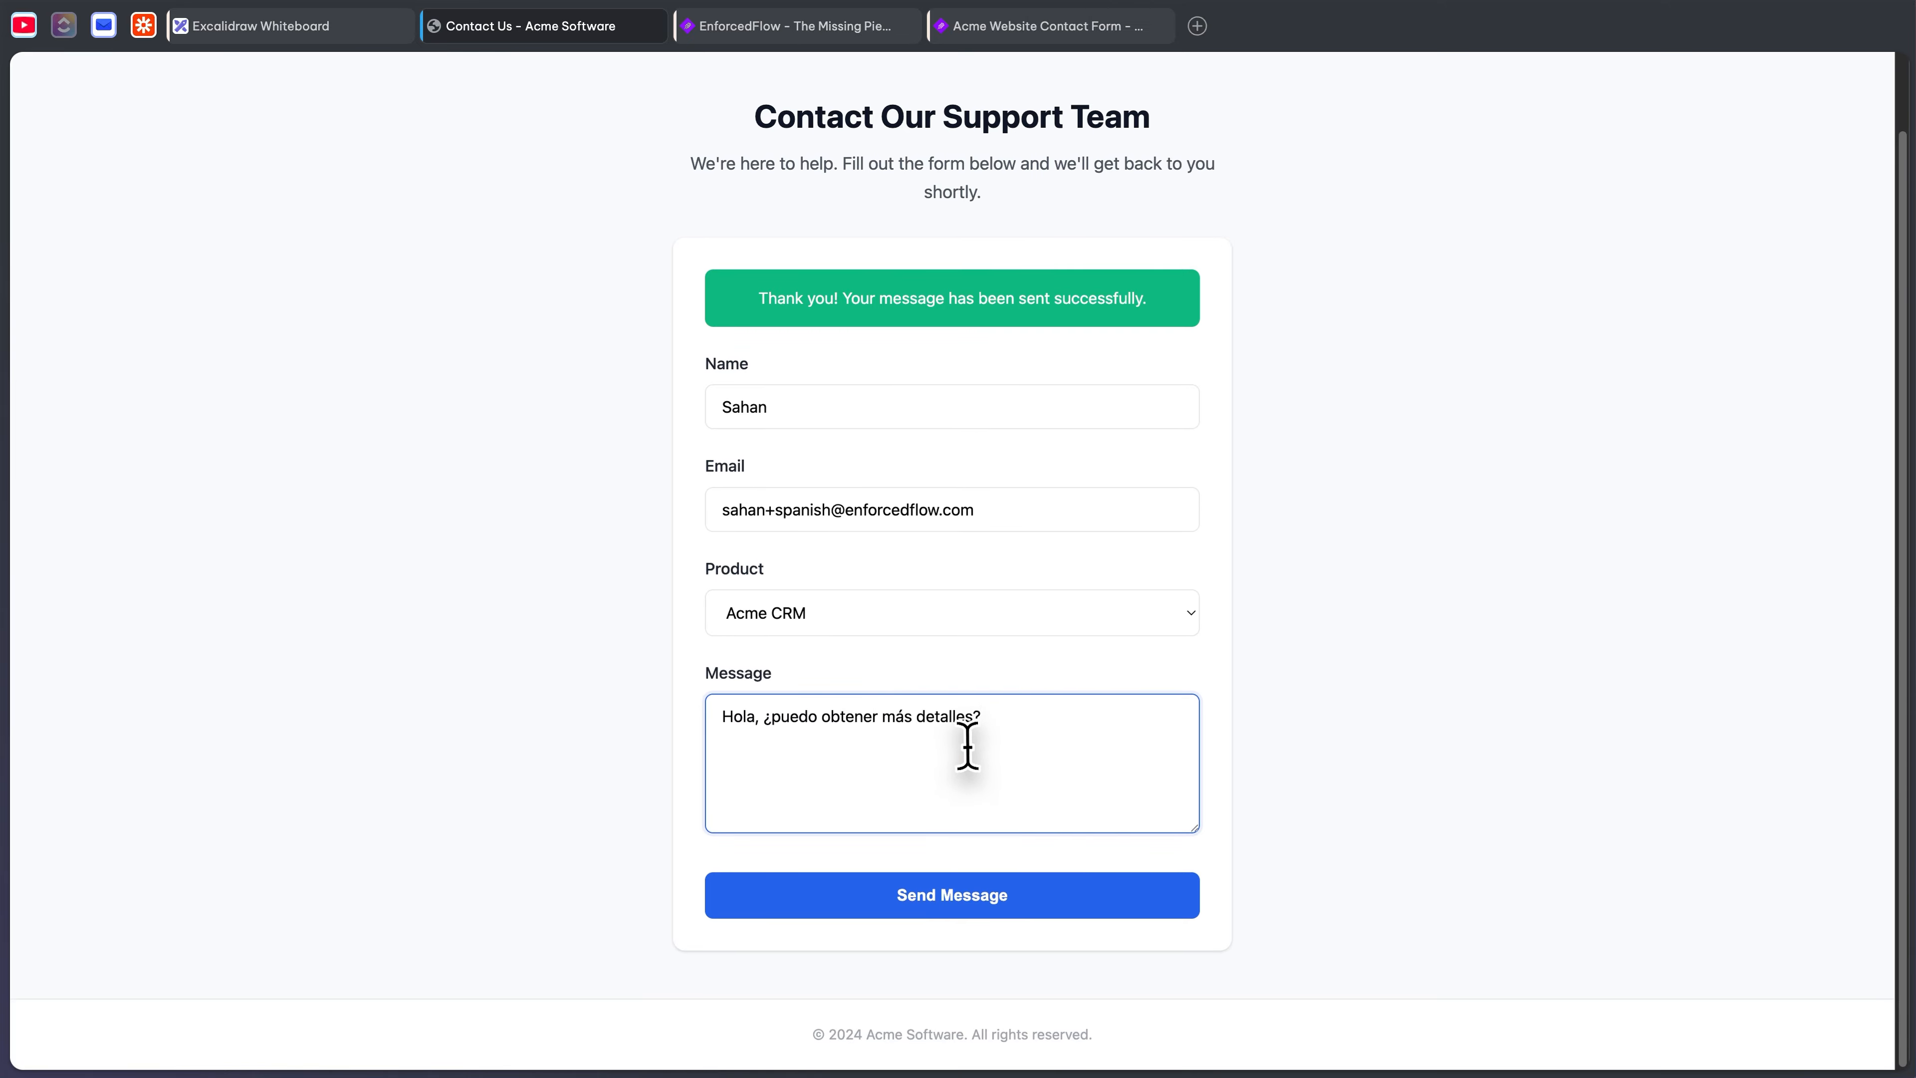
{"action": "left_click_drag", "start_coordinate": [1004, 725], "coordinate": [702, 702]}
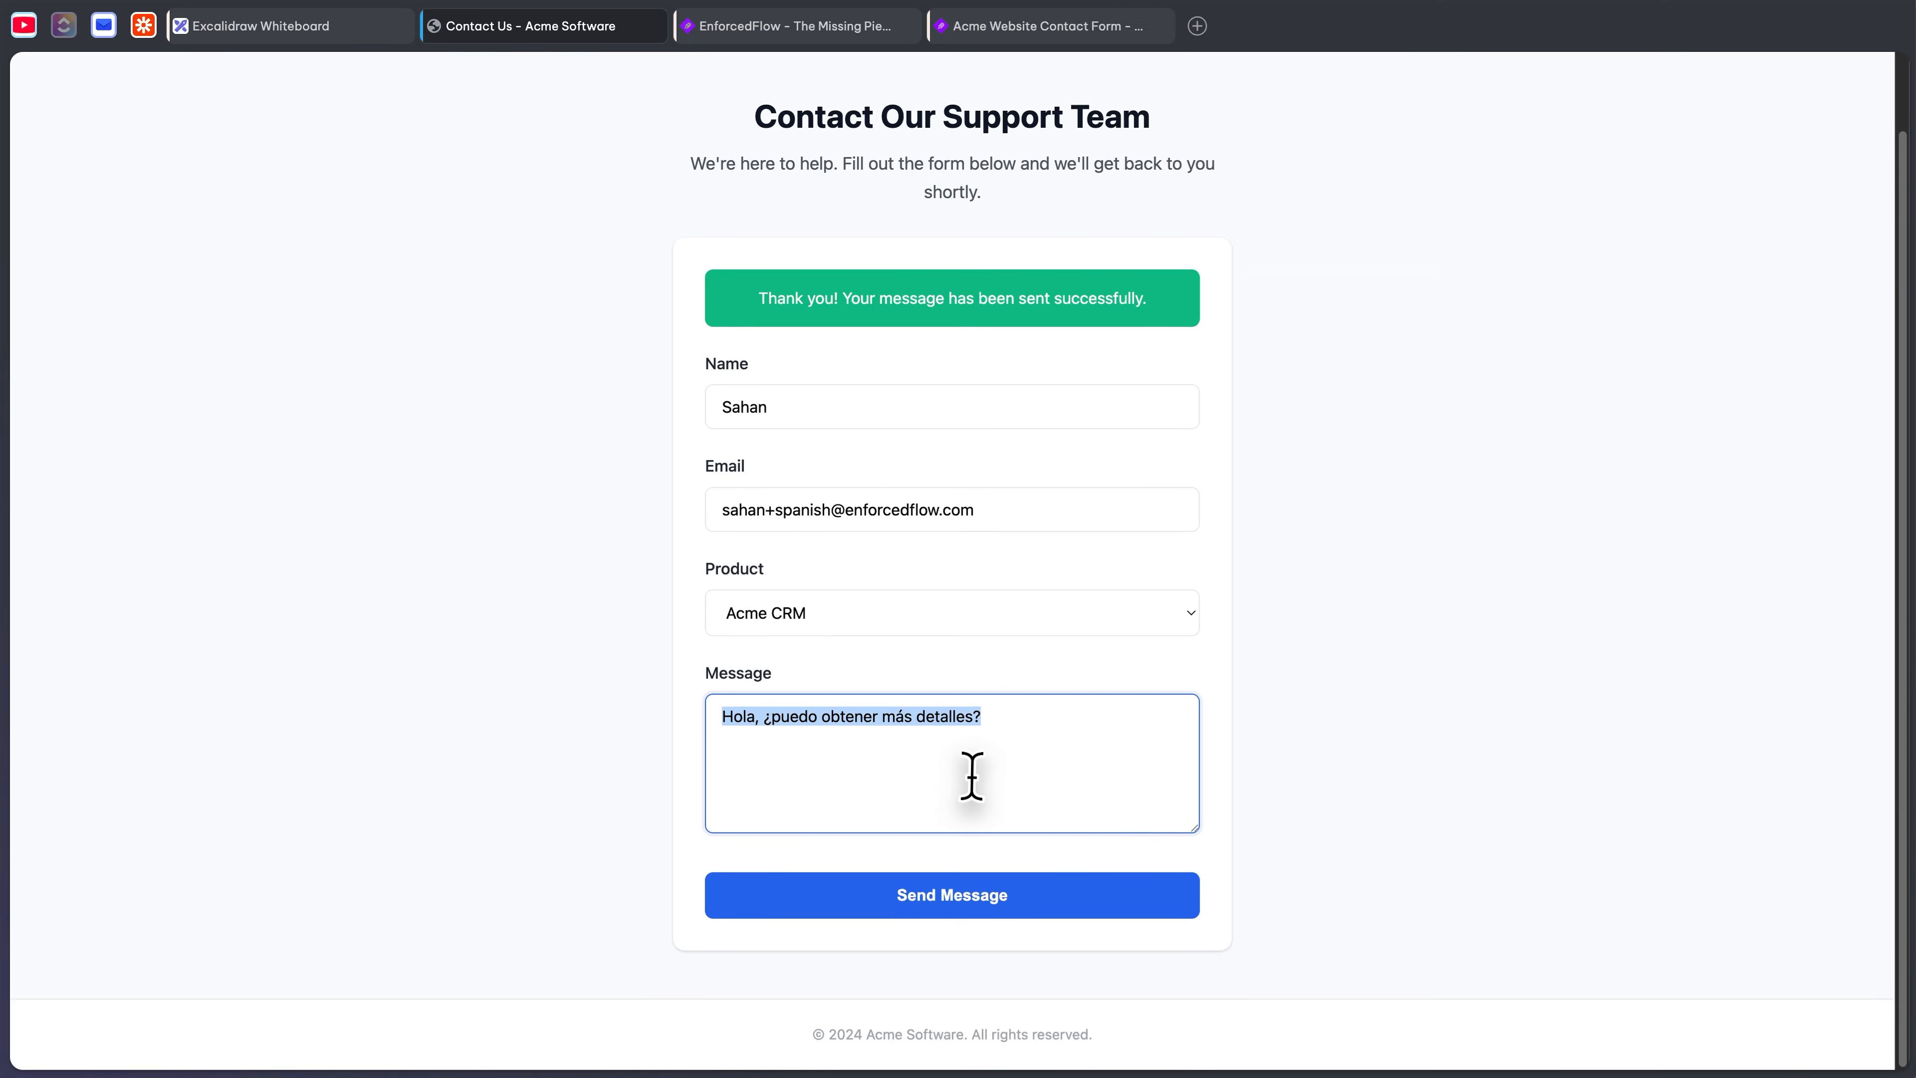
{"action": "left_click", "coordinate": [1424, 719]}
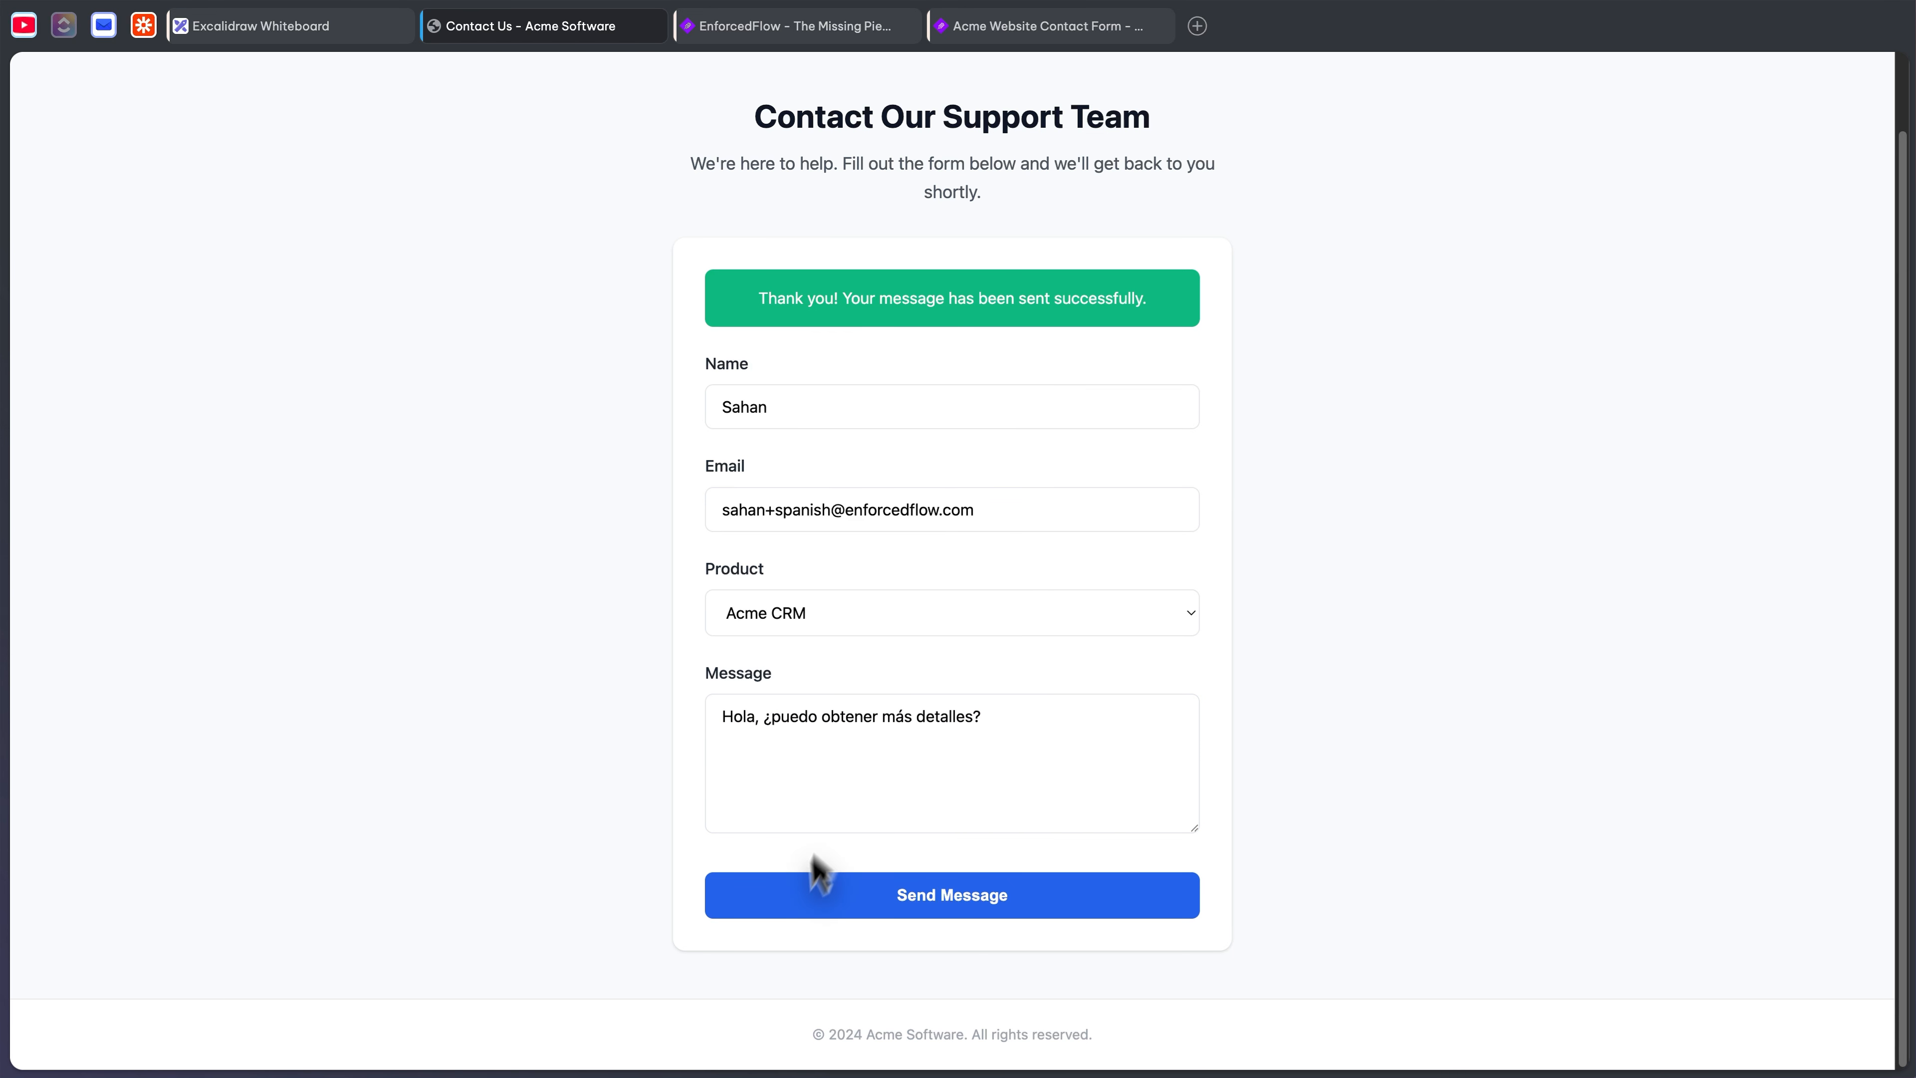
{"action": "left_click", "coordinate": [929, 906]}
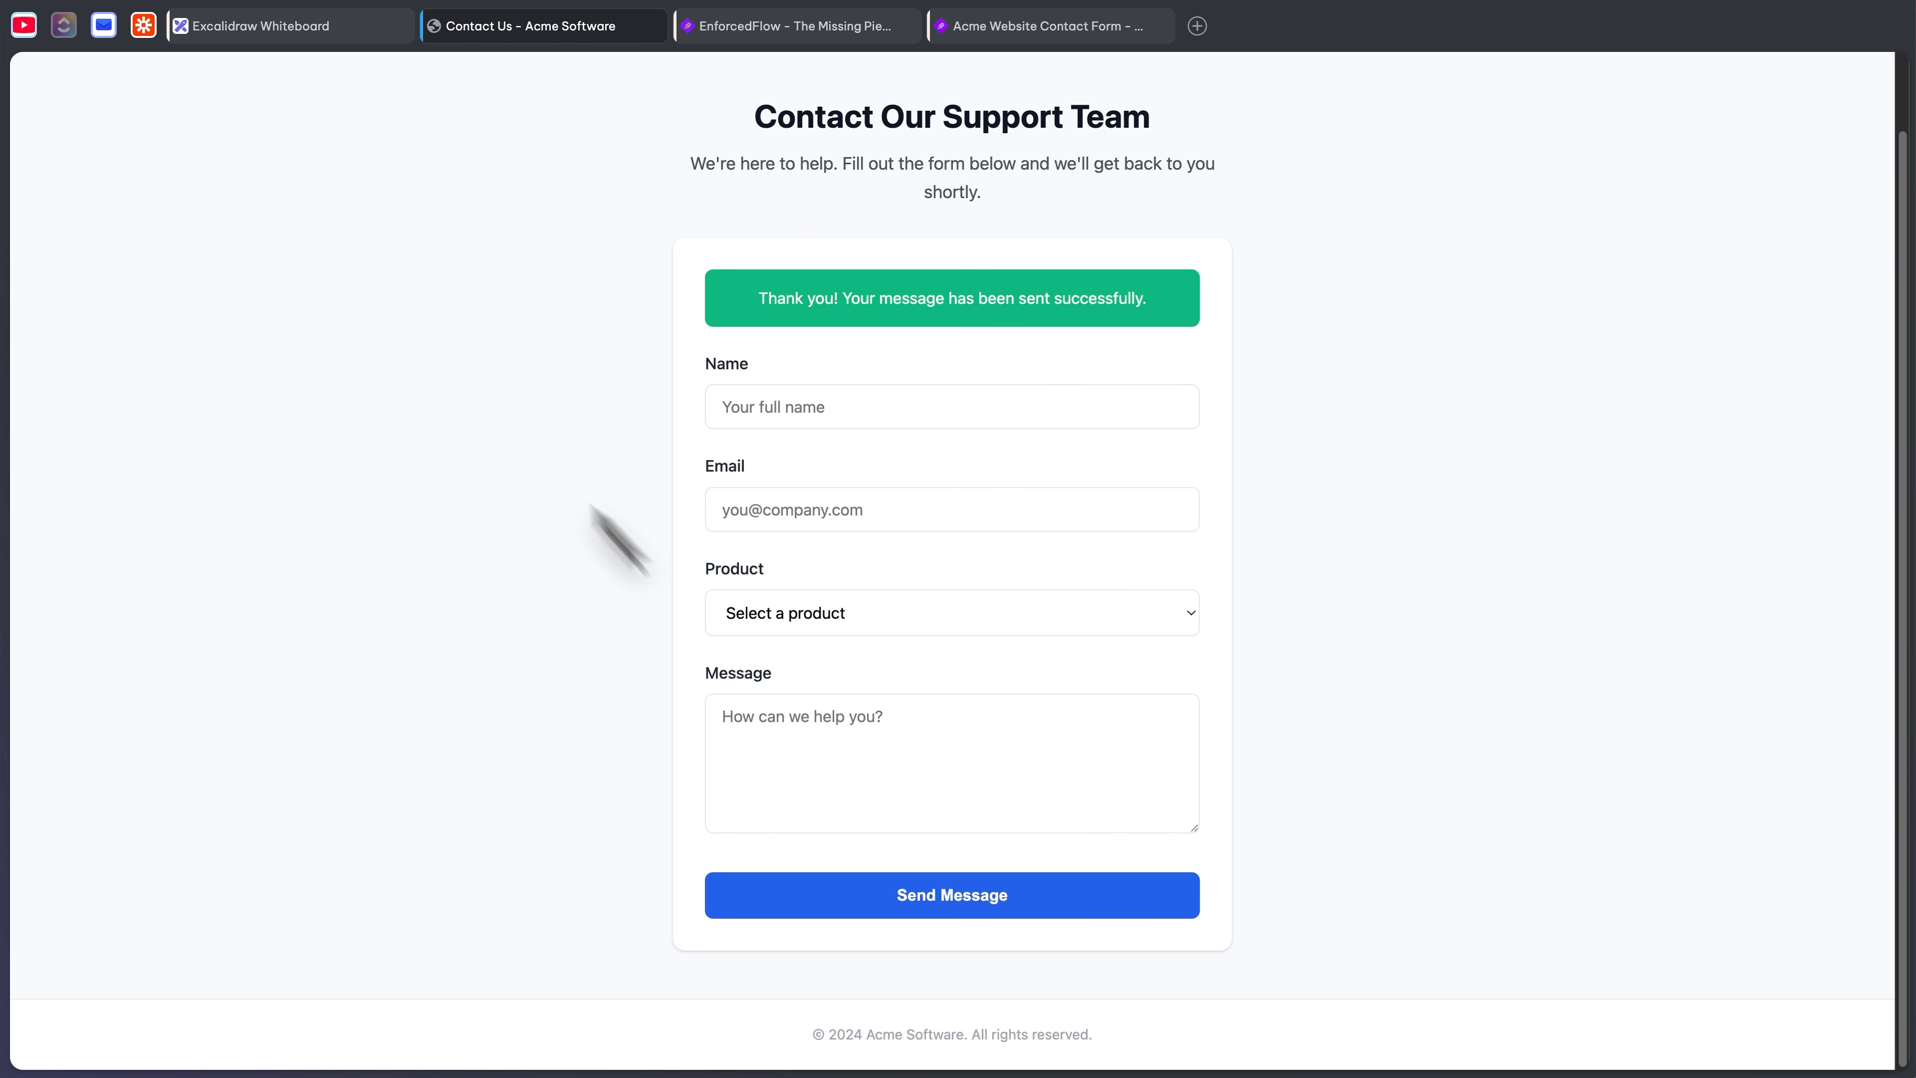
{"action": "left_click", "coordinate": [105, 25]}
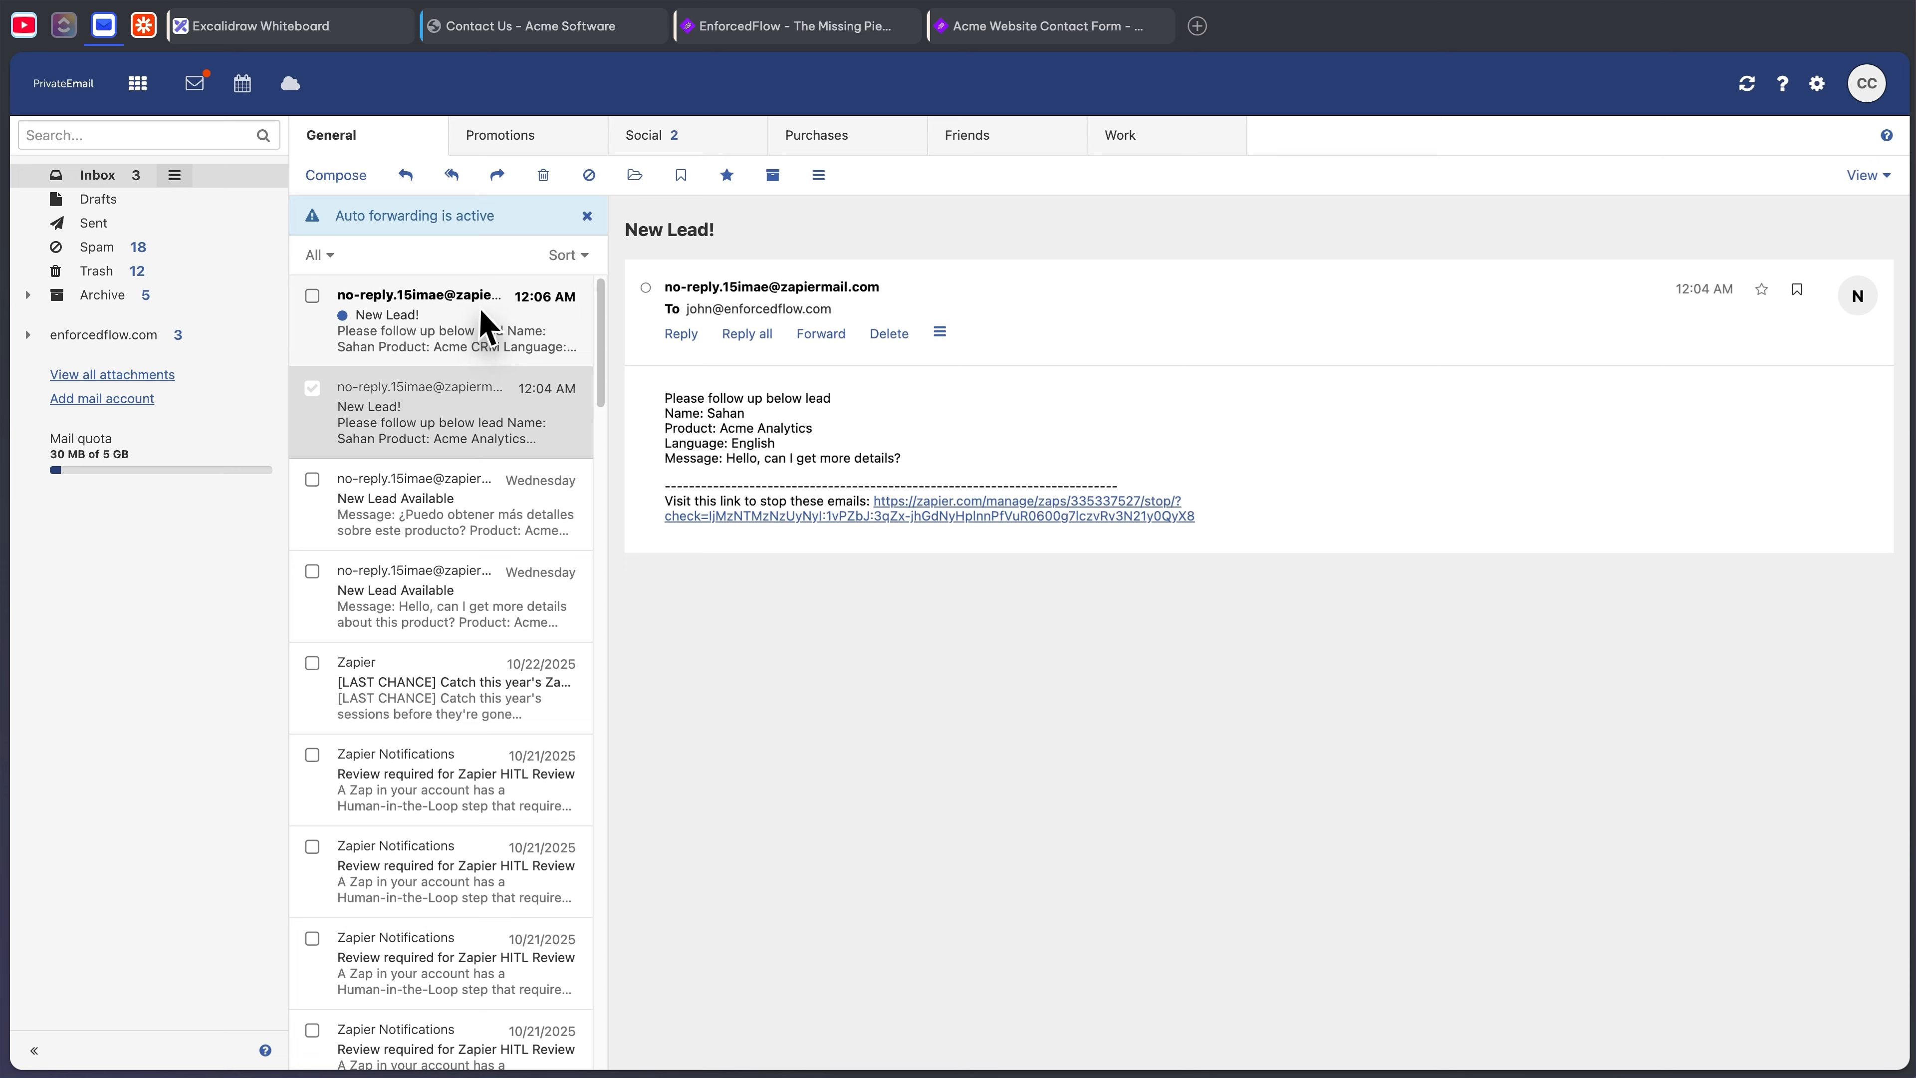
- Read the new Acme CRM lead email, highlighting its product, Name line and the word 'puedo'
{"action": "left_click", "coordinate": [475, 329]}
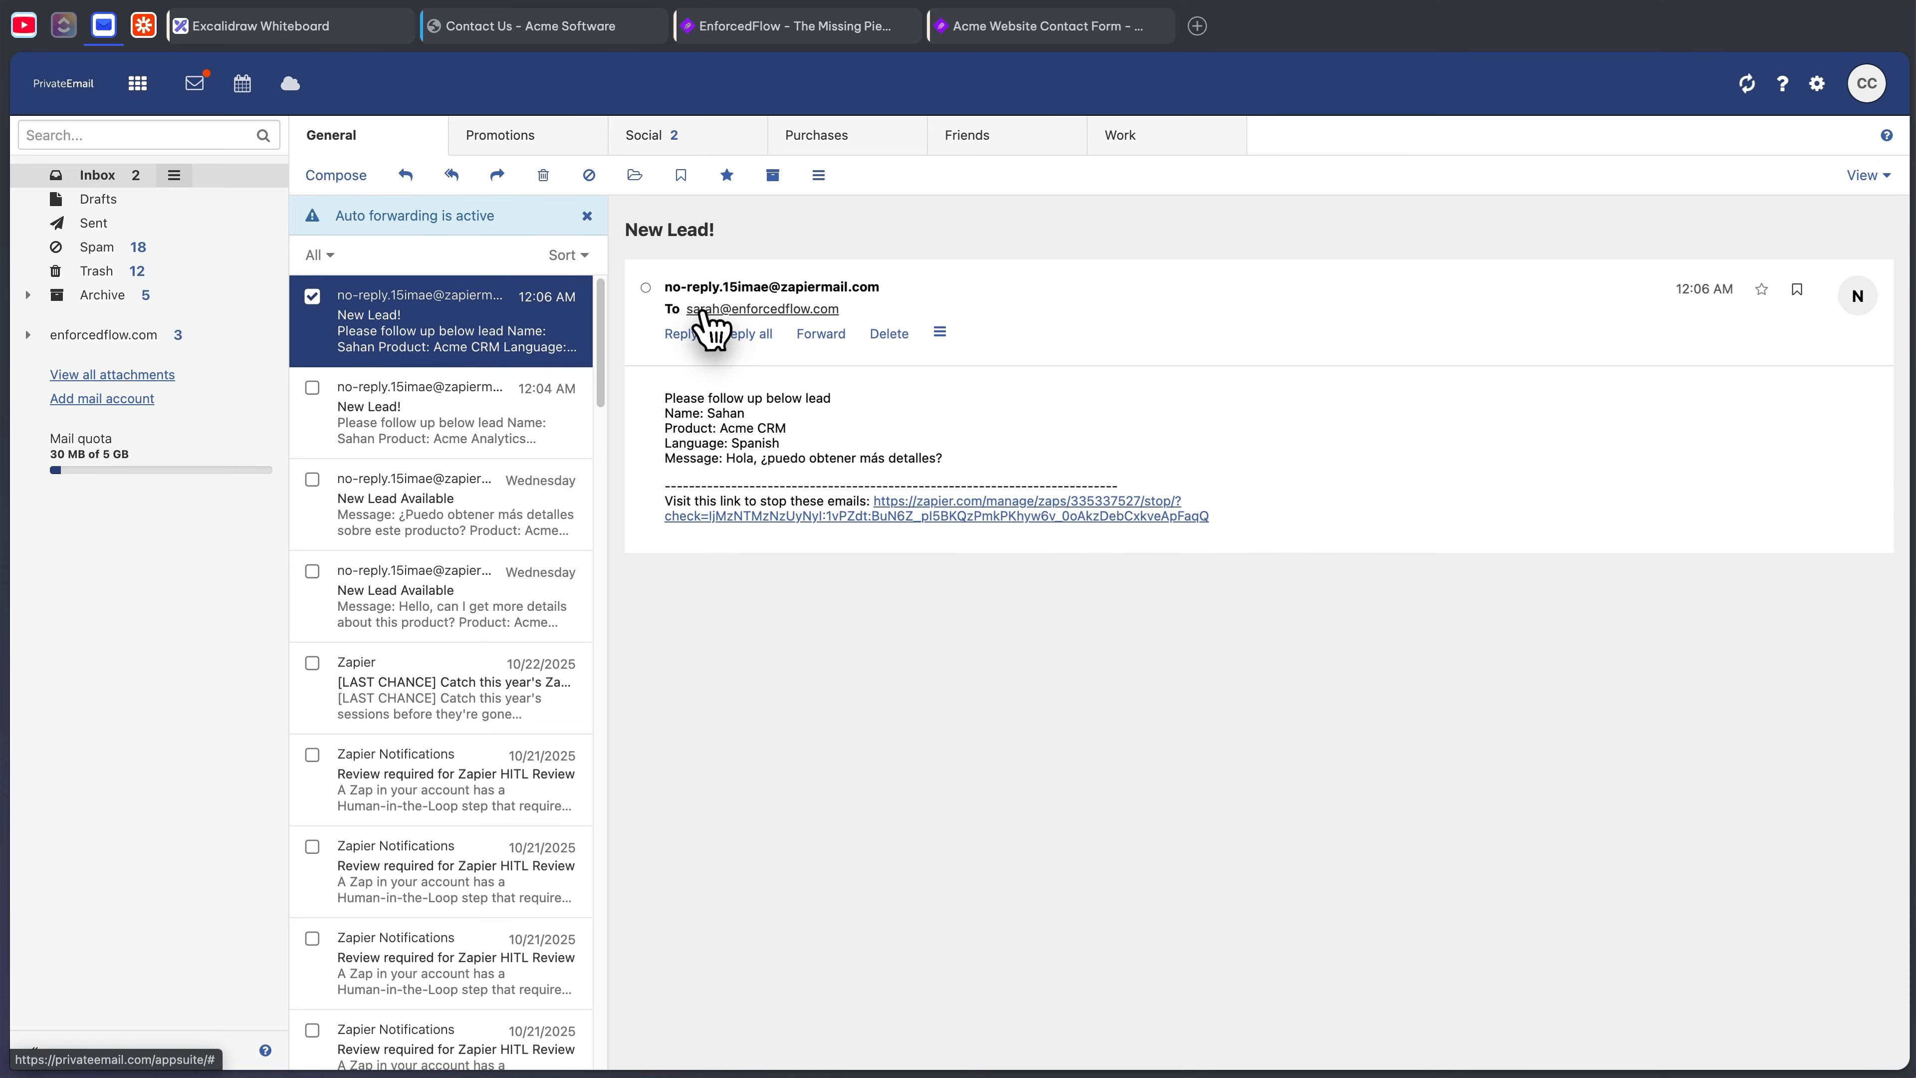
{"action": "double_click", "coordinate": [718, 425]}
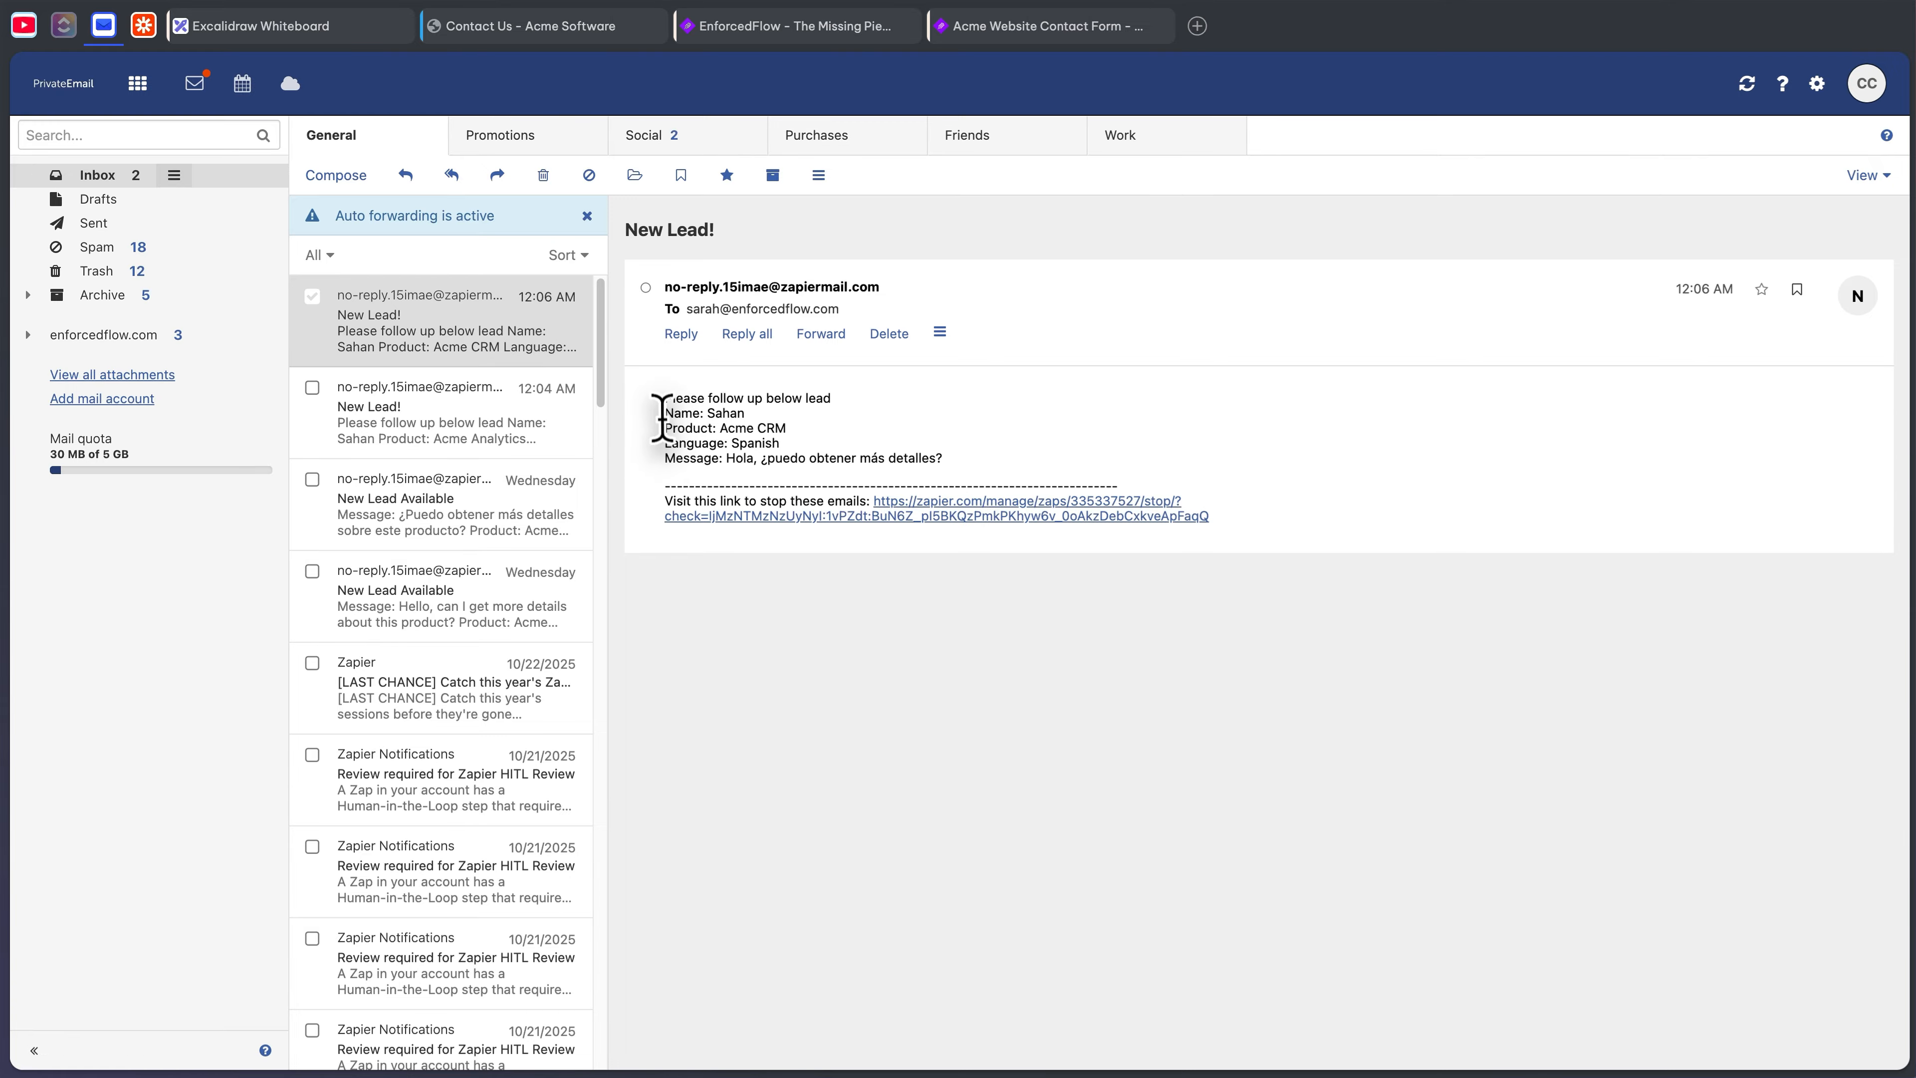
{"action": "triple_click", "coordinate": [686, 417]}
{"action": "double_click", "coordinate": [794, 461]}
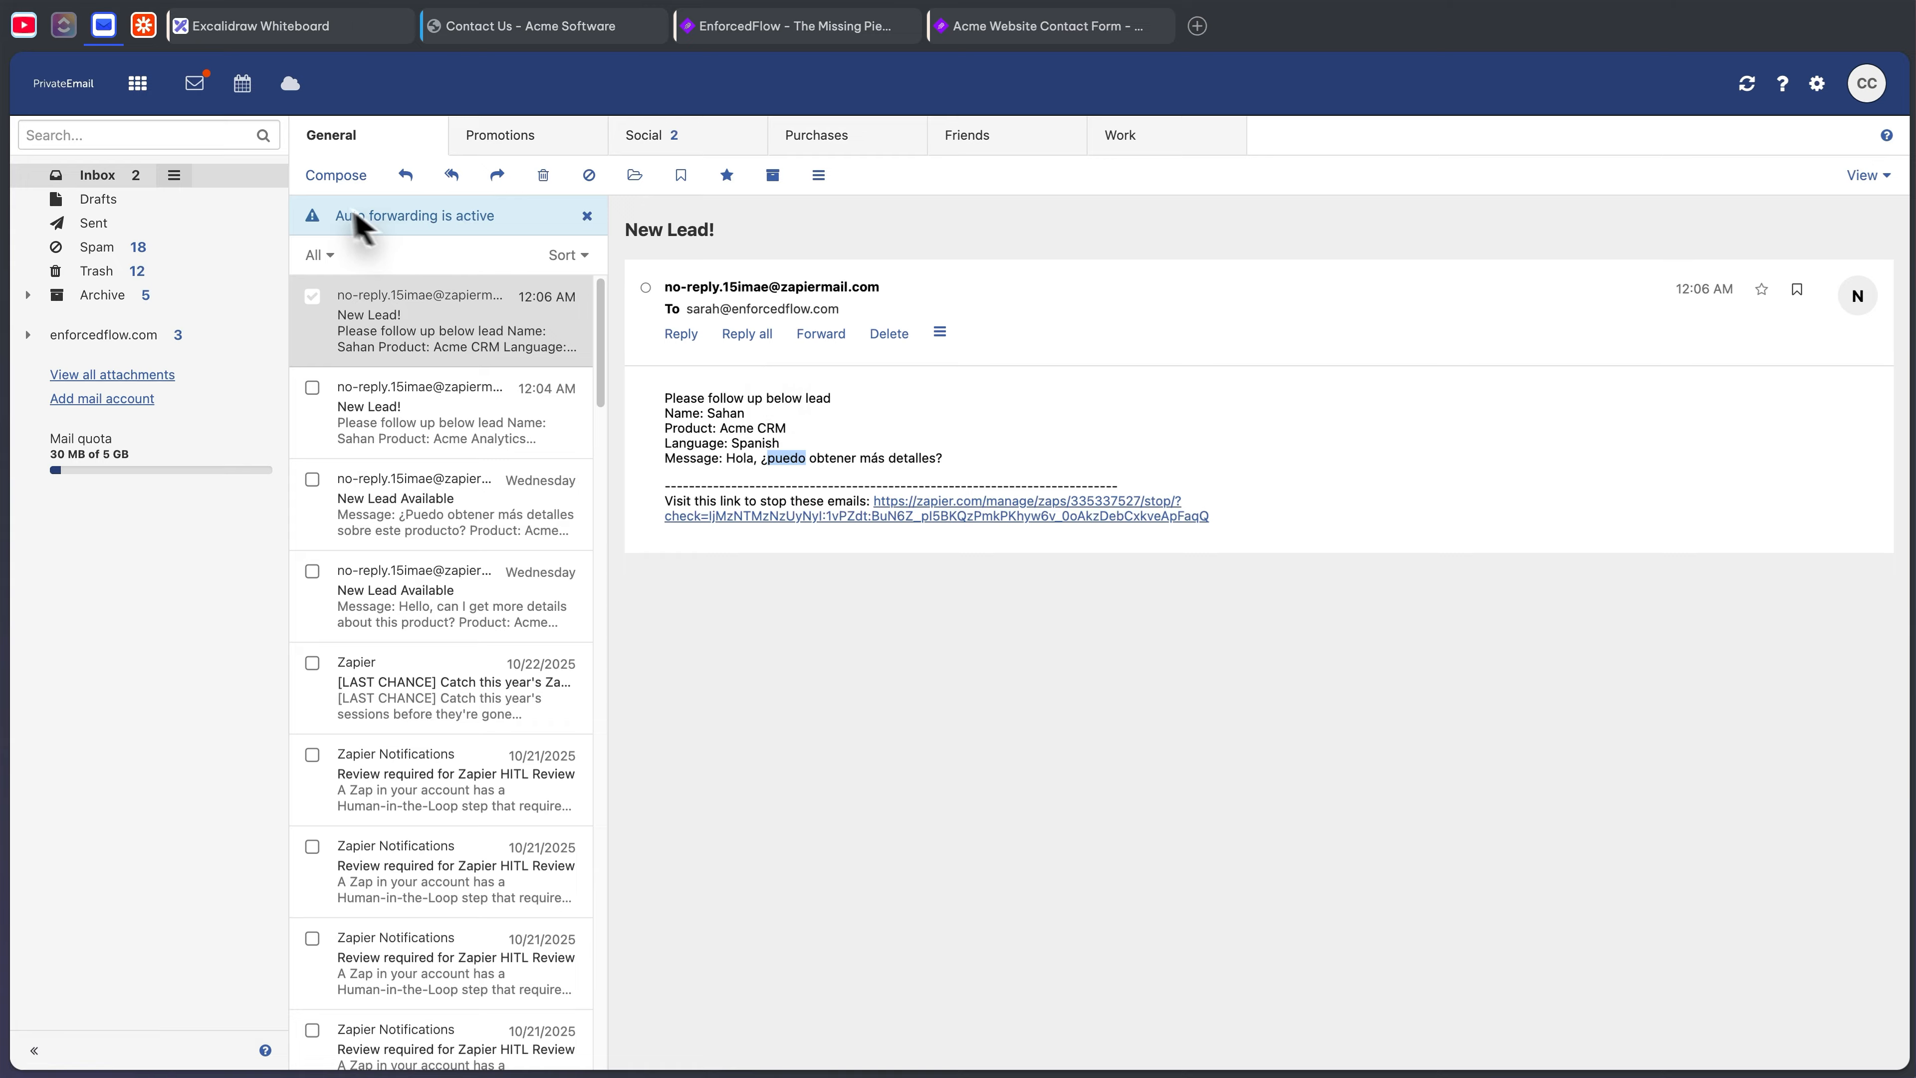
{"action": "left_click", "coordinate": [145, 26]}
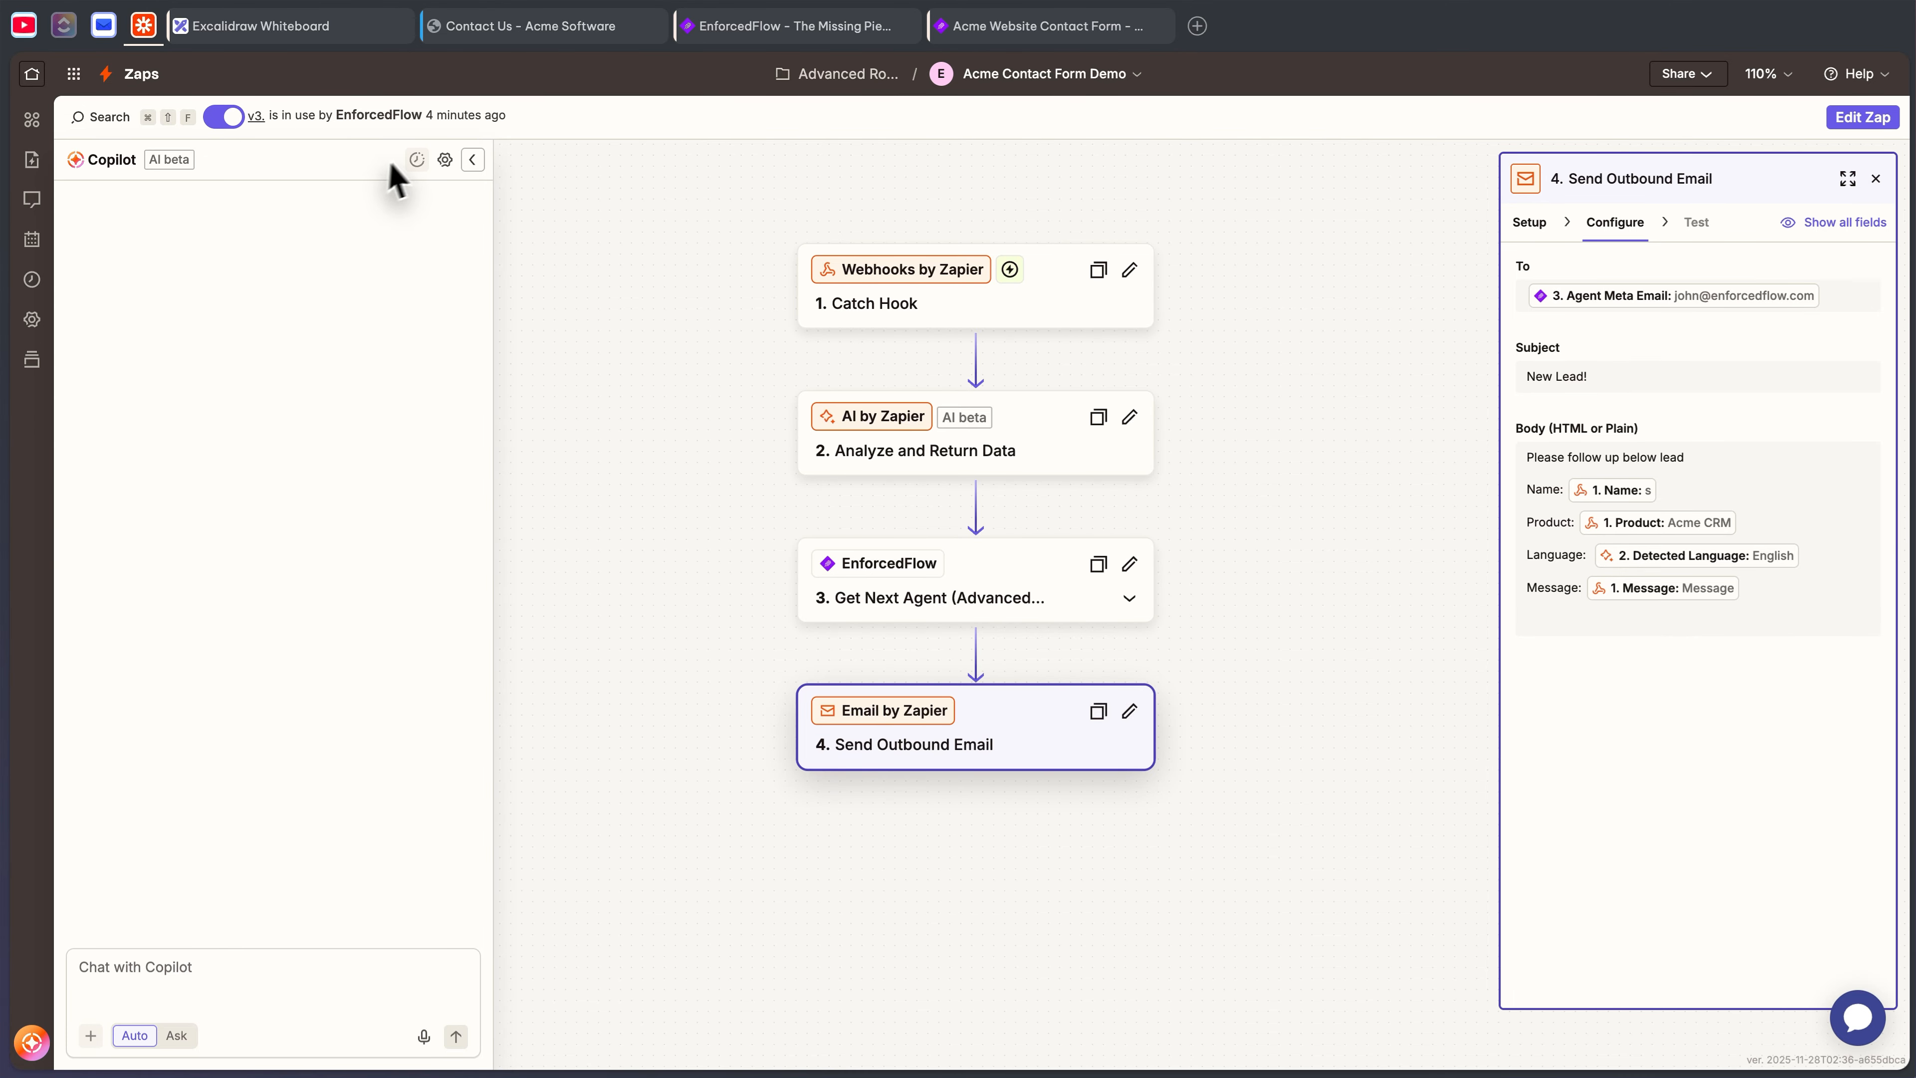
- Collapse Copilot, edit the Zap, and open the Nov 30 18:06 run from refreshed run history
{"action": "left_click", "coordinate": [473, 159]}
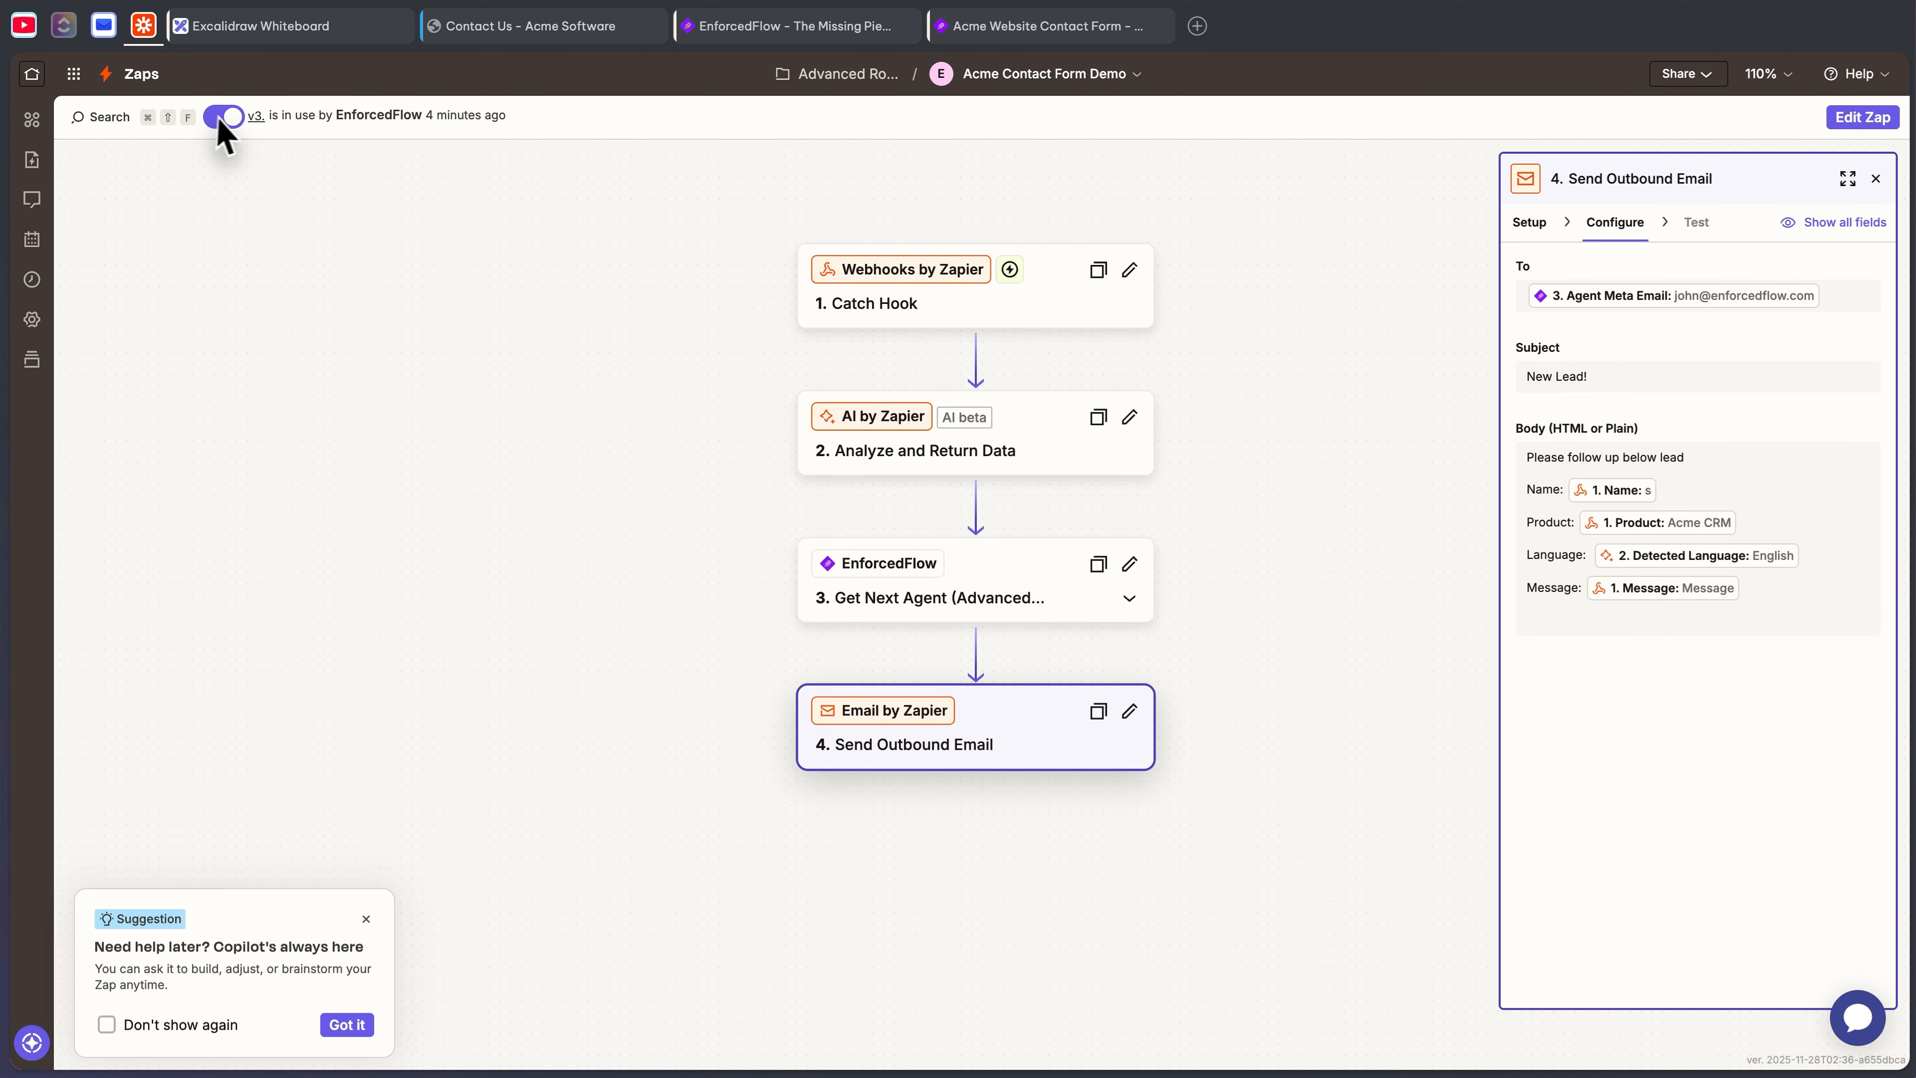
{"action": "left_click", "coordinate": [1863, 119]}
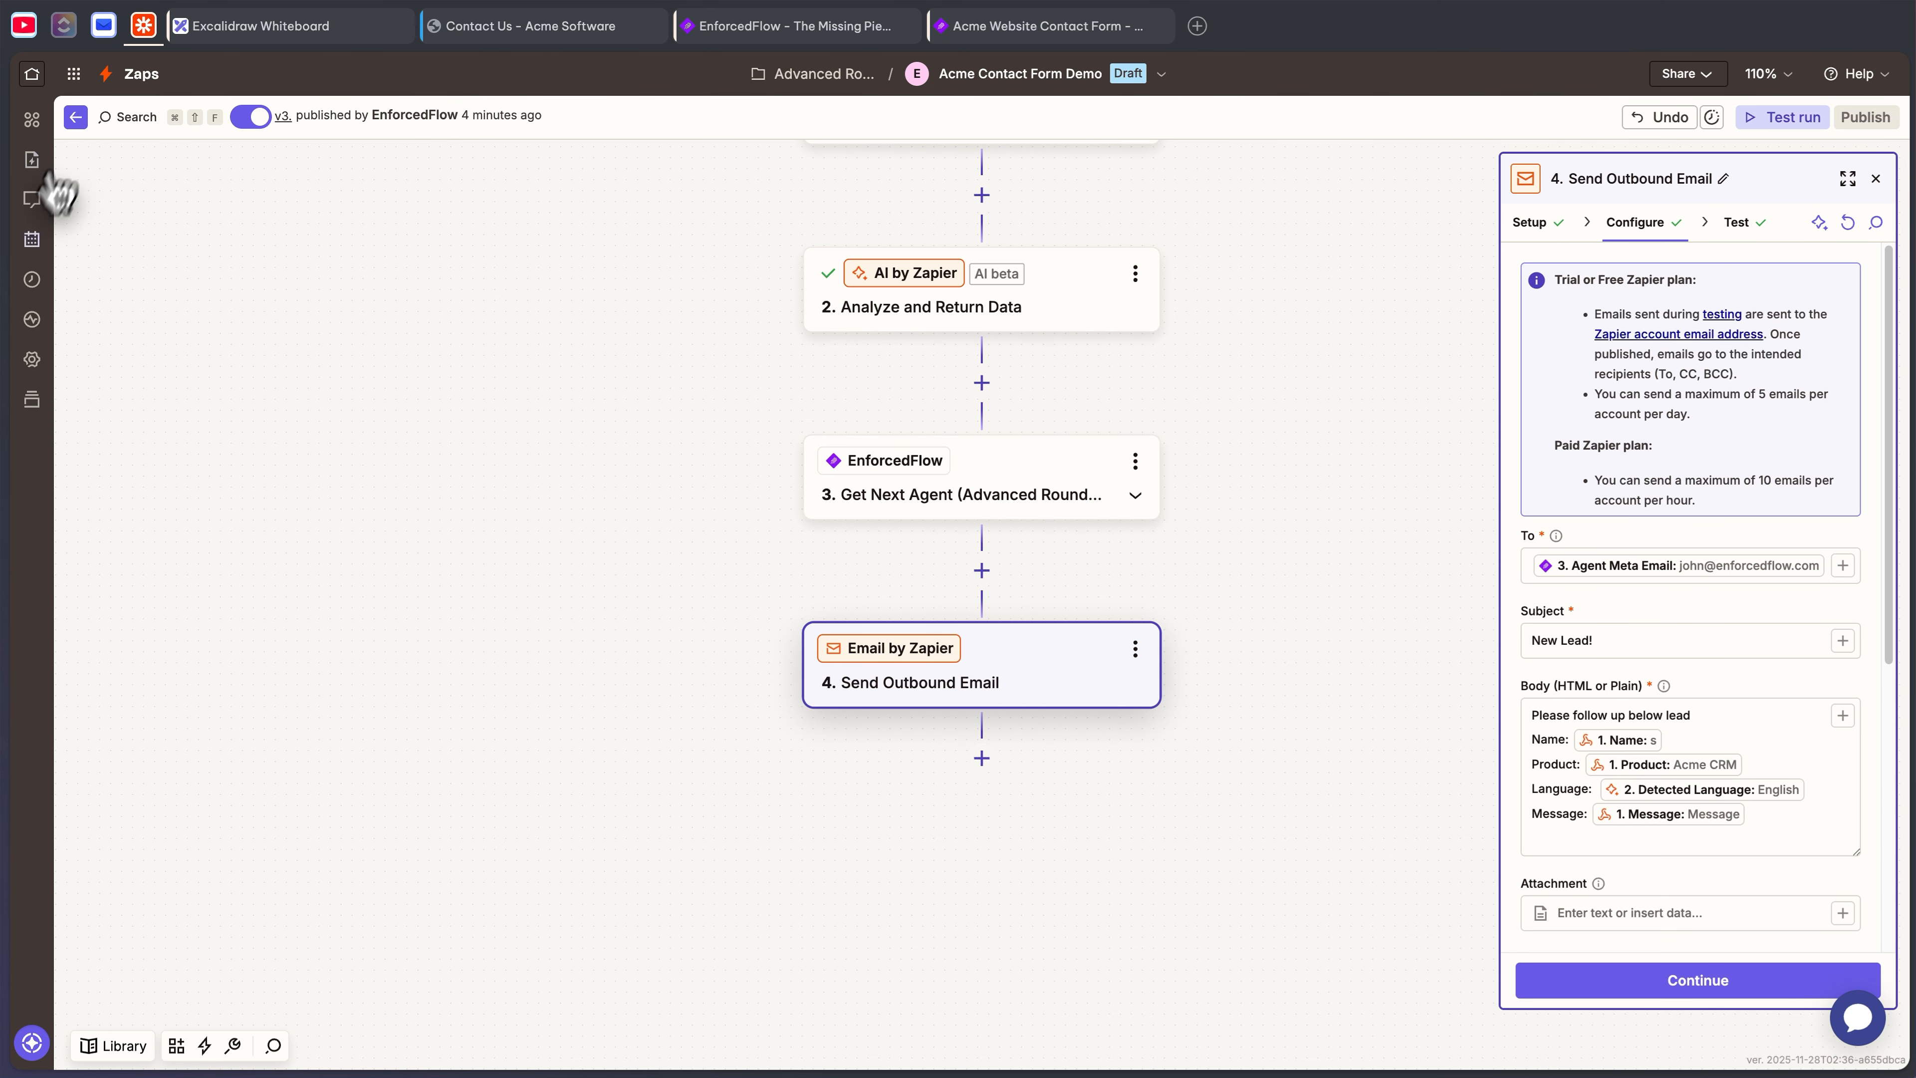
{"action": "left_click", "coordinate": [31, 279]}
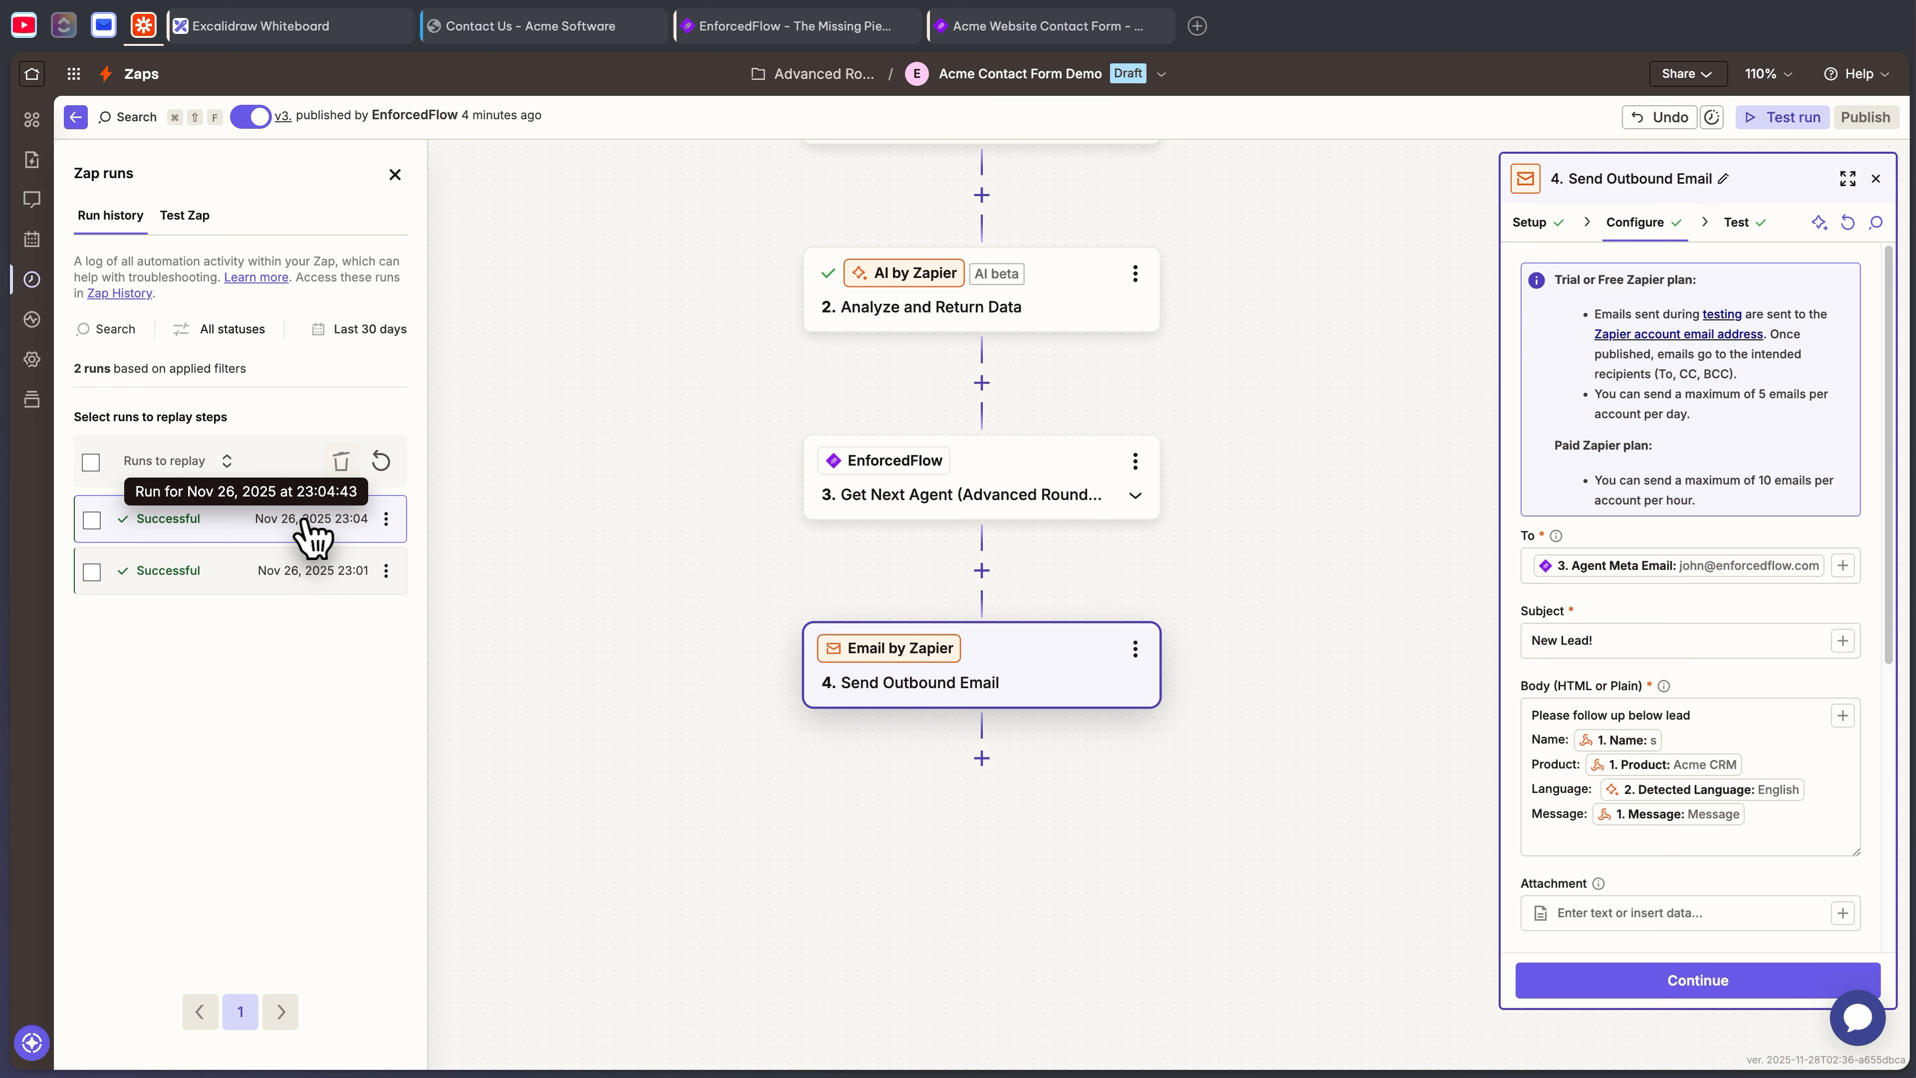
{"action": "left_click", "coordinate": [381, 461]}
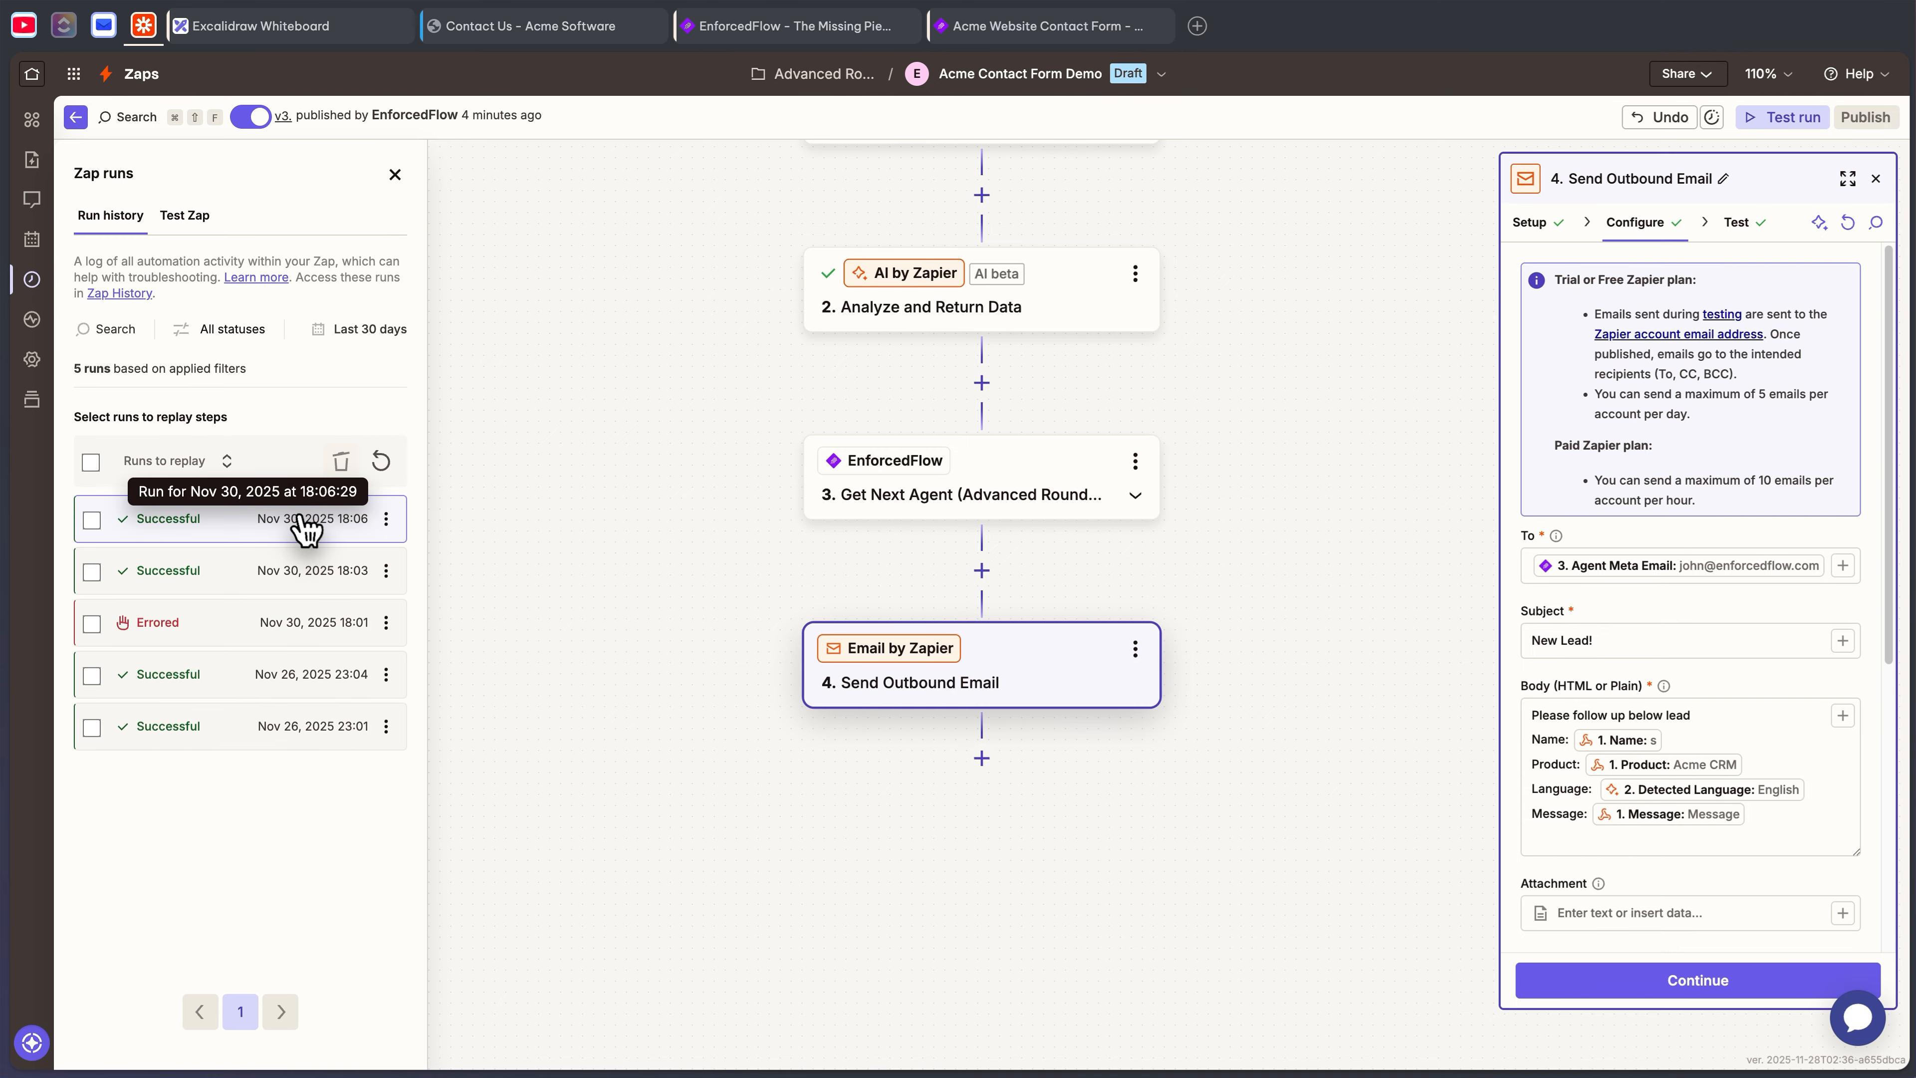
{"action": "left_click", "coordinate": [306, 521]}
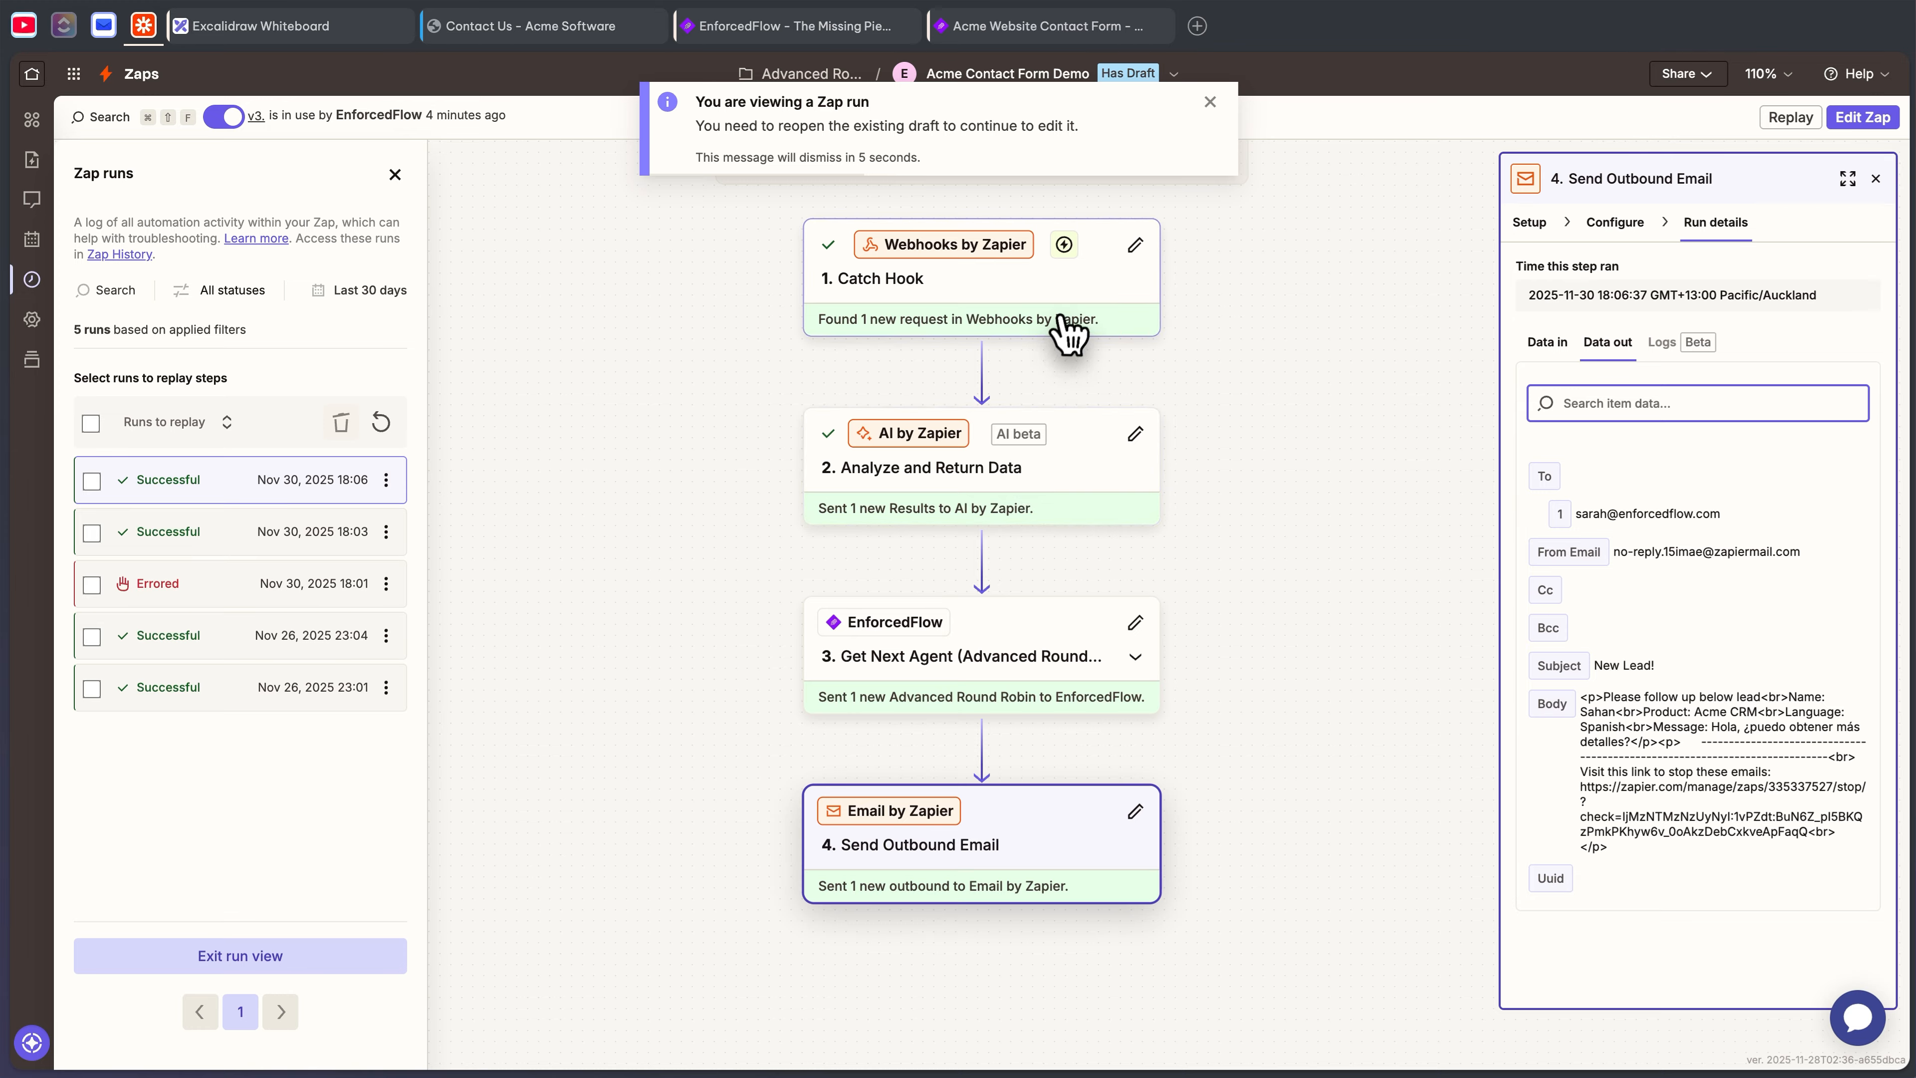
- Inspect the Catch Hook lead details and the Analyze and Return Data language results
{"action": "left_click", "coordinate": [1106, 321]}
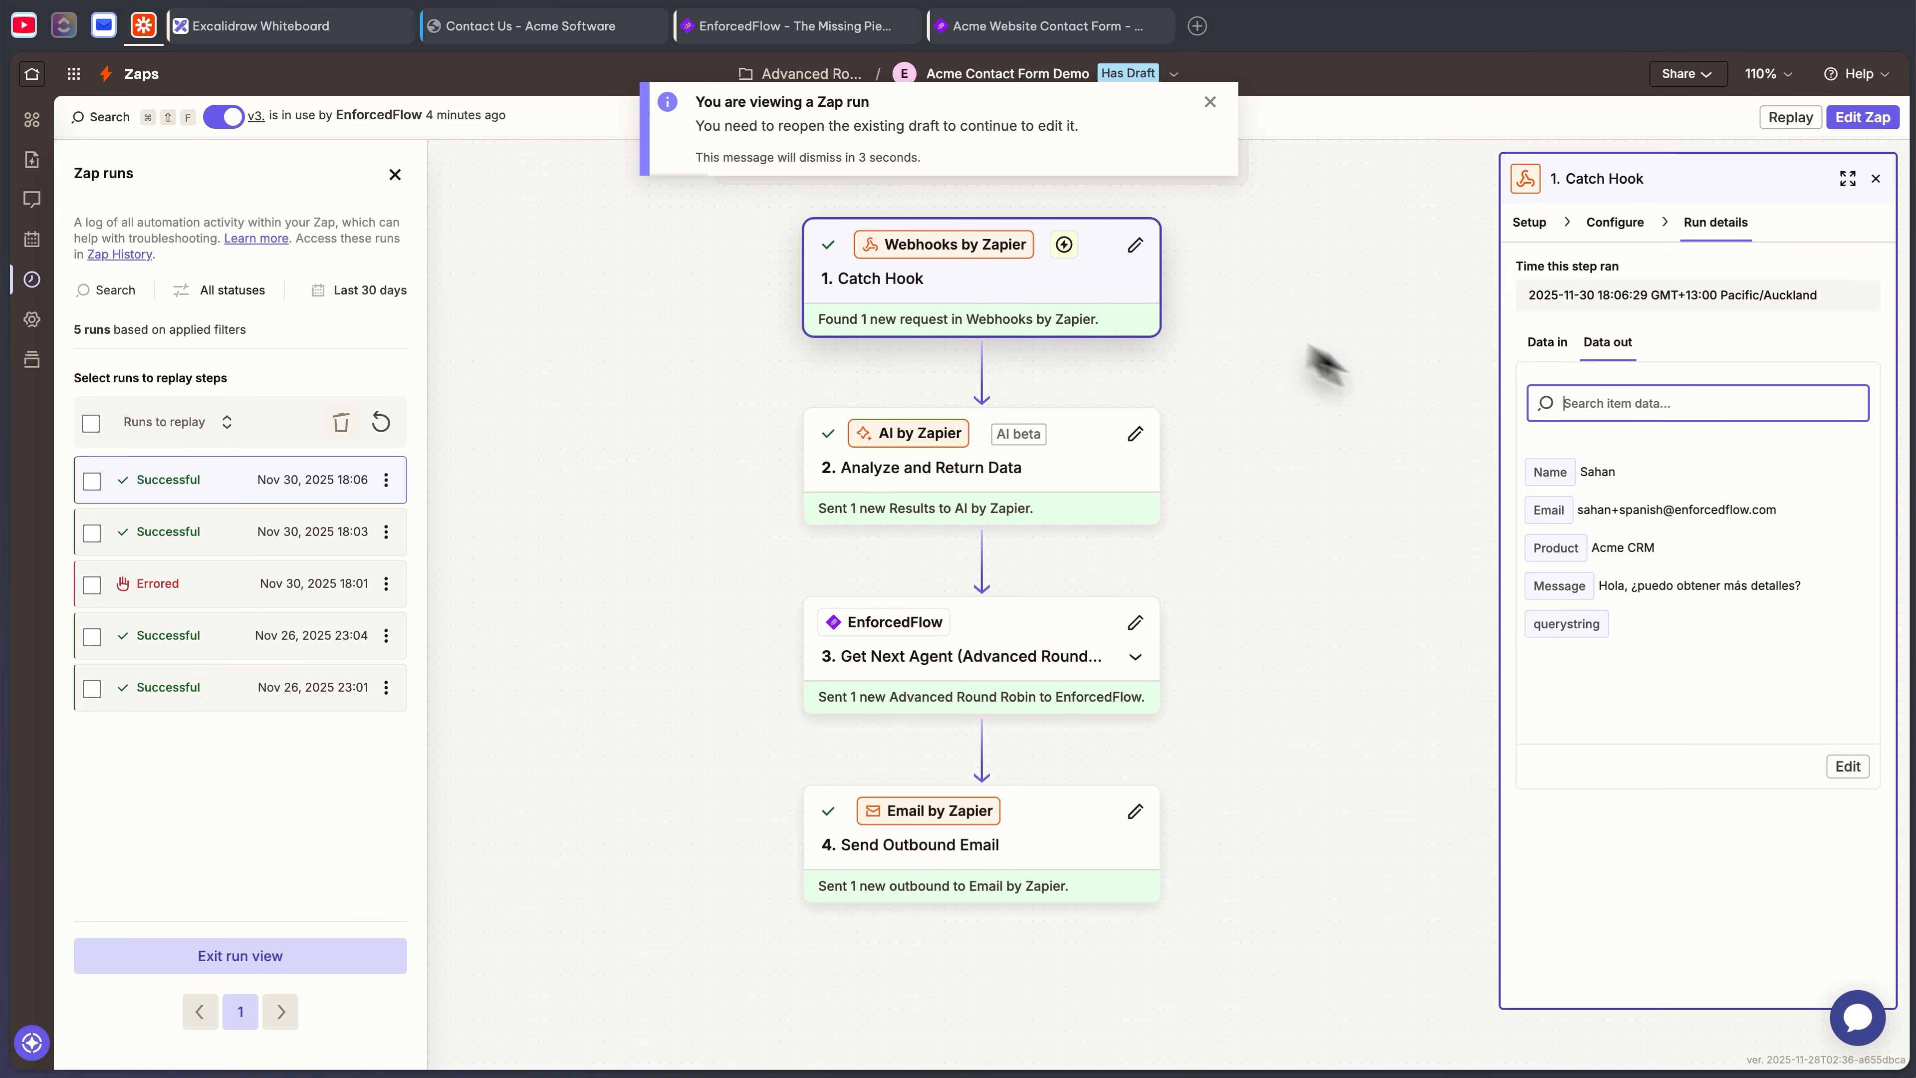
{"action": "left_click_drag", "start_coordinate": [1579, 510], "coordinate": [1762, 526]}
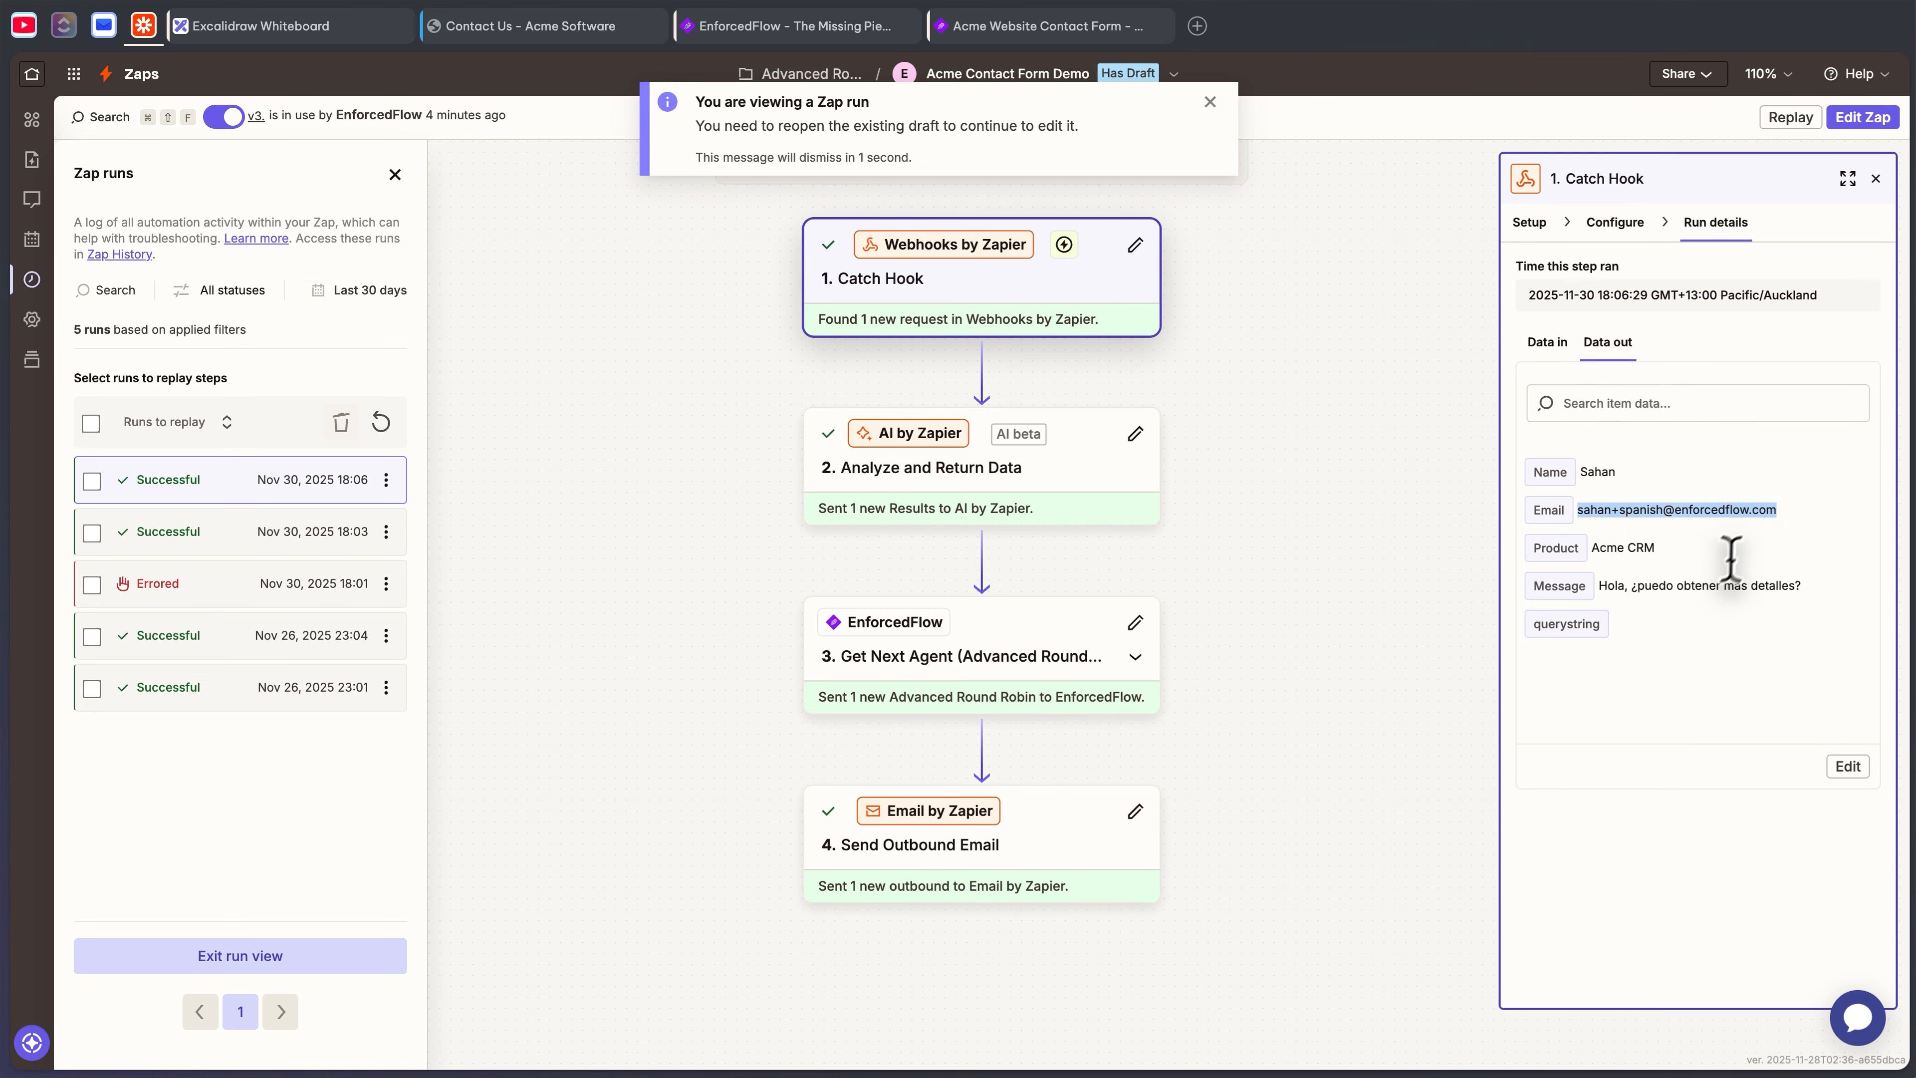
{"action": "left_click", "coordinate": [1728, 570]}
{"action": "left_click", "coordinate": [1033, 507]}
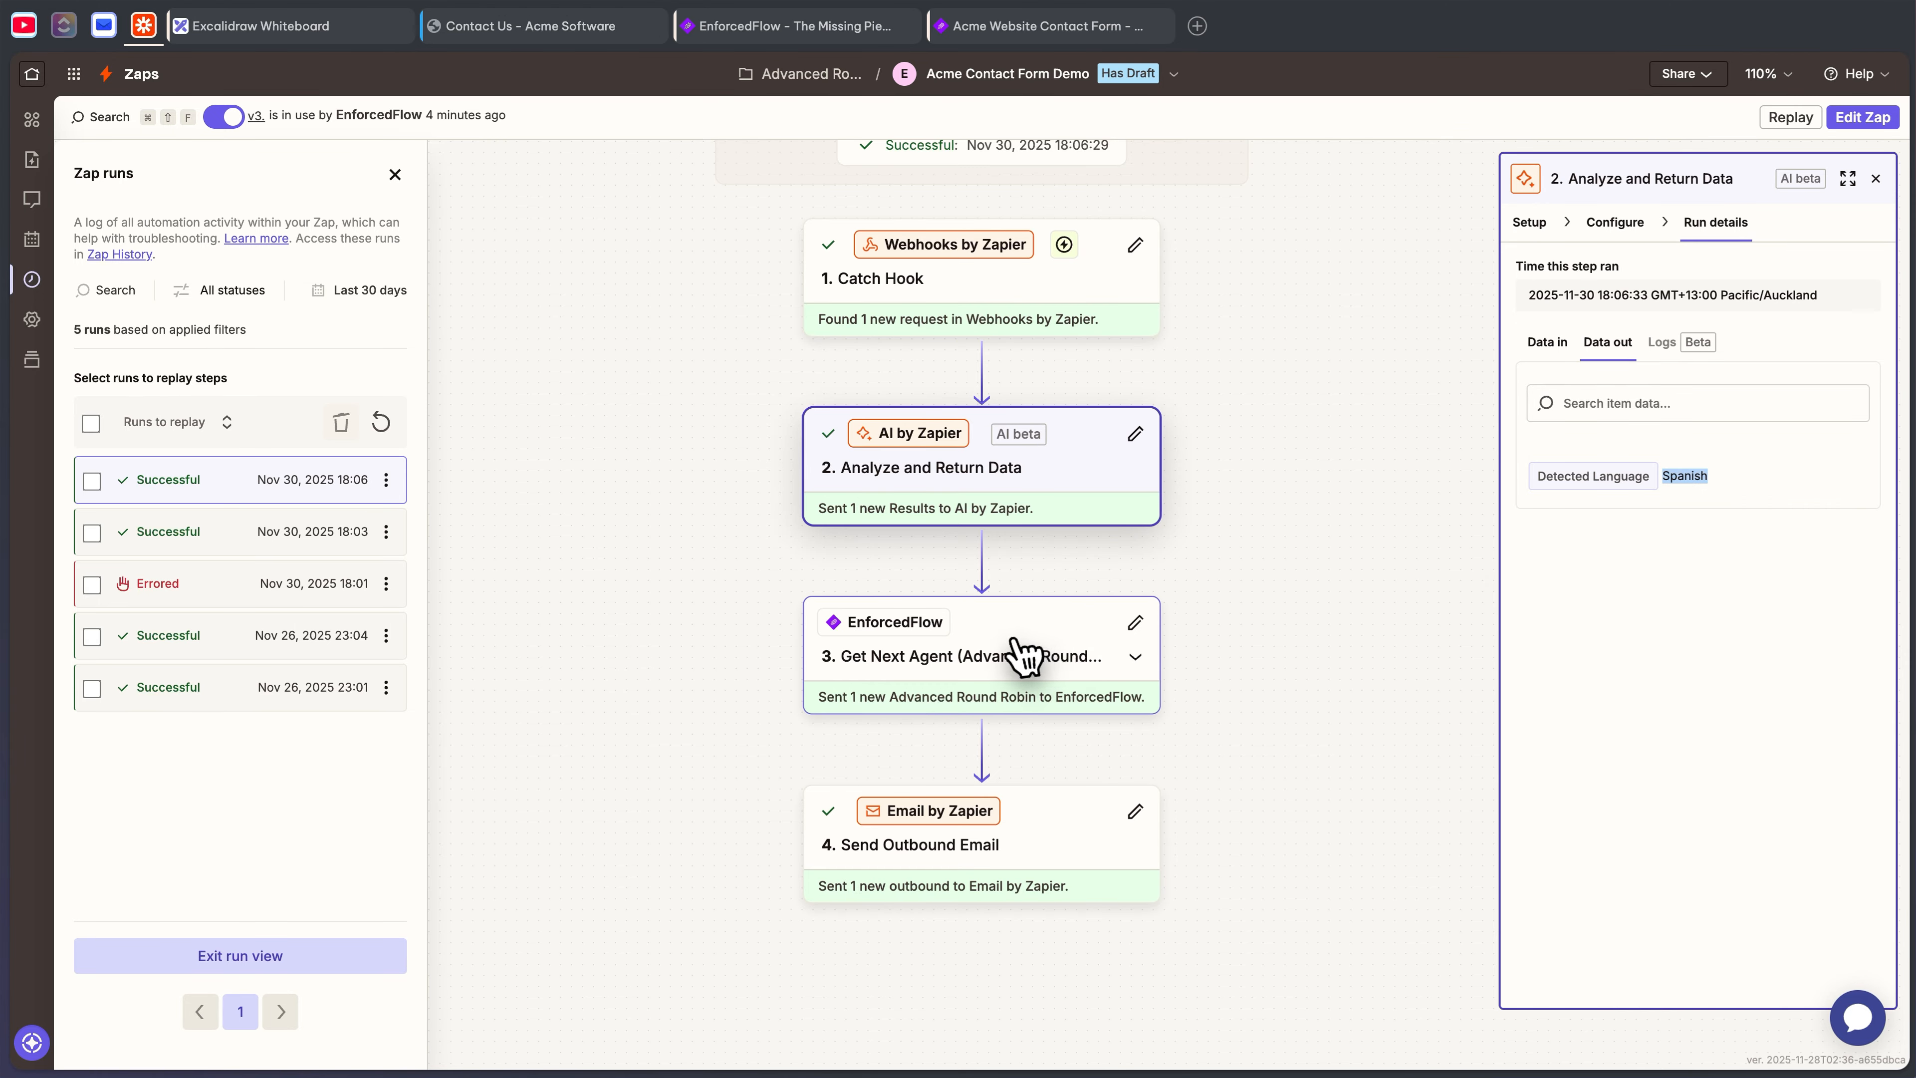
- Check EnforcedFlow's input and assigned agent, then the Send Outbound Email step's results
{"action": "left_click", "coordinate": [1094, 648]}
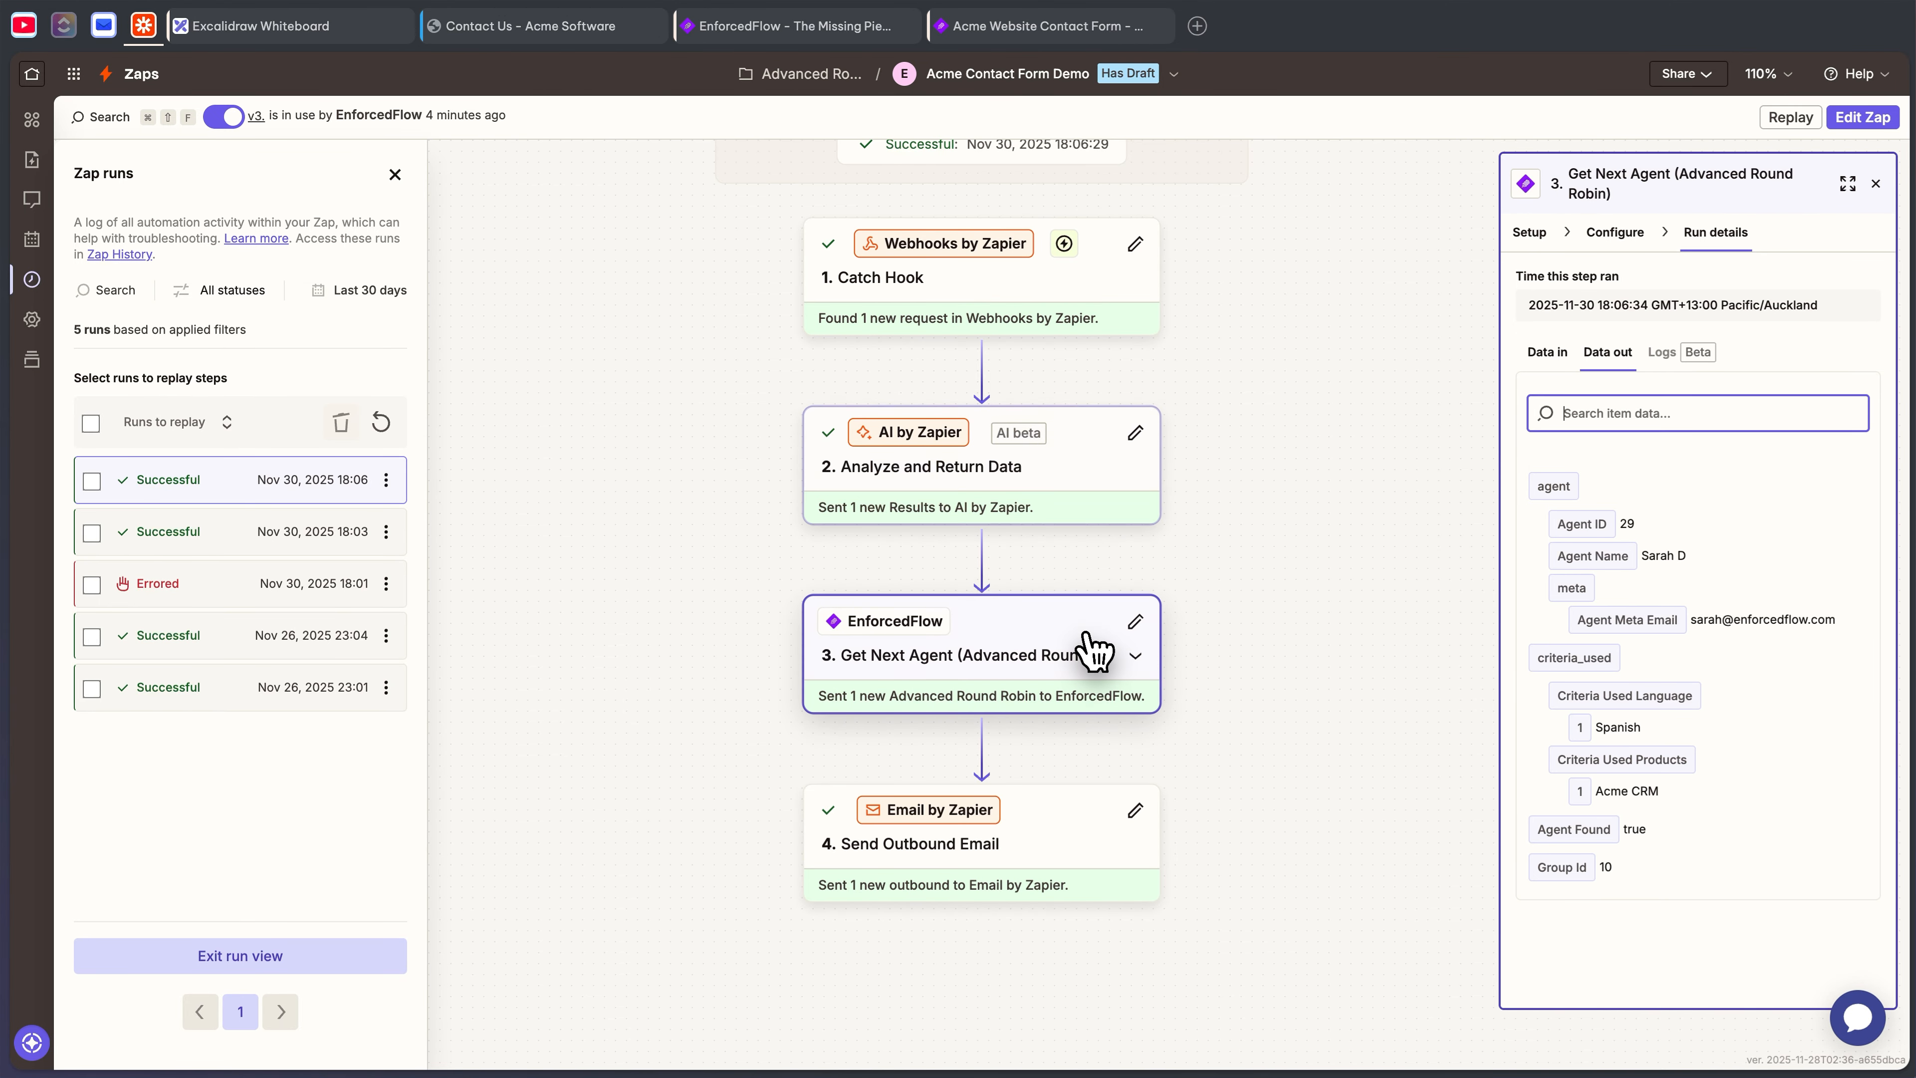
{"action": "left_click", "coordinate": [1547, 355]}
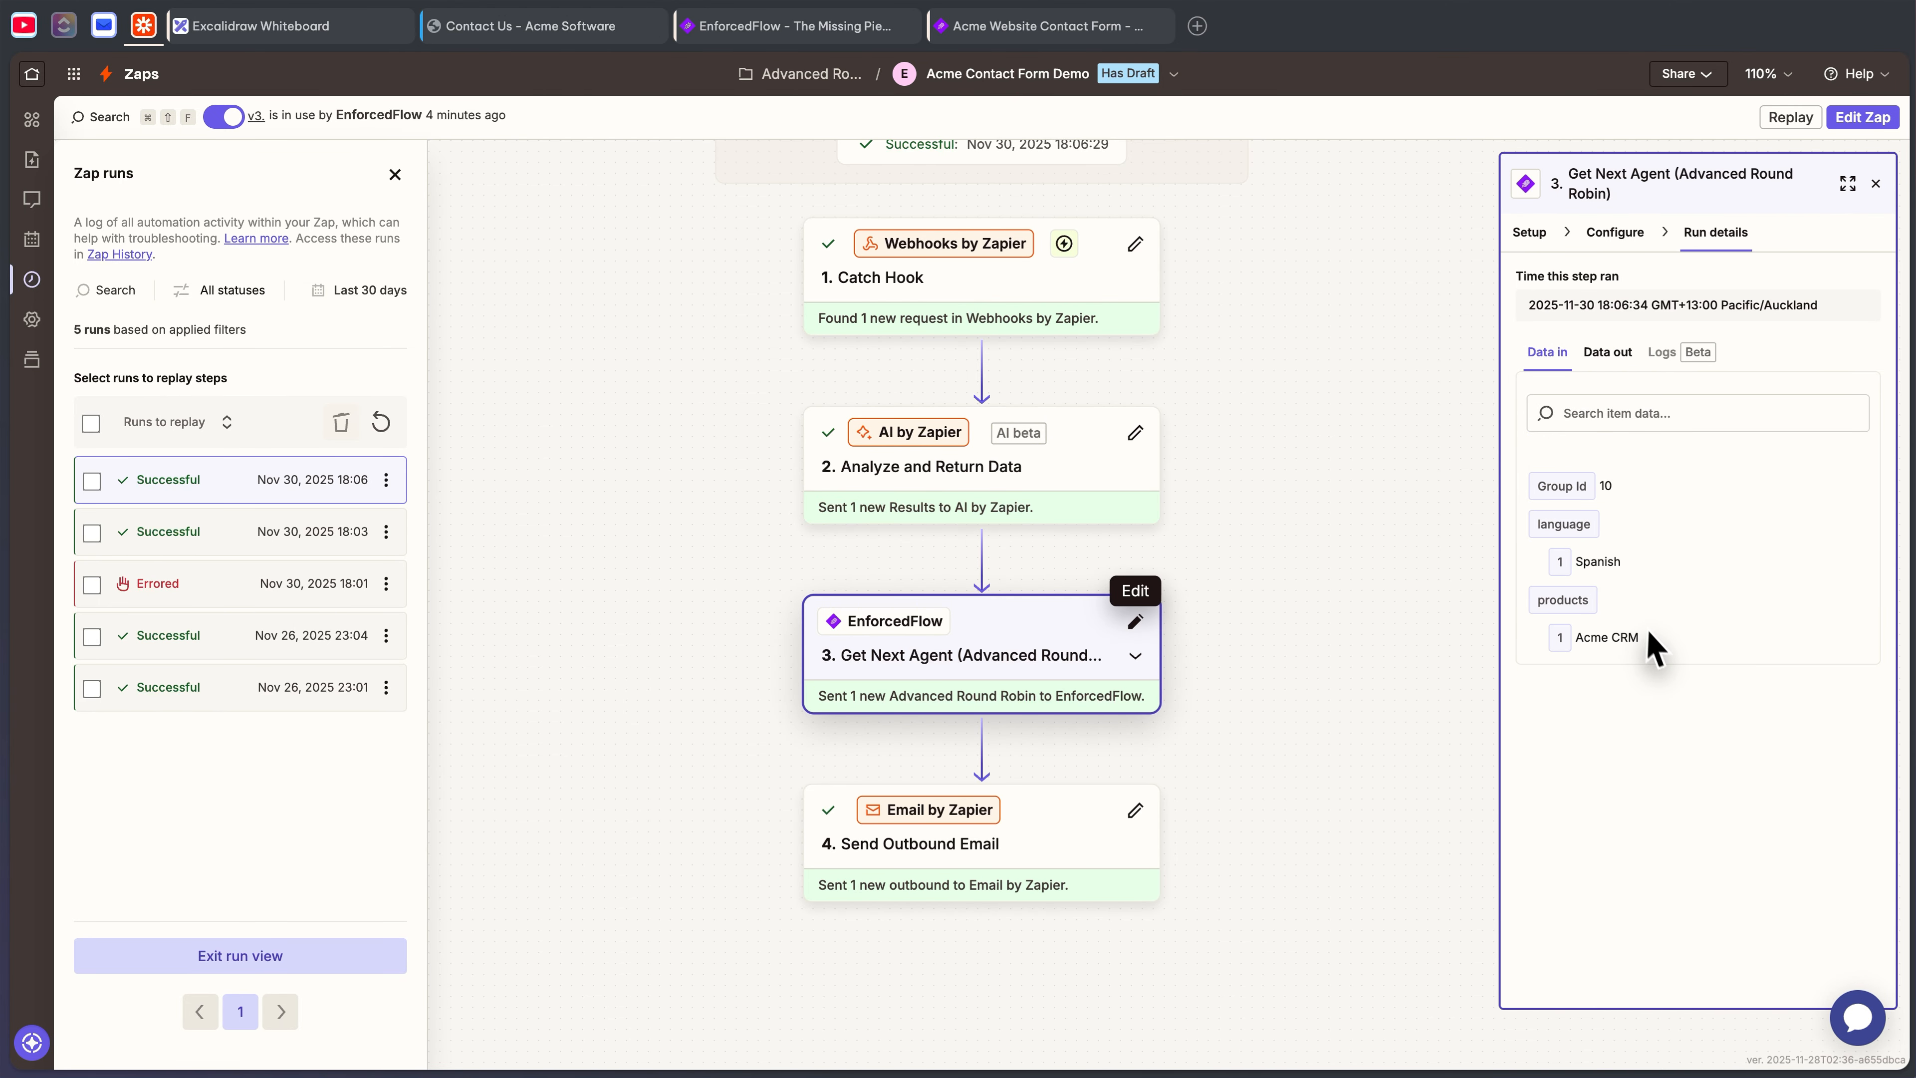
{"action": "left_click_drag", "start_coordinate": [1501, 463], "coordinate": [1590, 536]}
{"action": "left_click", "coordinate": [1607, 555]}
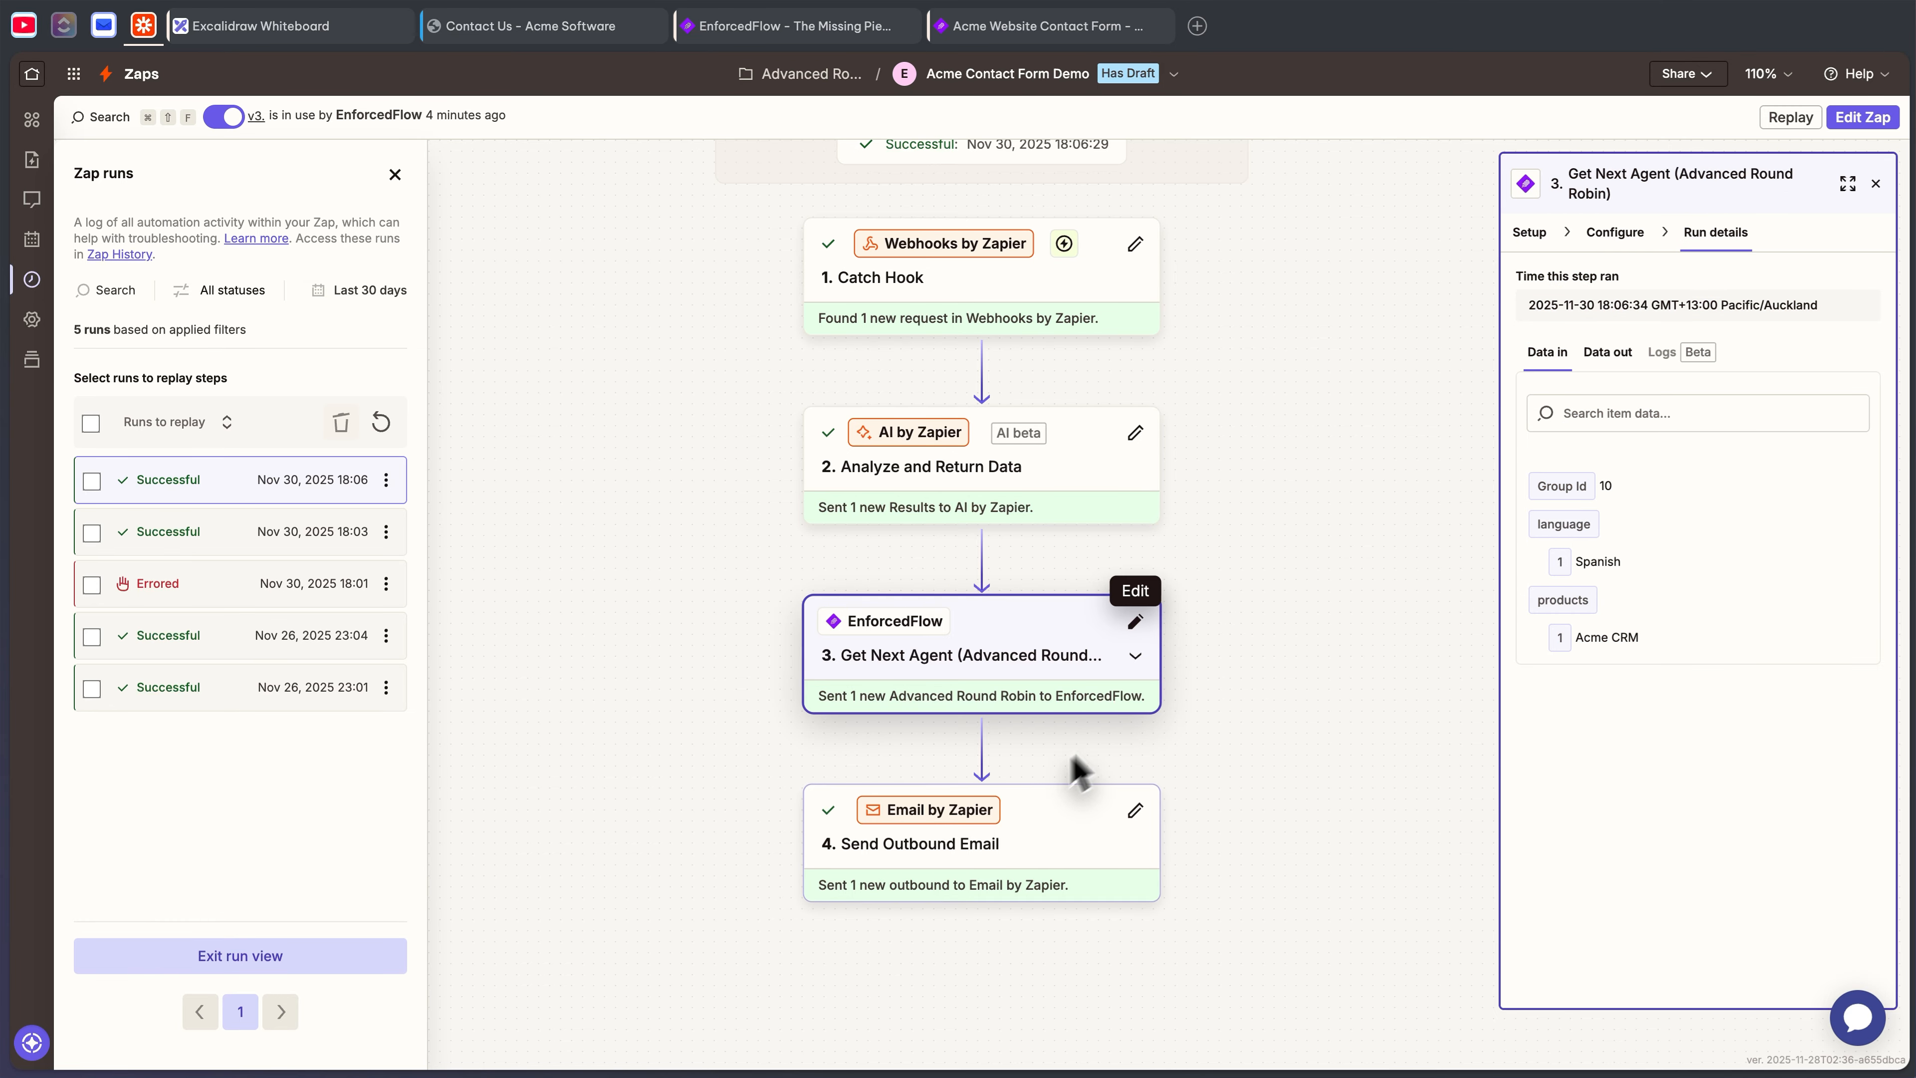
{"action": "left_click", "coordinate": [1610, 354]}
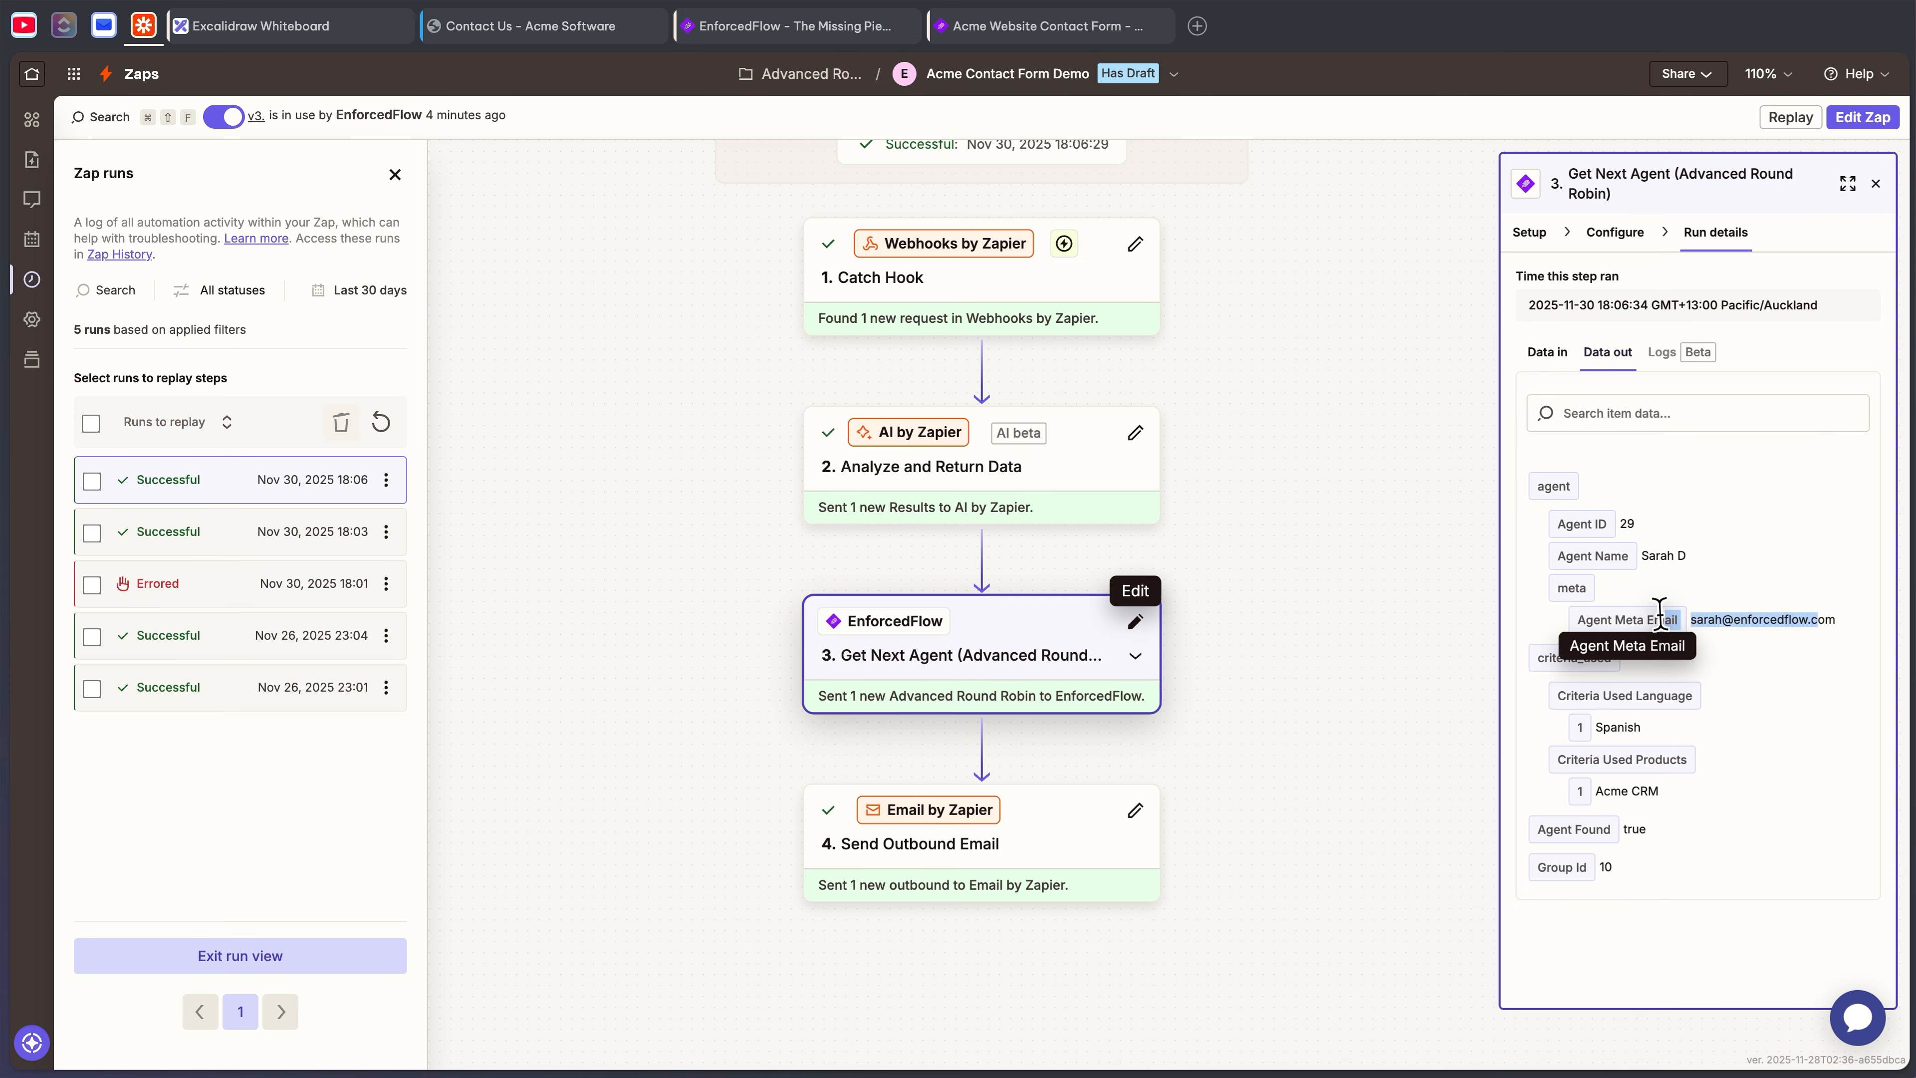
{"action": "left_click", "coordinate": [1056, 857]}
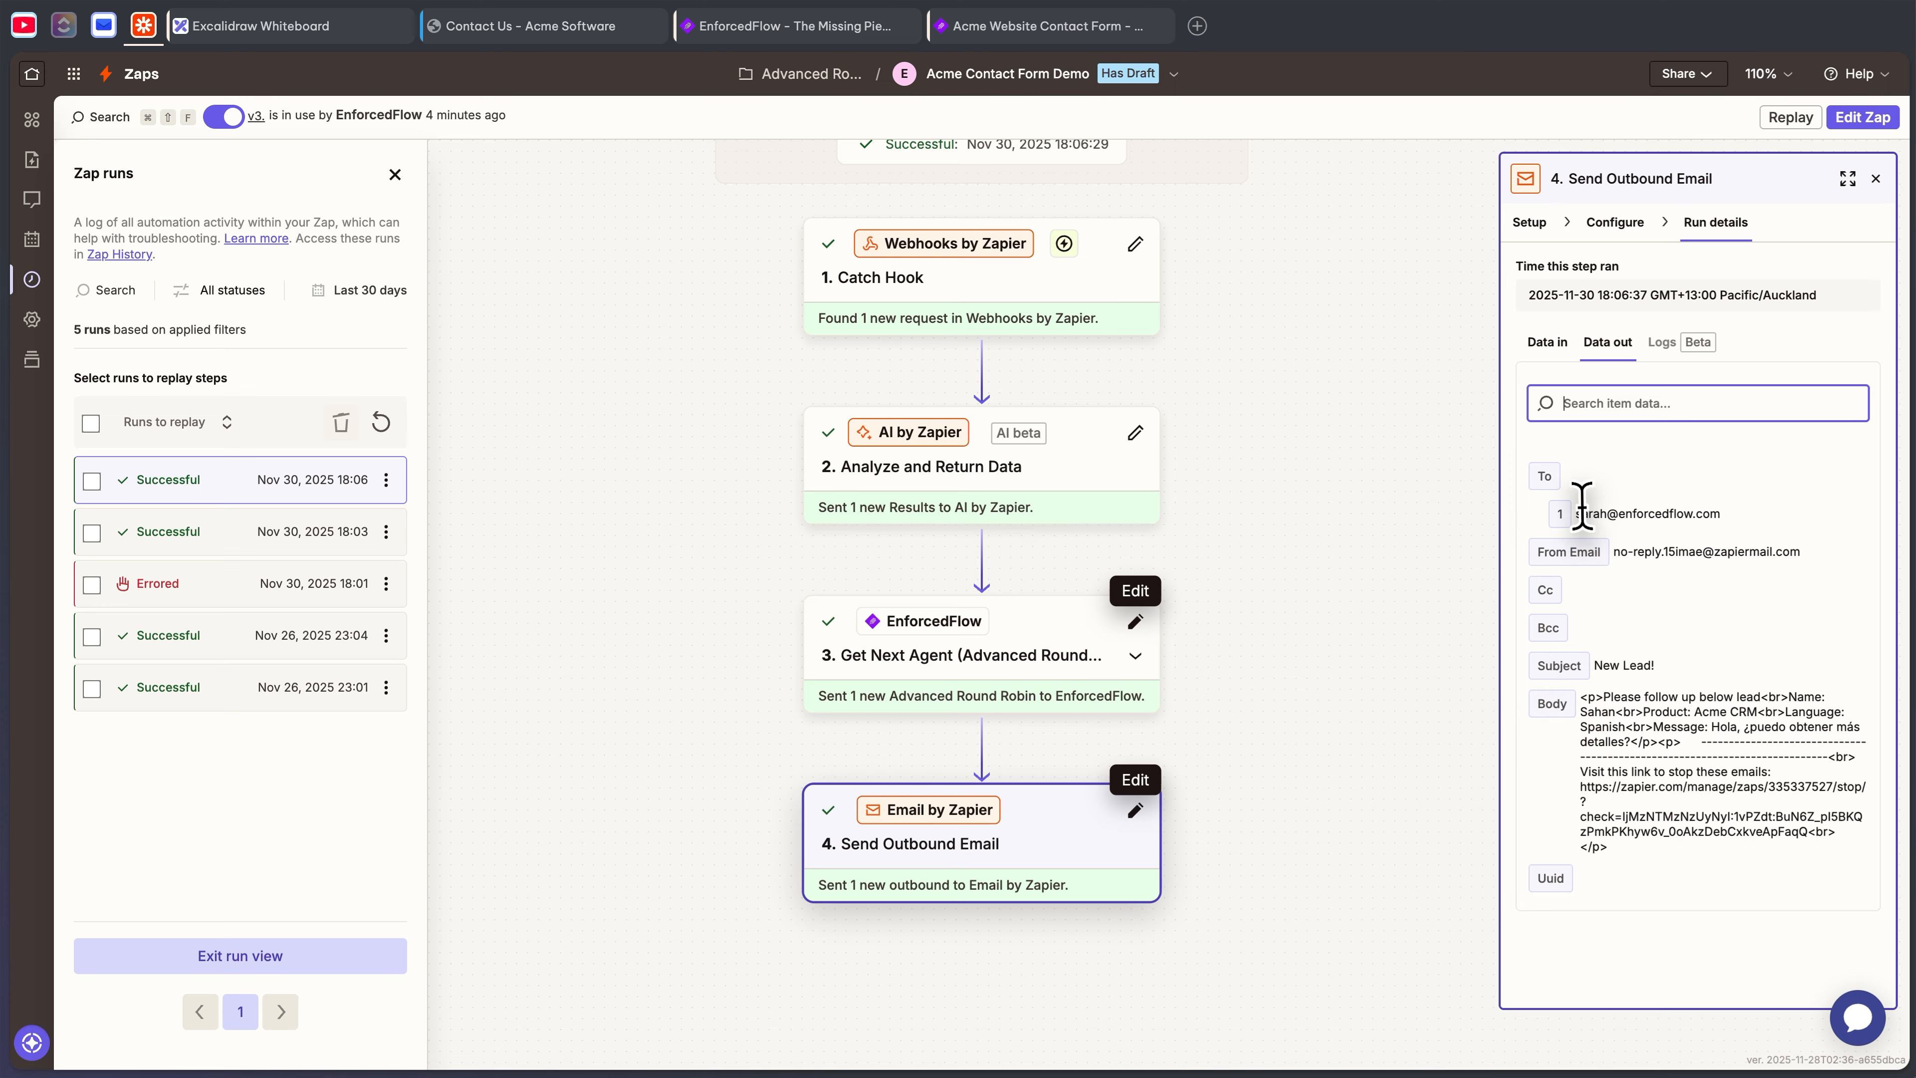
{"action": "mouse_move", "coordinate": [121, 37]}
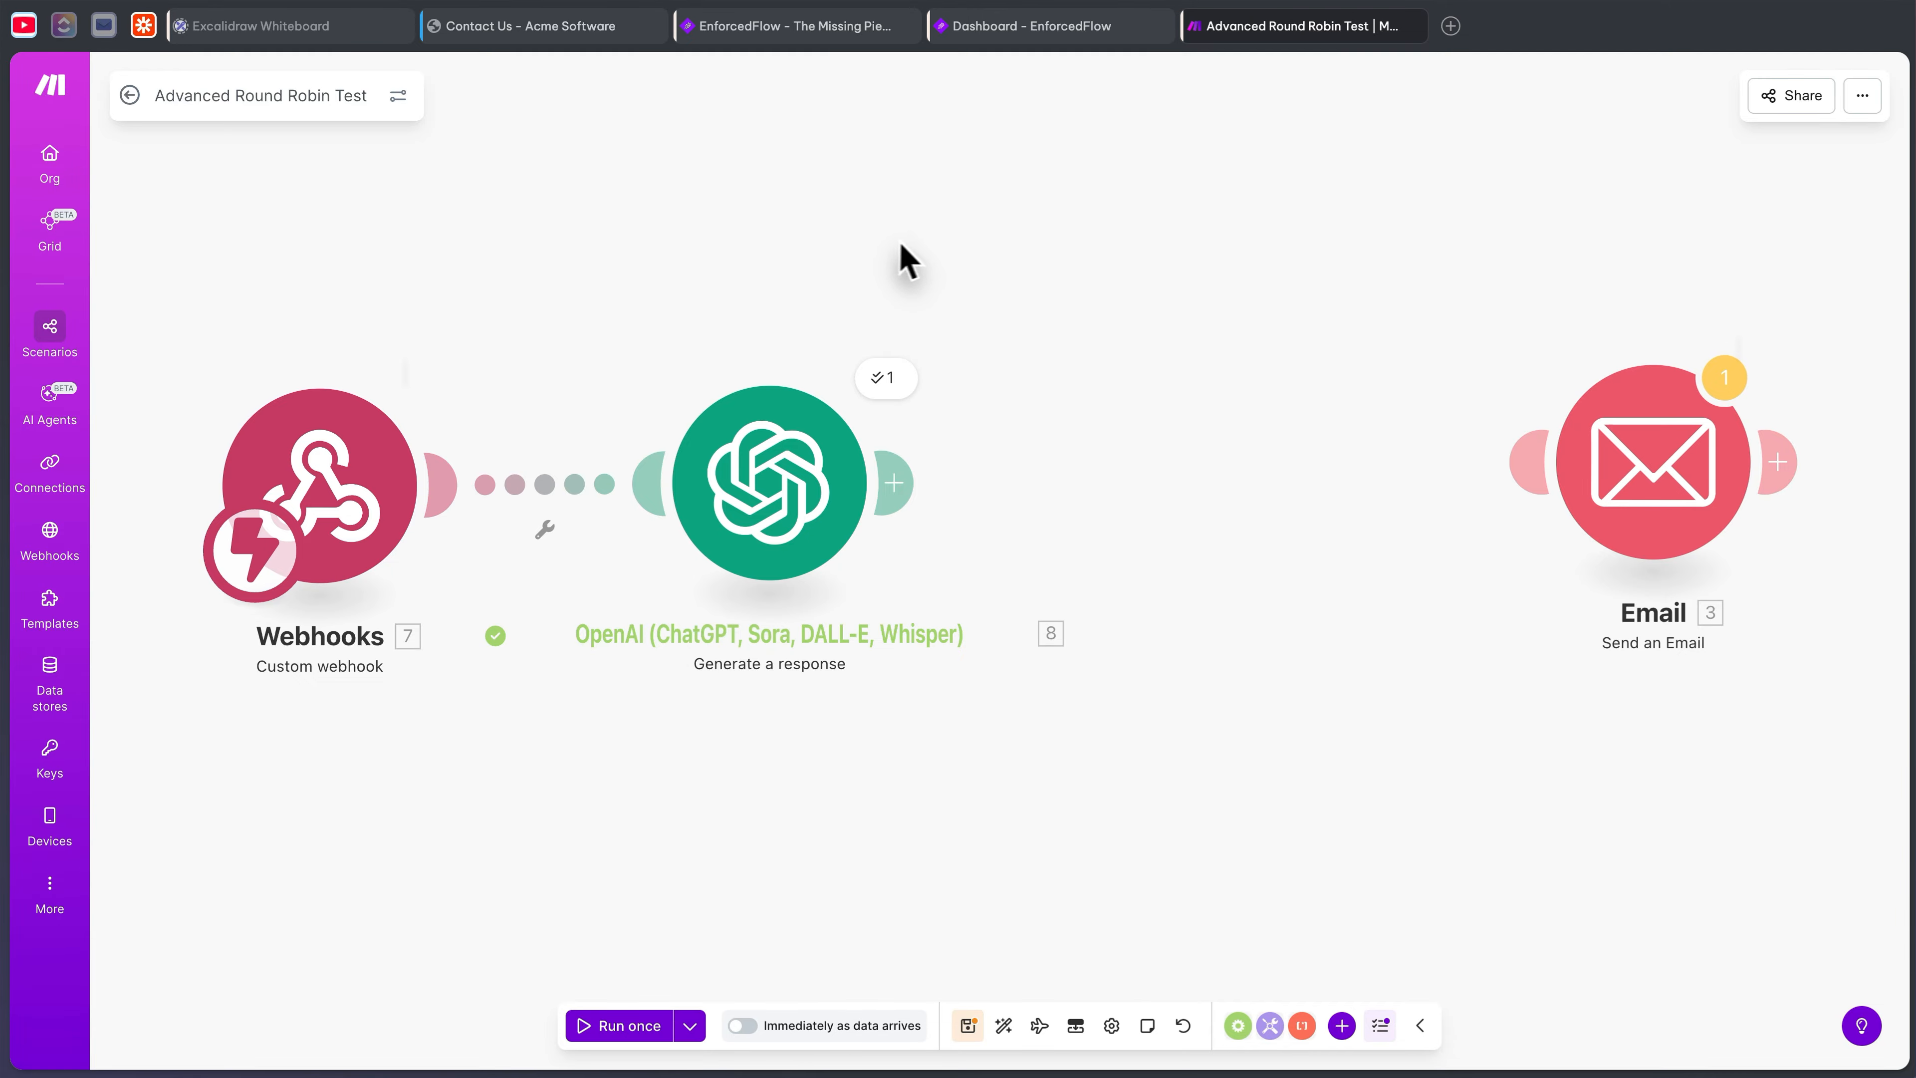
- Pan the canvas and move the Webhooks and OpenAI modules closer together
{"action": "left_click_drag", "start_coordinate": [1014, 261], "coordinate": [1109, 284]}
{"action": "left_click_drag", "start_coordinate": [576, 399], "coordinate": [573, 354]}
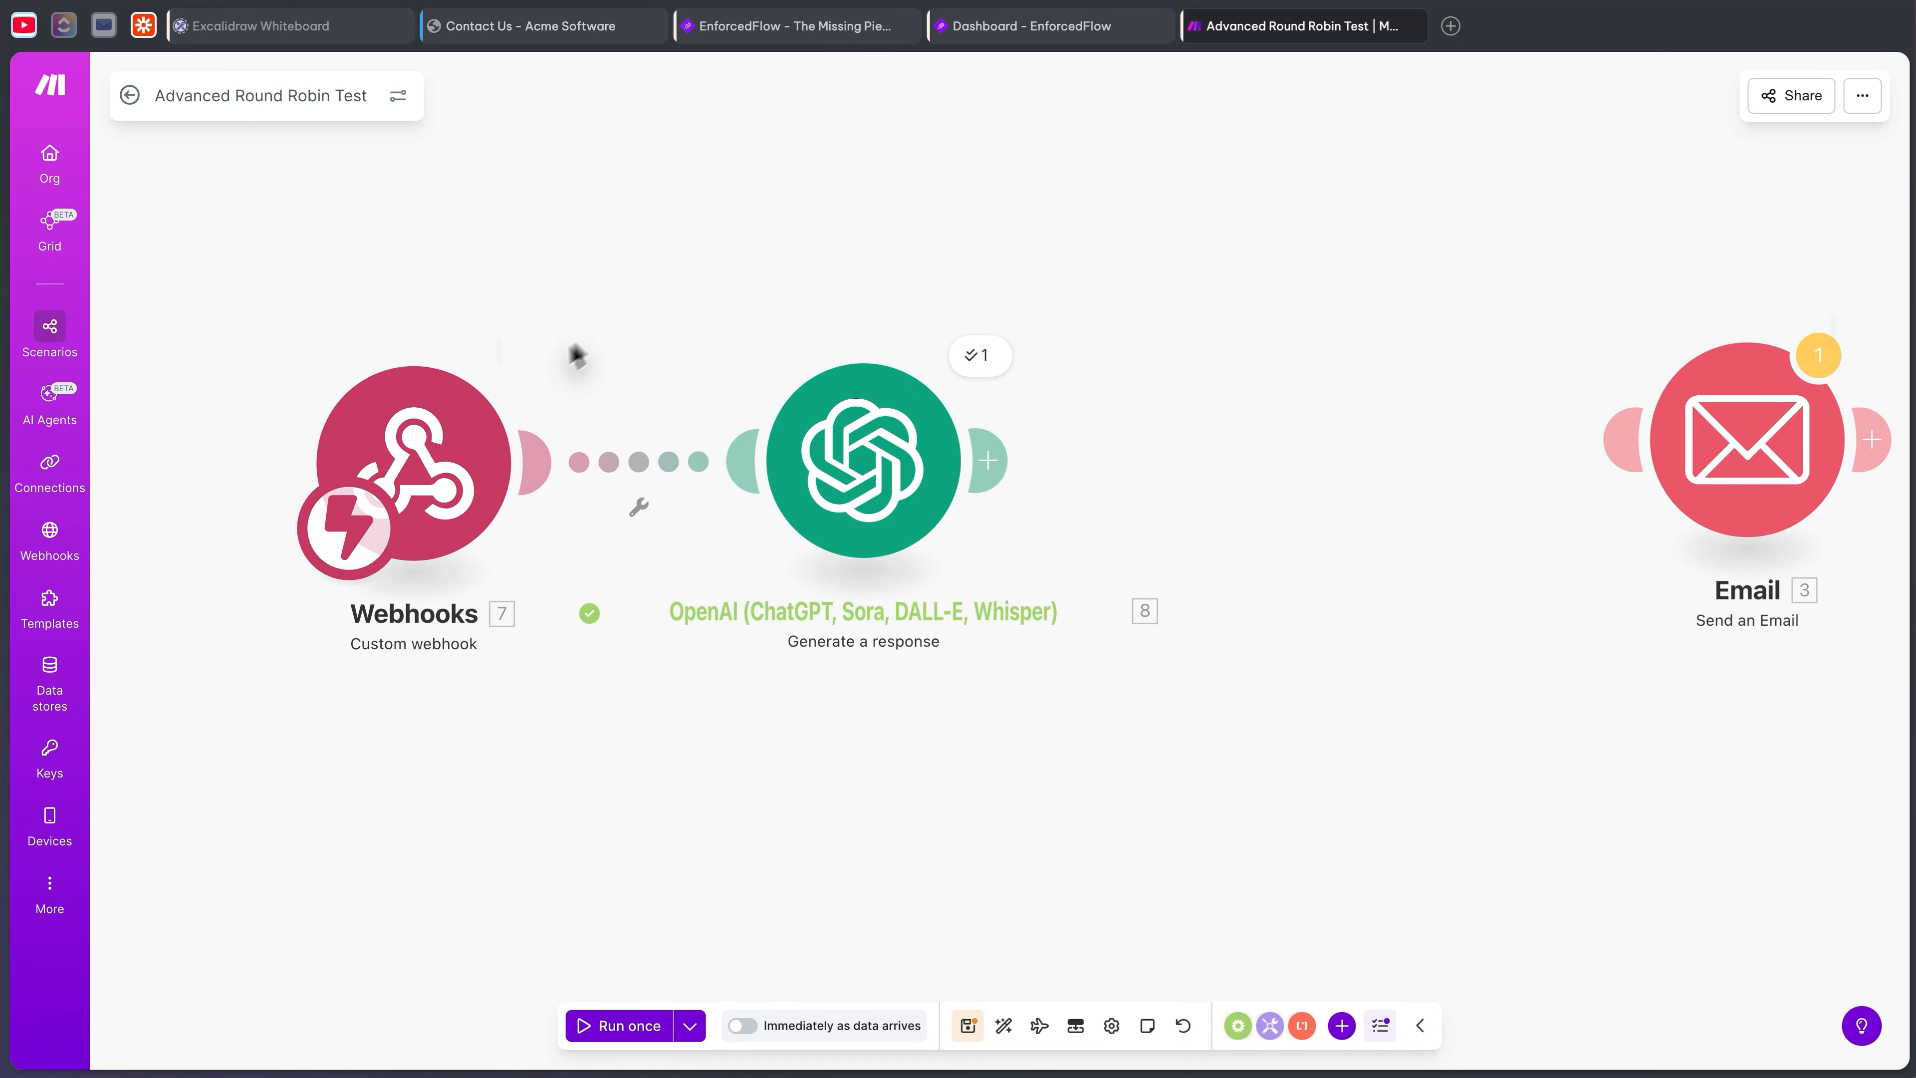
{"action": "left_click_drag", "start_coordinate": [431, 433], "coordinate": [384, 400]}
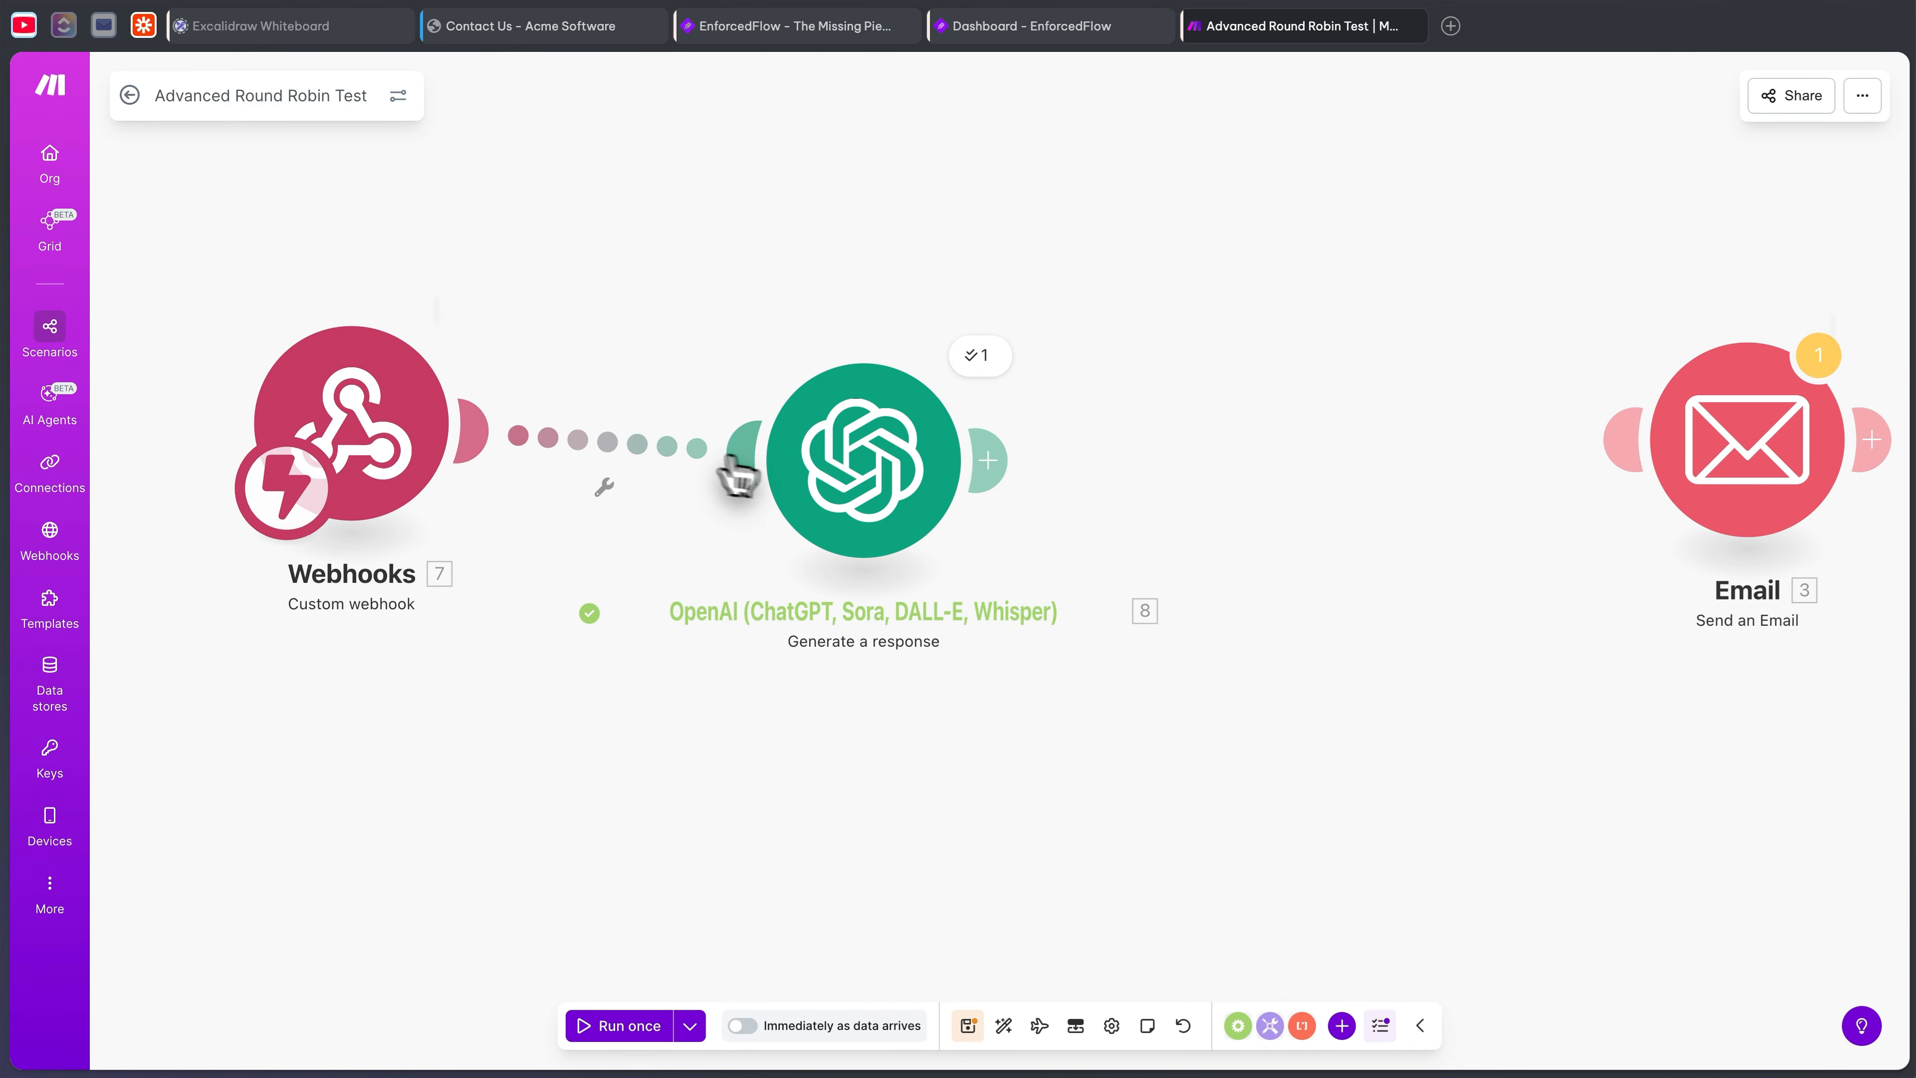
{"action": "left_click_drag", "start_coordinate": [920, 482], "coordinate": [886, 456]}
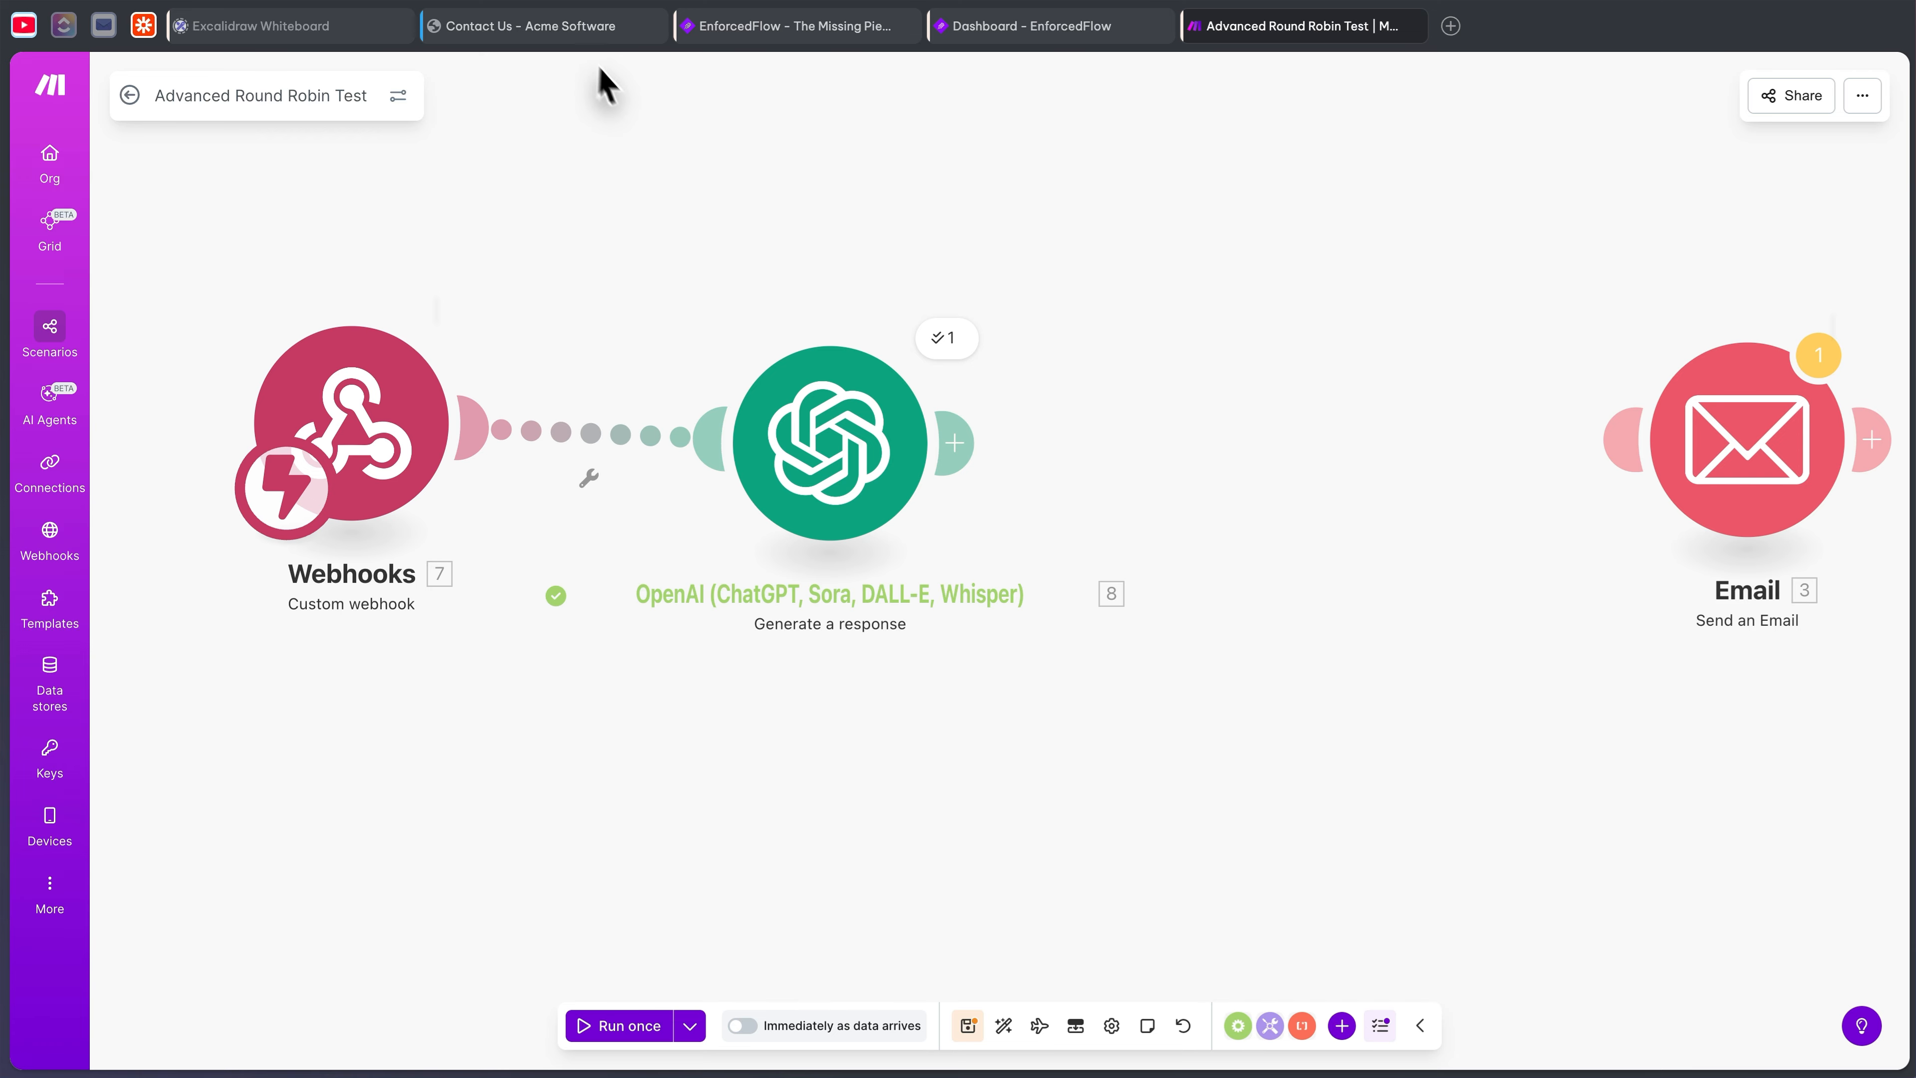
- Review the Webhooks module's URL settings, then bring up the OpenAI module's settings
{"action": "left_click", "coordinate": [562, 31]}
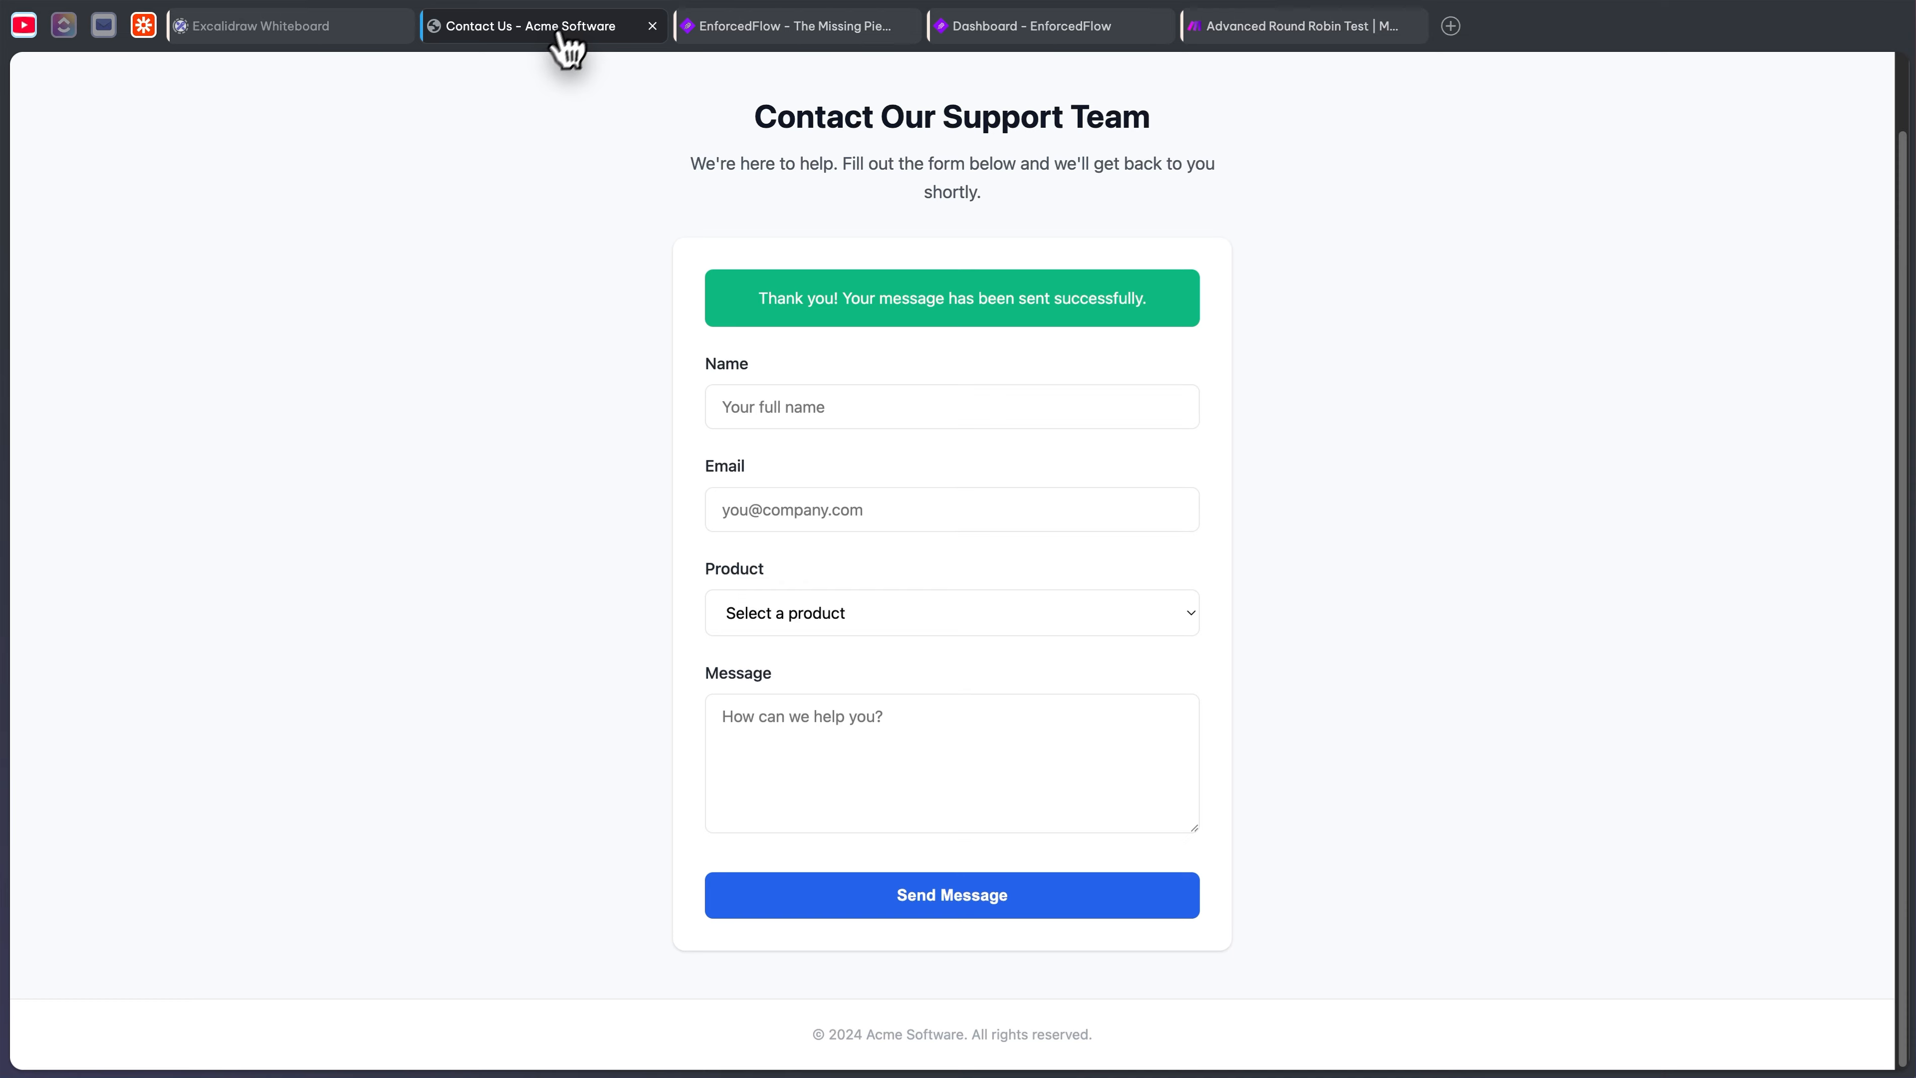
{"action": "left_click", "coordinate": [1228, 27]}
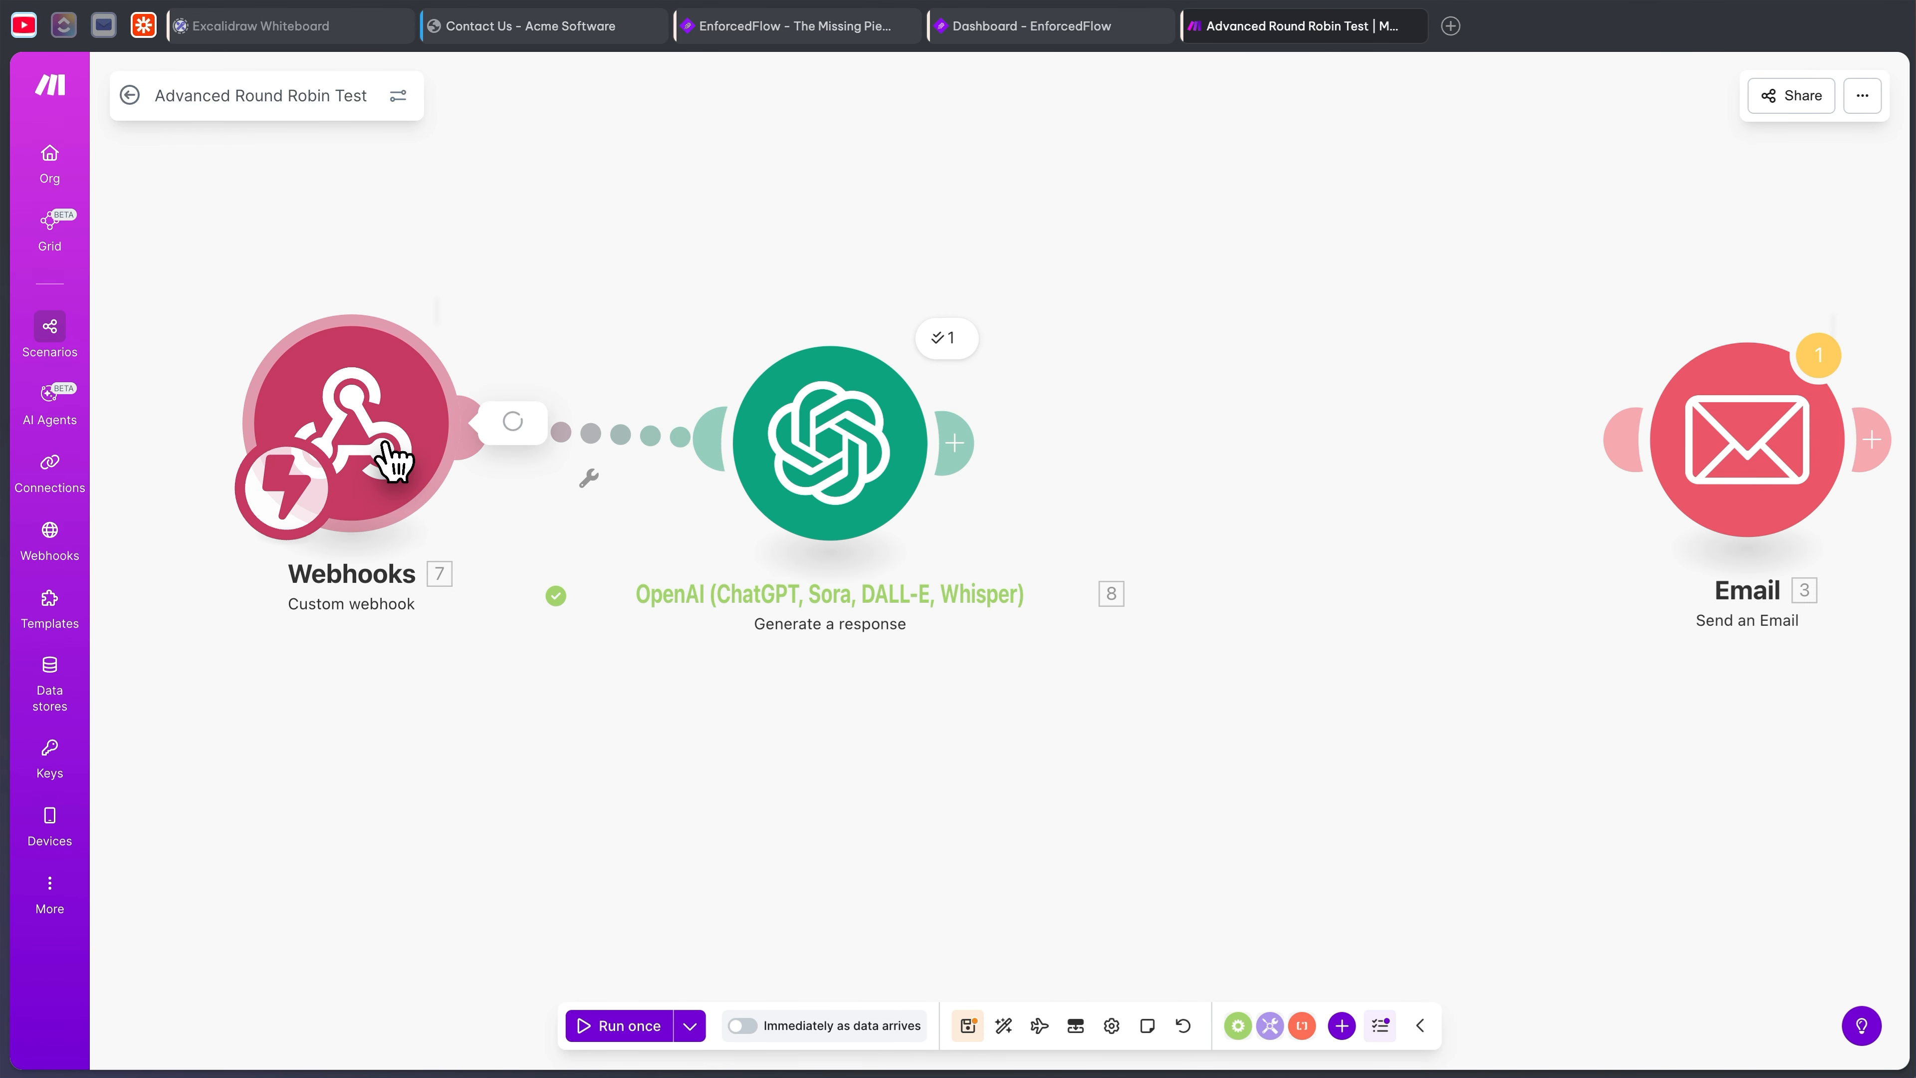
{"action": "left_click", "coordinate": [387, 456]}
{"action": "left_click_drag", "start_coordinate": [693, 476], "coordinate": [745, 473]}
{"action": "left_click", "coordinate": [571, 151]}
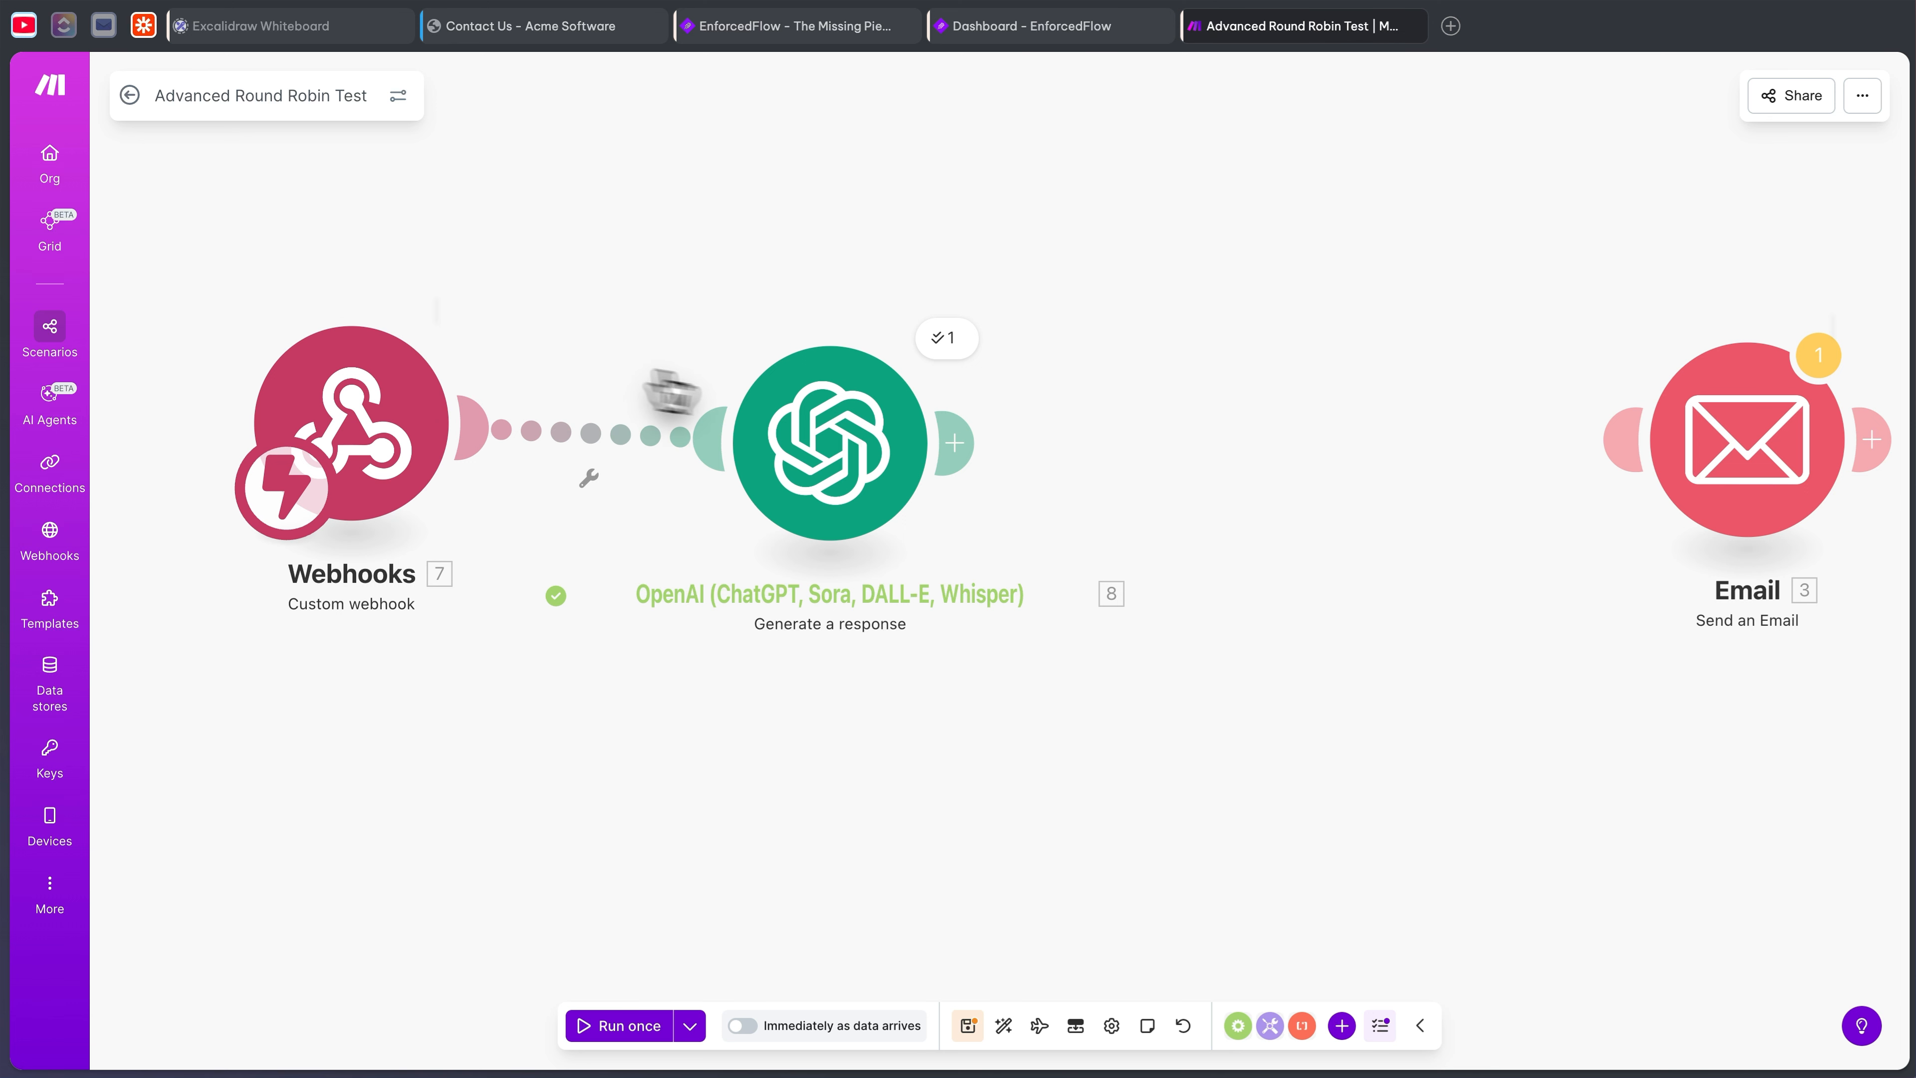
{"action": "left_click", "coordinate": [853, 453]}
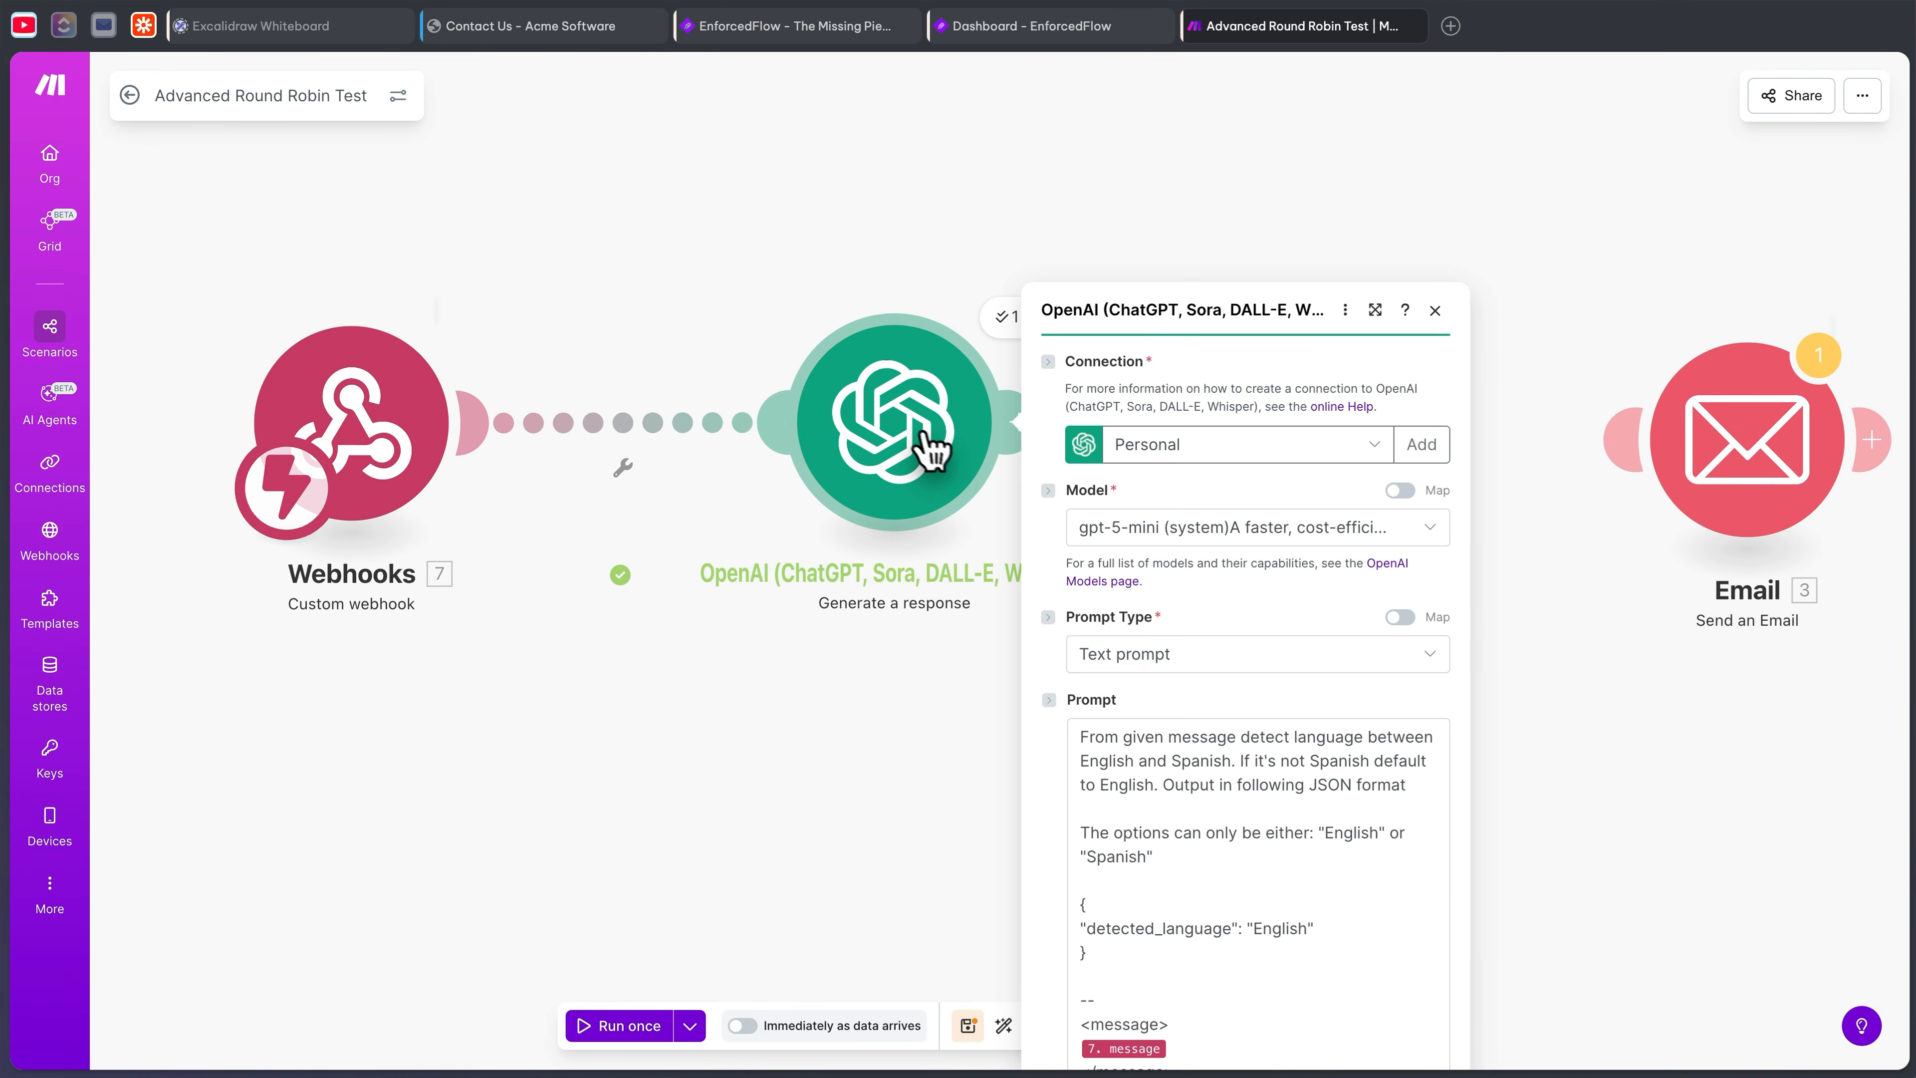
- Read through the detection prompt, highlighting its JSON format, output example and English-or-Spanish options
{"action": "scroll", "coordinate": [1240, 440], "scroll_direction": "down", "scroll_amount": 1}
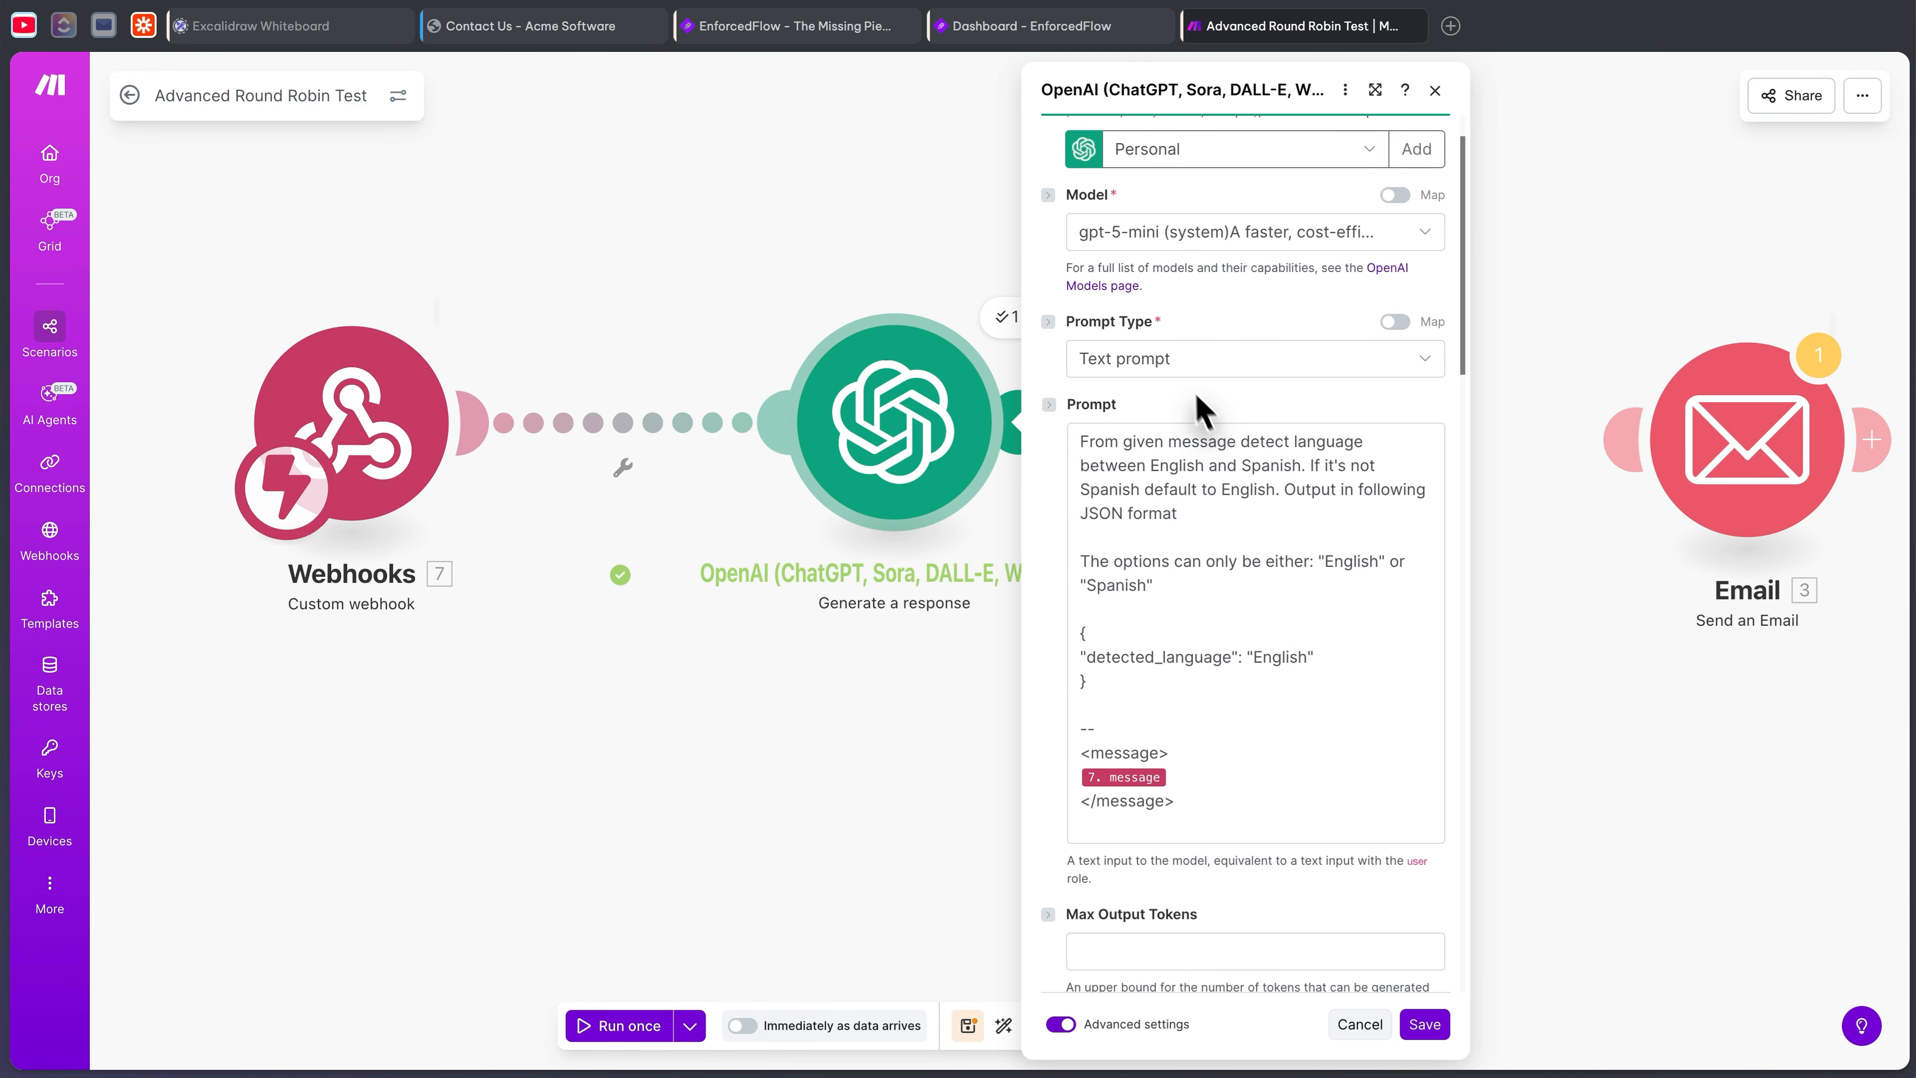
{"action": "scroll", "coordinate": [1115, 633], "scroll_direction": "down", "scroll_amount": 1}
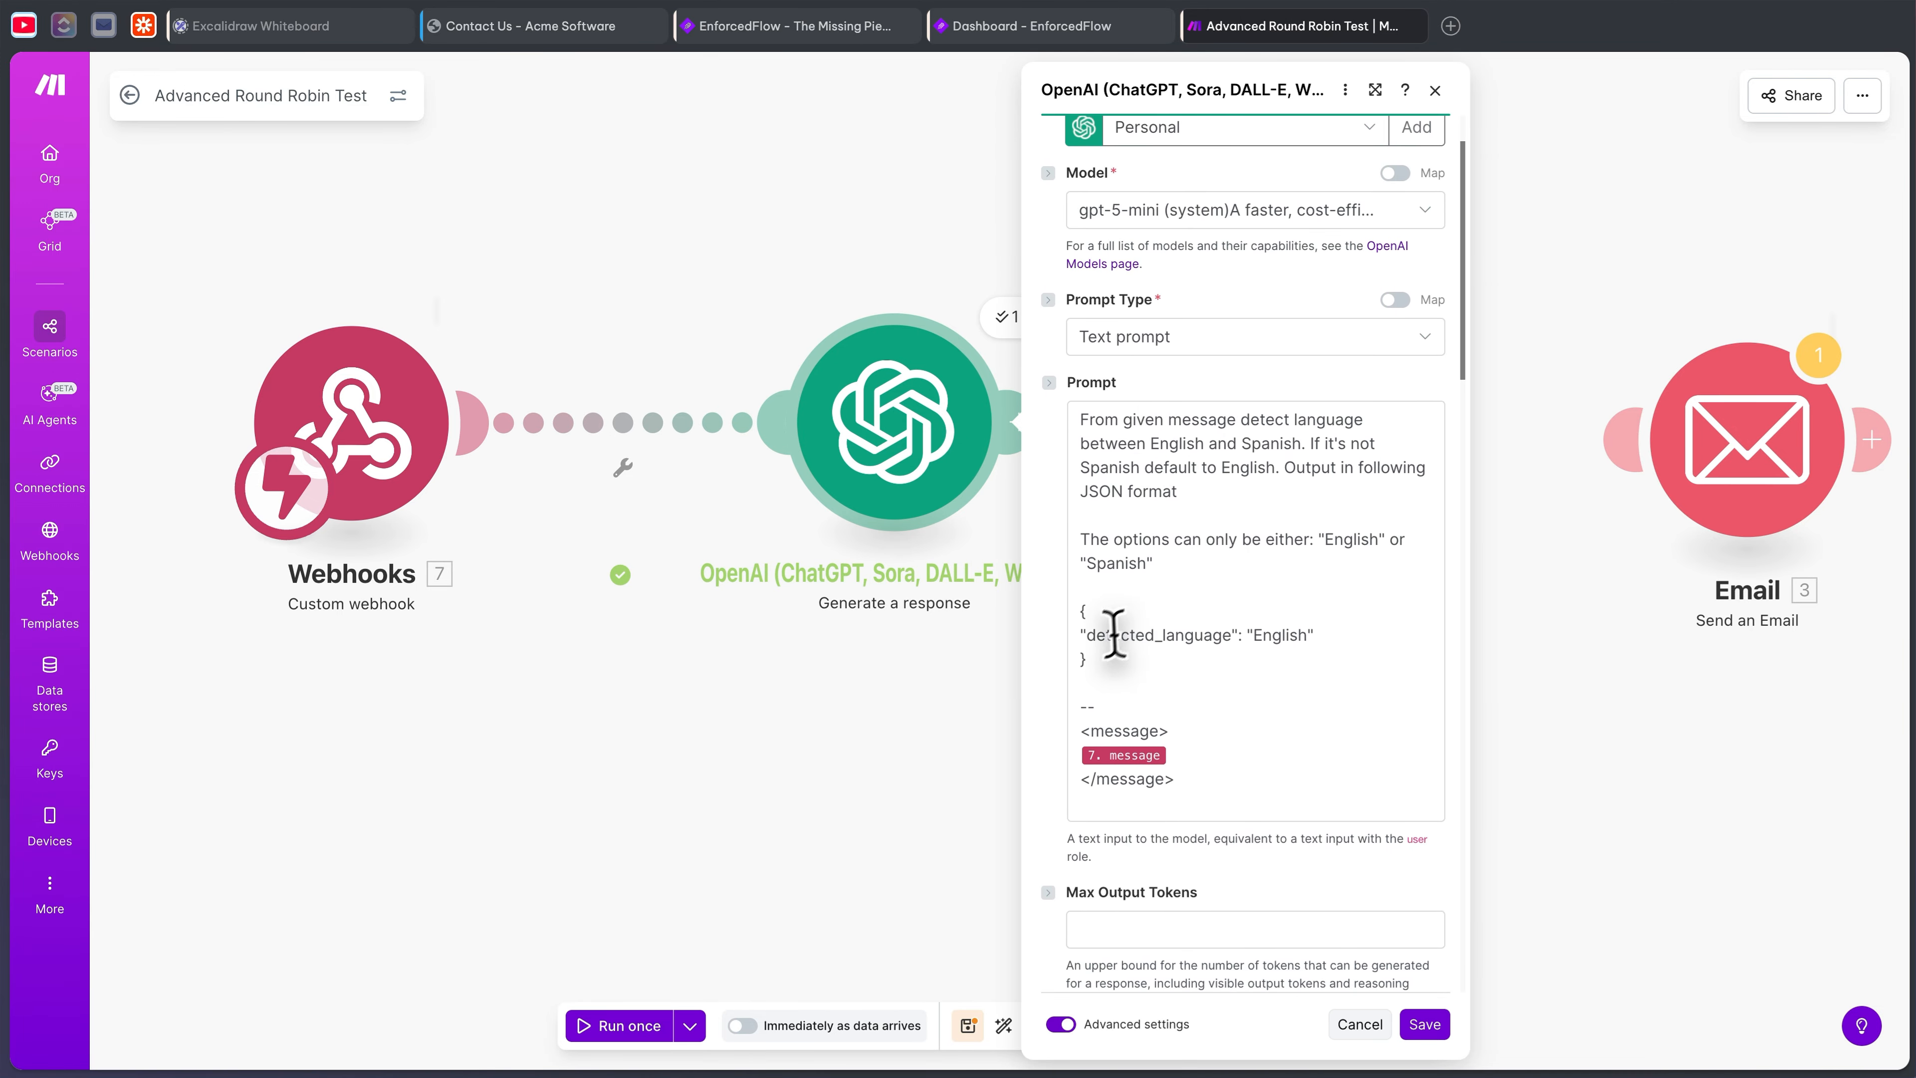
{"action": "left_click_drag", "start_coordinate": [1102, 677], "coordinate": [1044, 441]}
{"action": "left_click", "coordinate": [1137, 471]}
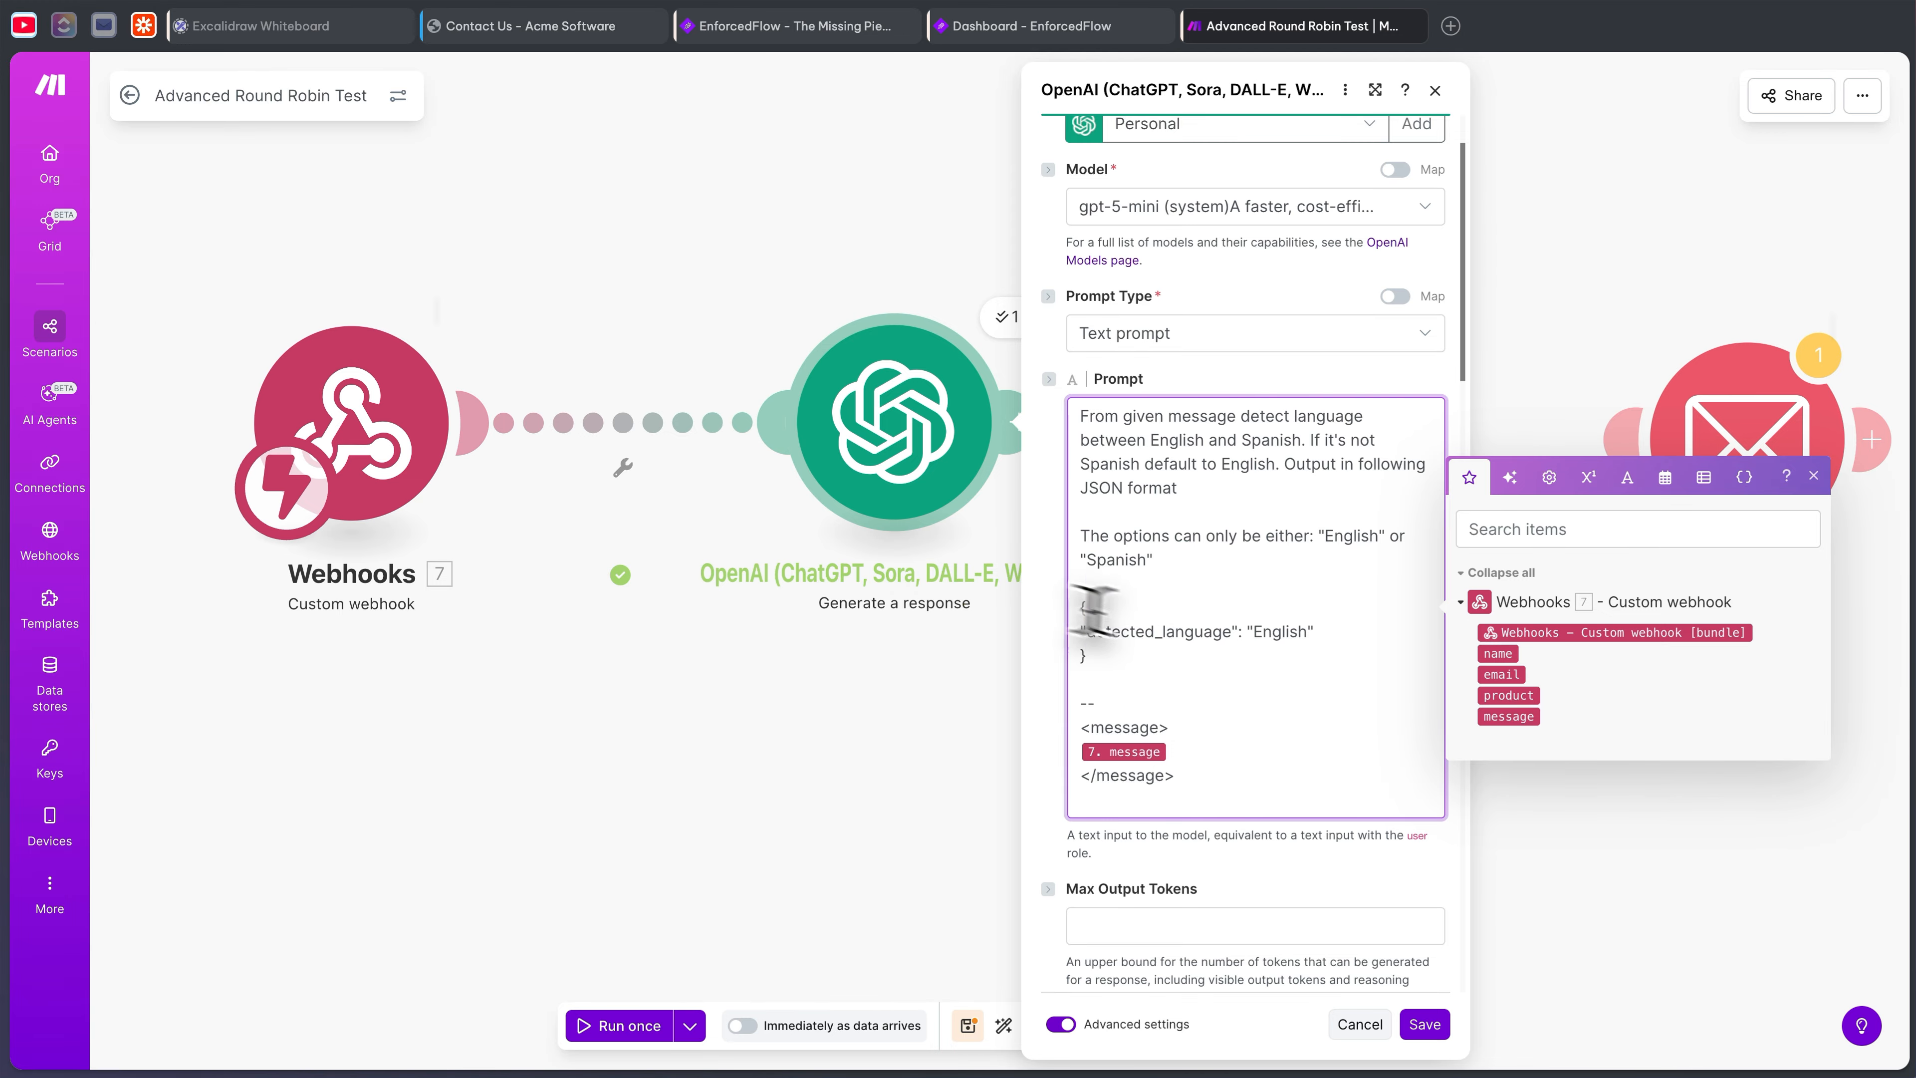
{"action": "scroll", "coordinate": [1162, 604], "scroll_direction": "down", "scroll_amount": 1}
{"action": "scroll", "coordinate": [1129, 600], "scroll_direction": "down", "scroll_amount": 1}
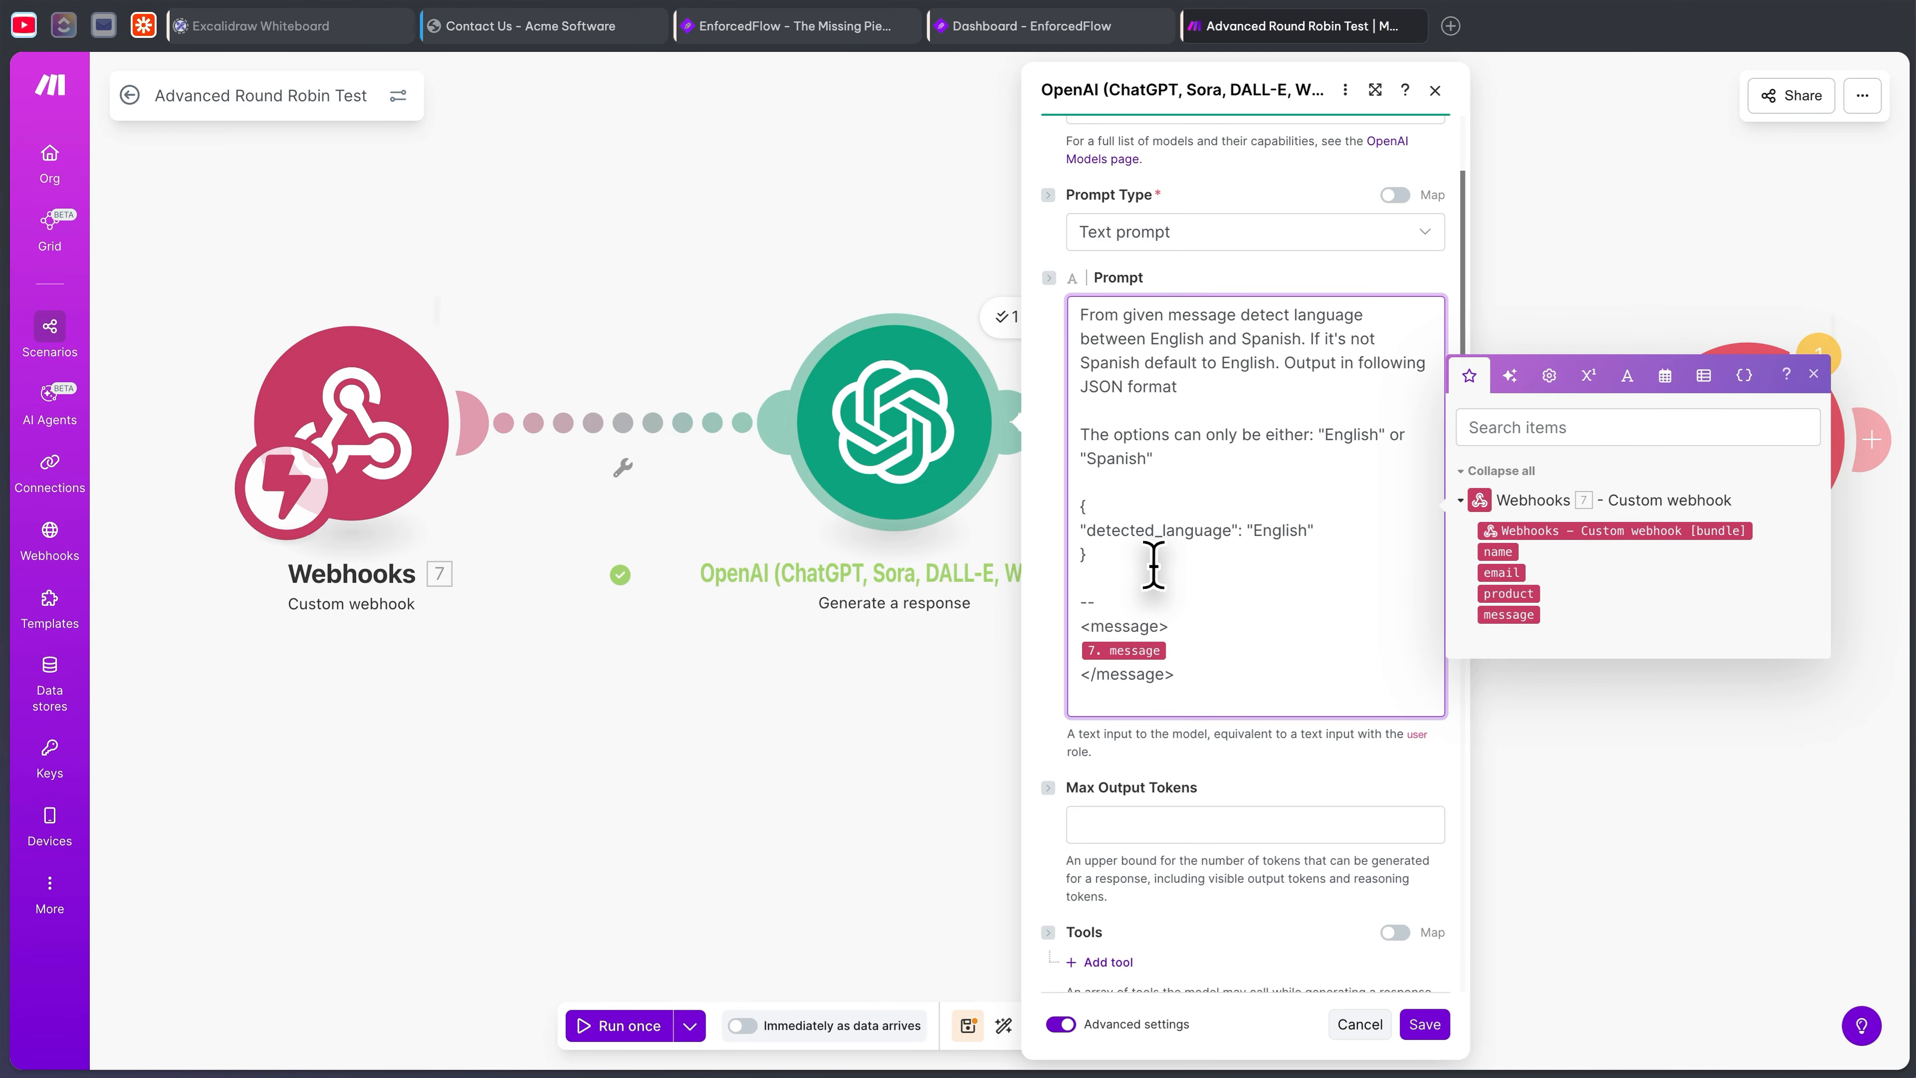
{"action": "scroll", "coordinate": [1154, 566], "scroll_direction": "down", "scroll_amount": 1}
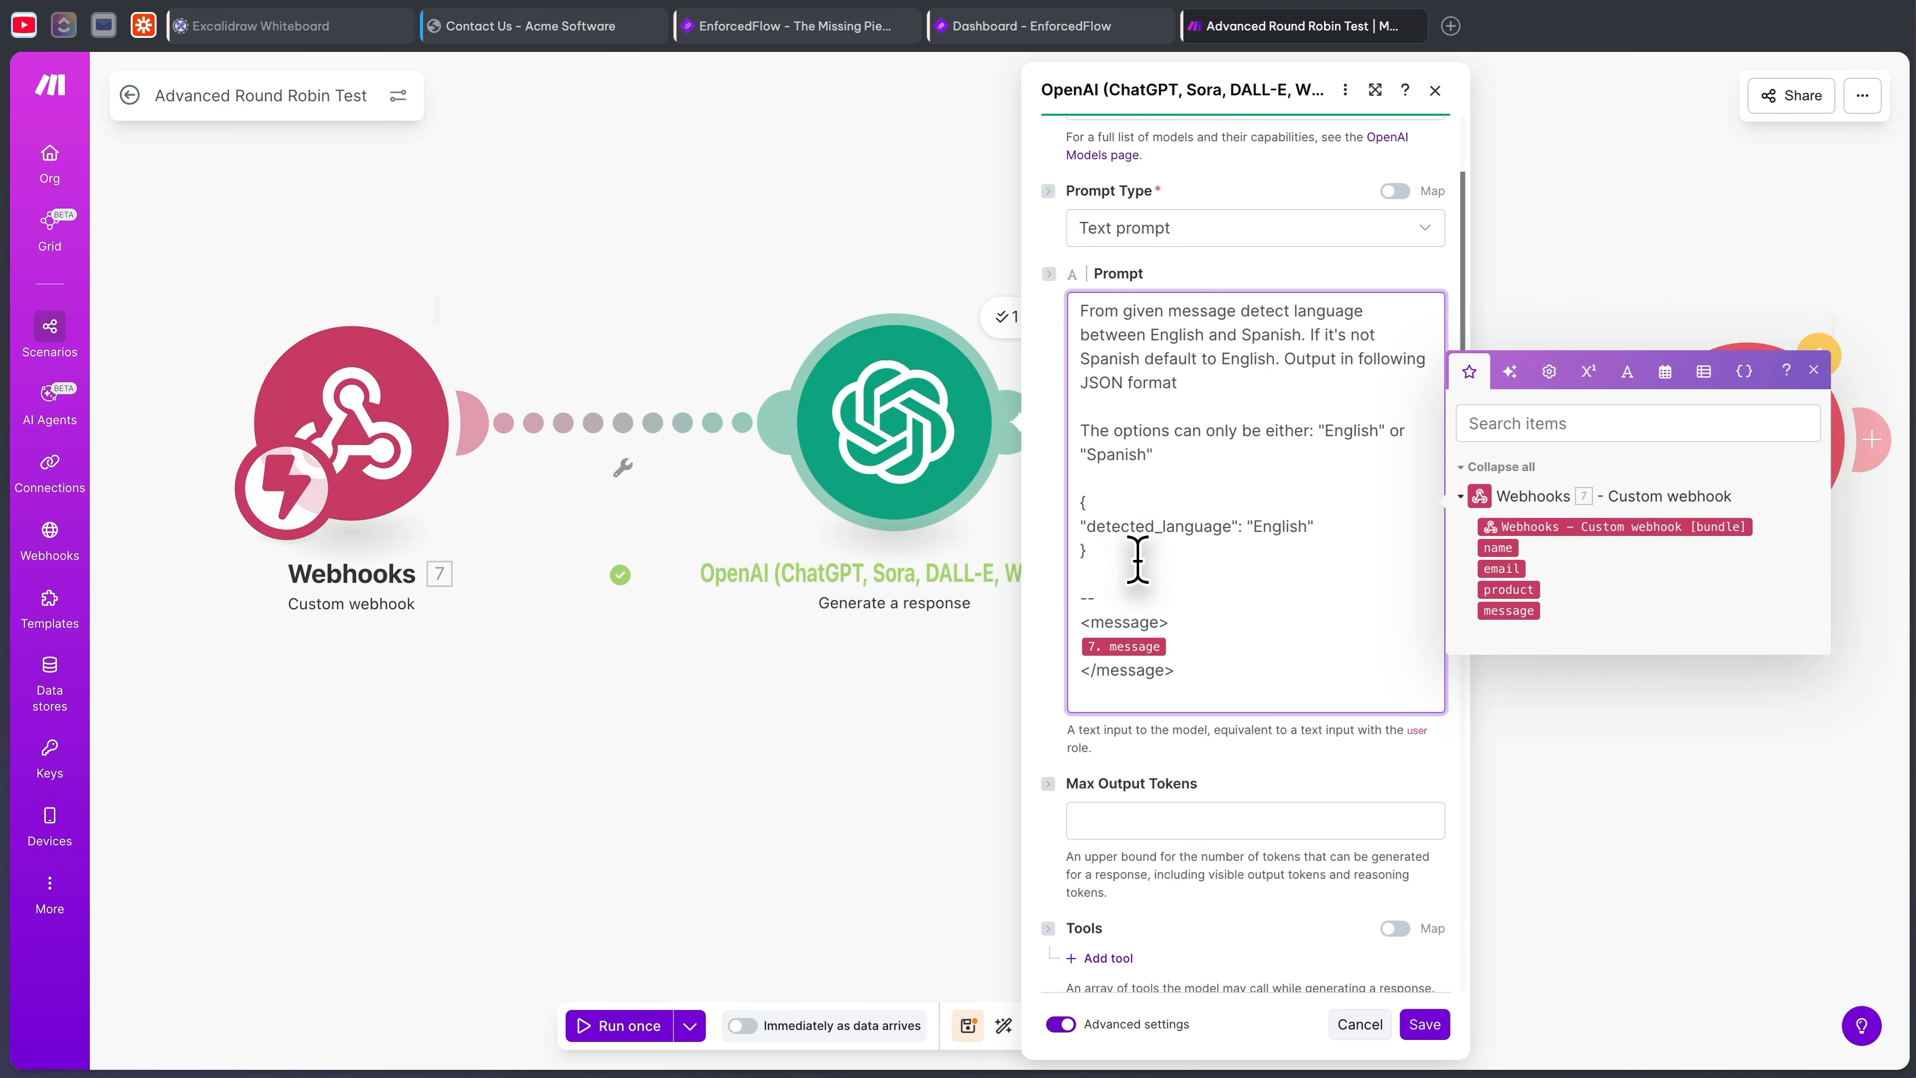
{"action": "left_click_drag", "start_coordinate": [1176, 383], "coordinate": [1096, 385]}
{"action": "left_click_drag", "start_coordinate": [1112, 544], "coordinate": [1062, 504]}
{"action": "left_click_drag", "start_coordinate": [1162, 453], "coordinate": [1035, 446]}
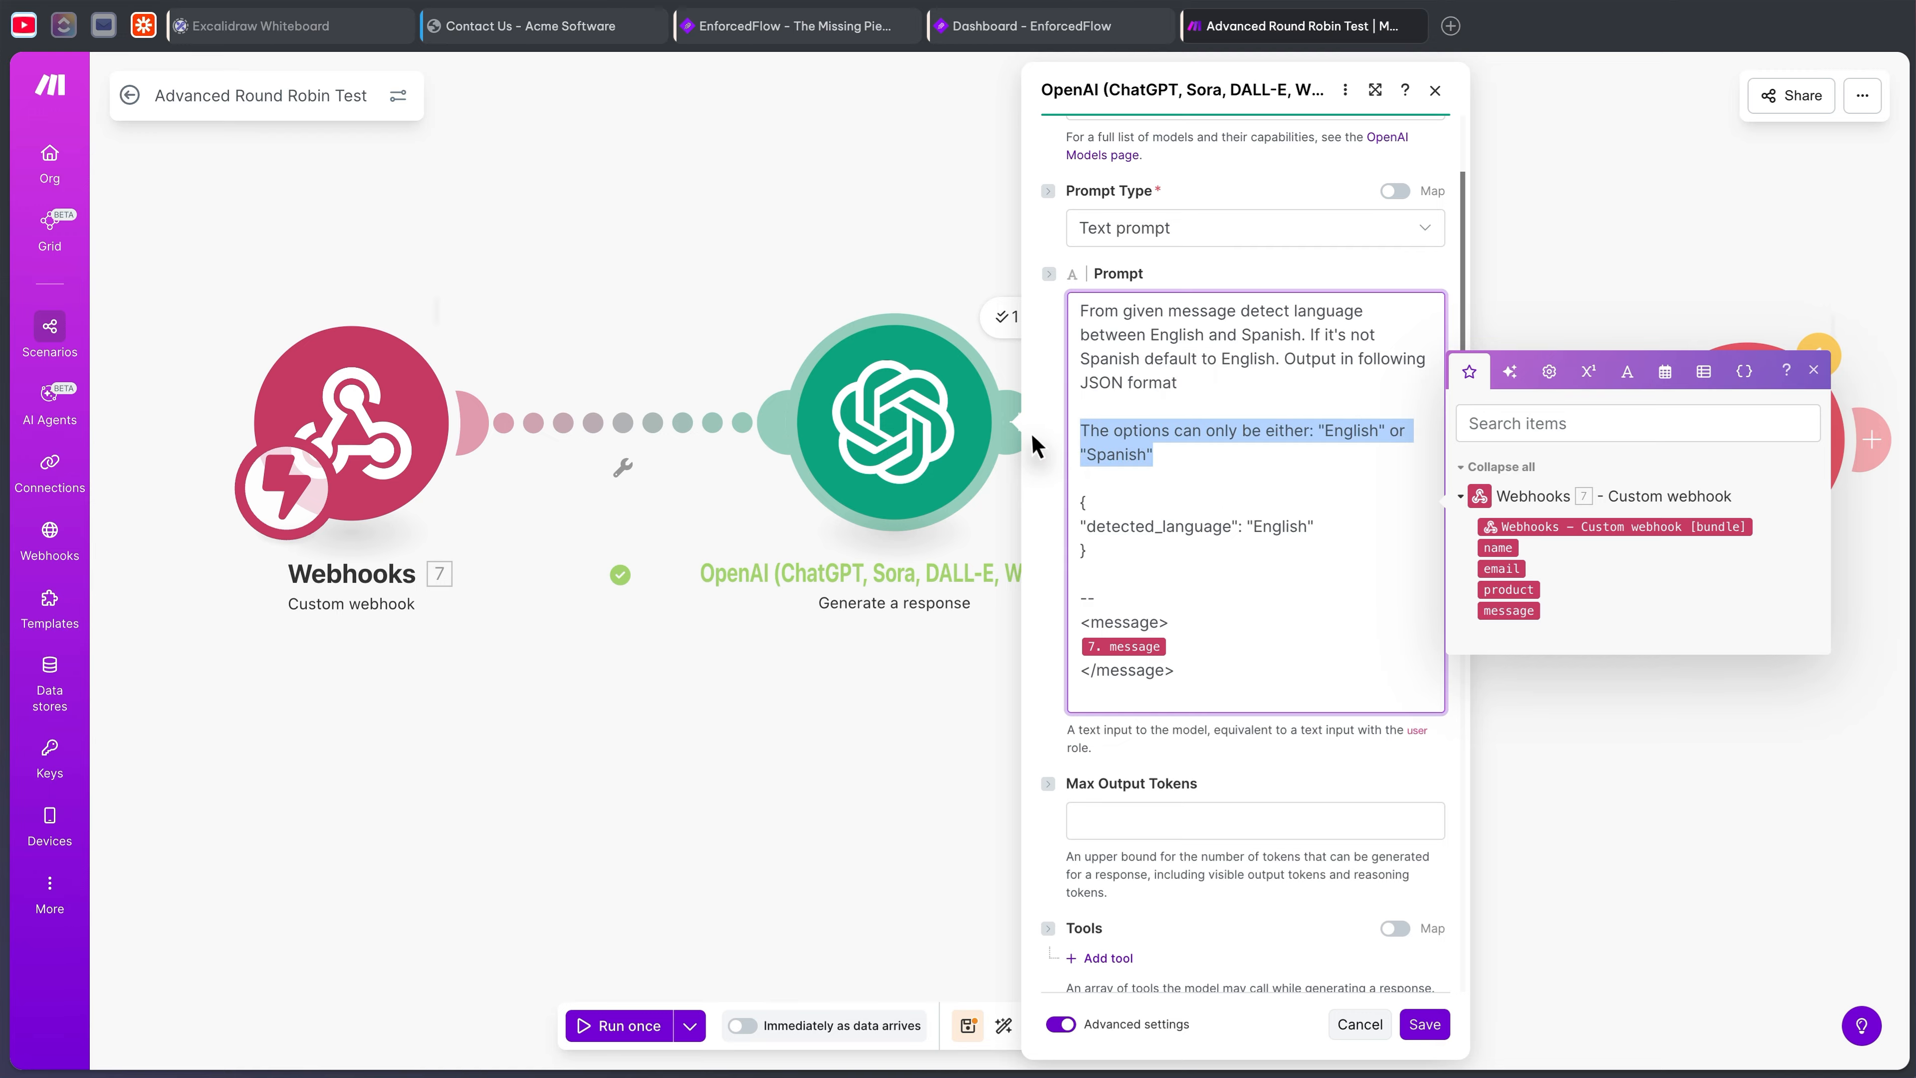
{"action": "left_click", "coordinate": [1206, 455]}
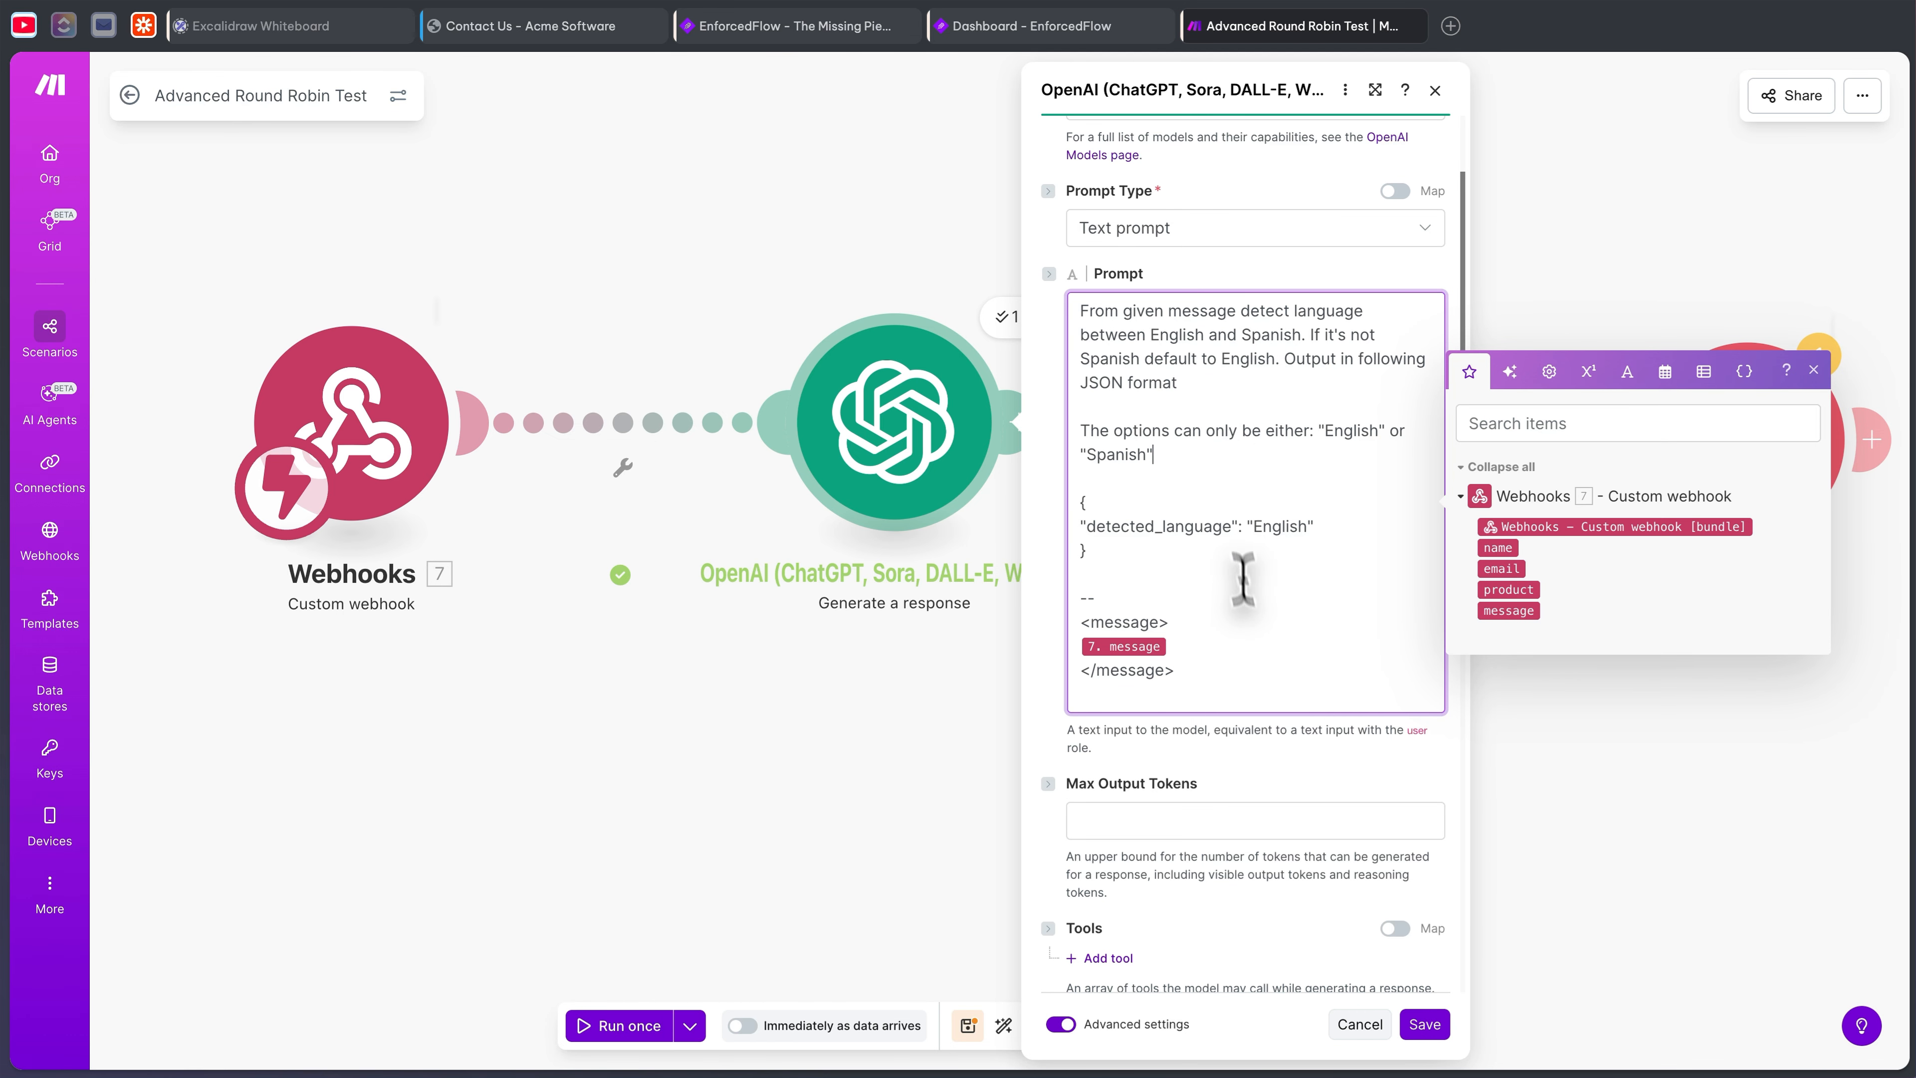
- Scroll through the remaining settings, including JSON object output format, and close without saving
{"action": "scroll", "coordinate": [1247, 603], "scroll_direction": "down", "scroll_amount": 2}
{"action": "left_click_drag", "start_coordinate": [1228, 537], "coordinate": [1084, 492]}
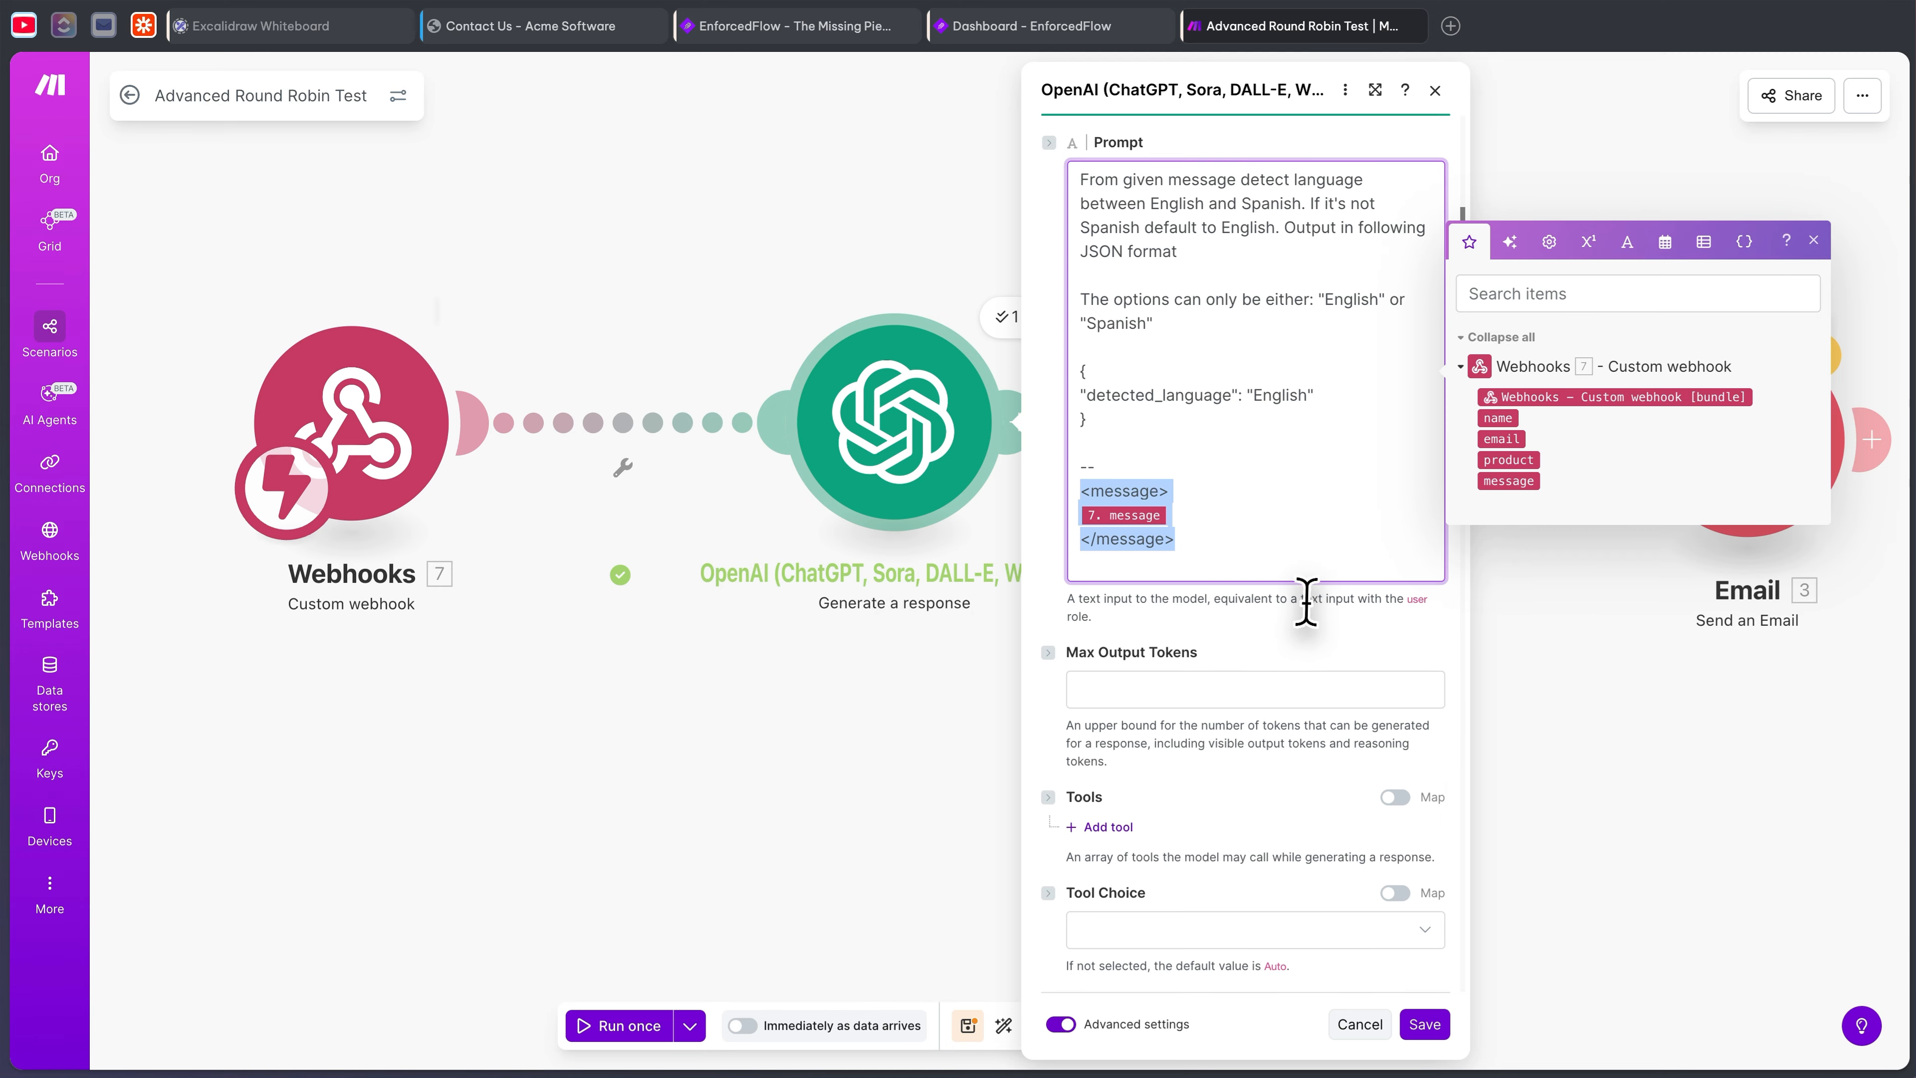
{"action": "scroll", "coordinate": [1298, 603], "scroll_direction": "down", "scroll_amount": 5}
{"action": "scroll", "coordinate": [1215, 528], "scroll_direction": "down", "scroll_amount": 2}
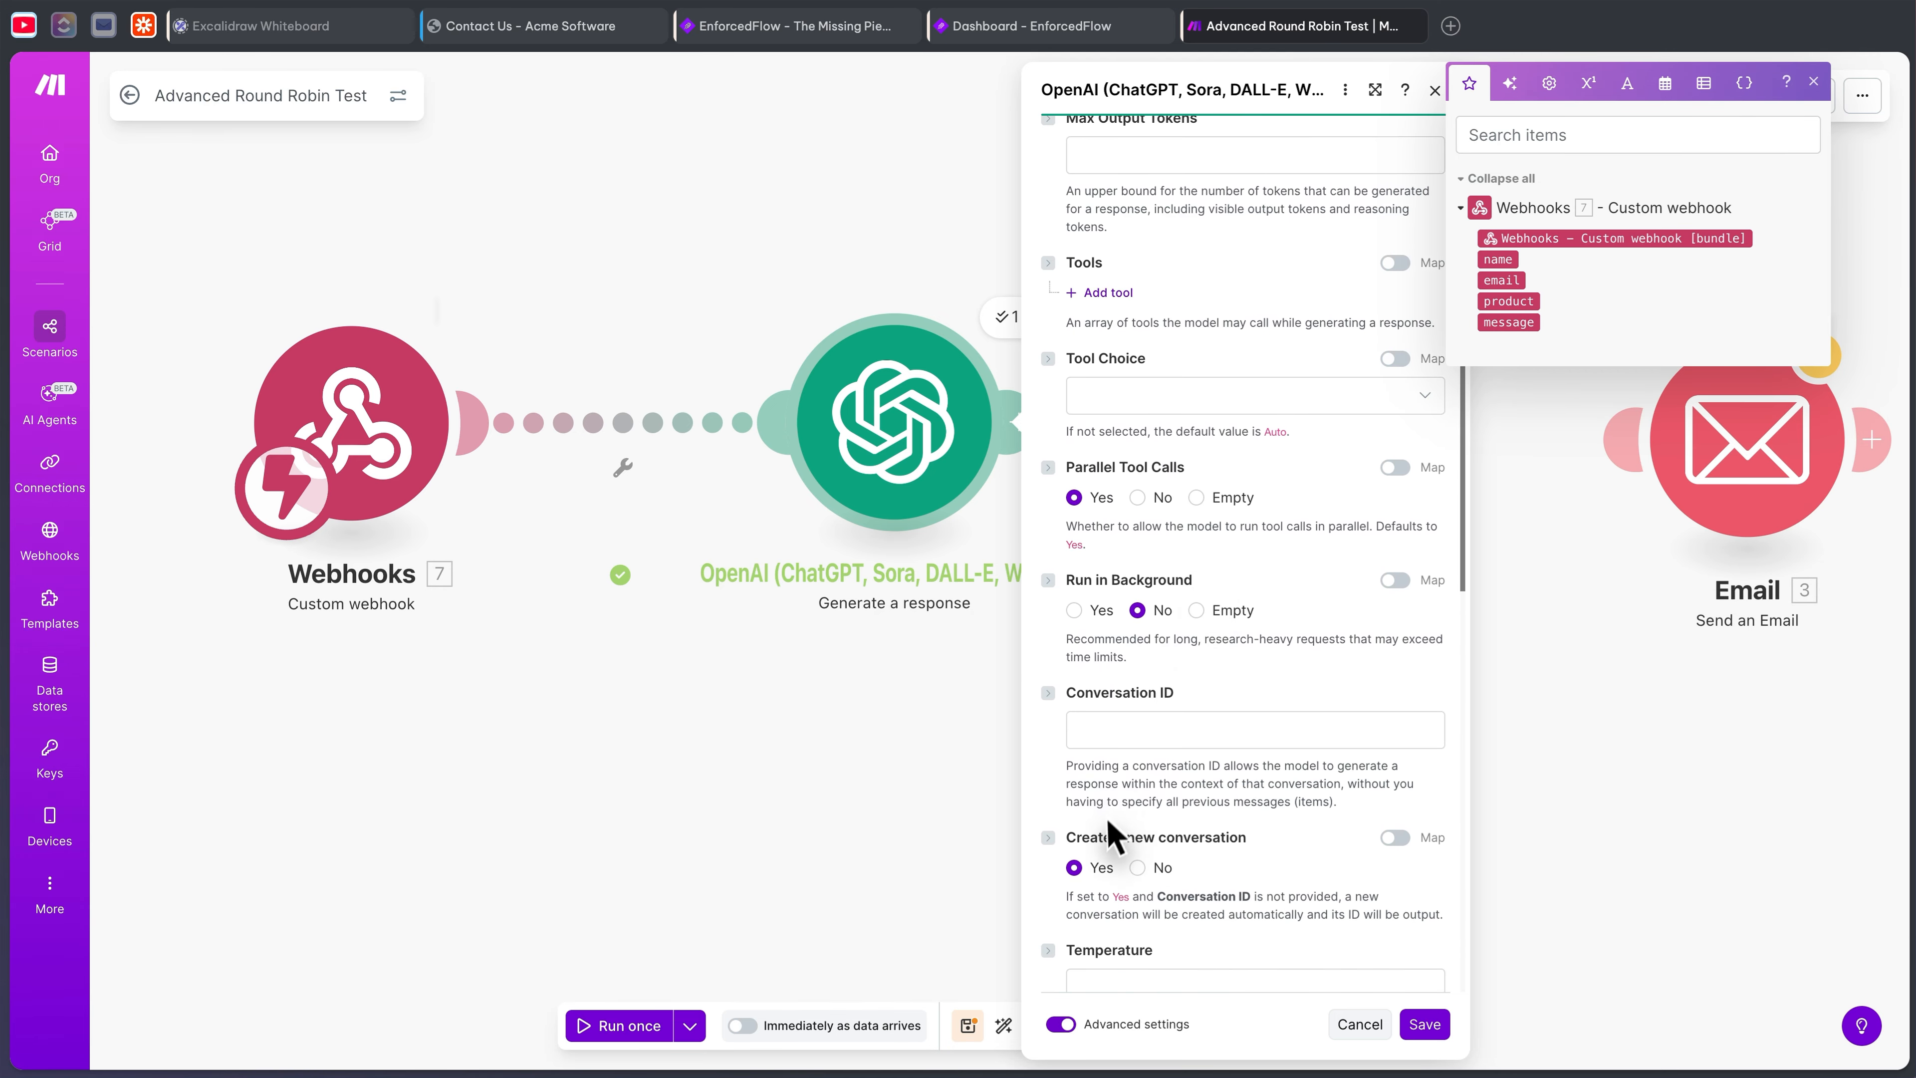
{"action": "scroll", "coordinate": [1177, 683], "scroll_direction": "up", "scroll_amount": 7}
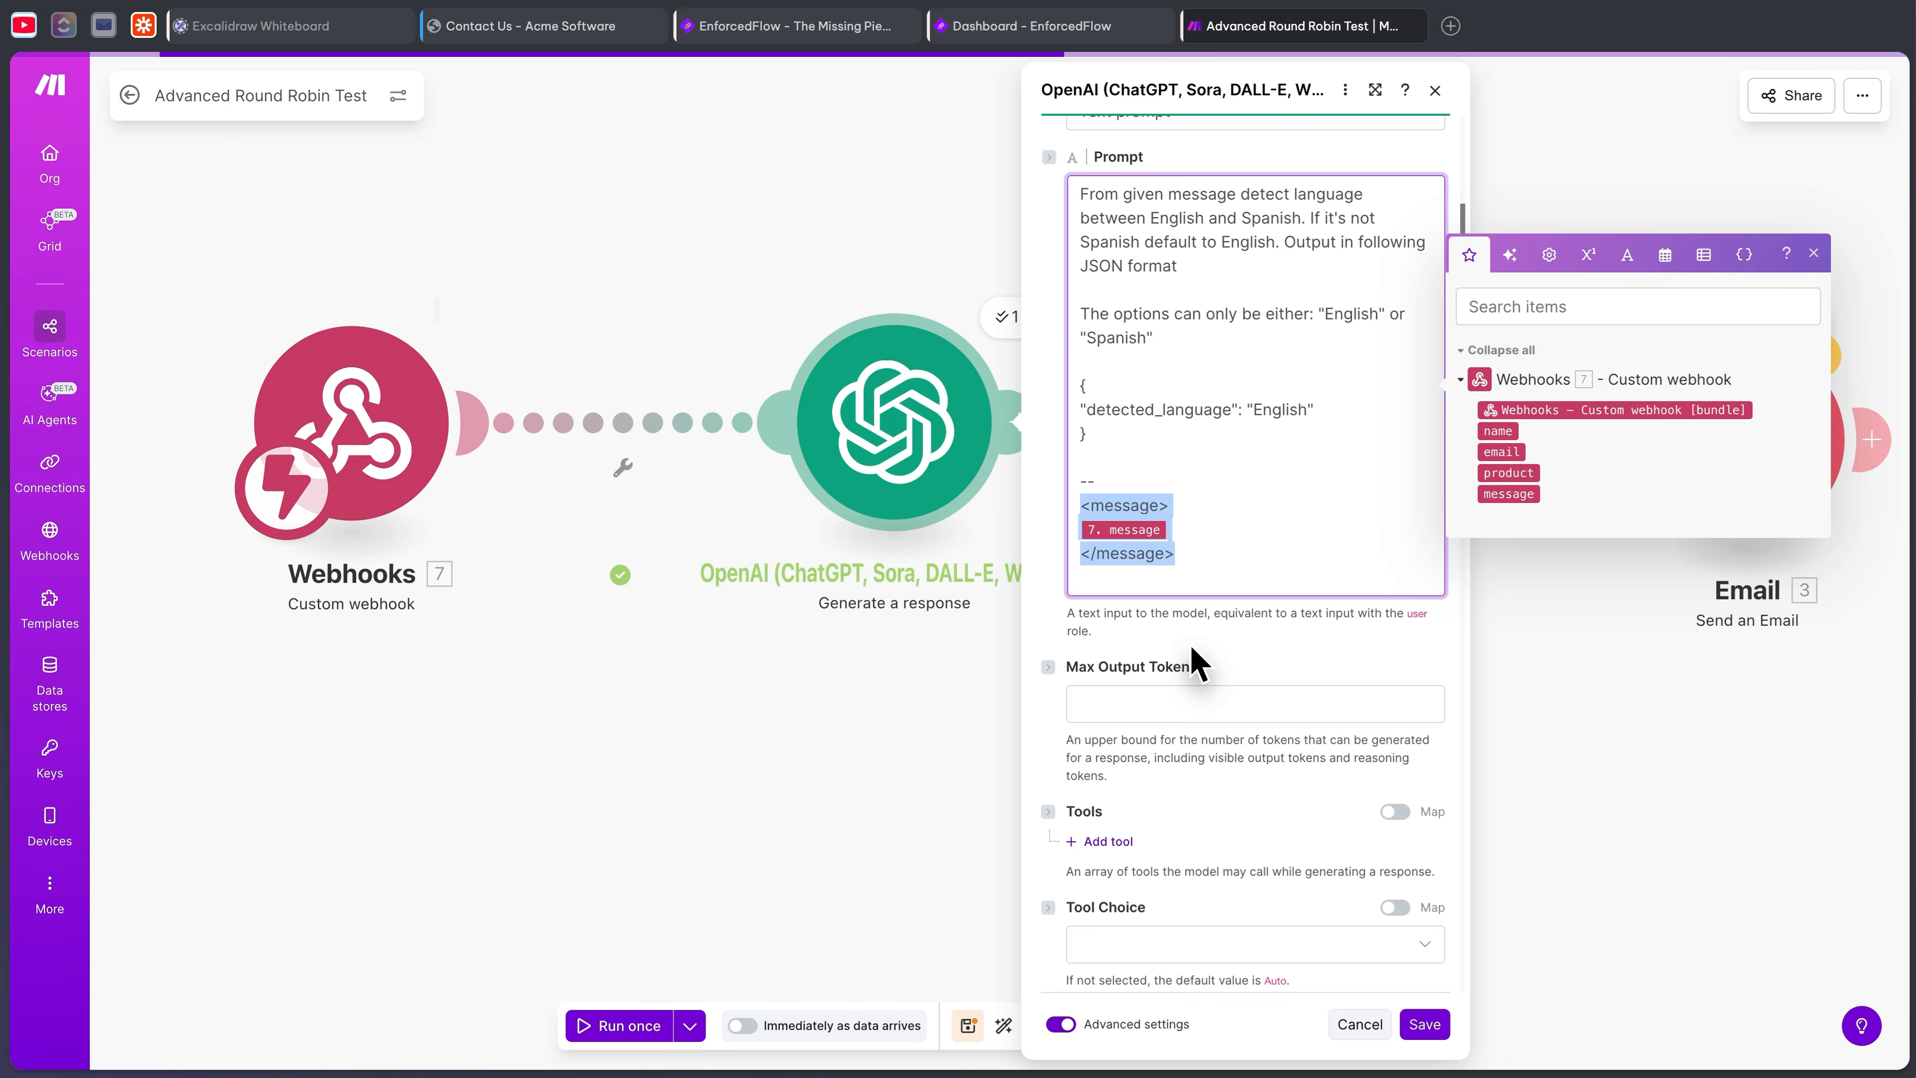
{"action": "scroll", "coordinate": [1222, 635], "scroll_direction": "down", "scroll_amount": 15}
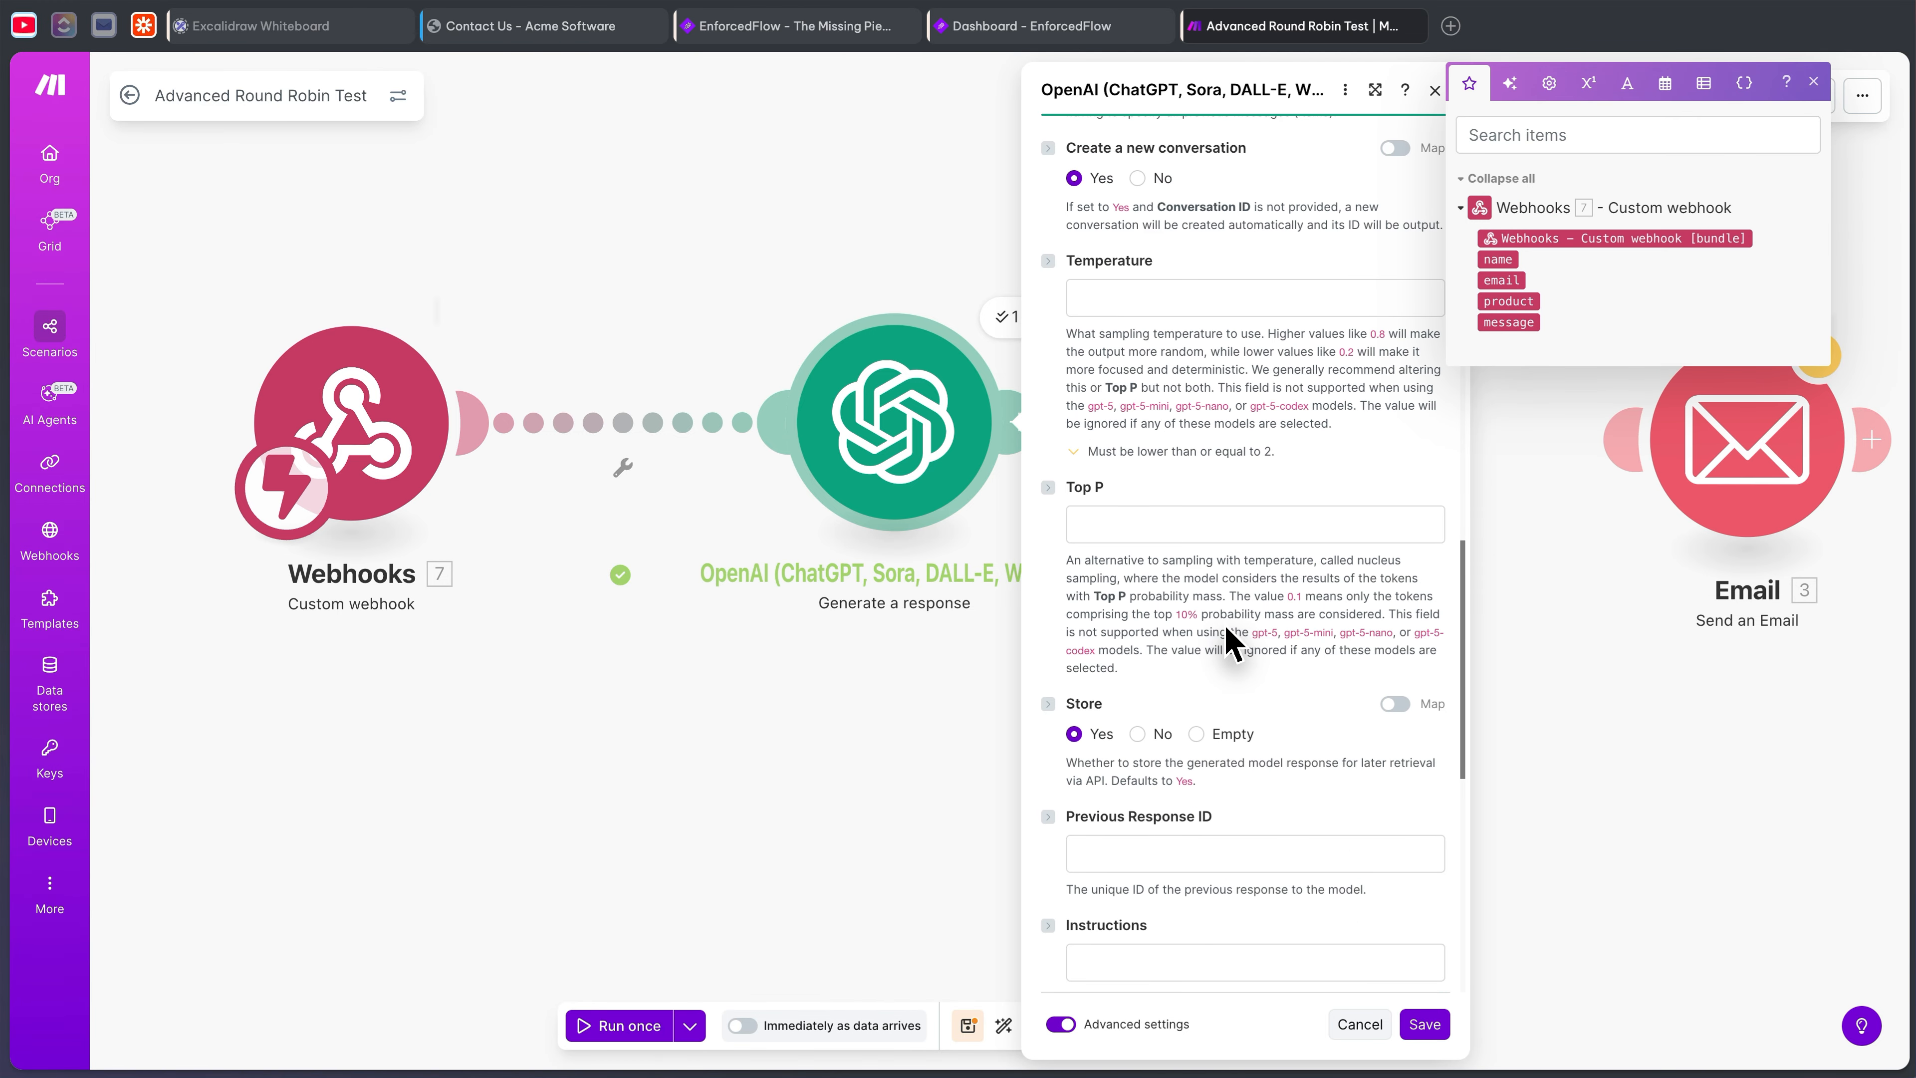
{"action": "scroll", "coordinate": [1225, 631], "scroll_direction": "down", "scroll_amount": 2}
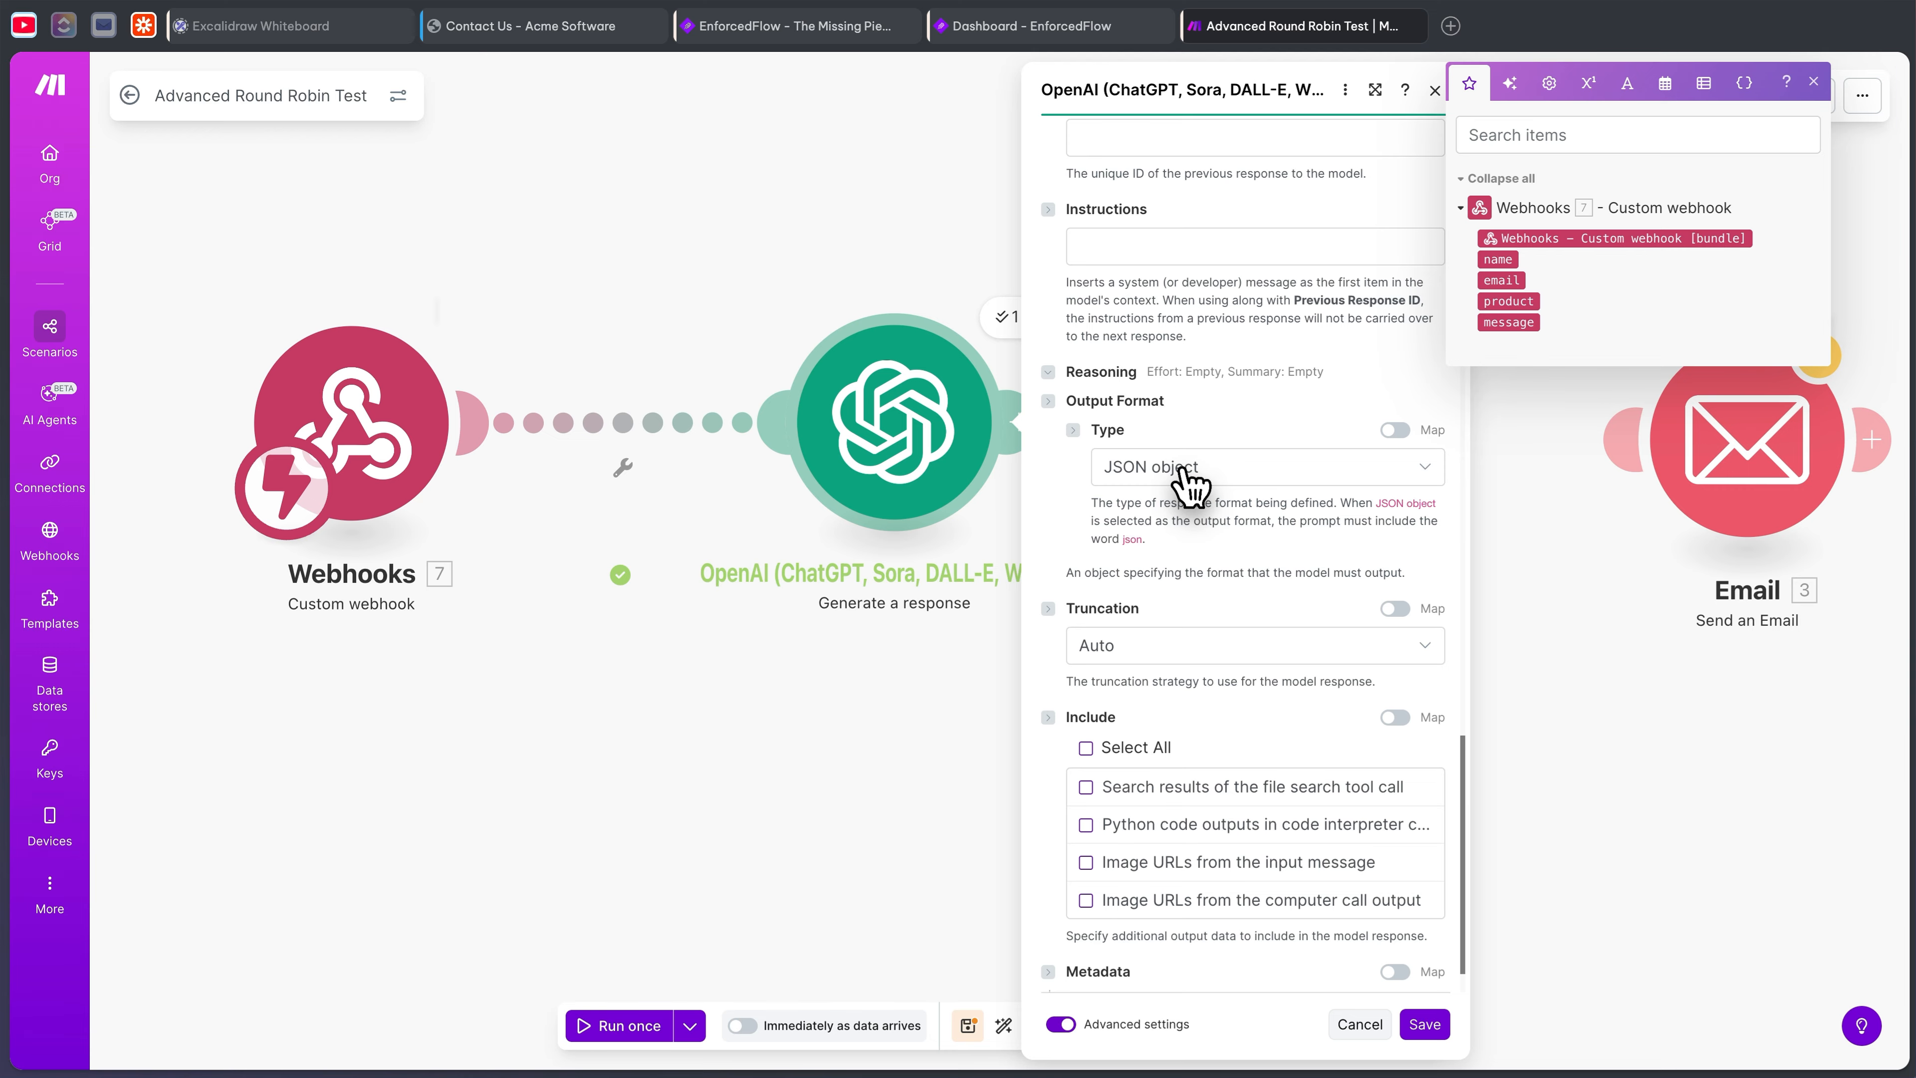
{"action": "left_click", "coordinate": [1361, 1024]}
- Start a single-module test run of OpenAI, cancel it, and add a new module after it
{"action": "right_click", "coordinate": [875, 419]}
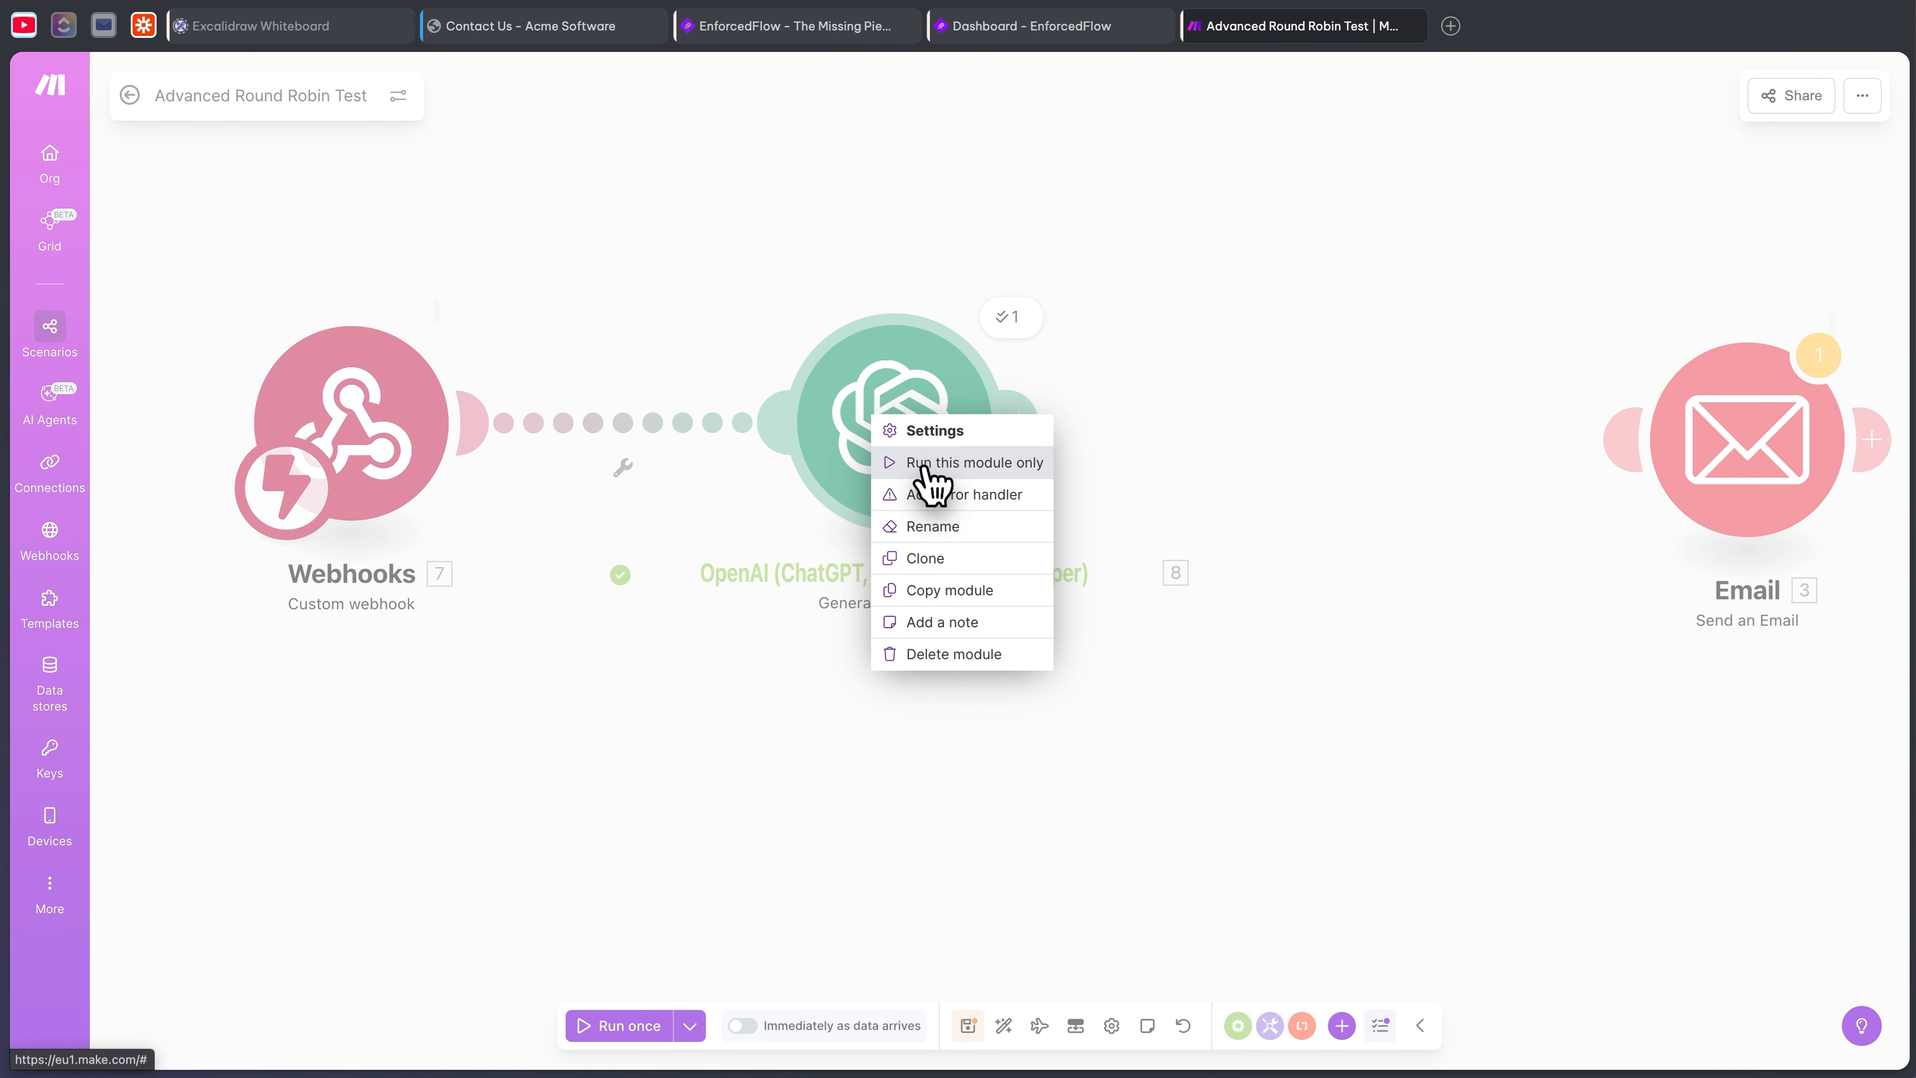
{"action": "left_click", "coordinate": [924, 467]}
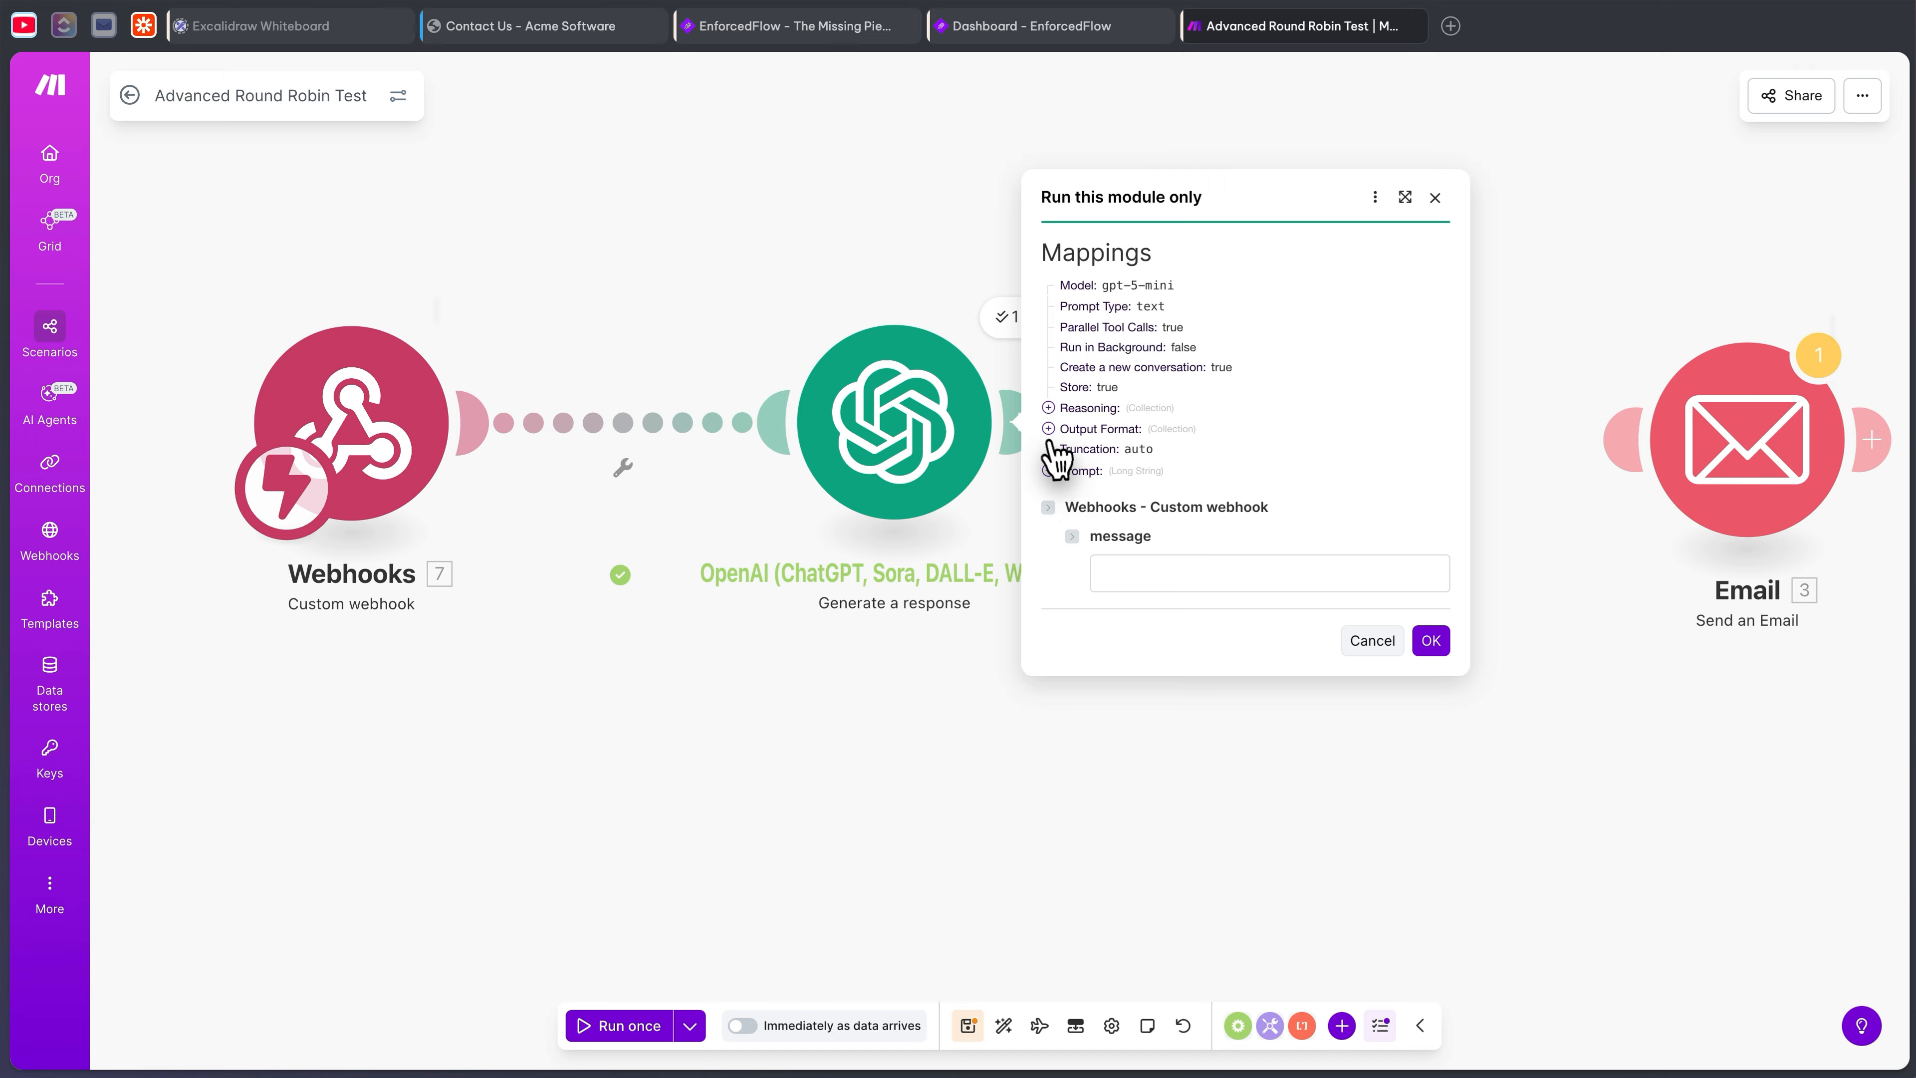
{"action": "left_click", "coordinate": [1178, 564]}
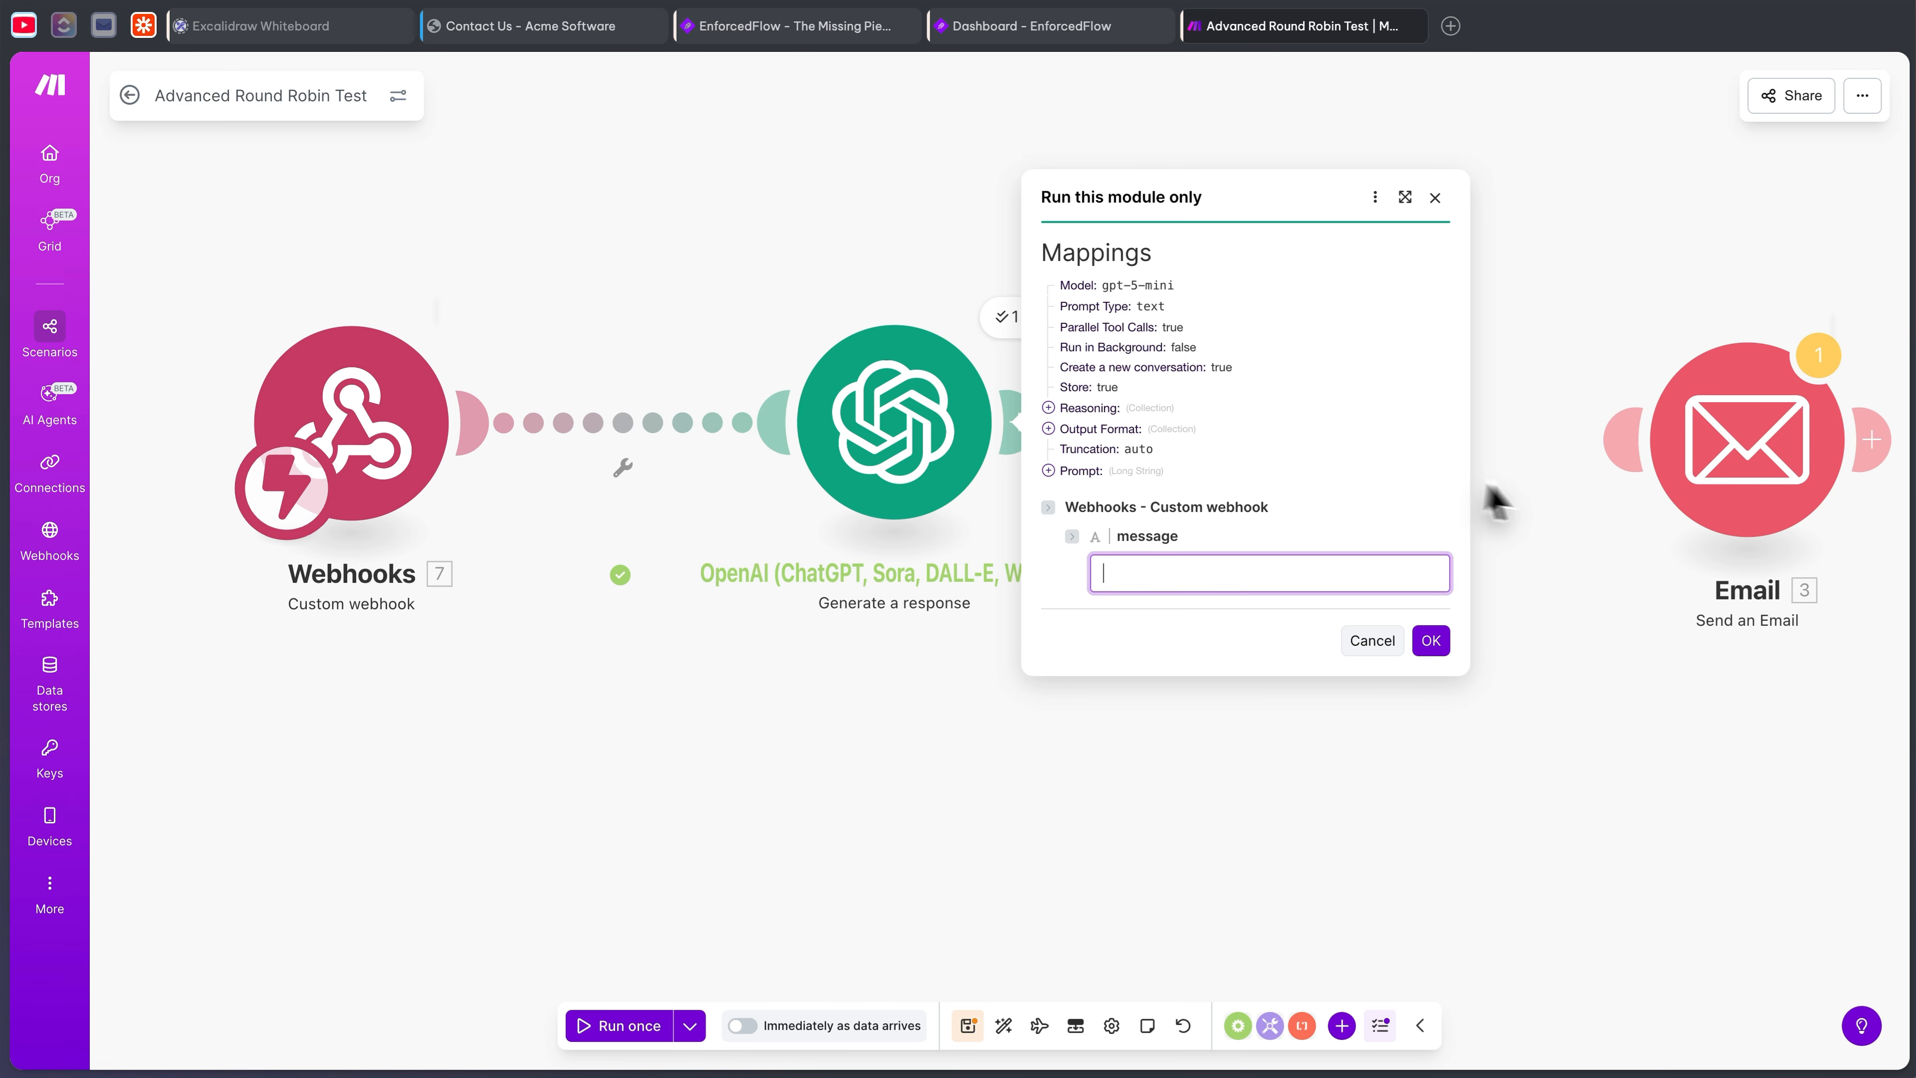
{"action": "left_click", "coordinate": [1373, 641]}
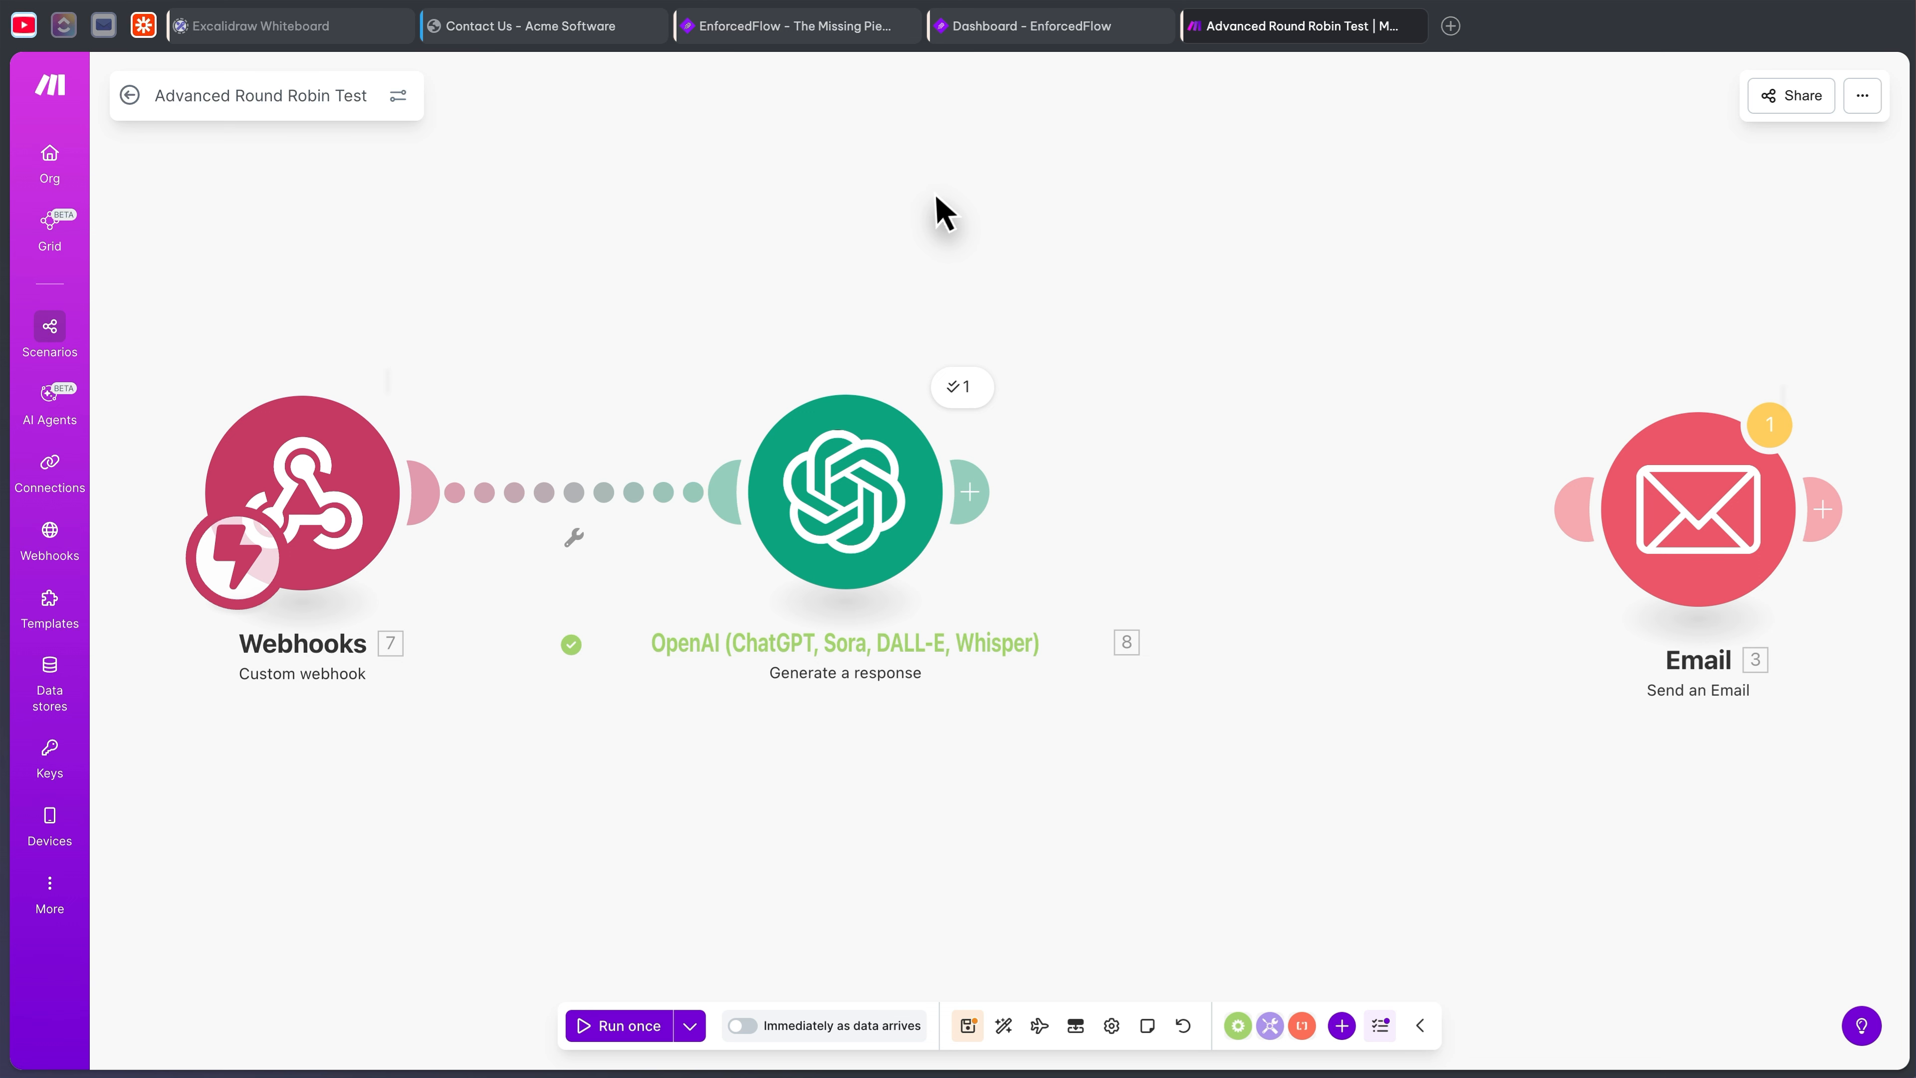
{"action": "left_click", "coordinate": [981, 498]}
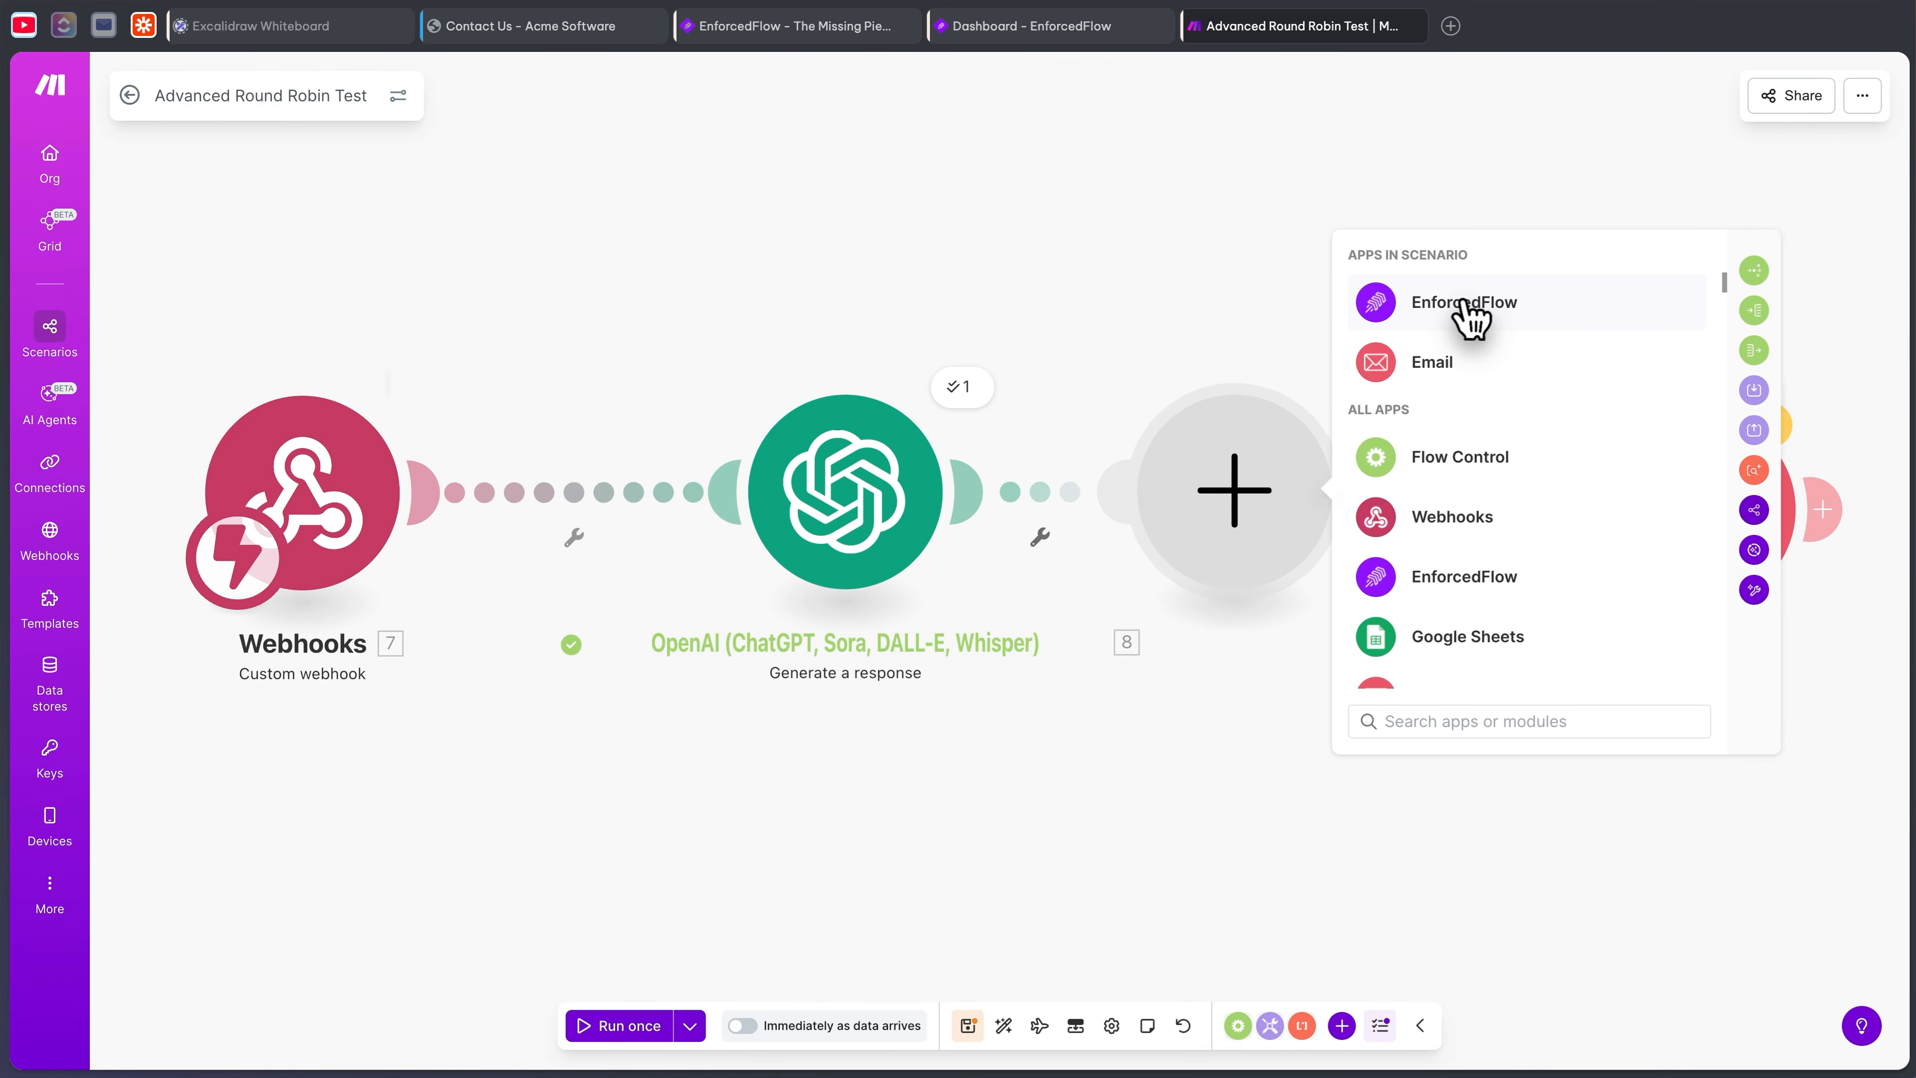
- Search 'Enforced' and add an EnforcedFlow Make an API Call module after OpenAI, then go to the EnforcedFlow dashboard
{"action": "left_click", "coordinate": [1502, 721]}
{"action": "type", "text": "Enfor"}
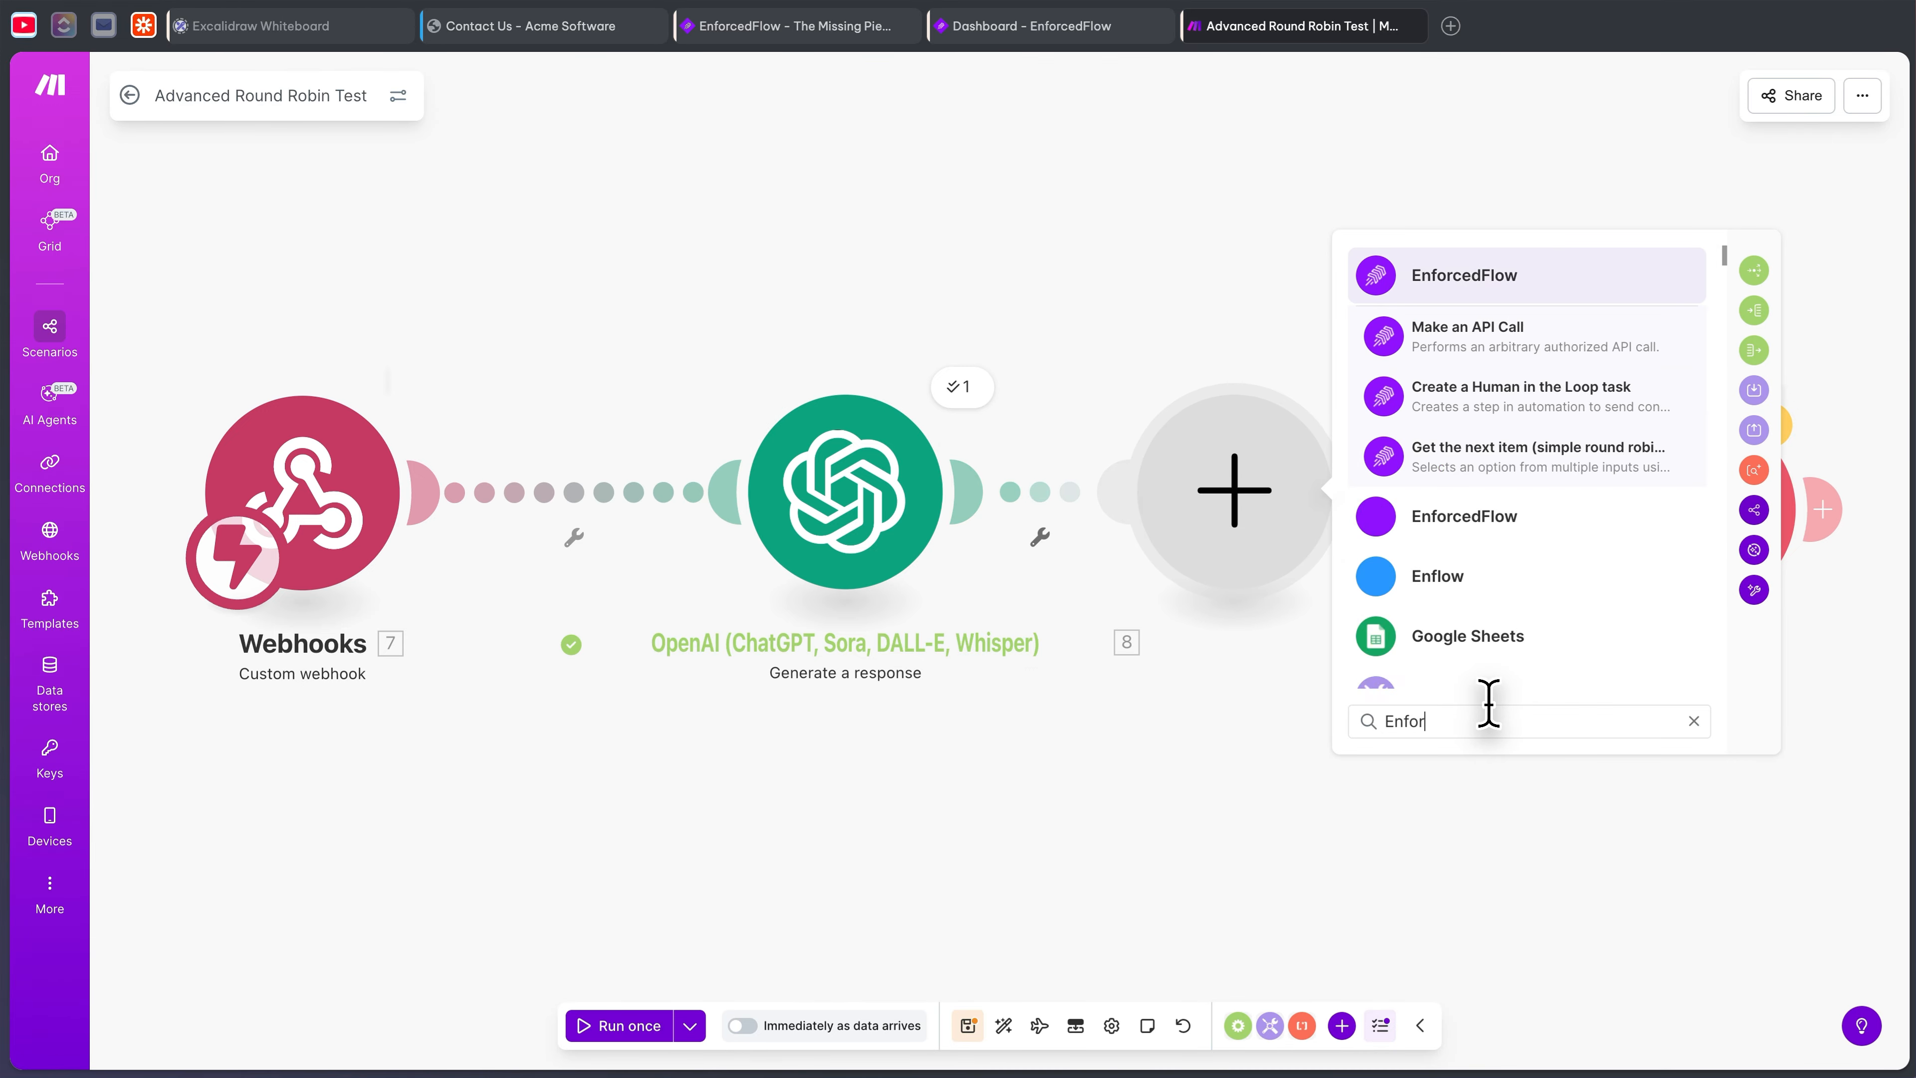
{"action": "type", "text": "ced"}
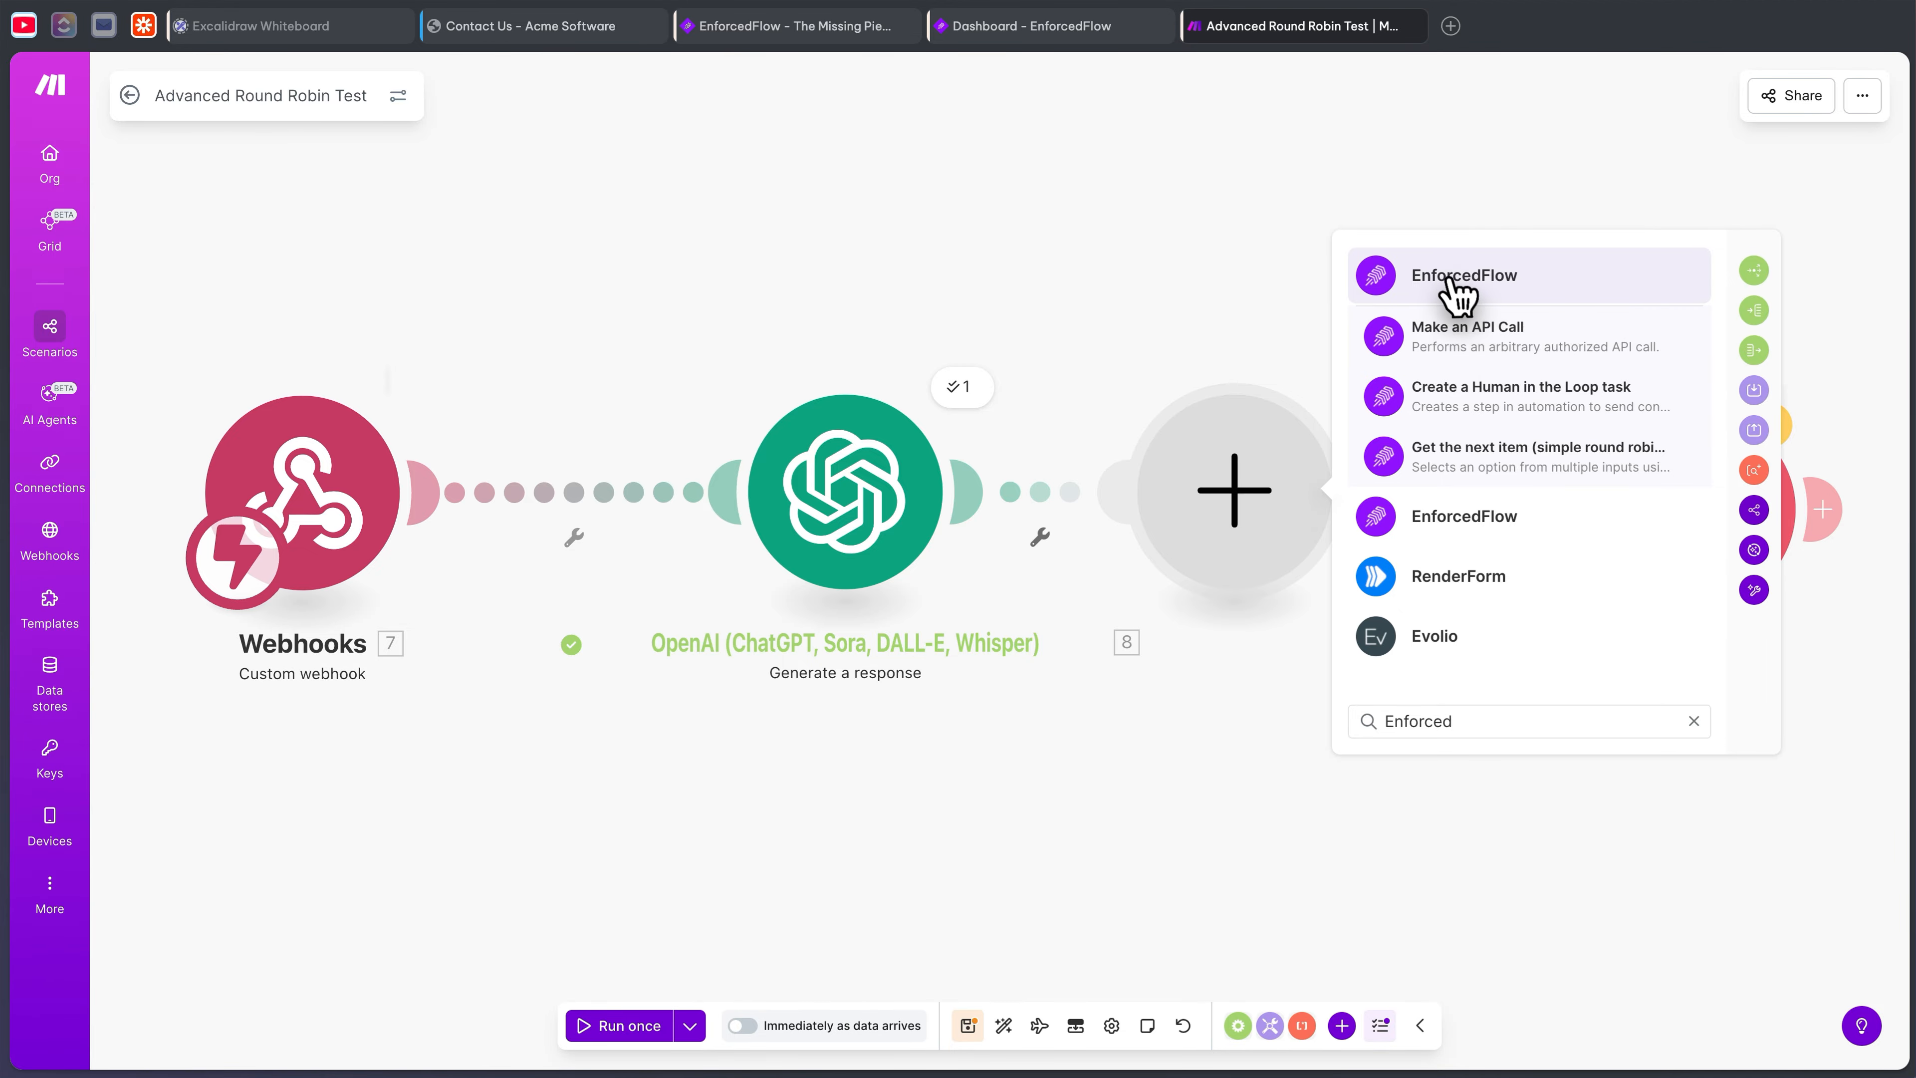
{"action": "left_click", "coordinate": [1452, 343]}
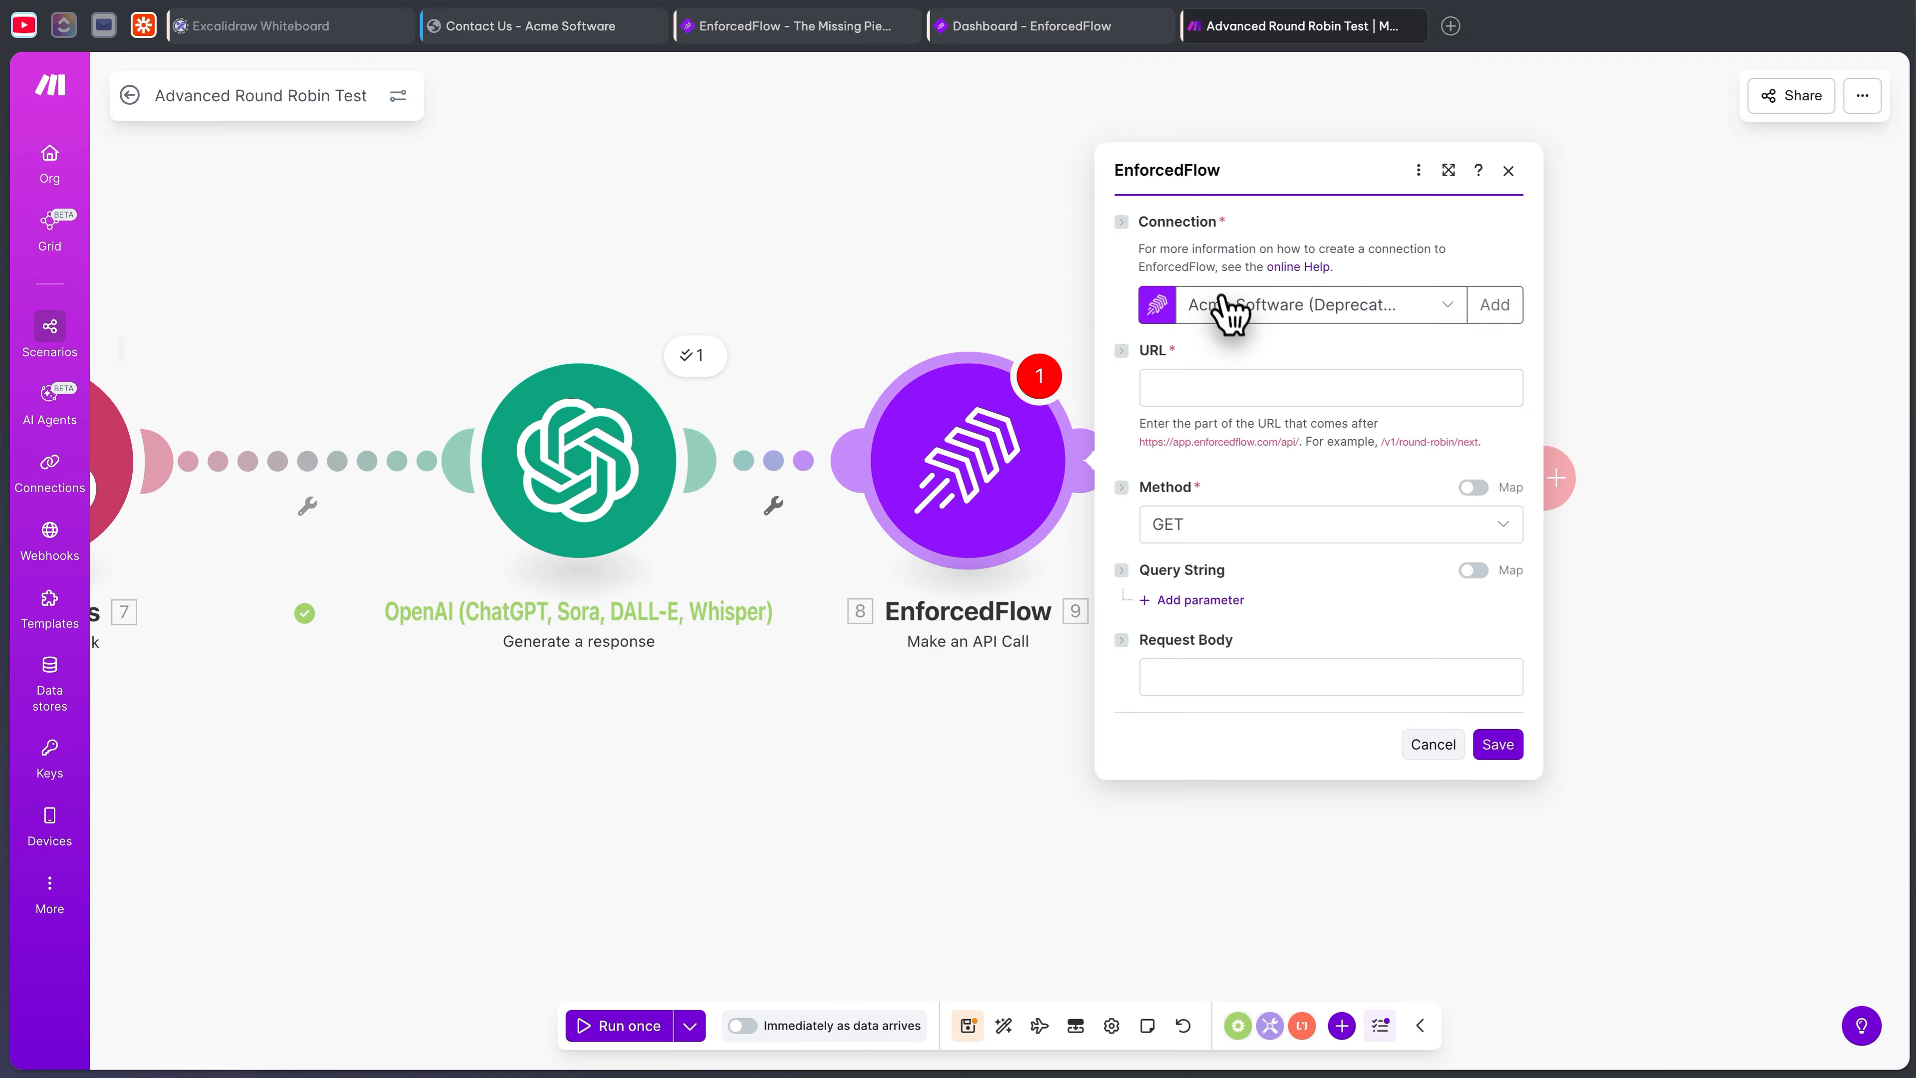
{"action": "left_click", "coordinate": [1032, 38]}
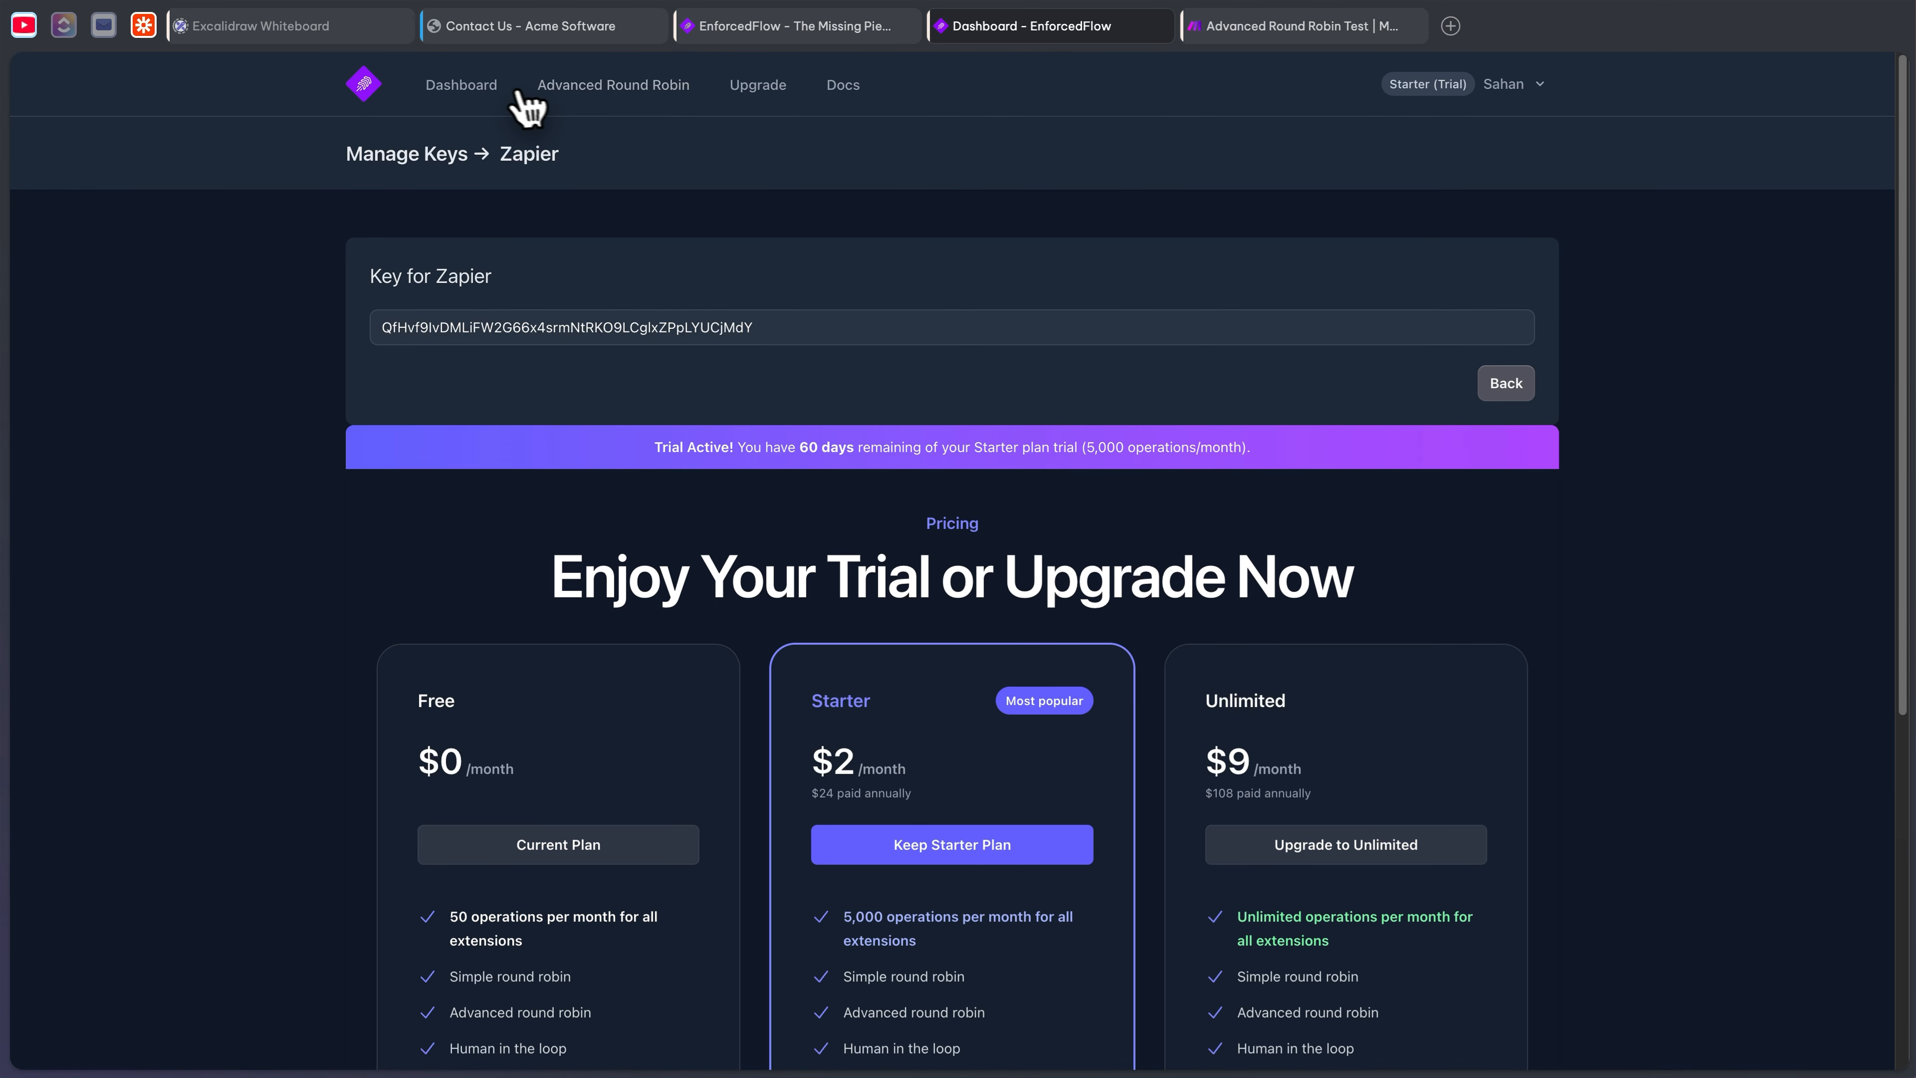
- Copy the Zapier API key from EnforcedFlow's Dashboard key list and return to Make
{"action": "left_click", "coordinate": [480, 84]}
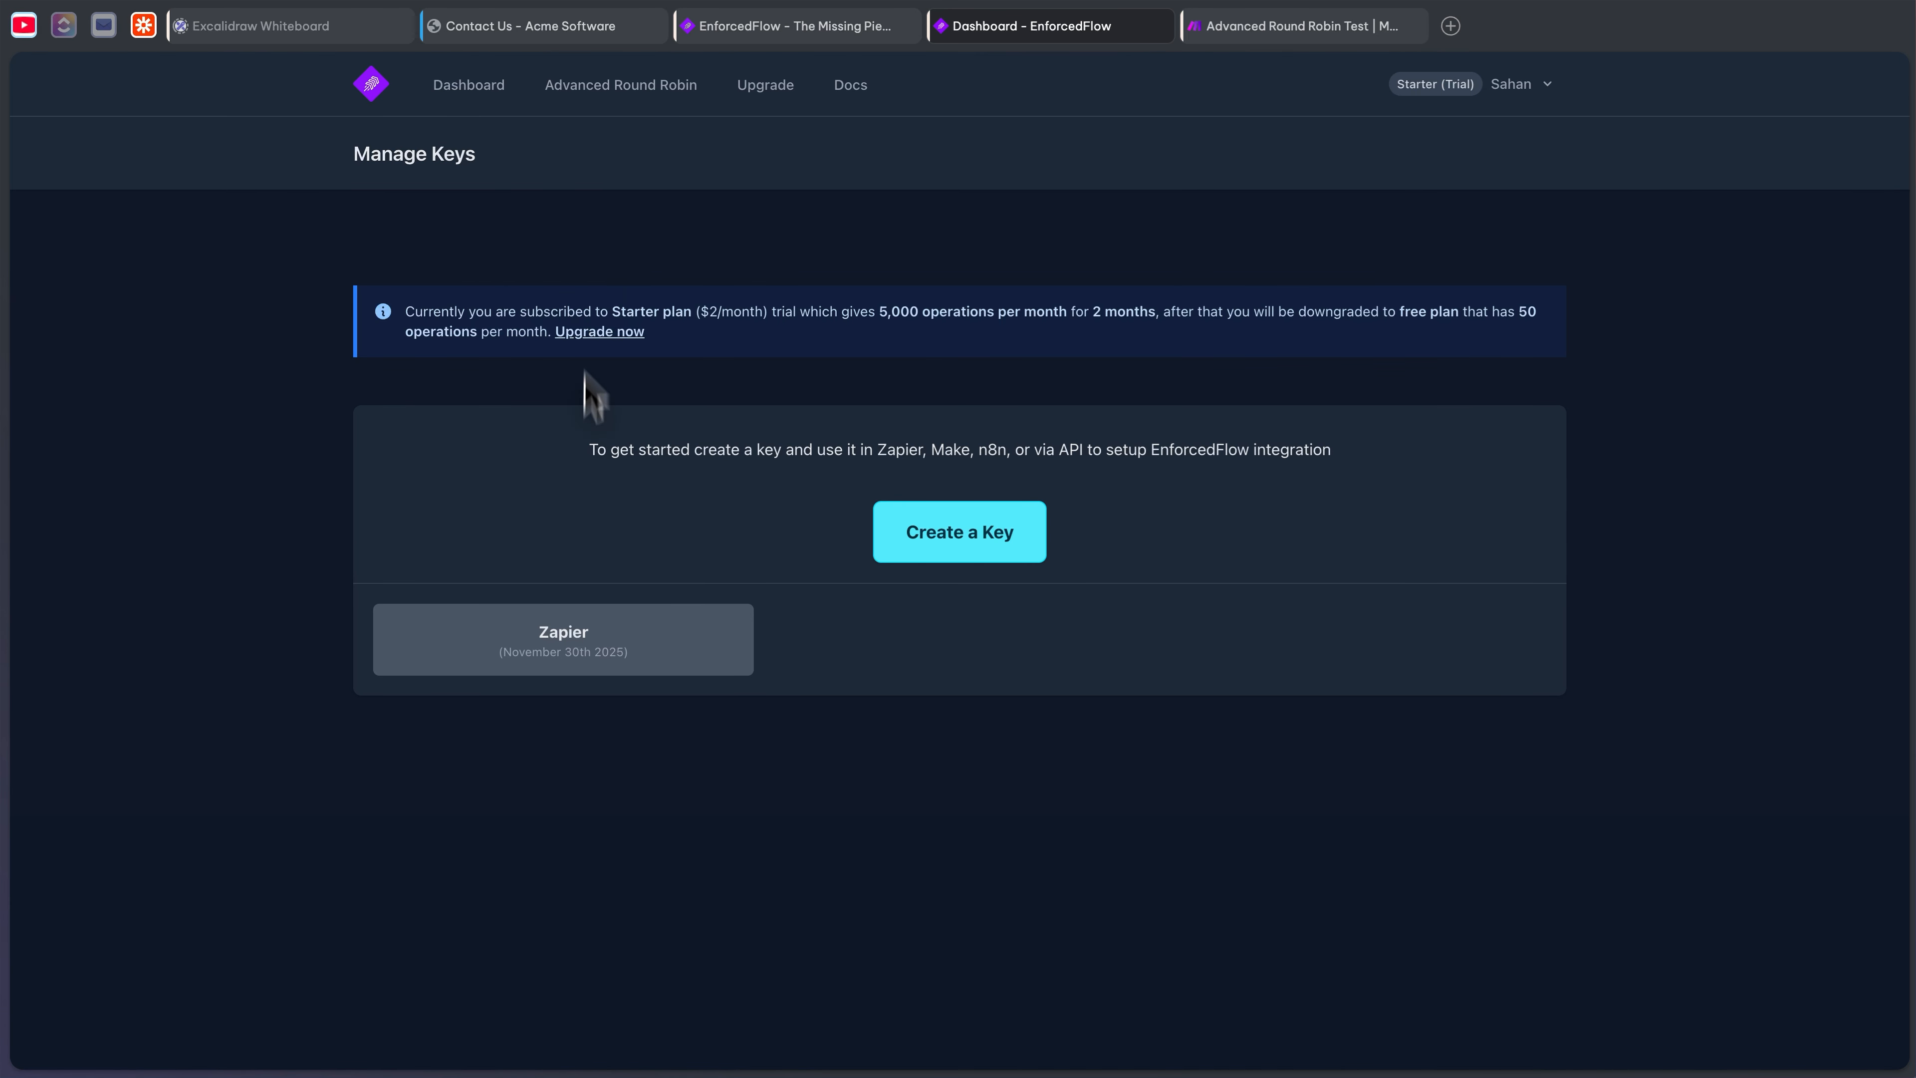
{"action": "left_click", "coordinate": [656, 651]}
{"action": "left_click", "coordinate": [683, 324]}
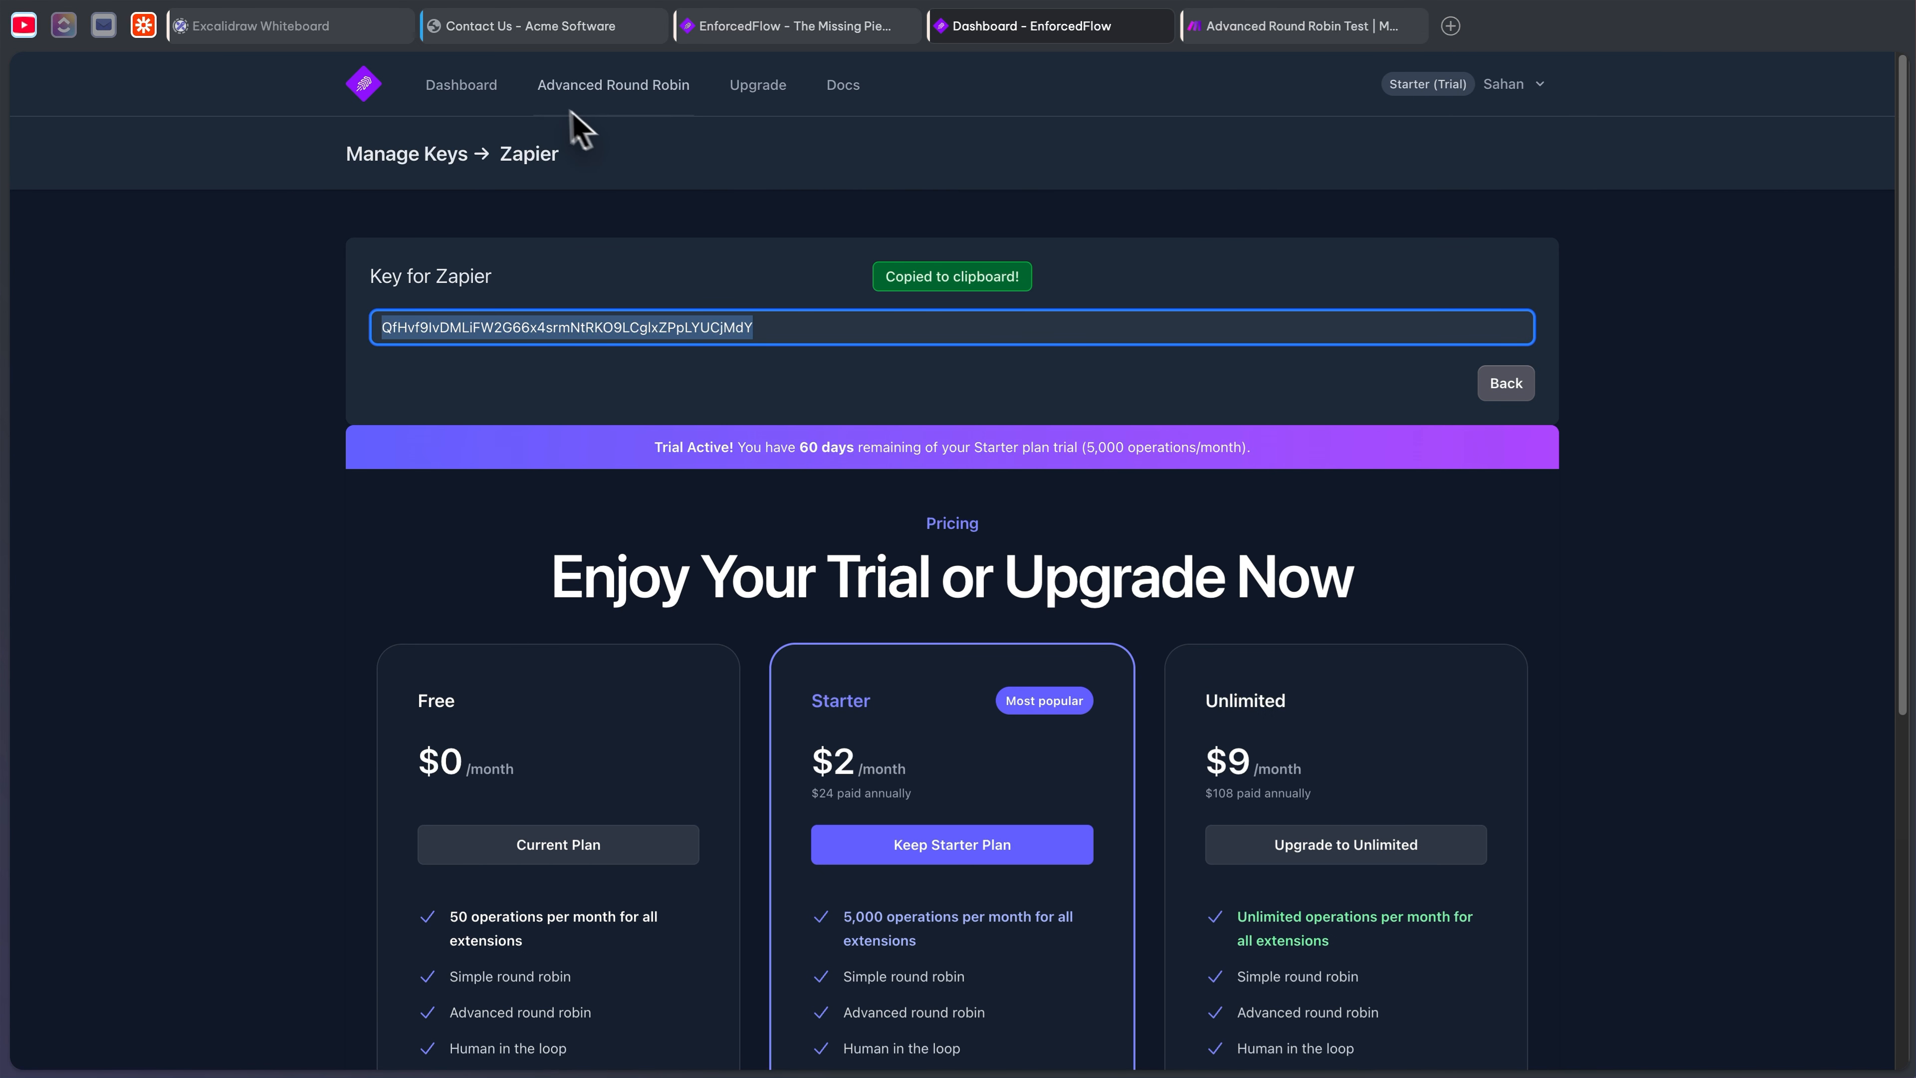
{"action": "left_click", "coordinate": [615, 89]}
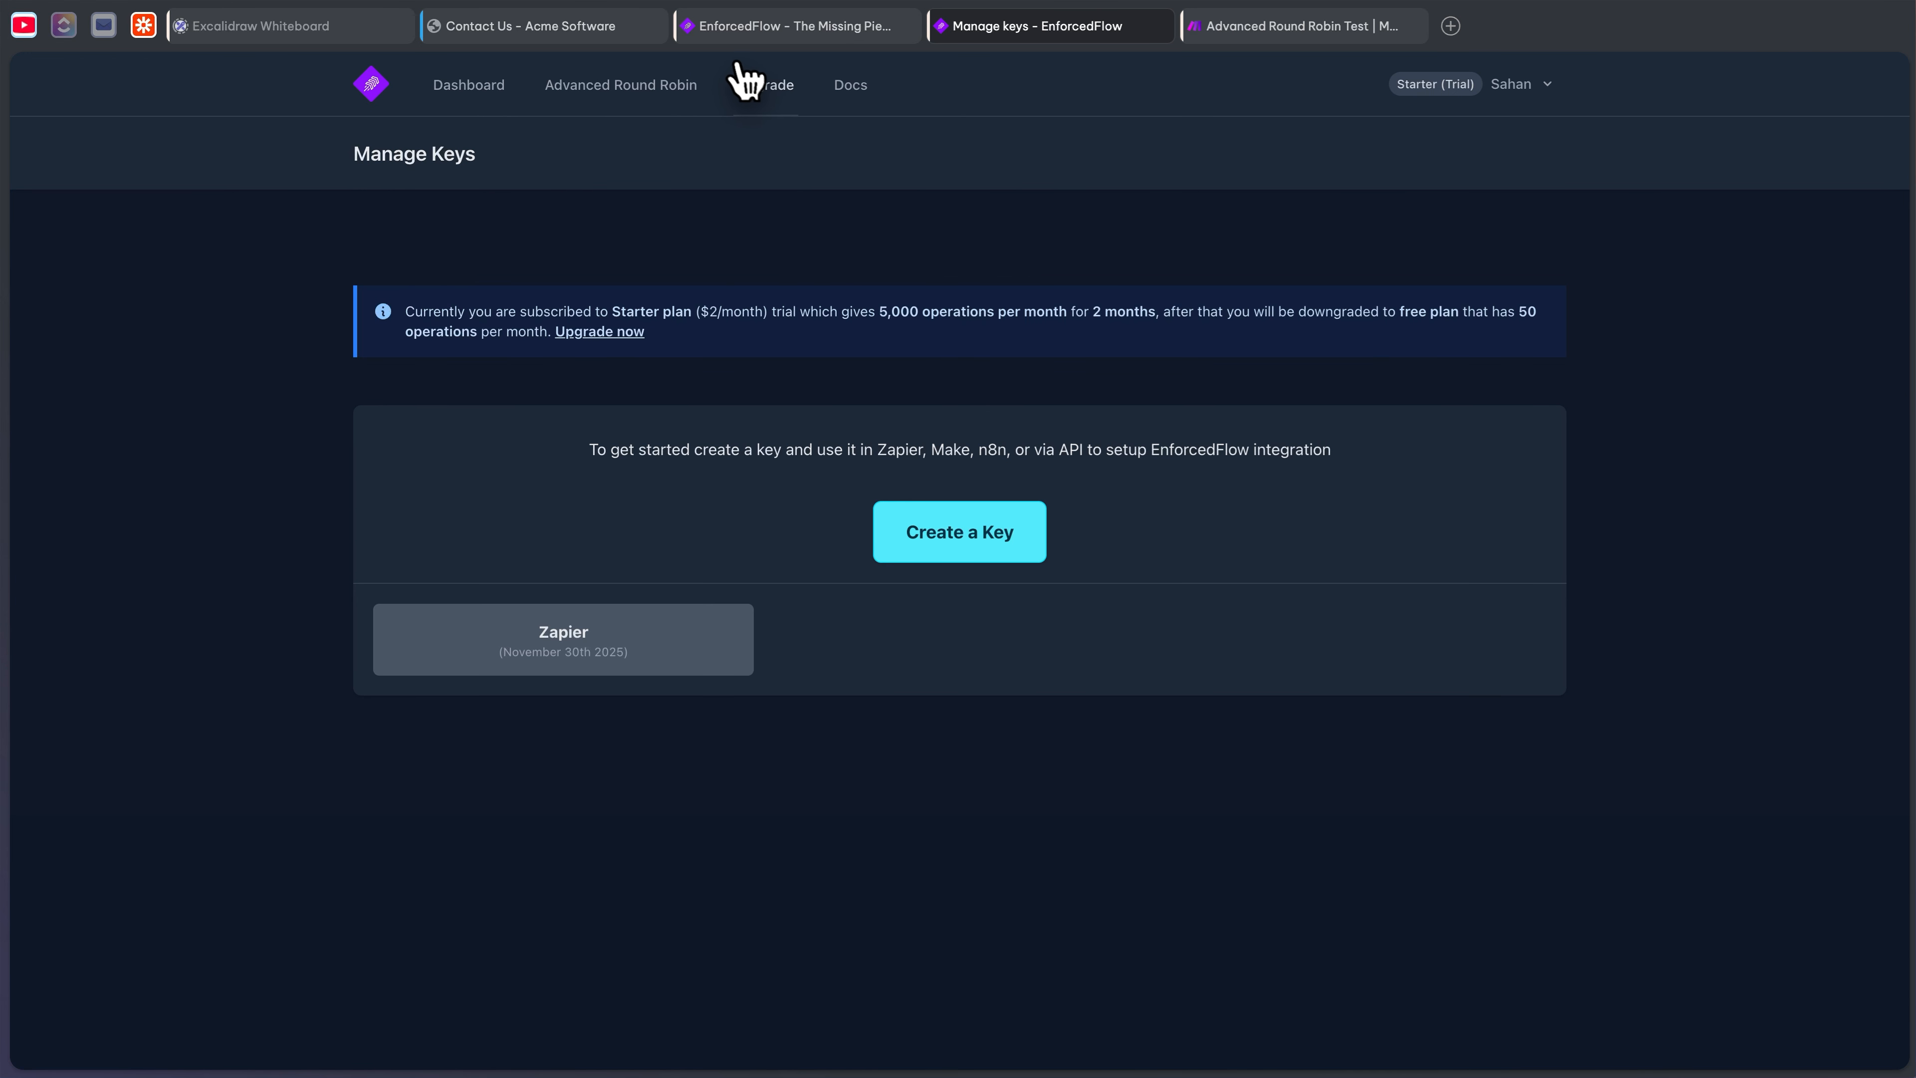
{"action": "left_click", "coordinate": [1207, 27]}
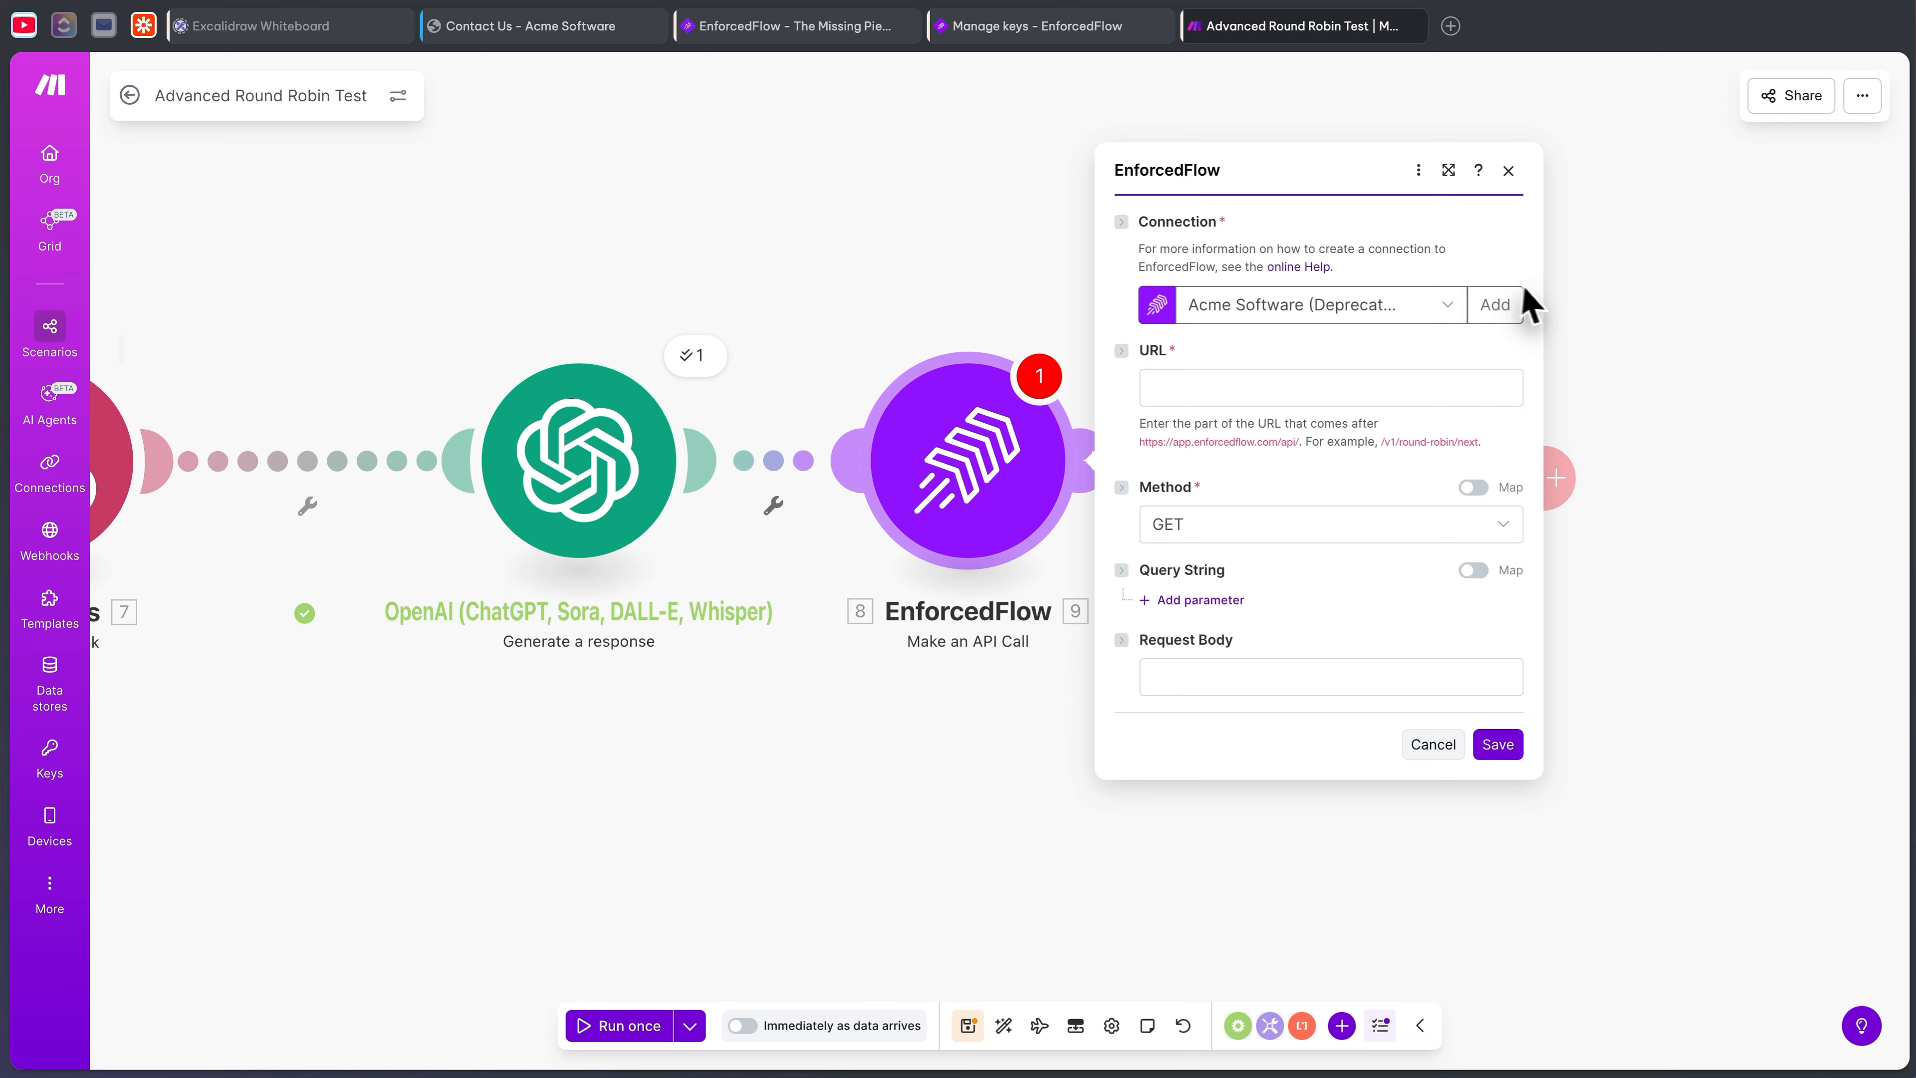
- Create an EnforcedFlow connection named 'Acme Website Form' using the pasted Zapier API key
{"action": "left_click", "coordinate": [1495, 304]}
{"action": "left_click", "coordinate": [1202, 374]}
{"action": "key", "text": "ctrl+v"}
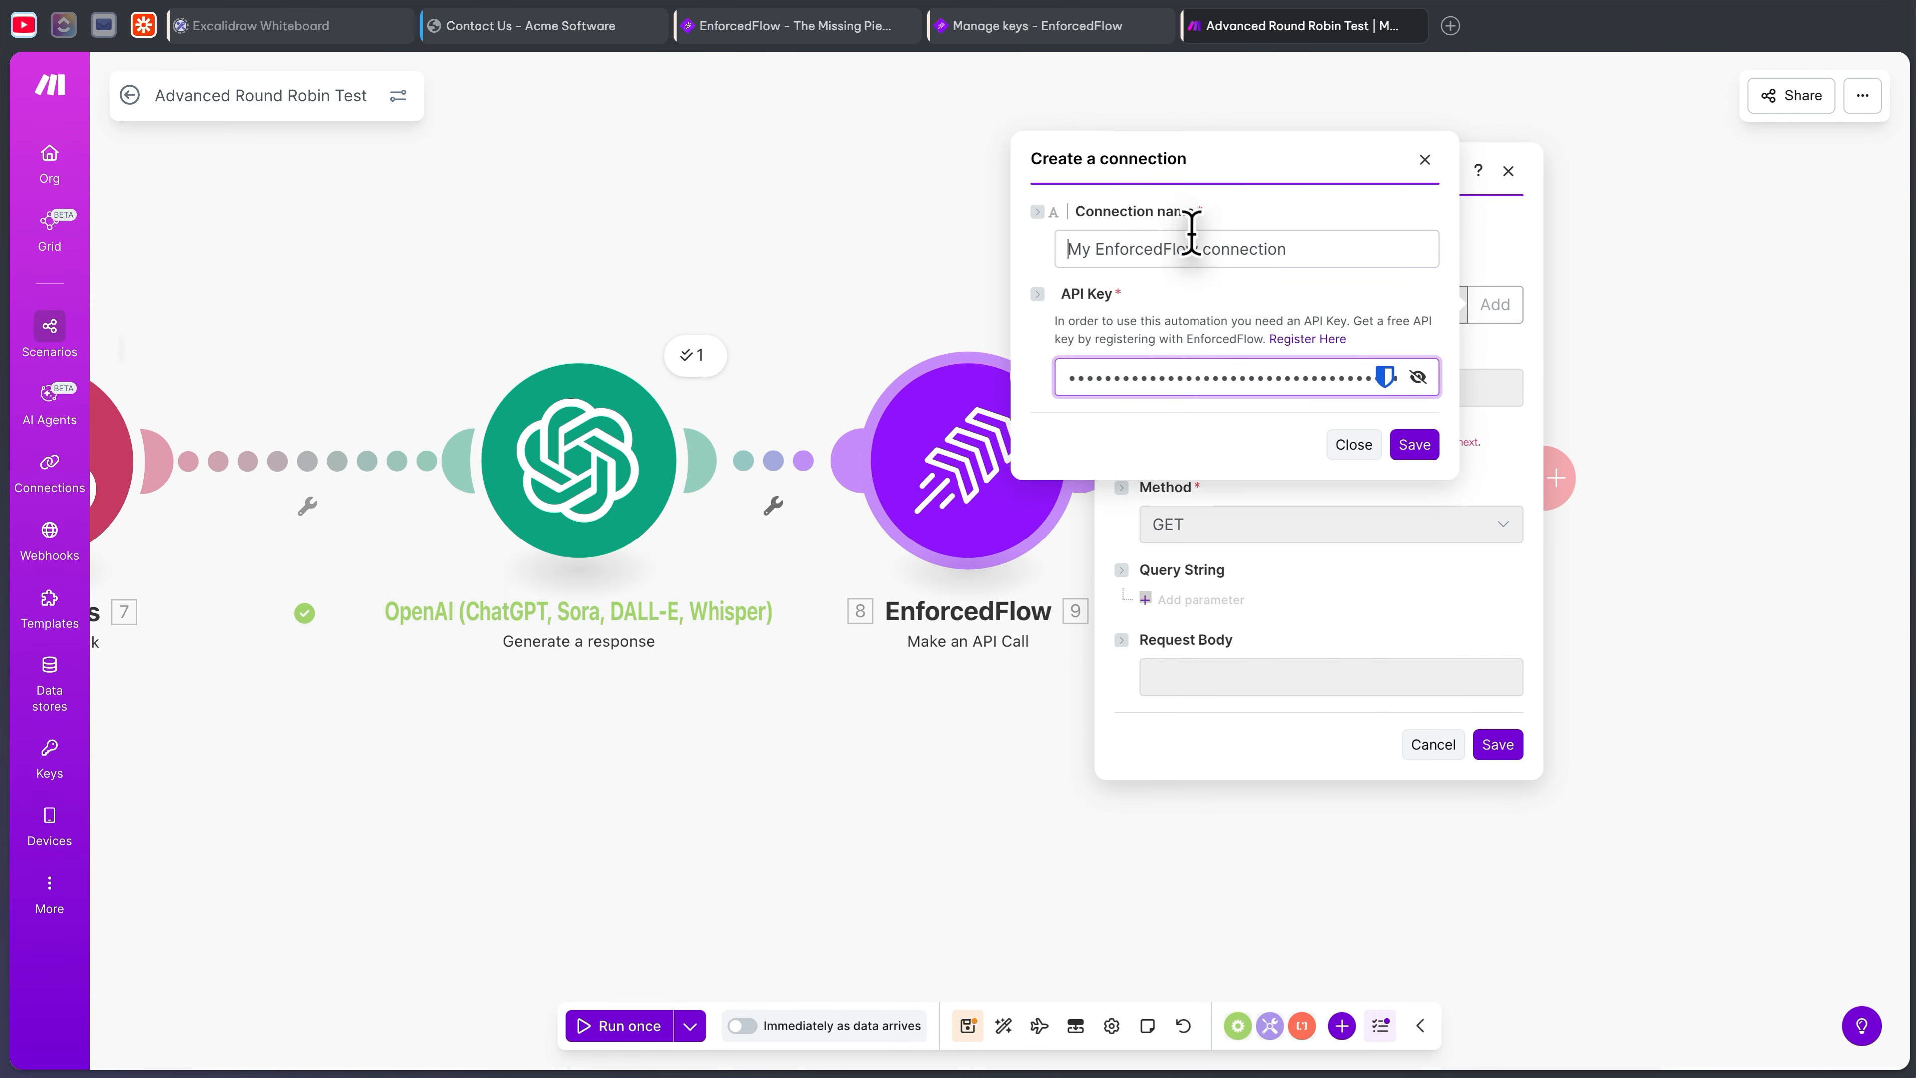
{"action": "triple_click", "coordinate": [1191, 235]}
{"action": "type", "text": "Acme Website Form"}
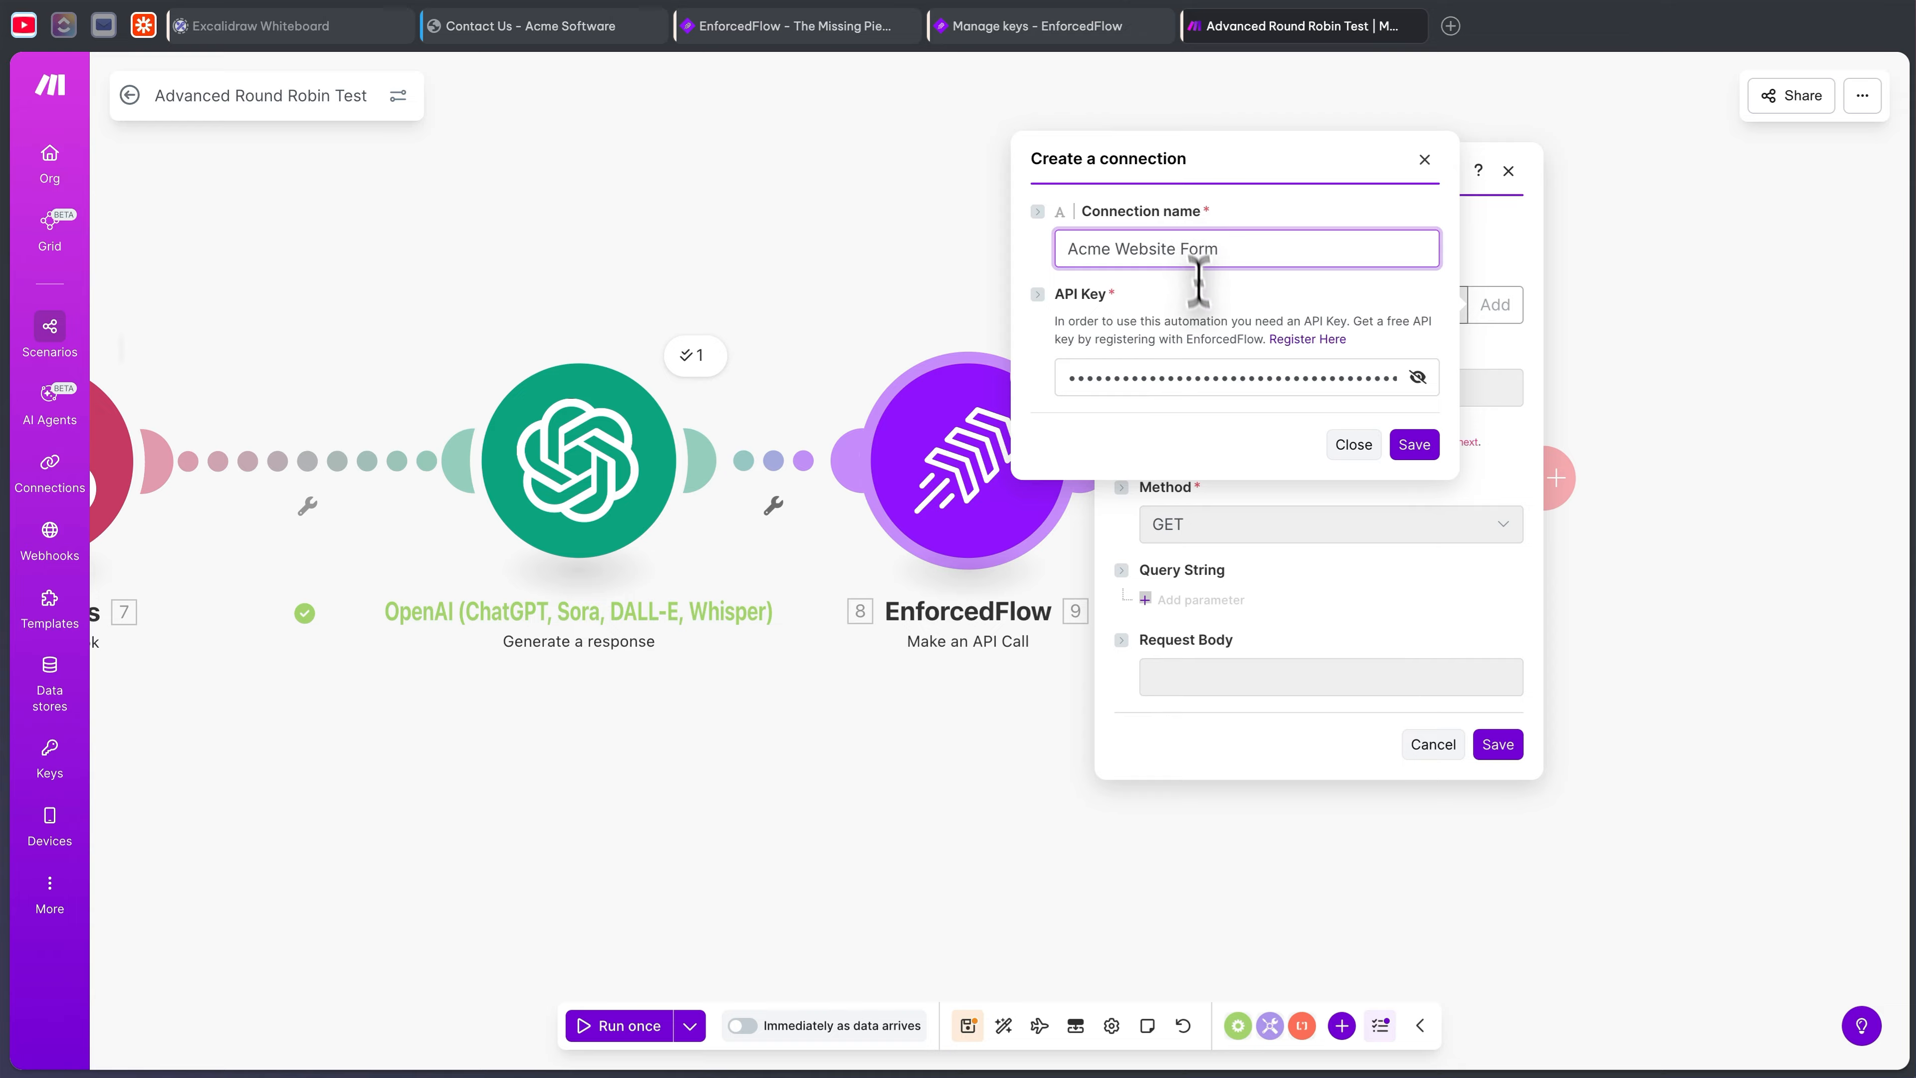
{"action": "left_click", "coordinate": [1412, 445]}
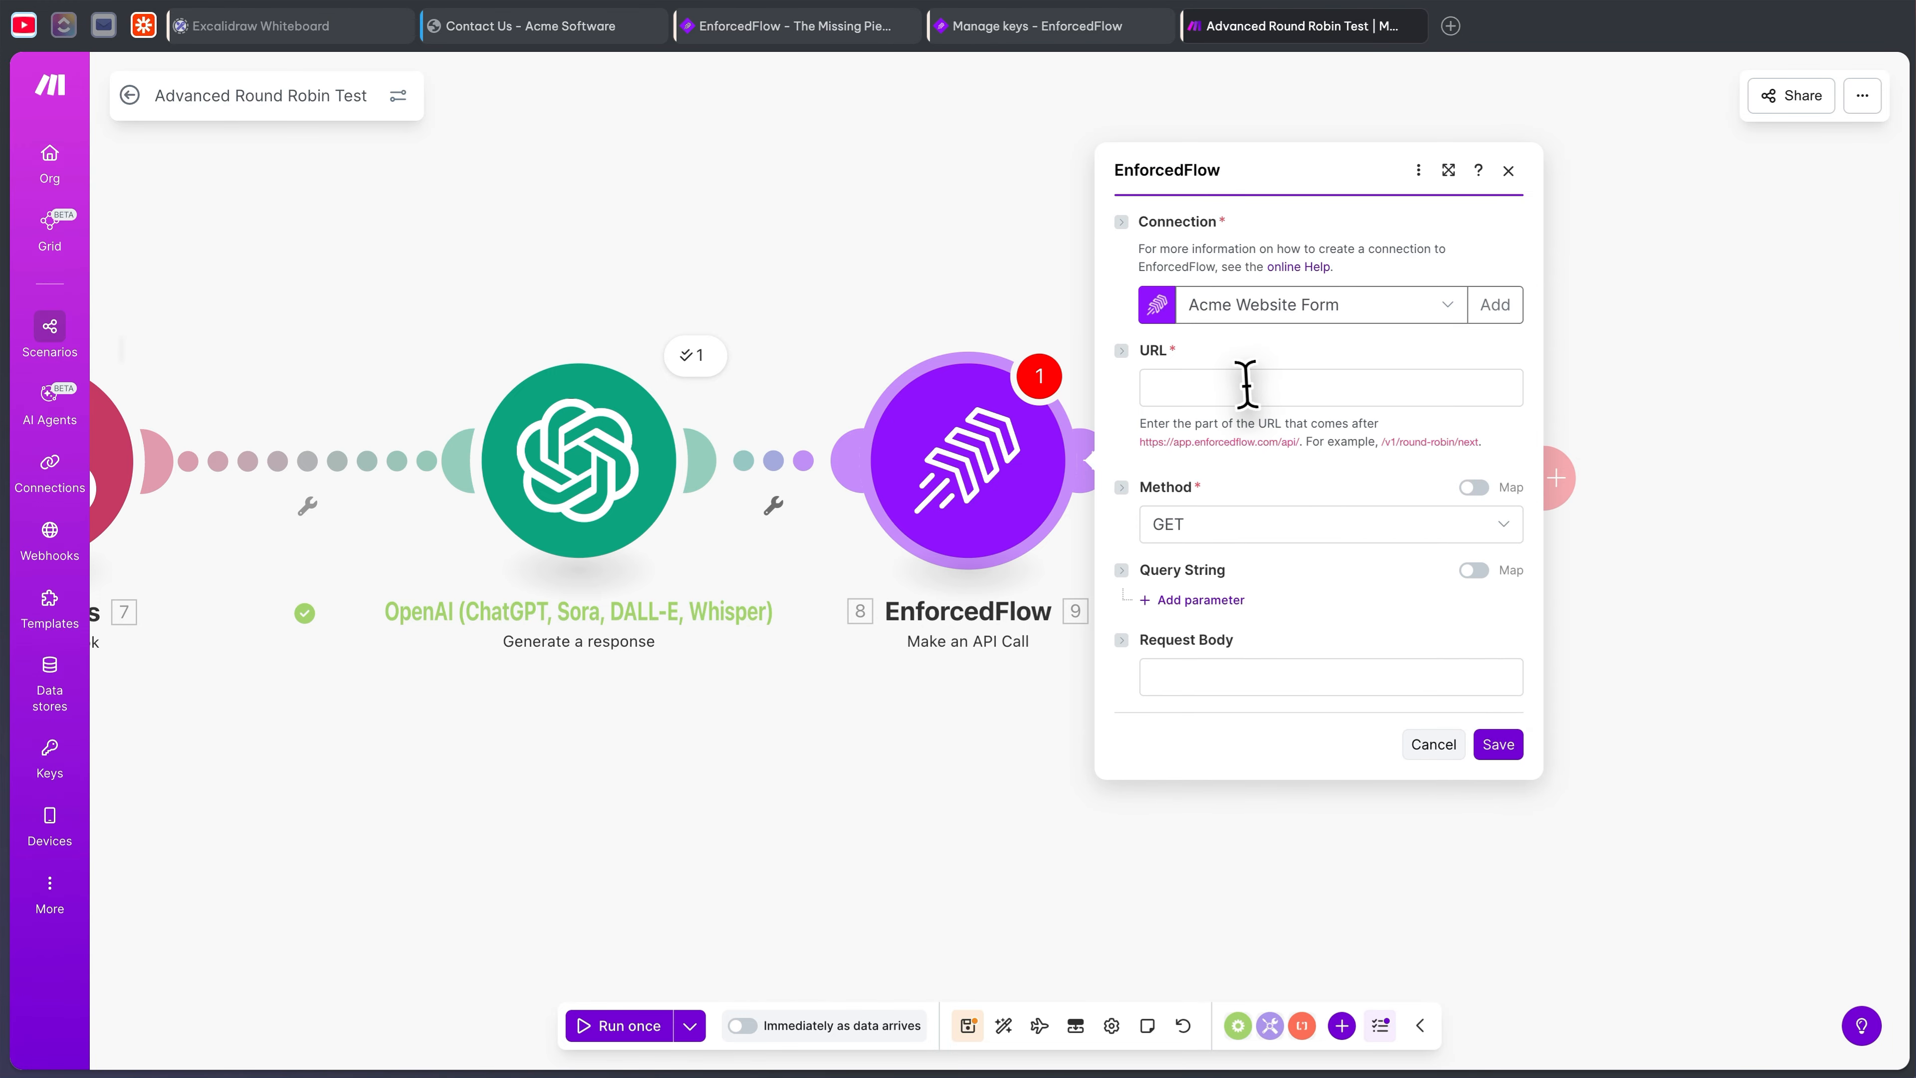
{"action": "left_click", "coordinate": [1267, 400]}
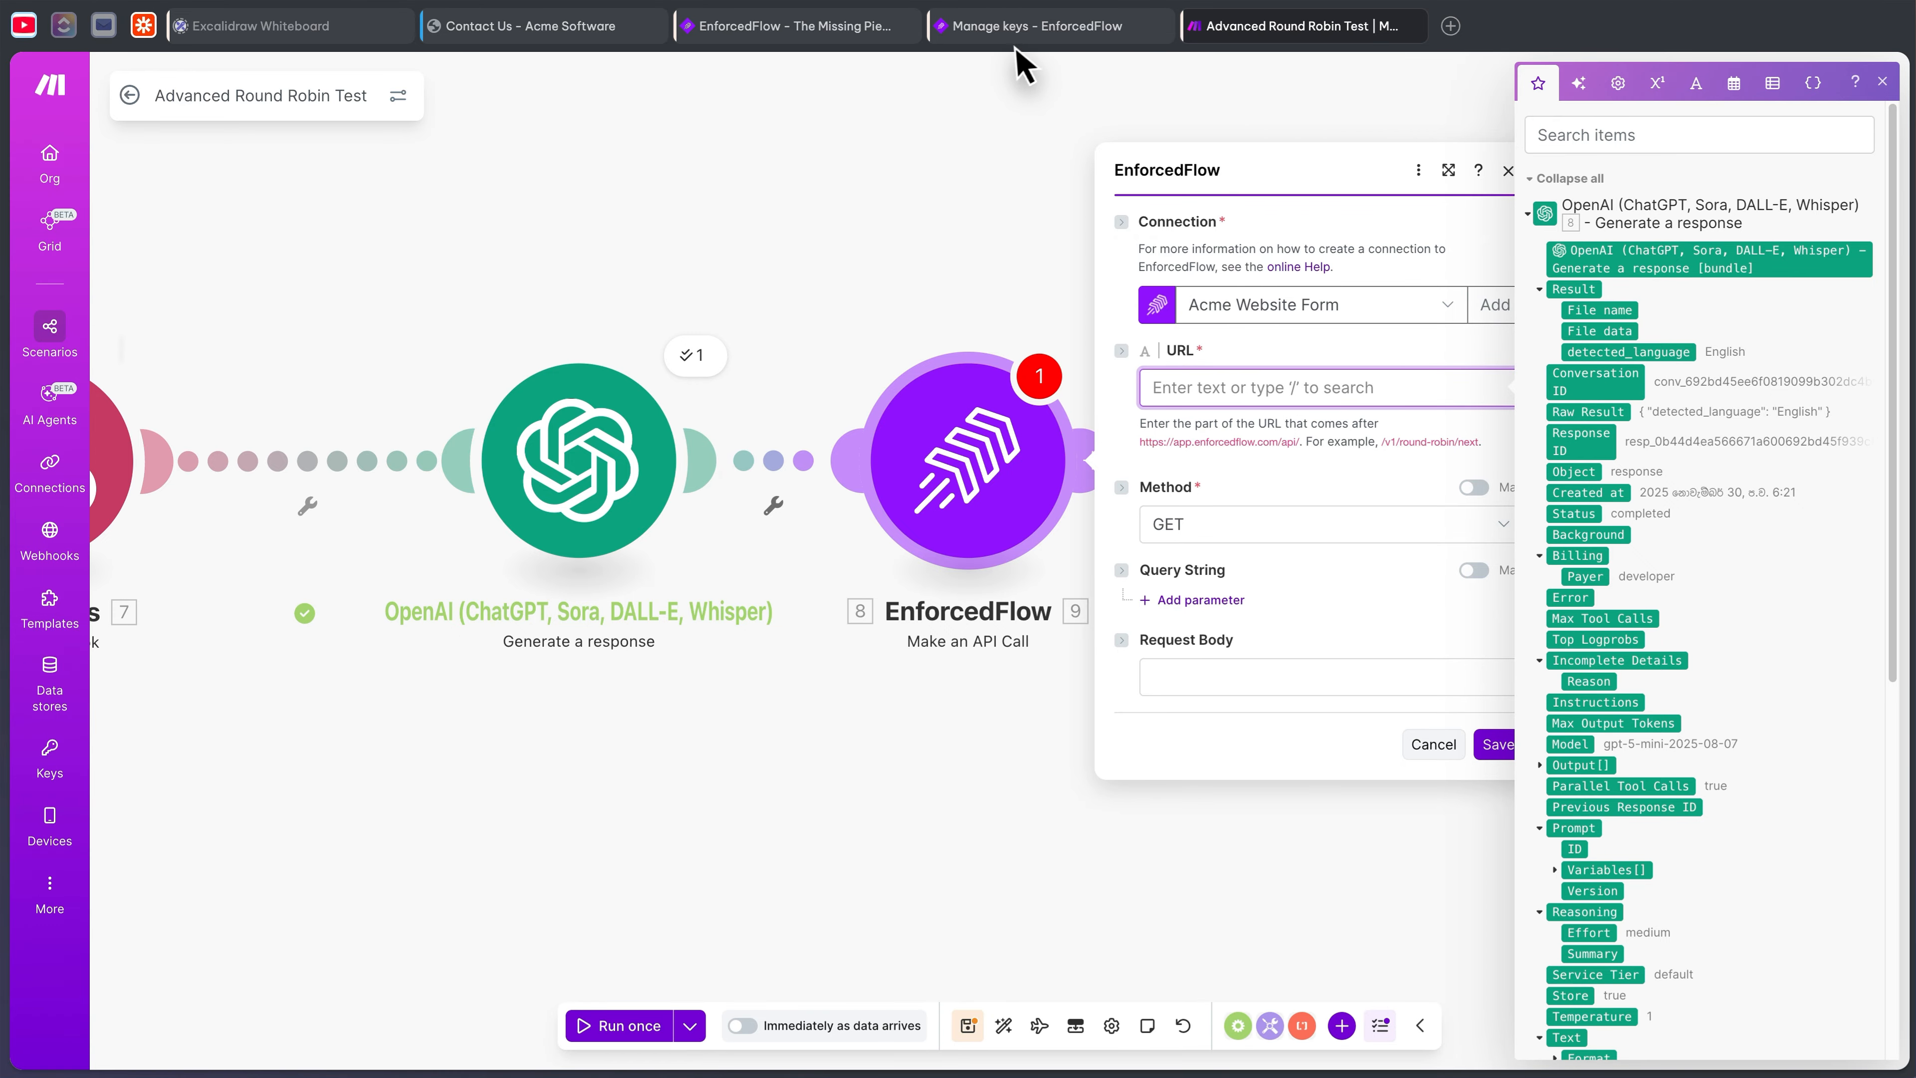
- Open EnforcedFlow's Advanced Round Robin groups page and its Zapier setup guide
{"action": "left_click", "coordinate": [1064, 29]}
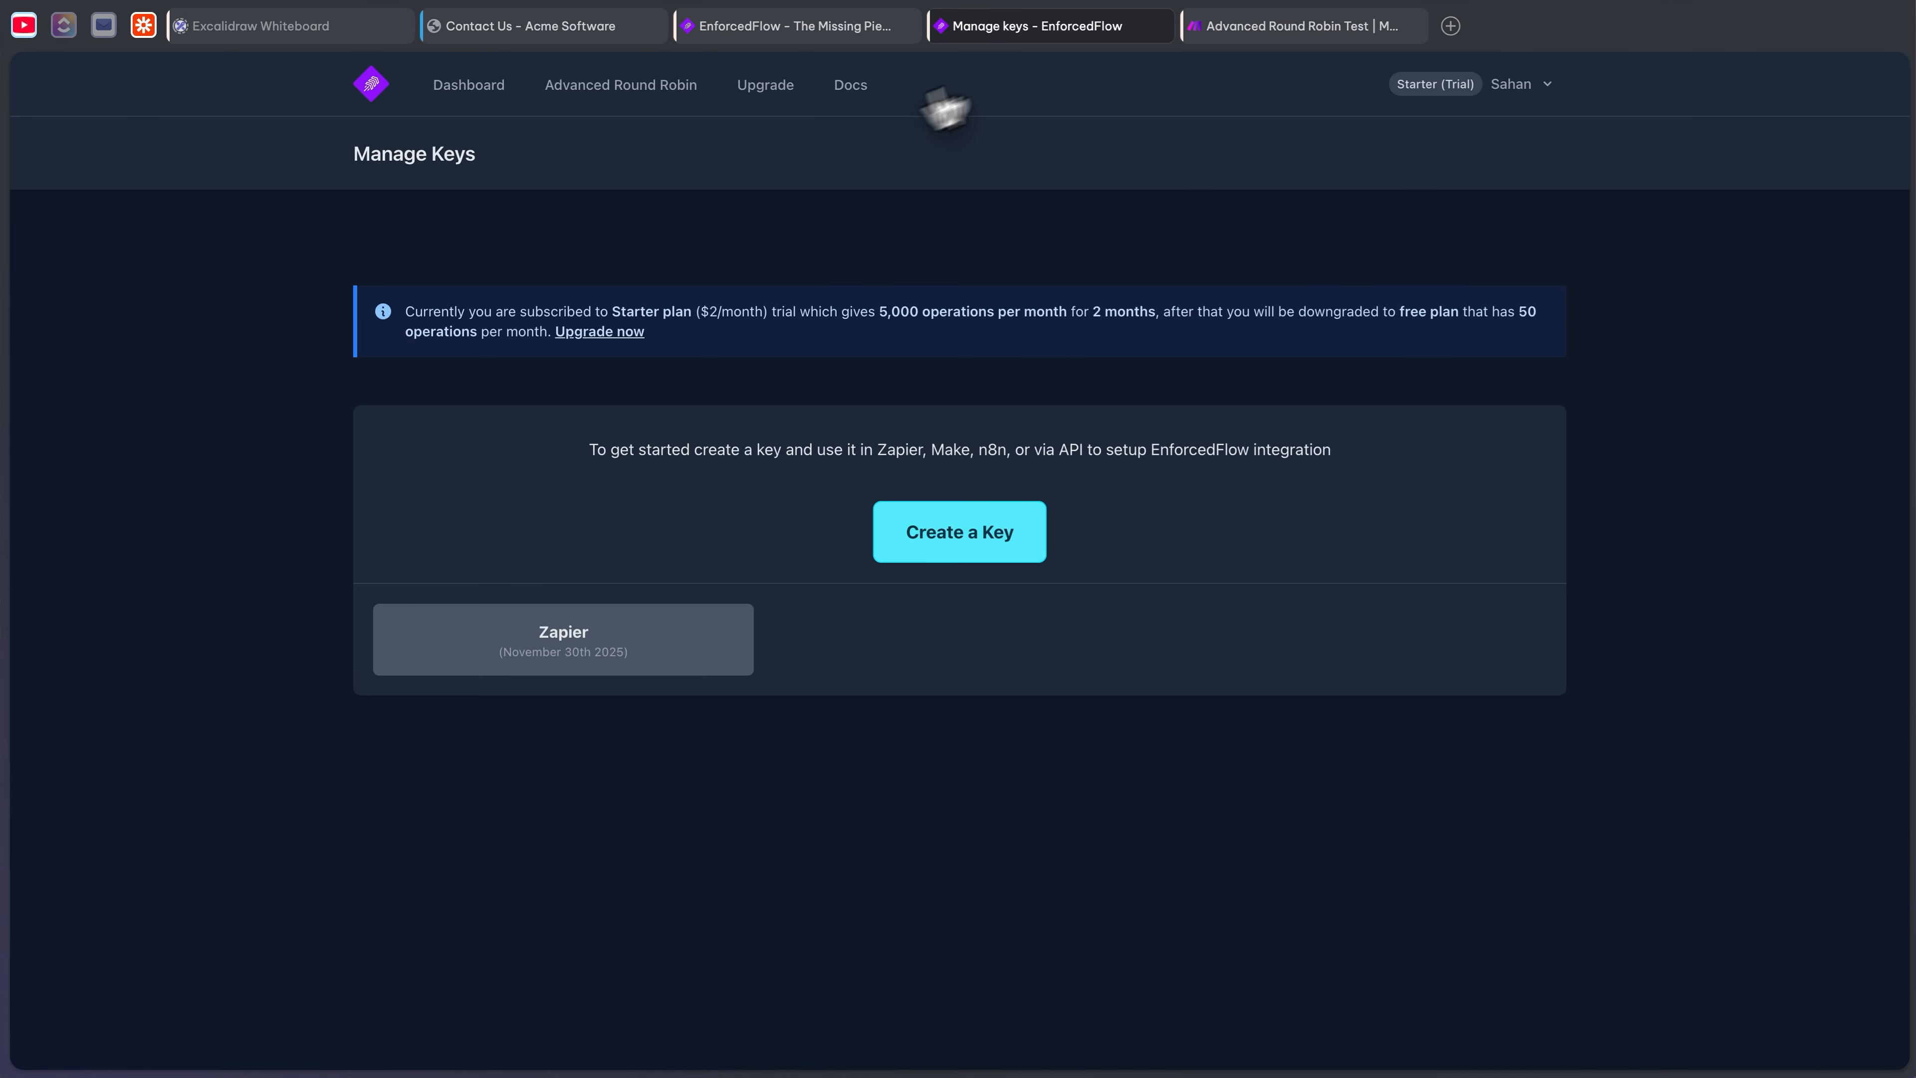
{"action": "left_click", "coordinate": [667, 94]}
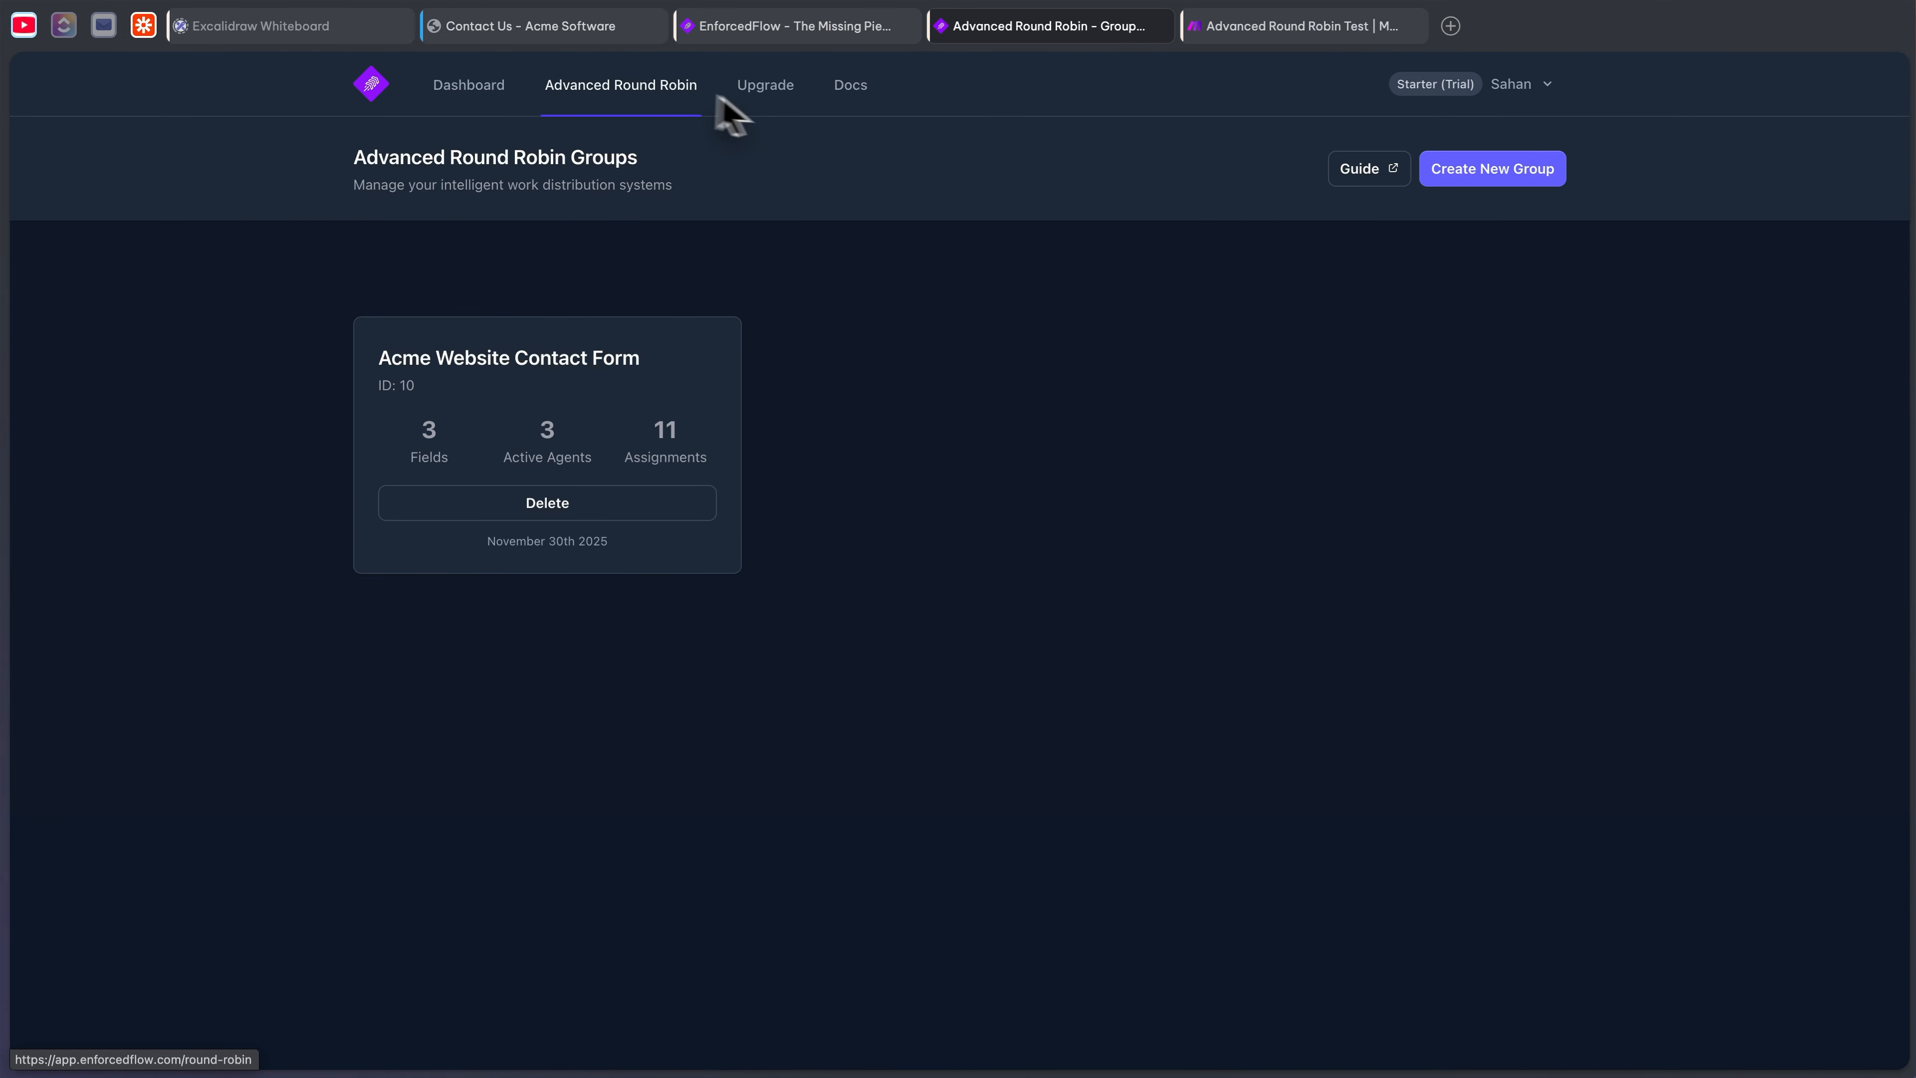
{"action": "left_click", "coordinate": [1370, 187]}
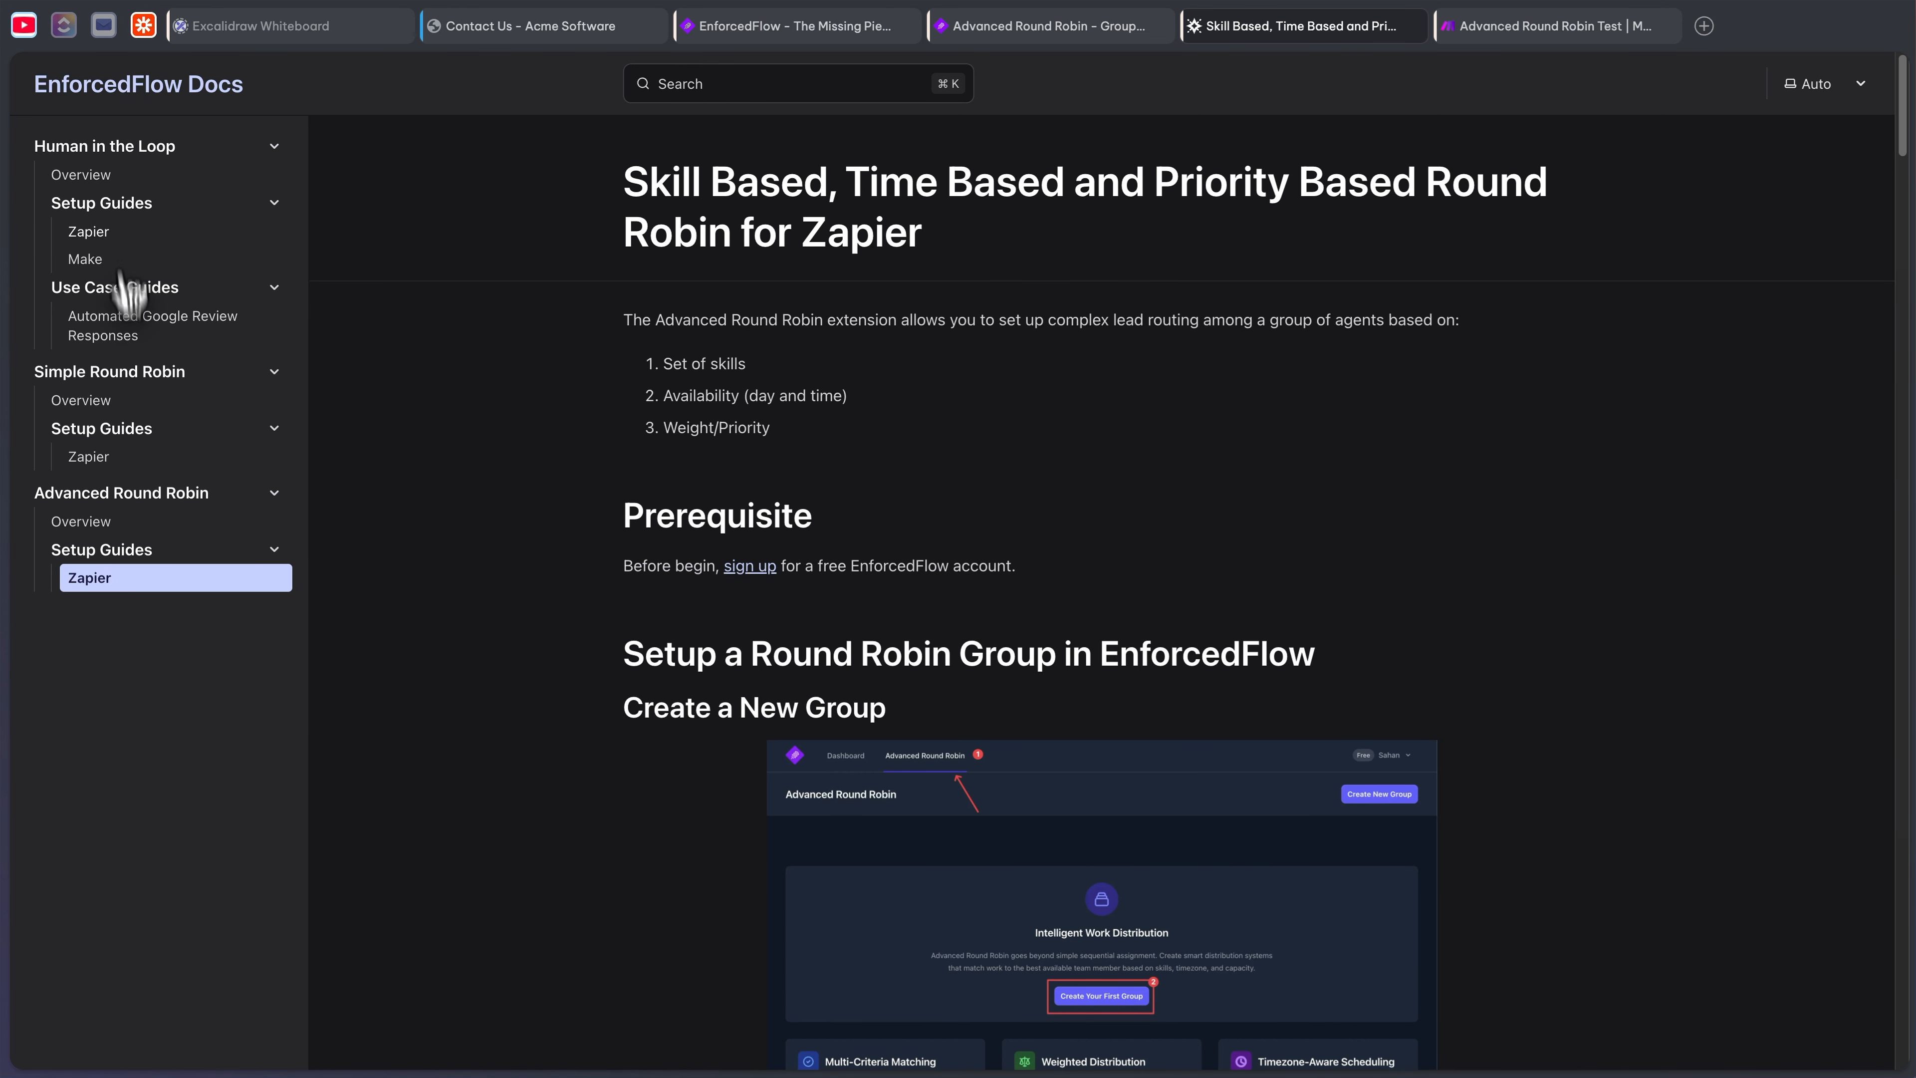
- Copy the next-agent endpoint URL from the Advanced Round Robin API reference
{"action": "left_click", "coordinate": [126, 521]}
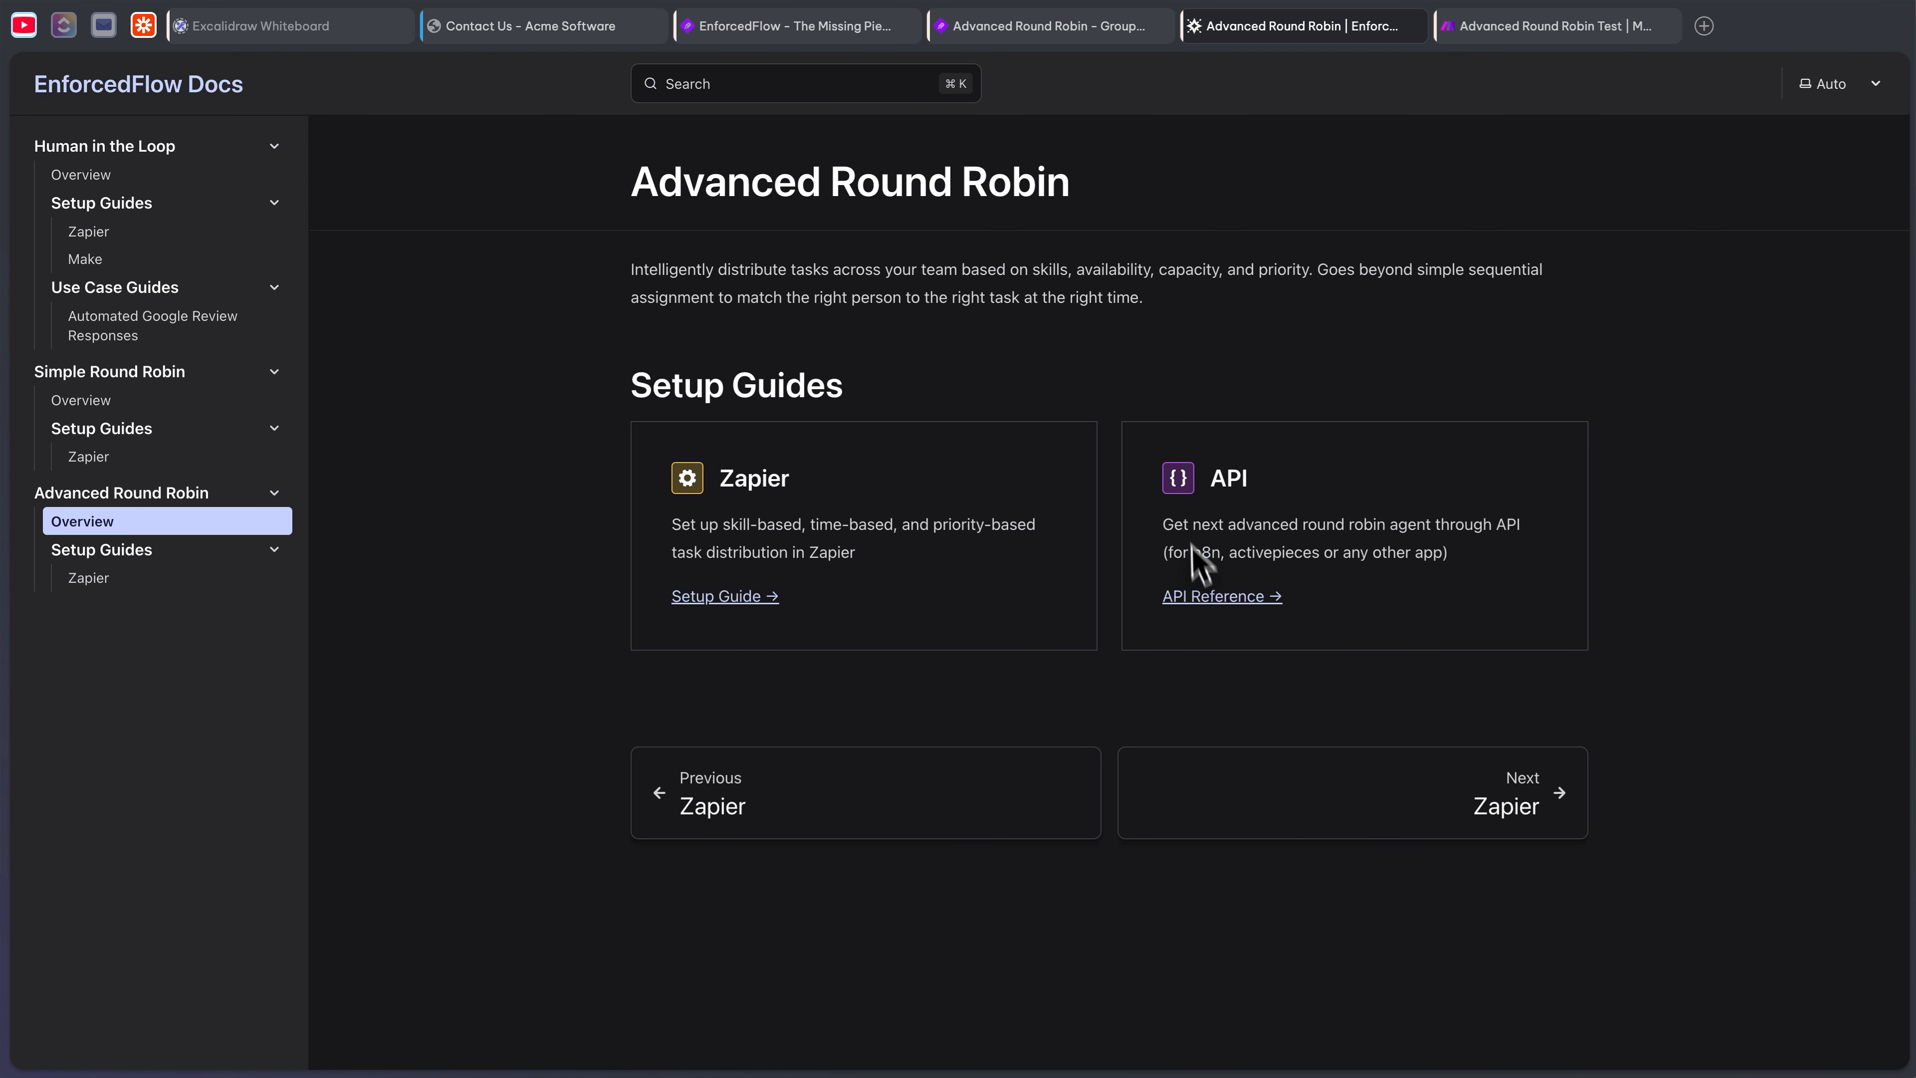
{"action": "left_click", "coordinate": [1222, 597]}
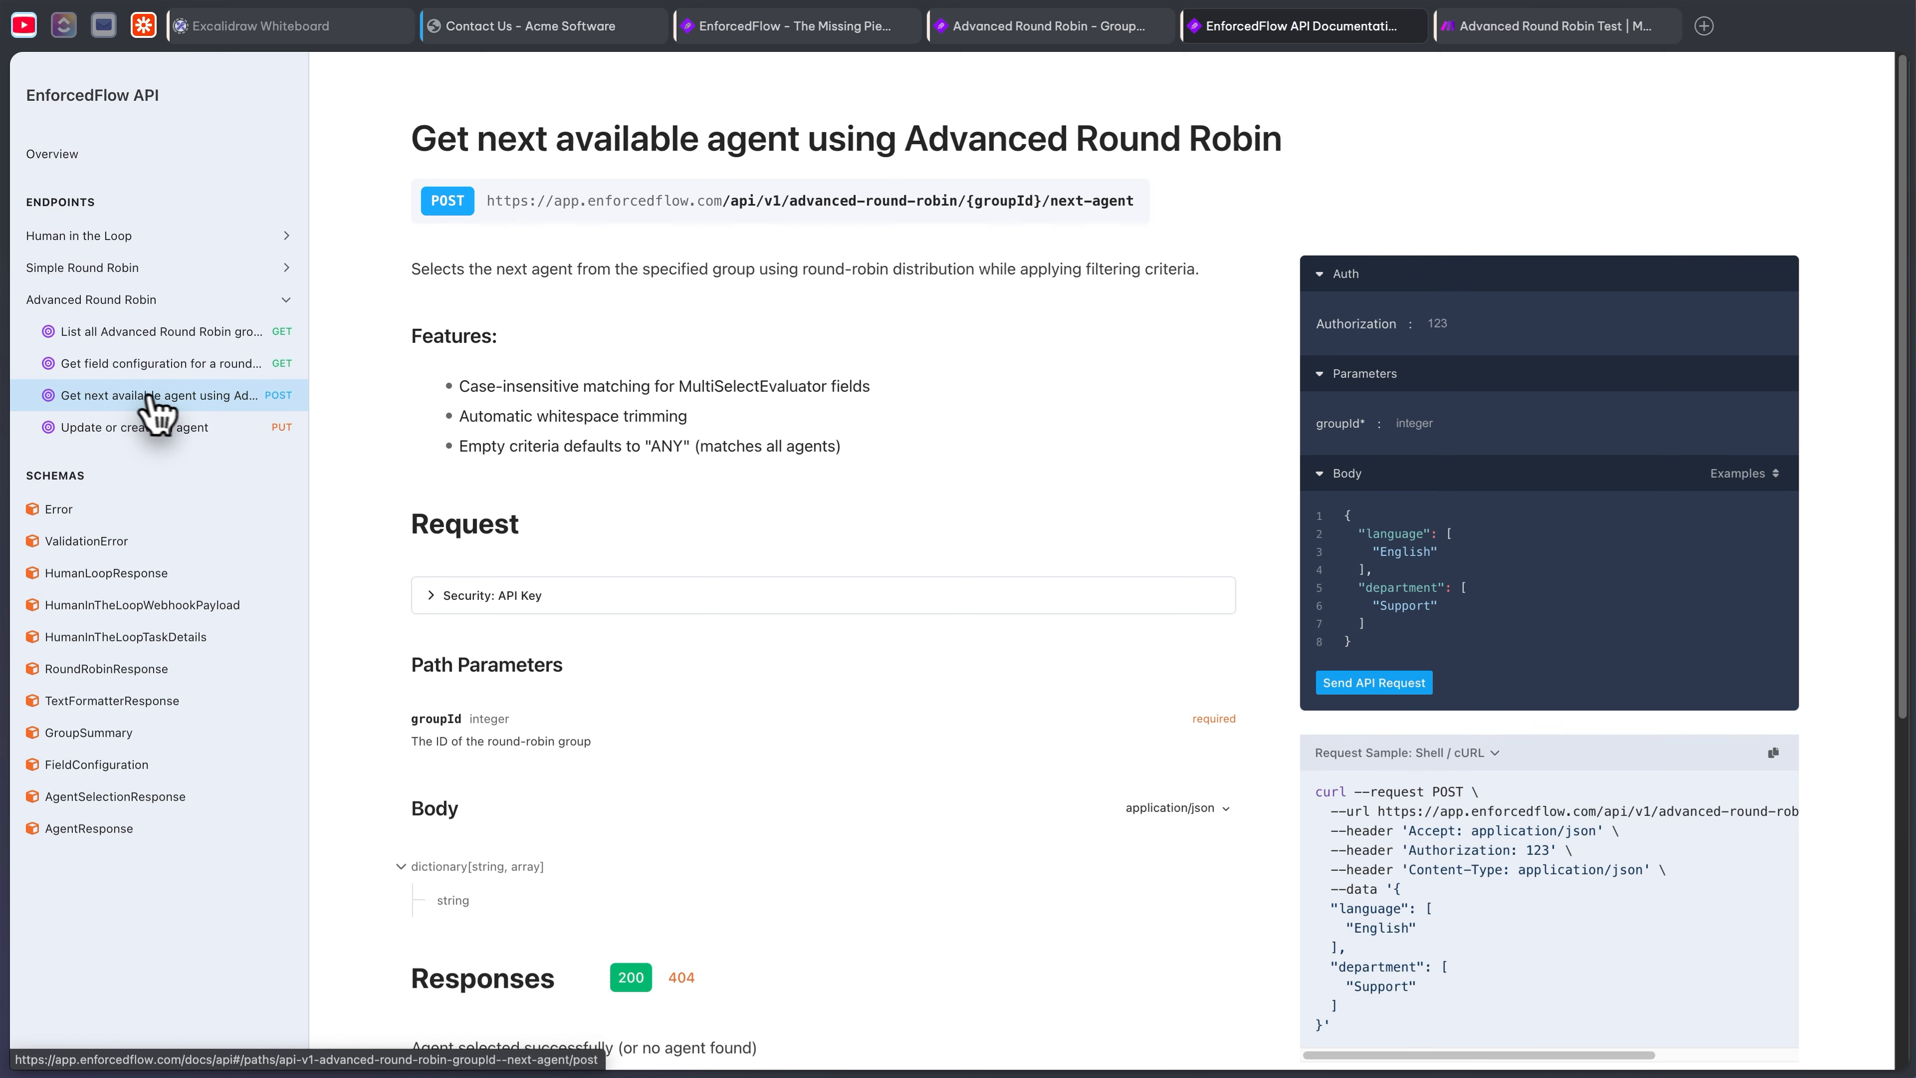
{"action": "triple_click", "coordinate": [1119, 198]}
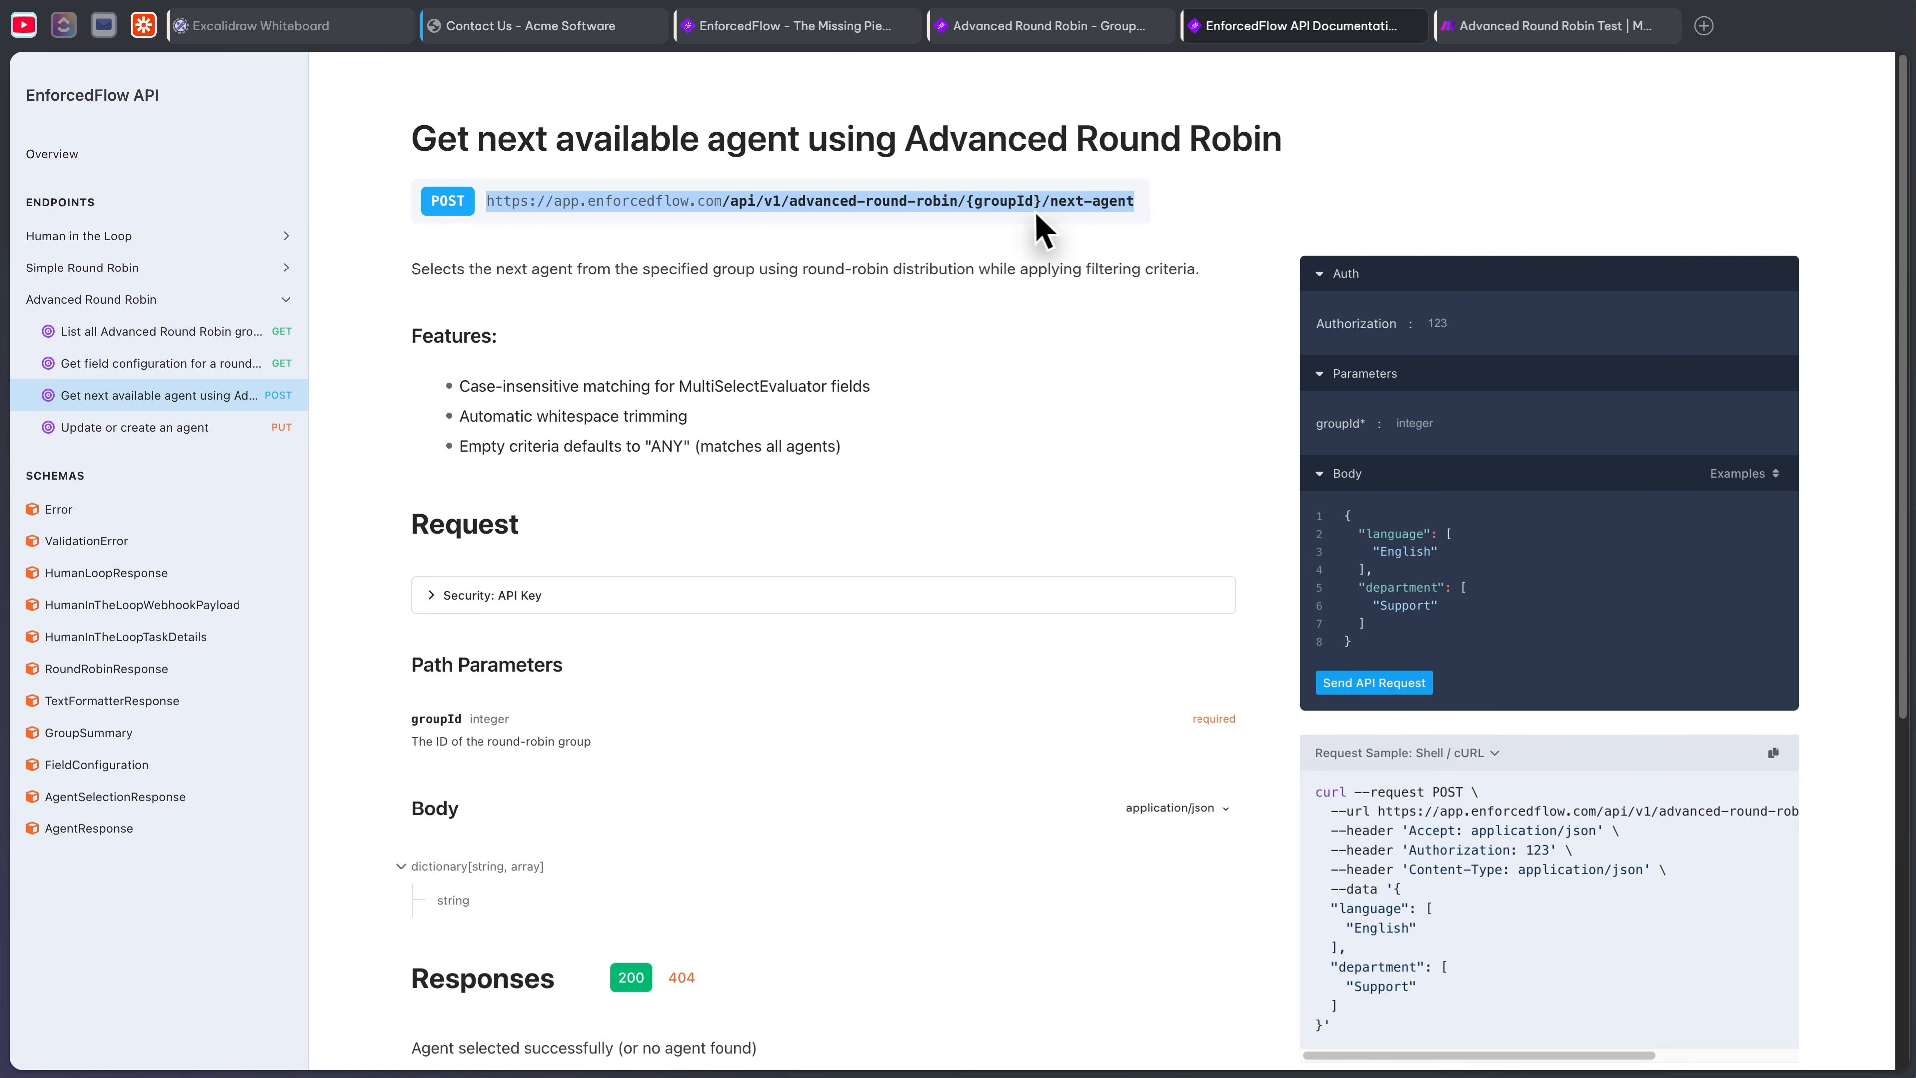
{"action": "right_click", "coordinate": [1018, 187]}
{"action": "left_click", "coordinate": [1093, 249]}
{"action": "left_click", "coordinate": [1018, 30]}
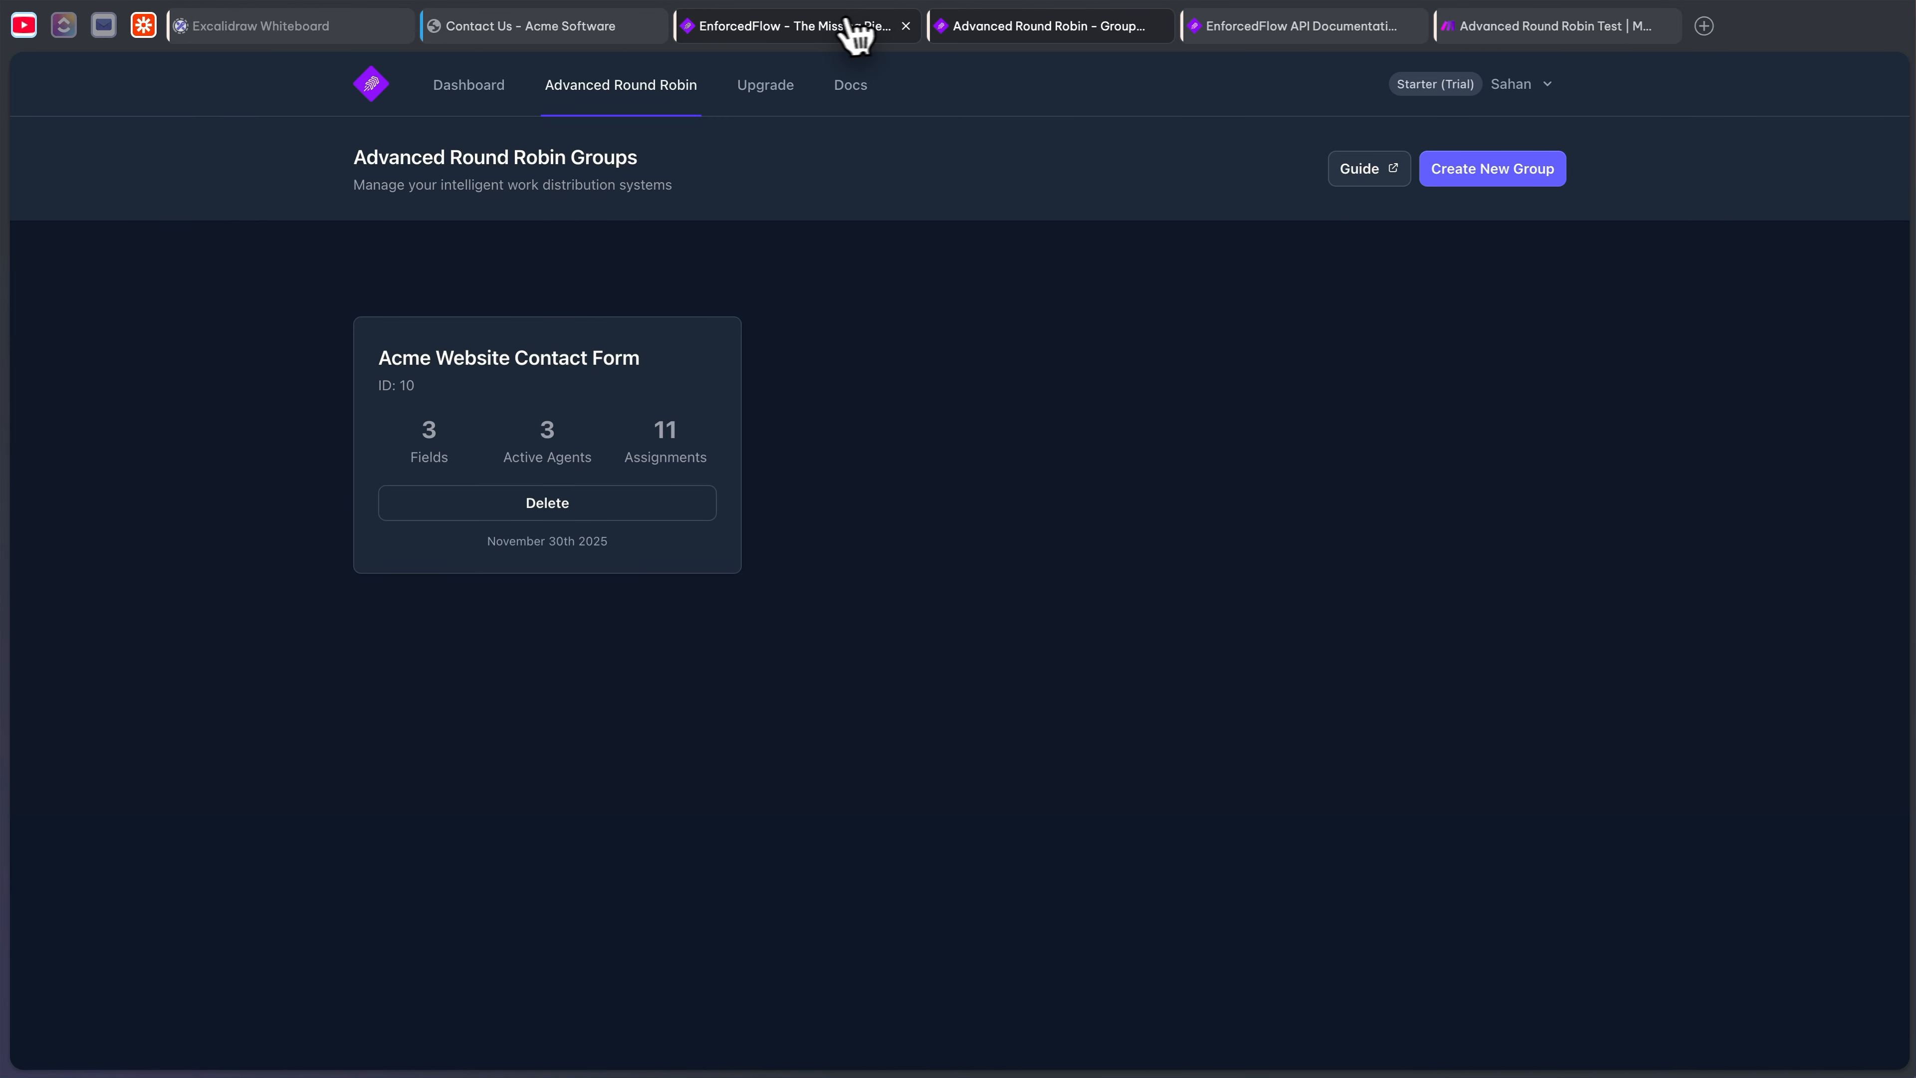
- Paste the next-agent endpoint into the module's URL field, removing the base address
{"action": "left_click", "coordinate": [1520, 30]}
{"action": "left_click", "coordinate": [1202, 382]}
{"action": "key", "text": "ctrl+v"}
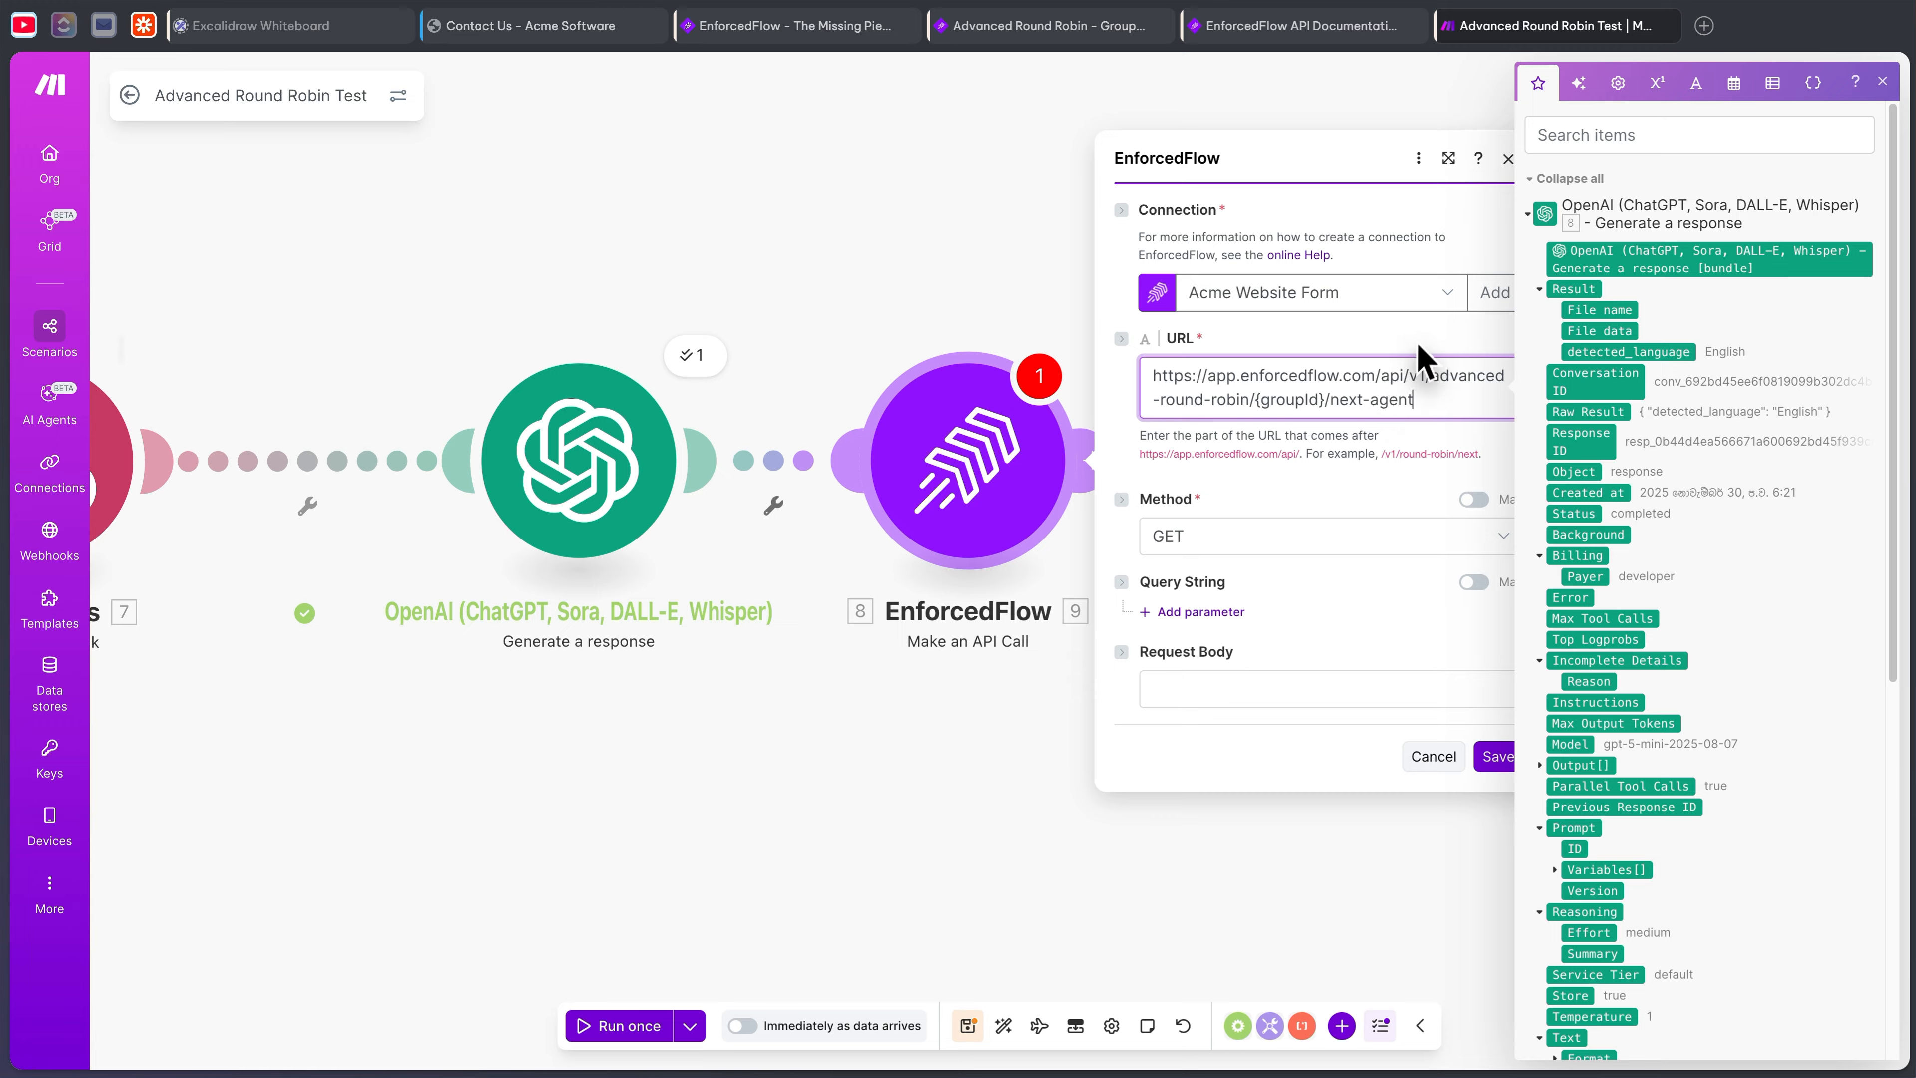
{"action": "left_click_drag", "start_coordinate": [1407, 375], "coordinate": [1137, 361]}
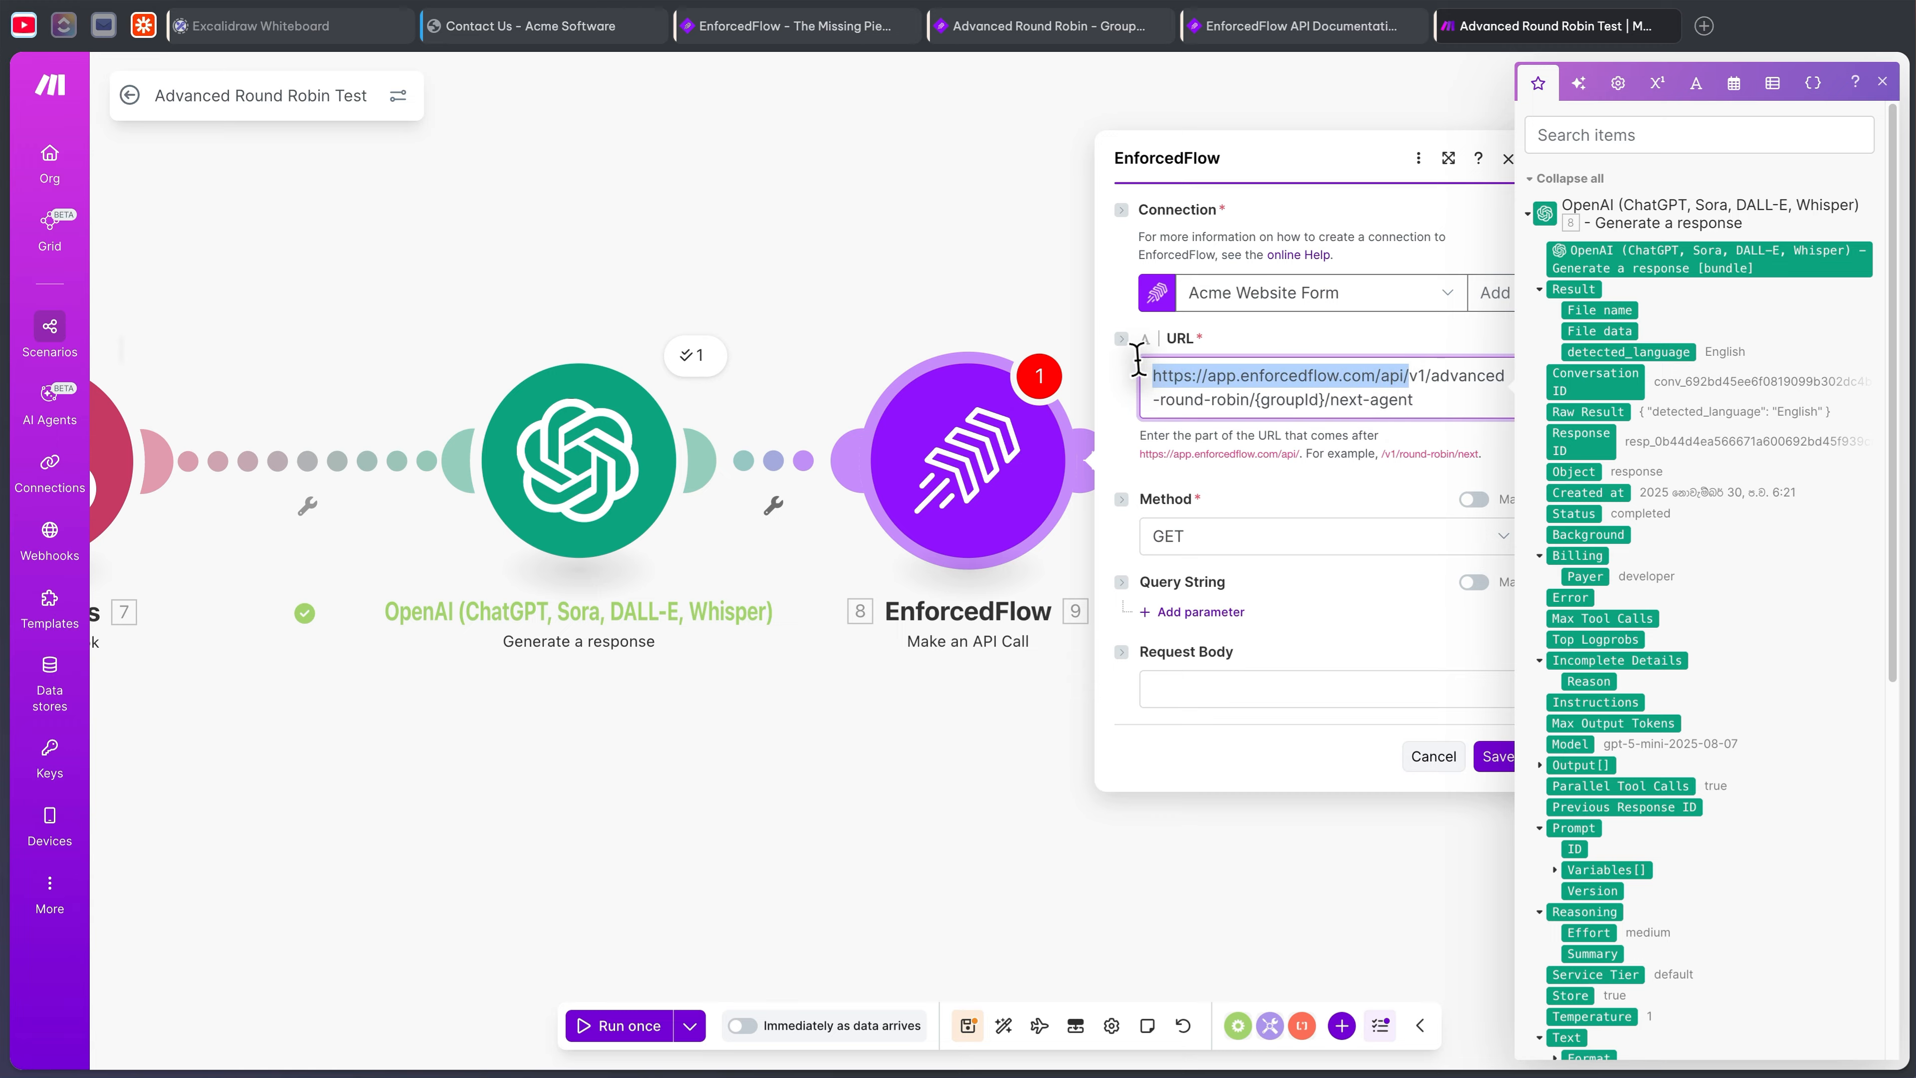
{"action": "left_click_drag", "start_coordinate": [1401, 375], "coordinate": [1098, 381]}
{"action": "key", "text": "BackSpace"}
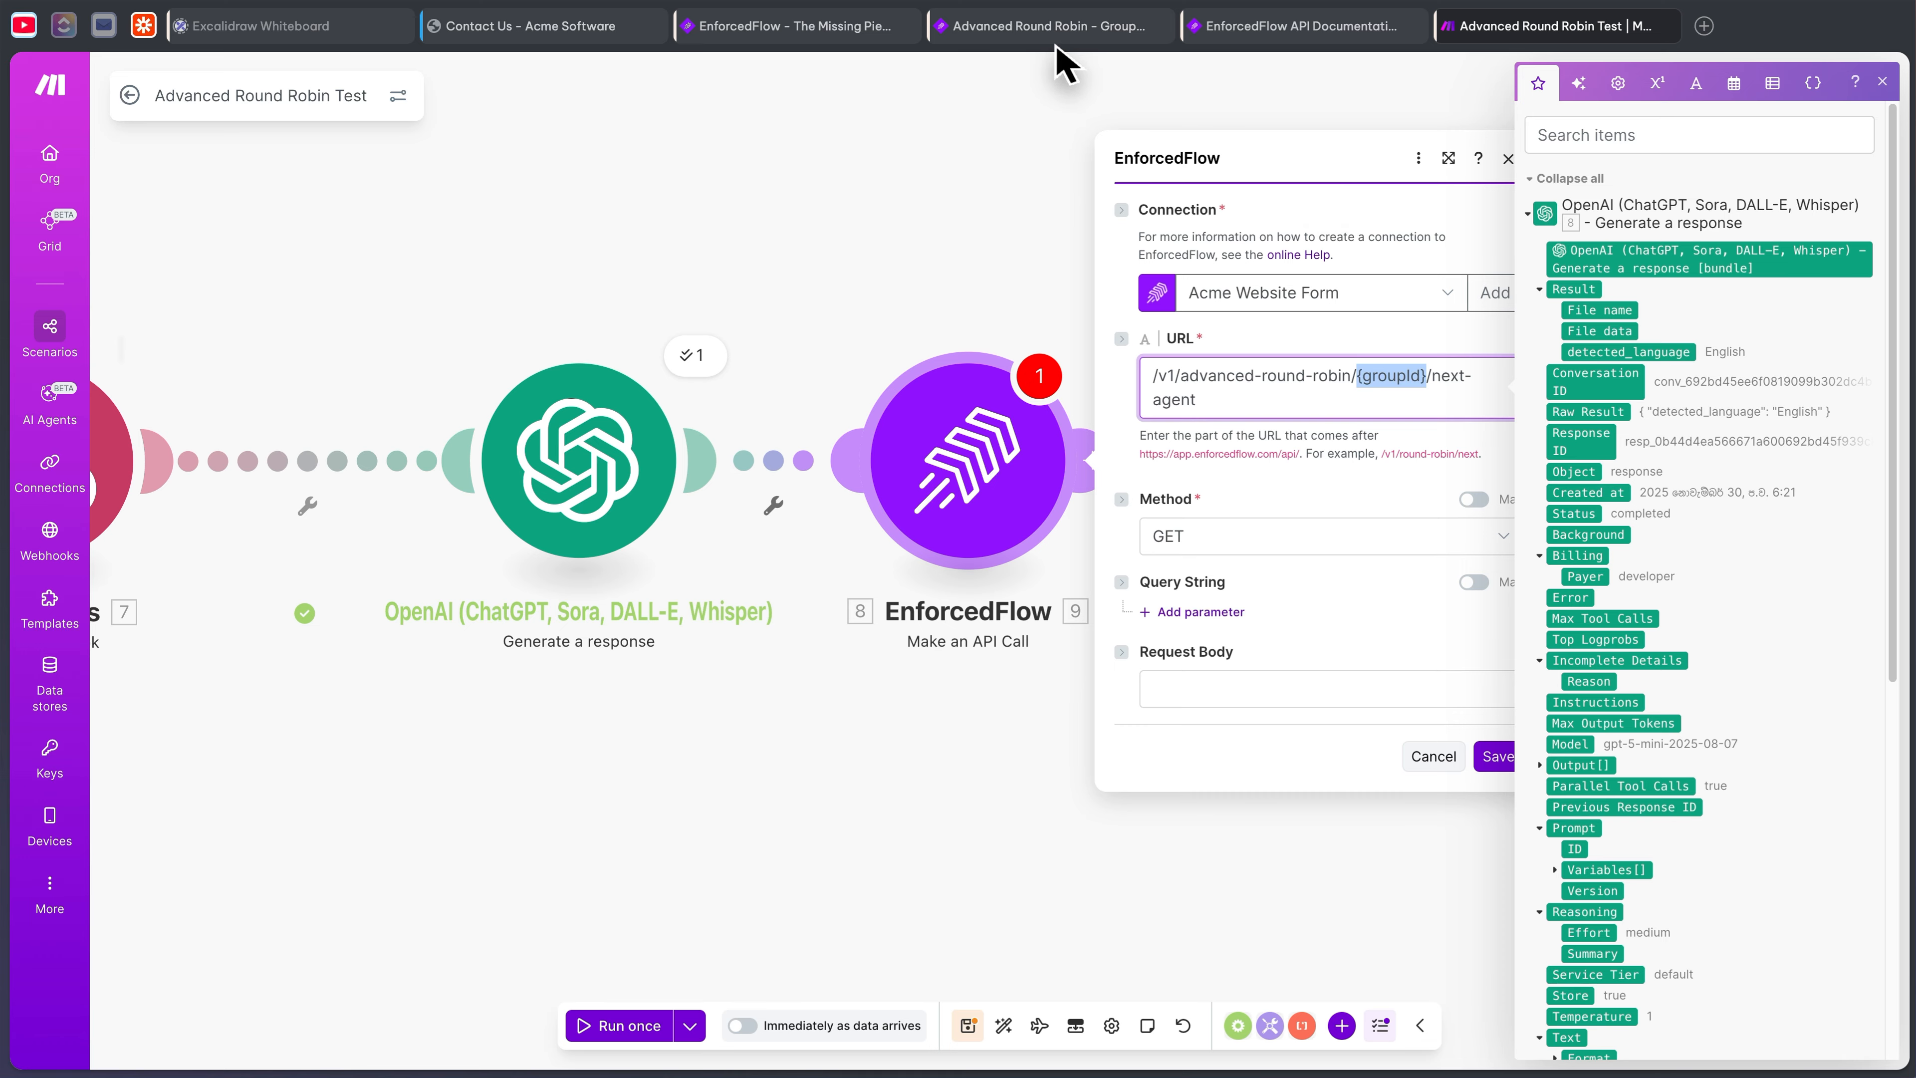
- Replace {groupId} with 10, set the method to POST, and add a query parameter
{"action": "left_click", "coordinate": [1057, 27]}
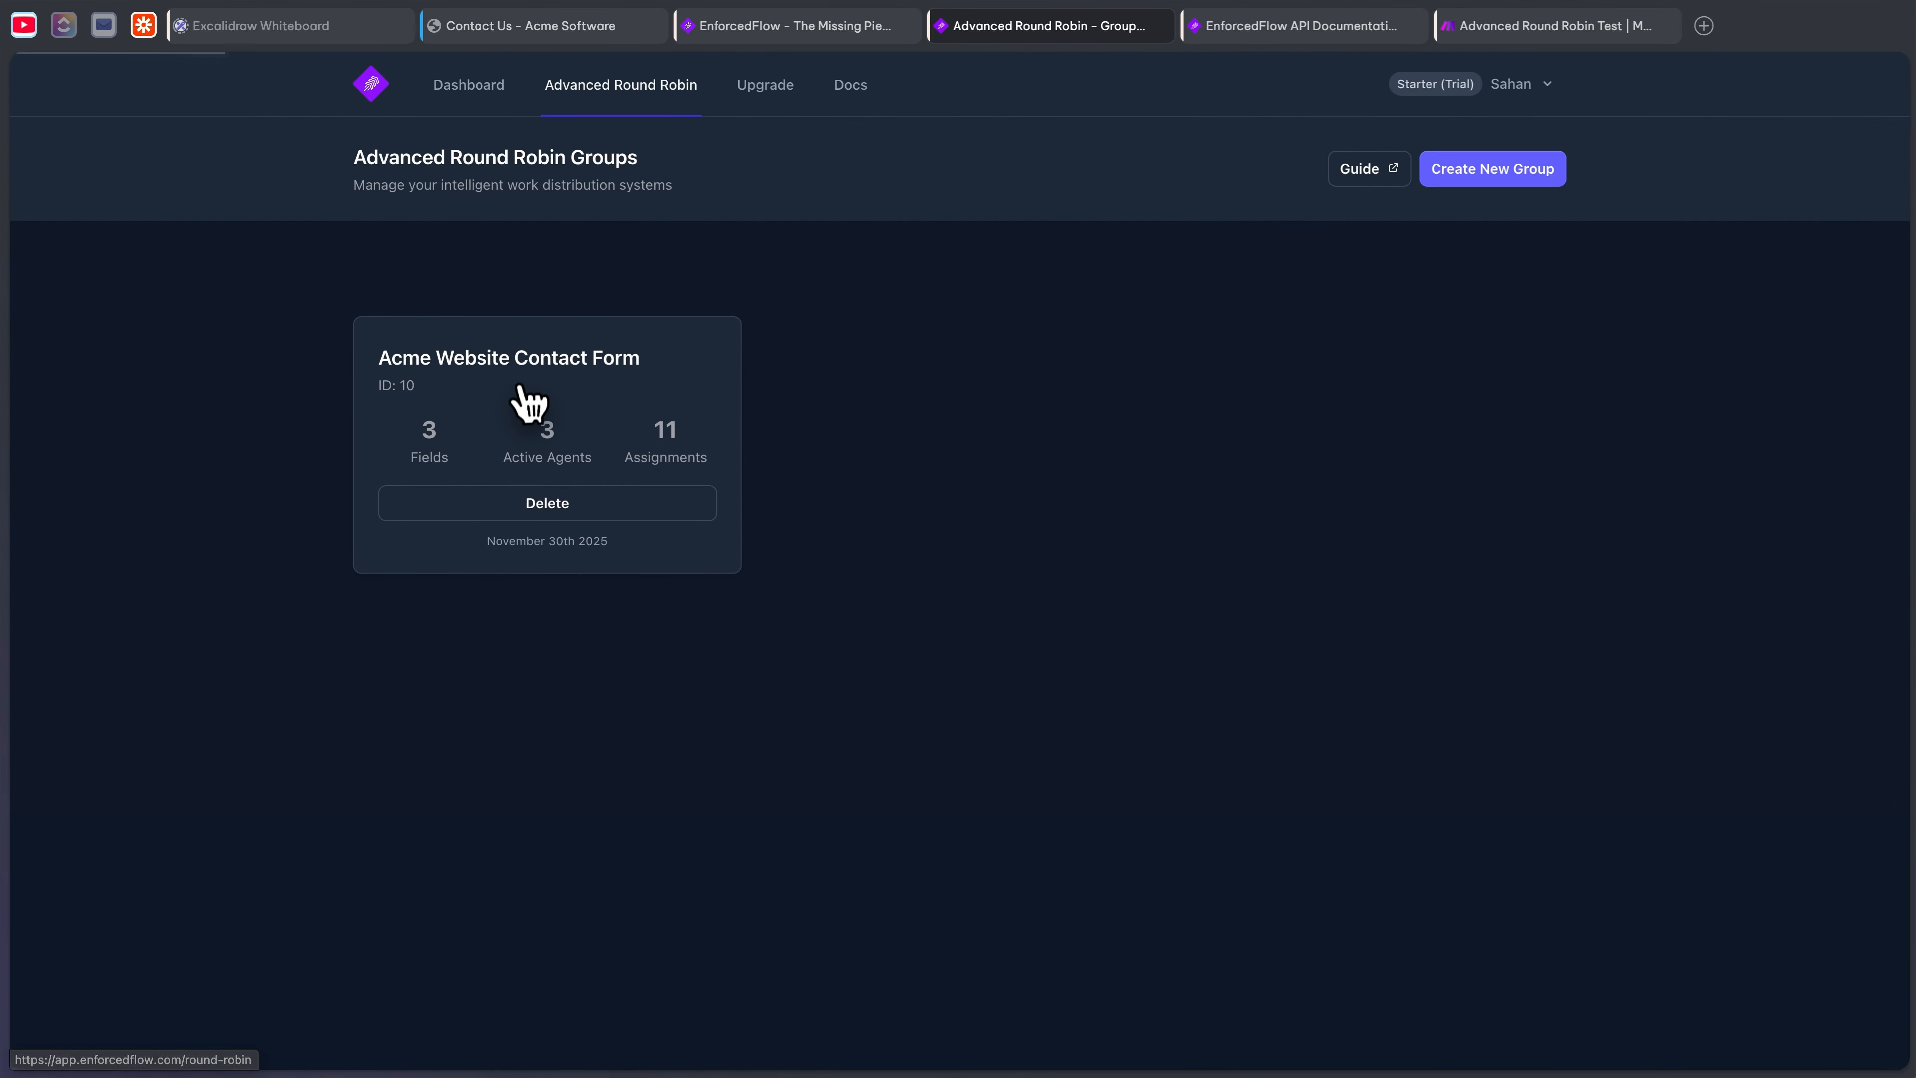
{"action": "left_click", "coordinate": [1509, 26]}
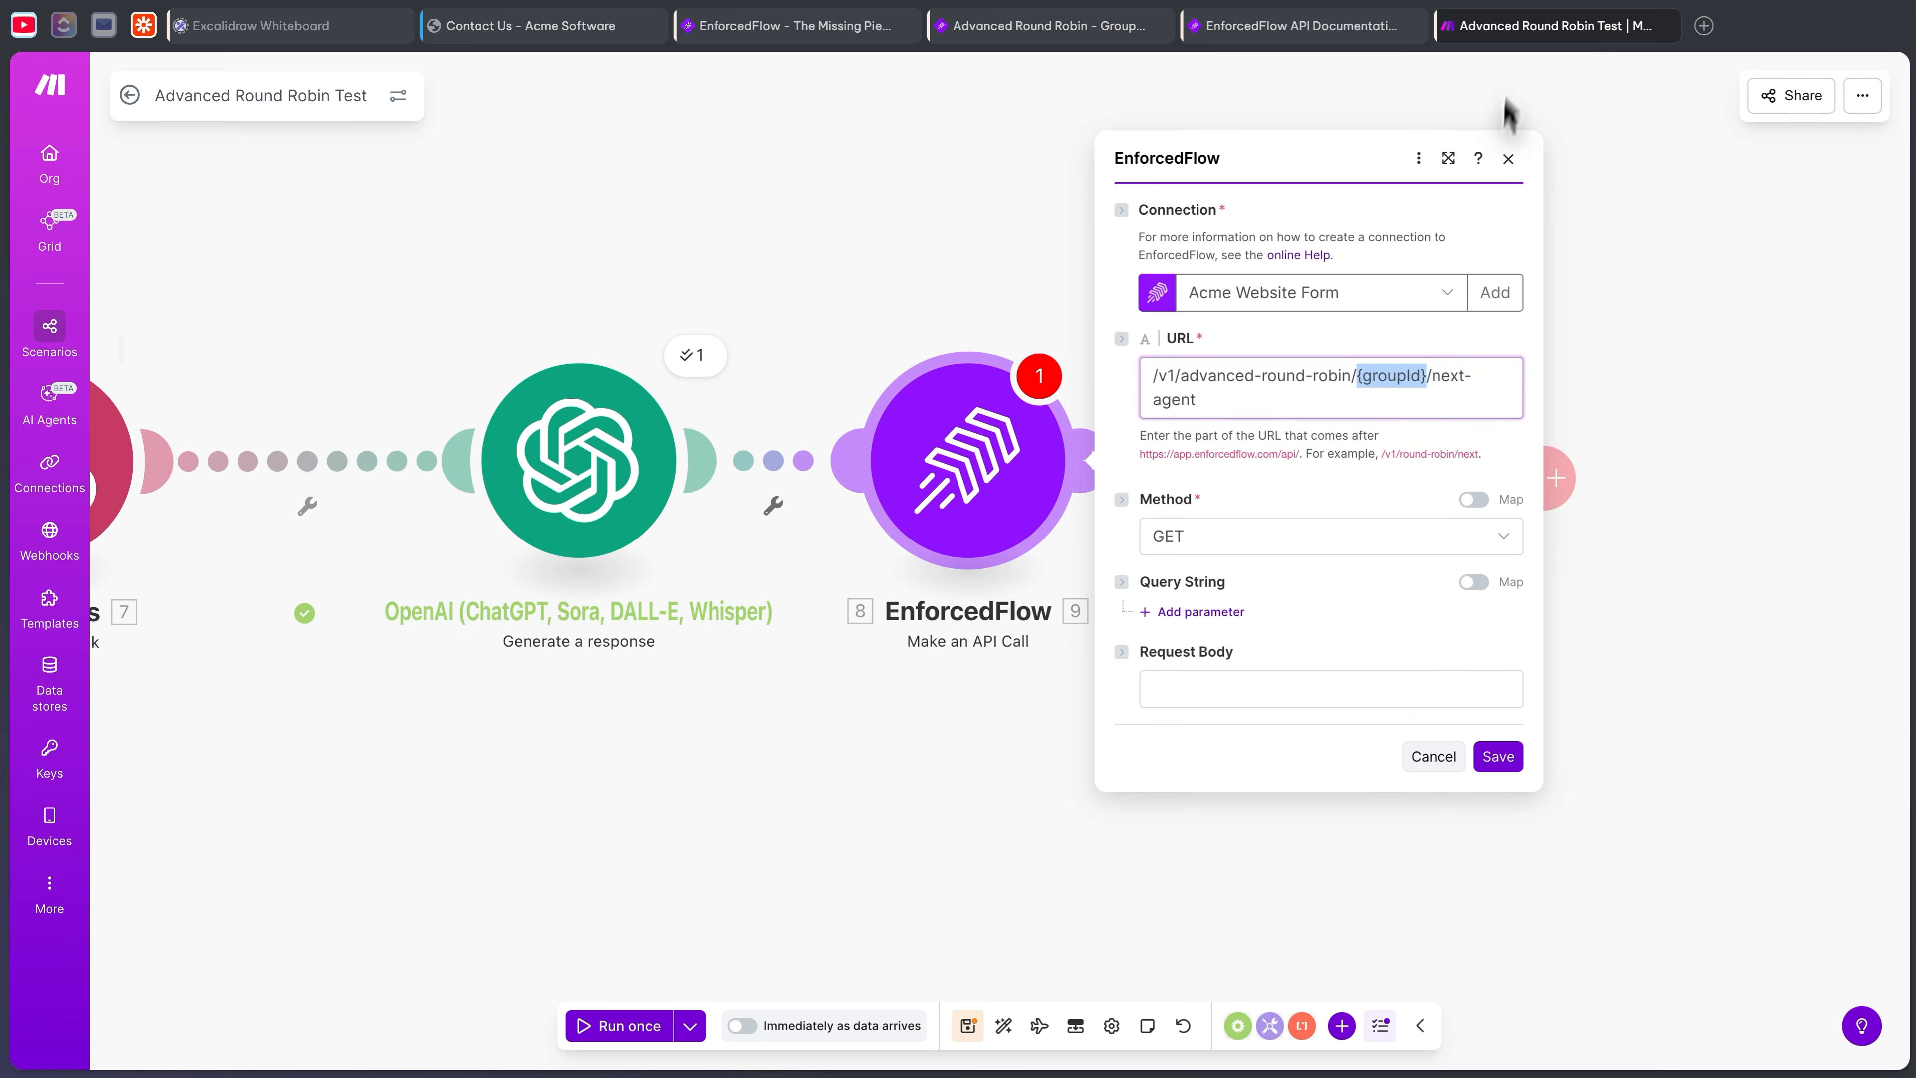
{"action": "type", "text": "10"}
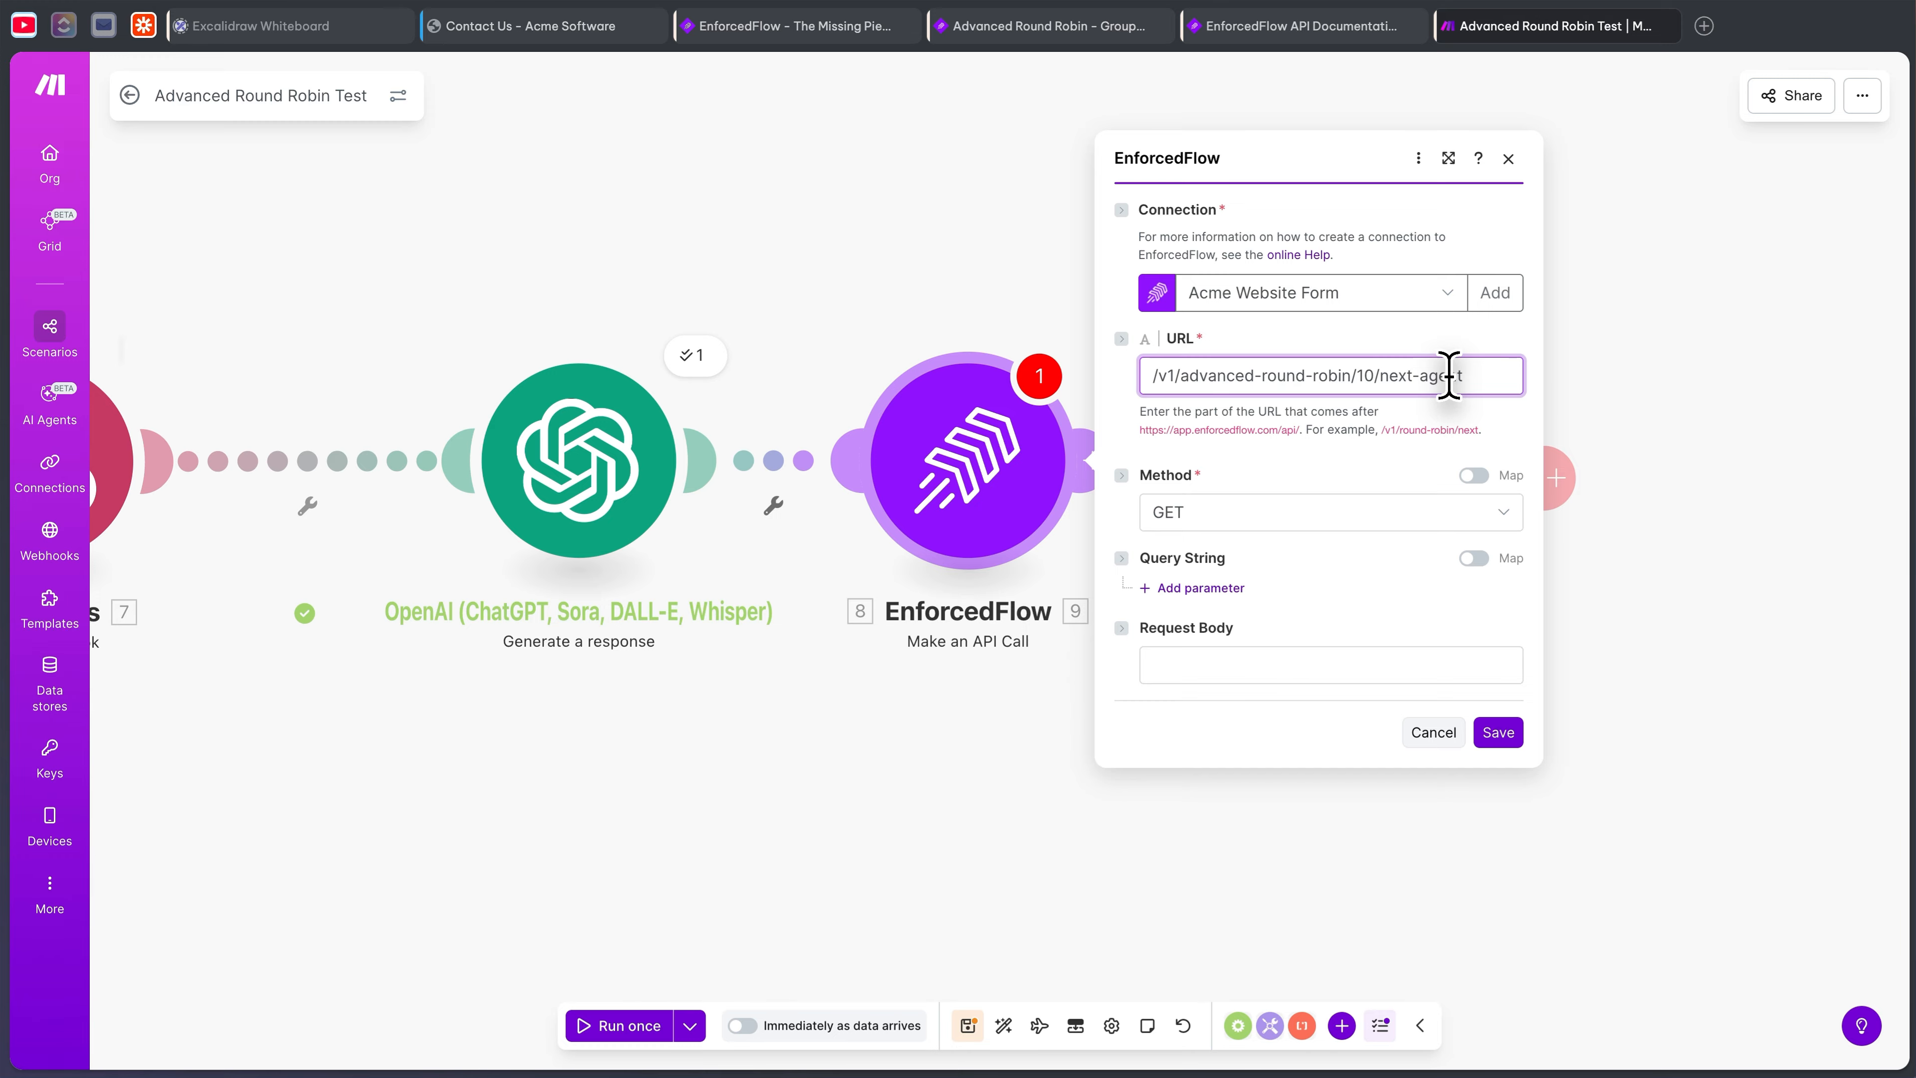
{"action": "left_click", "coordinate": [1334, 514]}
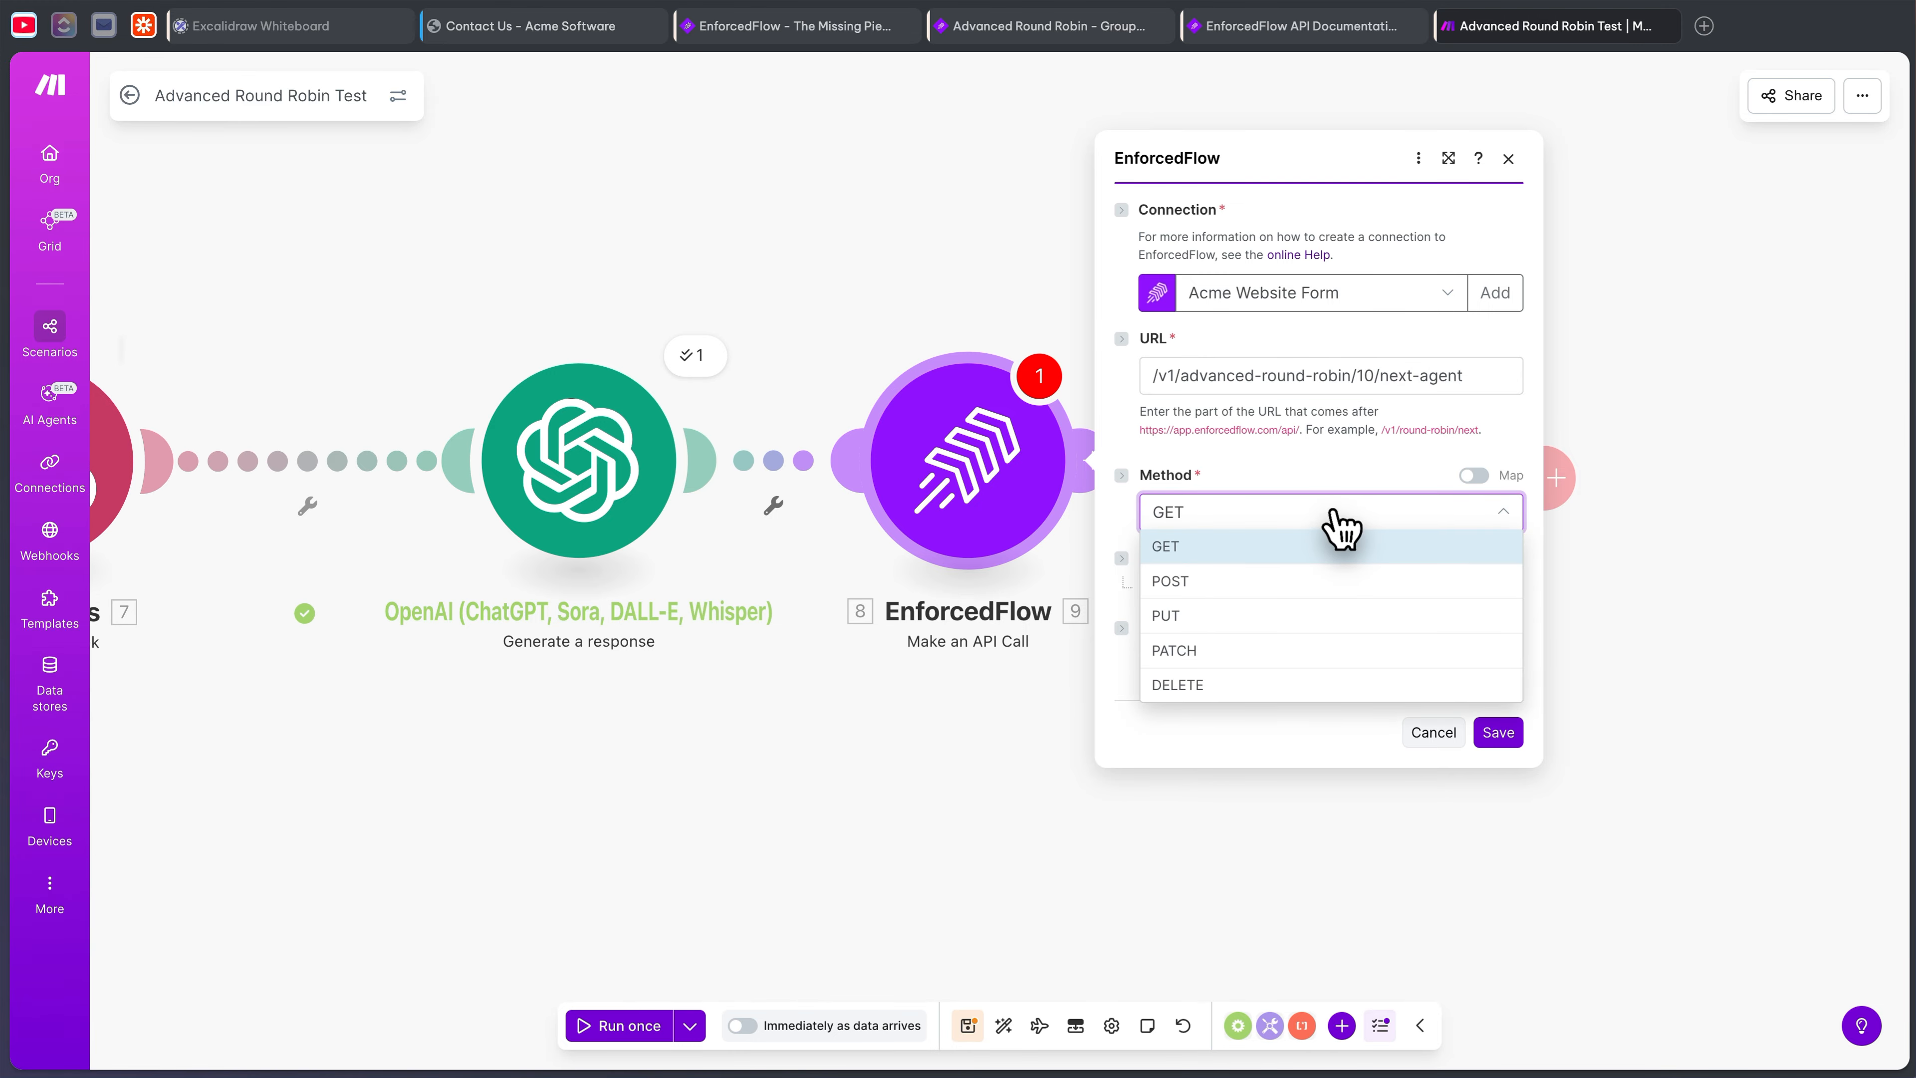
{"action": "left_click", "coordinate": [1299, 580]}
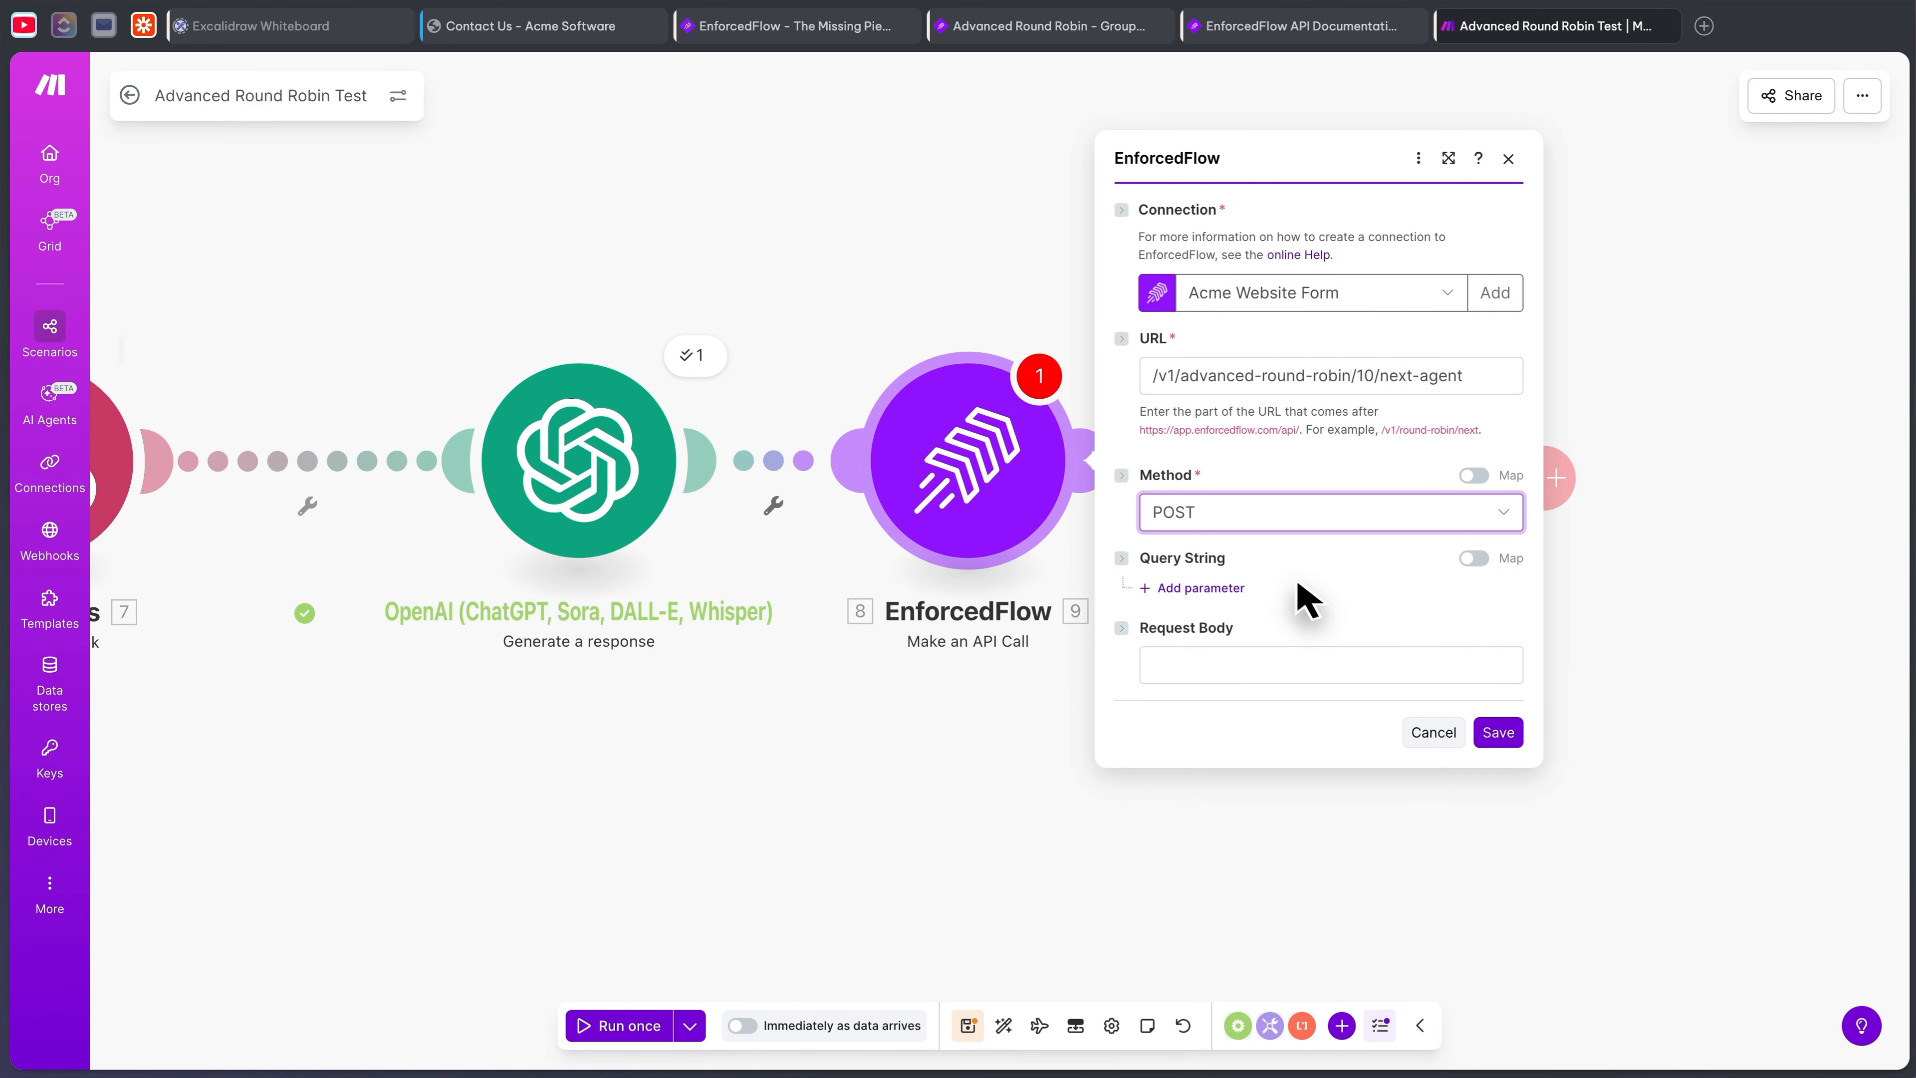
{"action": "left_click", "coordinate": [1222, 595]}
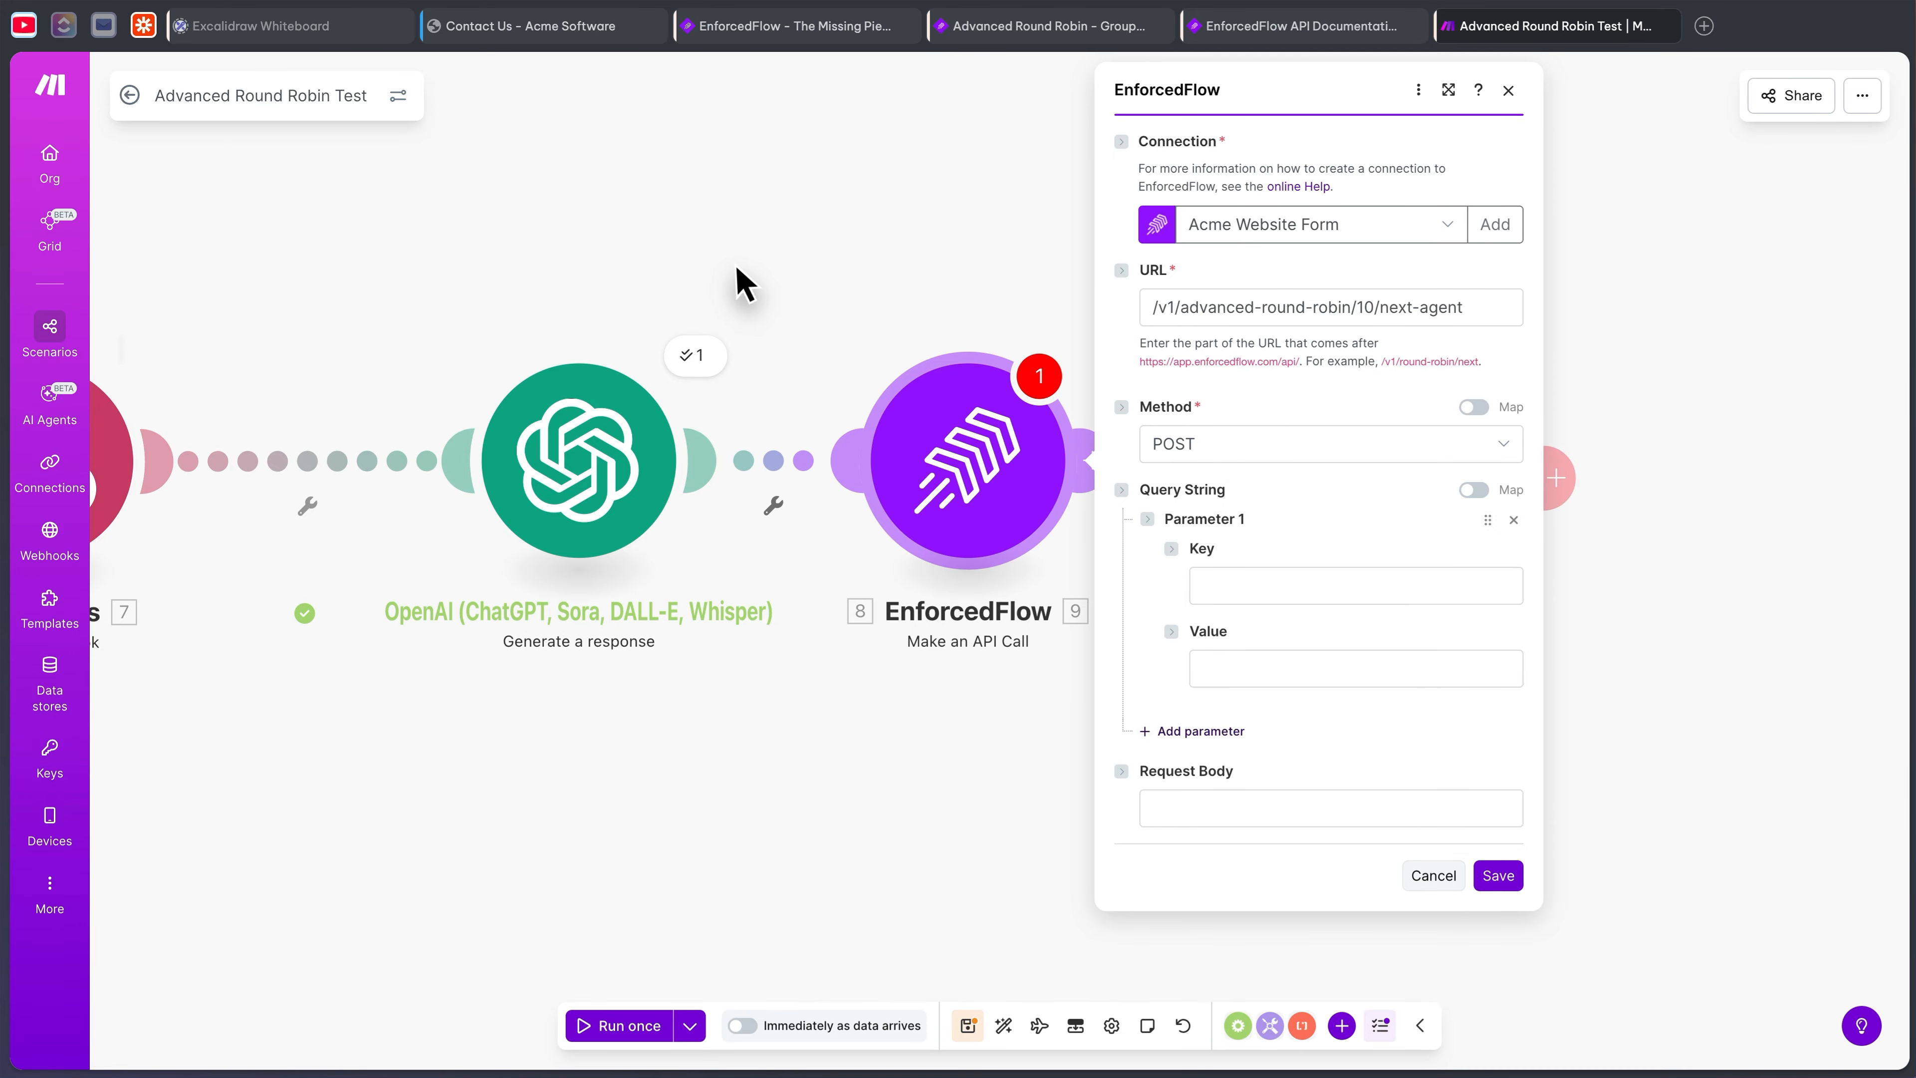
{"action": "left_click", "coordinate": [1098, 31]}
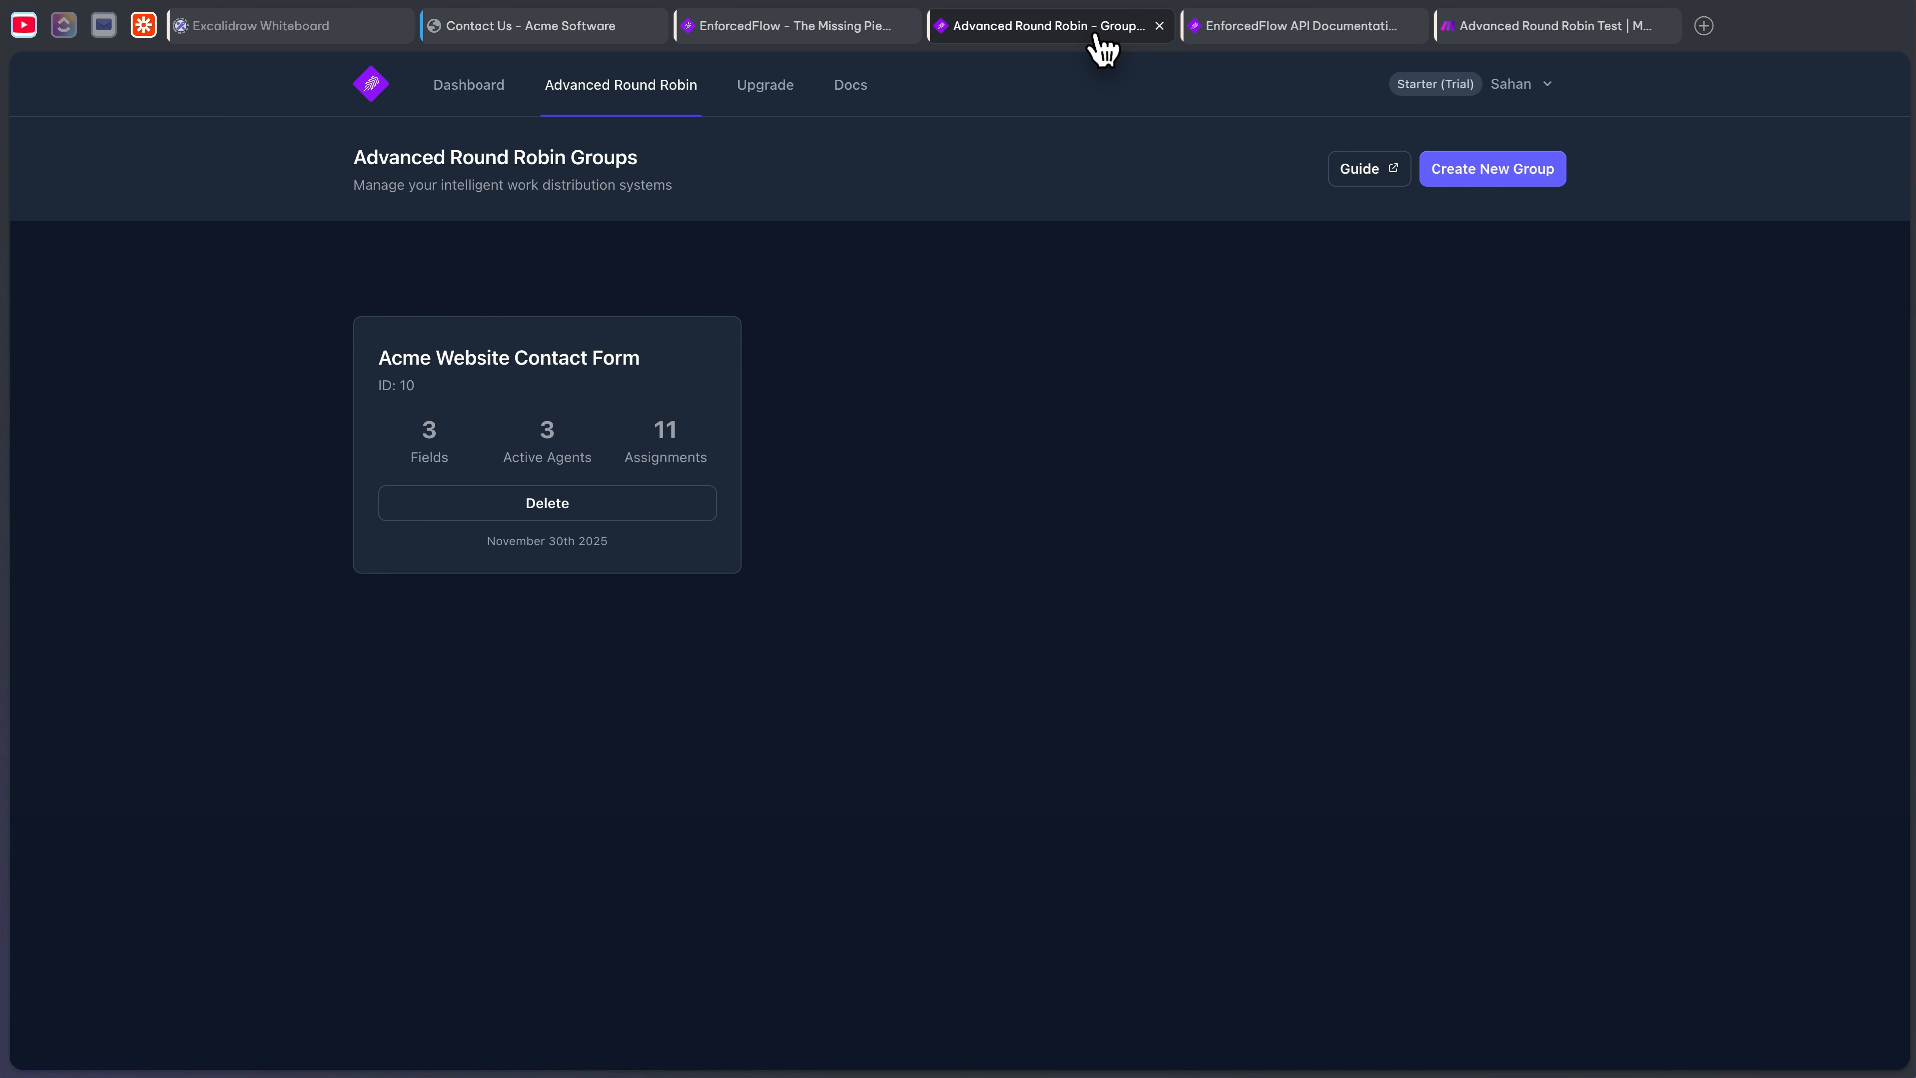
- Copy the 'language' field key from the Acme Website Contact Form group's Fields tab
{"action": "left_click", "coordinate": [650, 356]}
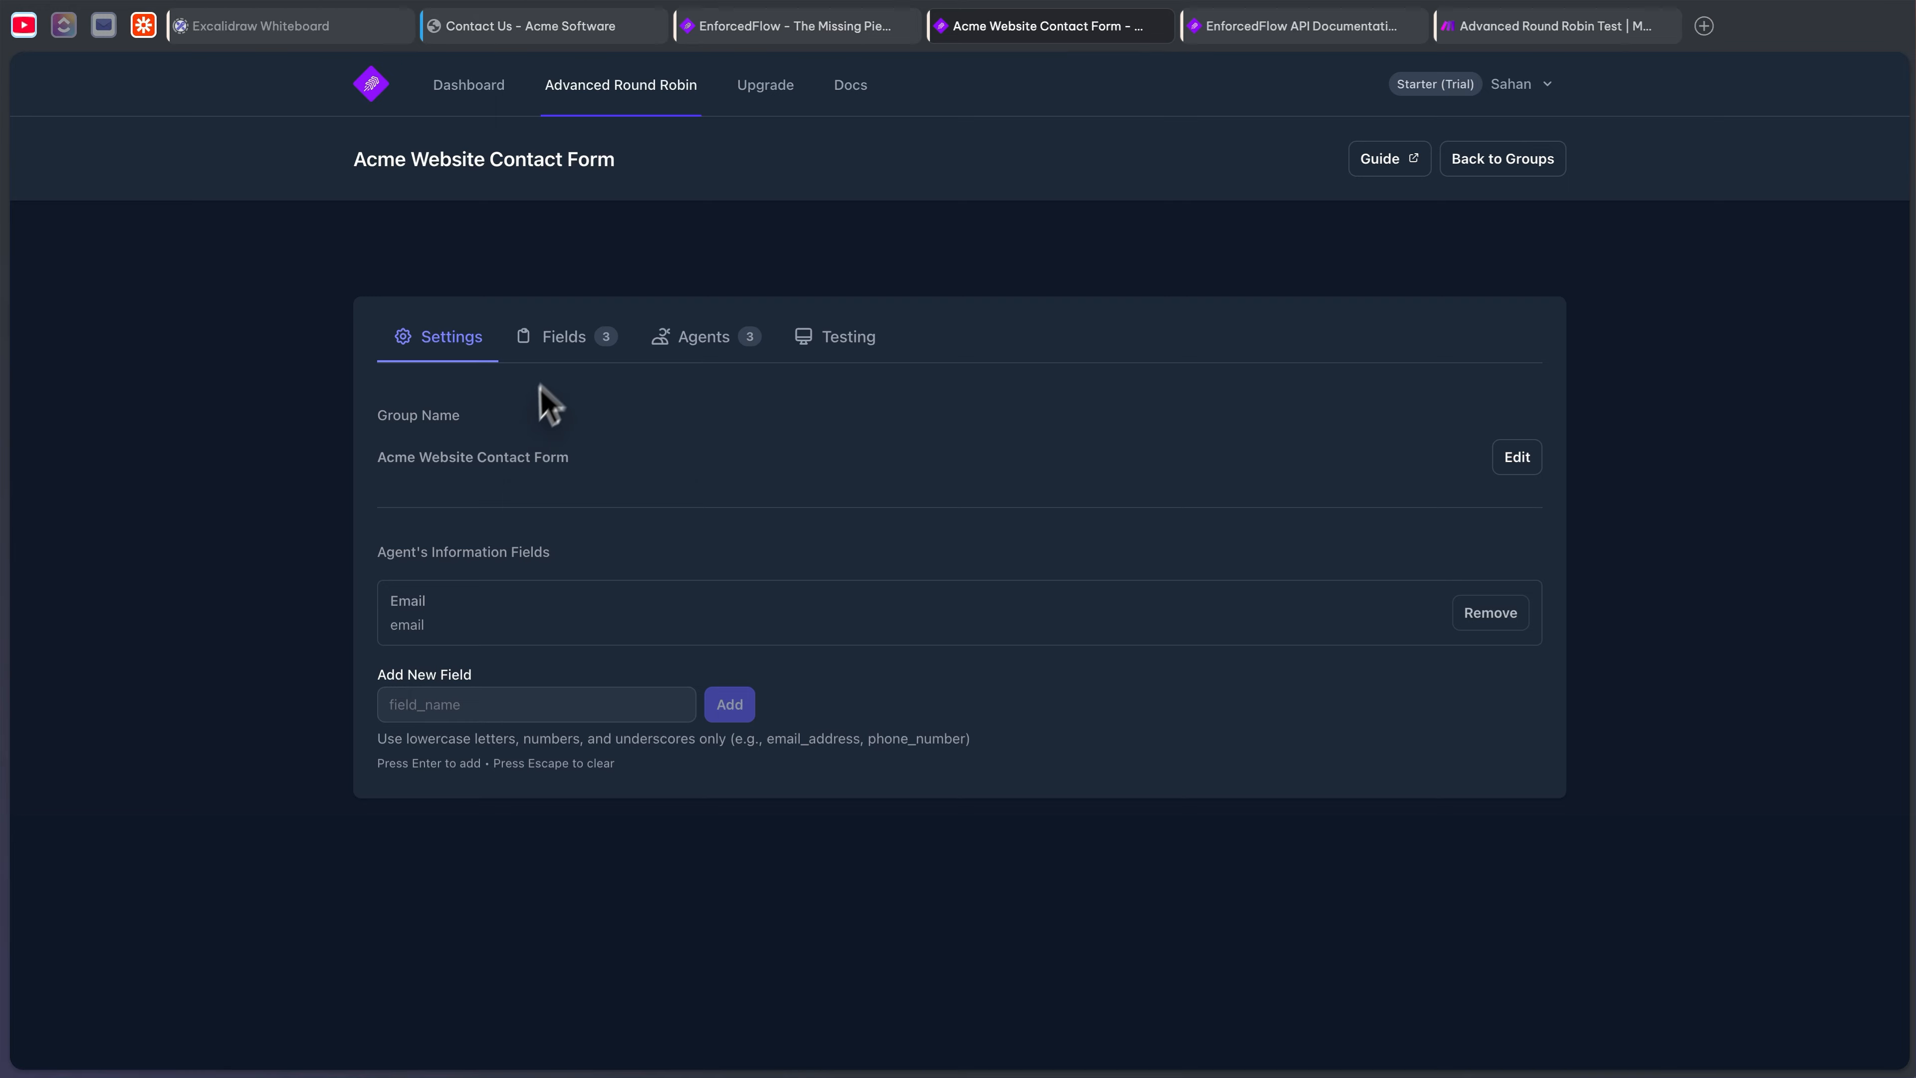
{"action": "left_click", "coordinate": [562, 354]}
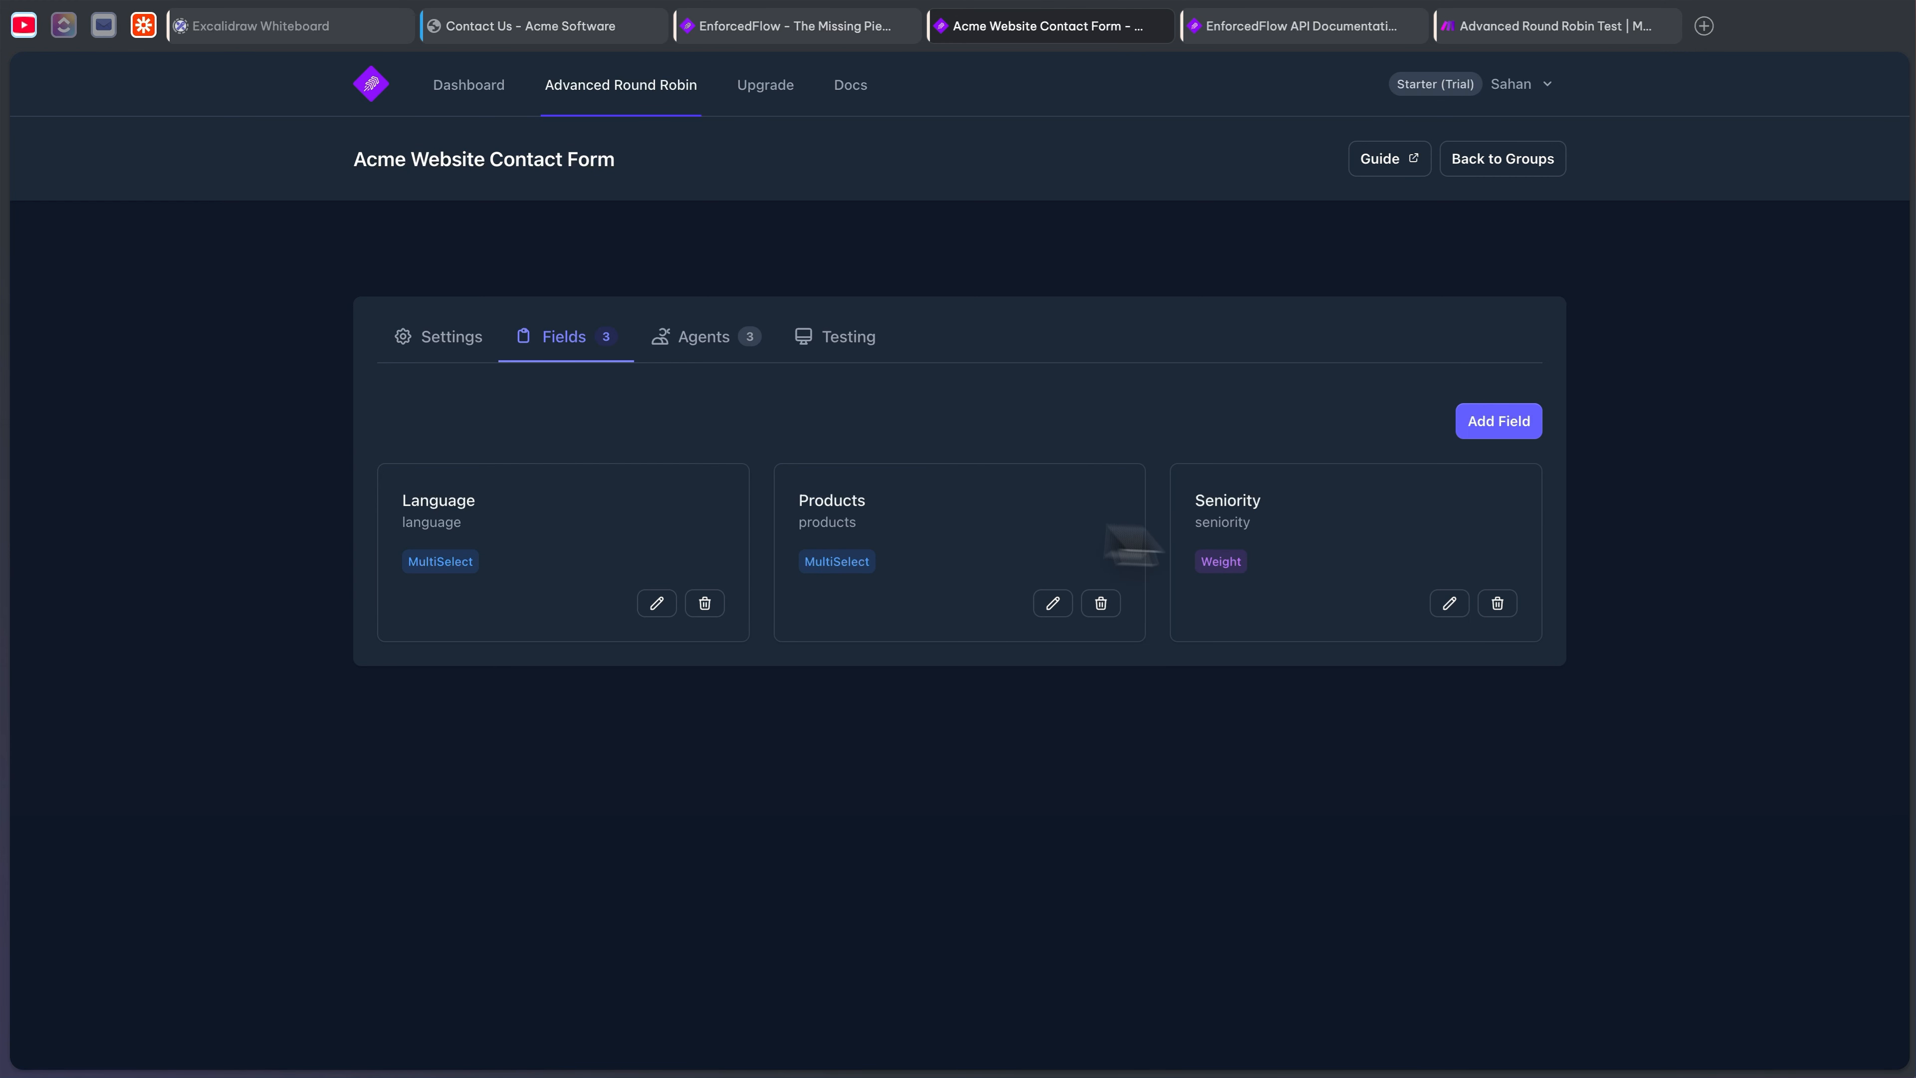
{"action": "left_click_drag", "start_coordinate": [464, 526], "coordinate": [381, 526]}
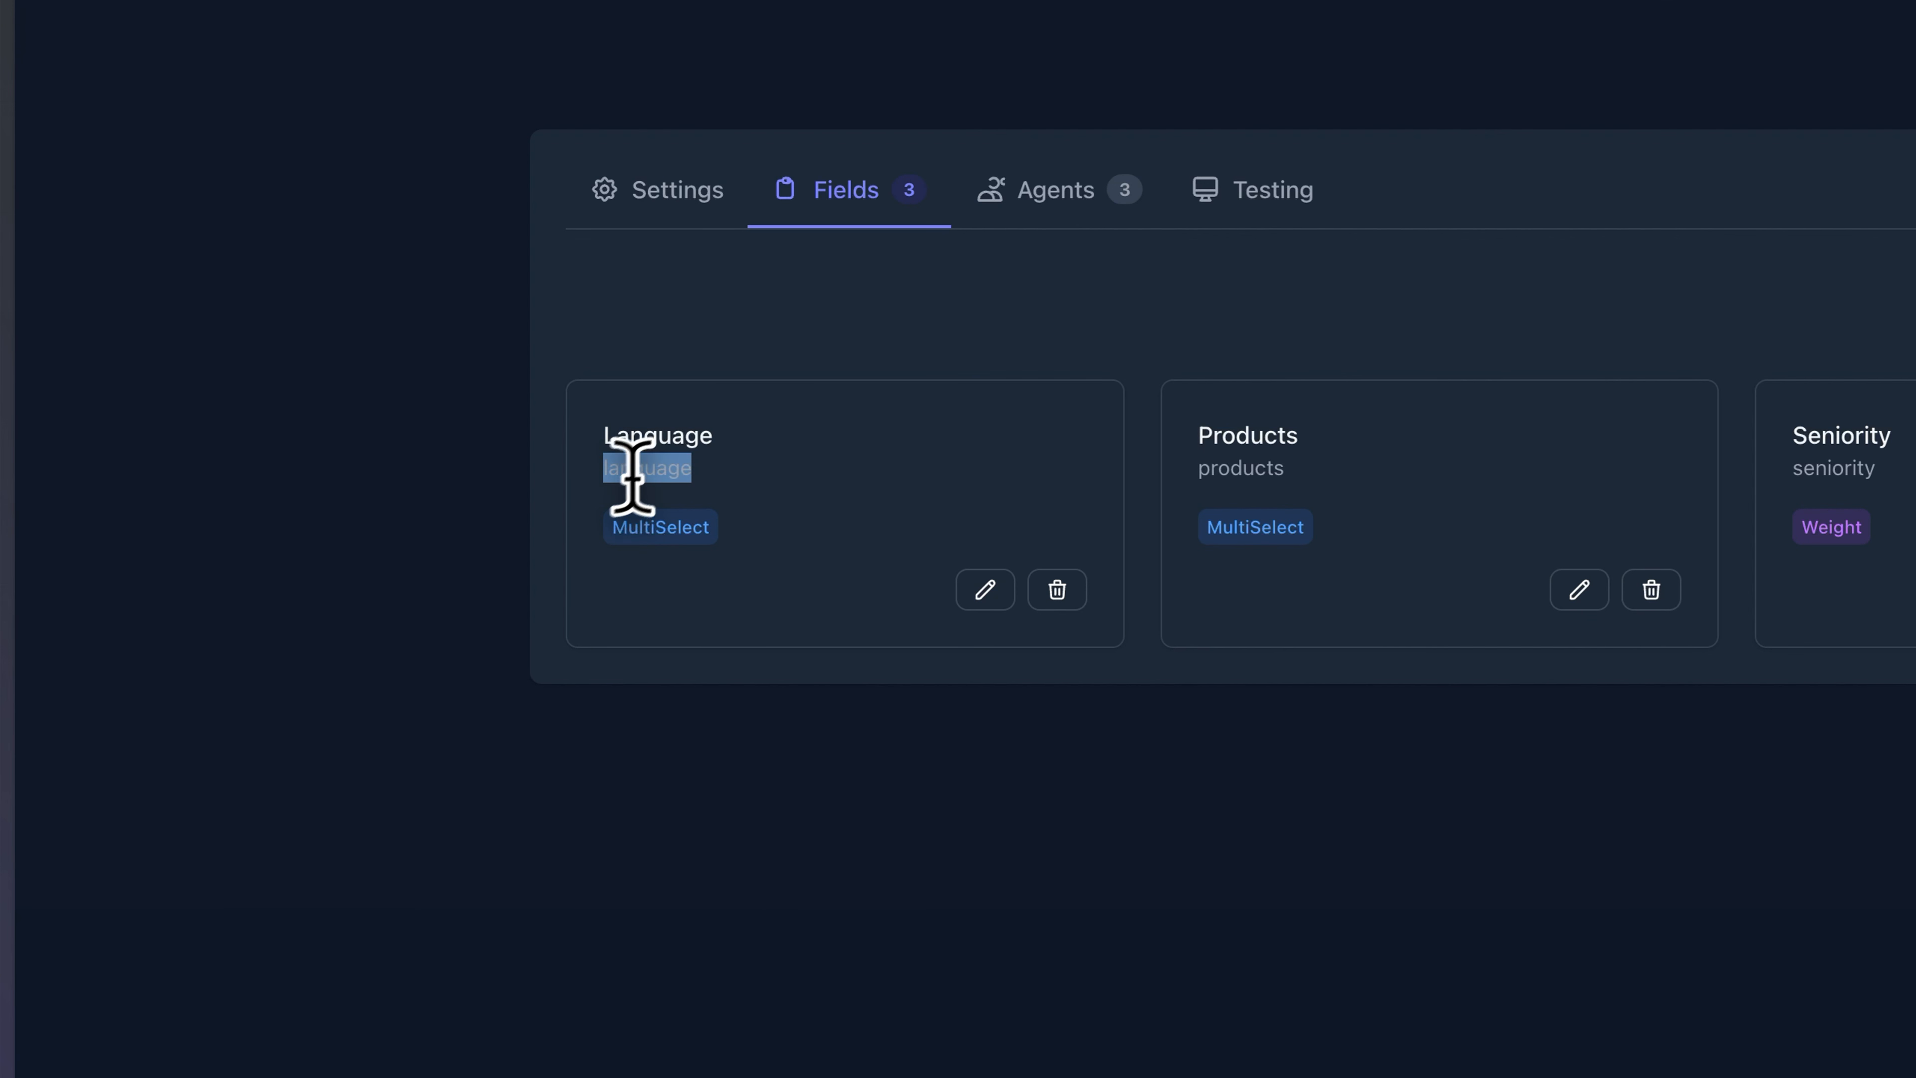
{"action": "right_click", "coordinate": [649, 468]}
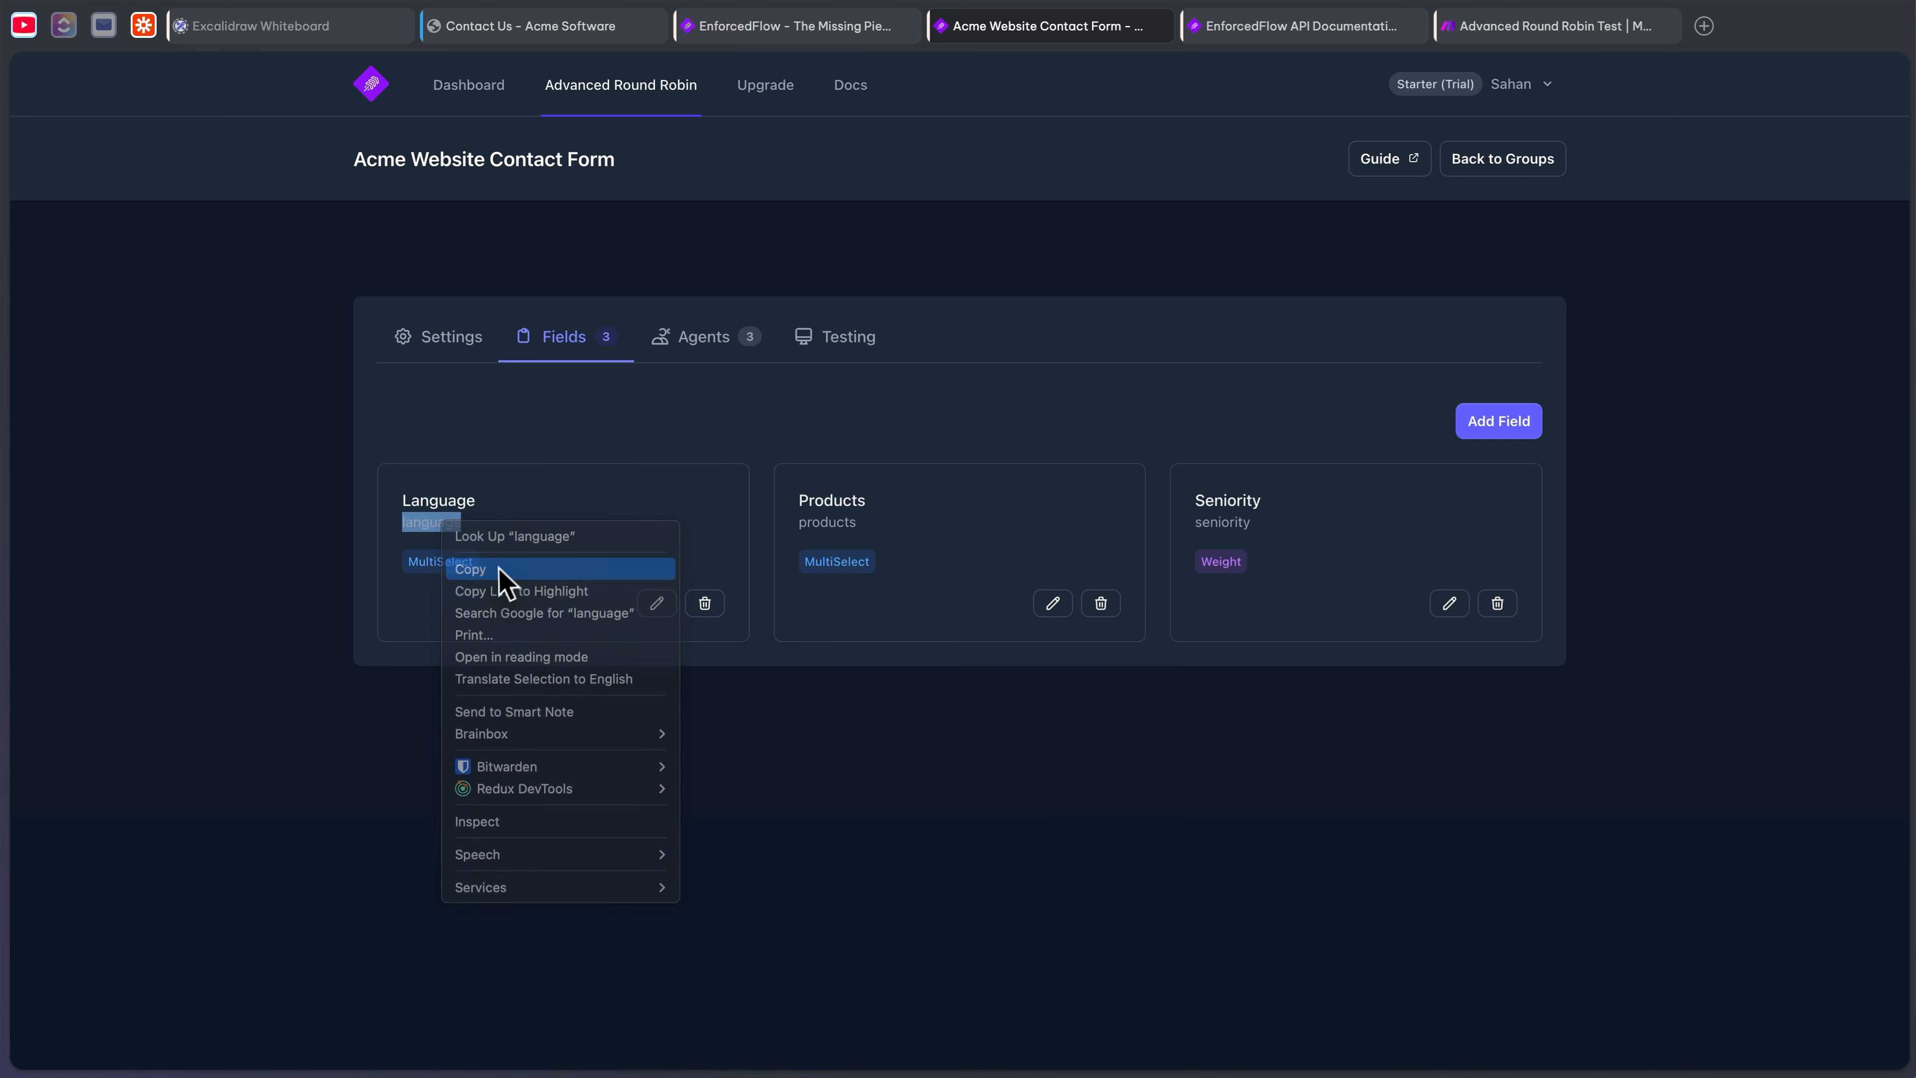
{"action": "left_click", "coordinate": [751, 565]}
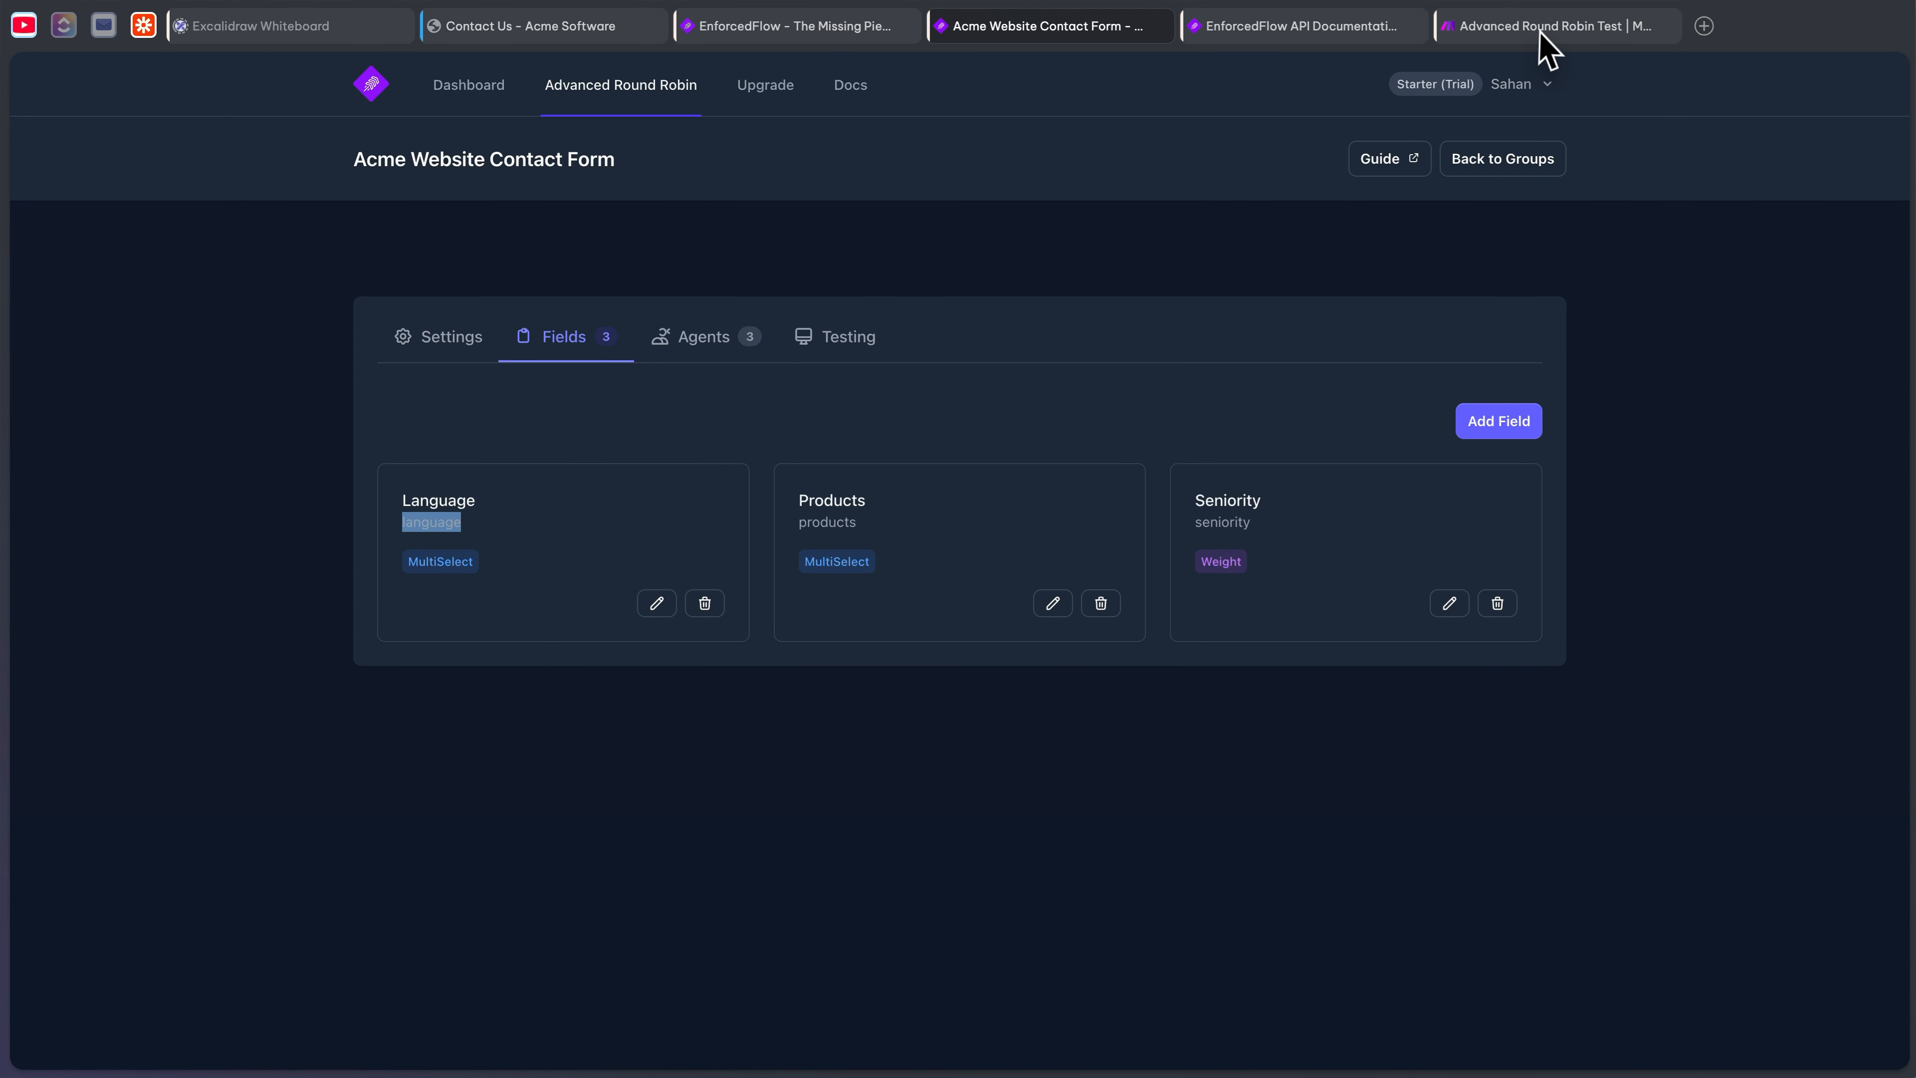
{"action": "left_click", "coordinate": [1540, 34]}
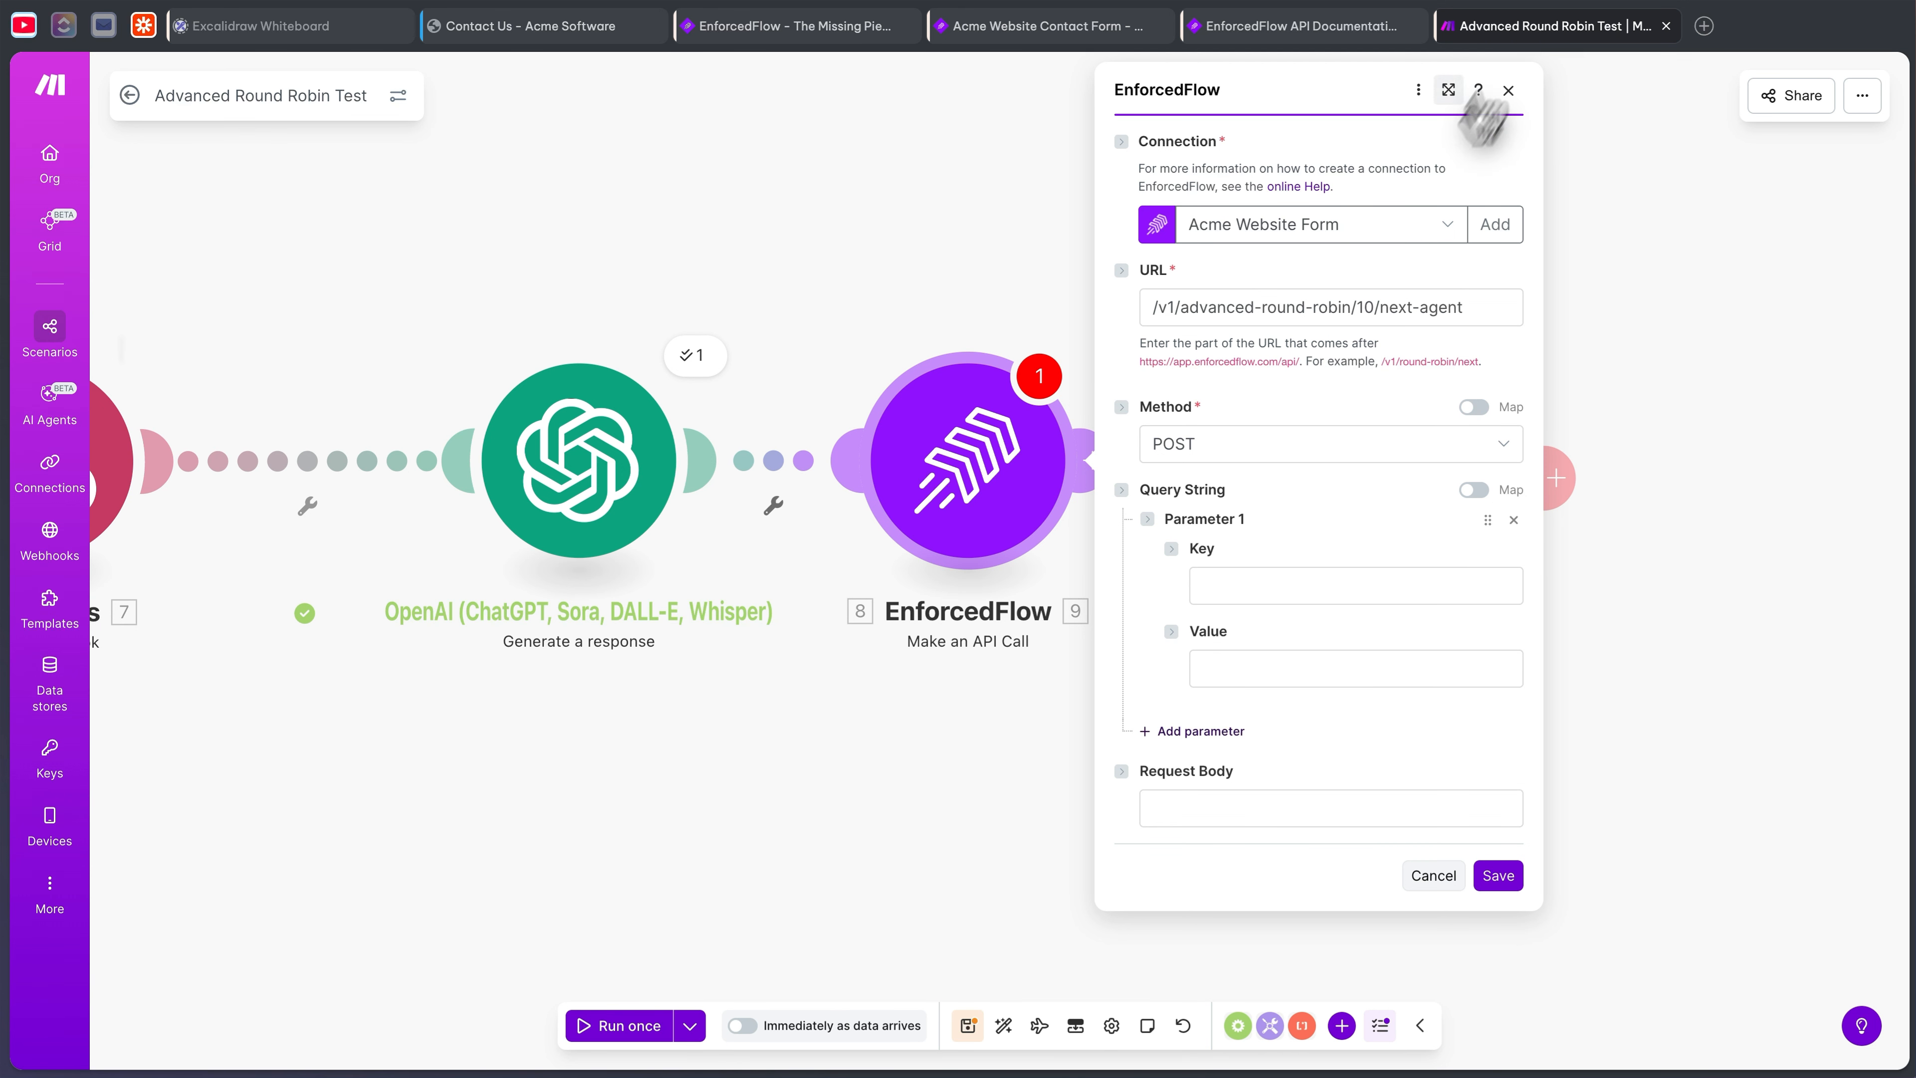
- Add query parameter 'language' mapped to OpenAI's detected_language result
{"action": "left_click", "coordinate": [1248, 587]}
{"action": "key", "text": "ctrl+v"}
{"action": "left_click", "coordinate": [1237, 664]}
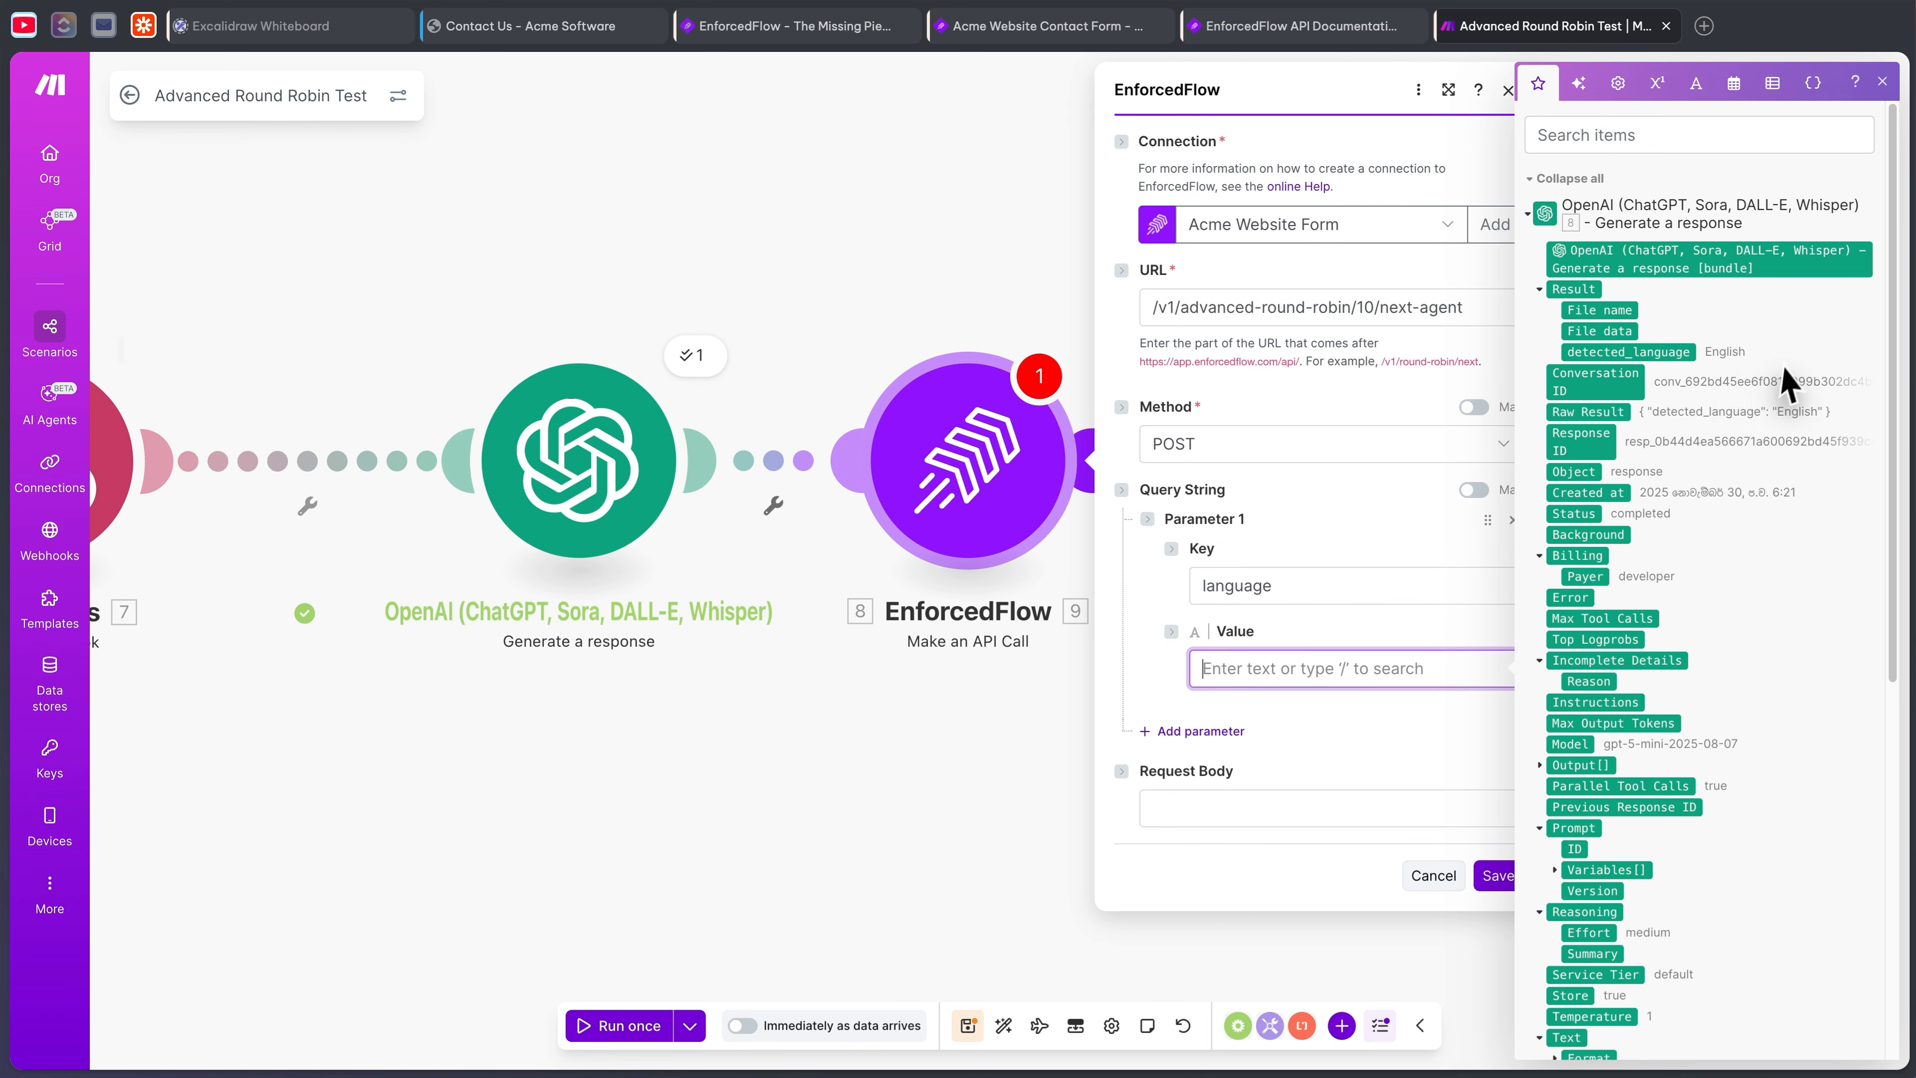
{"action": "left_click", "coordinate": [1660, 357]}
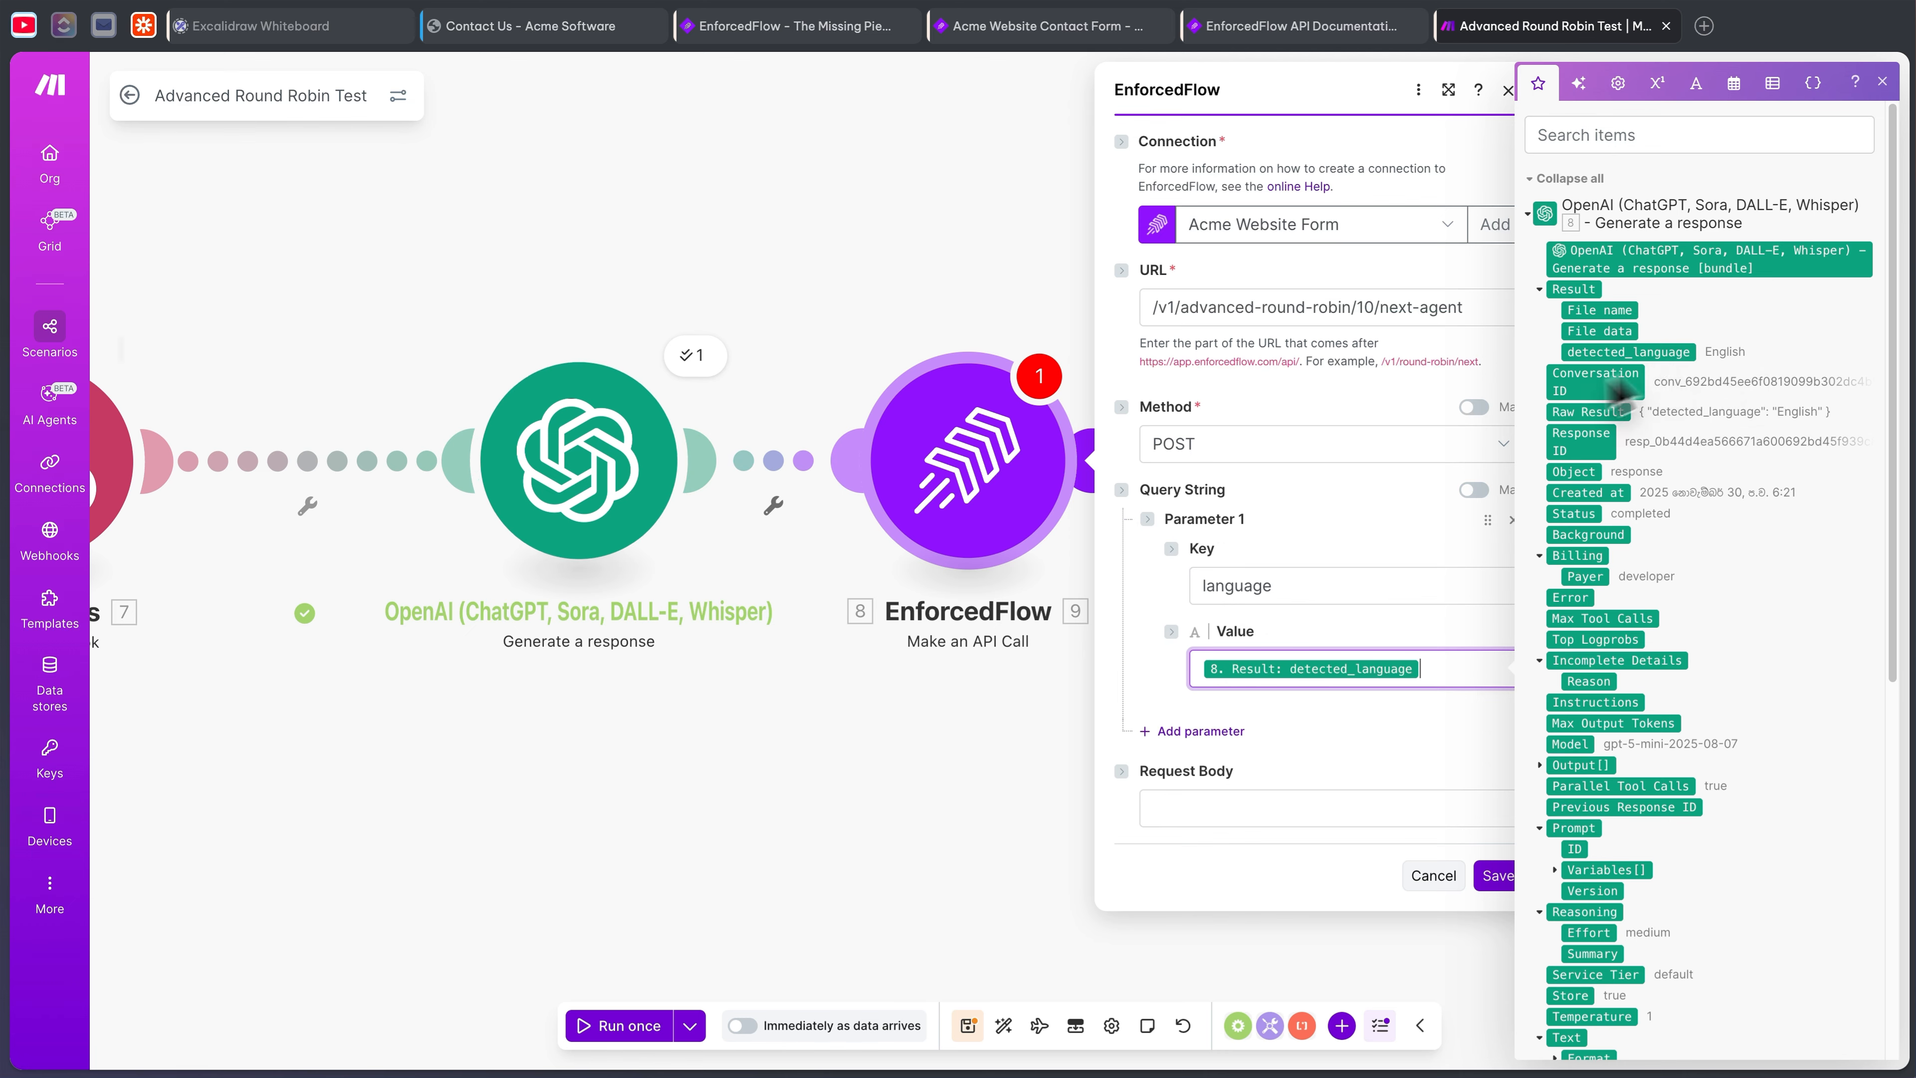
- Add a 'products' parameter mapped to the webhook's product, then save the module
{"action": "left_click", "coordinate": [1232, 731]}
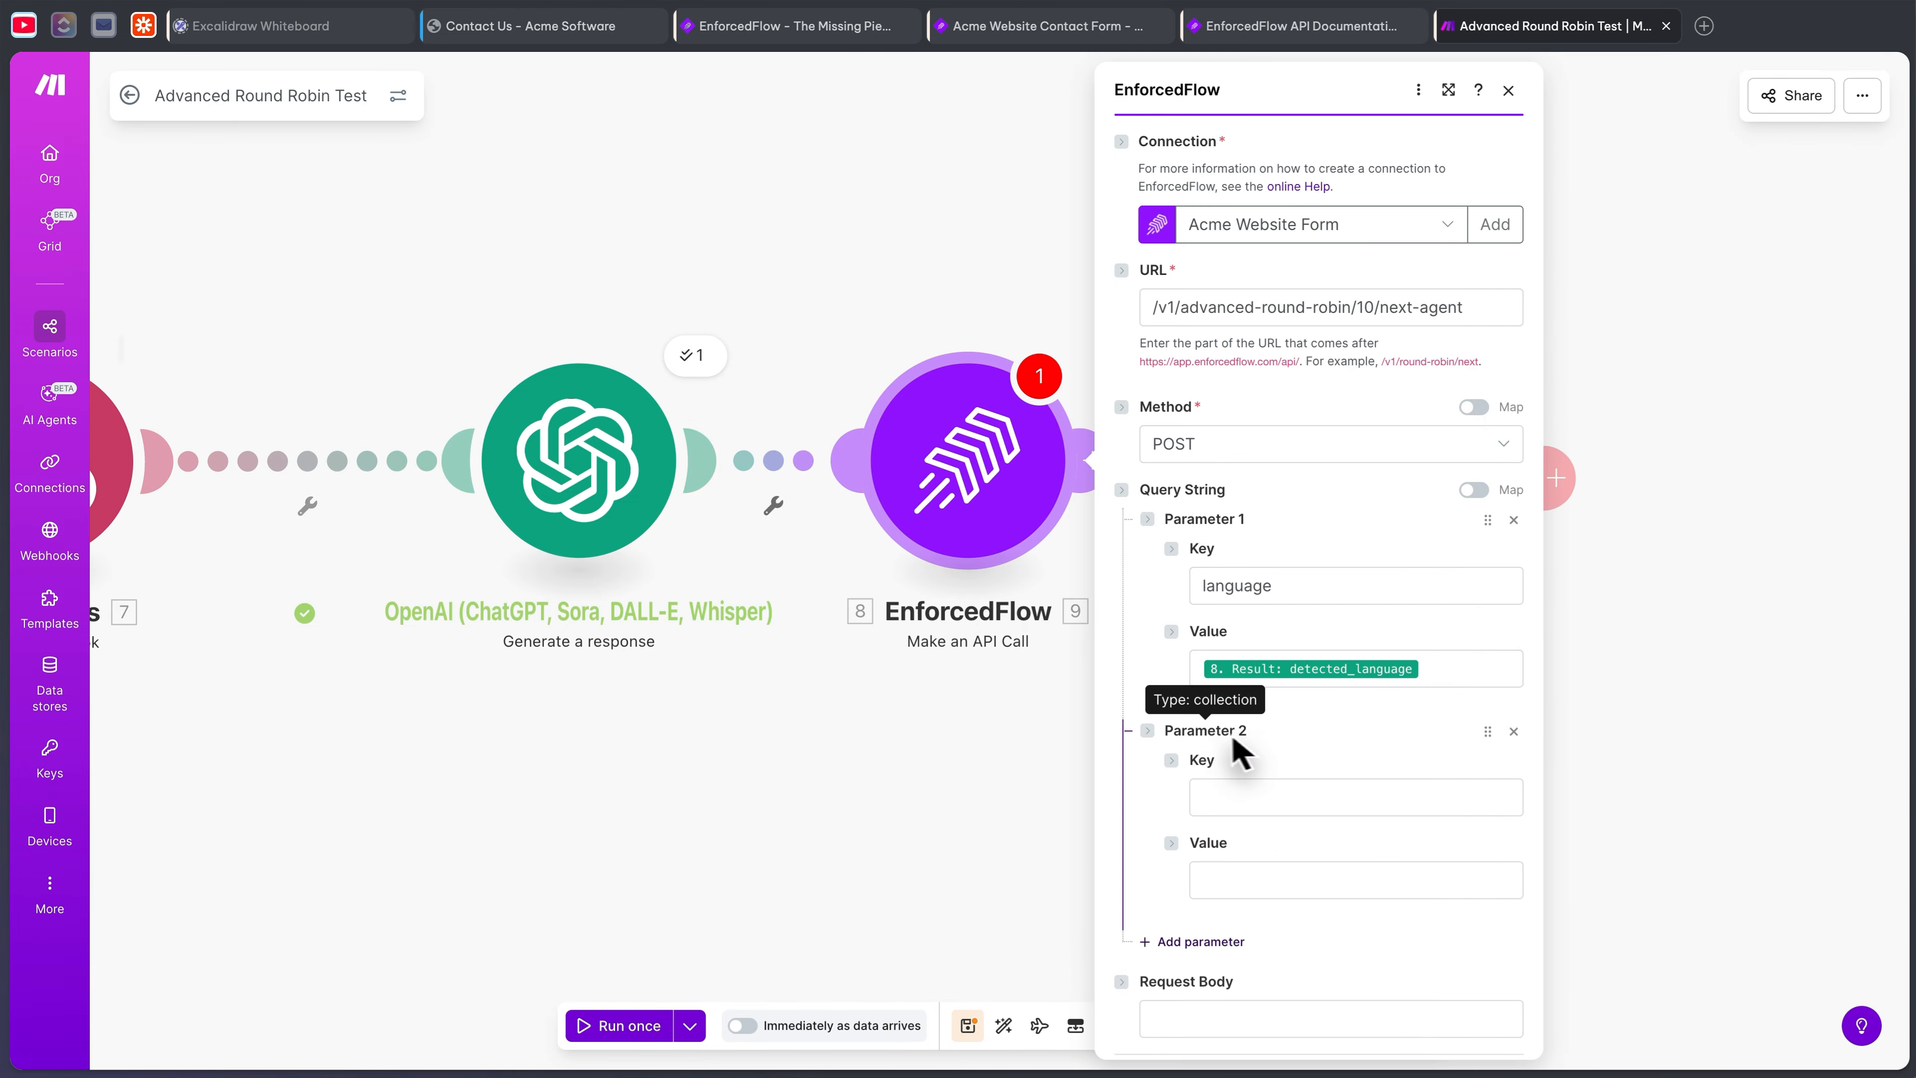
{"action": "scroll", "coordinate": [1260, 747], "scroll_direction": "down", "scroll_amount": 1}
{"action": "left_click", "coordinate": [1243, 734]}
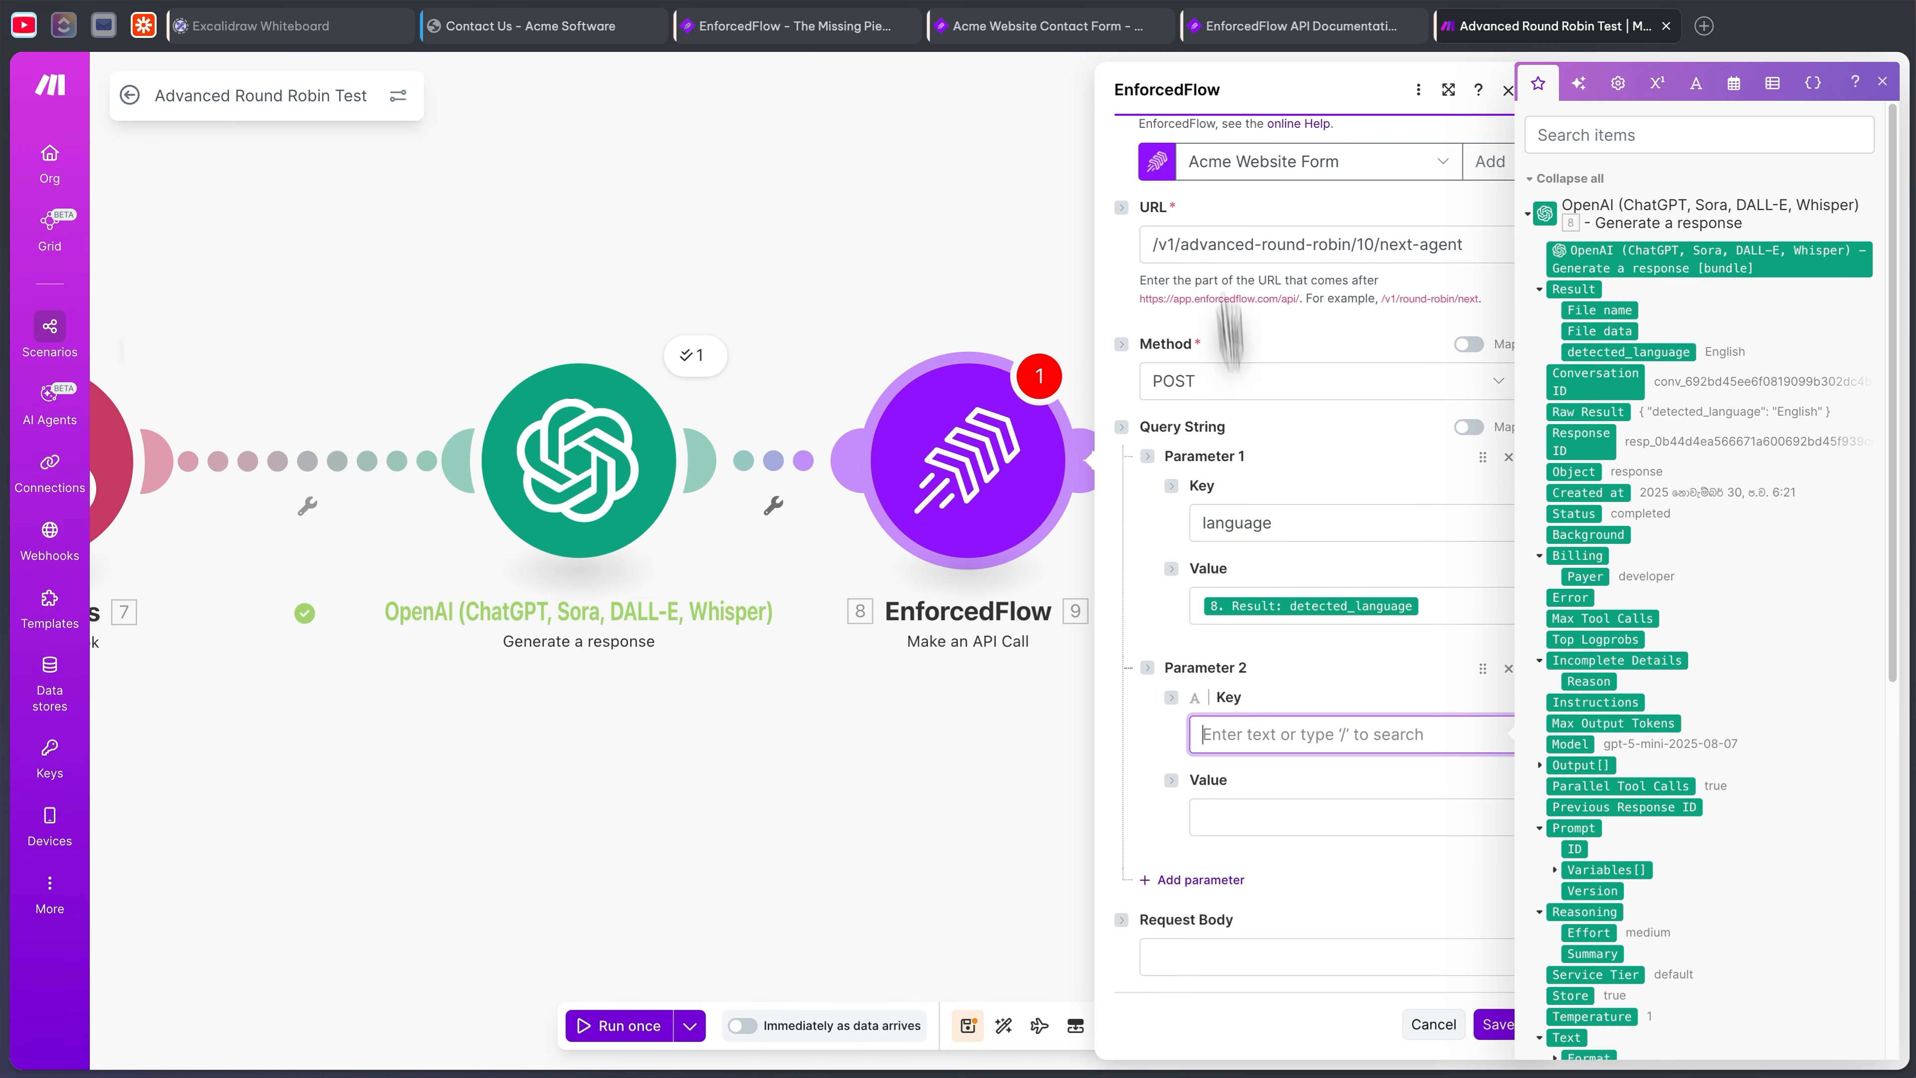
{"action": "left_click", "coordinate": [988, 23]}
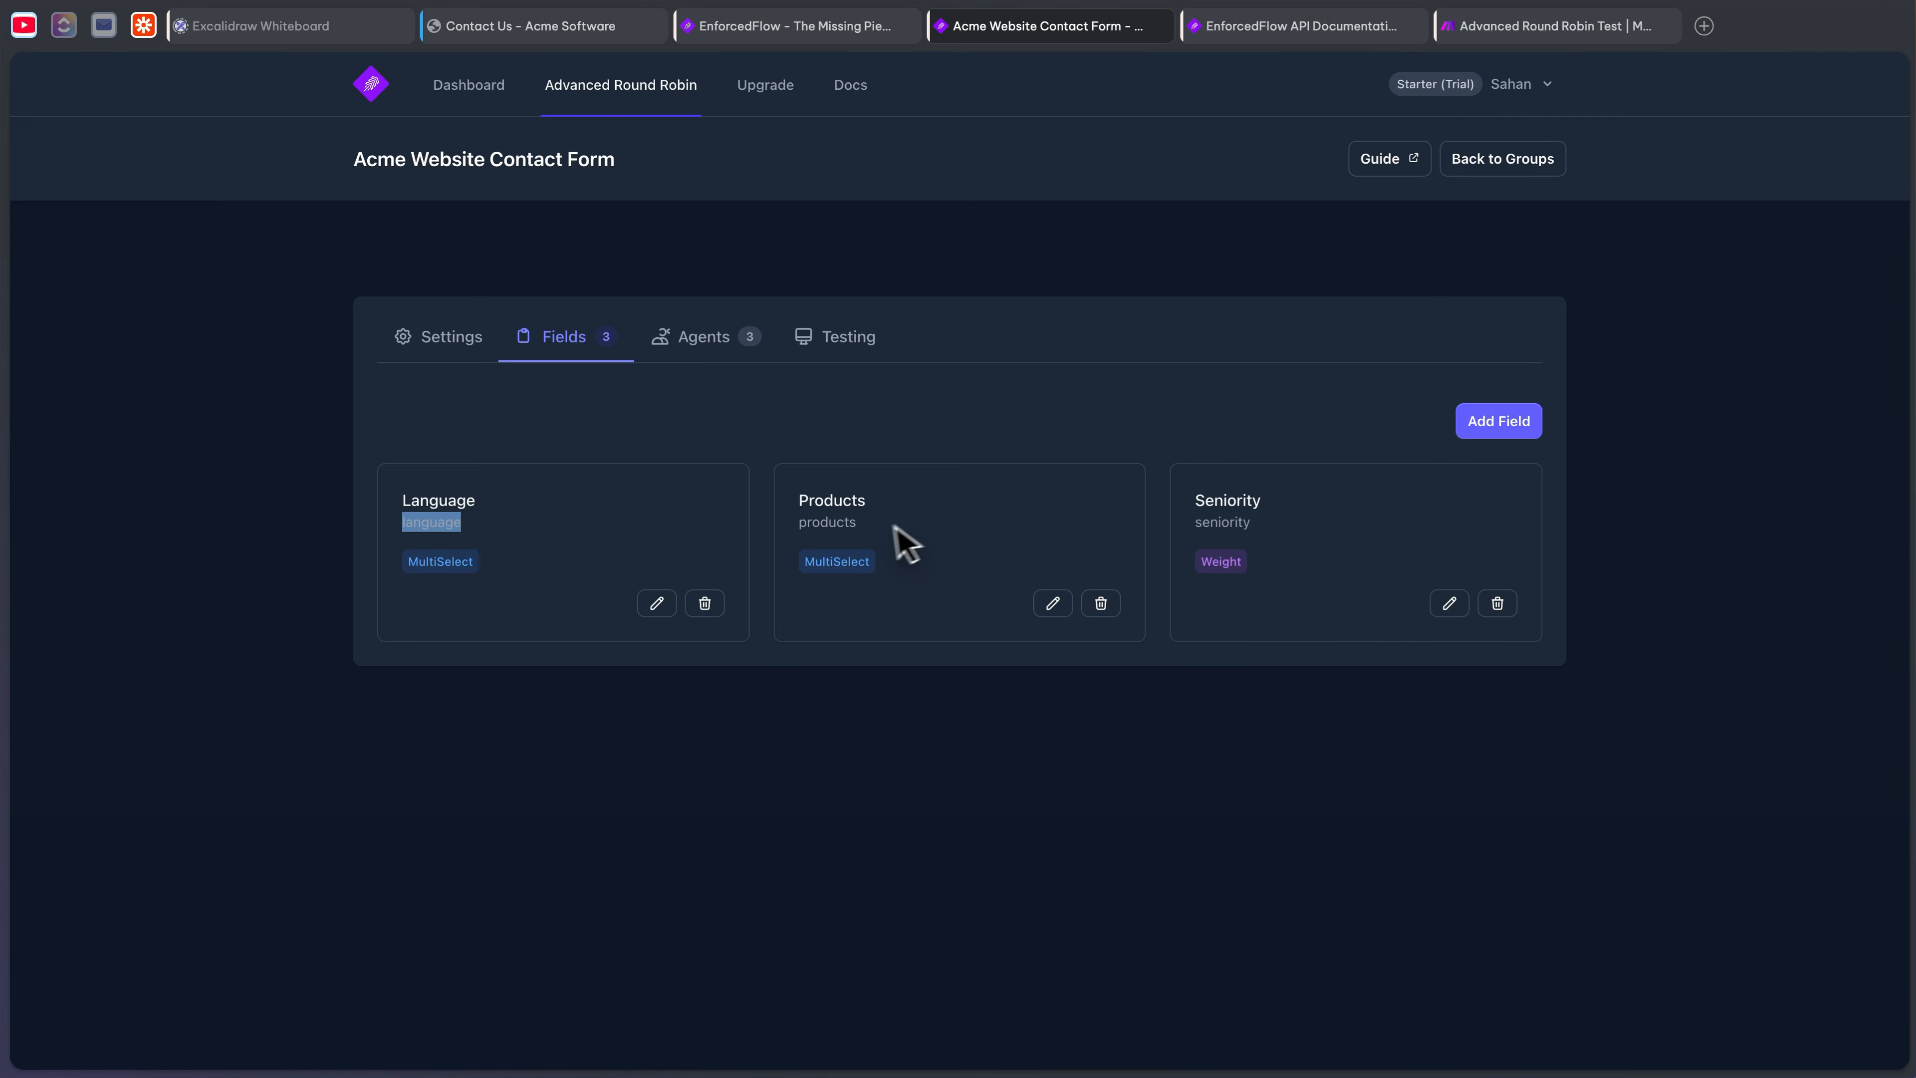
{"action": "left_click", "coordinate": [1592, 30]}
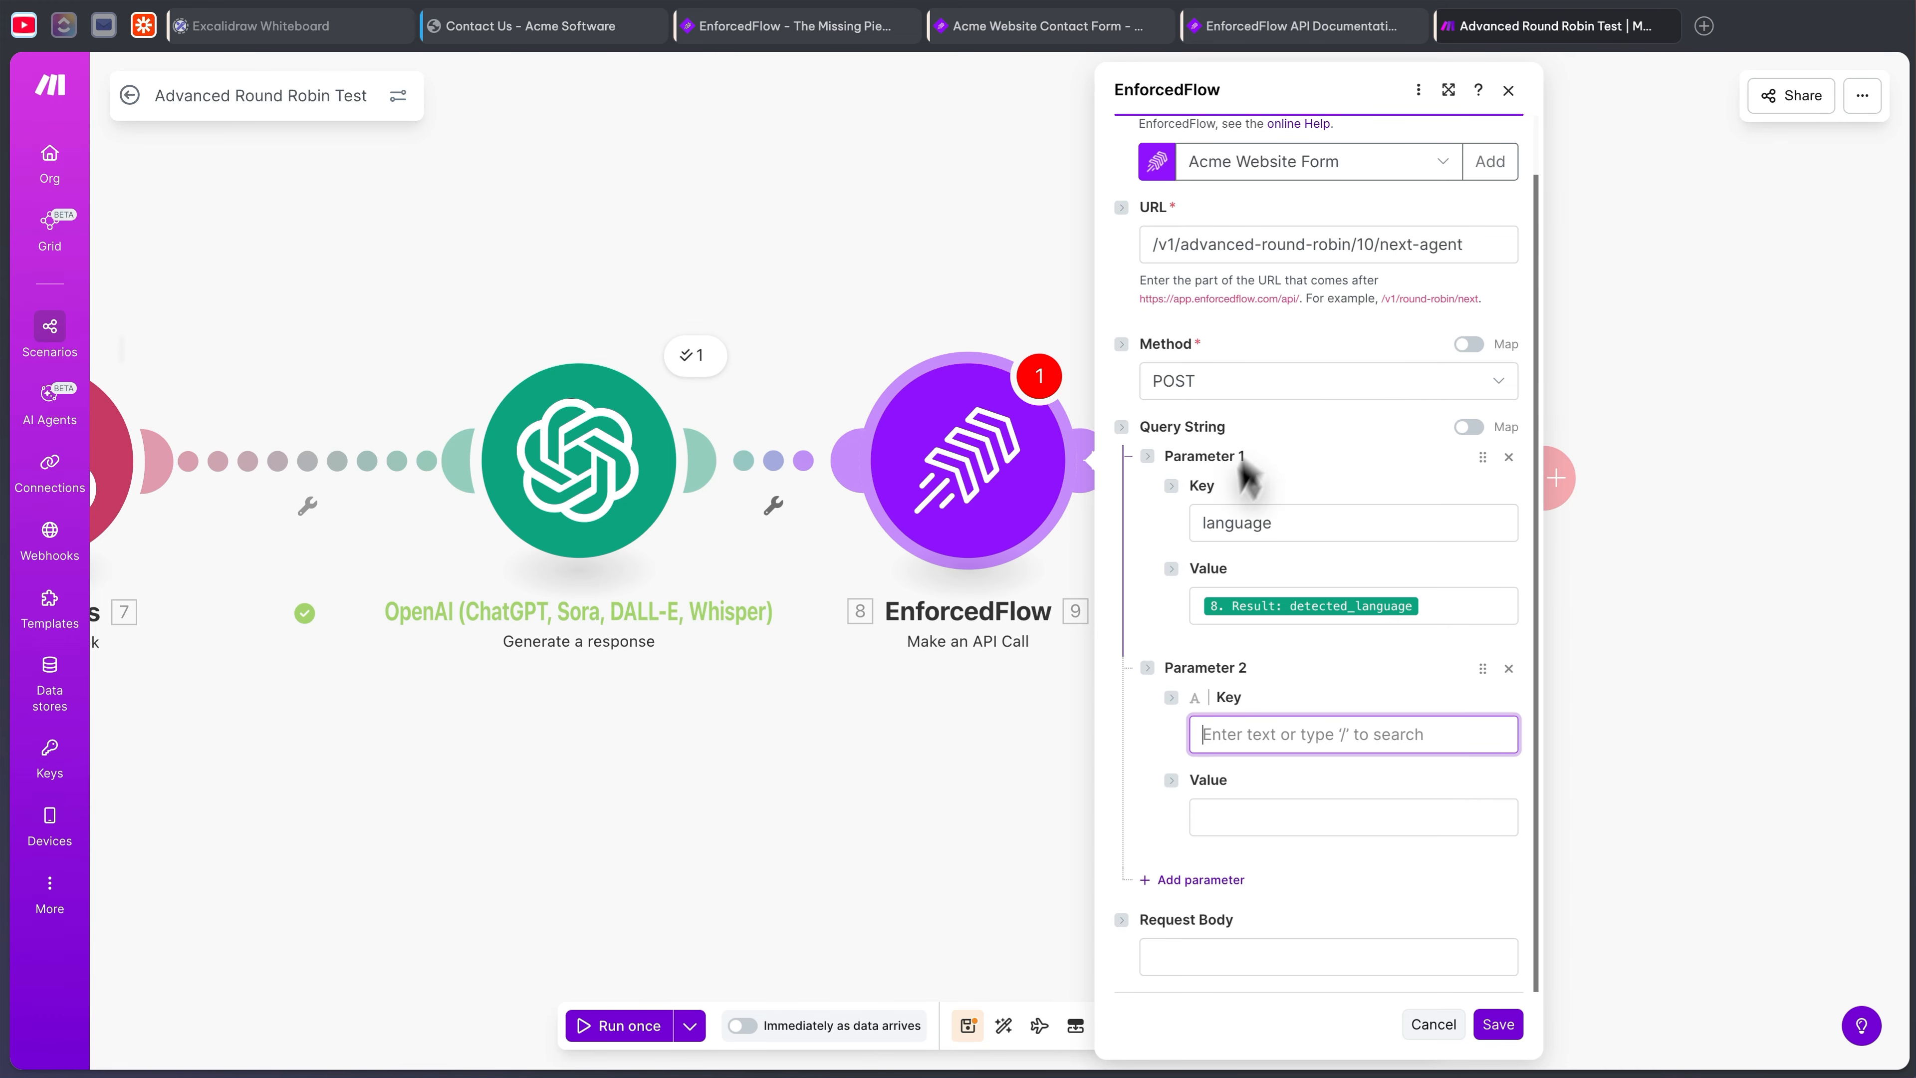
{"action": "left_click", "coordinate": [1226, 822]}
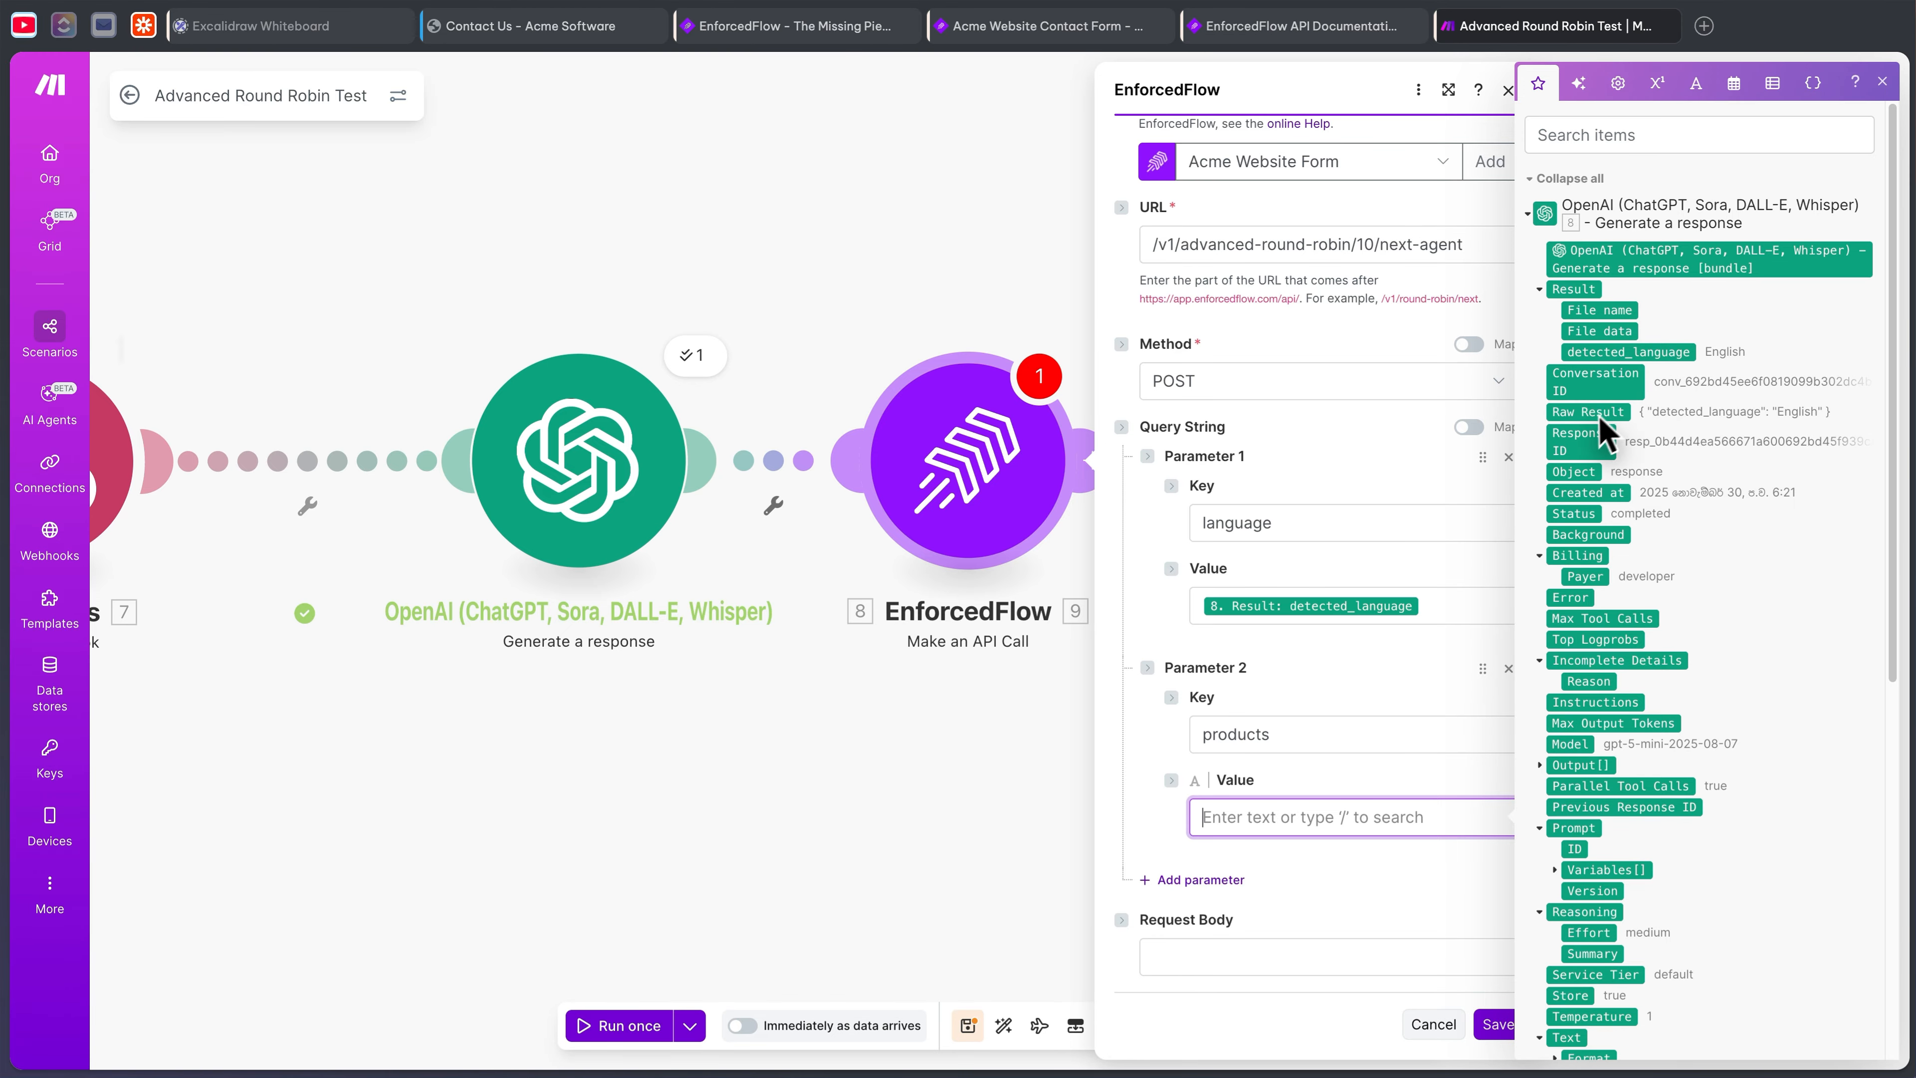
{"action": "left_click", "coordinate": [1543, 216]}
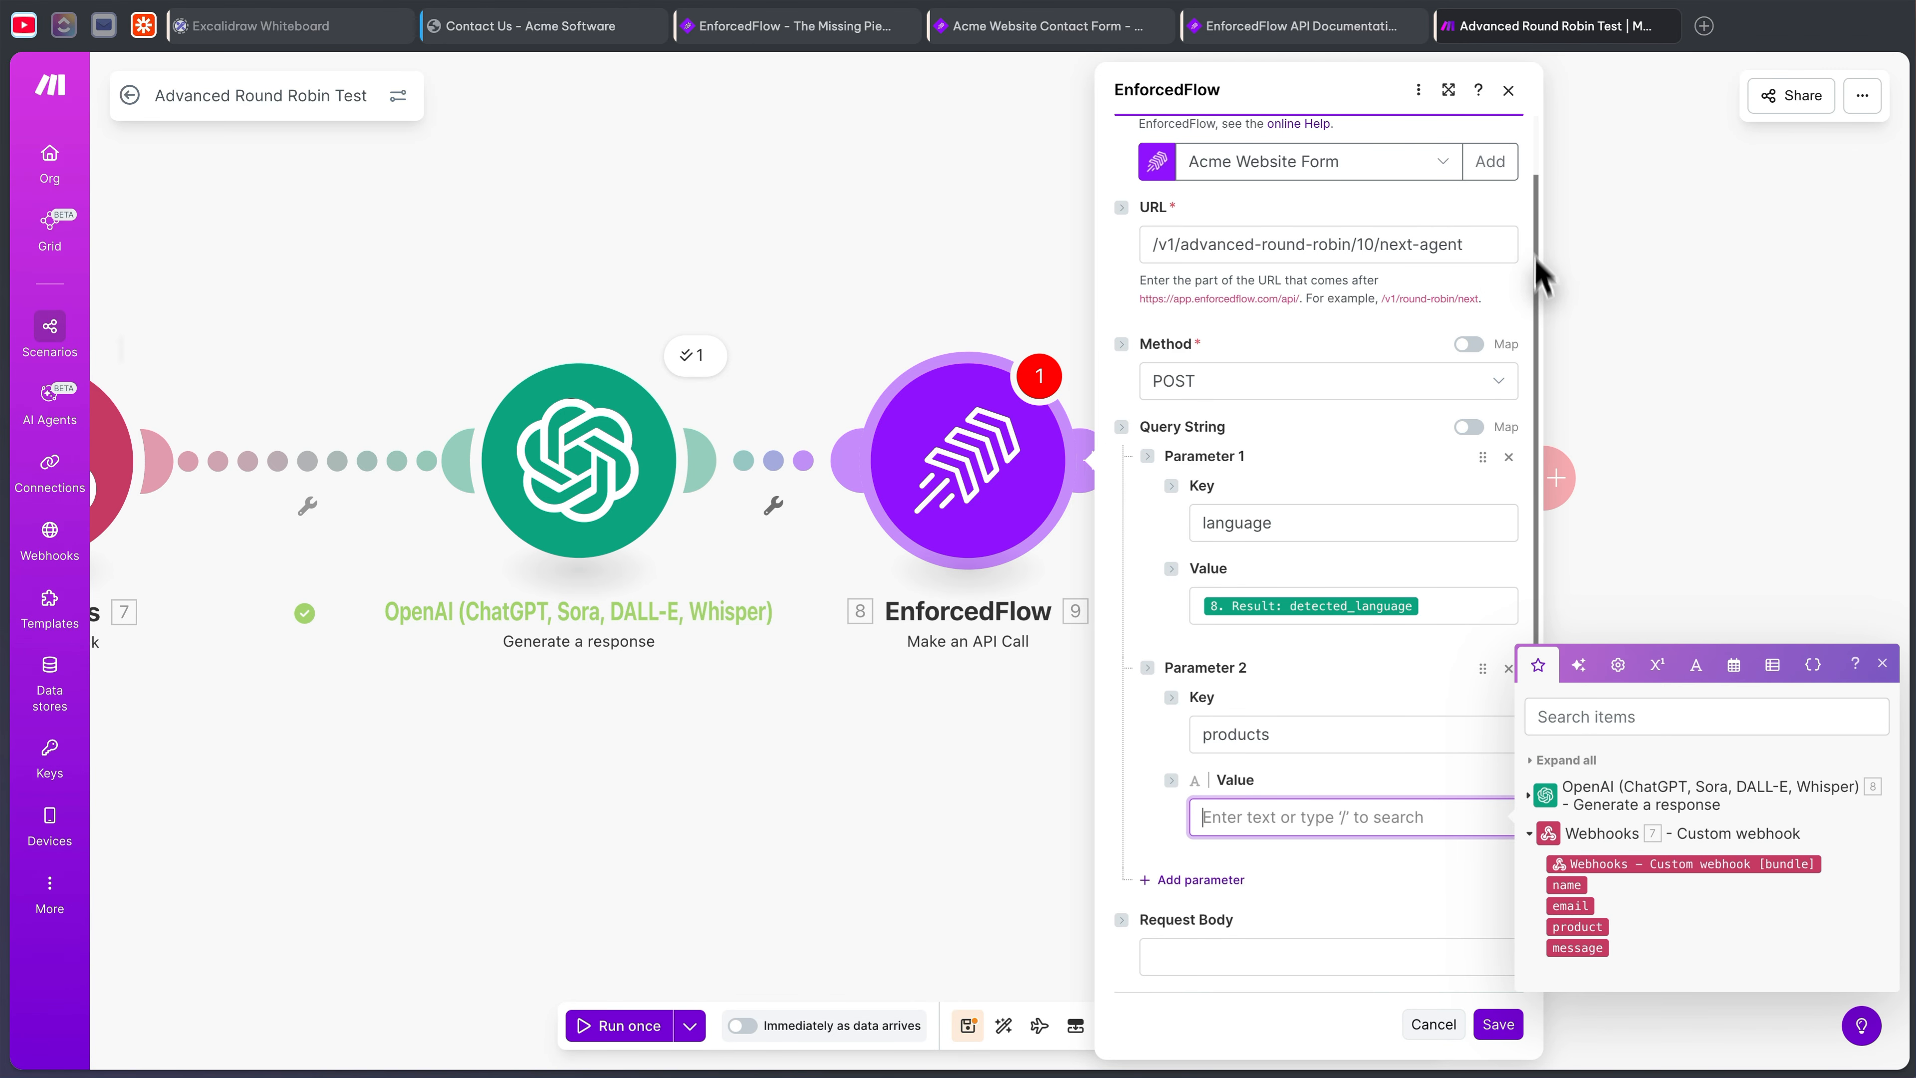
{"action": "left_click", "coordinate": [1577, 927]}
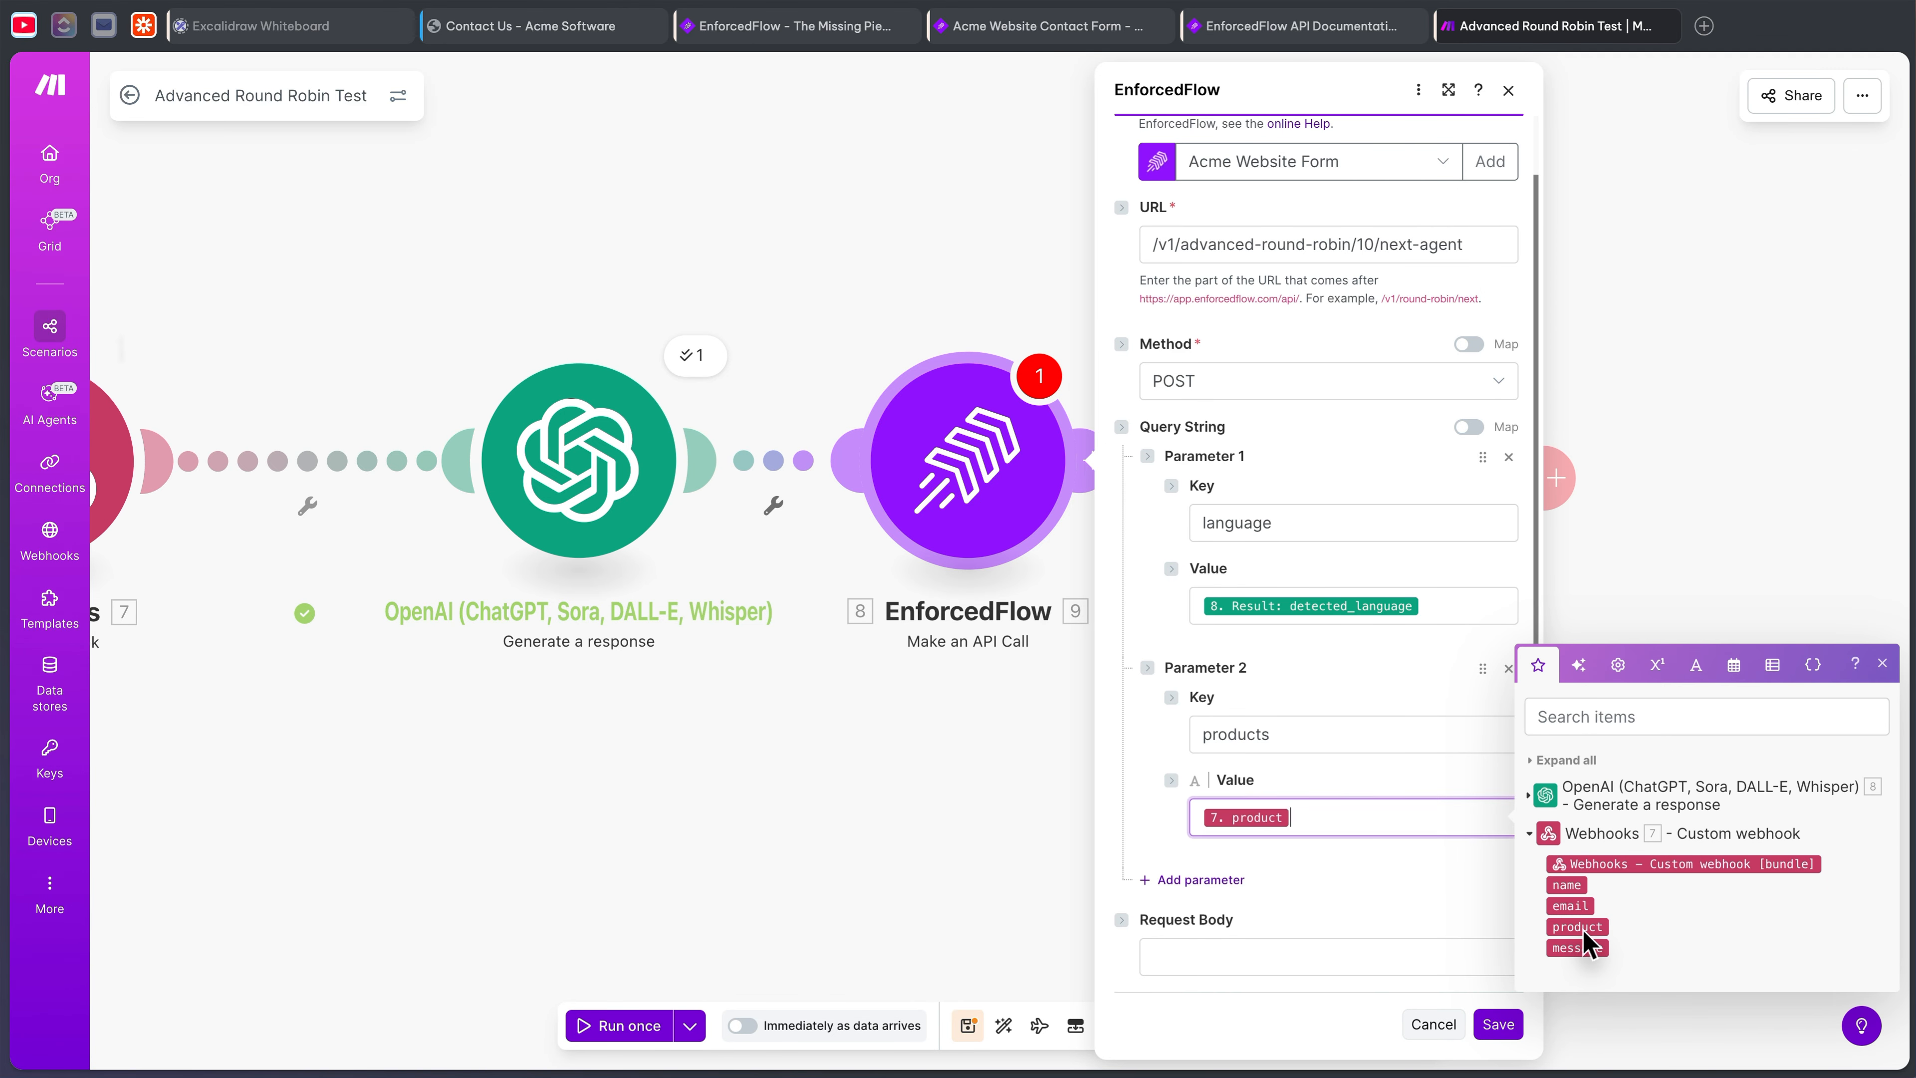
{"action": "left_click", "coordinate": [1348, 906]}
{"action": "left_click", "coordinate": [1519, 1034]}
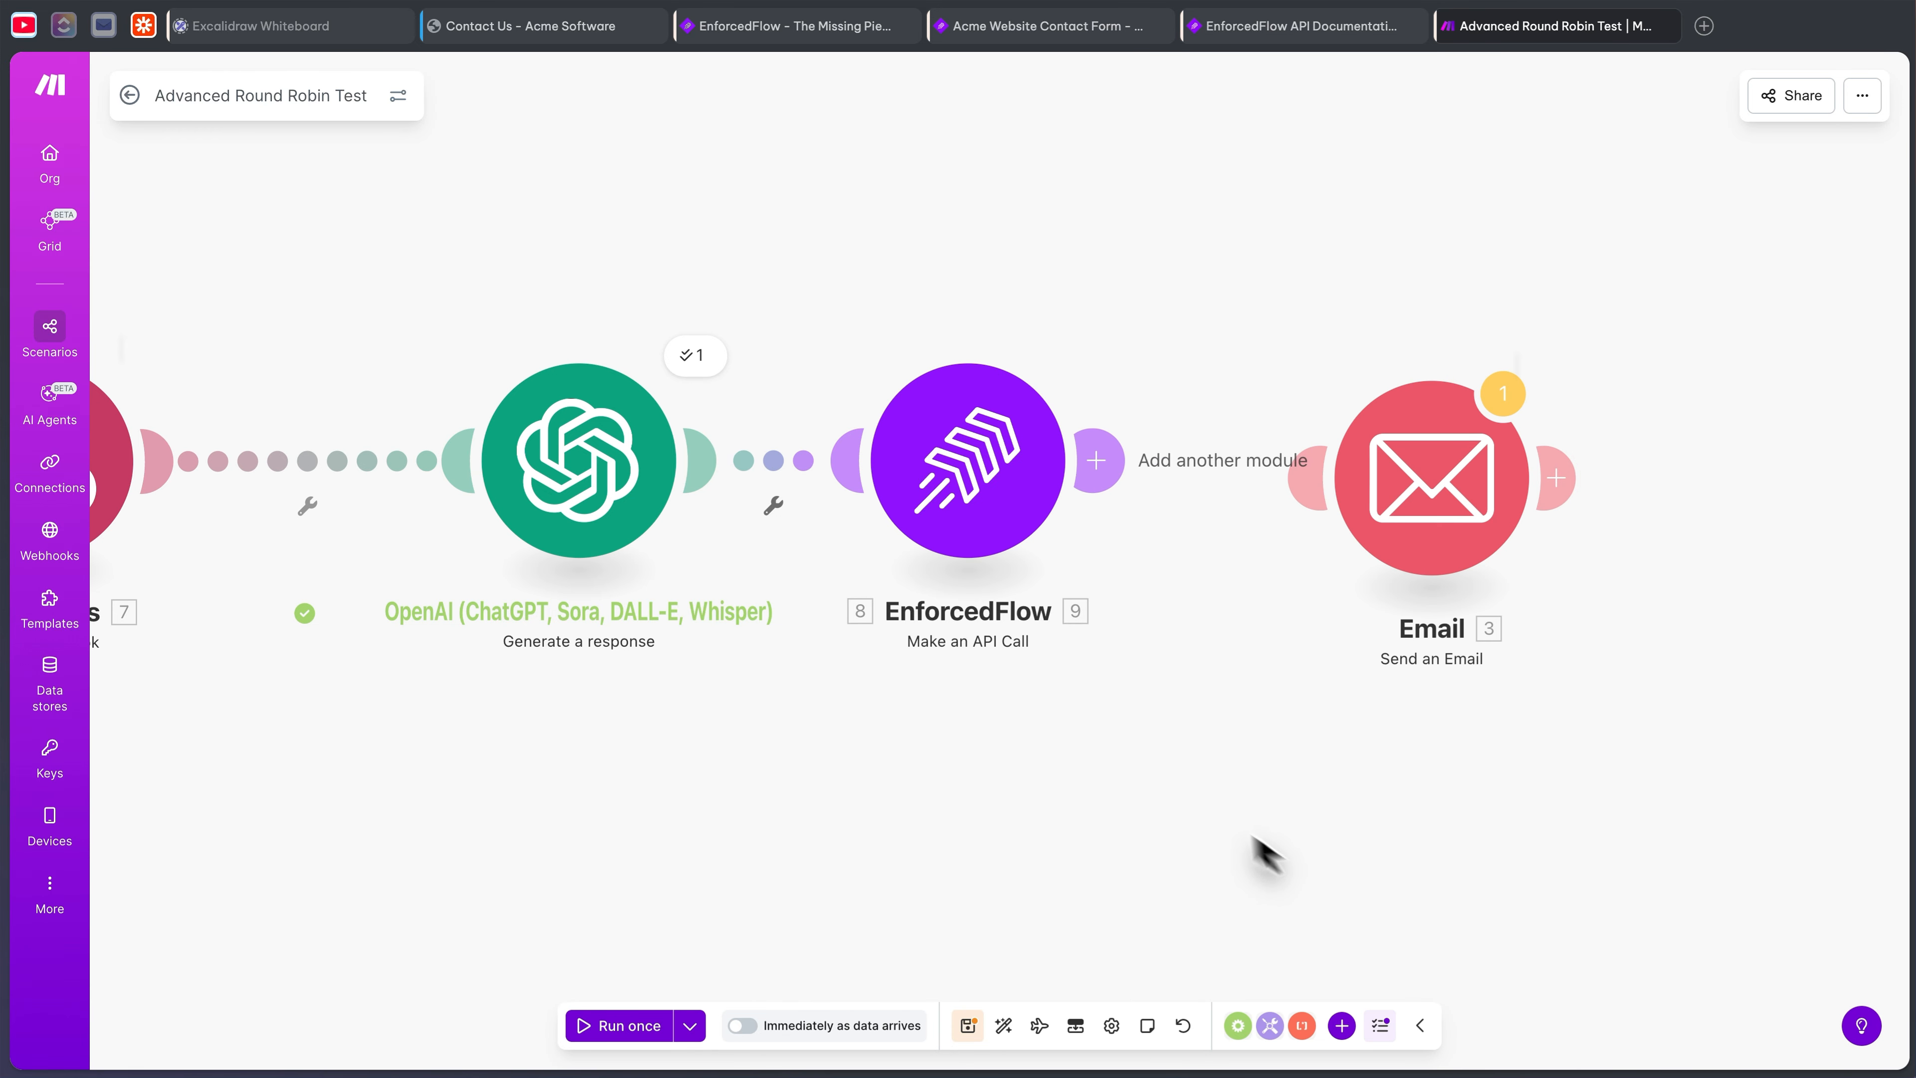
- Test-run the EnforcedFlow module with sample product and language, inspecting the returned agent and criteria
{"action": "right_click", "coordinate": [1090, 506]}
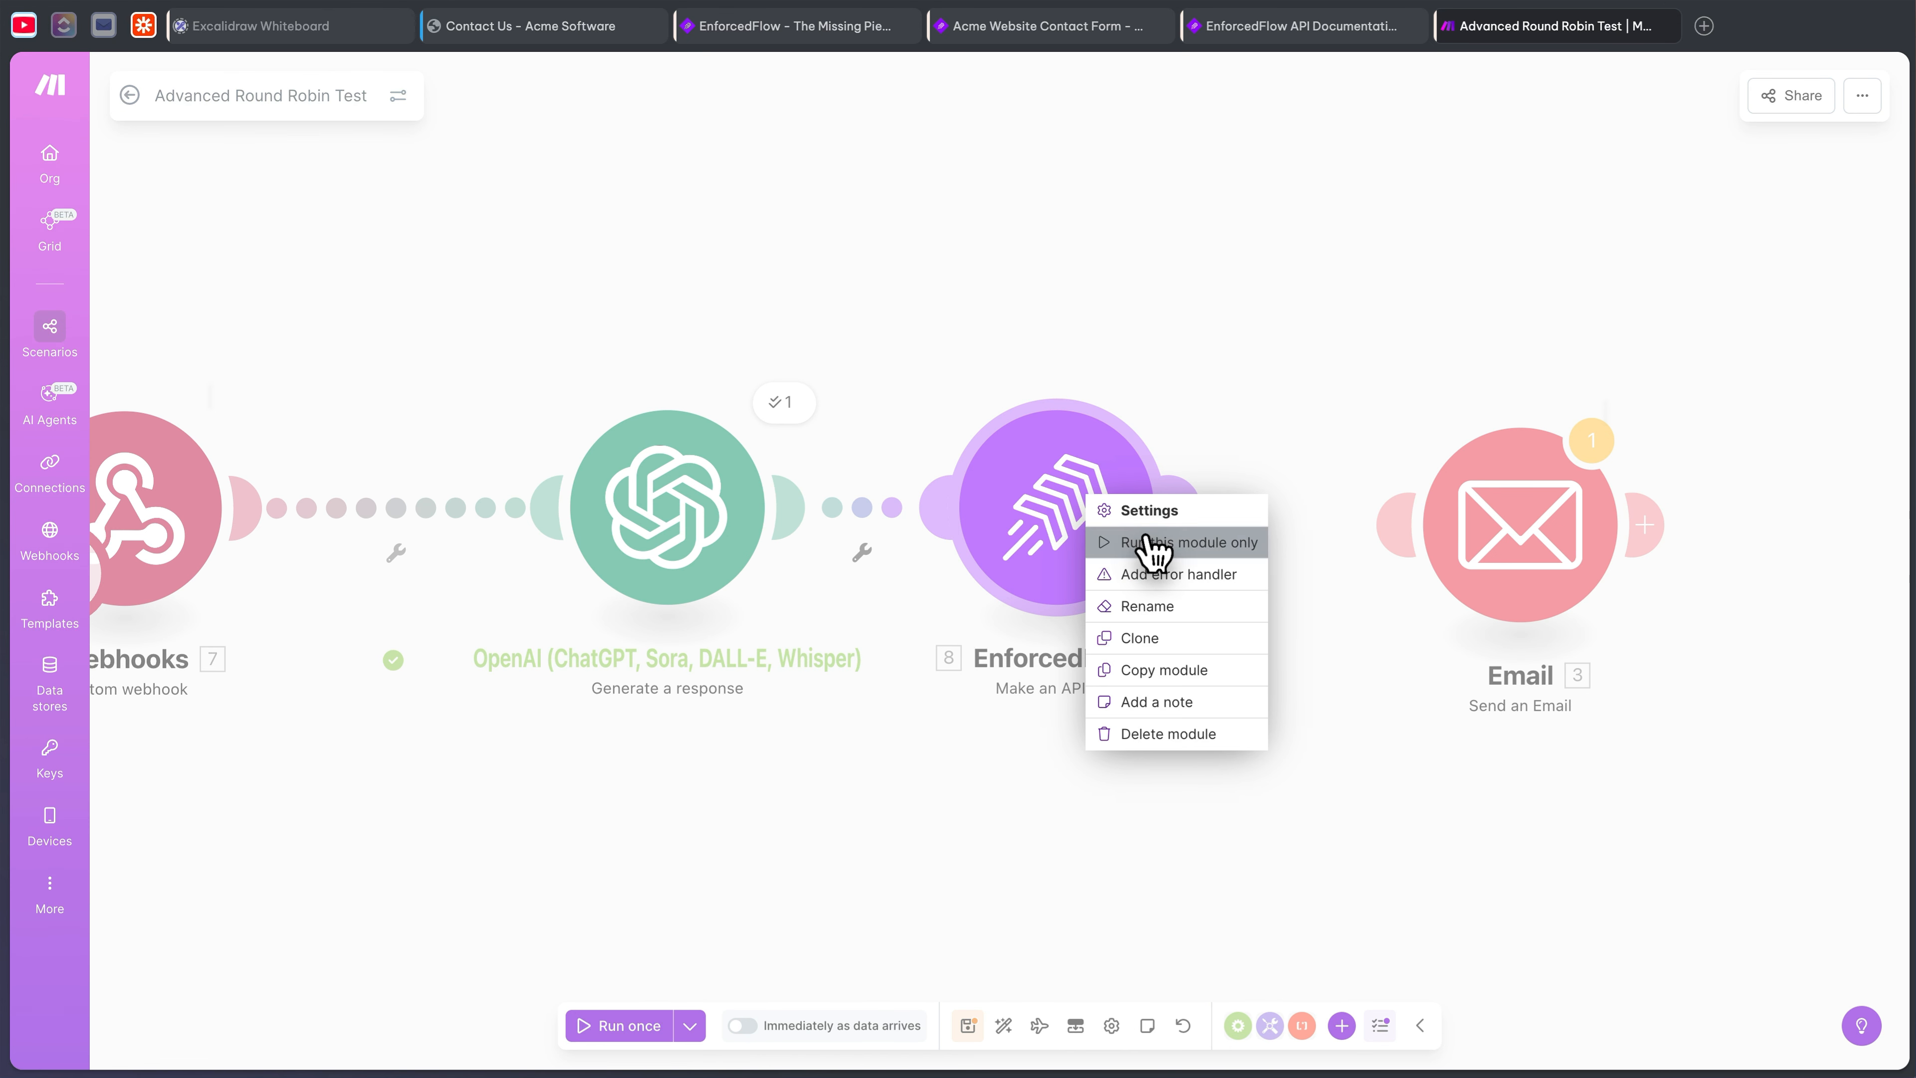
{"action": "left_click", "coordinate": [1147, 547]}
{"action": "left_click", "coordinate": [1372, 507]}
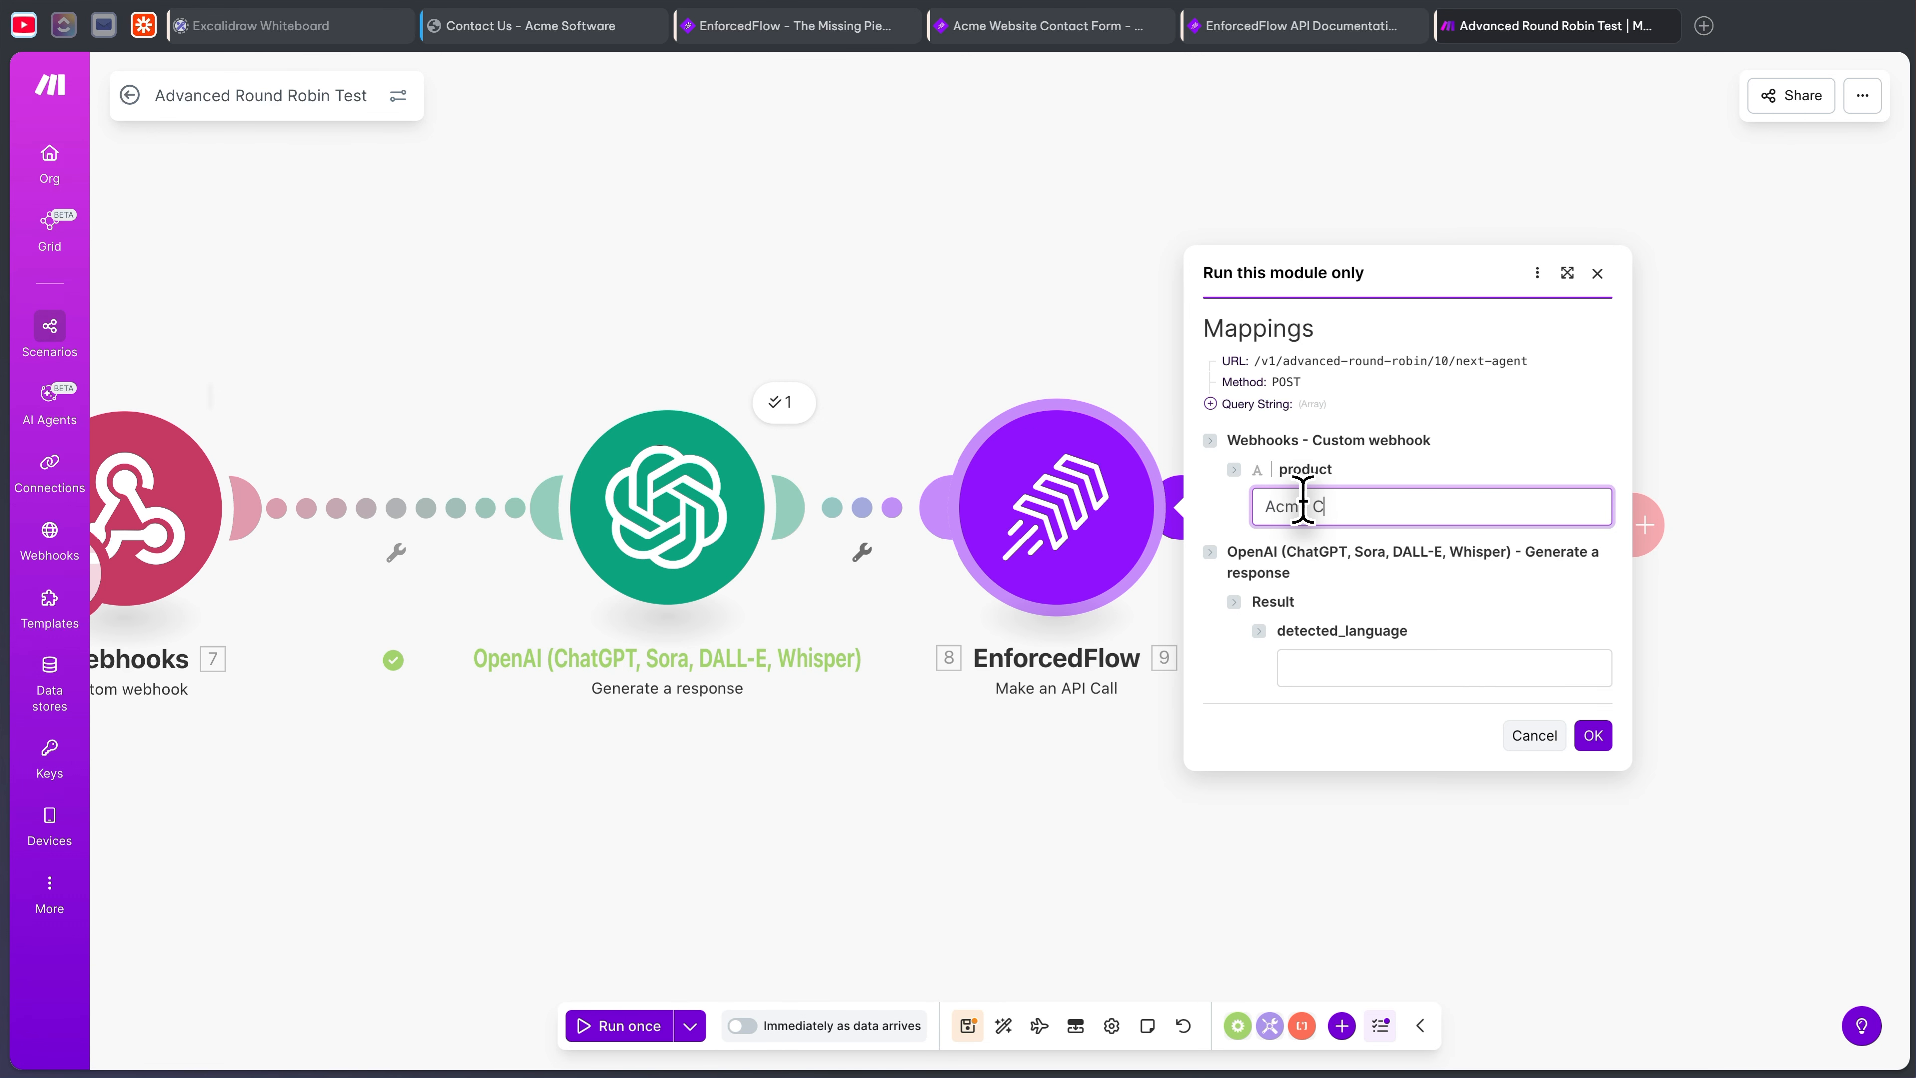
{"action": "left_click", "coordinate": [1353, 667]}
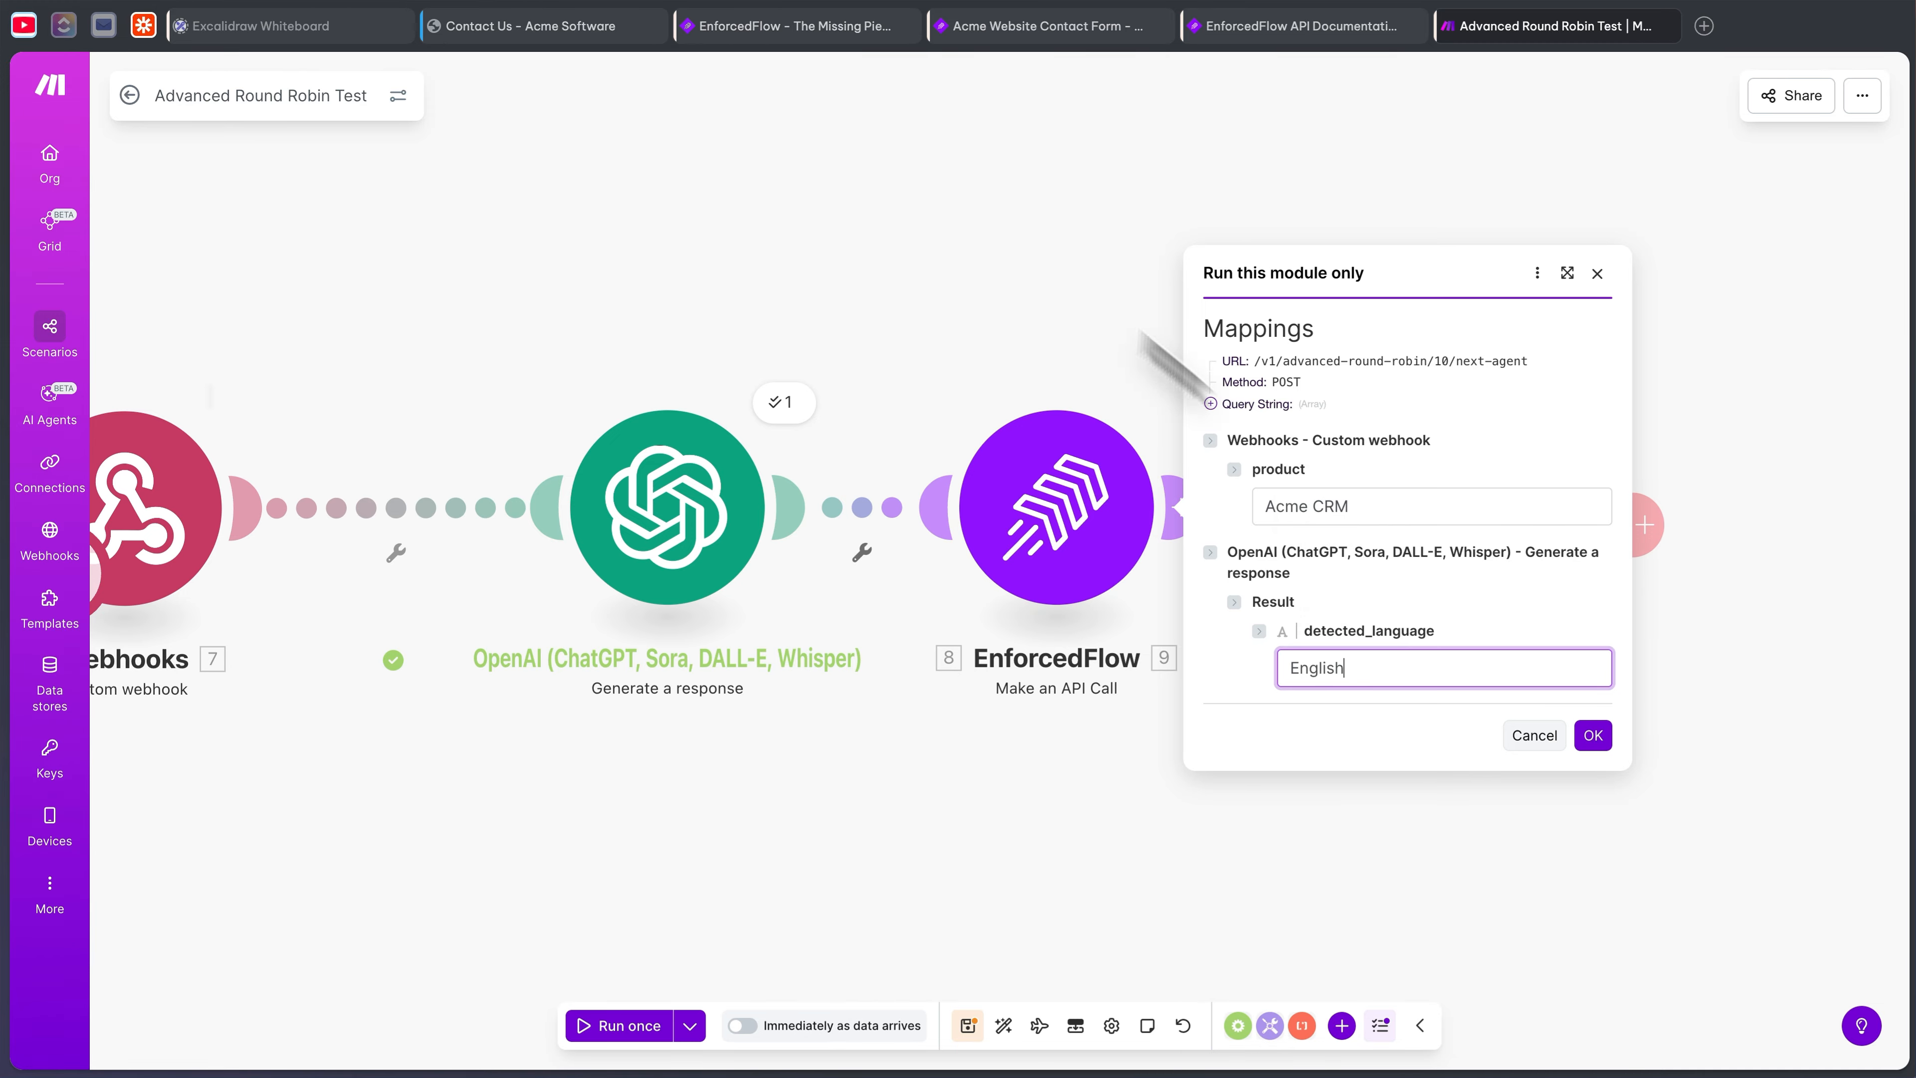
{"action": "left_click", "coordinate": [1594, 735]}
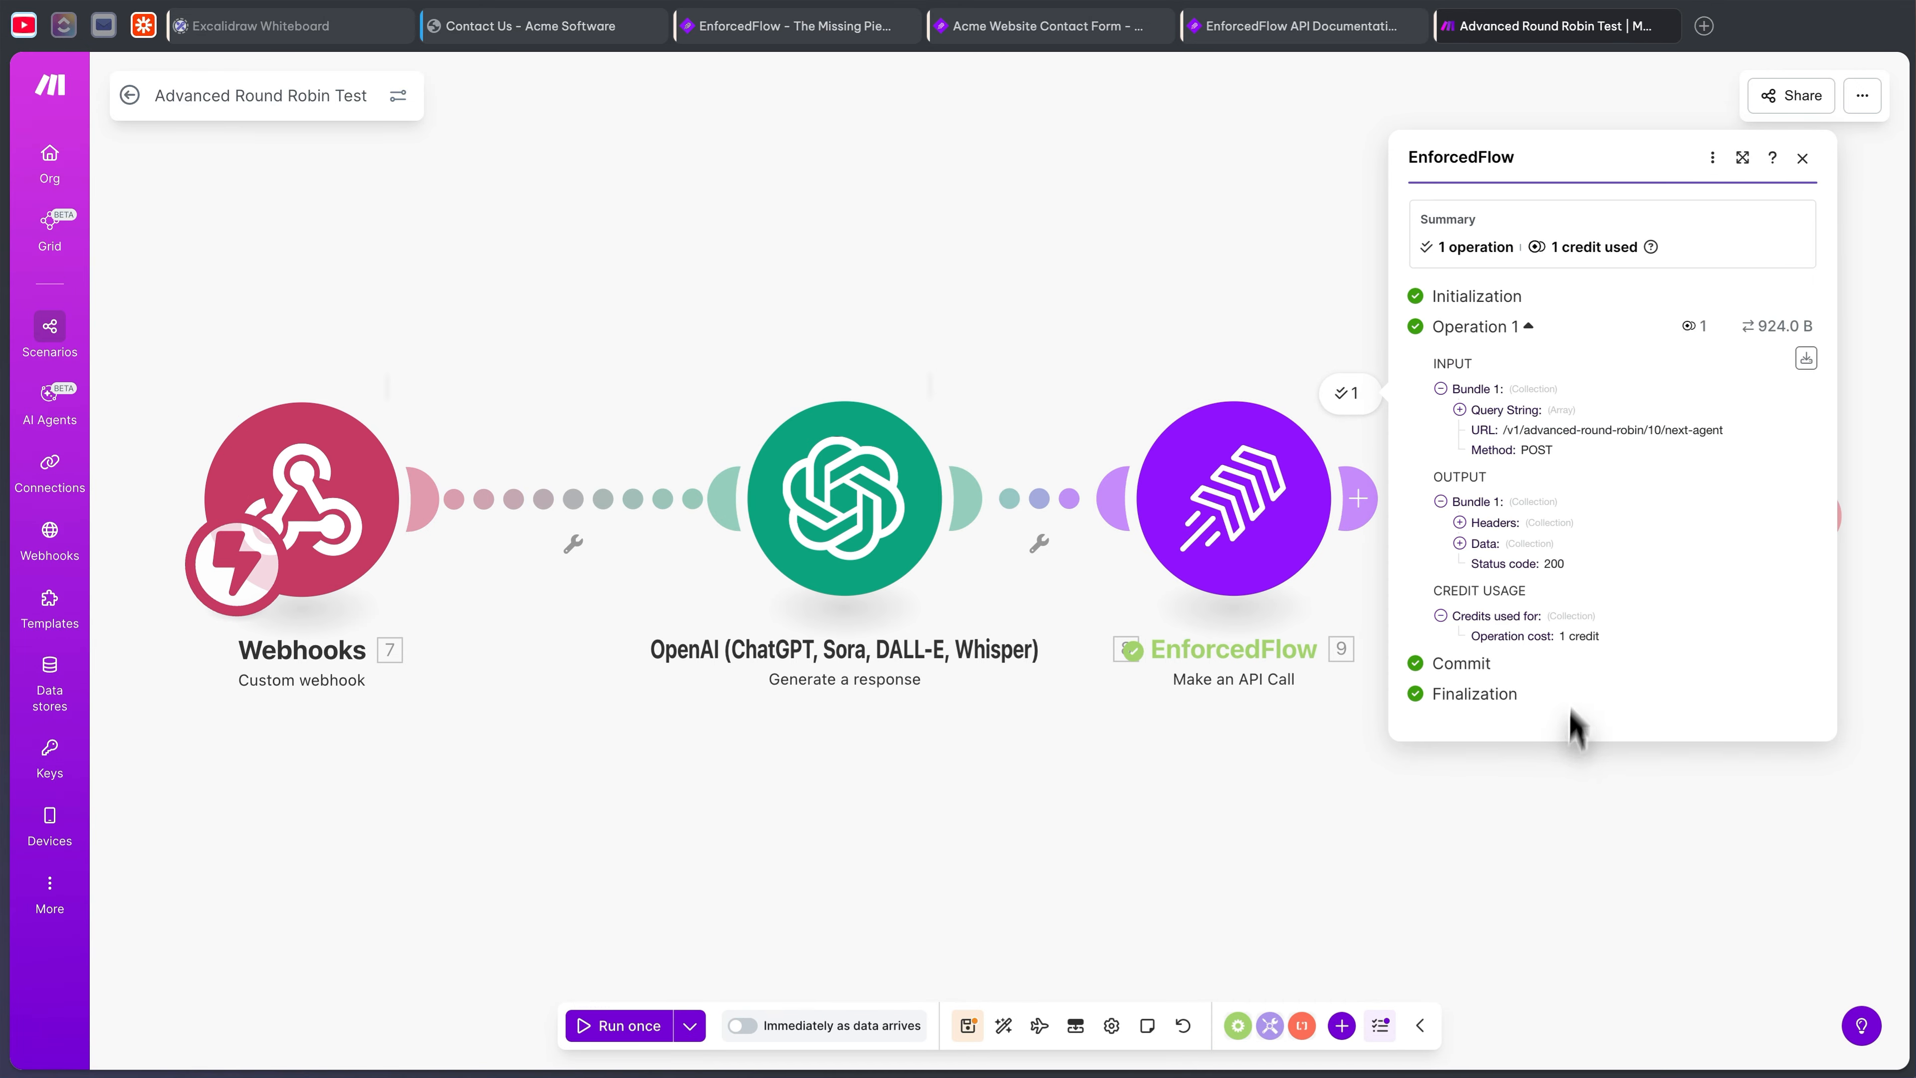
{"action": "left_click", "coordinate": [1459, 543]}
{"action": "left_click", "coordinate": [1478, 560]}
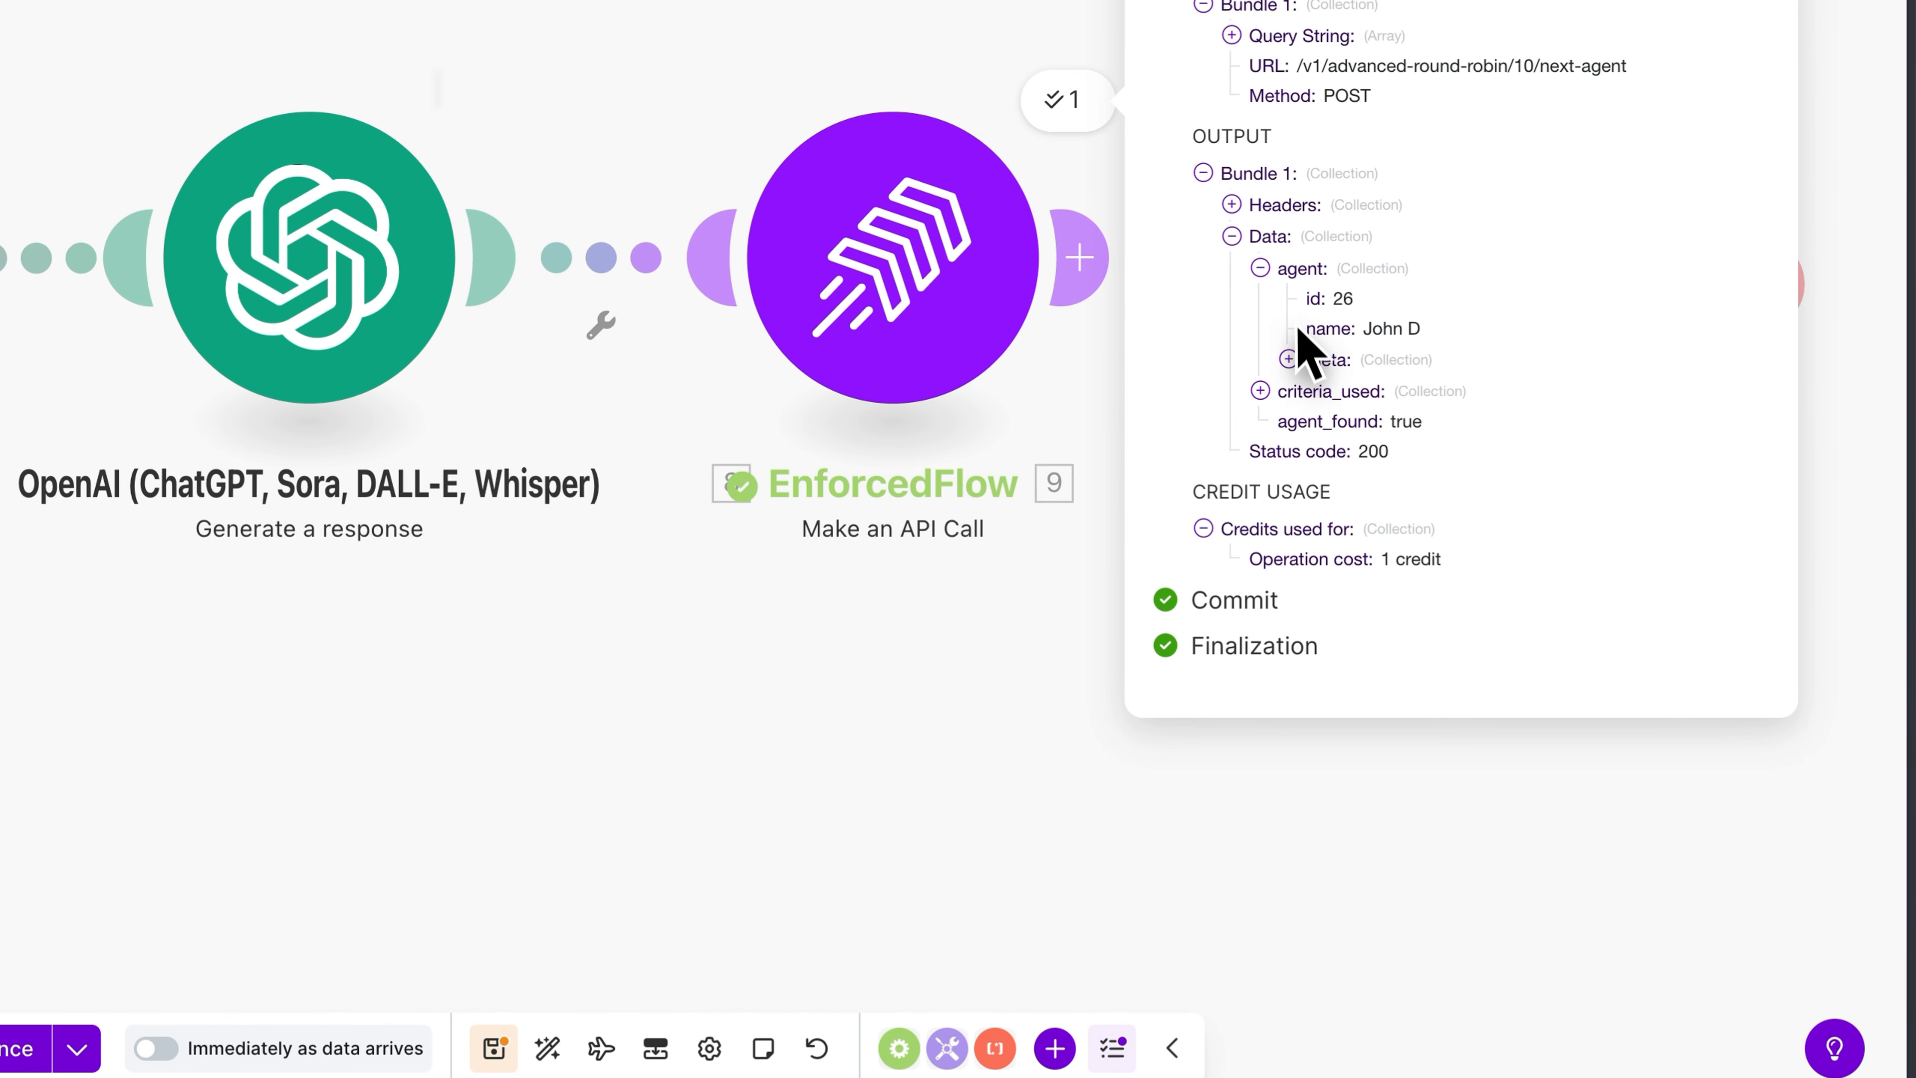
{"action": "left_click", "coordinate": [1288, 359]}
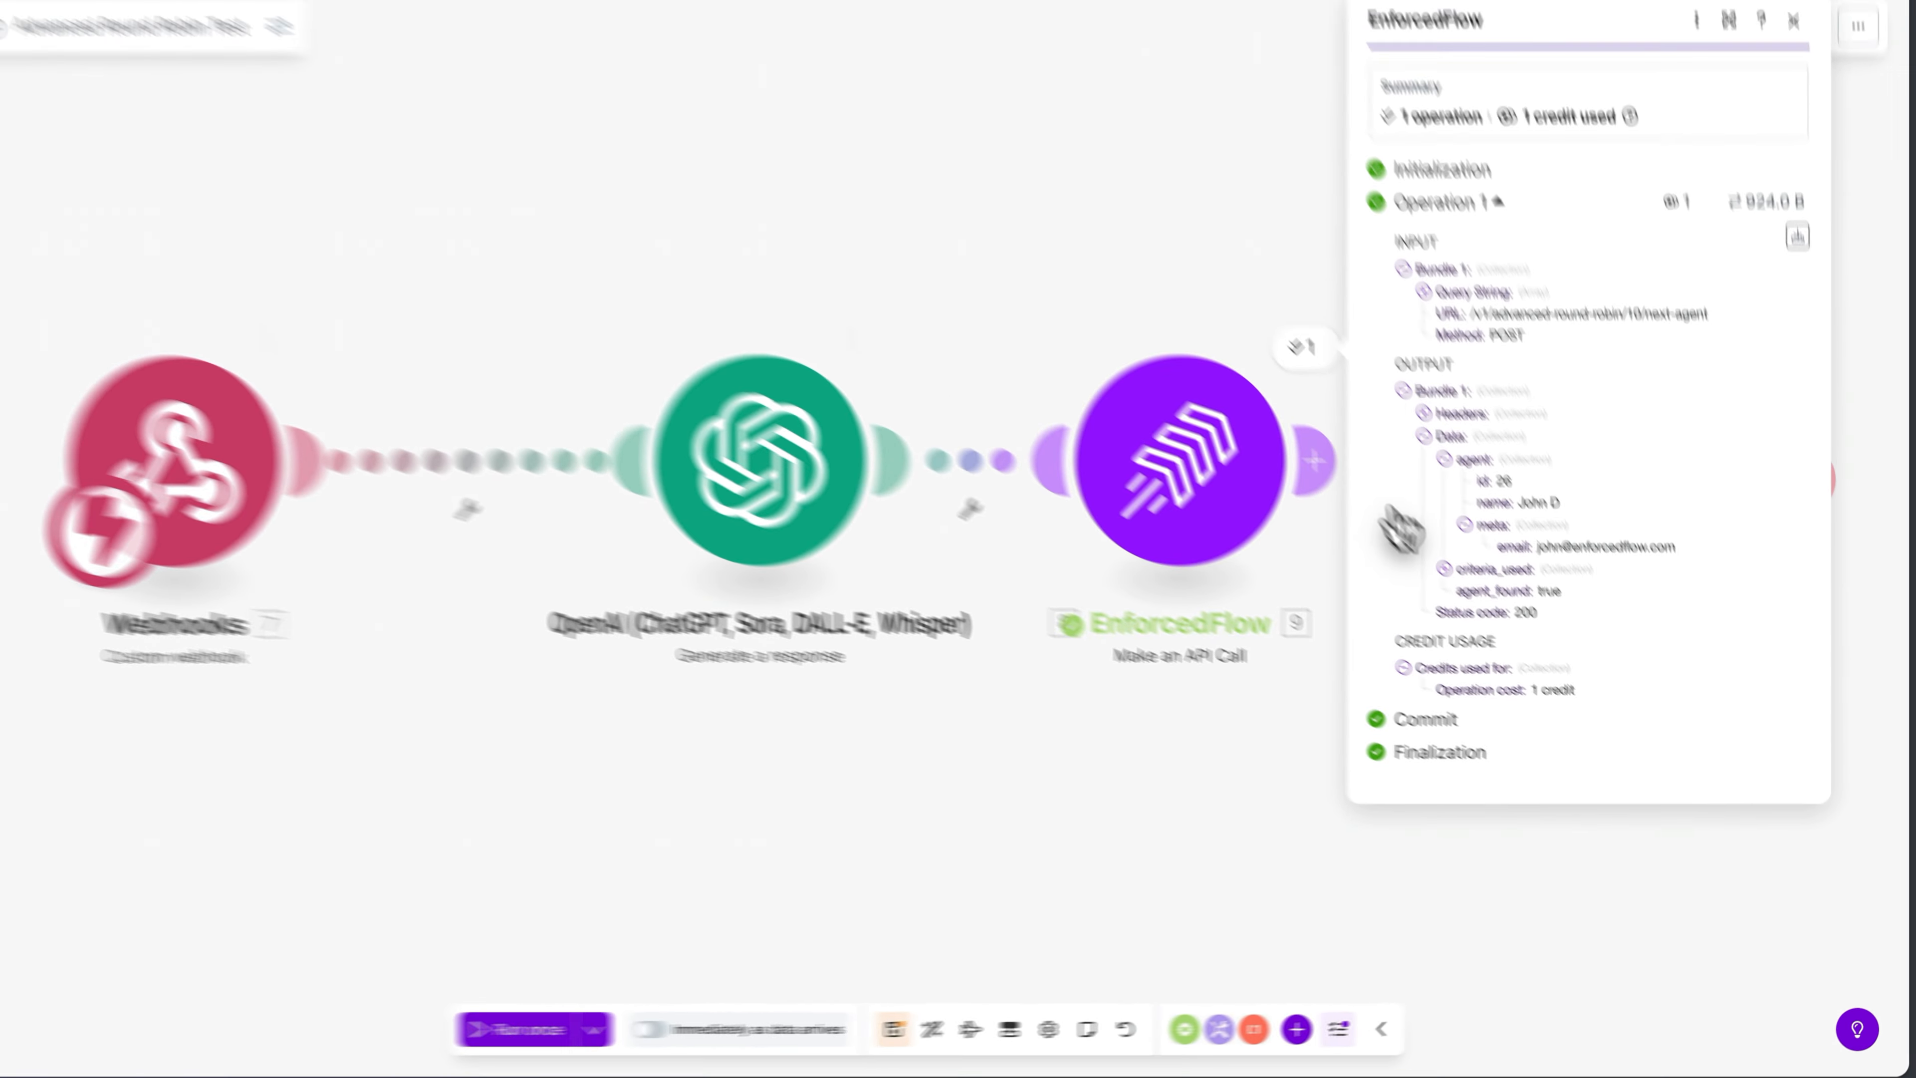
{"action": "left_click", "coordinate": [1260, 421]}
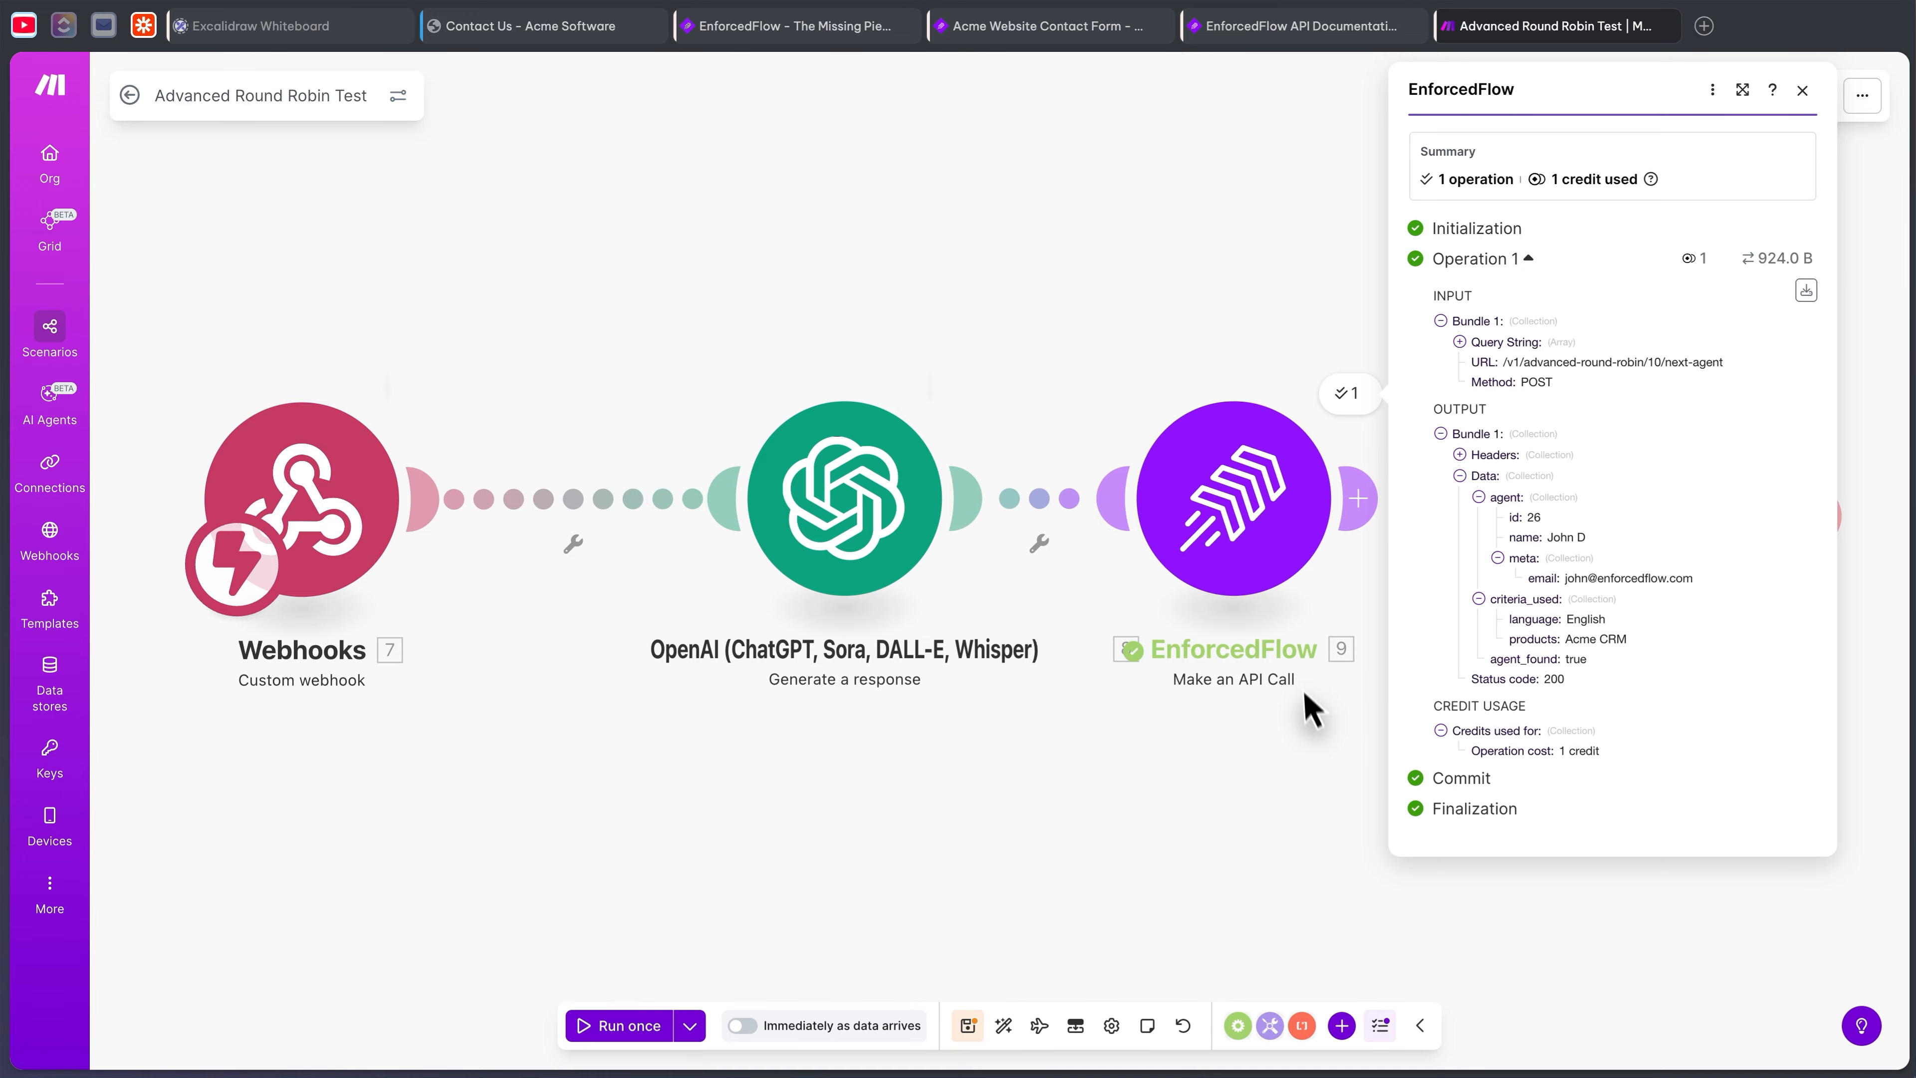
{"action": "left_click", "coordinate": [1305, 693]}
- Add an Email module linked after EnforcedFlow and open its settings
{"action": "left_click_drag", "start_coordinate": [1435, 450], "coordinate": [1259, 460]}
{"action": "left_click_drag", "start_coordinate": [1502, 537], "coordinate": [1446, 504]}
{"action": "left_click", "coordinate": [1452, 515]}
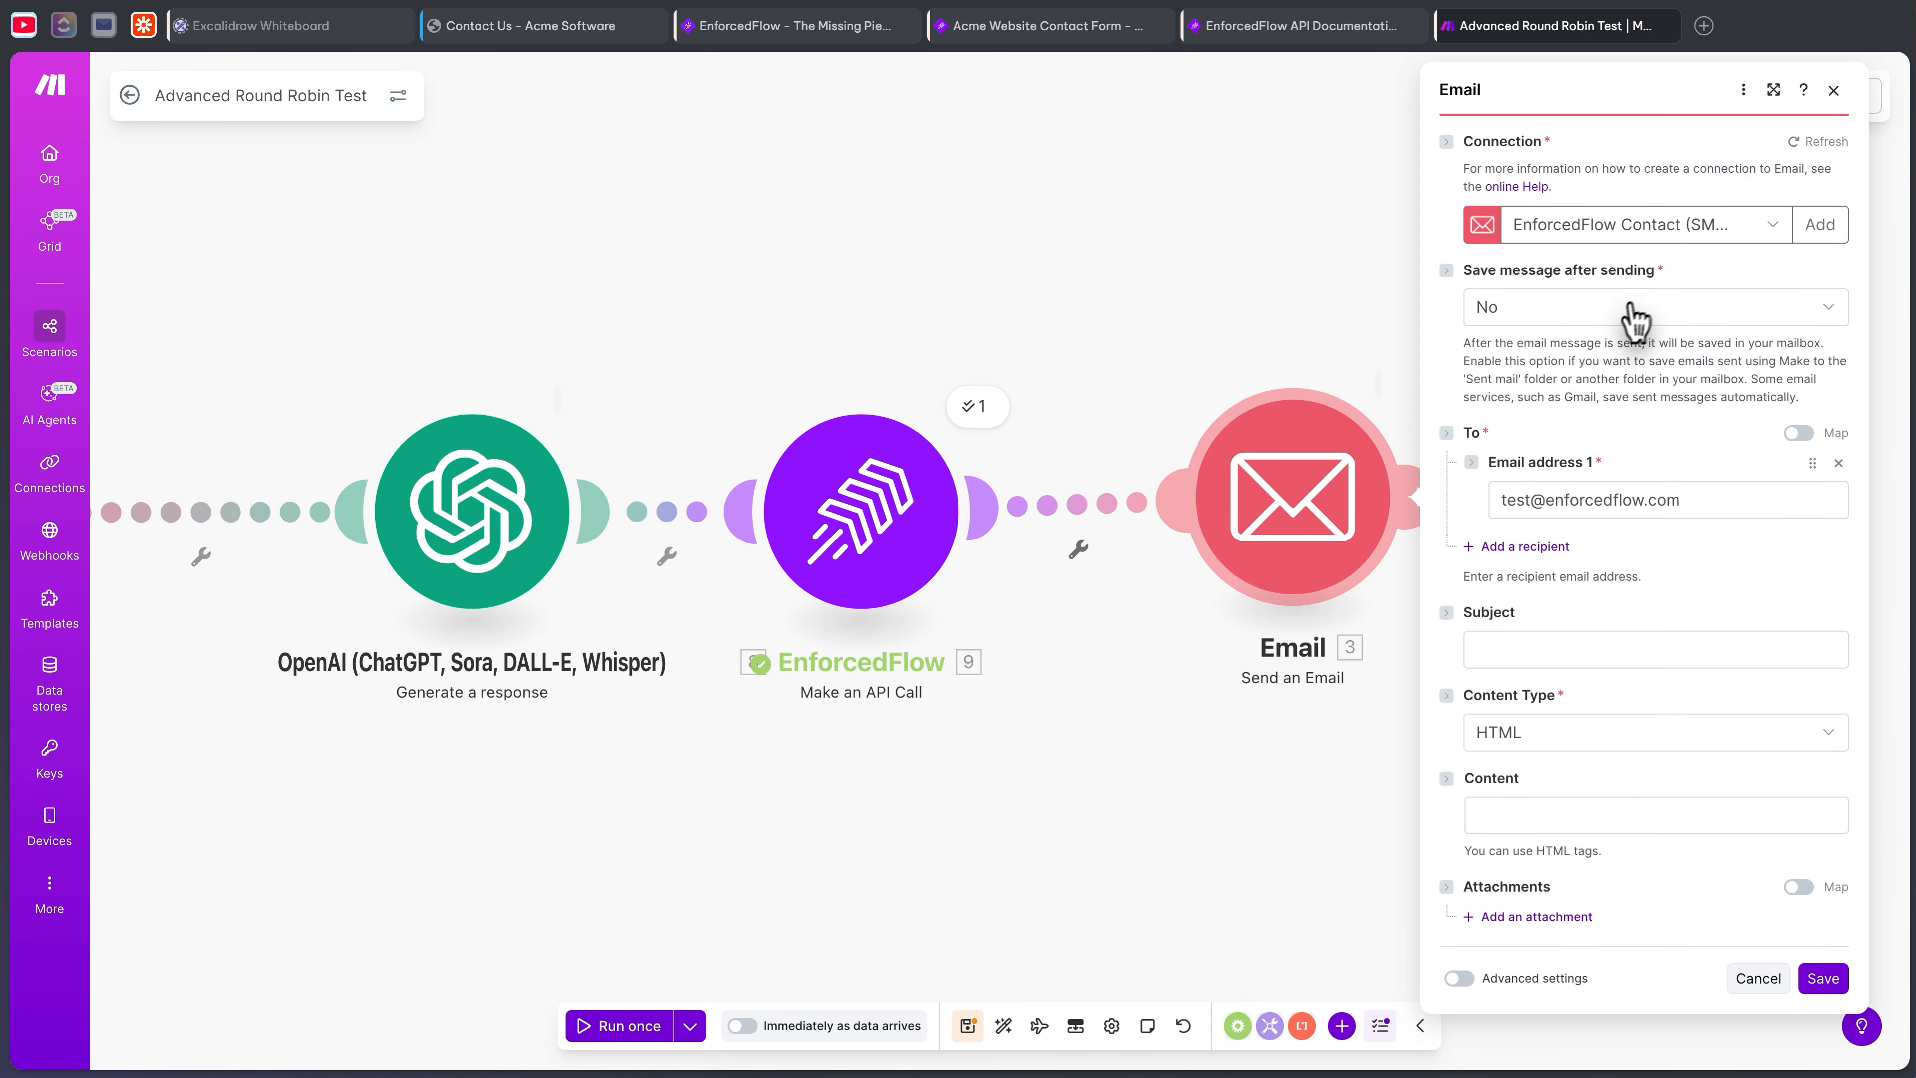
- Replace the test recipient with the EnforcedFlow agent's meta email
{"action": "triple_click", "coordinate": [1679, 498]}
{"action": "key", "text": "BackSpace"}
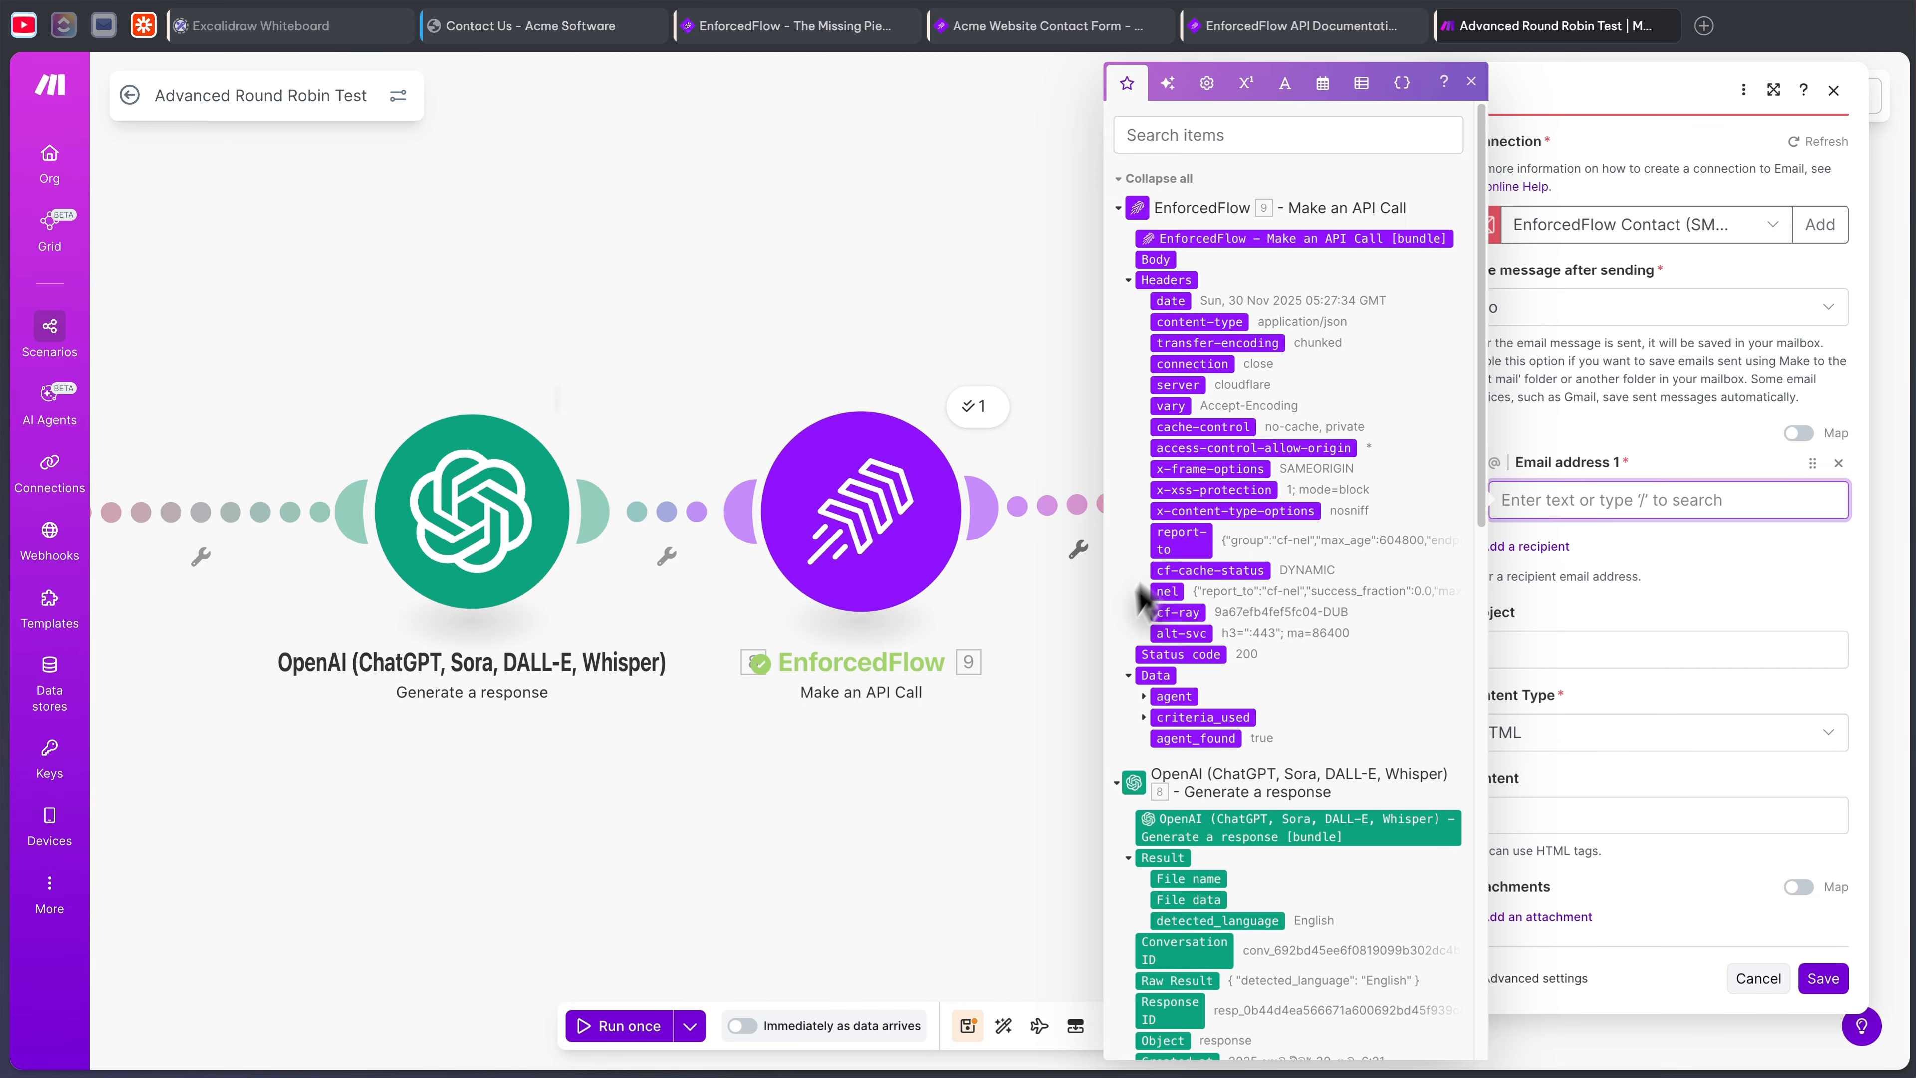
{"action": "scroll", "coordinate": [1155, 664], "scroll_direction": "down", "scroll_amount": 1}
{"action": "left_click", "coordinate": [1149, 693]}
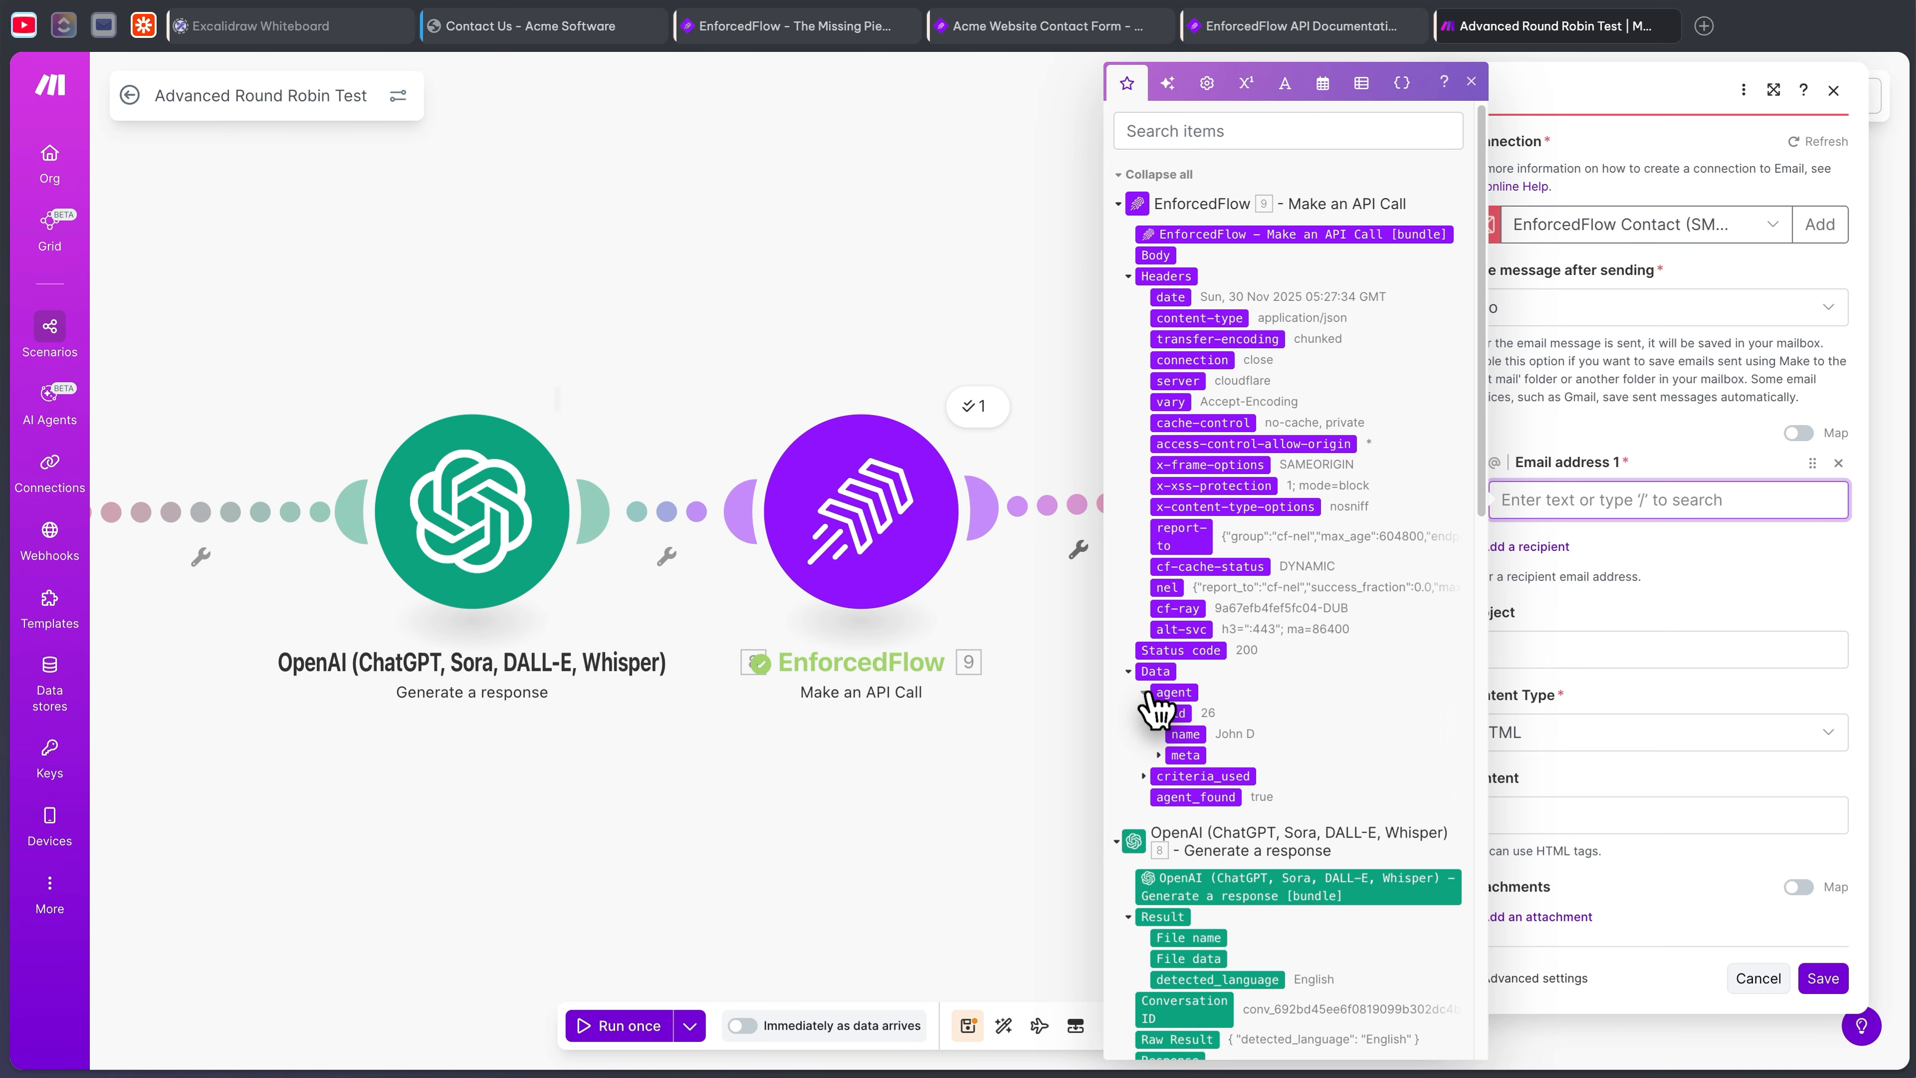
{"action": "left_click", "coordinate": [1161, 753]}
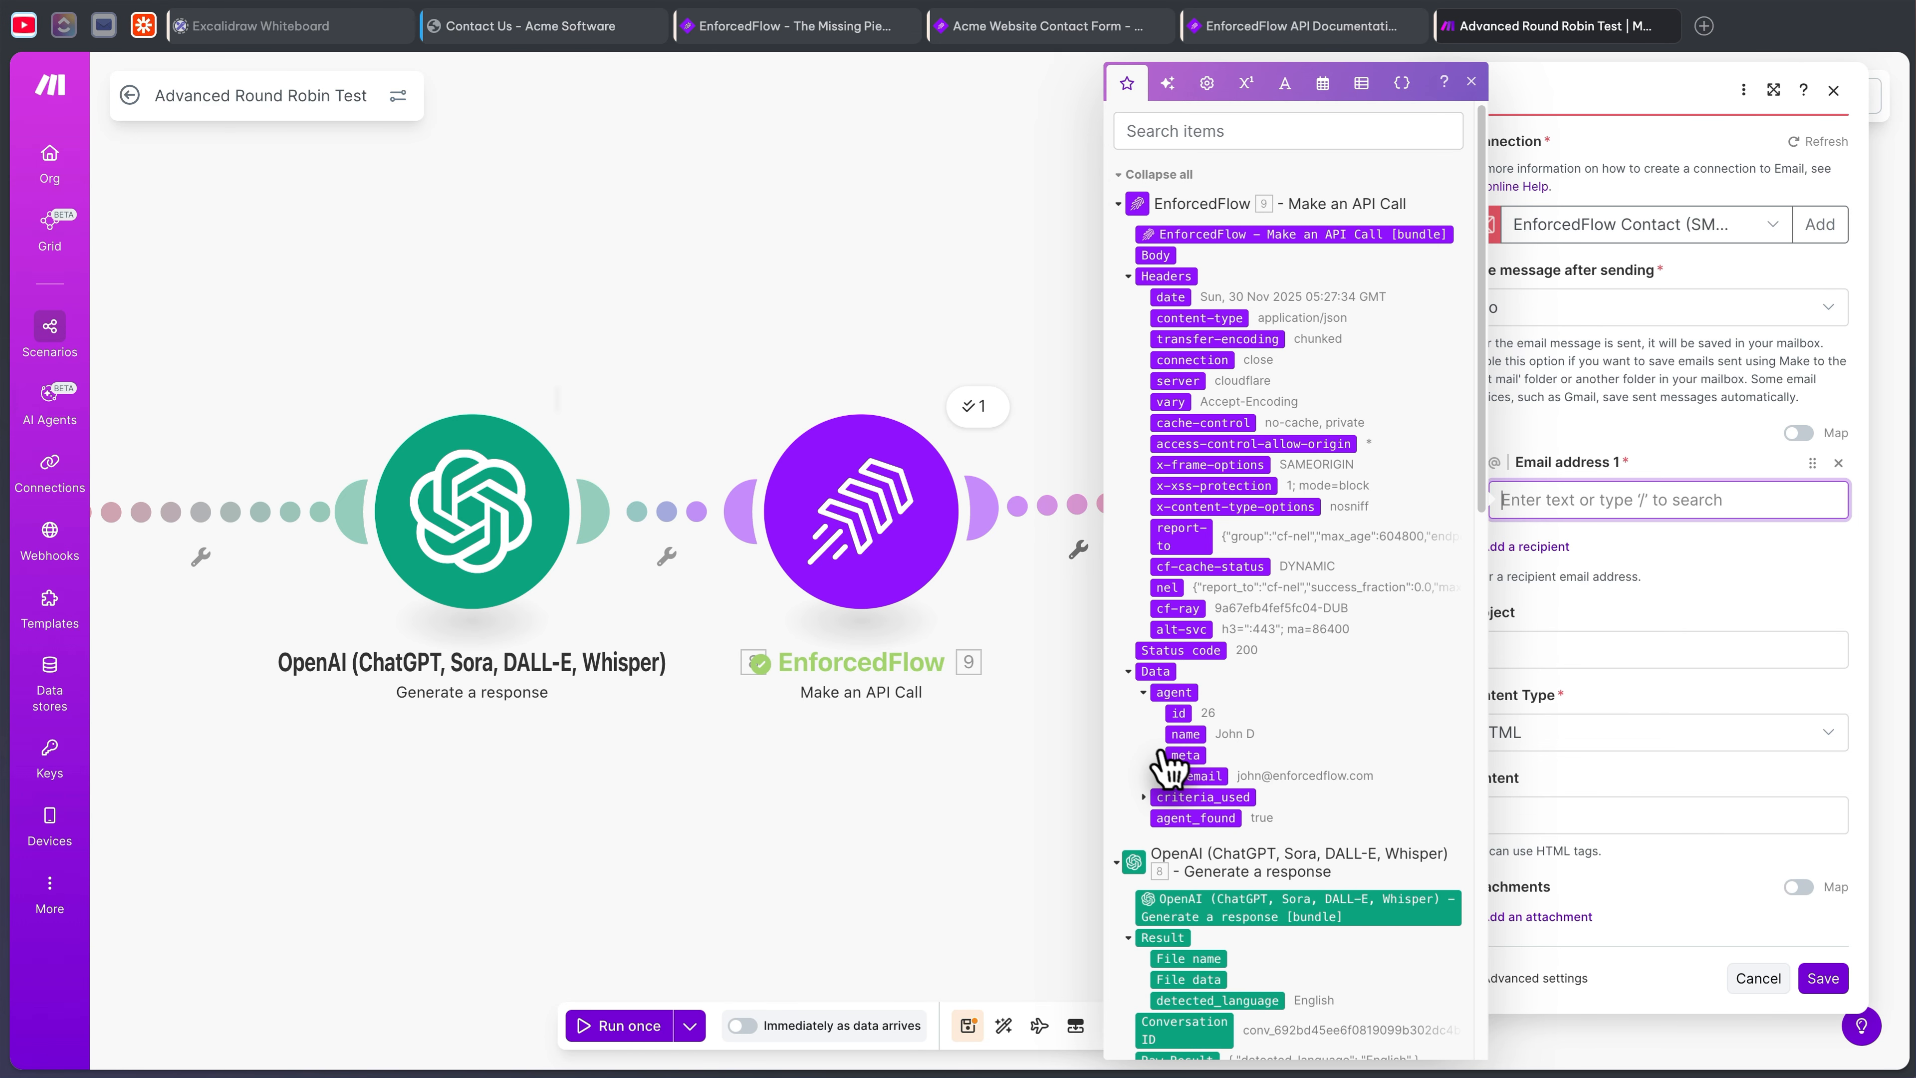
{"action": "left_click", "coordinate": [1207, 777]}
- Set subject 'New Lead Available' and start the body with the lead's name and email
{"action": "left_click", "coordinate": [1583, 651]}
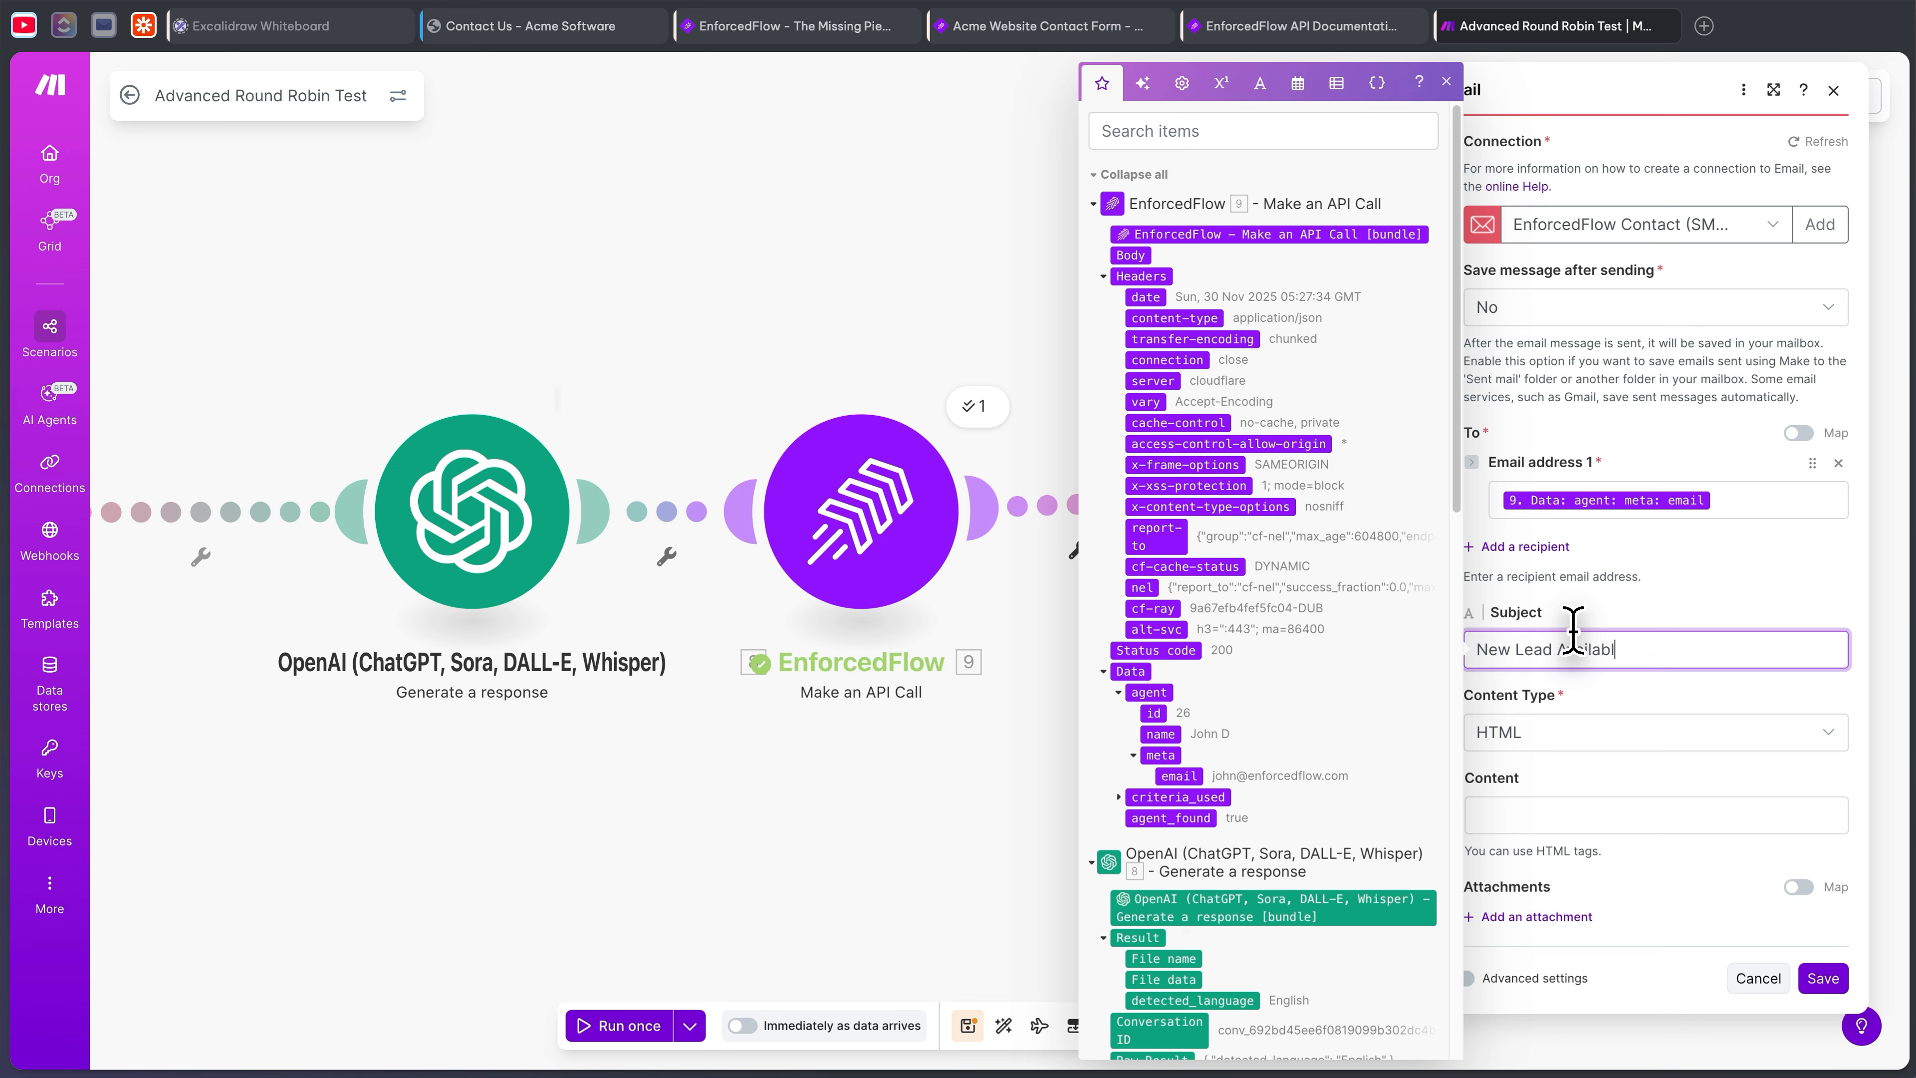
{"action": "left_click", "coordinate": [1572, 811]}
{"action": "scroll", "coordinate": [1294, 619], "scroll_direction": "down", "scroll_amount": 1}
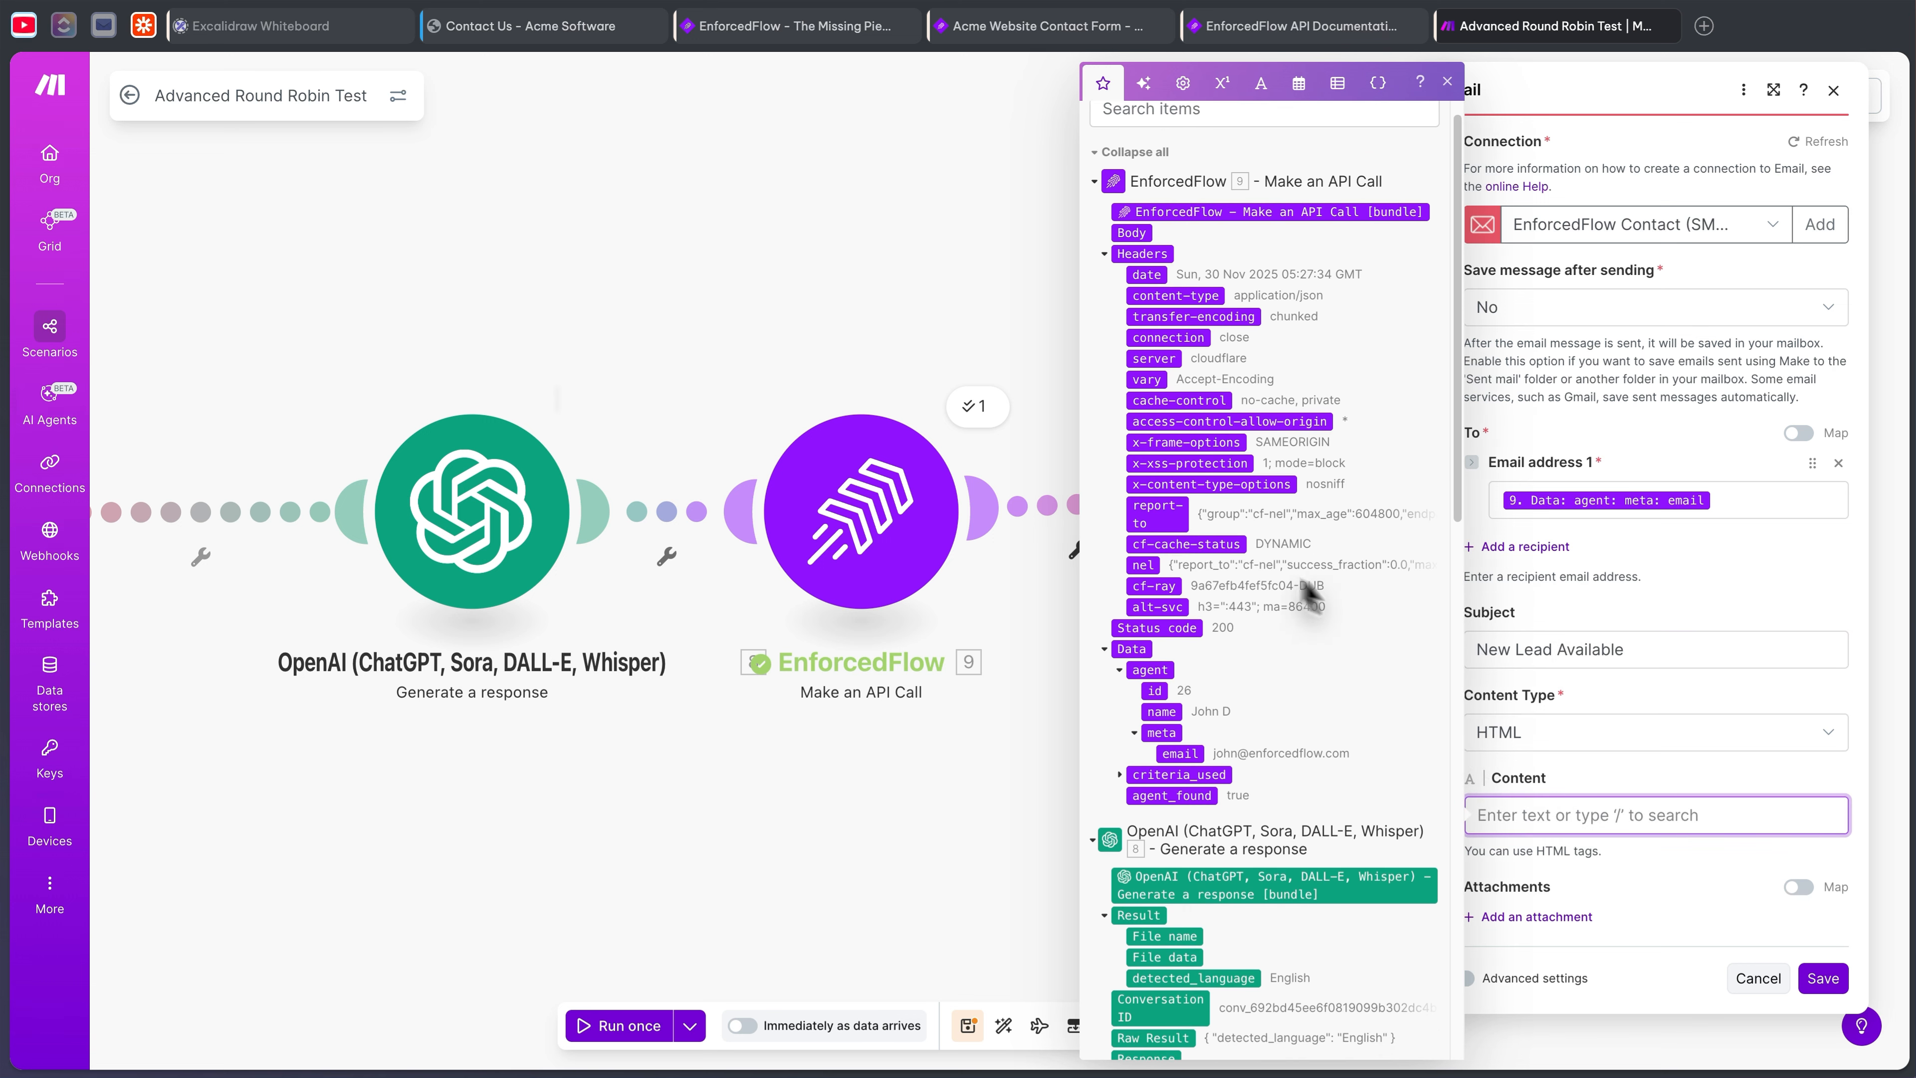
{"action": "type", "text": "Na"}
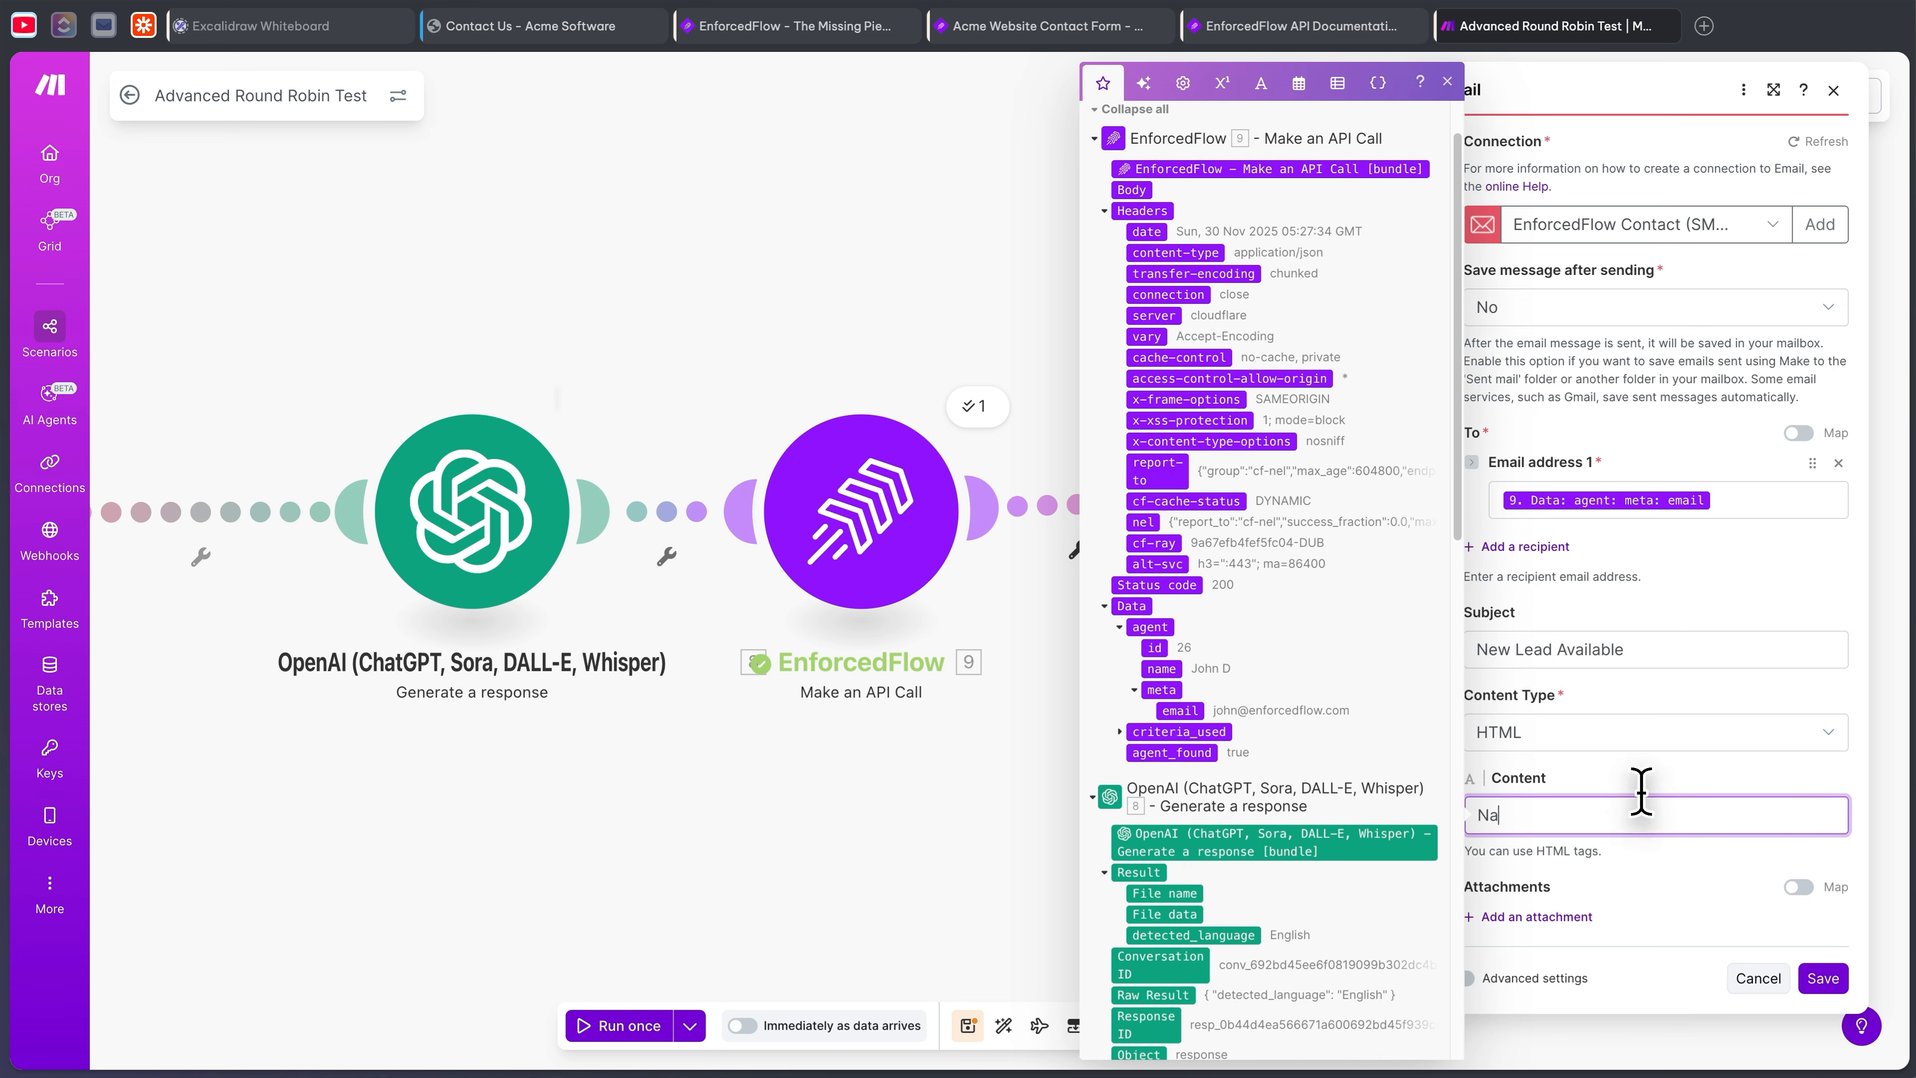
{"action": "type", "text": "me:"}
{"action": "scroll", "coordinate": [1275, 770], "scroll_direction": "down", "scroll_amount": 15}
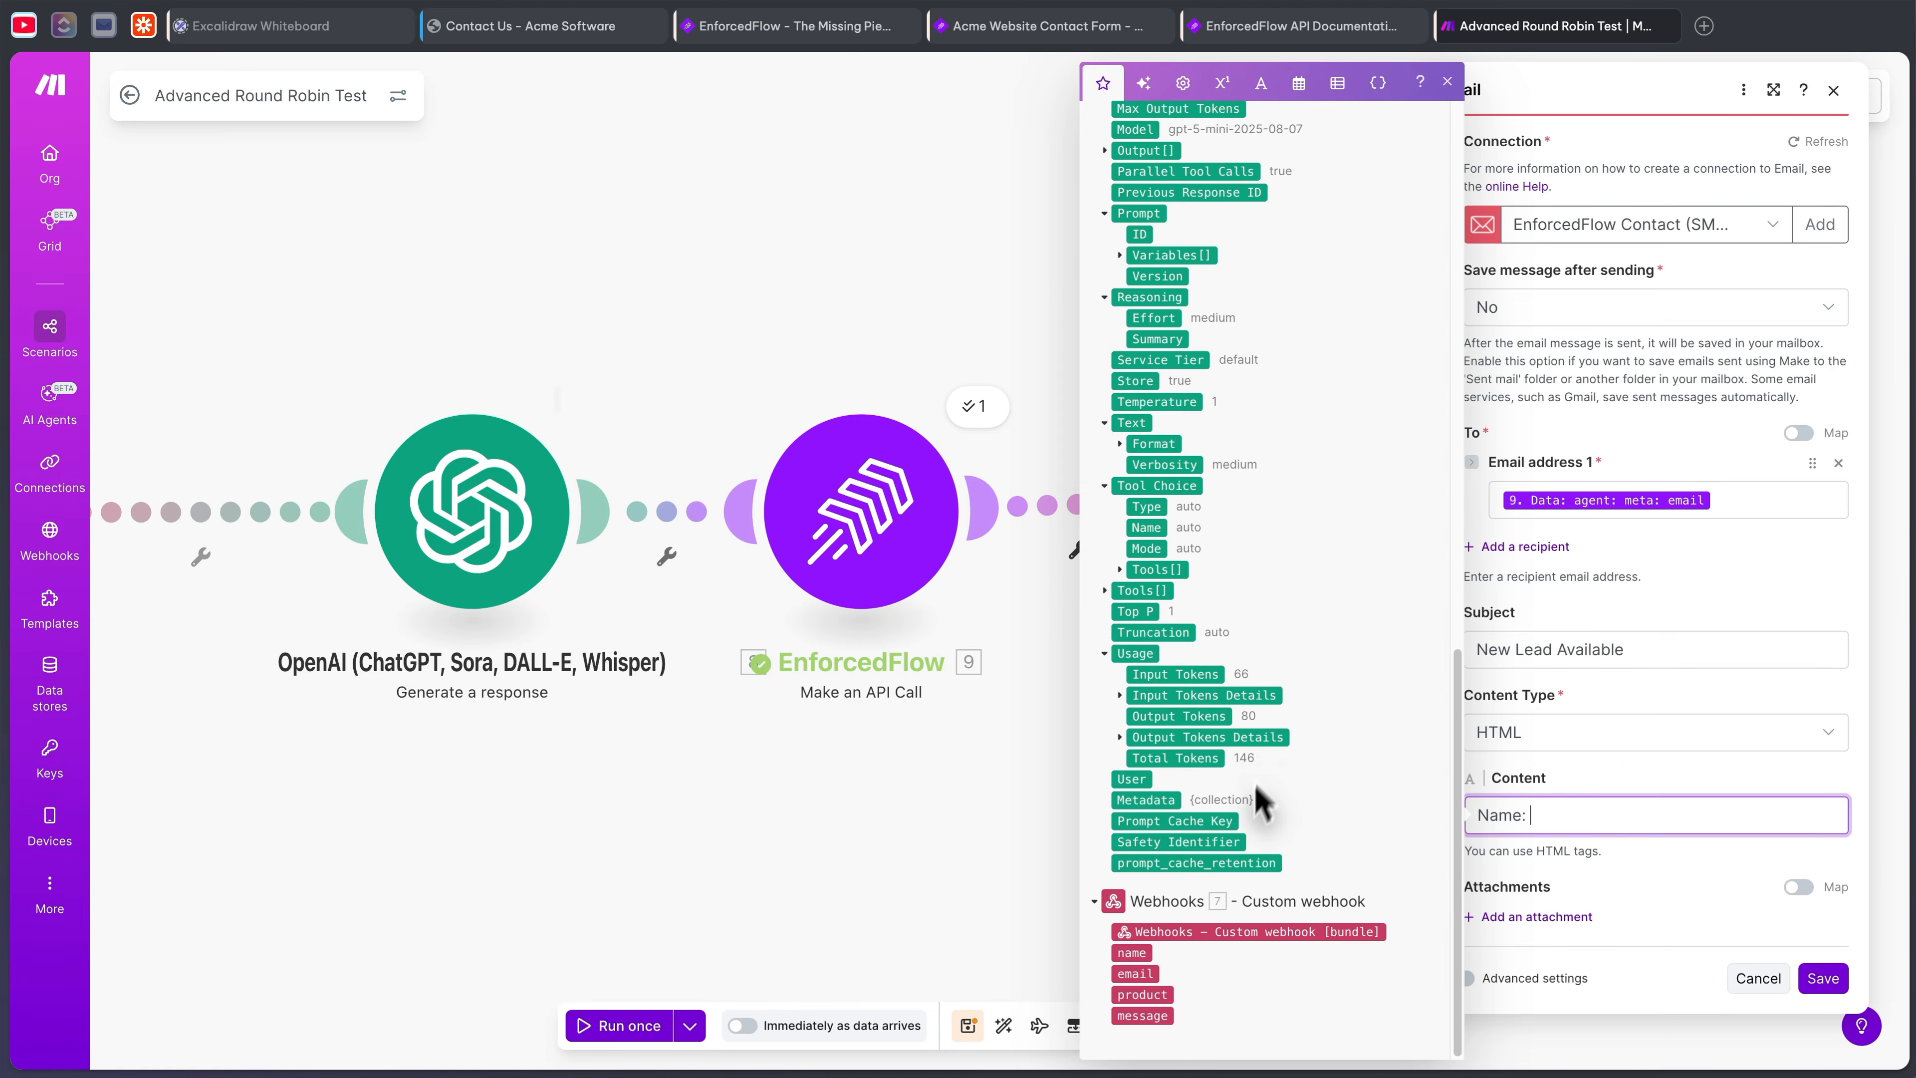
{"action": "left_click", "coordinate": [1132, 956]}
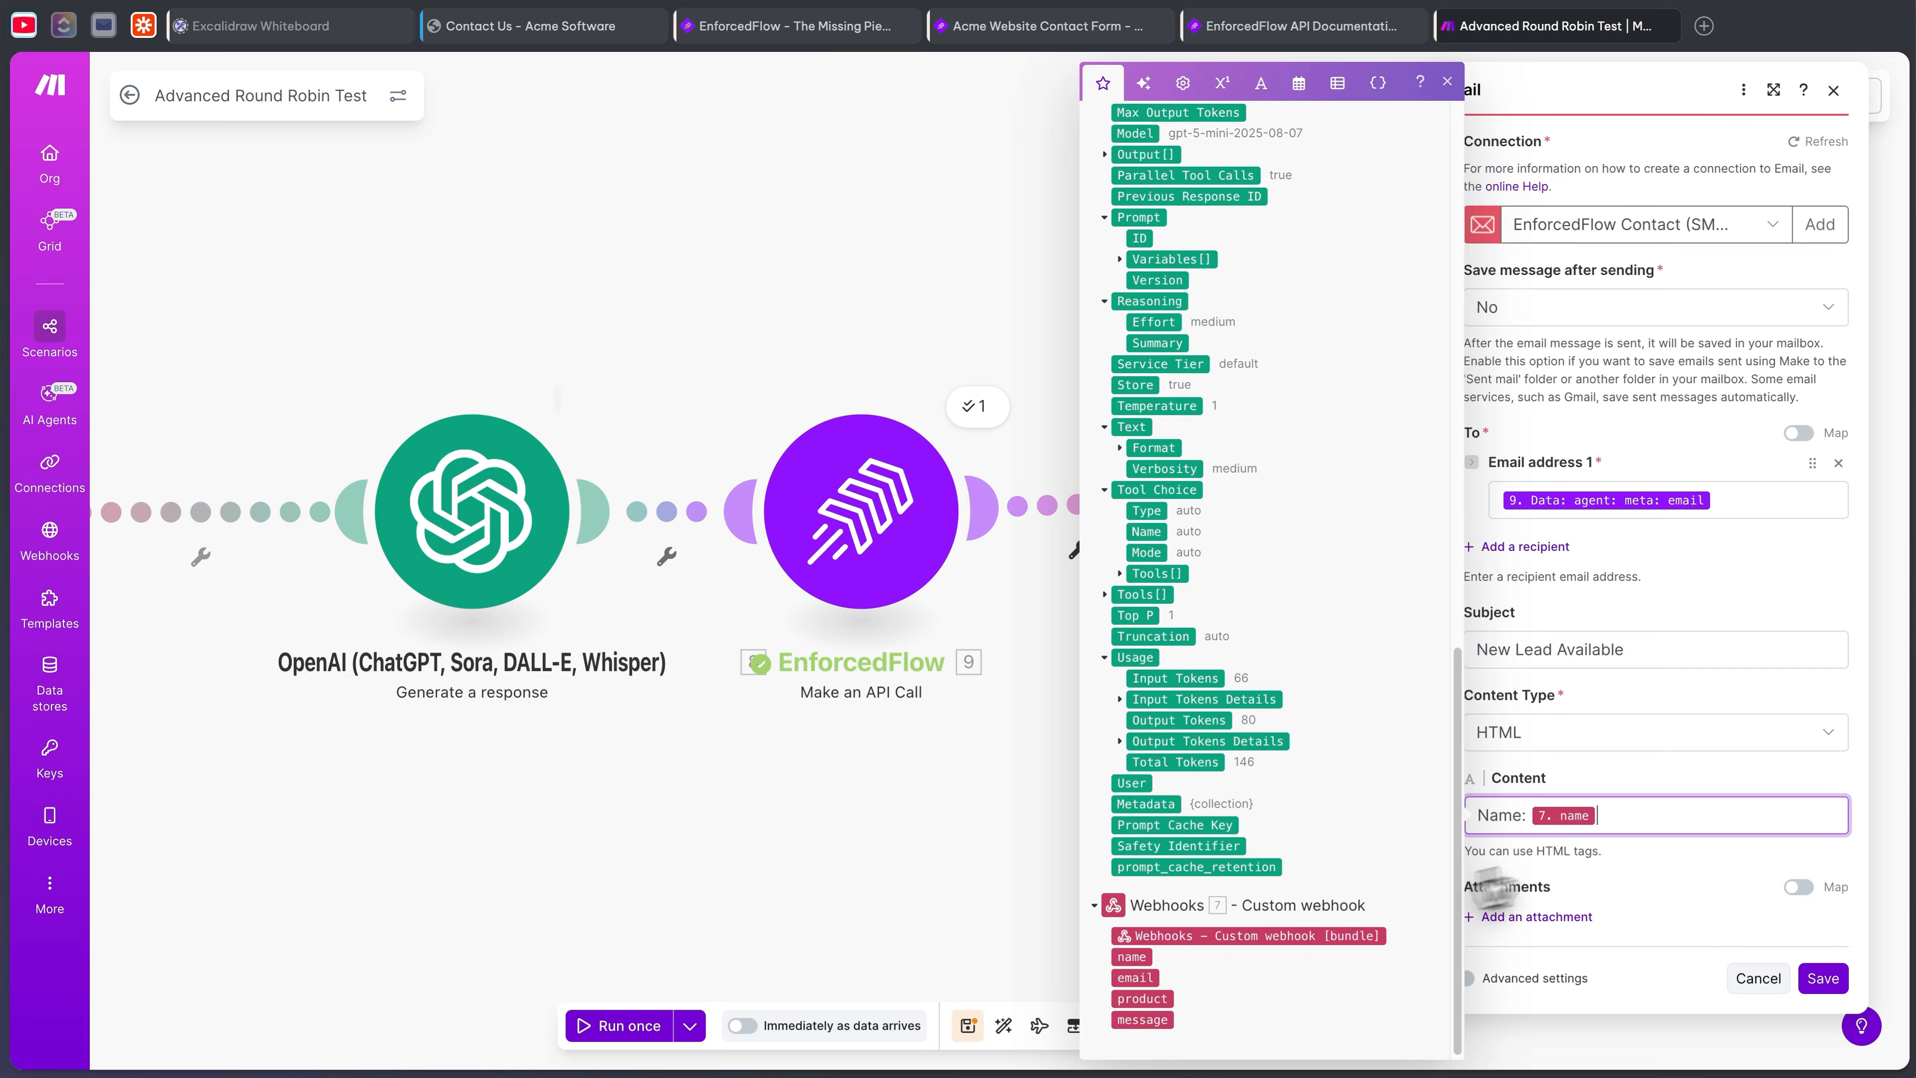
{"action": "left_click", "coordinate": [1643, 819]}
{"action": "left_click", "coordinate": [1138, 978]}
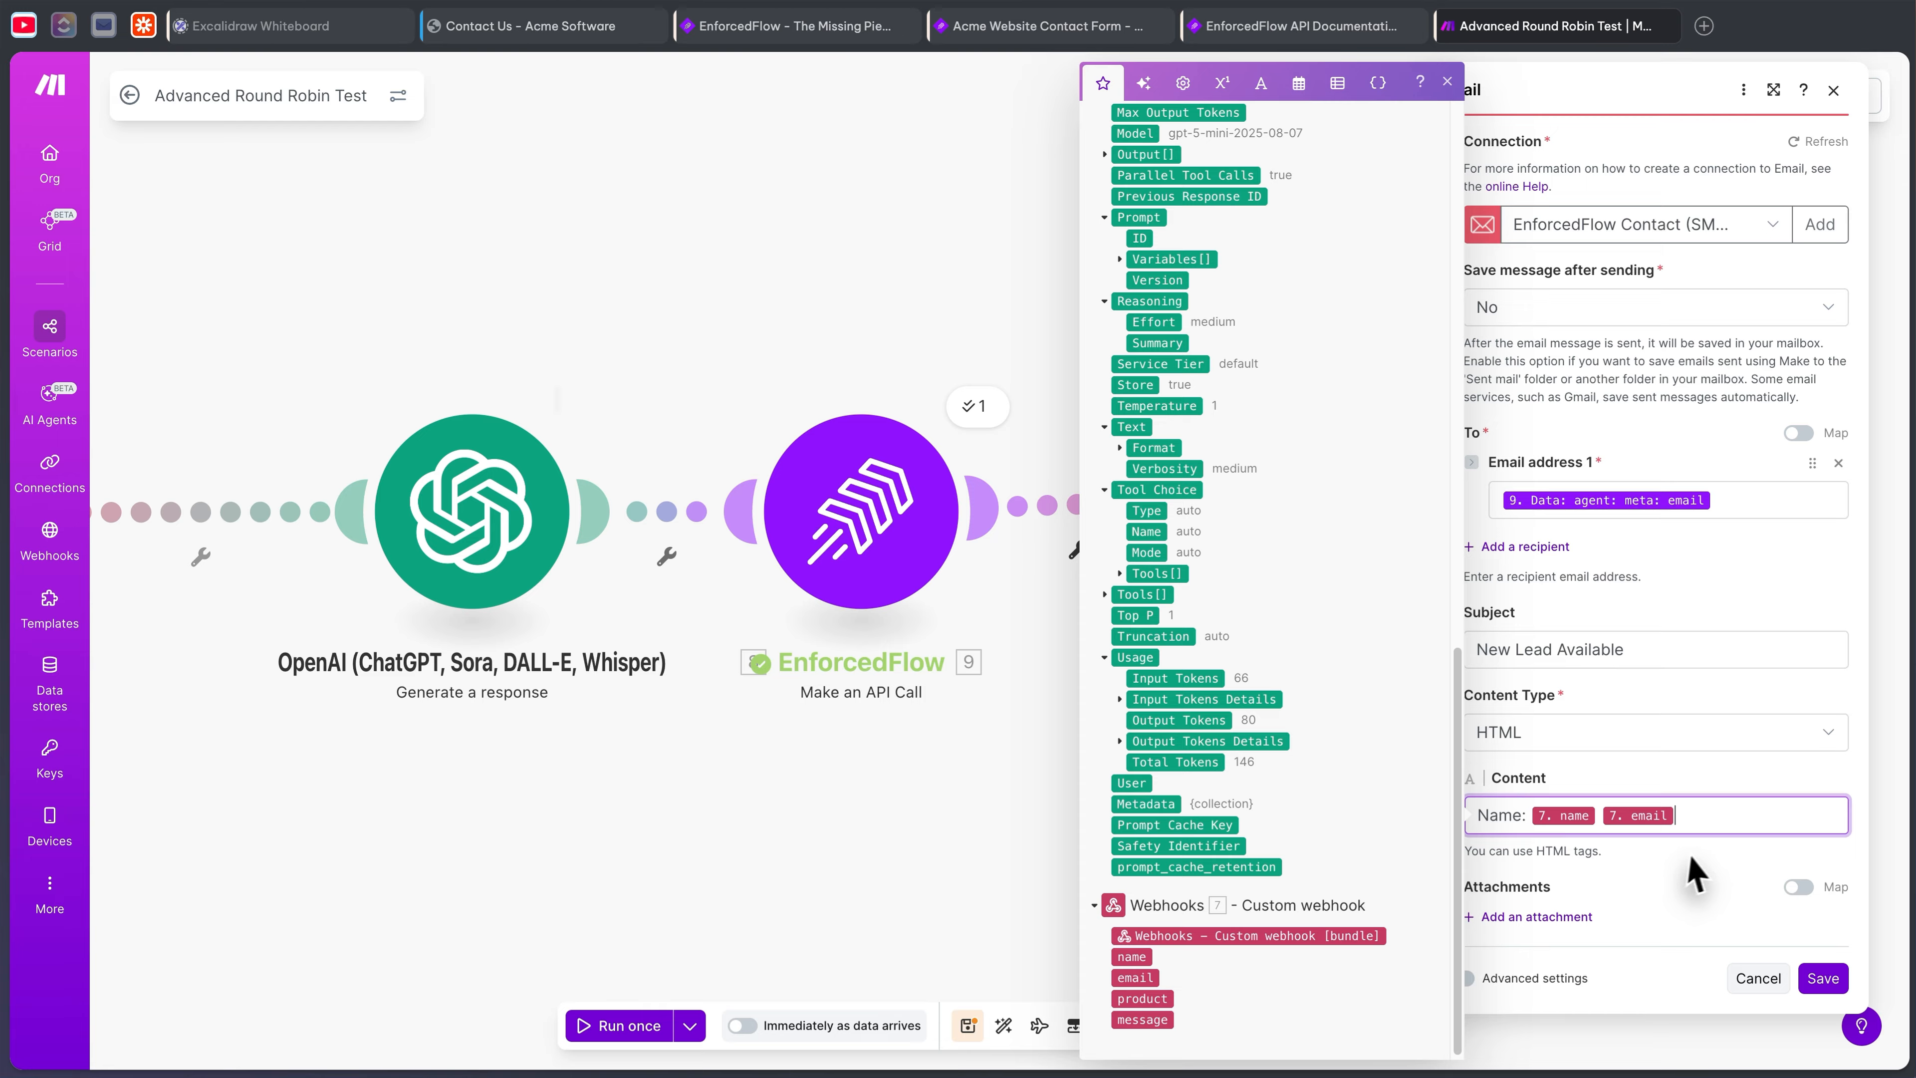
{"action": "key", "text": "Return"}
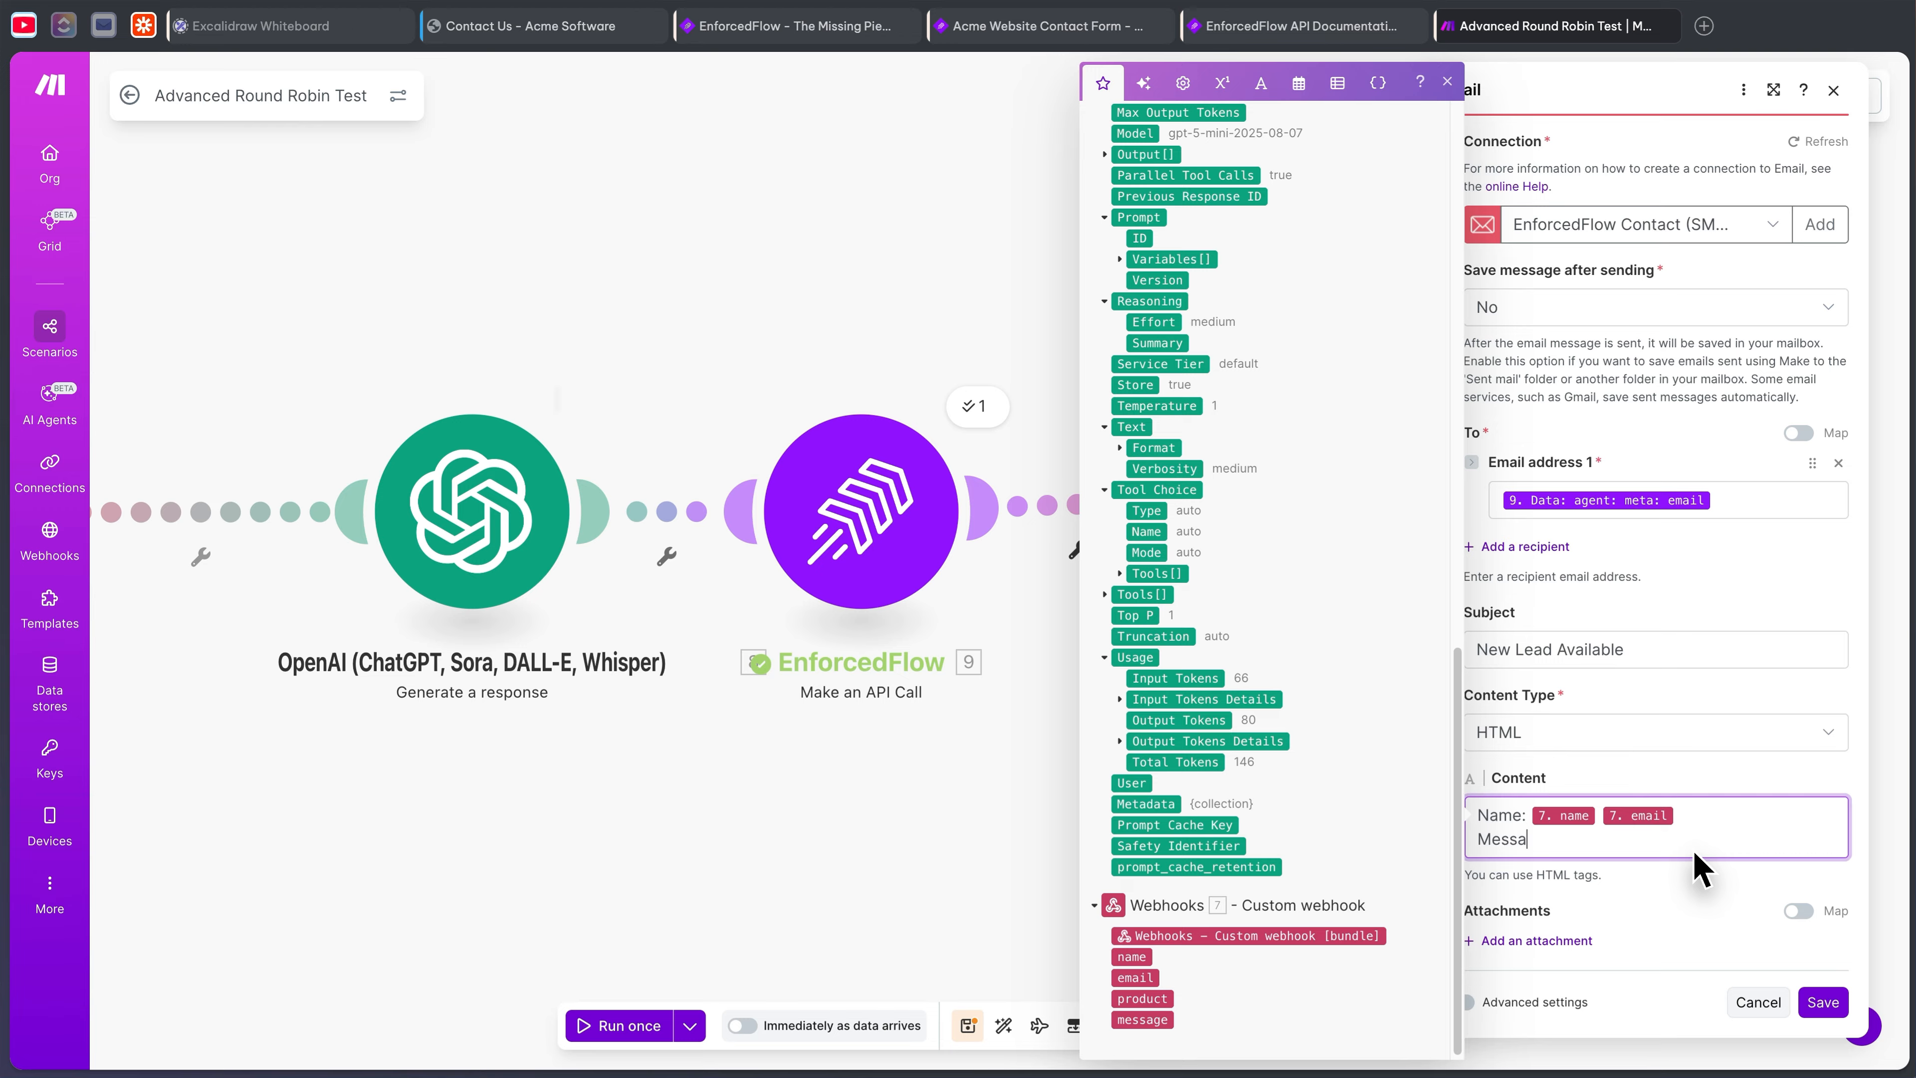
- Add the lead's message and product to the body and save the Email module
{"action": "type", "text": "Message:"}
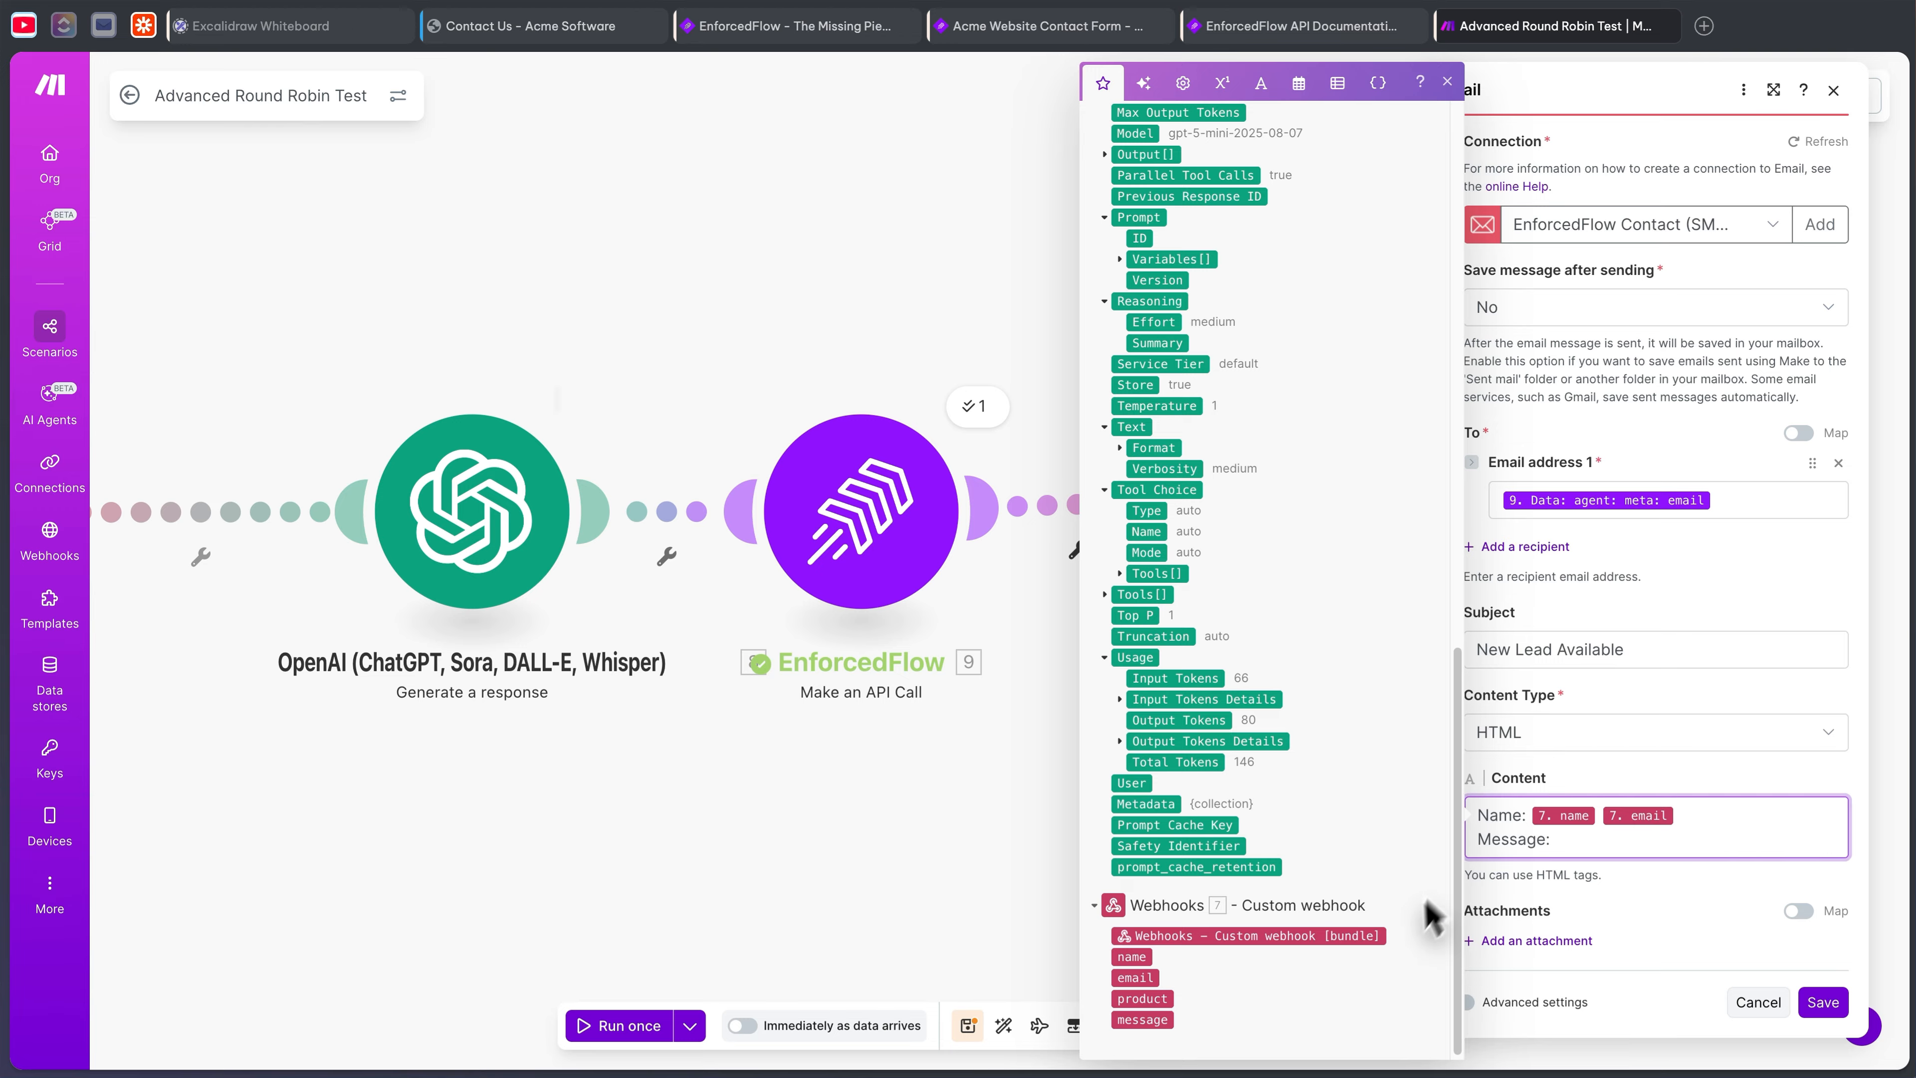
{"action": "left_click", "coordinate": [1142, 1019]}
{"action": "left_click", "coordinate": [1717, 812]}
{"action": "key", "text": "Return"}
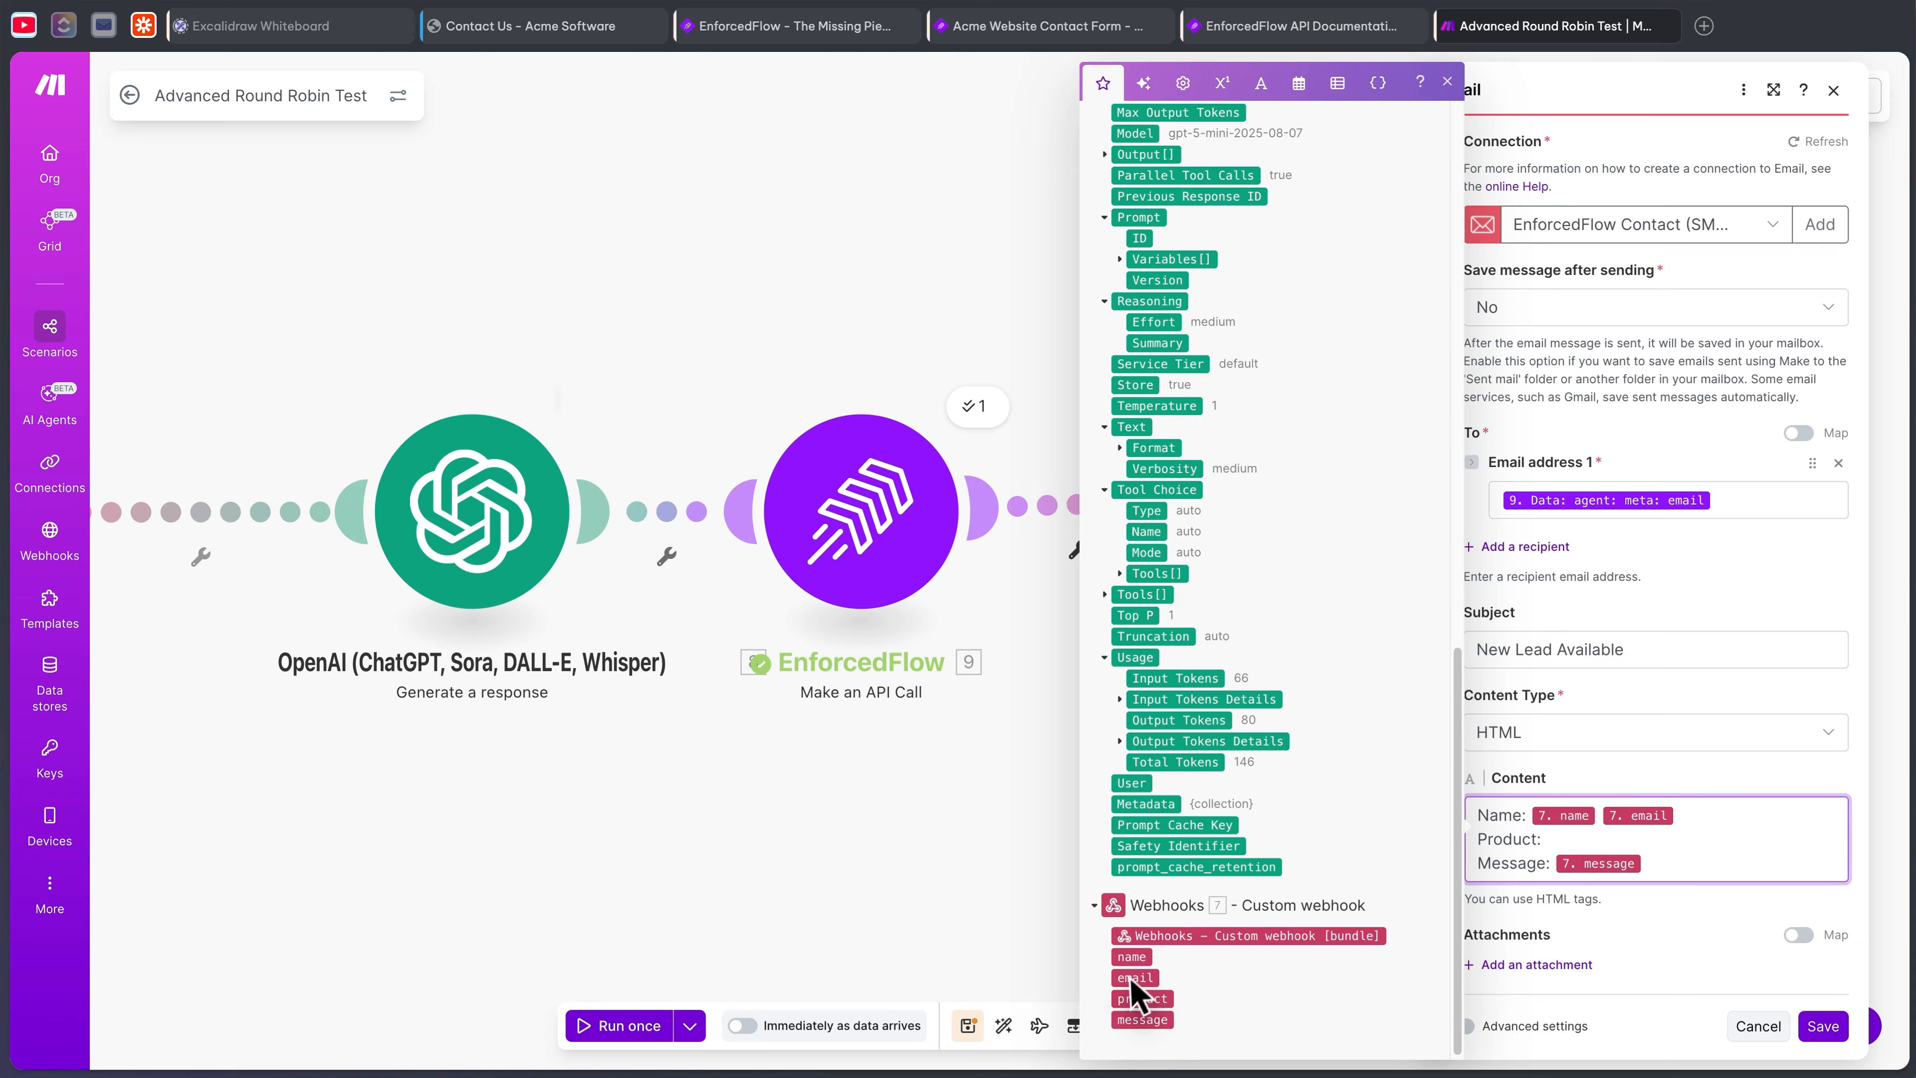
{"action": "left_click", "coordinate": [1142, 998]}
{"action": "left_click", "coordinate": [1716, 948]}
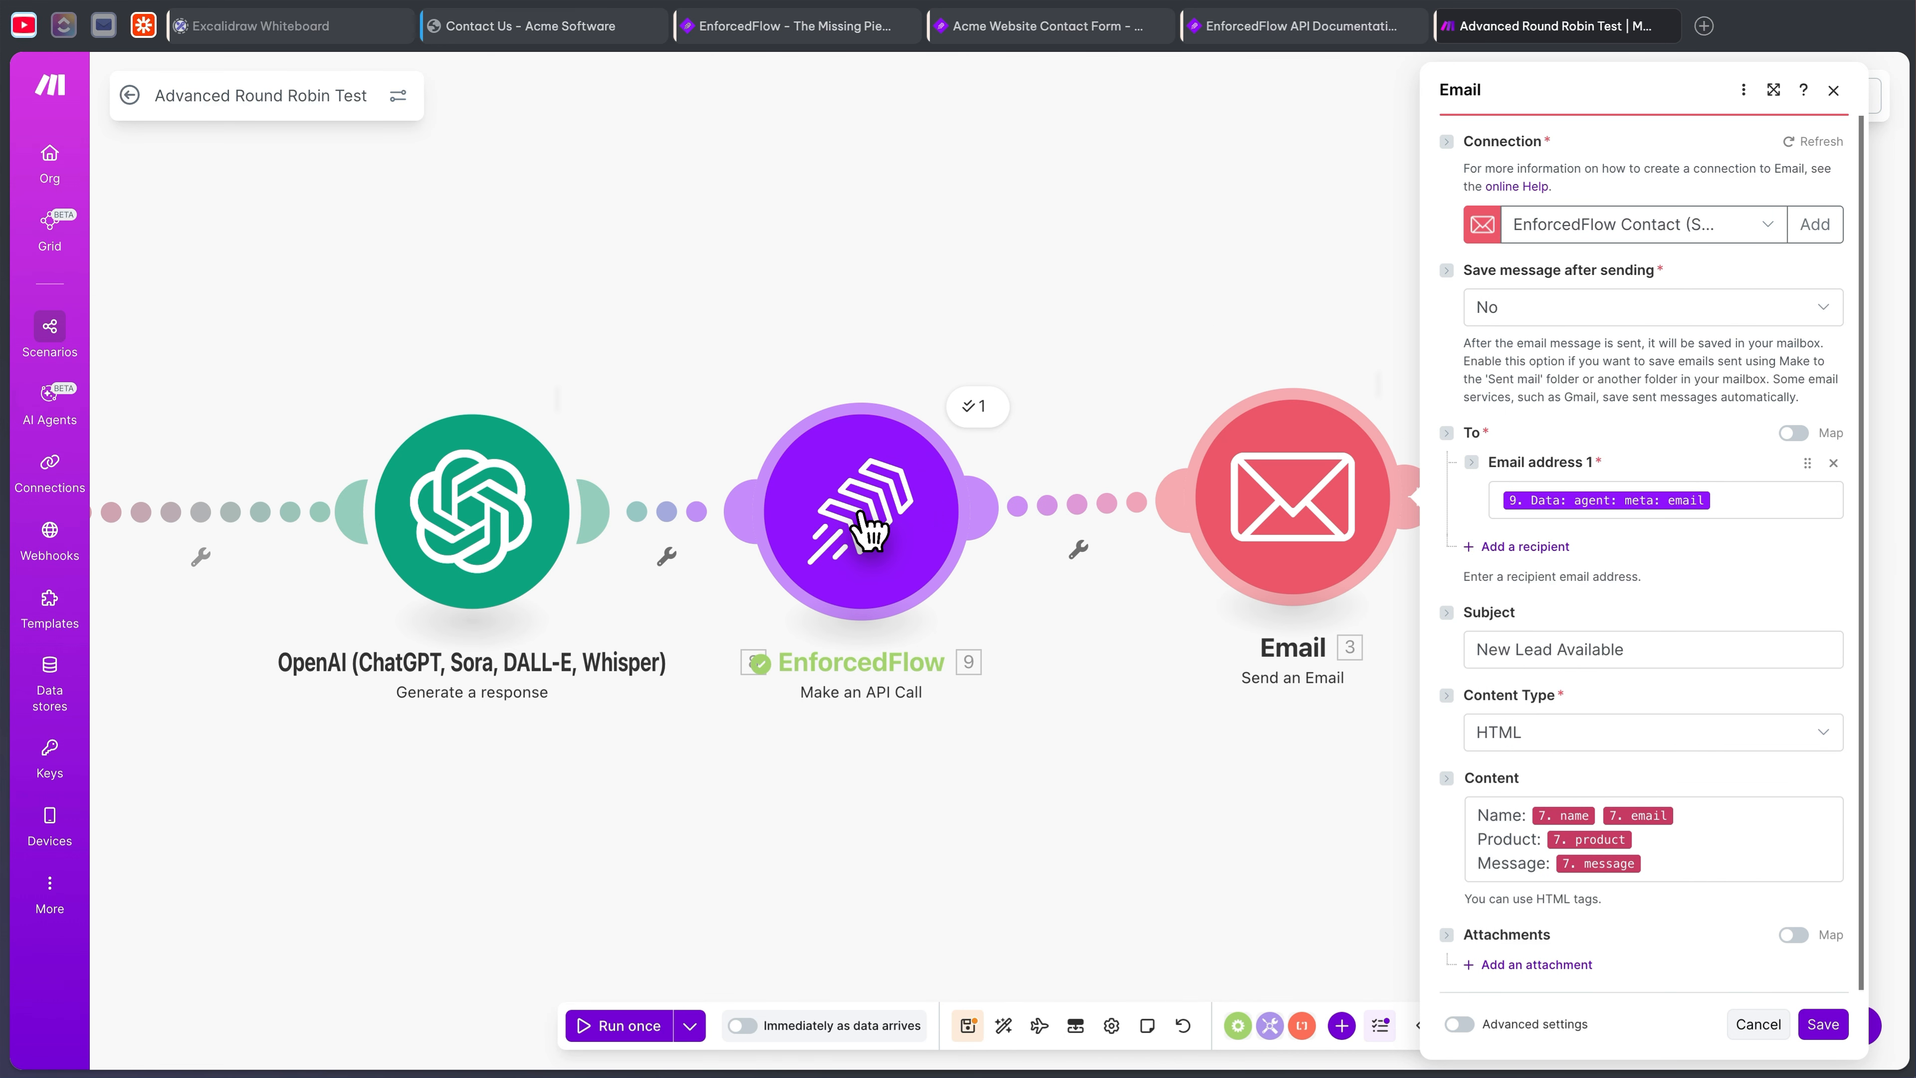
{"action": "left_click", "coordinate": [1822, 1024]}
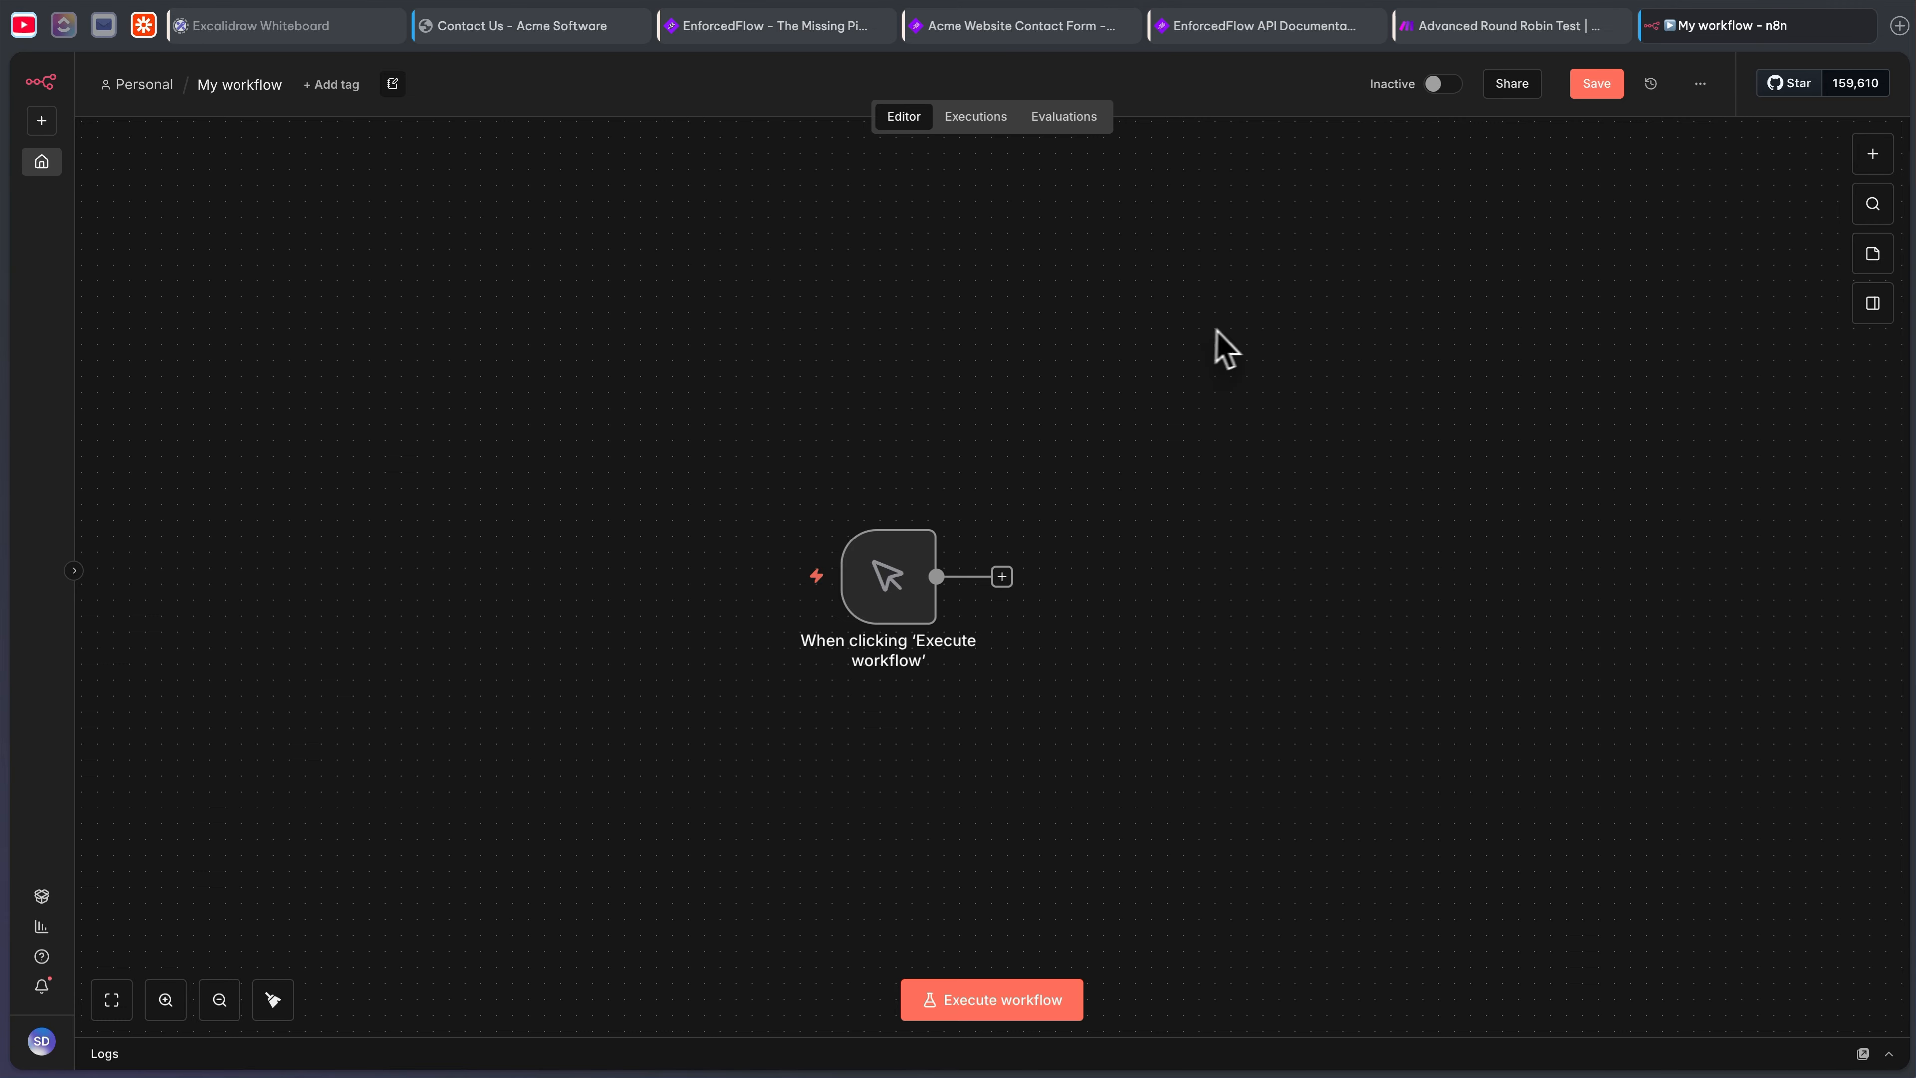
- Add a POST HTTP Request node after the manual trigger, then bring up EnforcedFlow's next-agent API docs
{"action": "left_click", "coordinate": [1004, 577]}
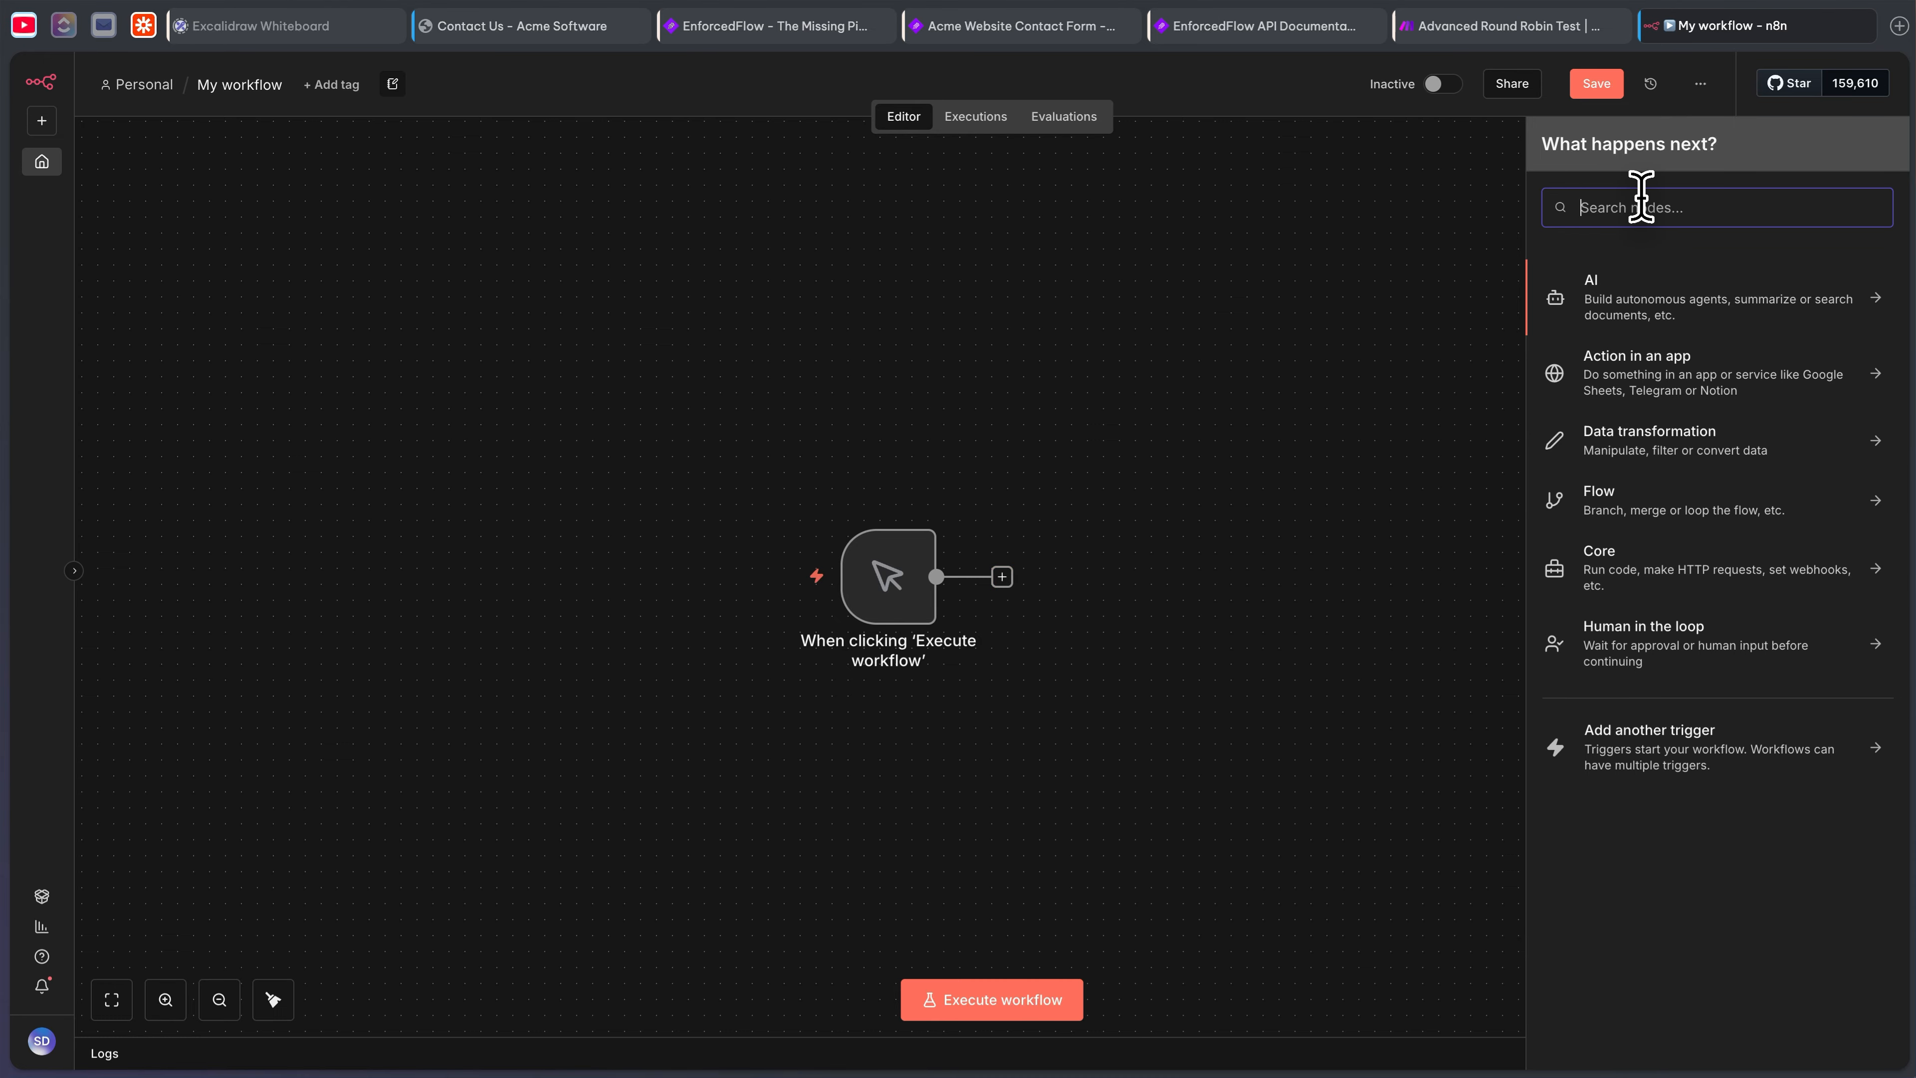
{"action": "type", "text": "http"}
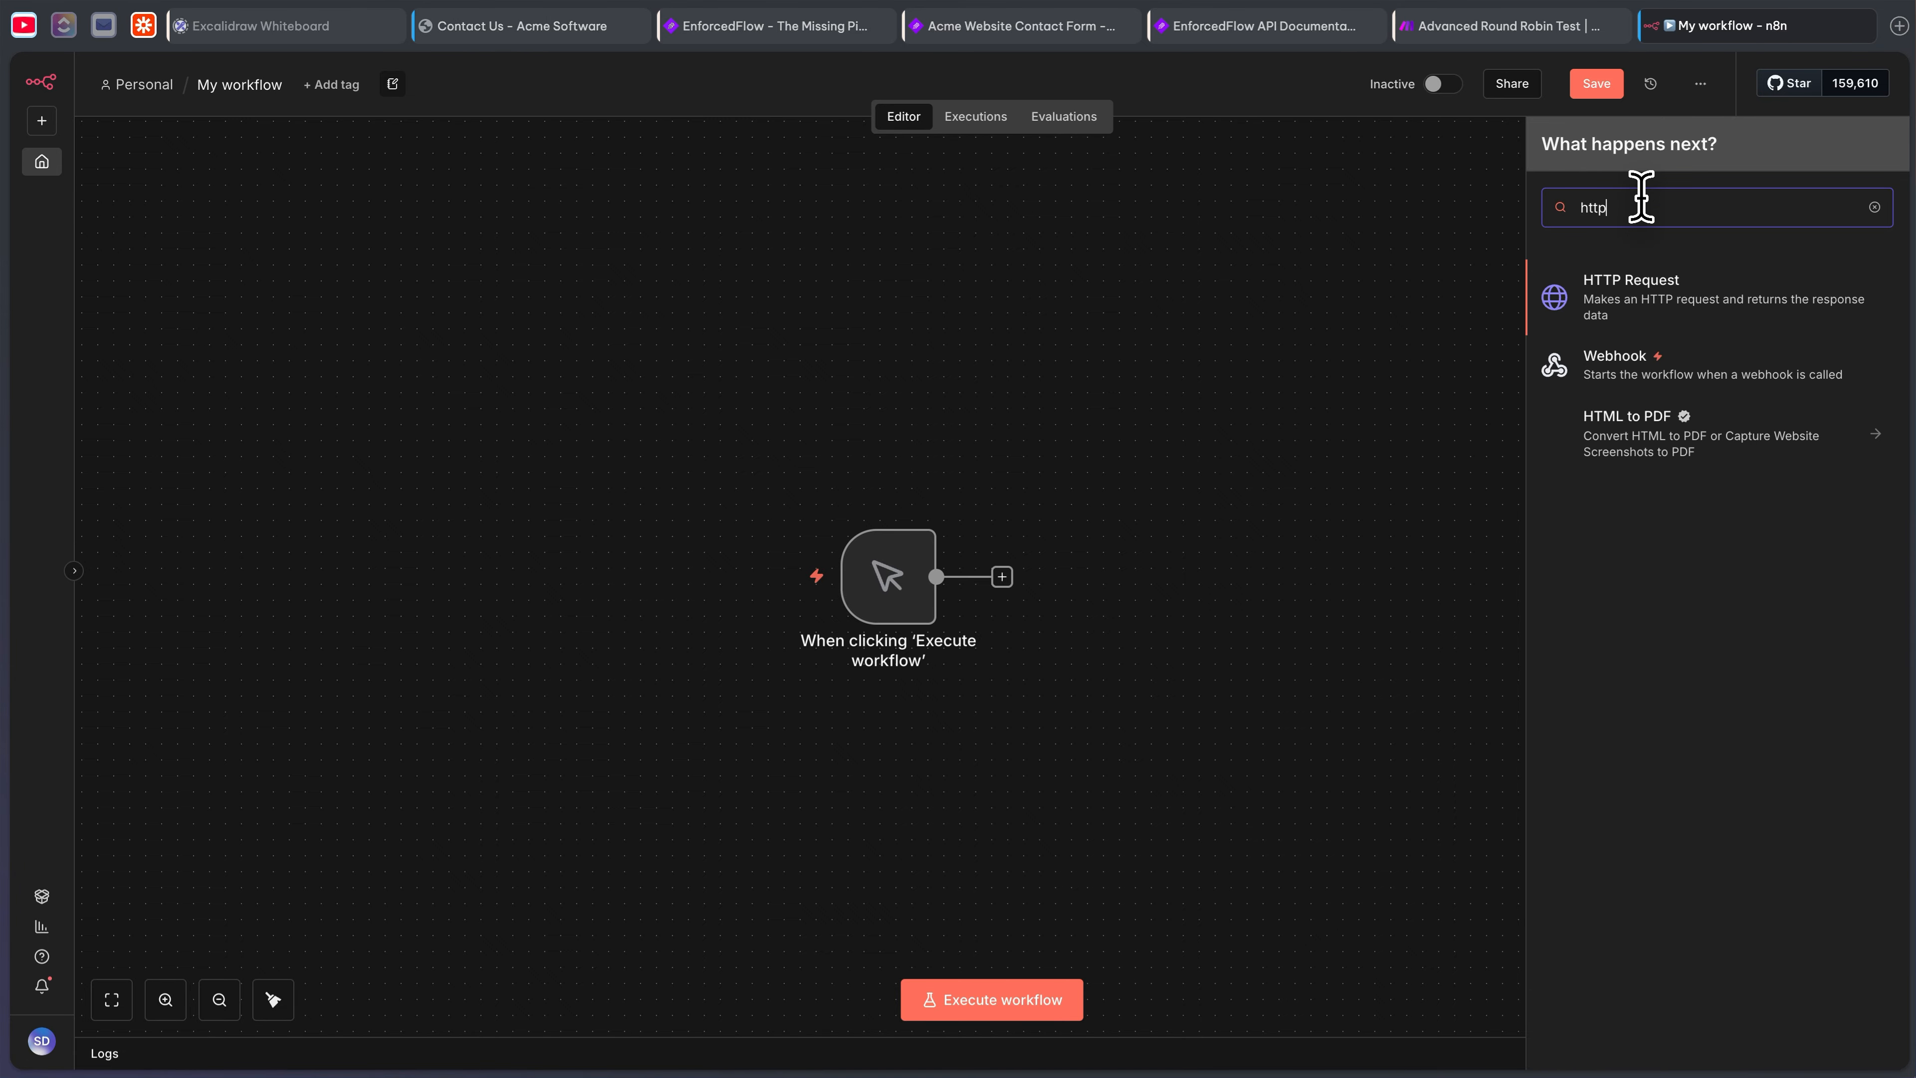
{"action": "left_click", "coordinate": [1671, 324]}
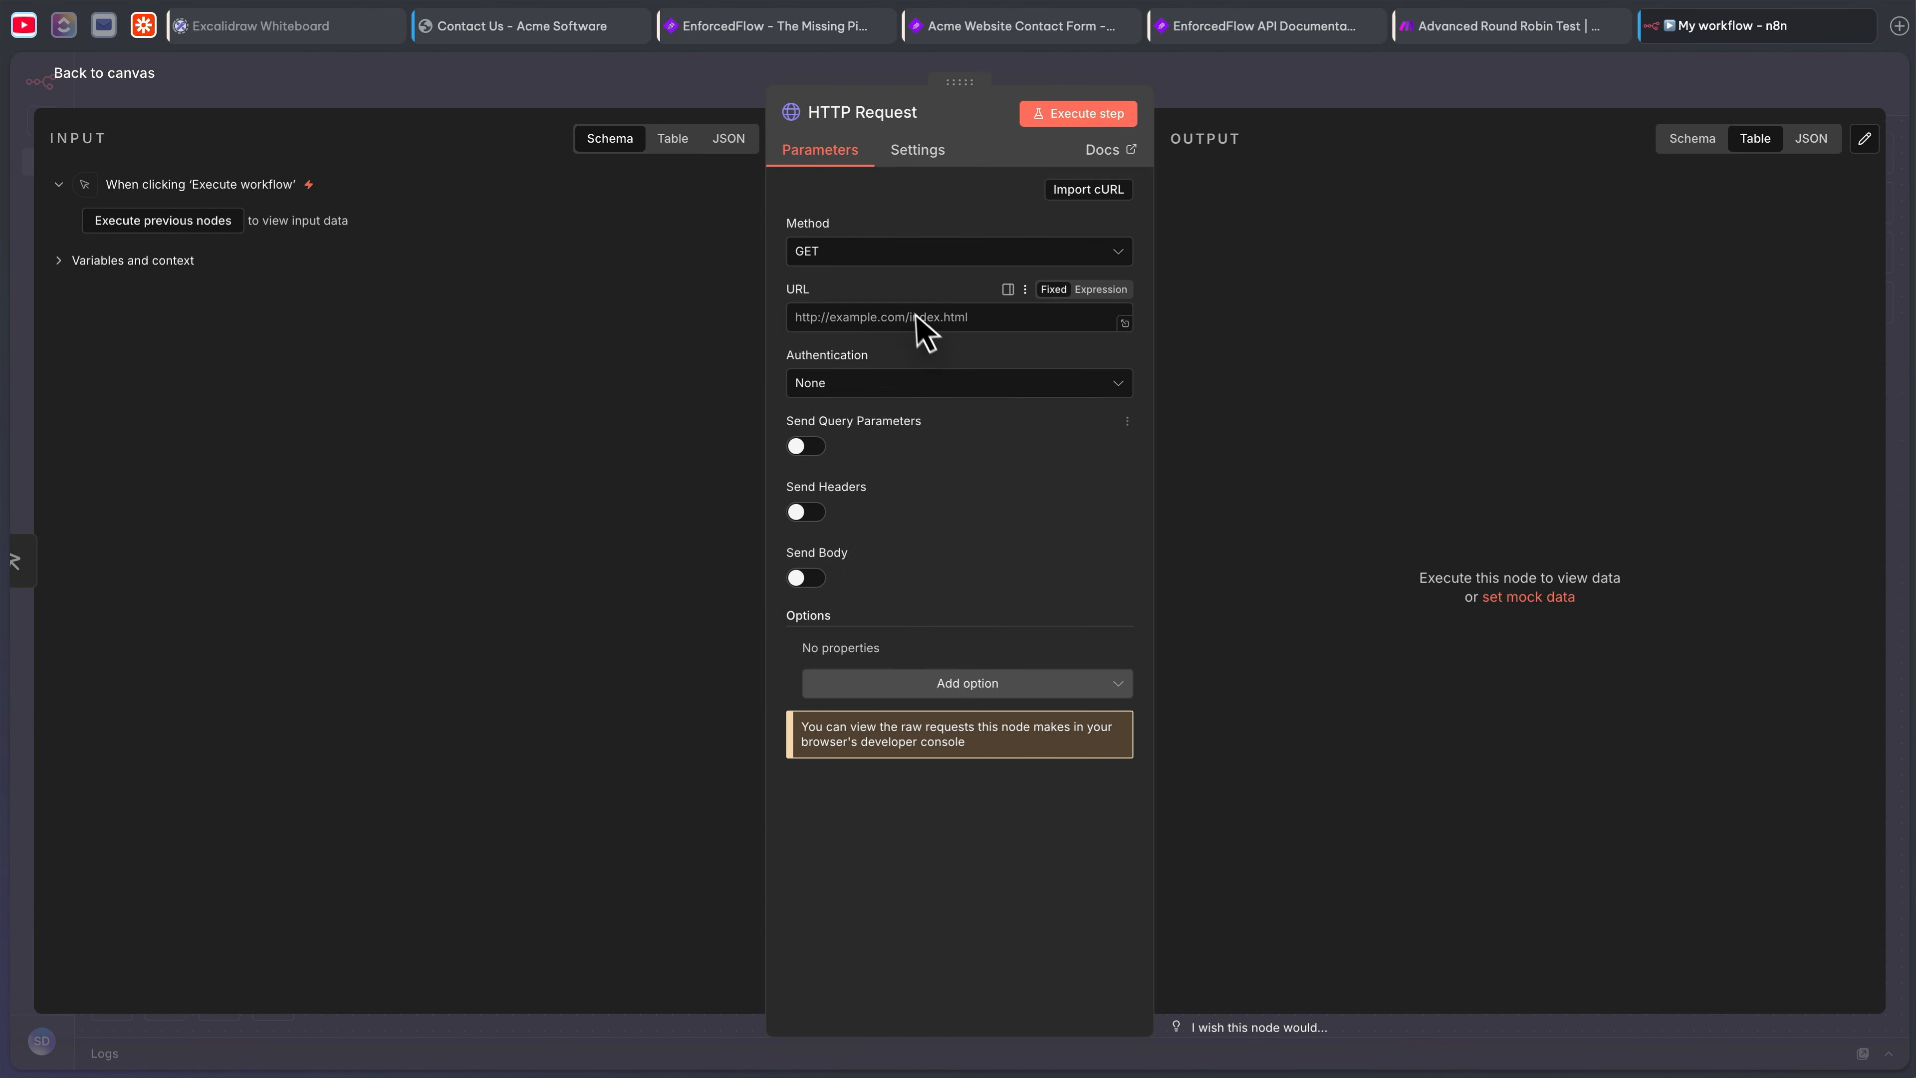
{"action": "left_click", "coordinate": [884, 255]}
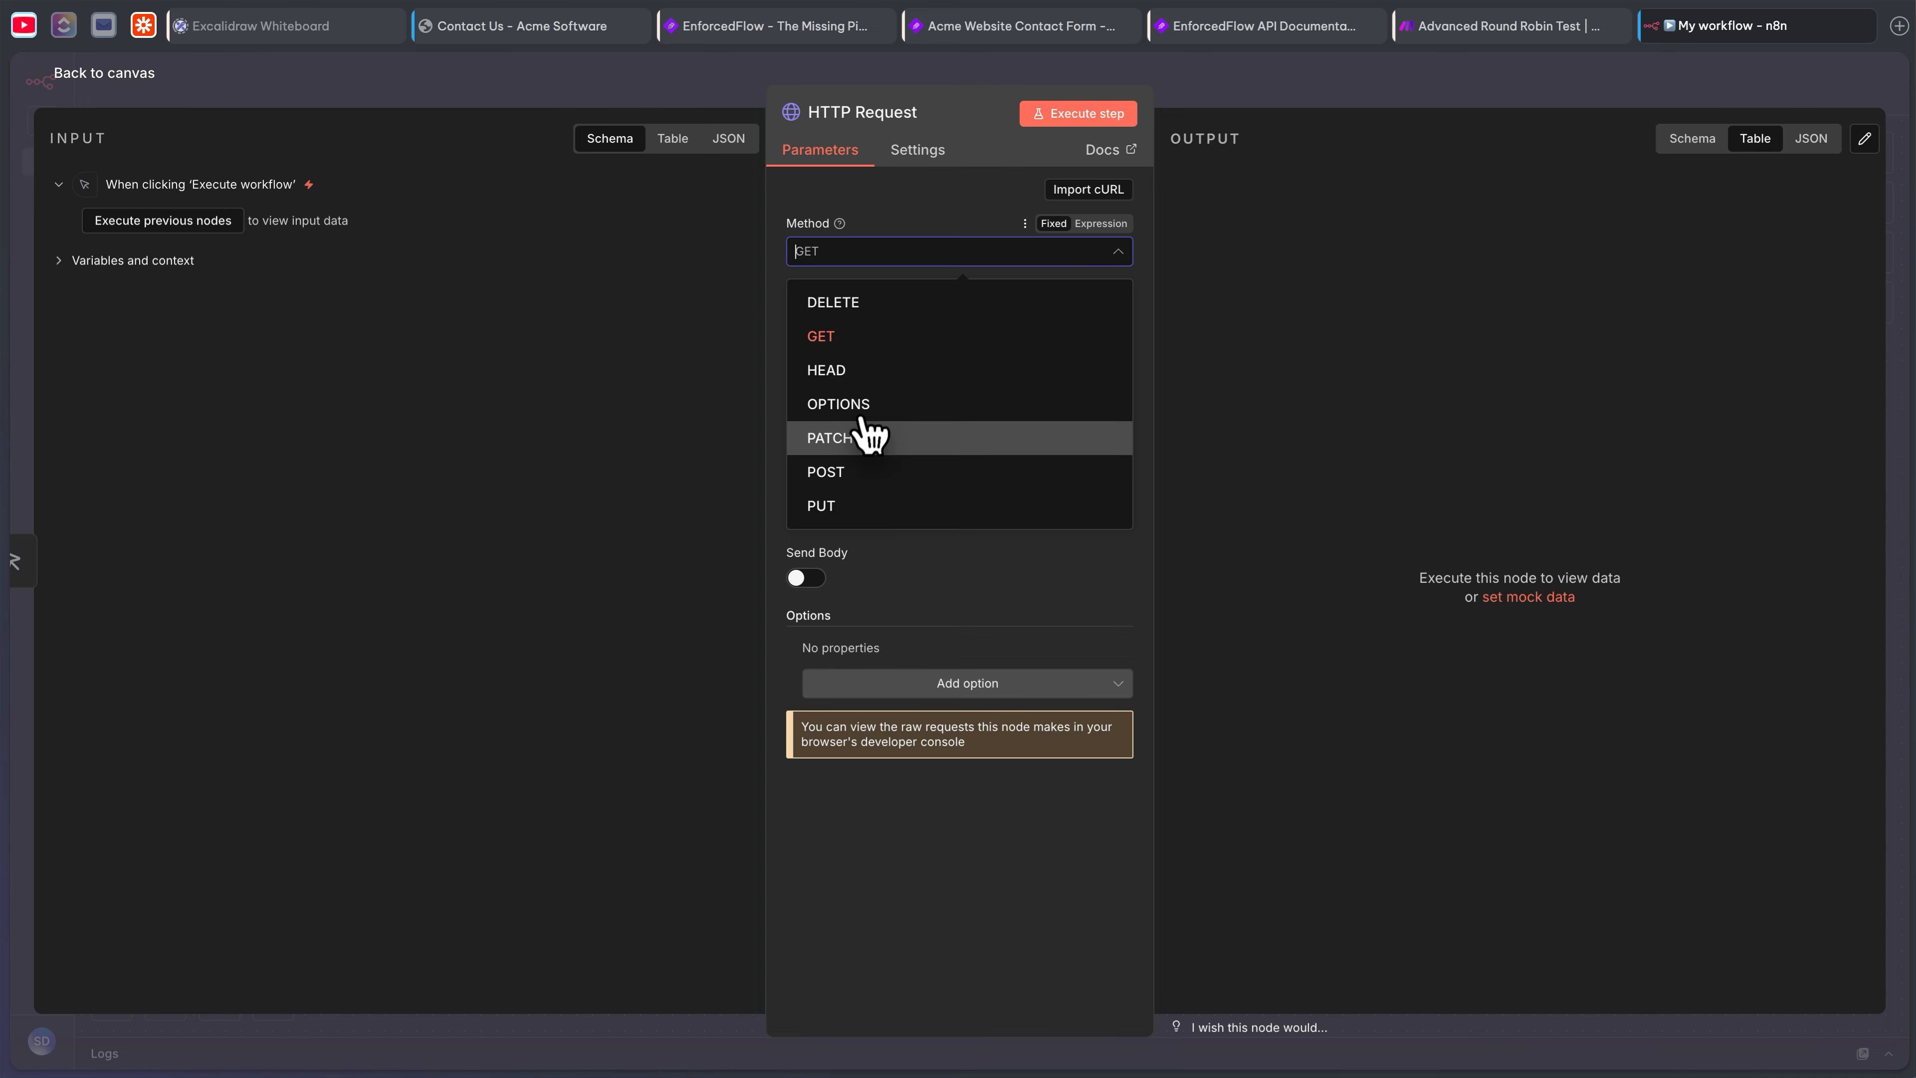
{"action": "left_click", "coordinate": [860, 471]}
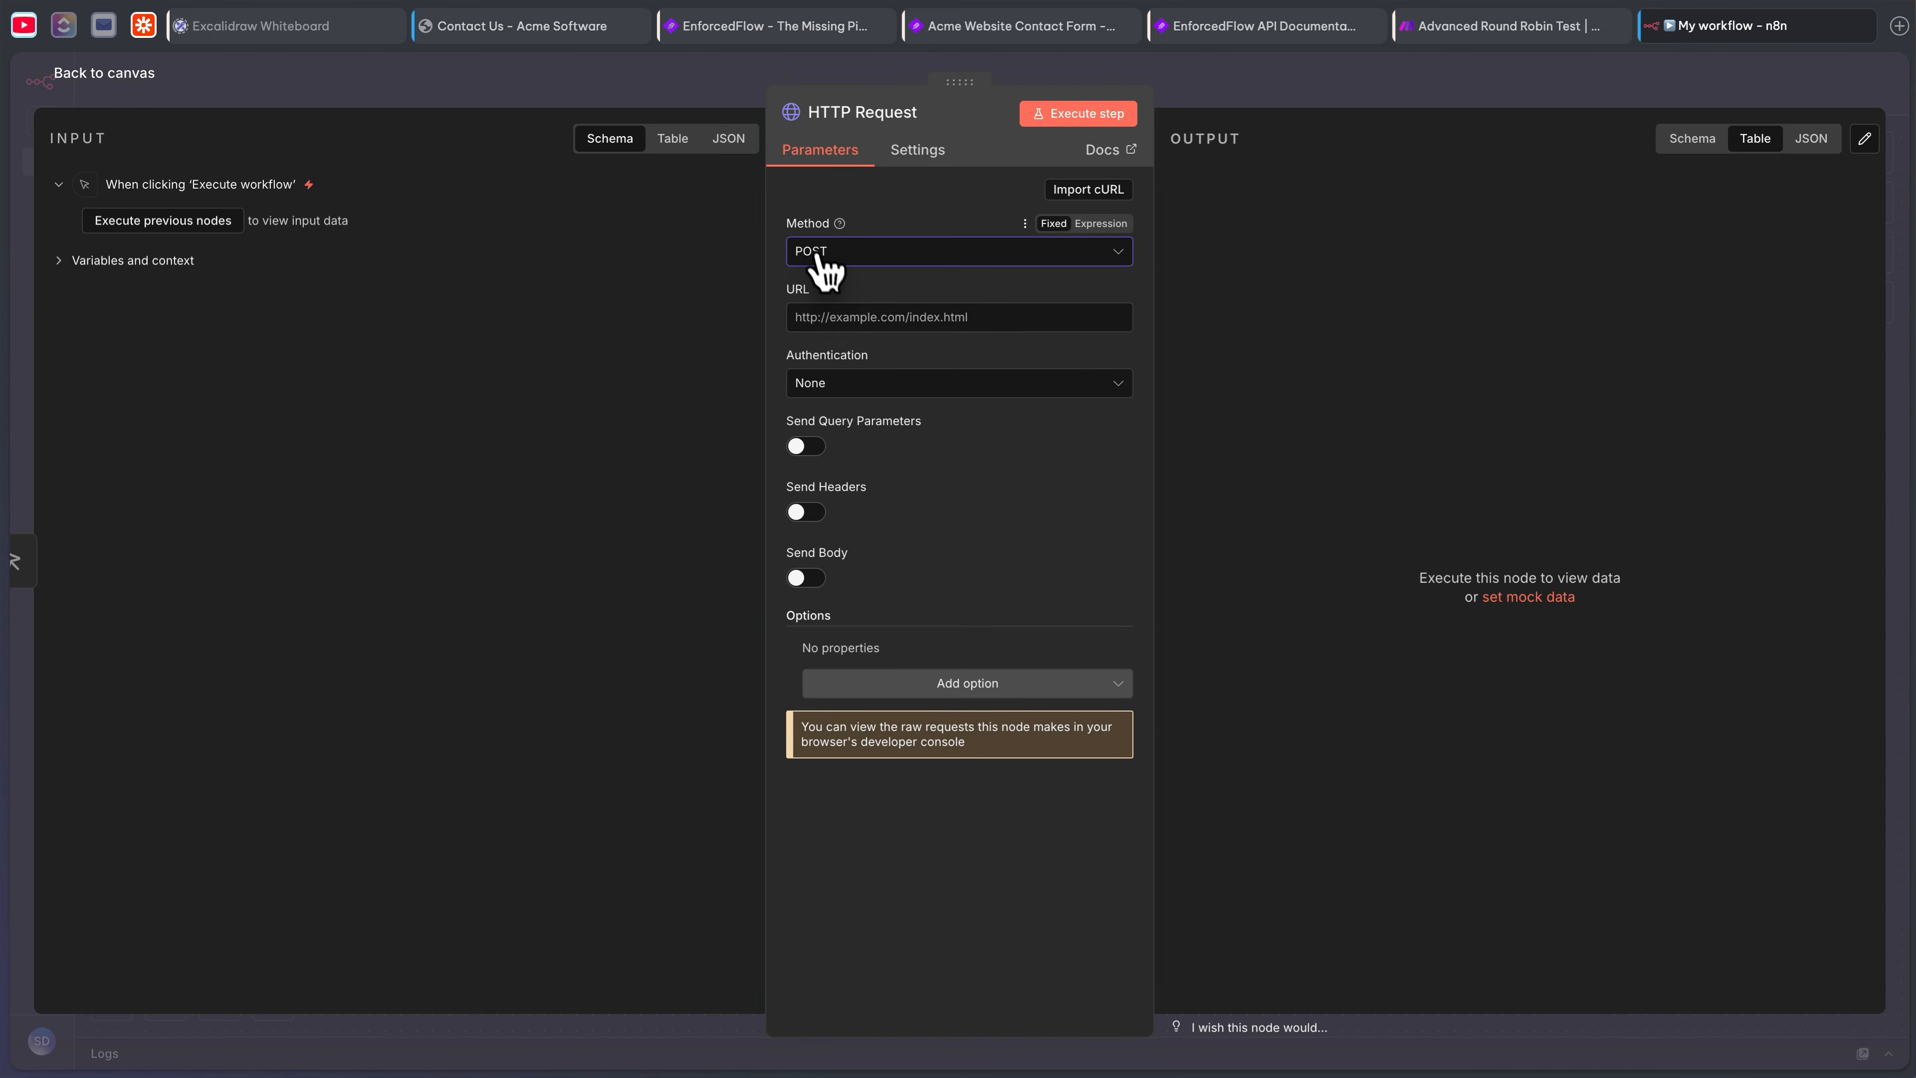
{"action": "left_click", "coordinate": [1509, 31]}
{"action": "left_click", "coordinate": [1265, 26]}
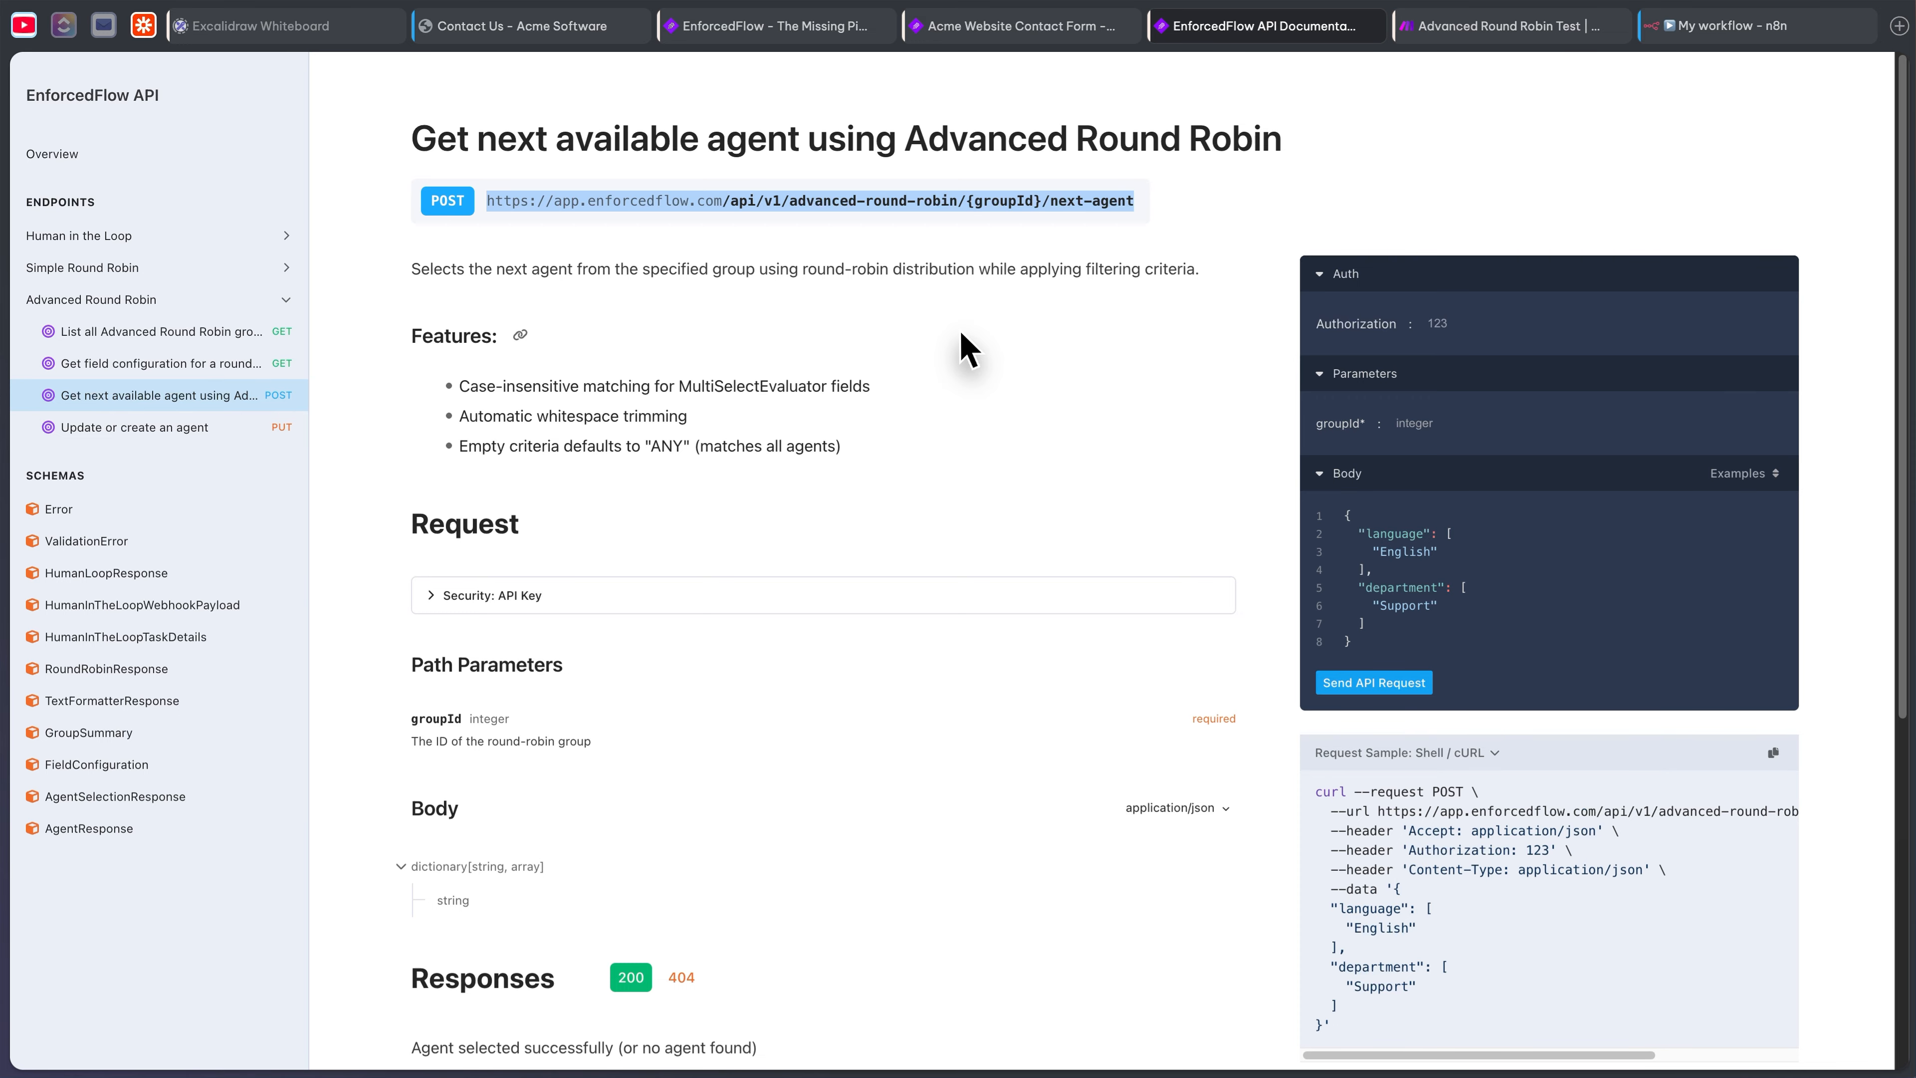
{"action": "left_click", "coordinate": [1146, 14]}
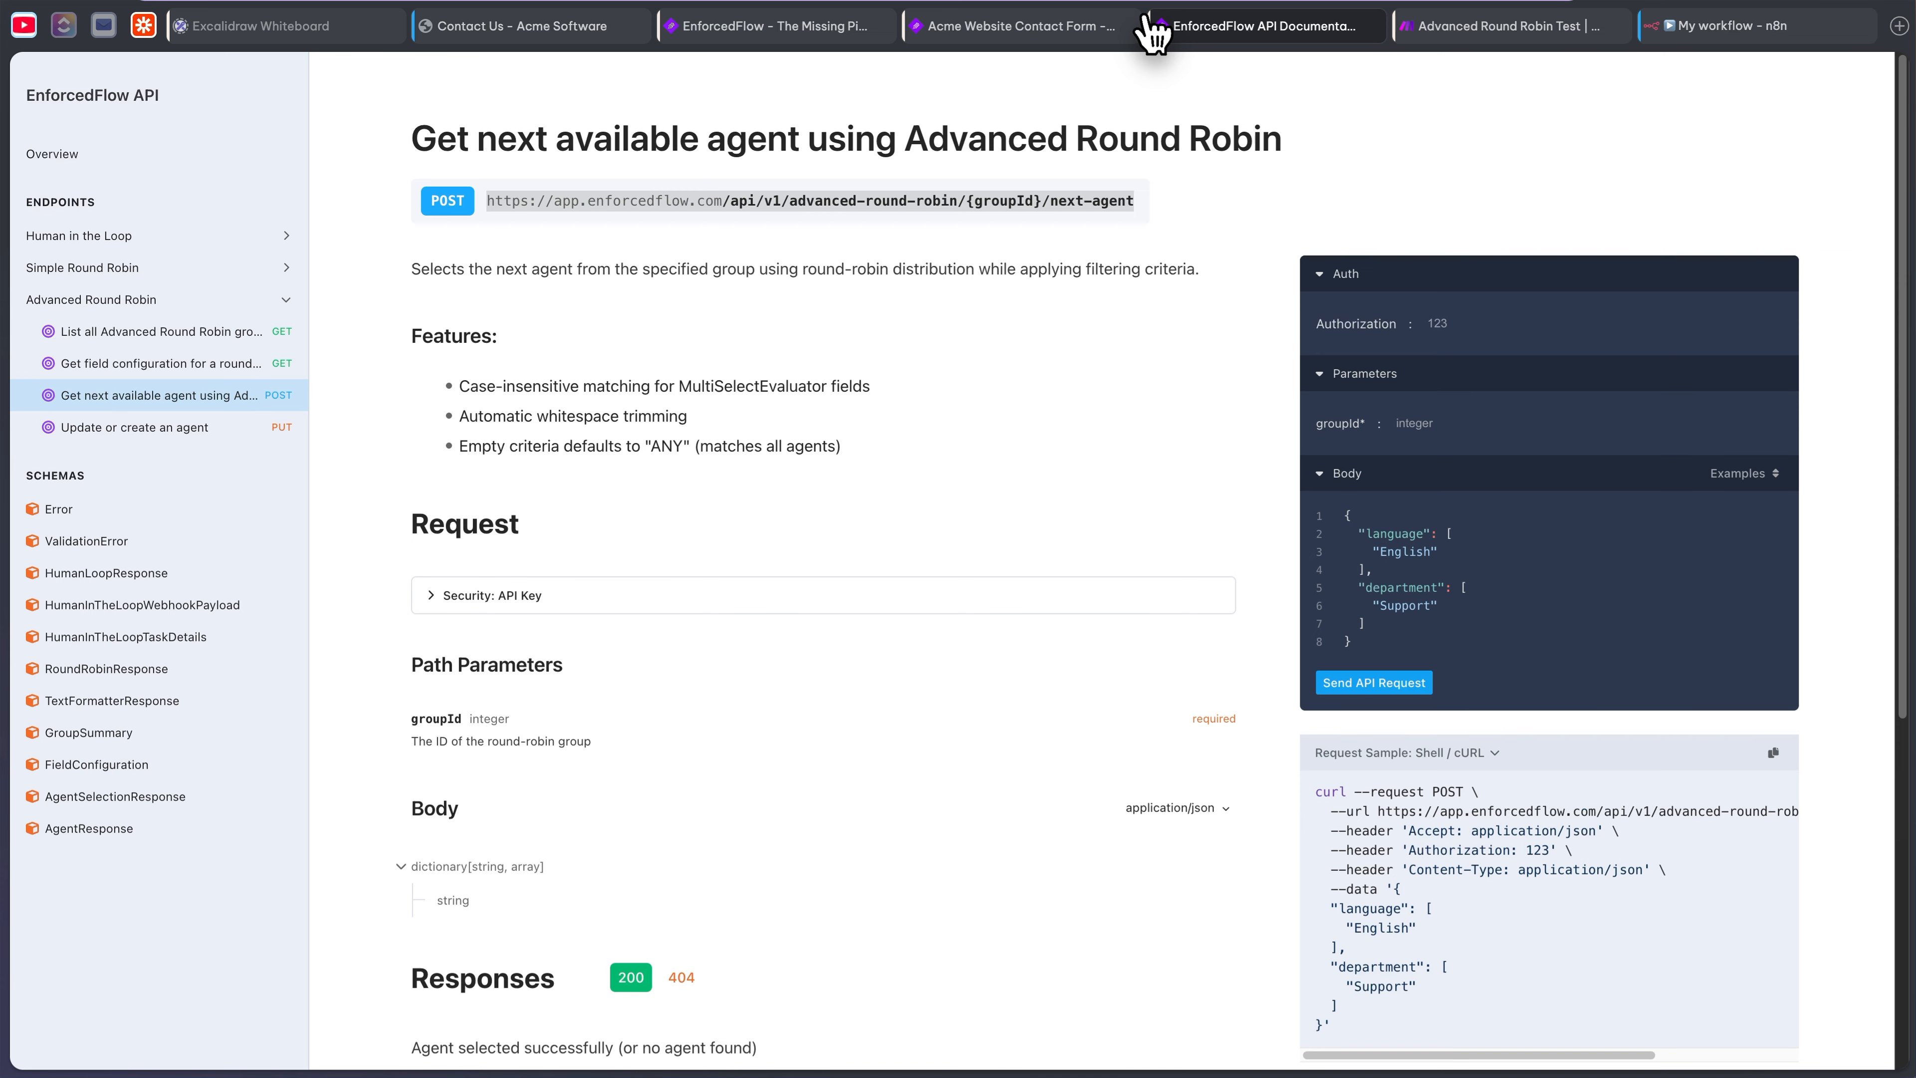
{"action": "type", "text": "app"}
{"action": "key", "text": "BackSpace"}
{"action": "key", "text": "BackSpace"}
{"action": "key", "text": "BackSpace"}
{"action": "type", "text": "enforc"}
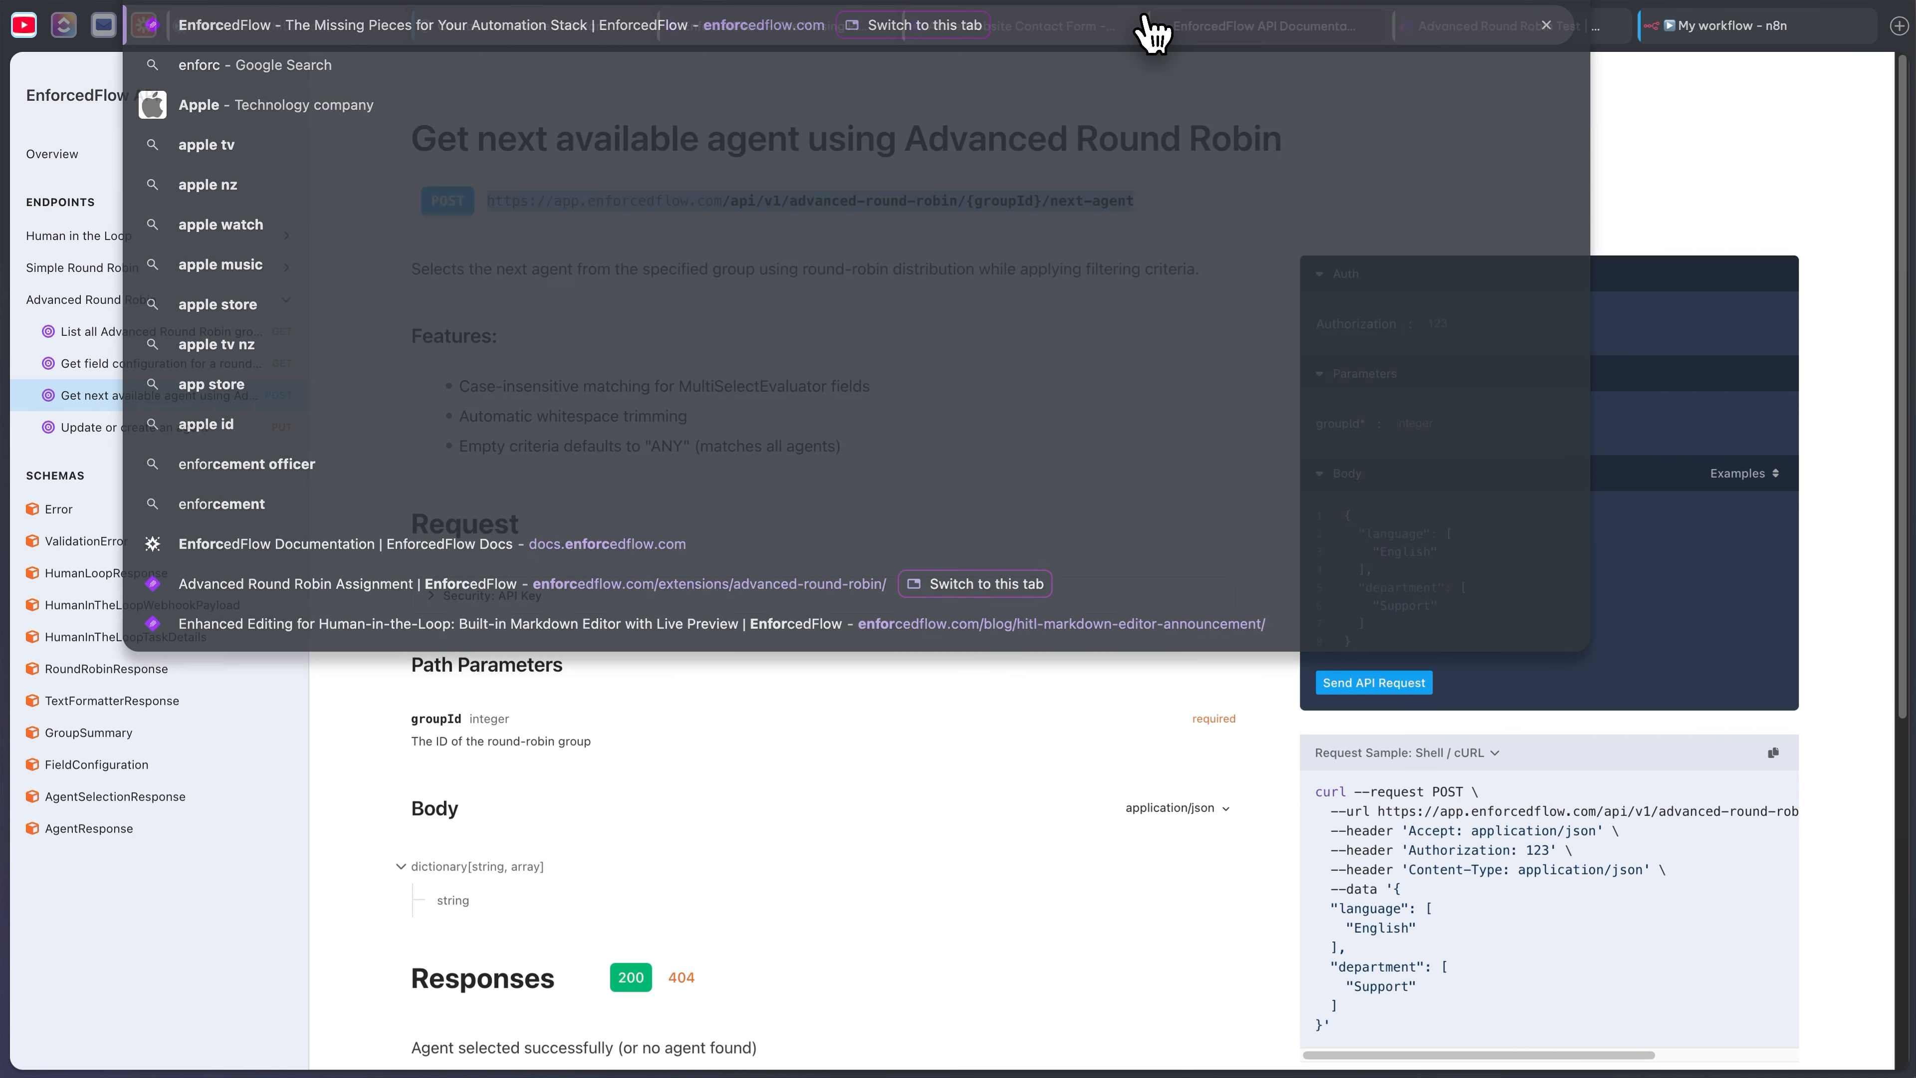
{"action": "key", "text": "Return"}
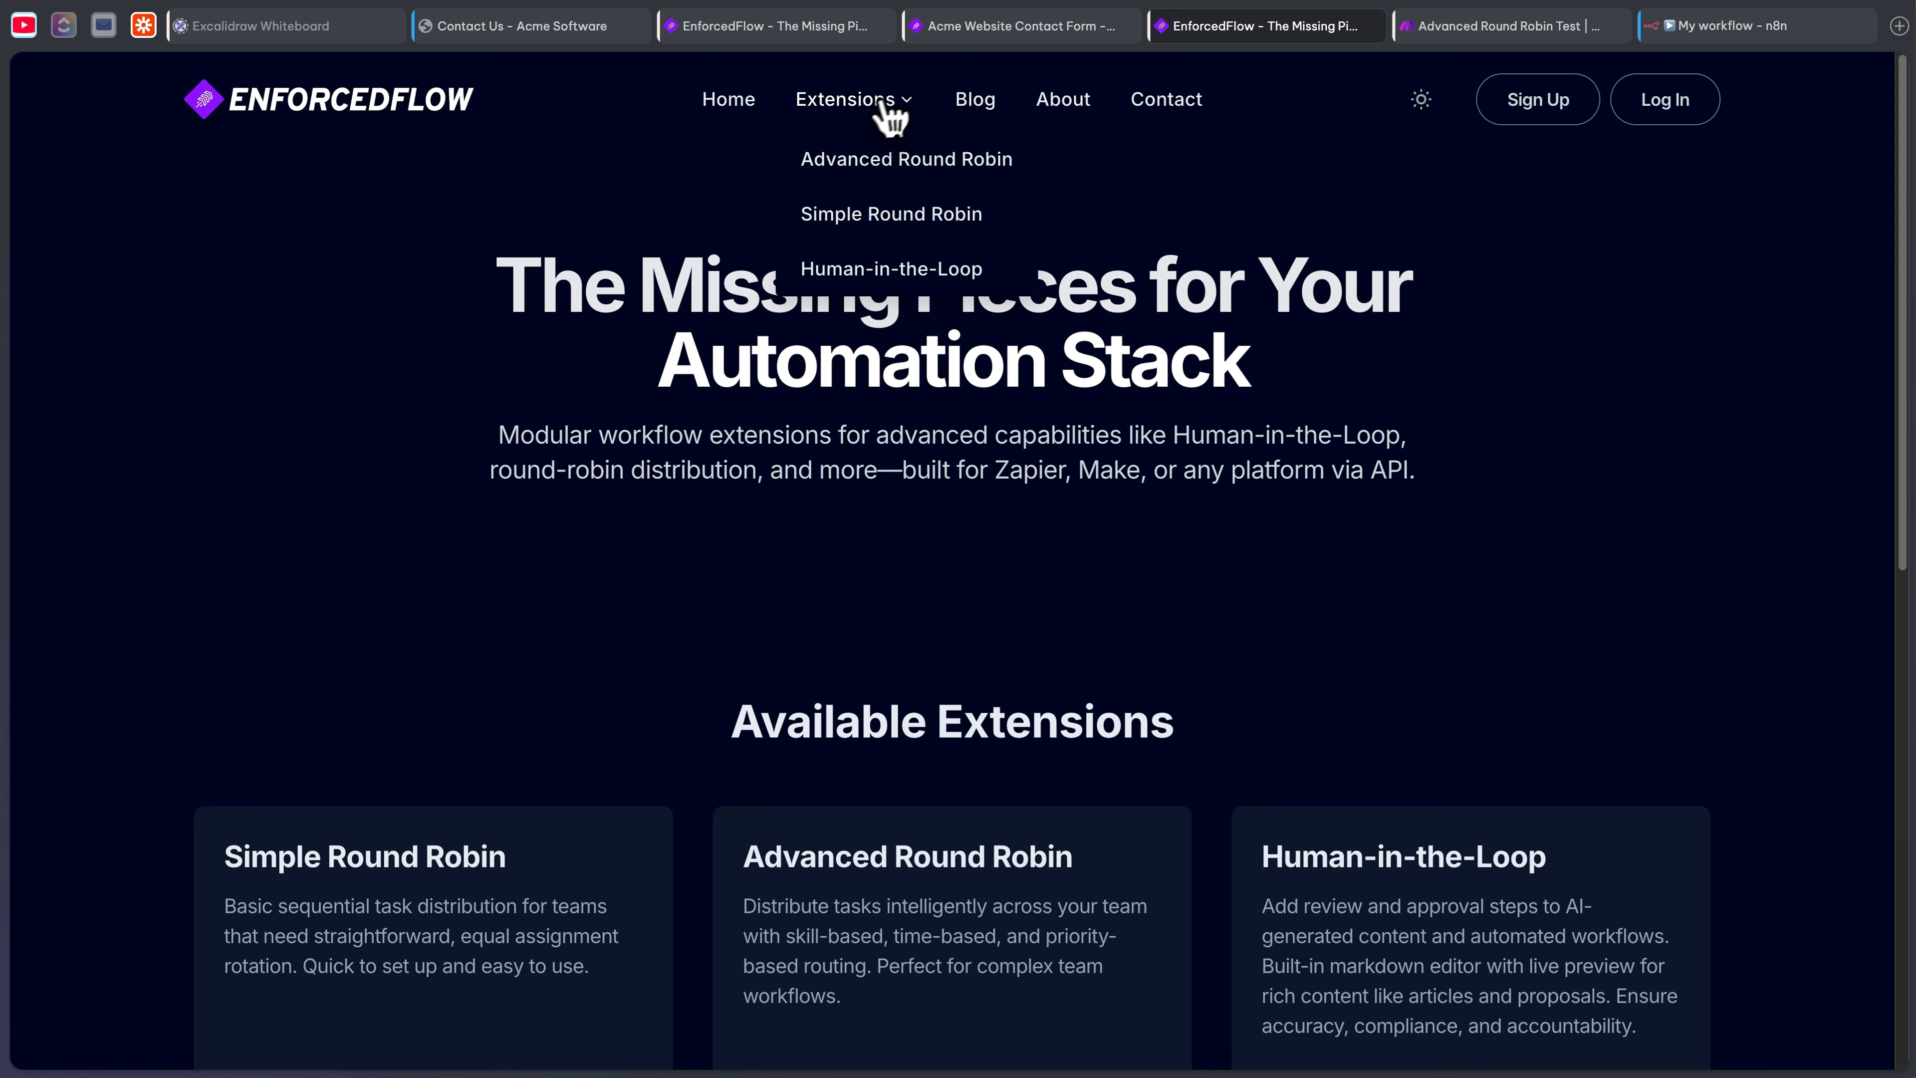
{"action": "scroll", "coordinate": [1008, 494], "scroll_direction": "down", "scroll_amount": 15}
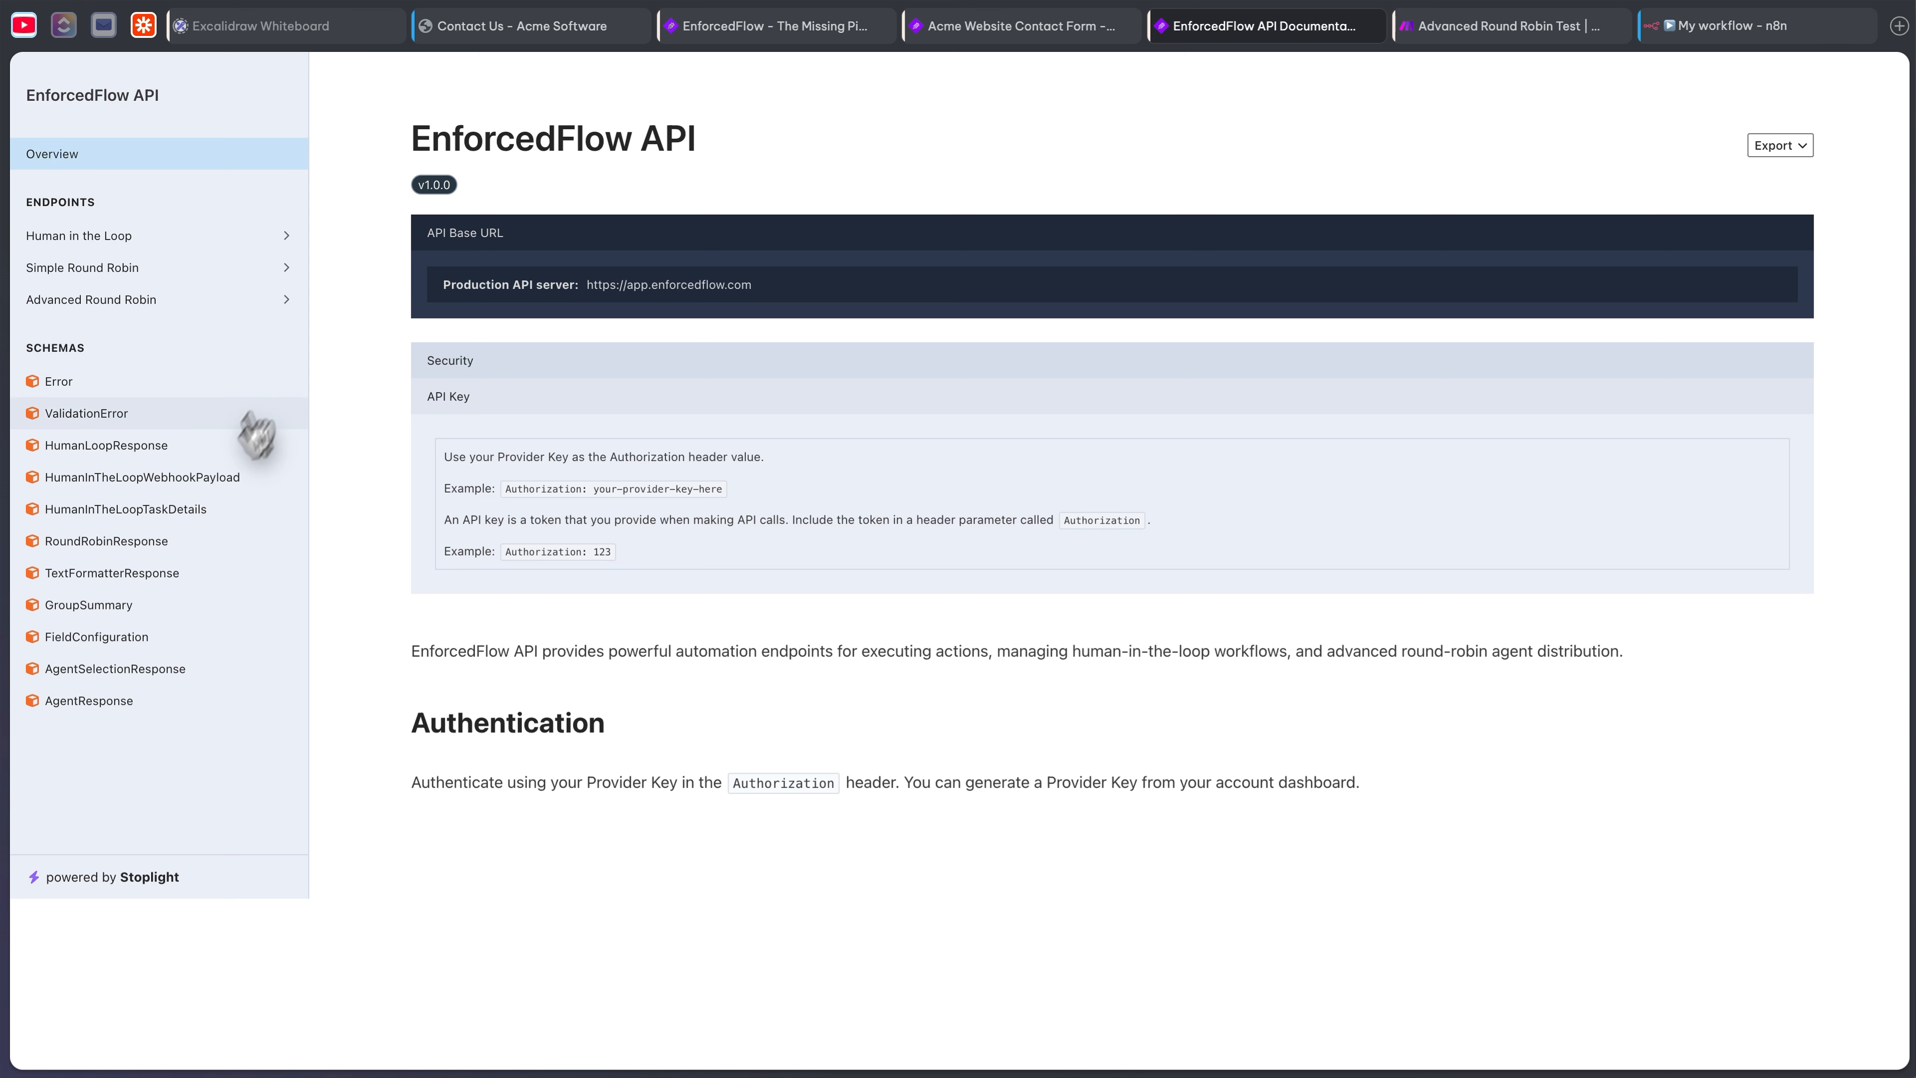
{"action": "left_click", "coordinate": [110, 299]}
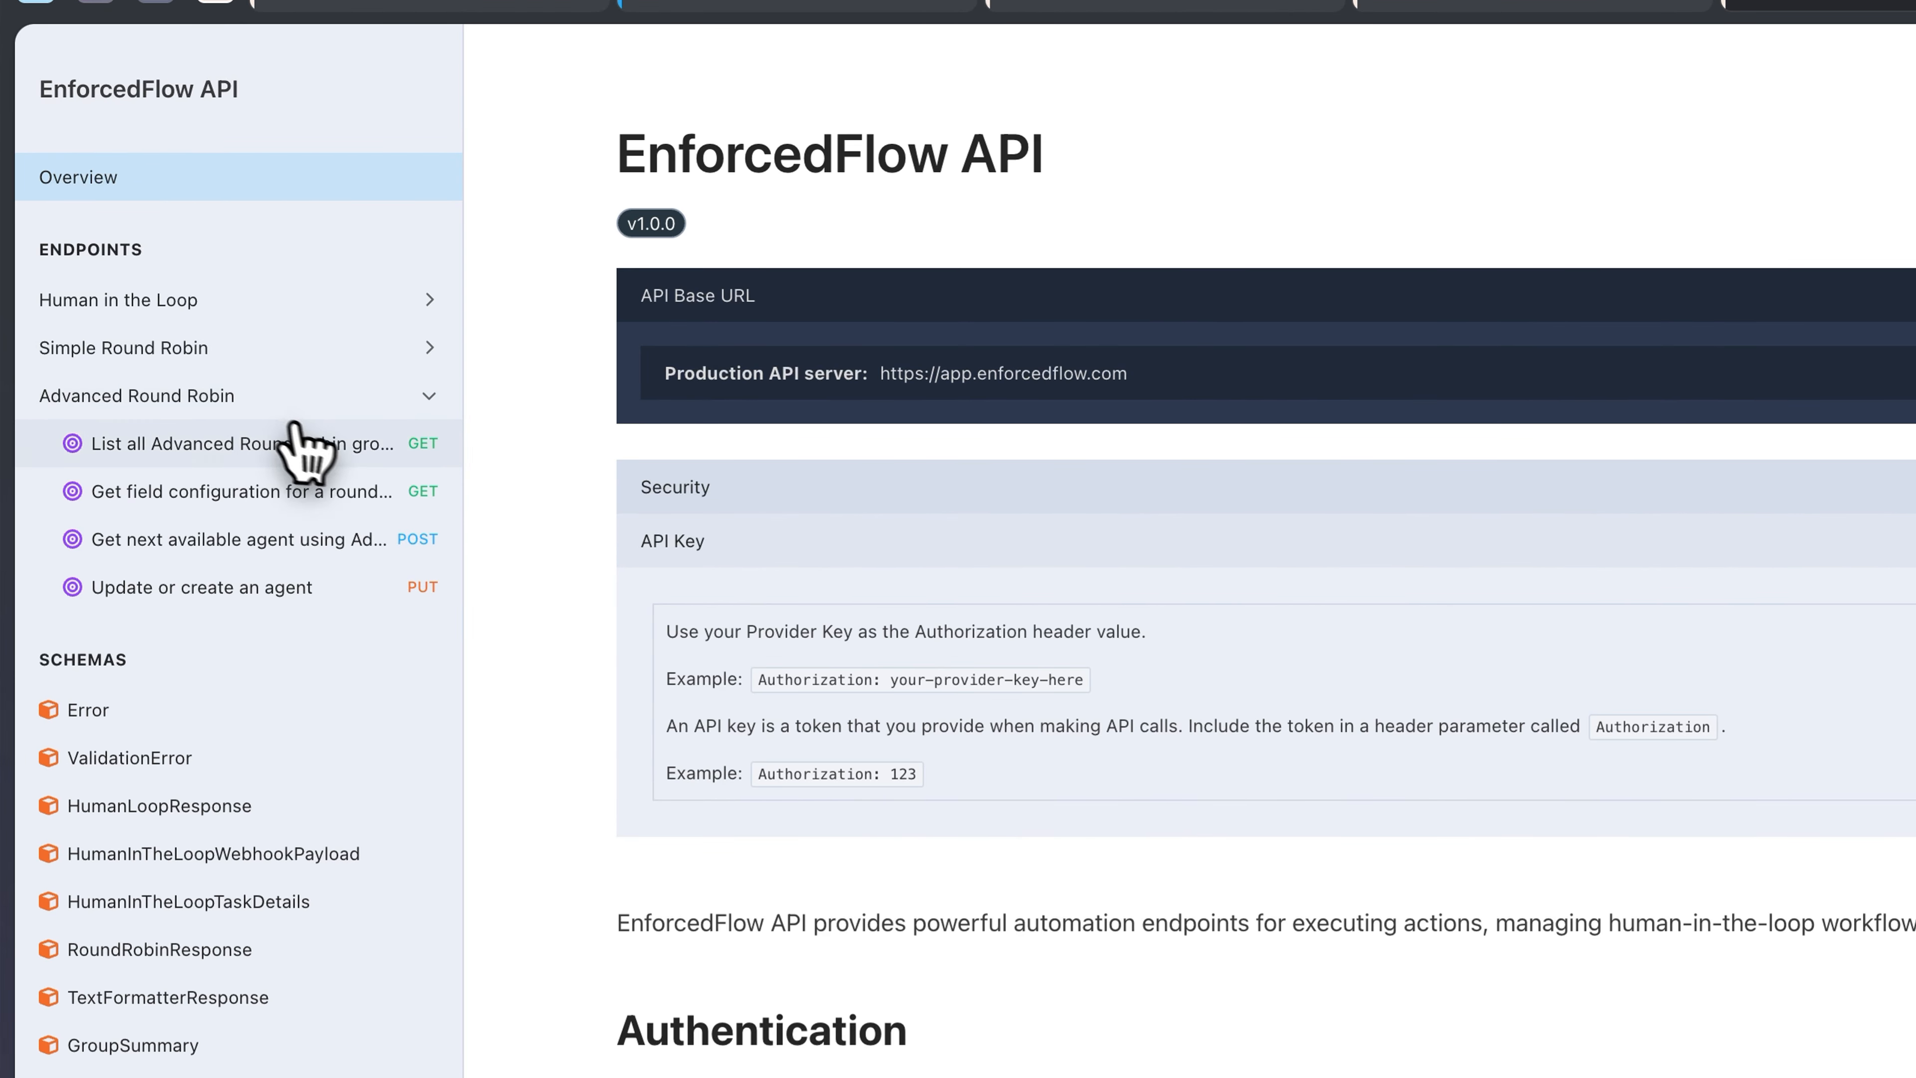
{"action": "left_click", "coordinate": [272, 542]}
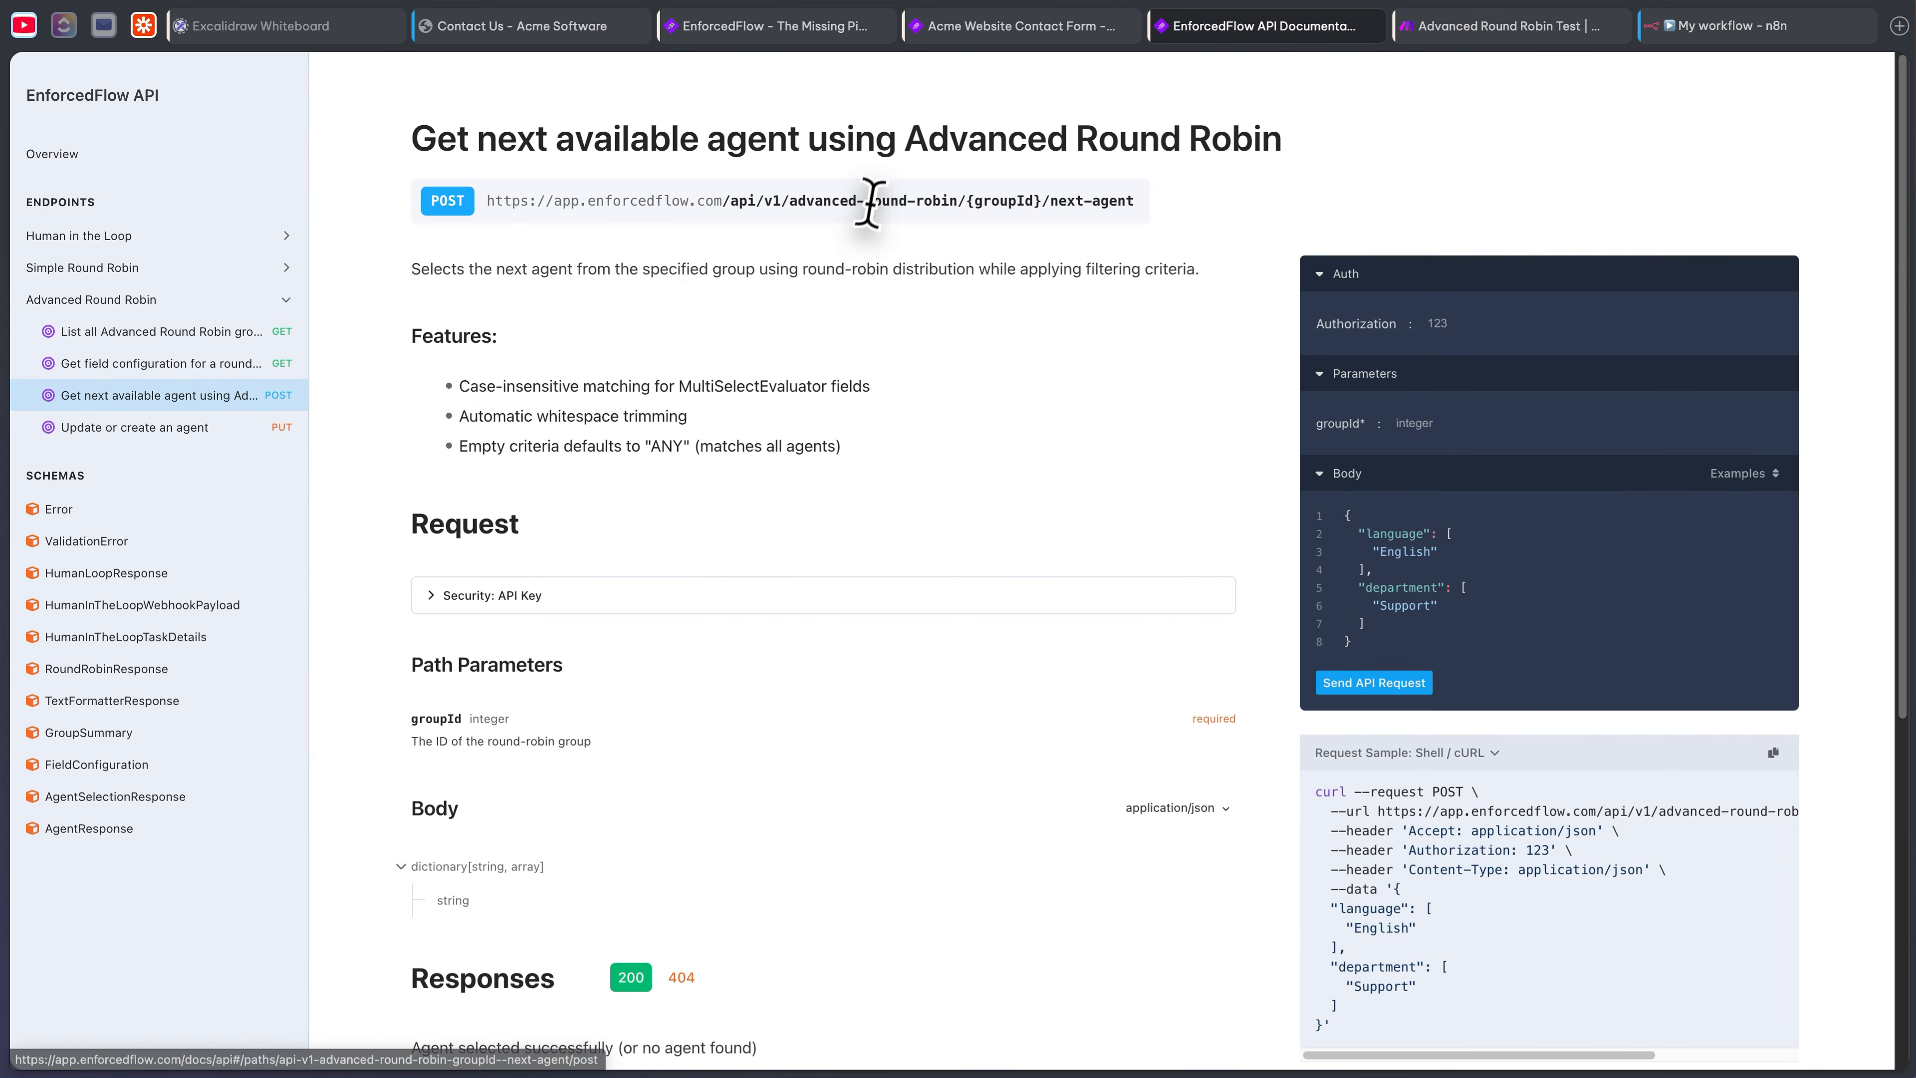
{"action": "triple_click", "coordinate": [870, 202]}
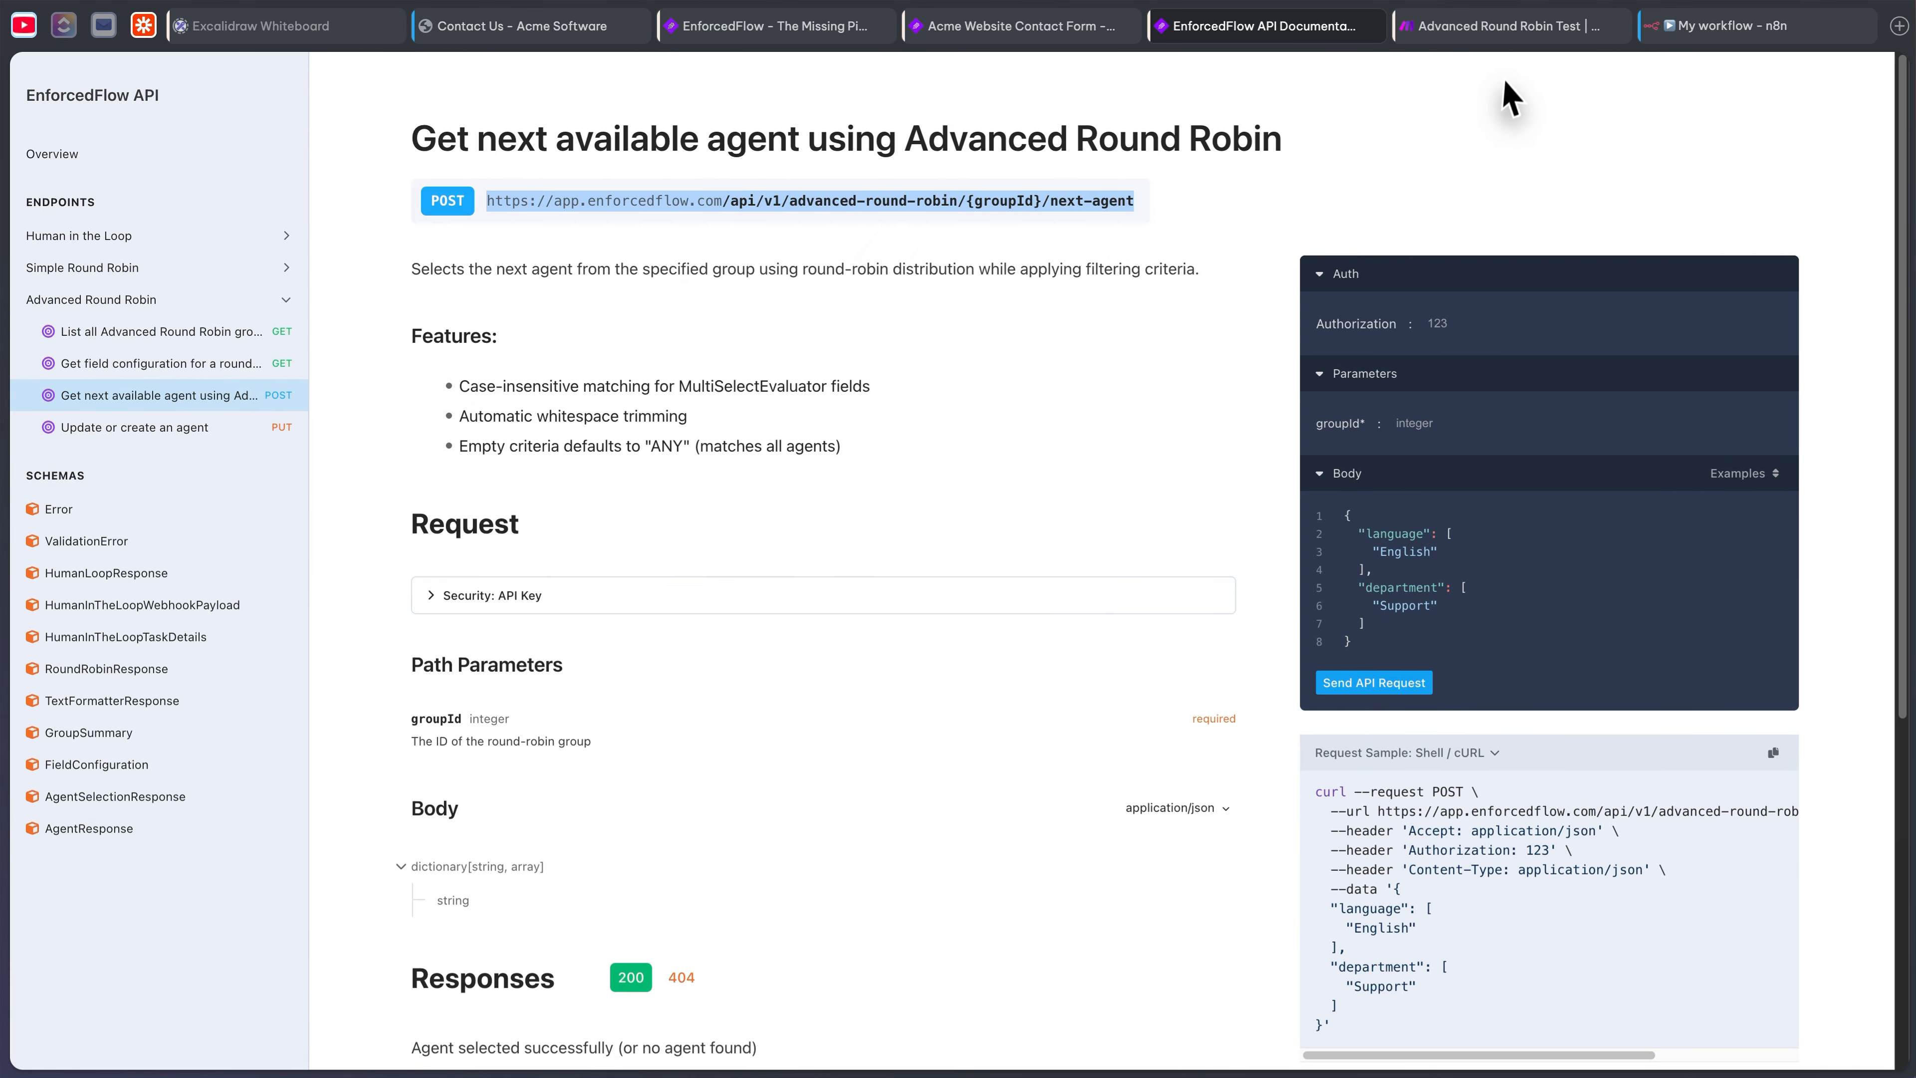
{"action": "left_click", "coordinate": [1748, 28]}
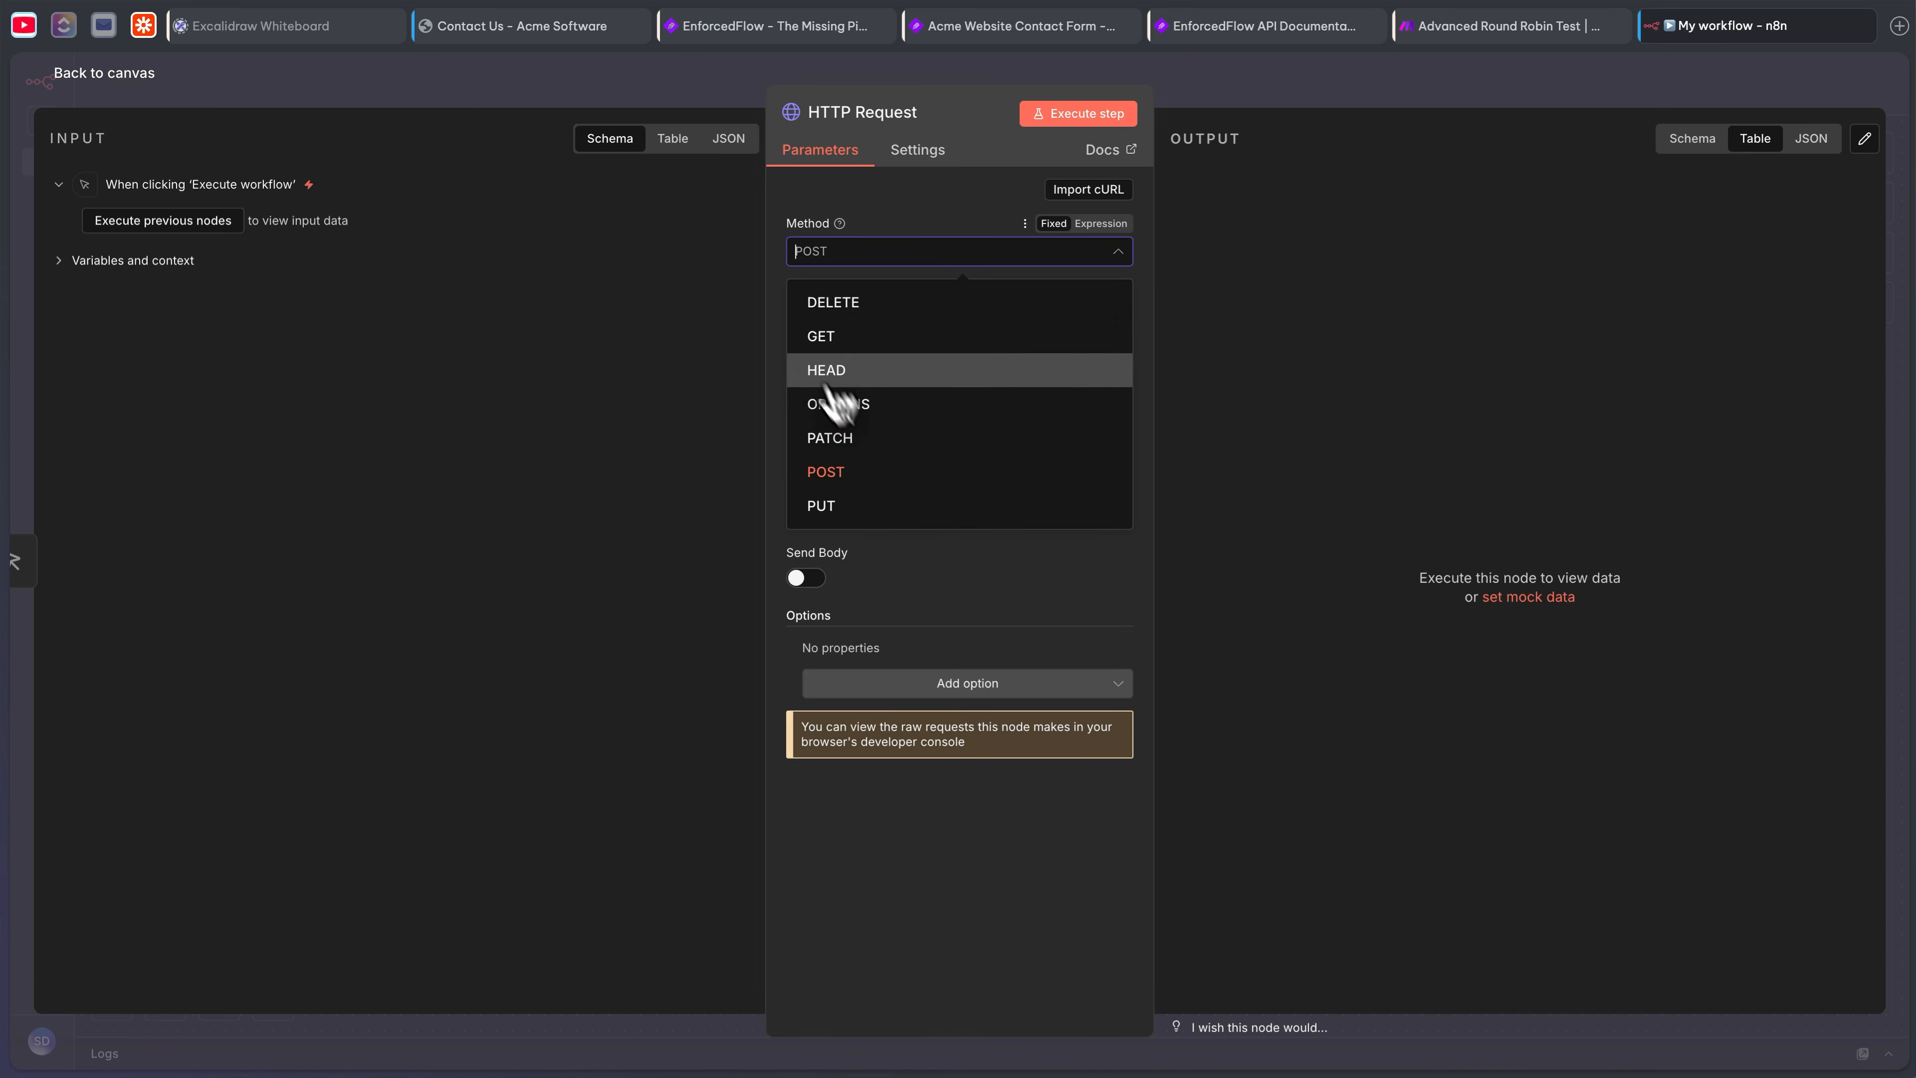
- Paste the EnforcedFlow next-agent endpoint into the POST request's URL field
{"action": "left_click", "coordinate": [855, 248]}
{"action": "left_click", "coordinate": [891, 309]}
{"action": "key", "text": "ctrl+v"}
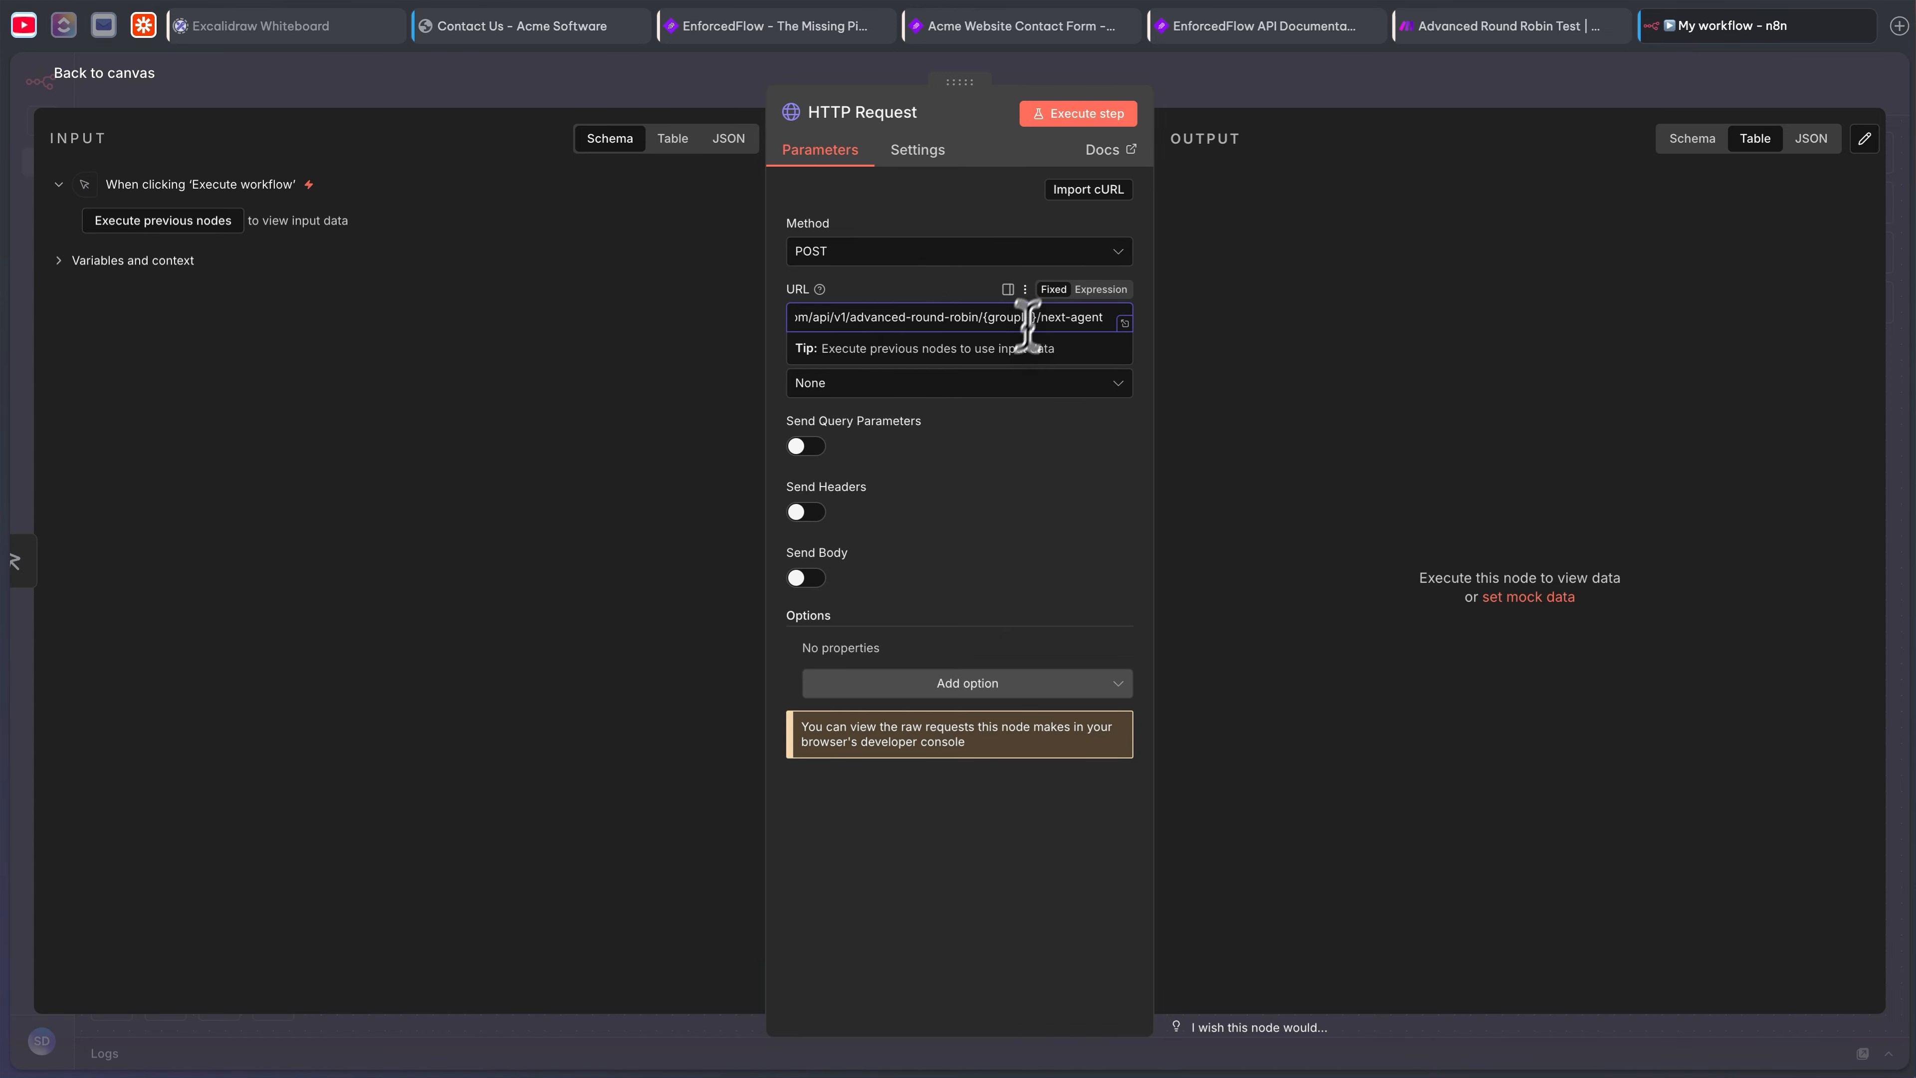
{"action": "left_click", "coordinate": [983, 462]}
{"action": "left_click_drag", "start_coordinate": [1001, 316], "coordinate": [1220, 317]}
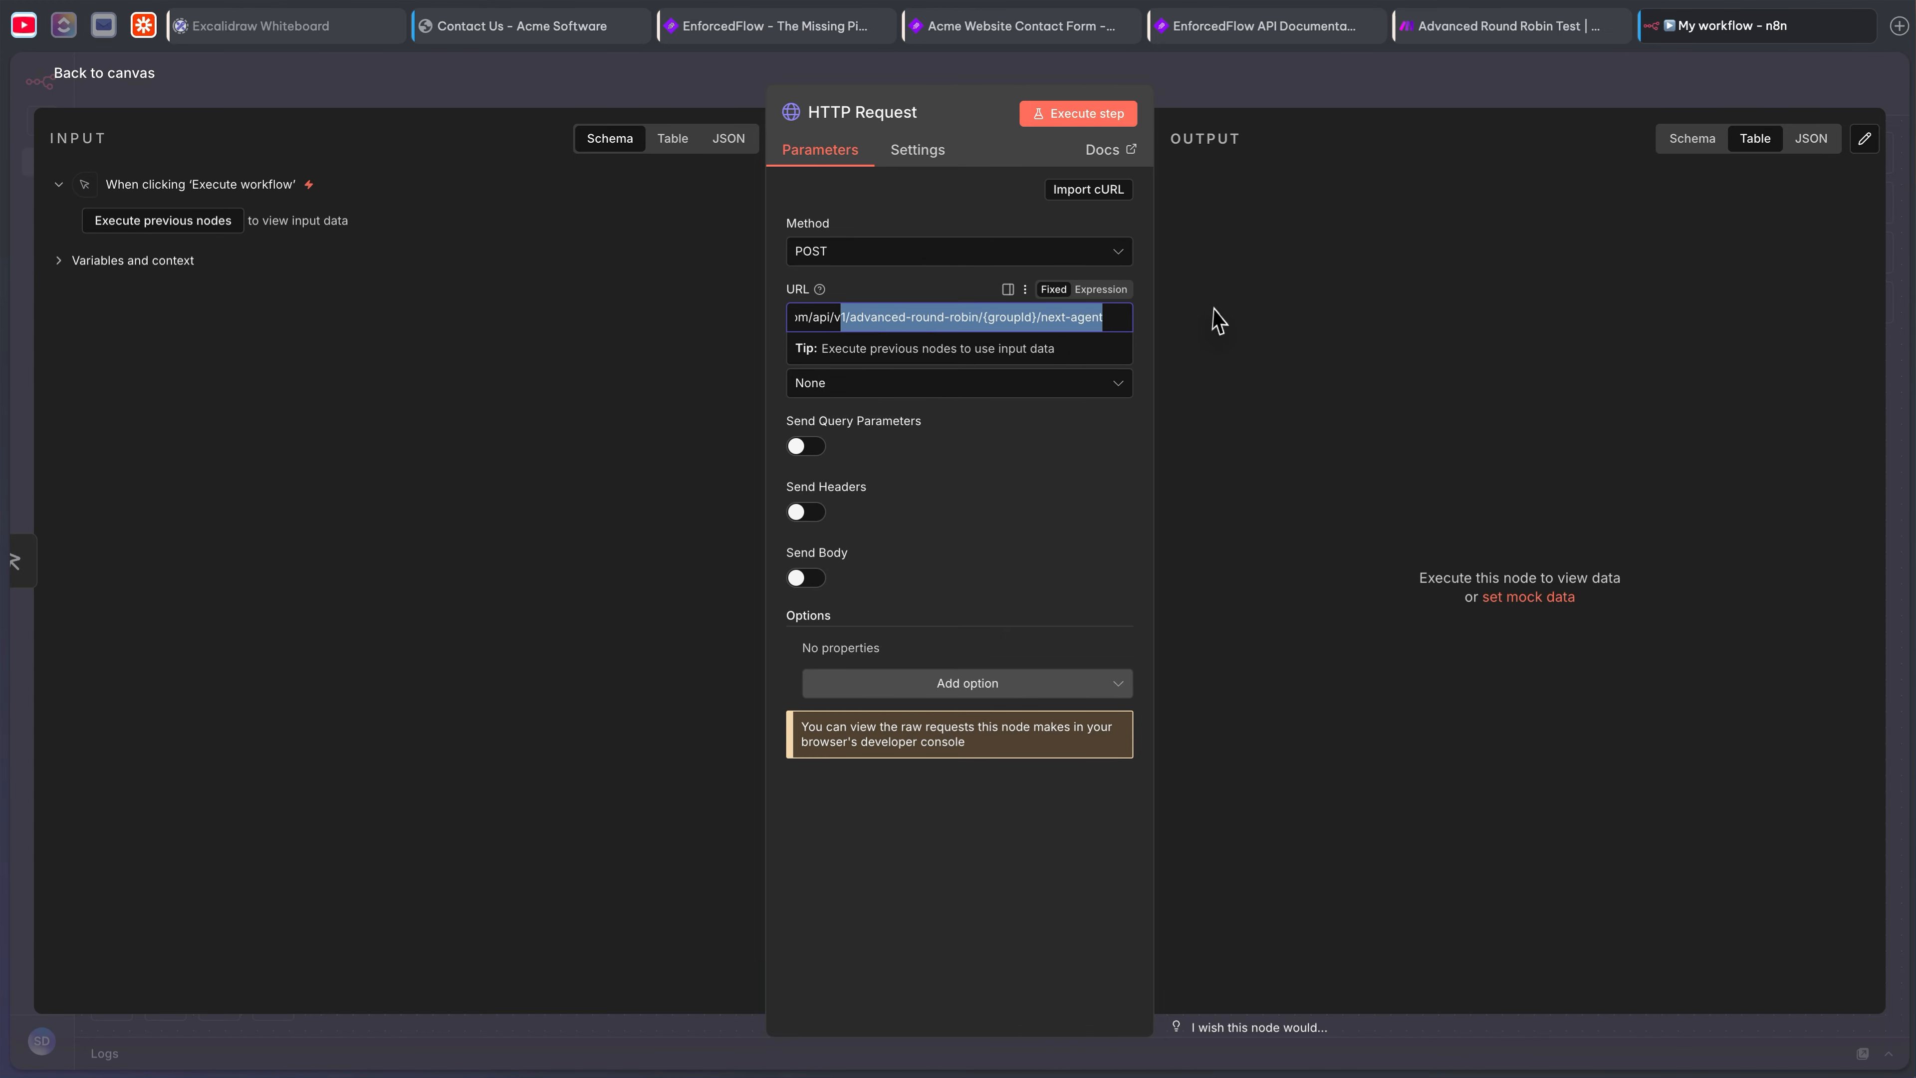
{"action": "left_click", "coordinate": [1006, 316]}
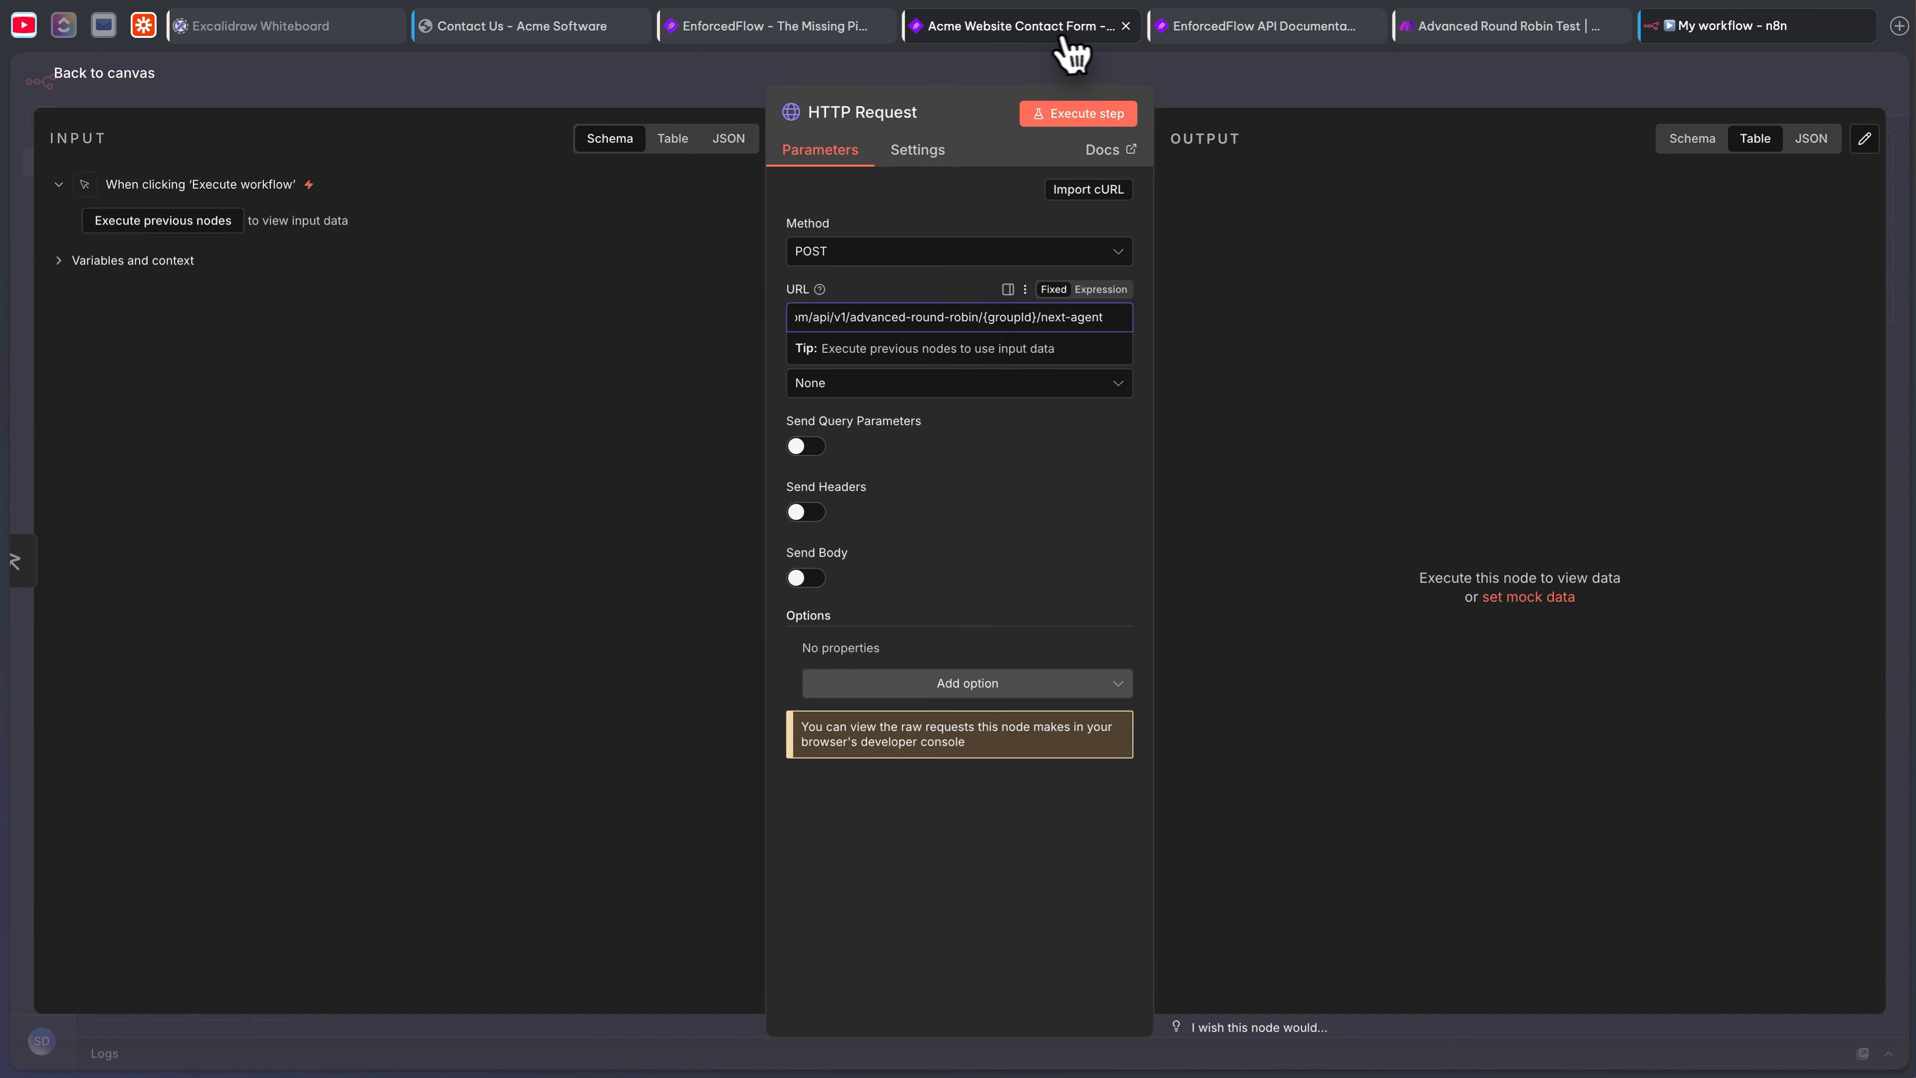
- Look up the Acme Website Contact Form group's ID and select the {groupId} placeholder in the URL
{"action": "left_click", "coordinate": [1045, 29]}
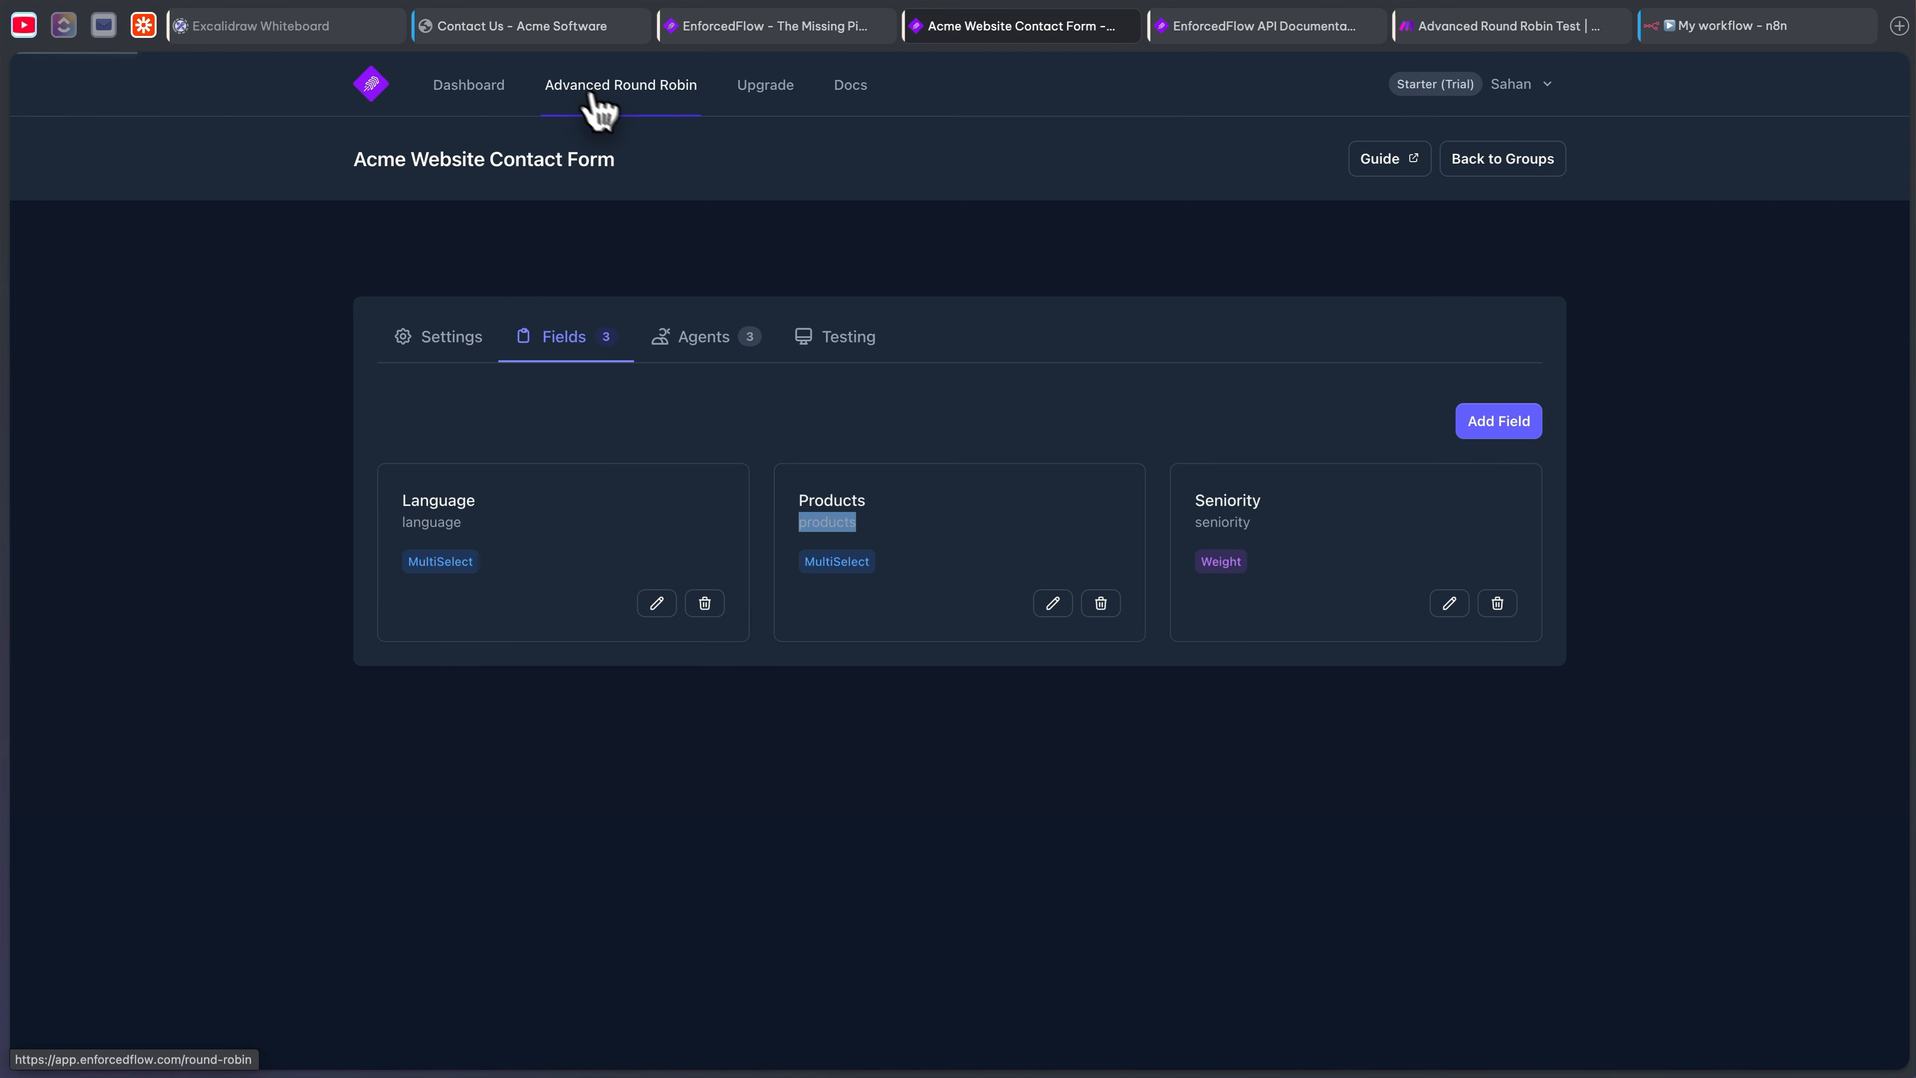
{"action": "left_click", "coordinate": [668, 85]}
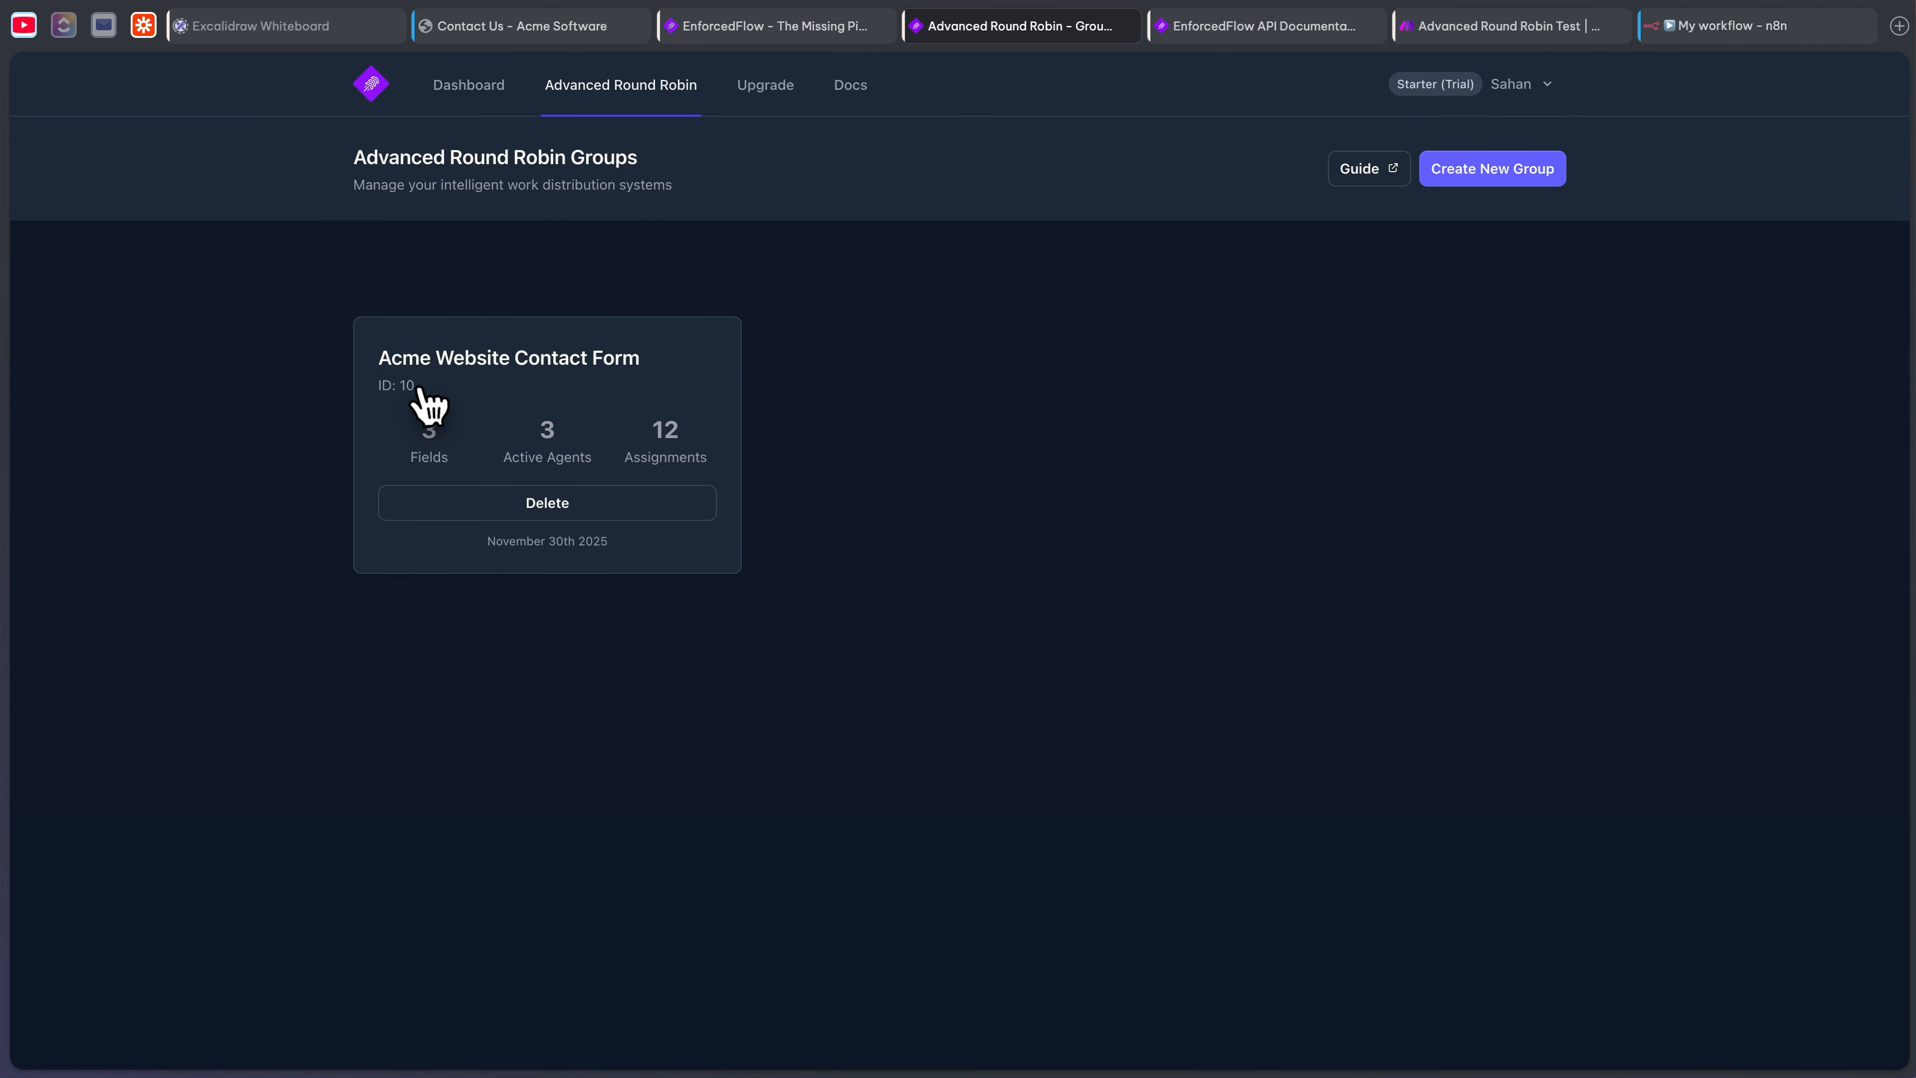
{"action": "left_click", "coordinate": [483, 389]}
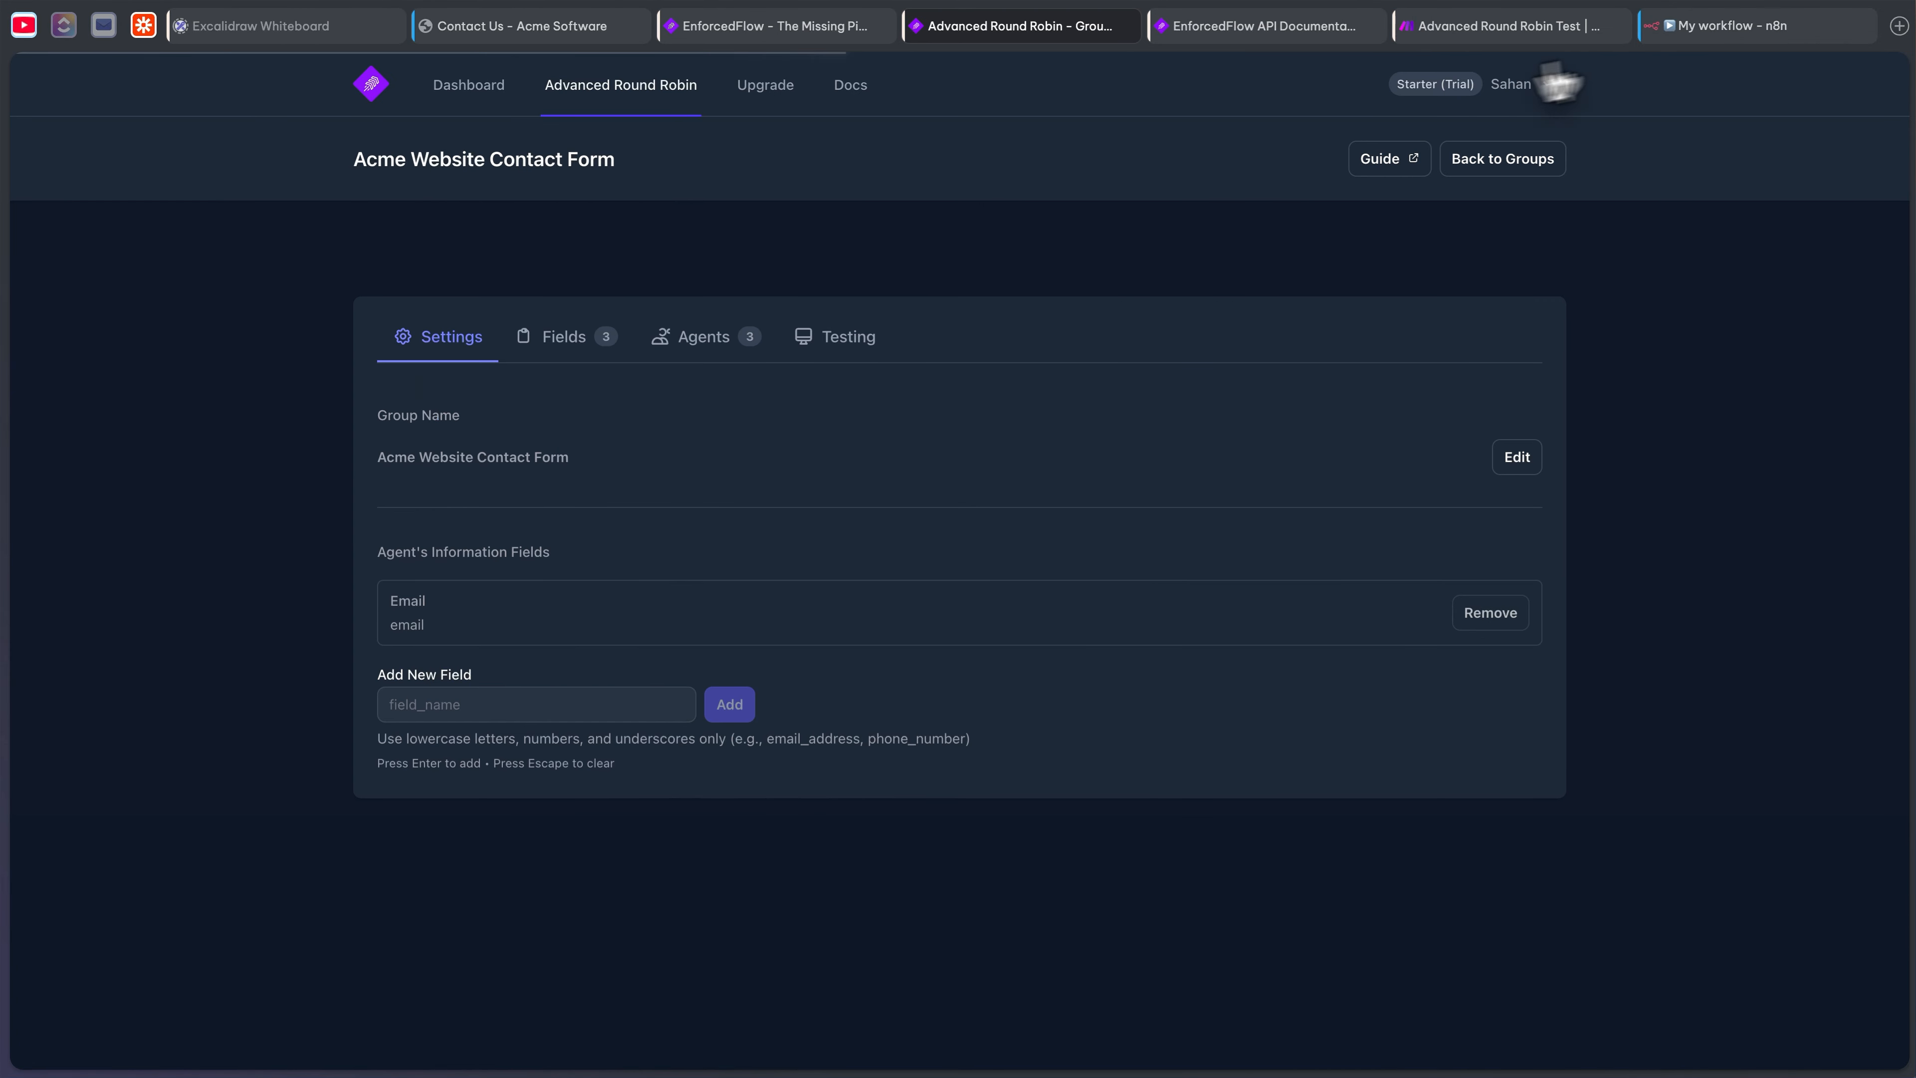
{"action": "left_click", "coordinate": [1679, 26]}
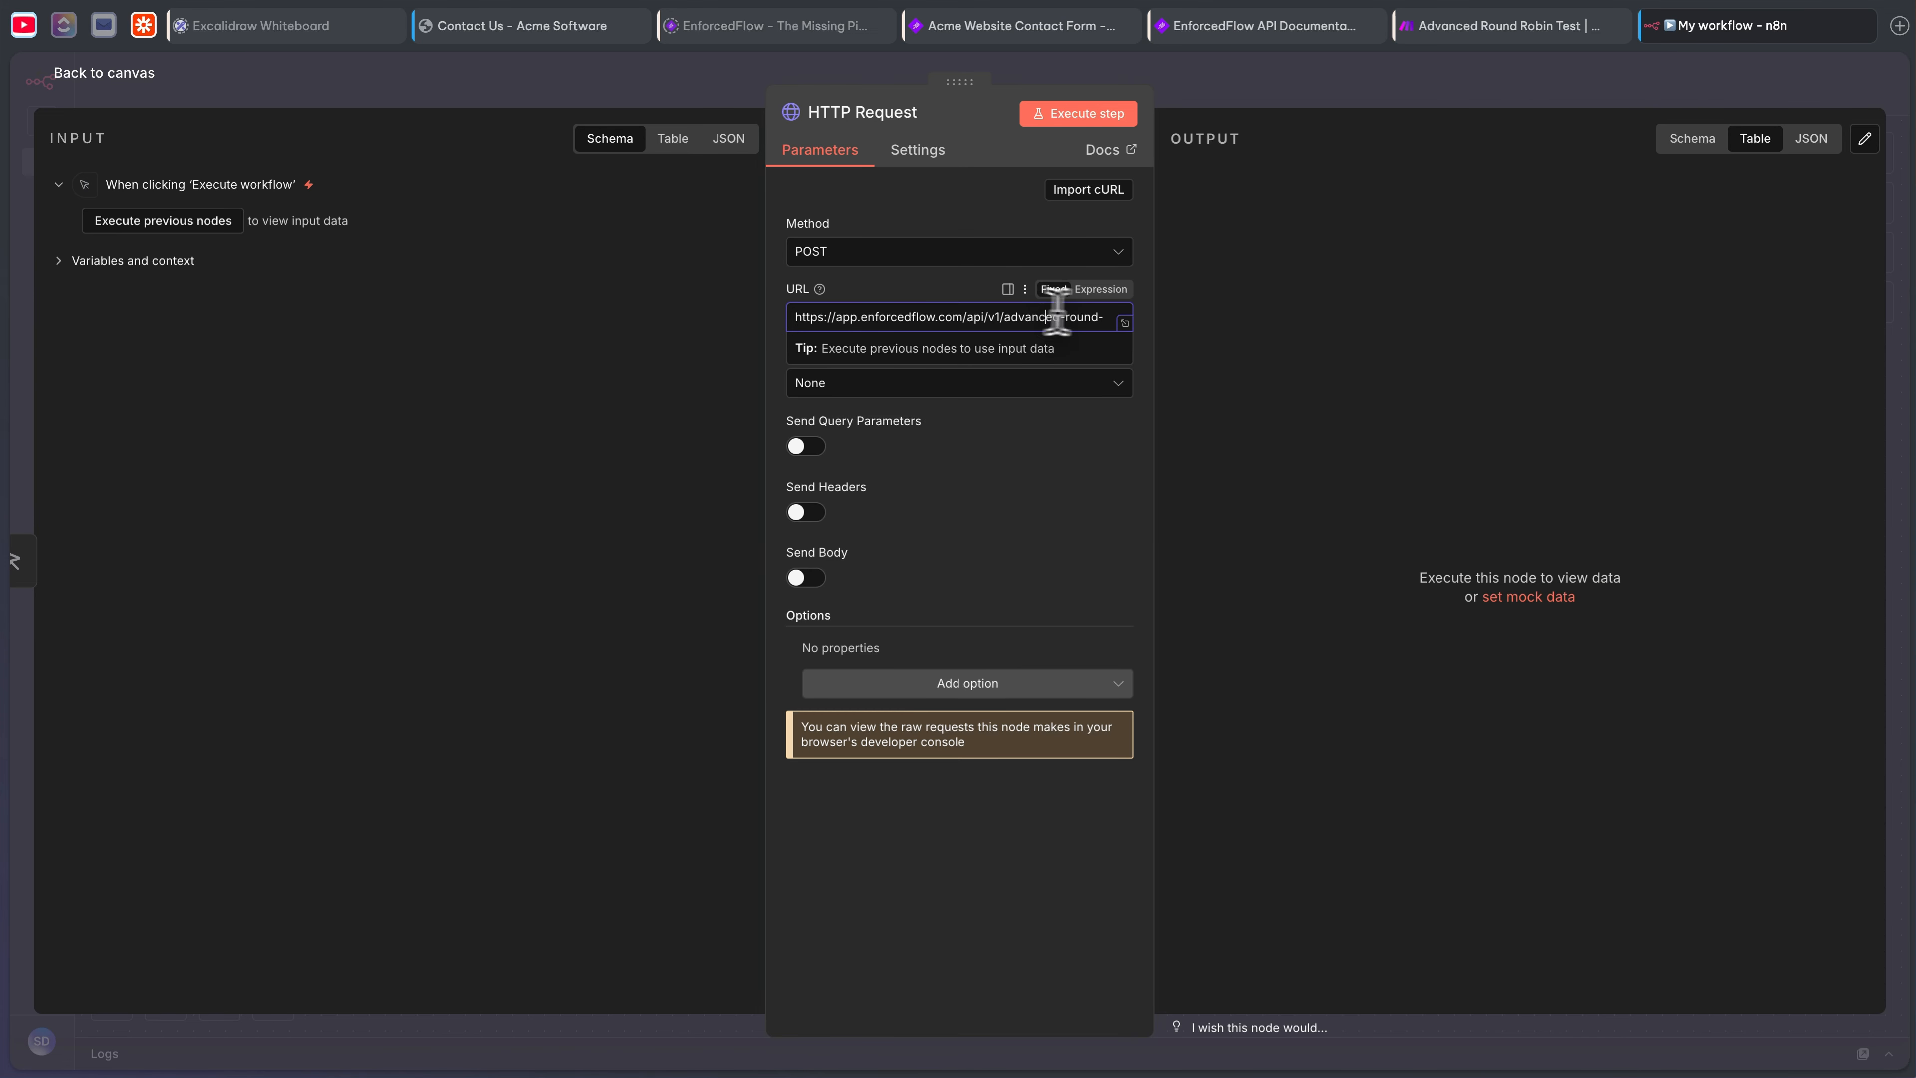
{"action": "left_click_drag", "start_coordinate": [1049, 318], "coordinate": [1174, 318]}
{"action": "left_click", "coordinate": [1019, 320]}
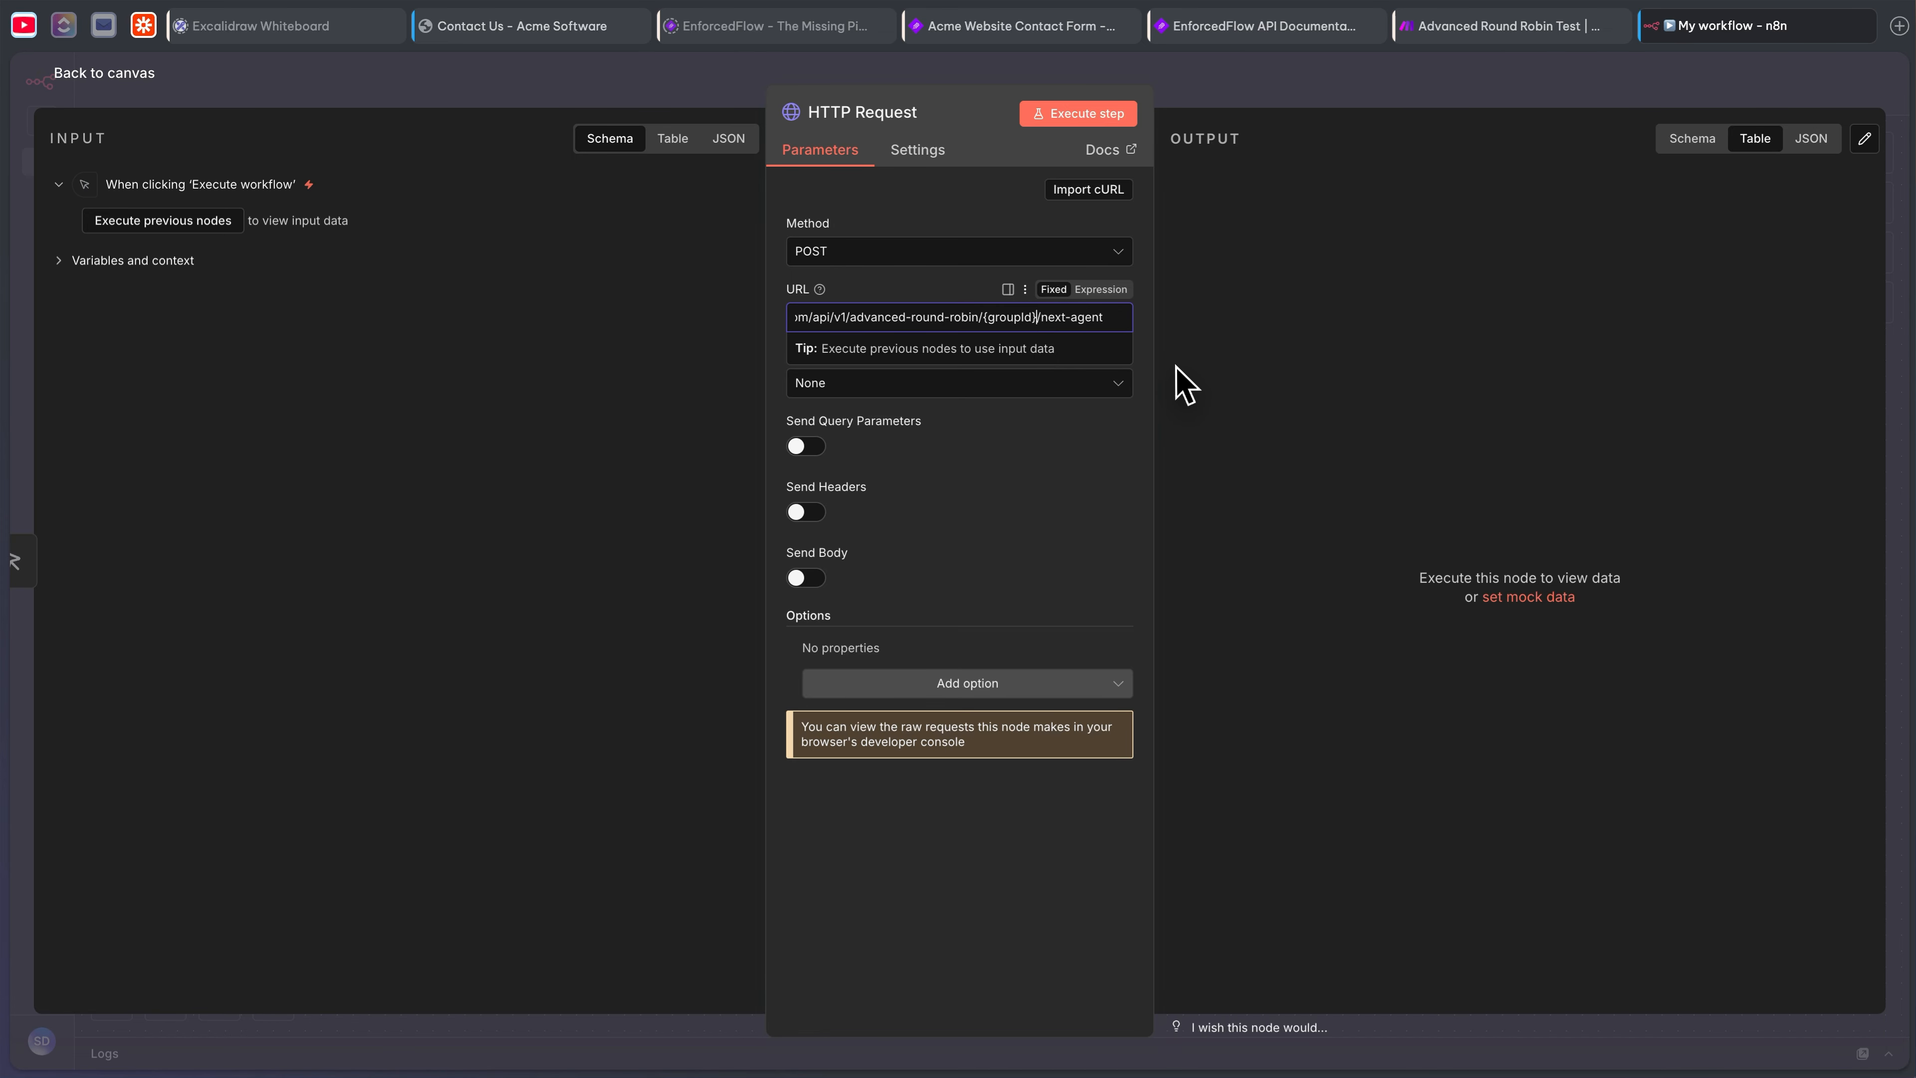
- Replace the placeholder with group ID 10 and set authentication to Generic Credential Type, Bearer Auth
{"action": "type", "text": "10"}
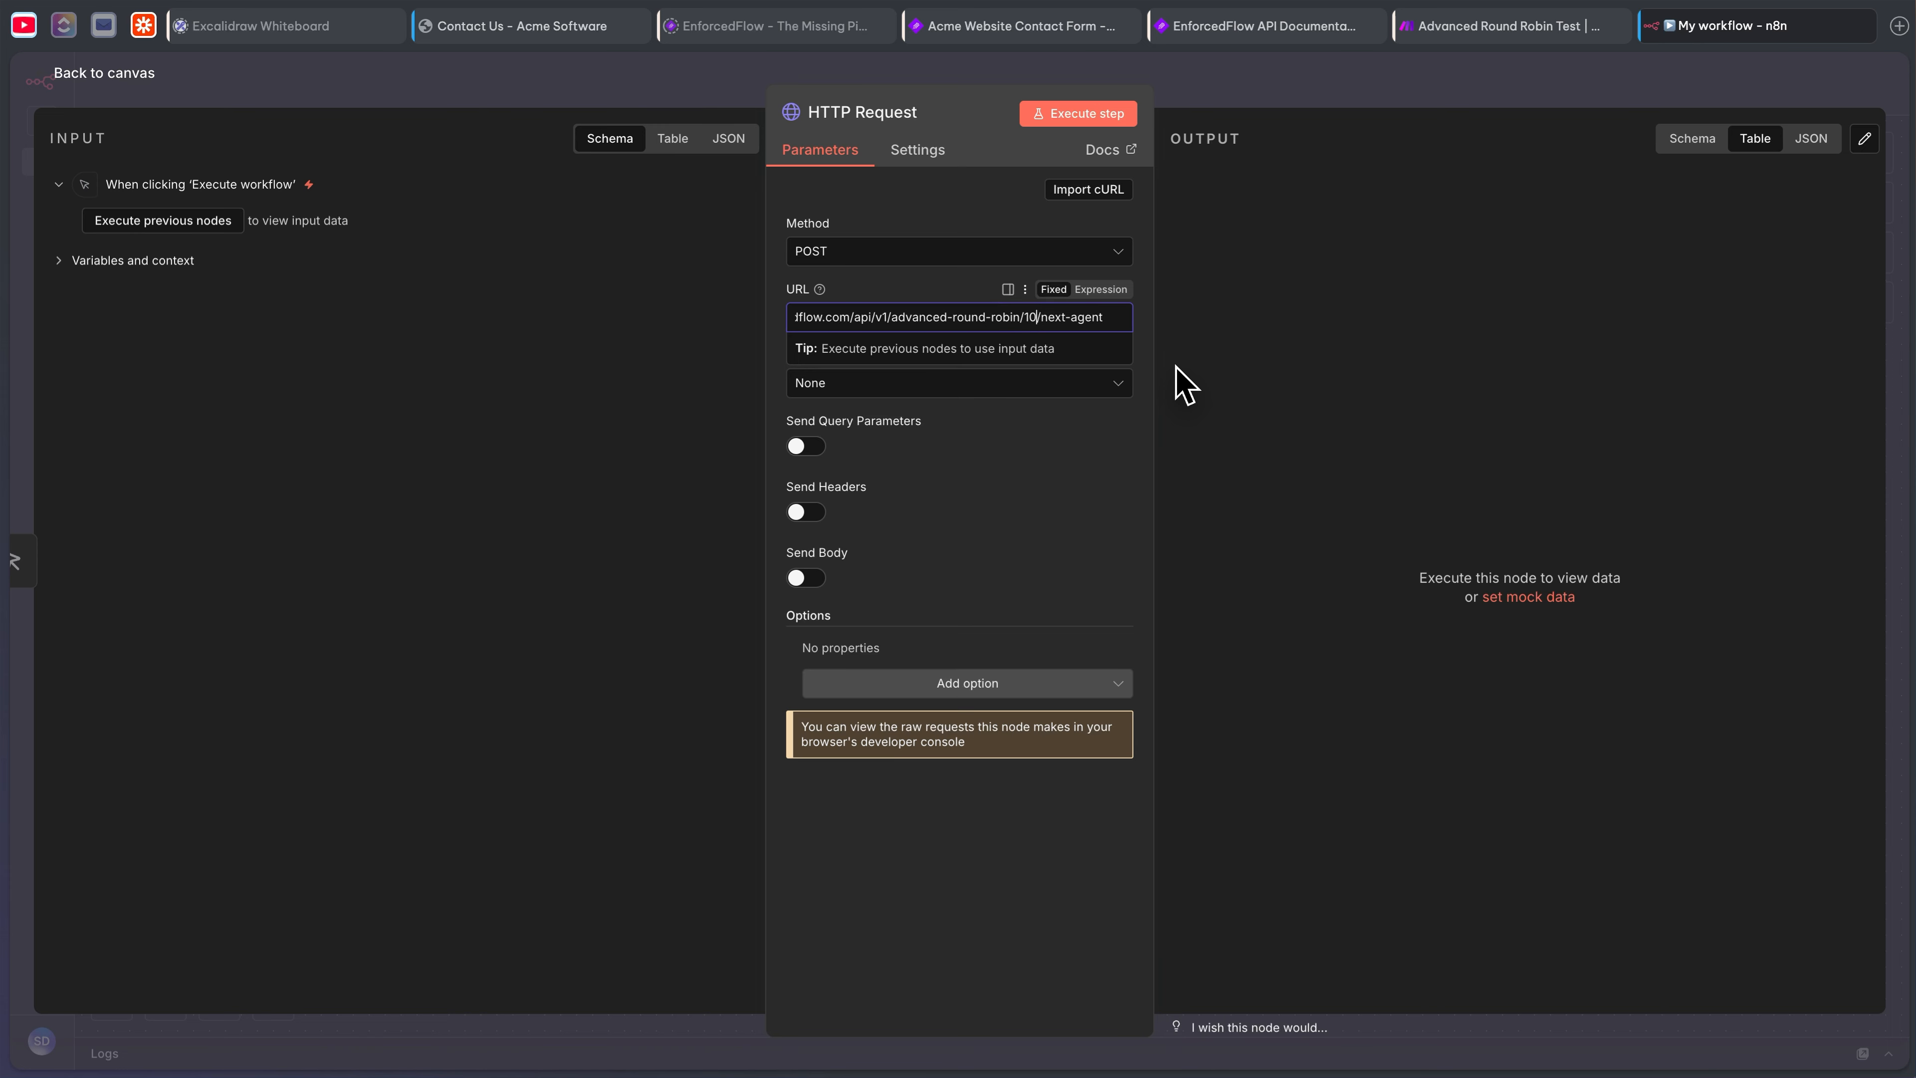
{"action": "left_click", "coordinate": [1044, 479]}
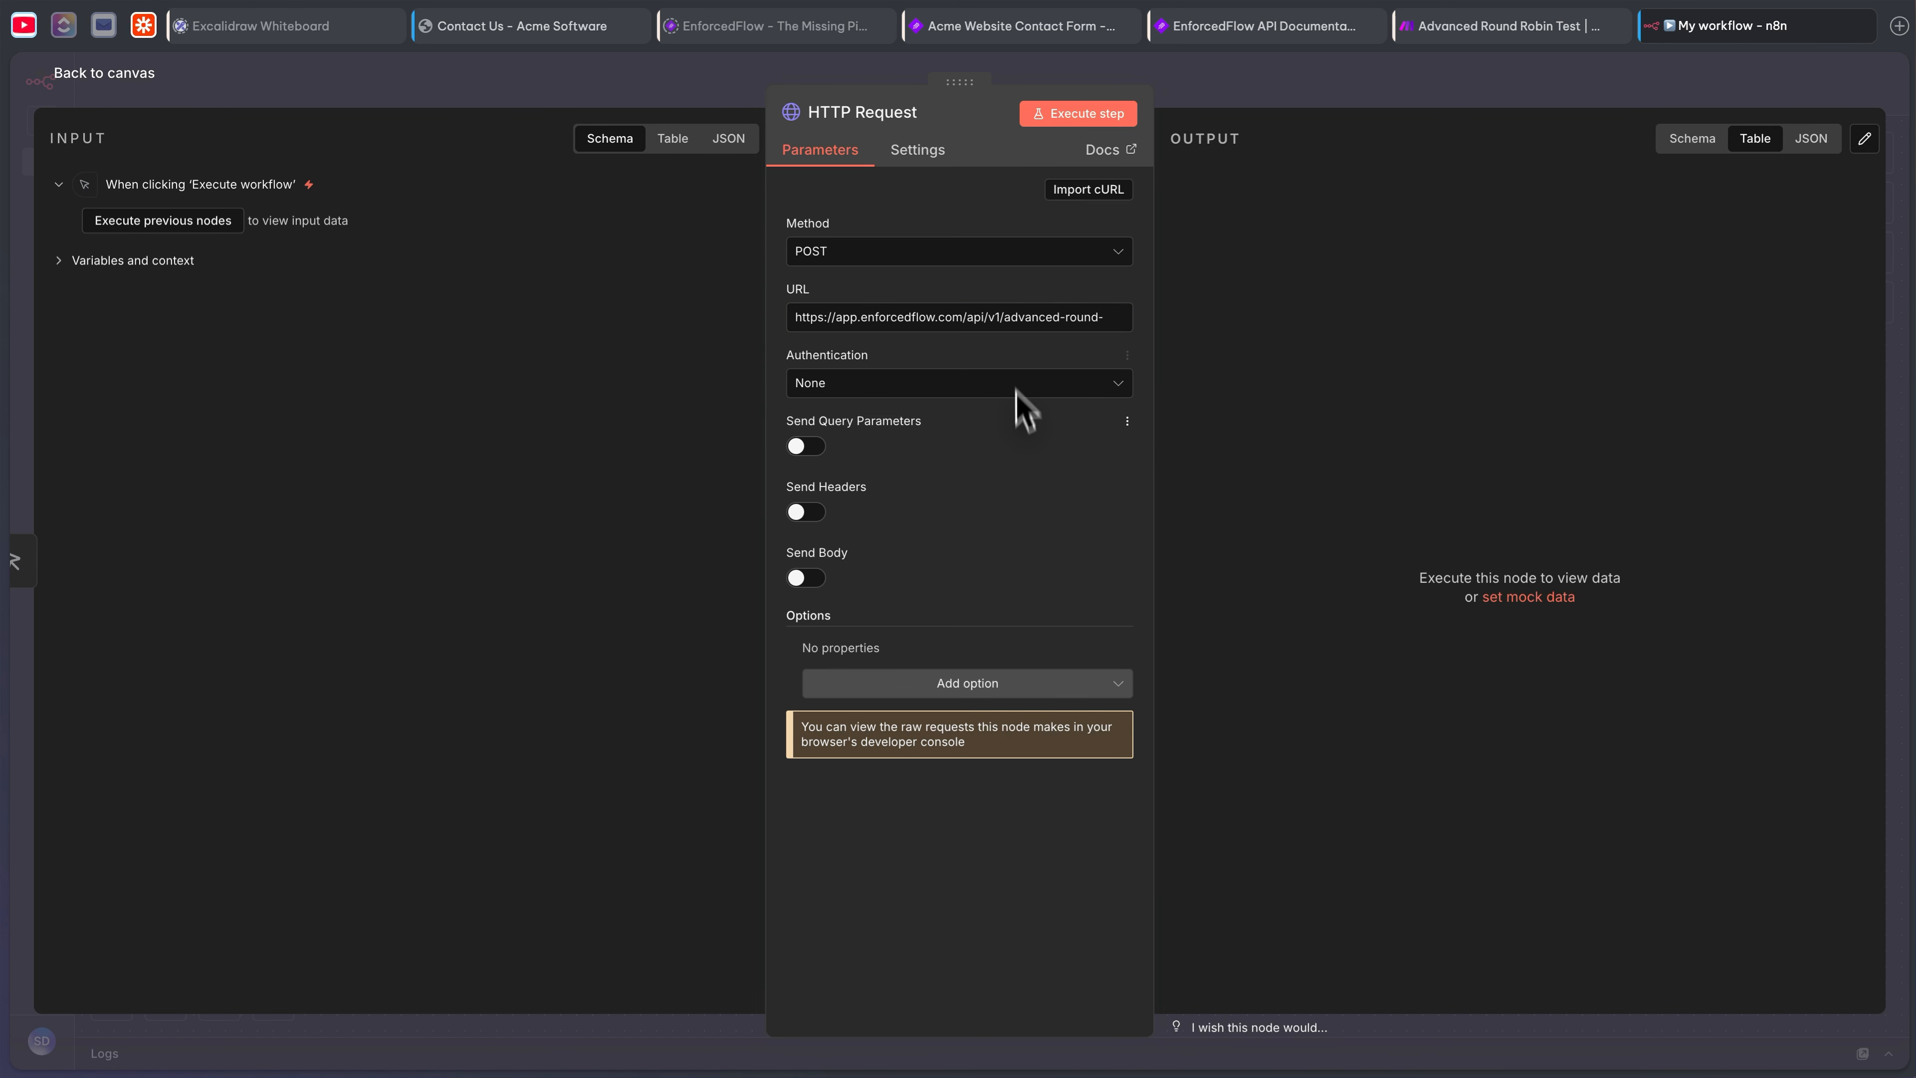
{"action": "left_click", "coordinate": [884, 387]}
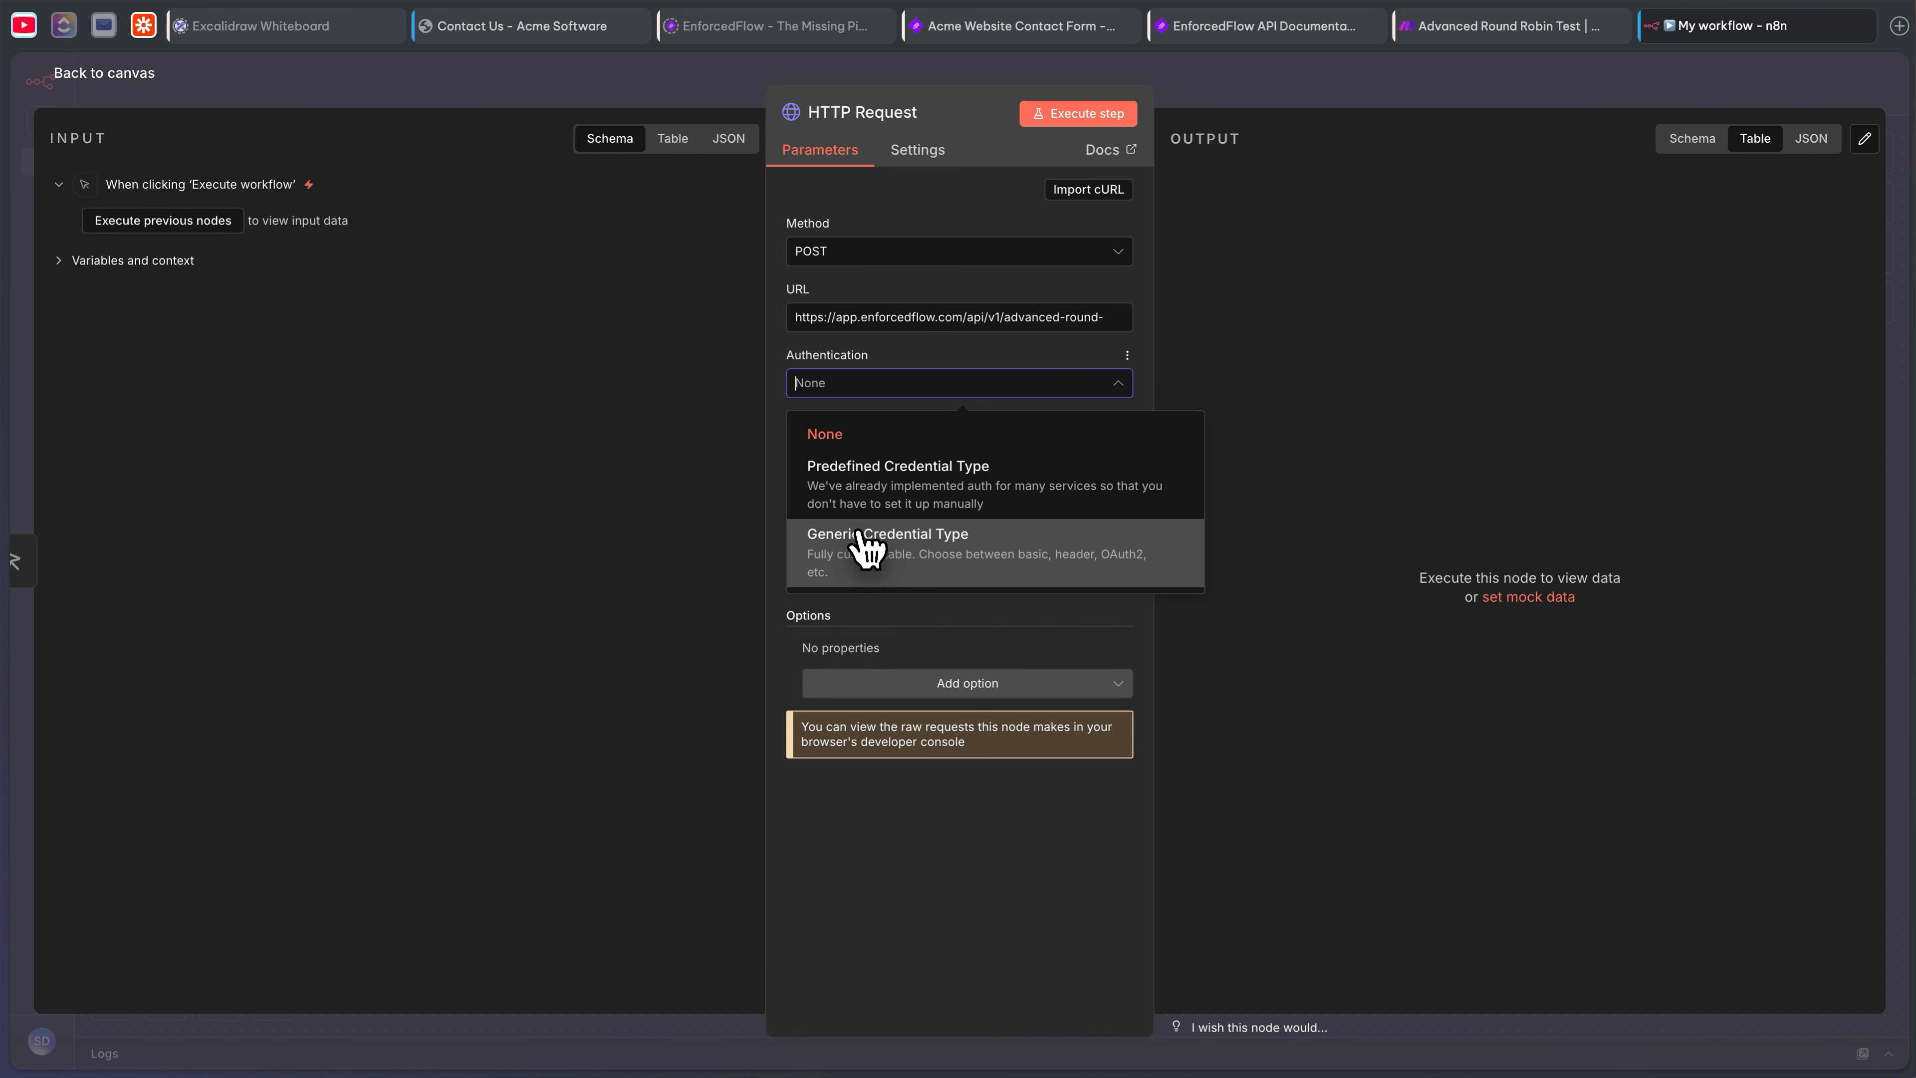
{"action": "left_click", "coordinate": [924, 557]}
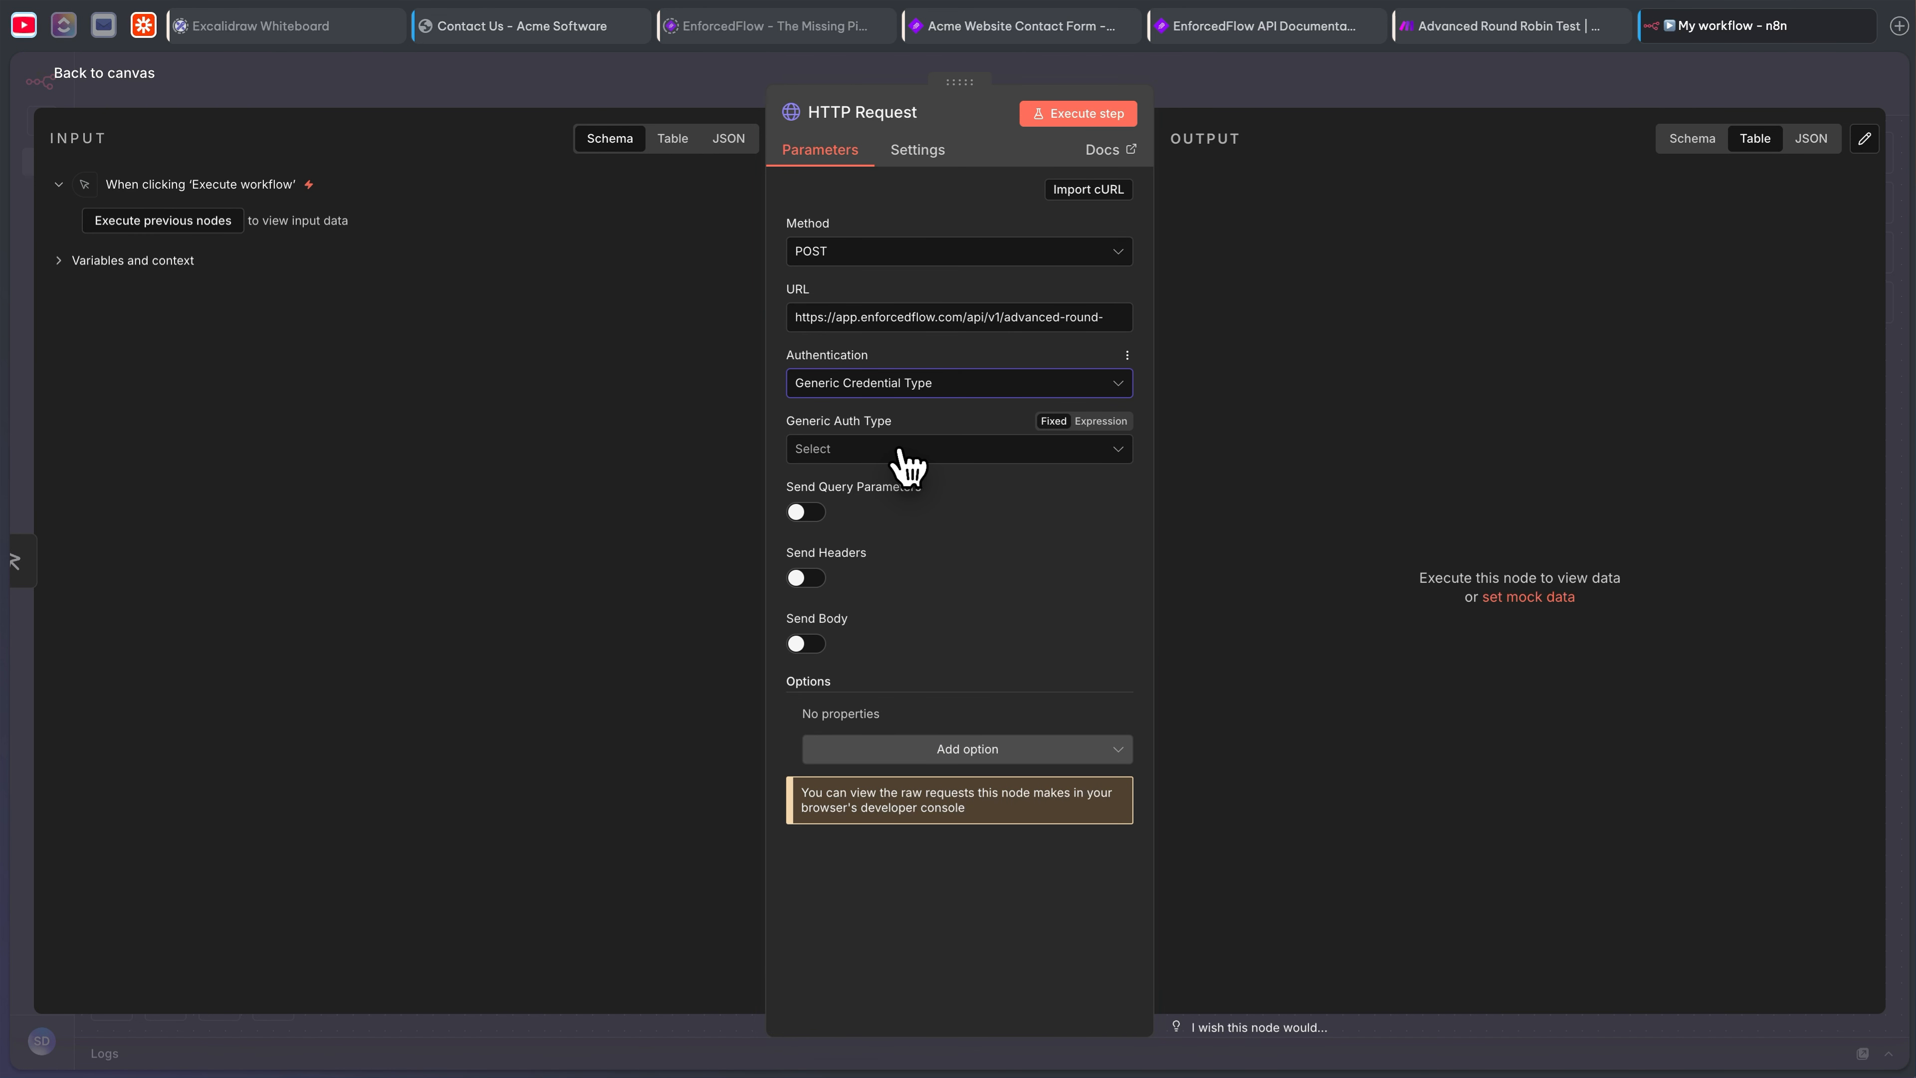
{"action": "left_click", "coordinate": [905, 453]}
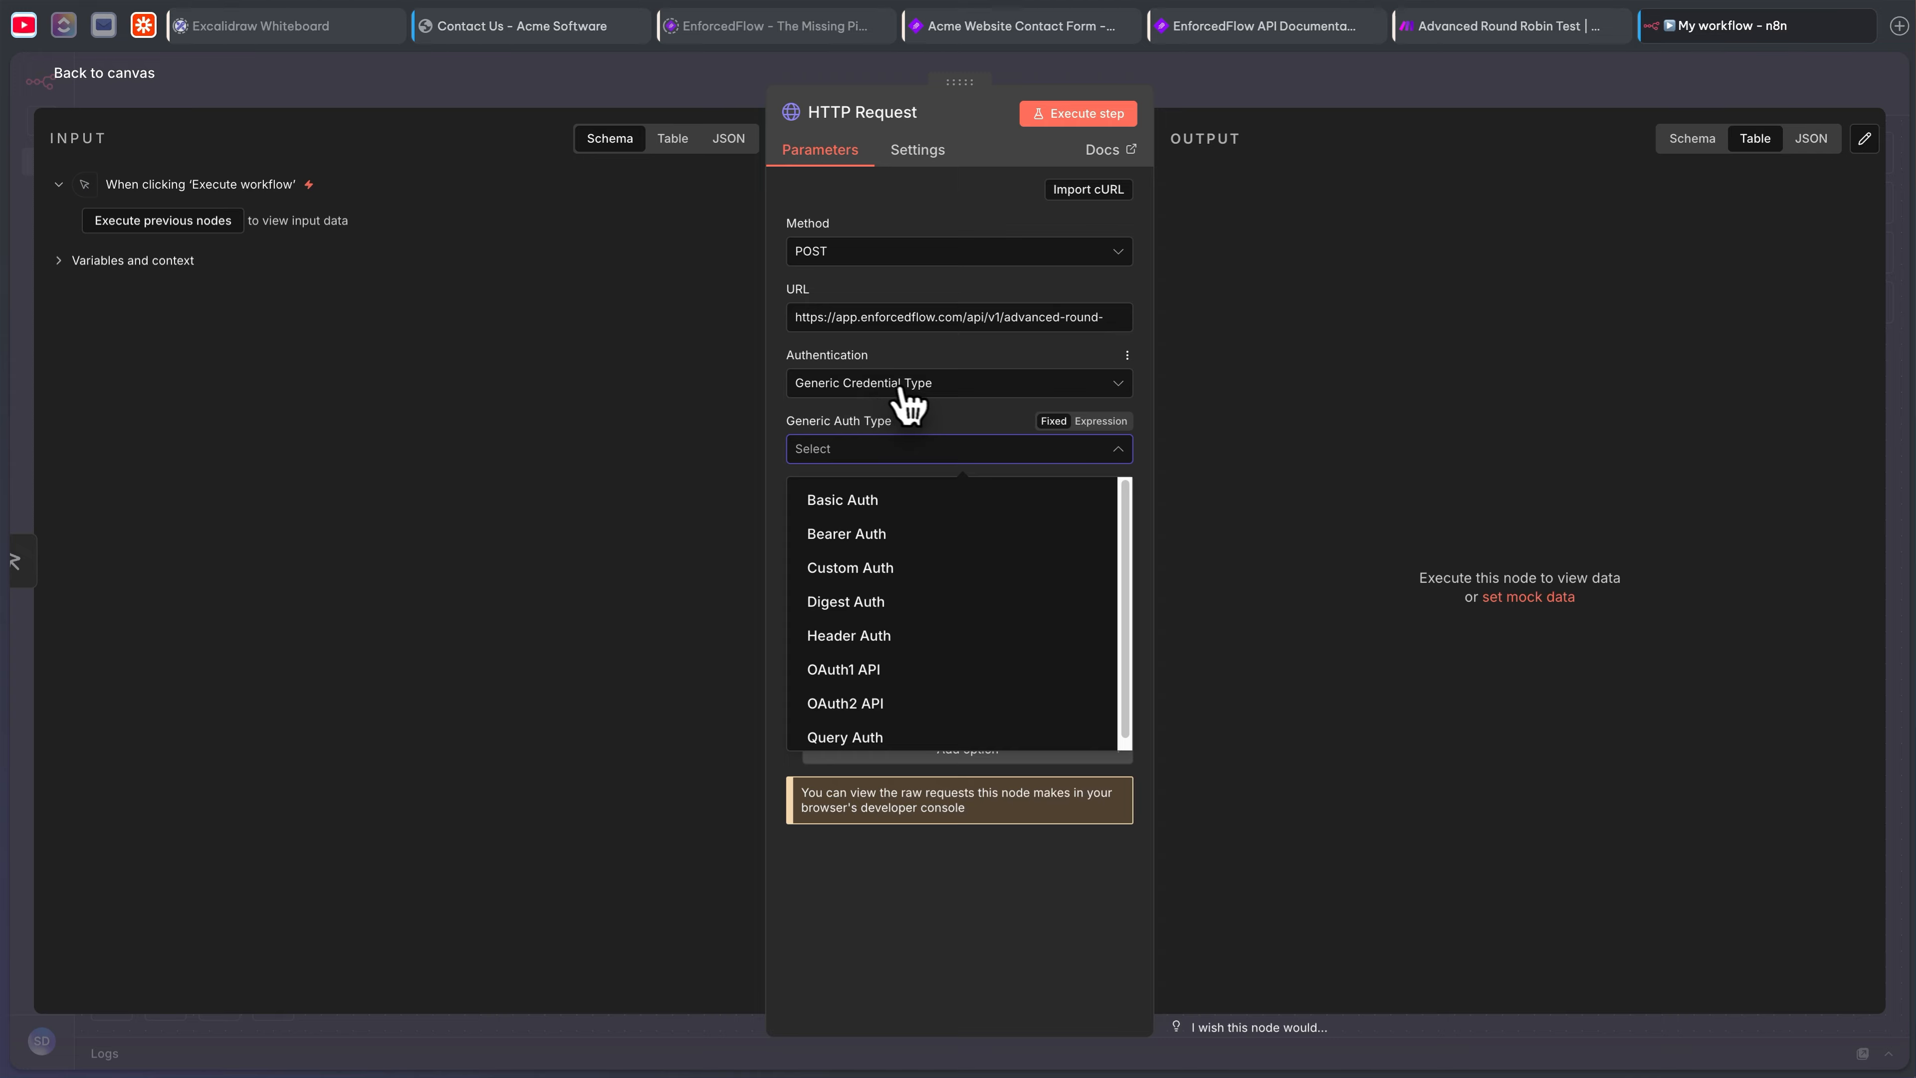
{"action": "left_click", "coordinate": [891, 538]}
- Create a new Bearer credential using the EnforcedFlow key copied from key management, and save it
{"action": "left_click", "coordinate": [873, 521]}
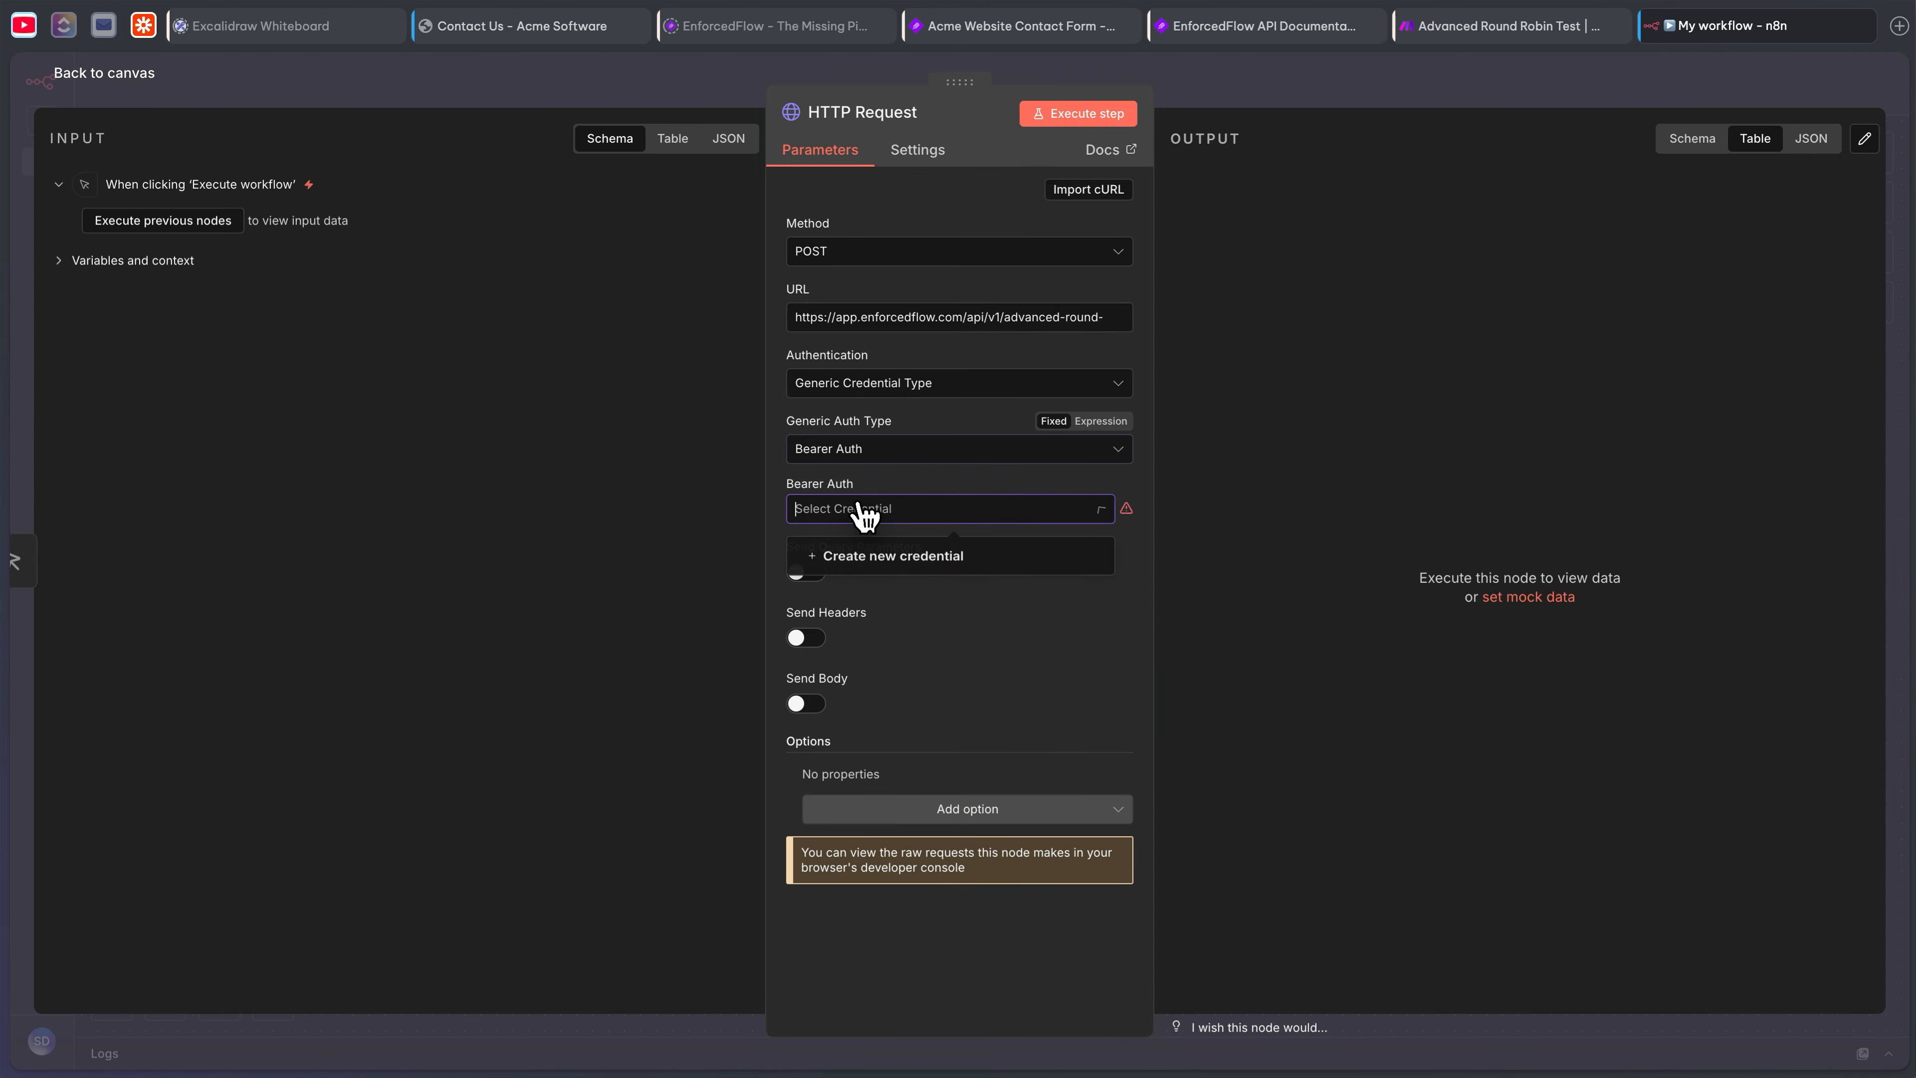
{"action": "left_click", "coordinate": [871, 565]}
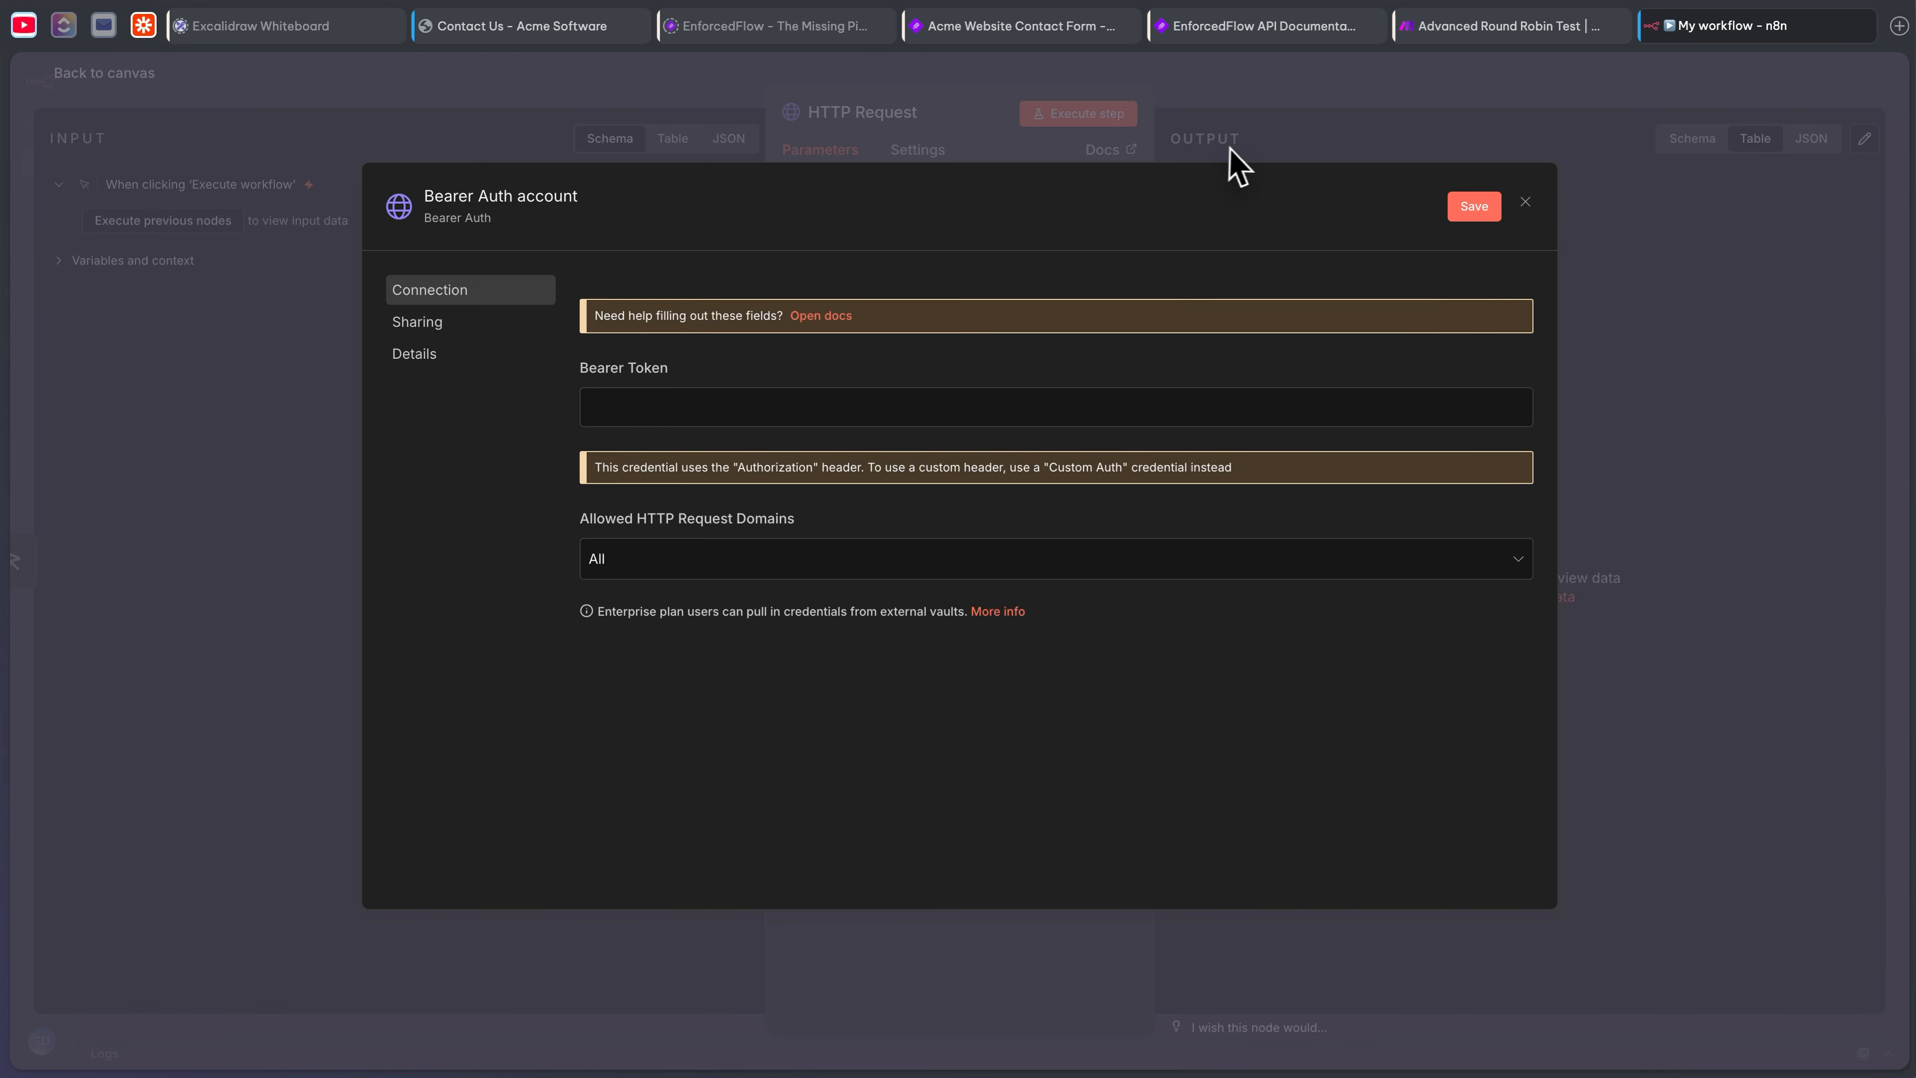
{"action": "left_click", "coordinate": [1039, 29]}
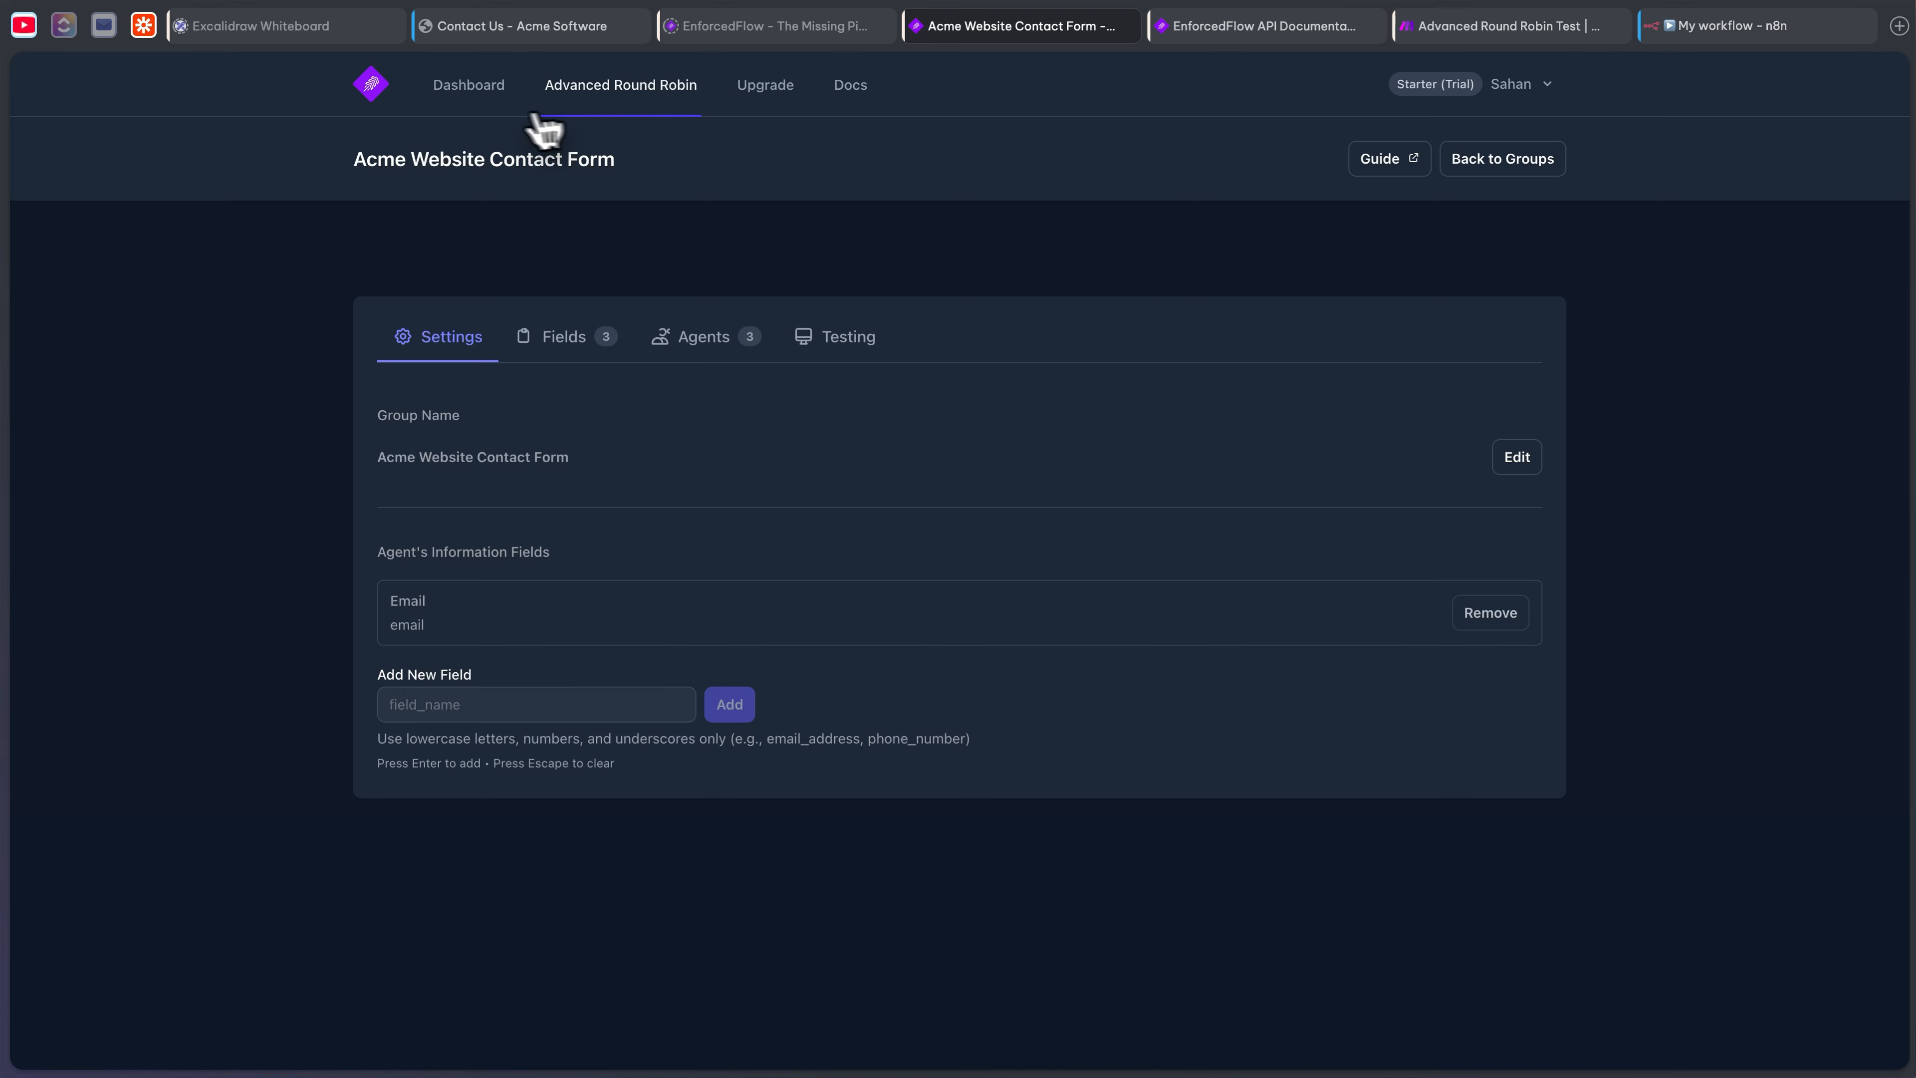
{"action": "left_click", "coordinate": [483, 89]}
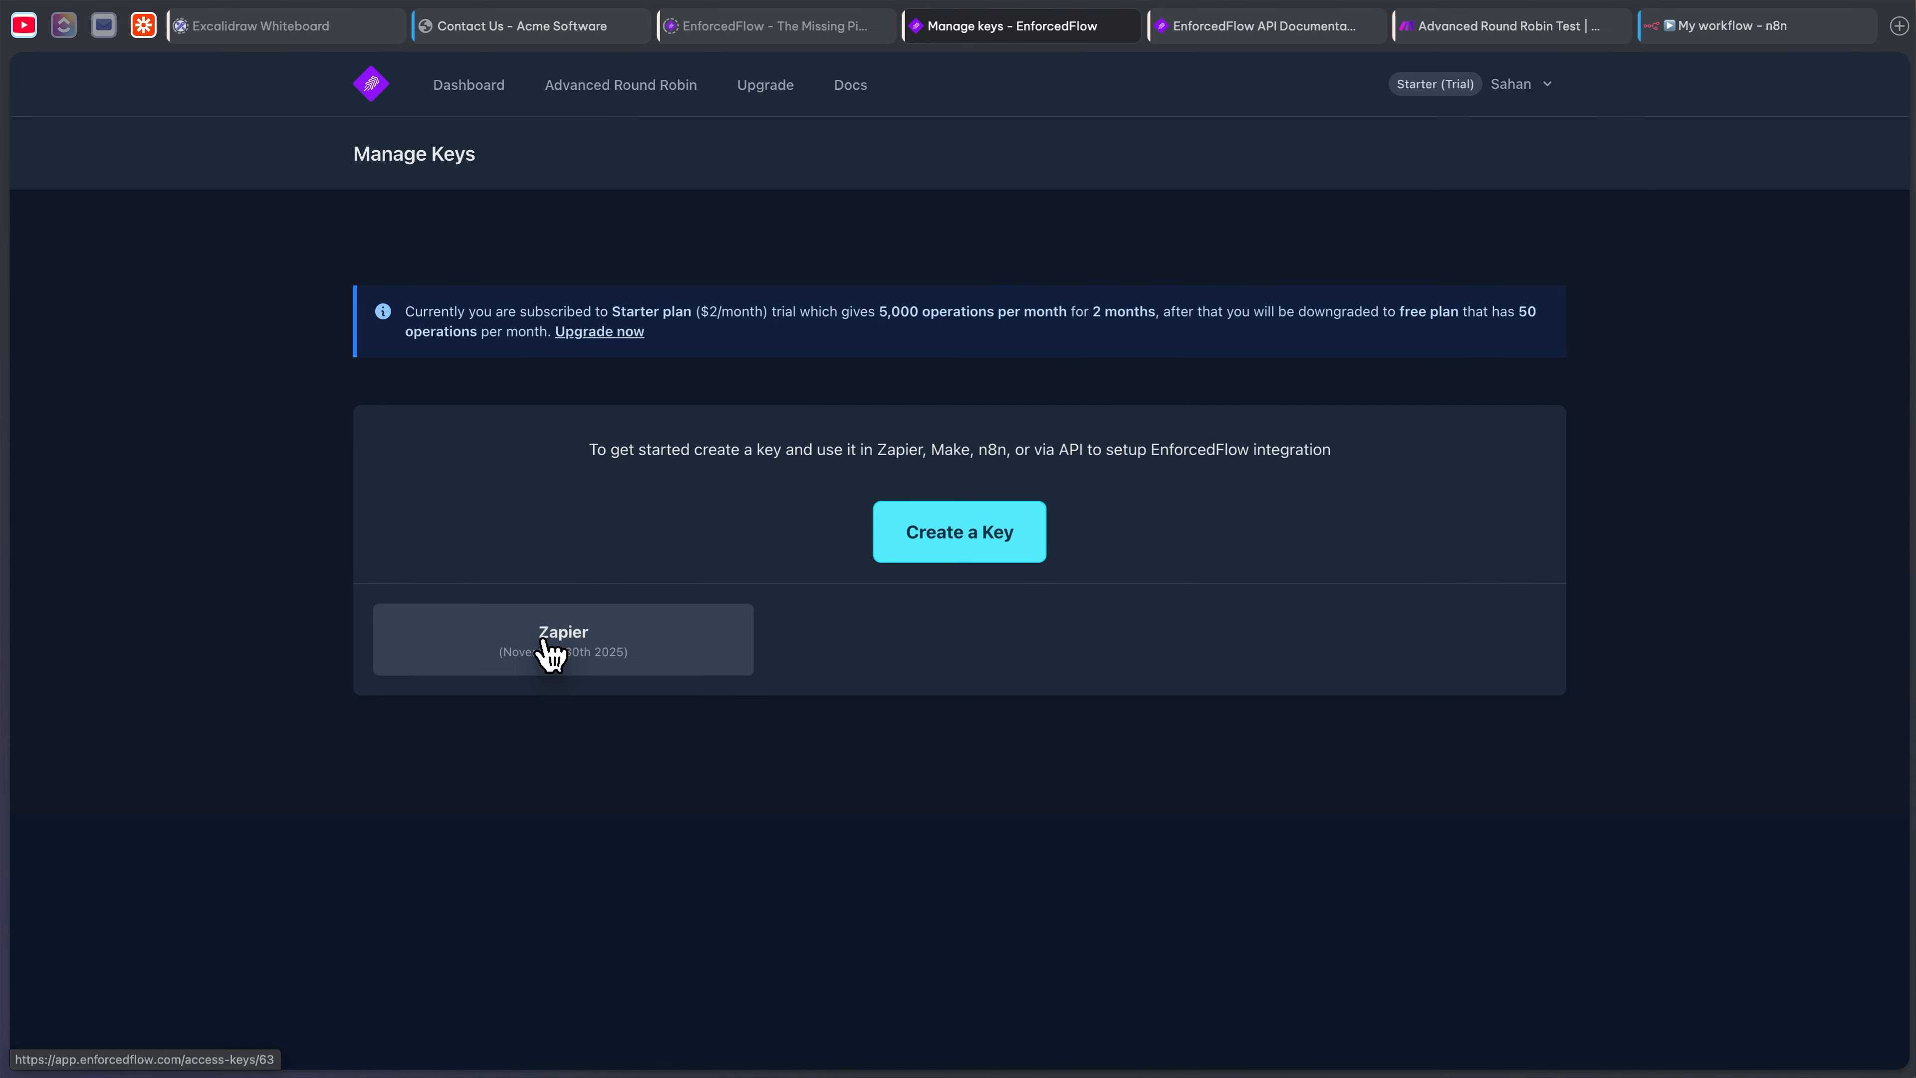
{"action": "left_click", "coordinate": [556, 649]}
{"action": "left_click", "coordinate": [732, 328]}
{"action": "left_click", "coordinate": [461, 84]}
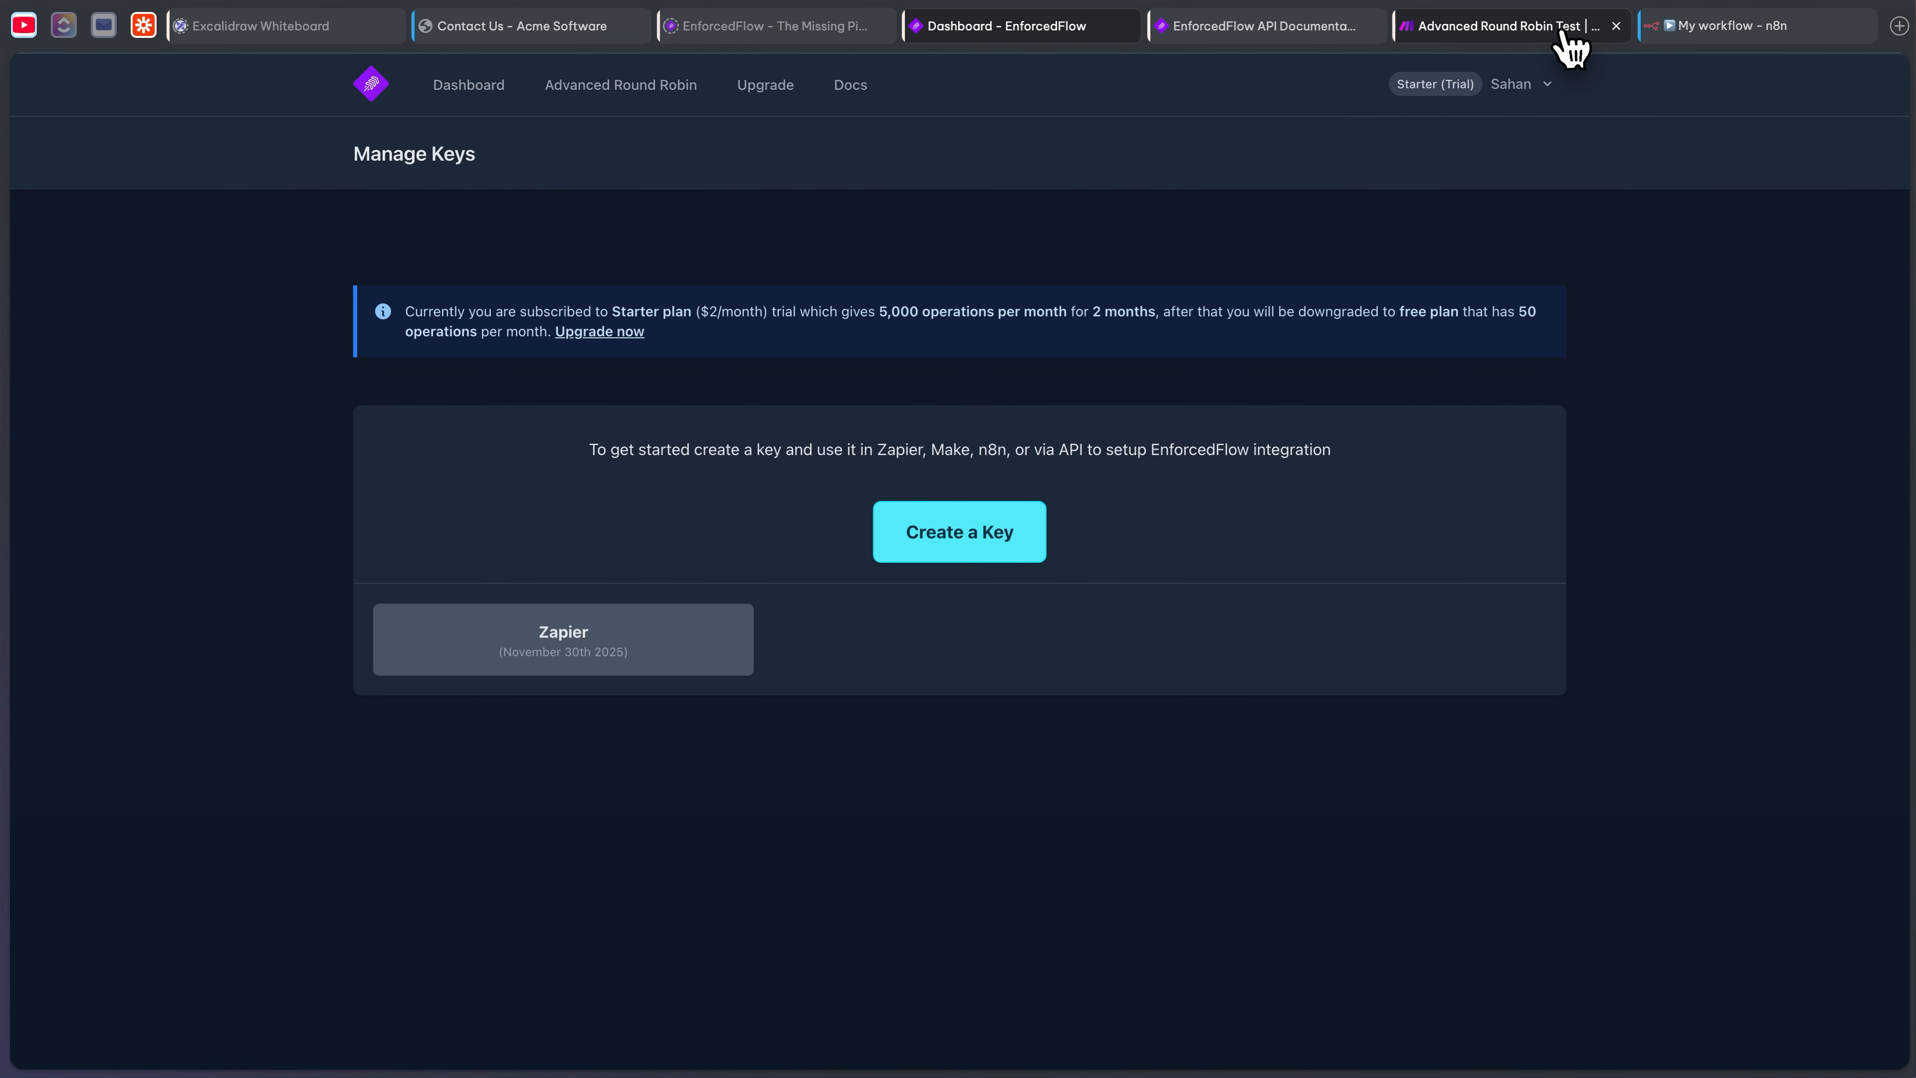
{"action": "left_click", "coordinate": [1697, 31]}
{"action": "left_click", "coordinate": [851, 406]}
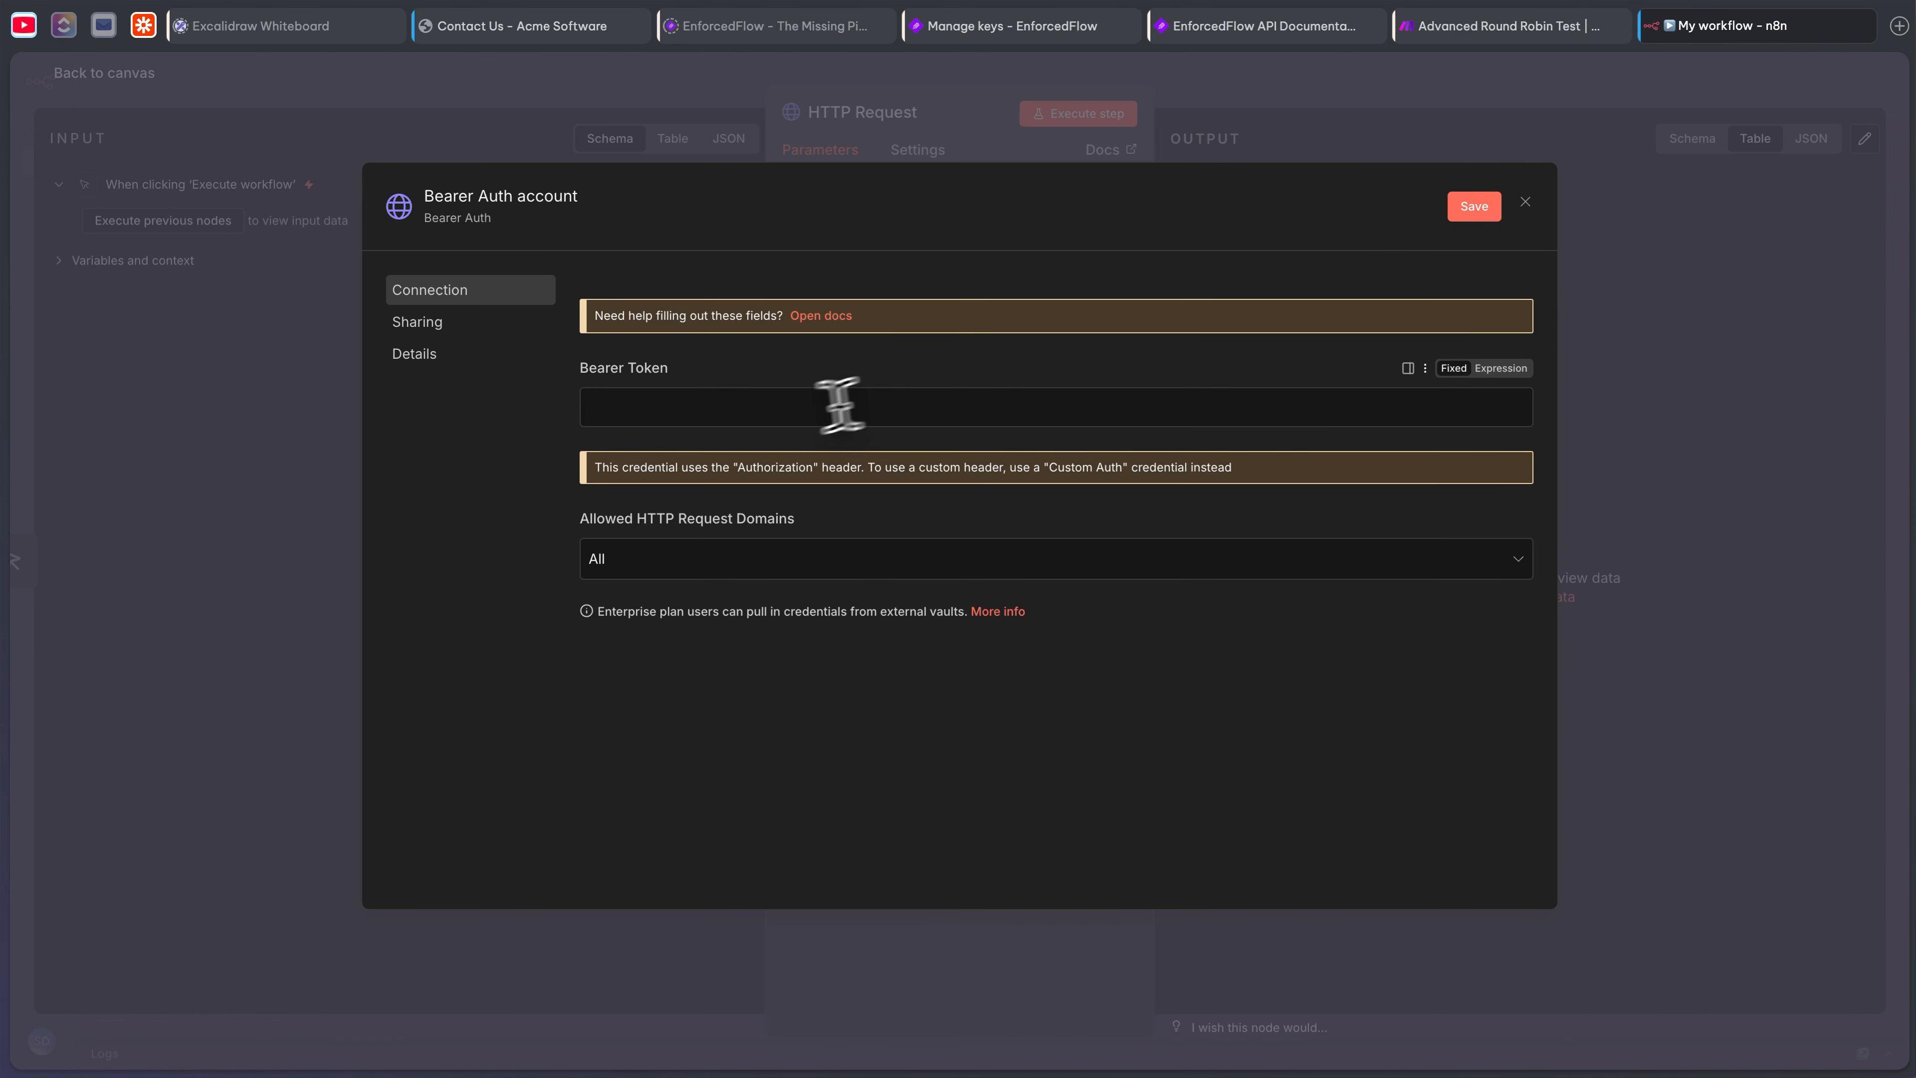
{"action": "key", "text": "ctrl+v"}
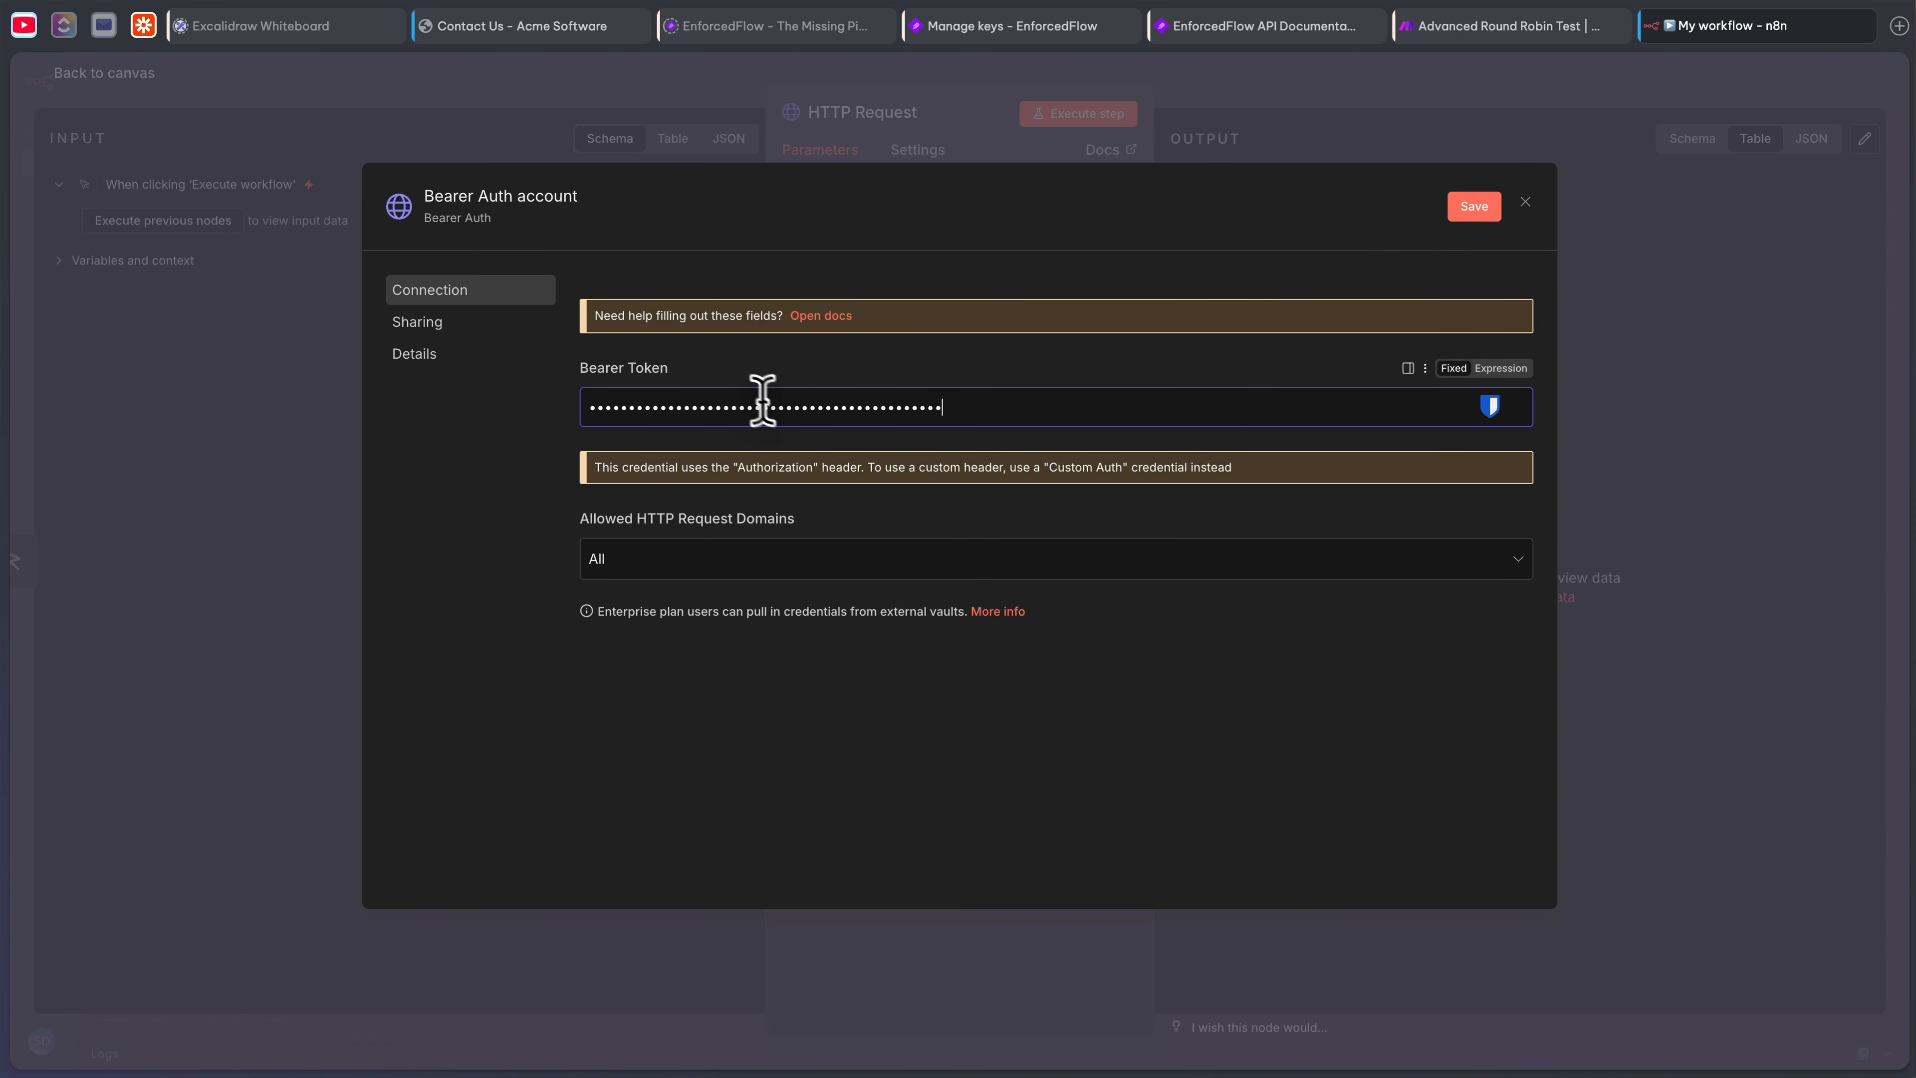
{"action": "left_click", "coordinate": [1475, 206]}
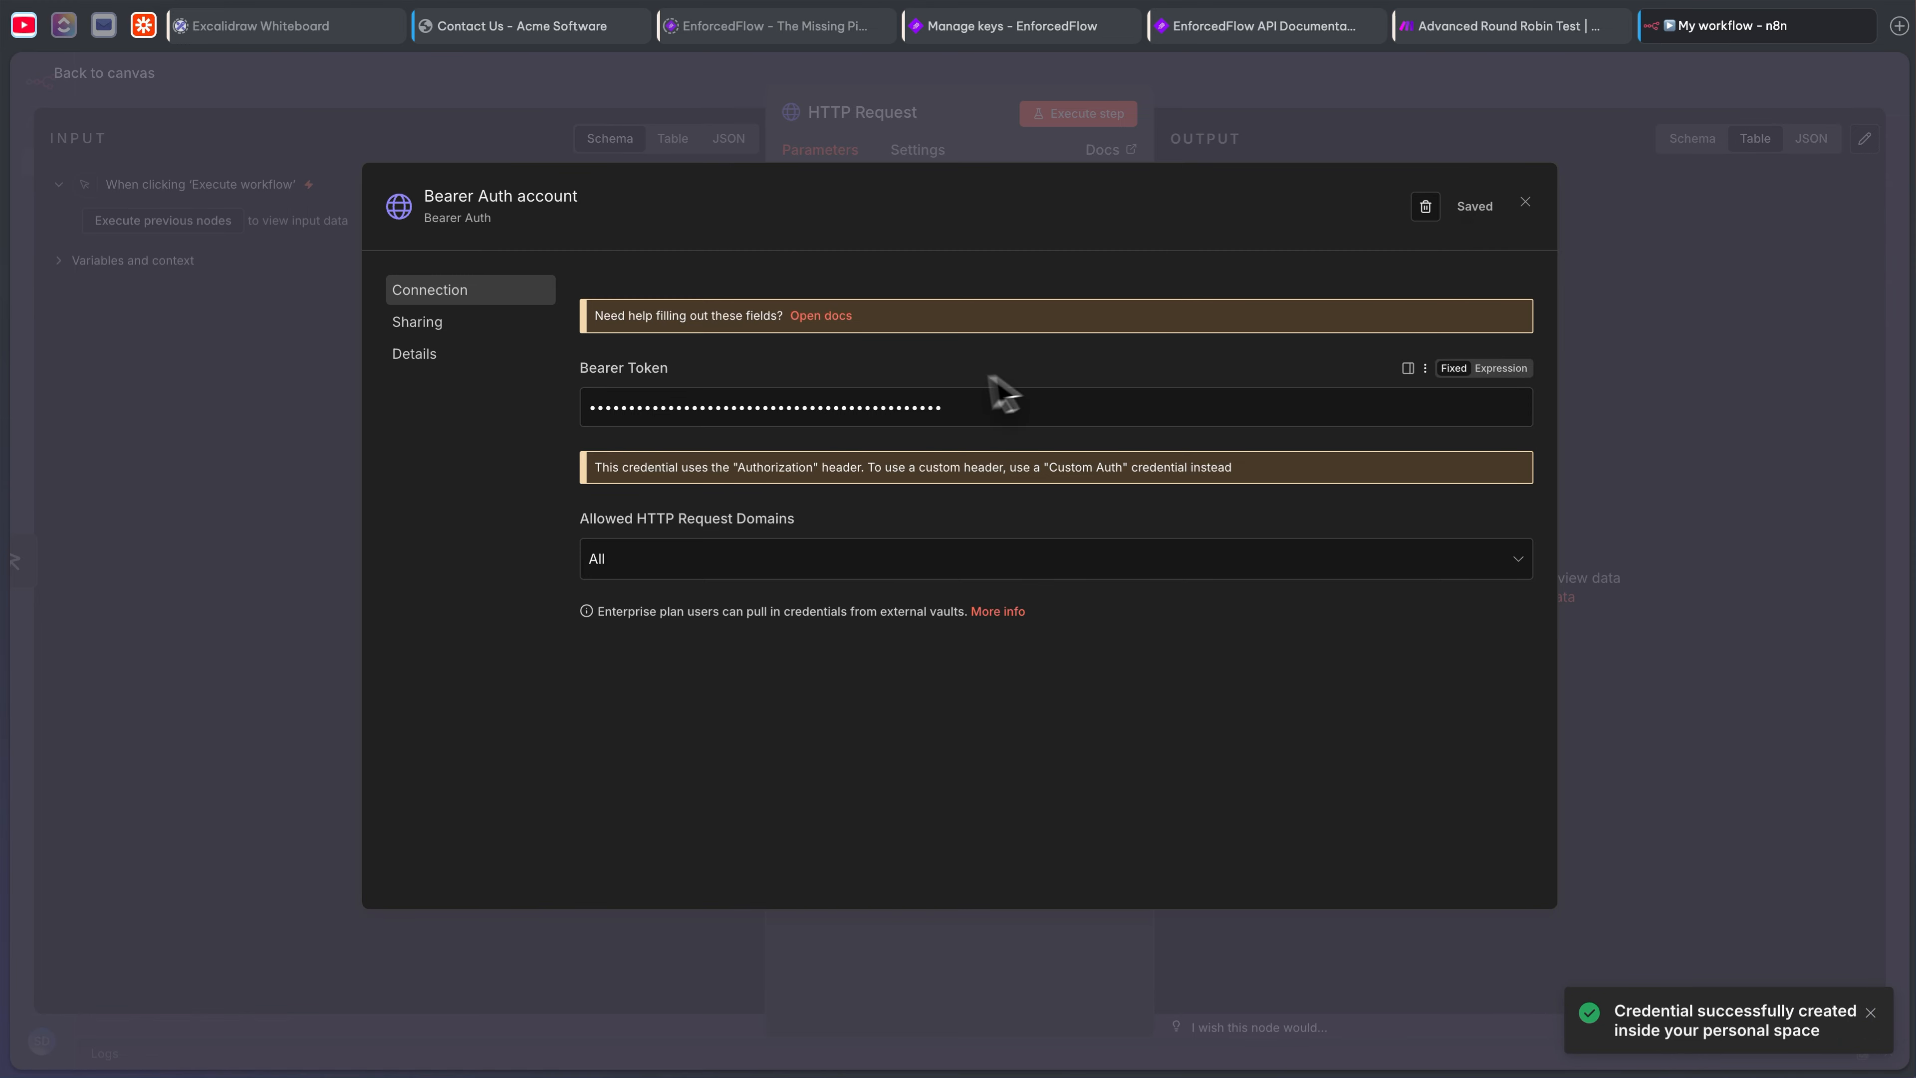
- Rename the credential to 'EnforcedFlow API Key', save it and close the dialog
{"action": "left_click", "coordinate": [532, 203]}
{"action": "type", "text": "E"}
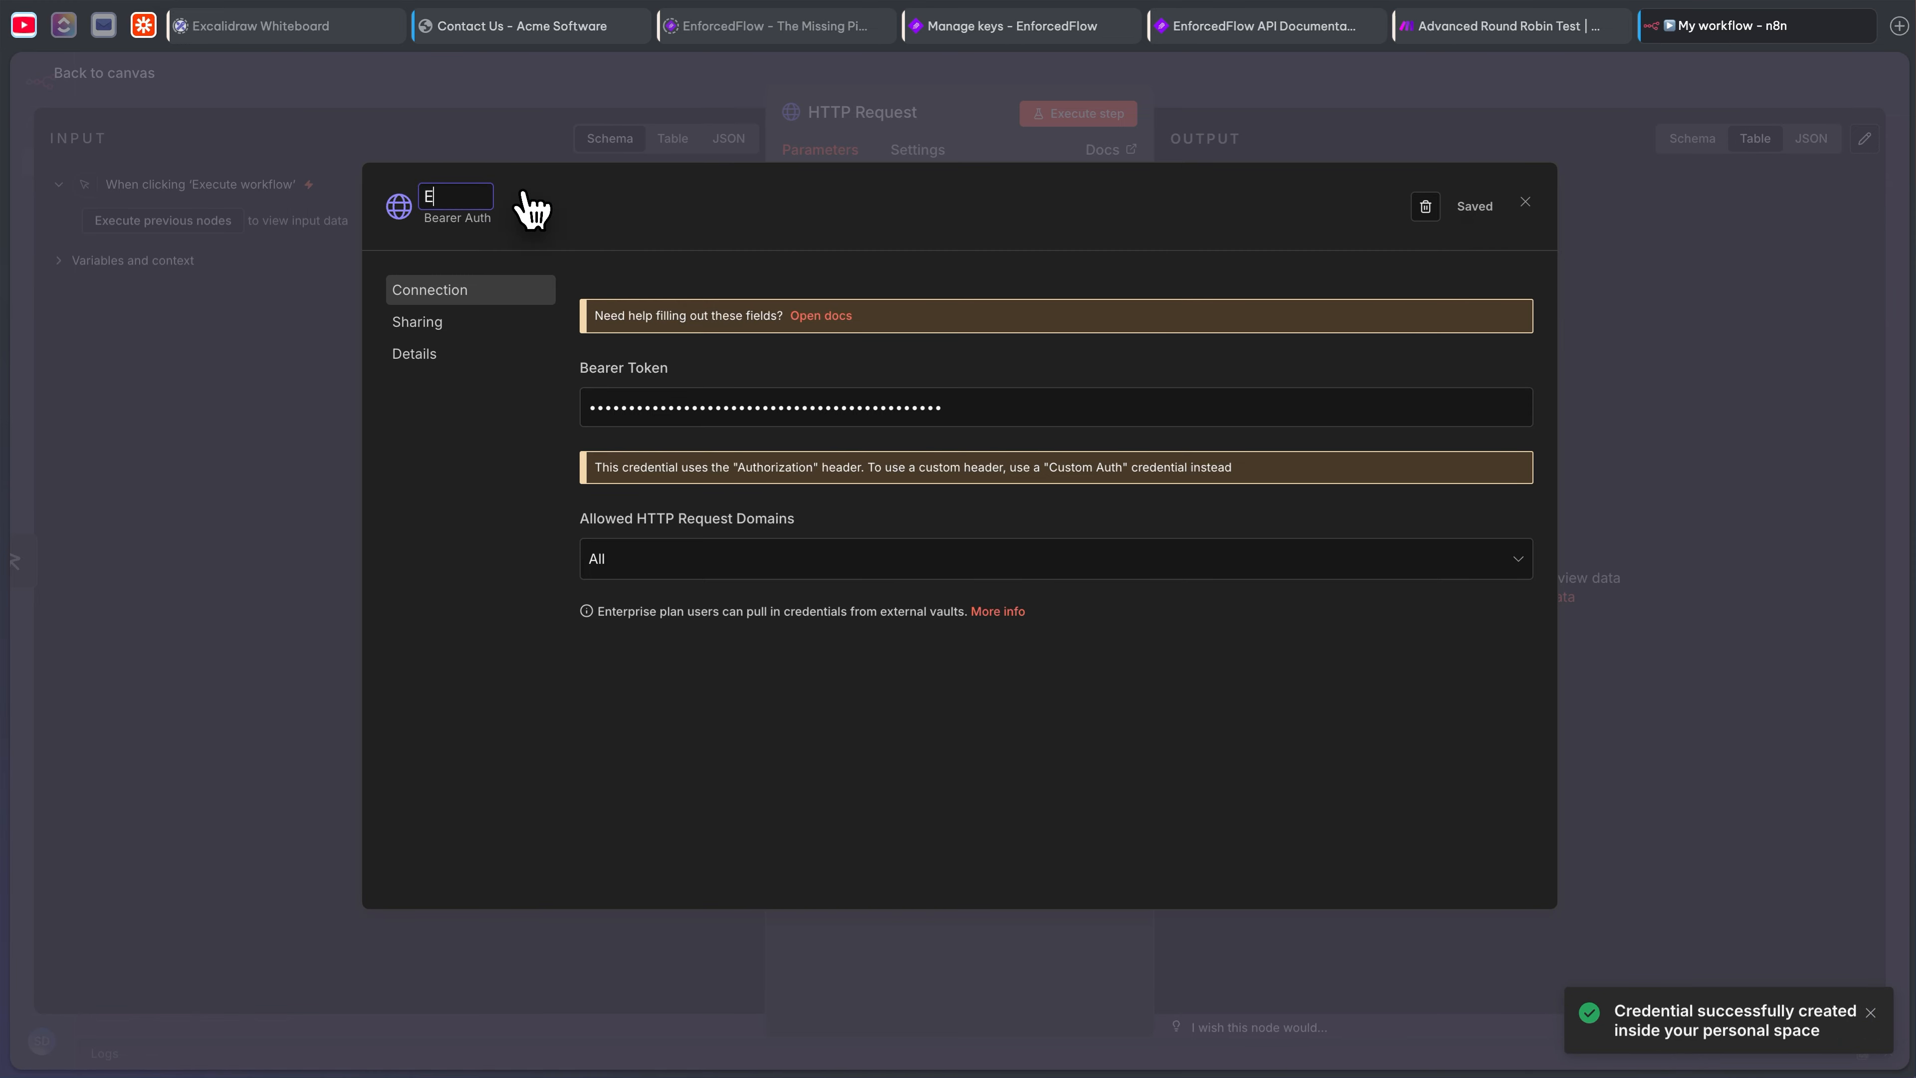
{"action": "type", "text": "nforcedFlow API Key"}
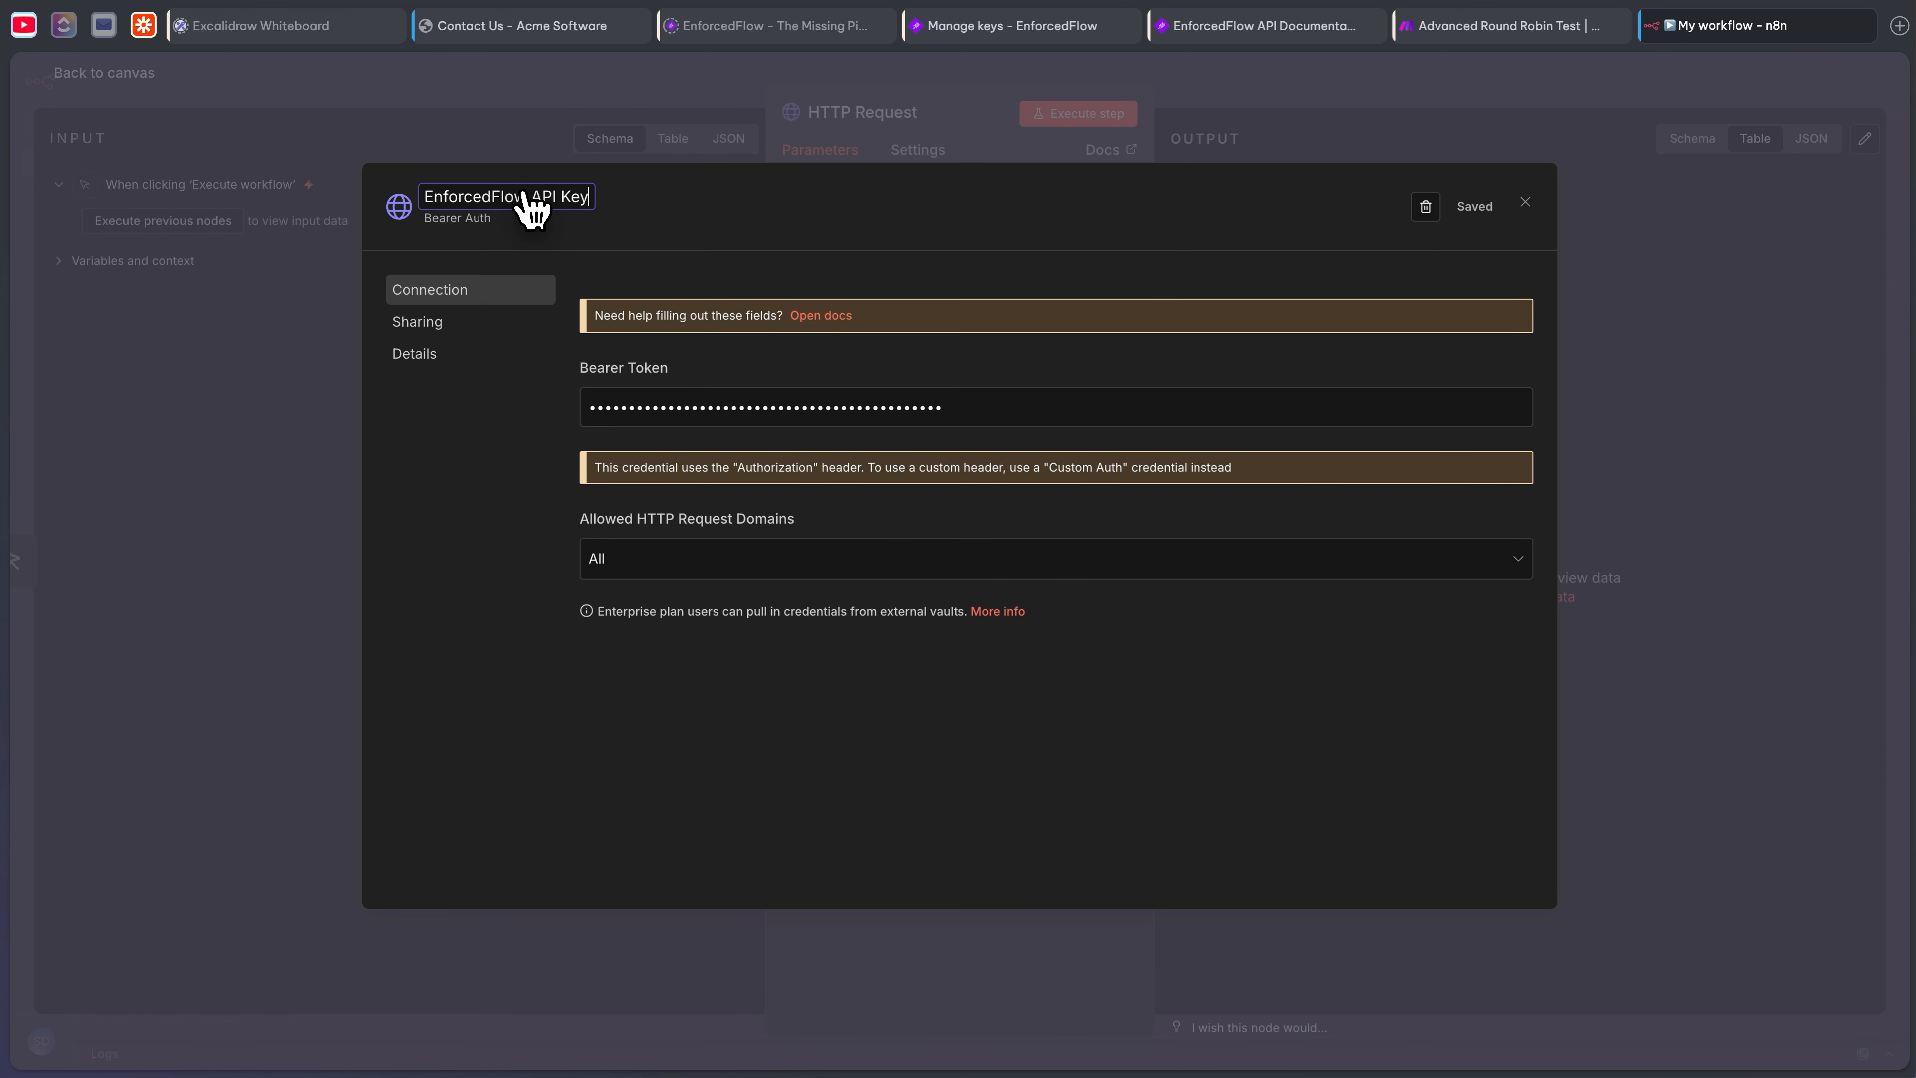
{"action": "key", "text": "Return"}
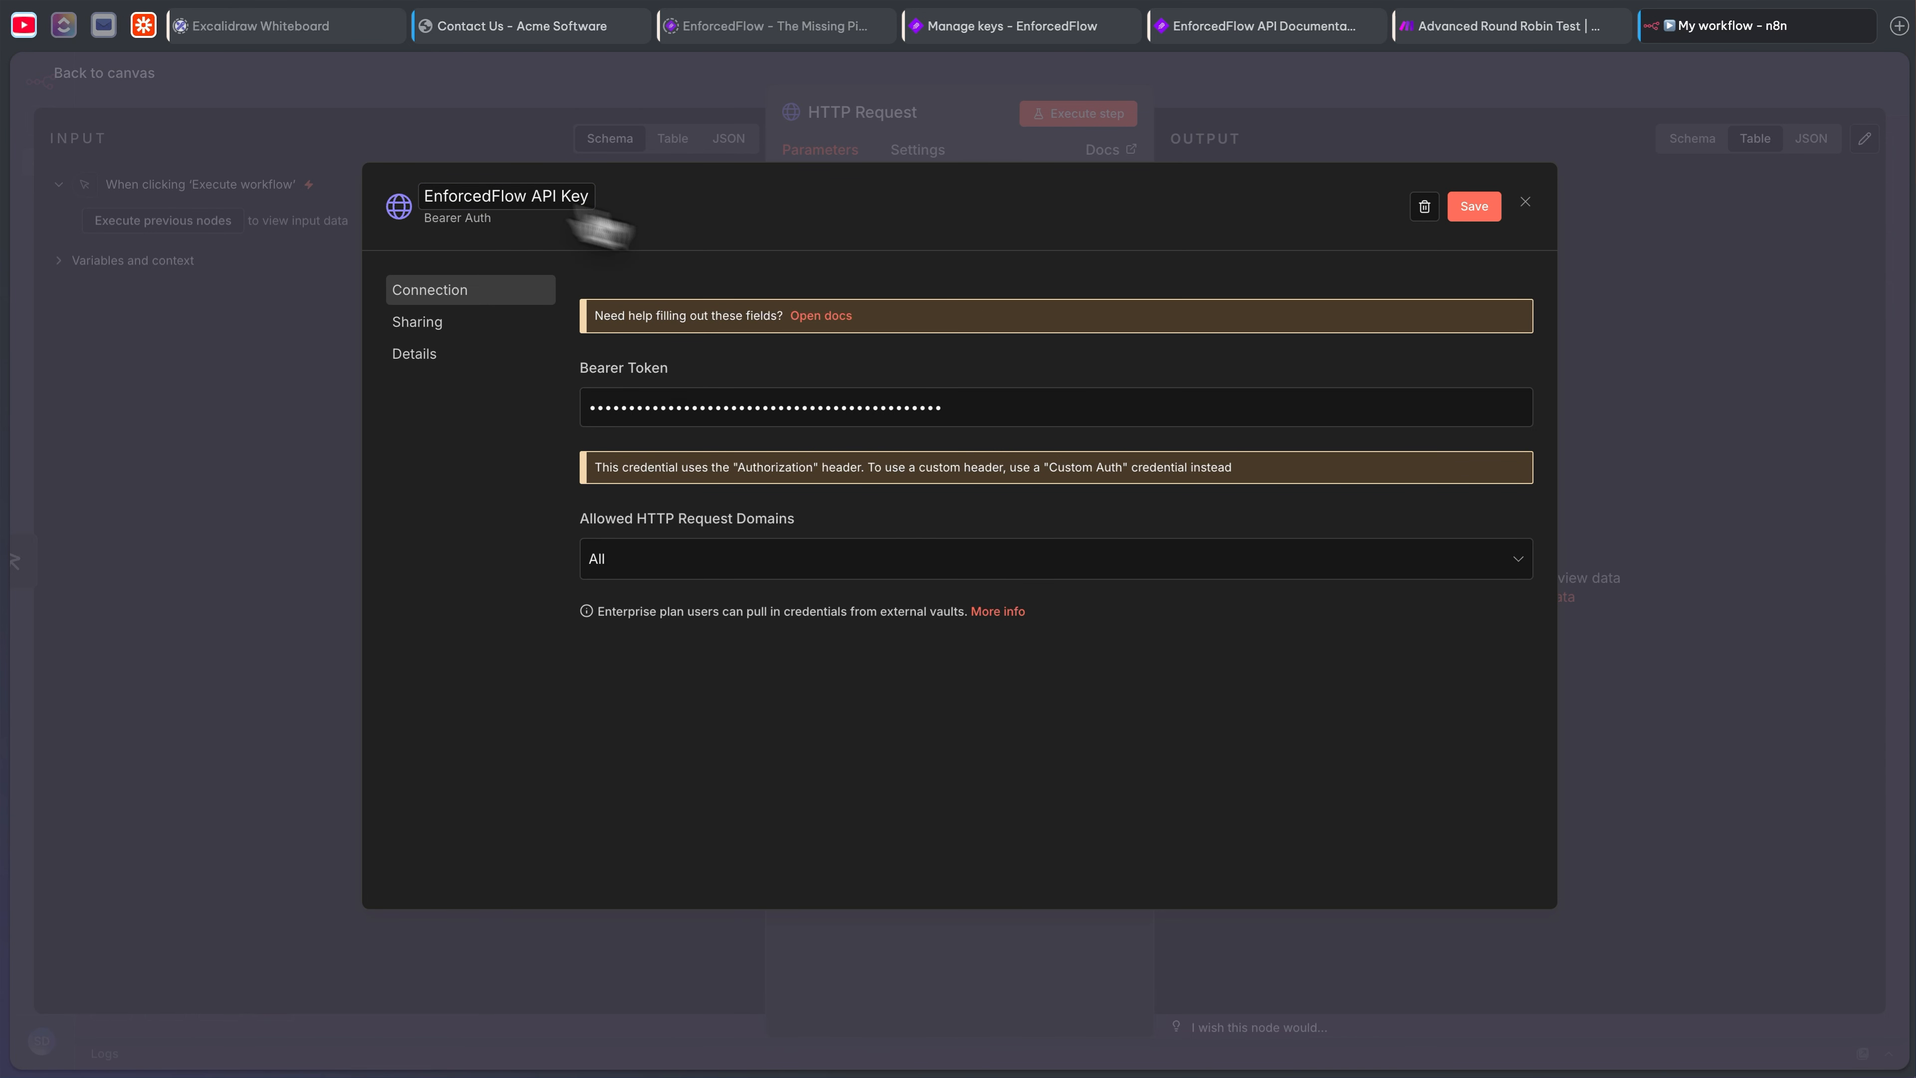
{"action": "left_click", "coordinate": [1479, 210]}
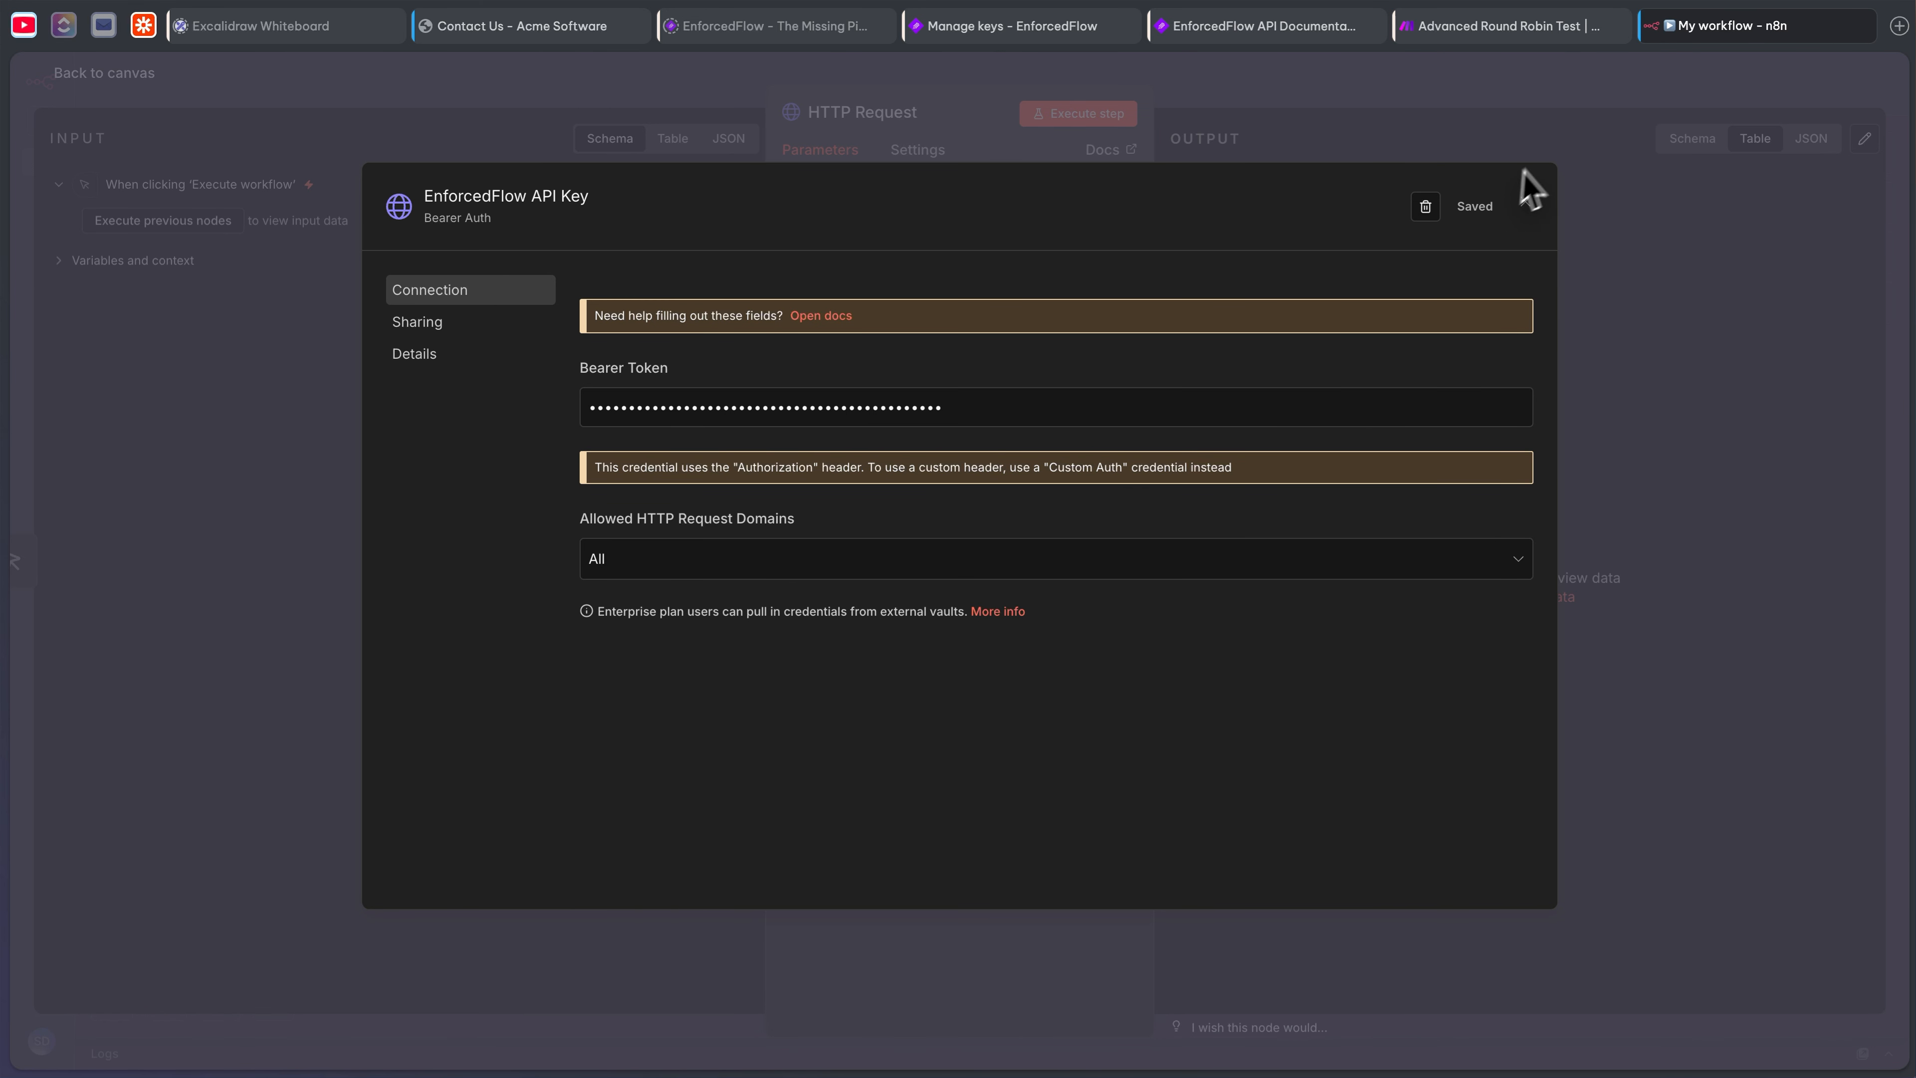
{"action": "left_click", "coordinate": [1524, 202]}
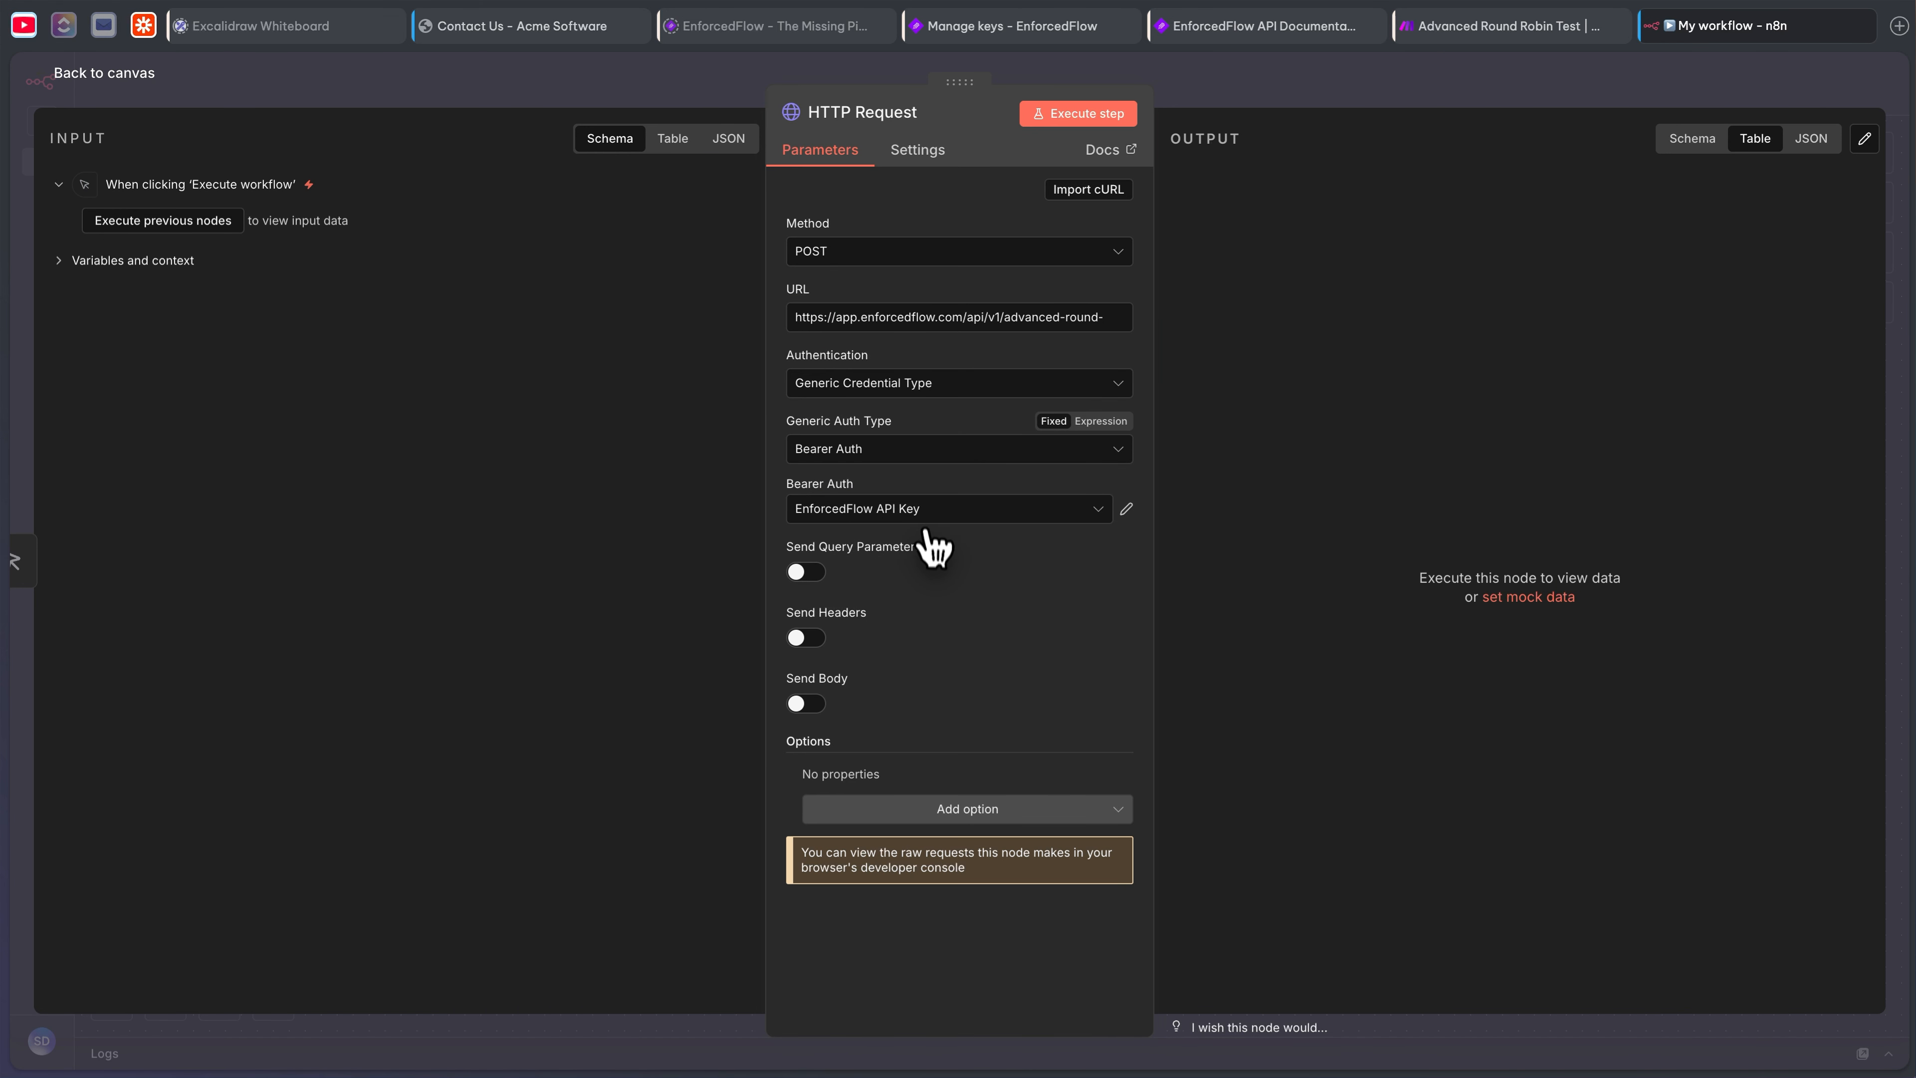
- Enable query parameters and copy the language field key from the group's Fields tab
{"action": "left_click", "coordinate": [806, 572]}
{"action": "scroll", "coordinate": [920, 705], "scroll_direction": "down", "scroll_amount": 2}
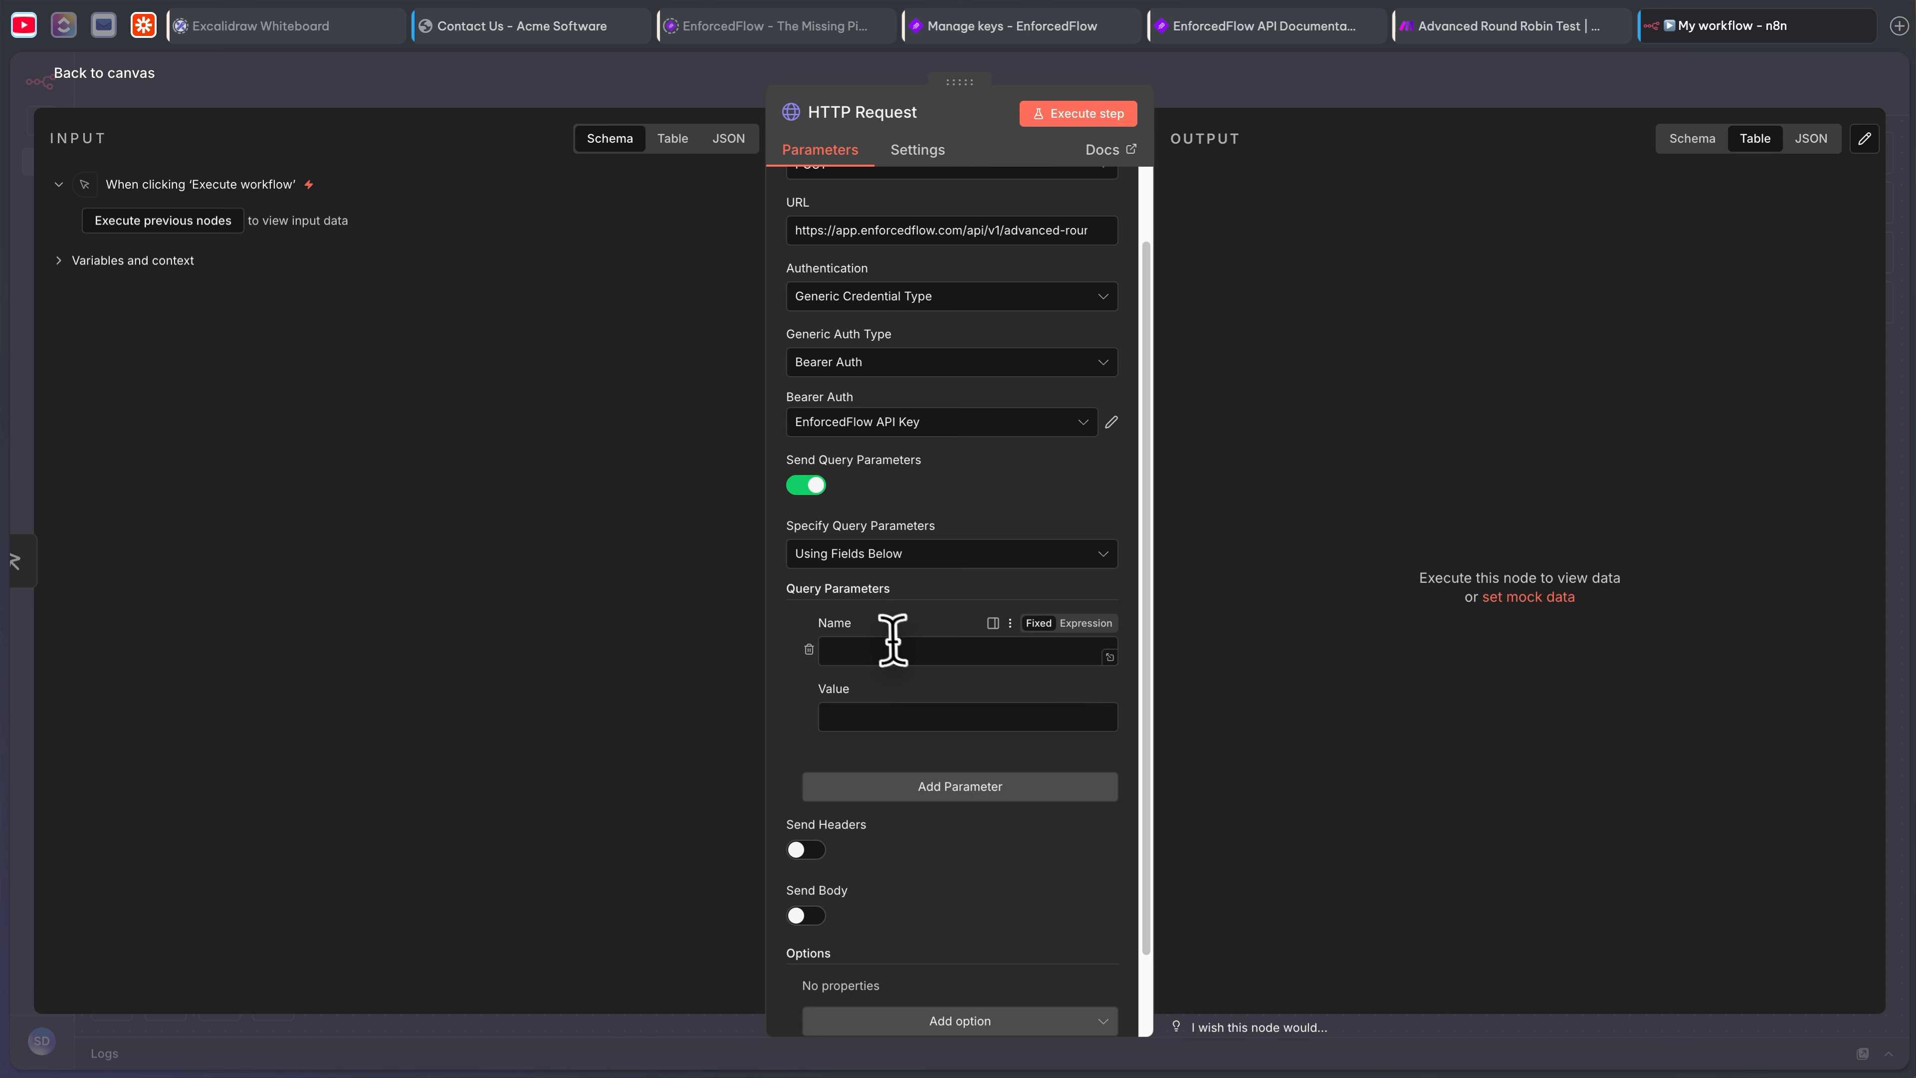
{"action": "left_click", "coordinate": [880, 648]}
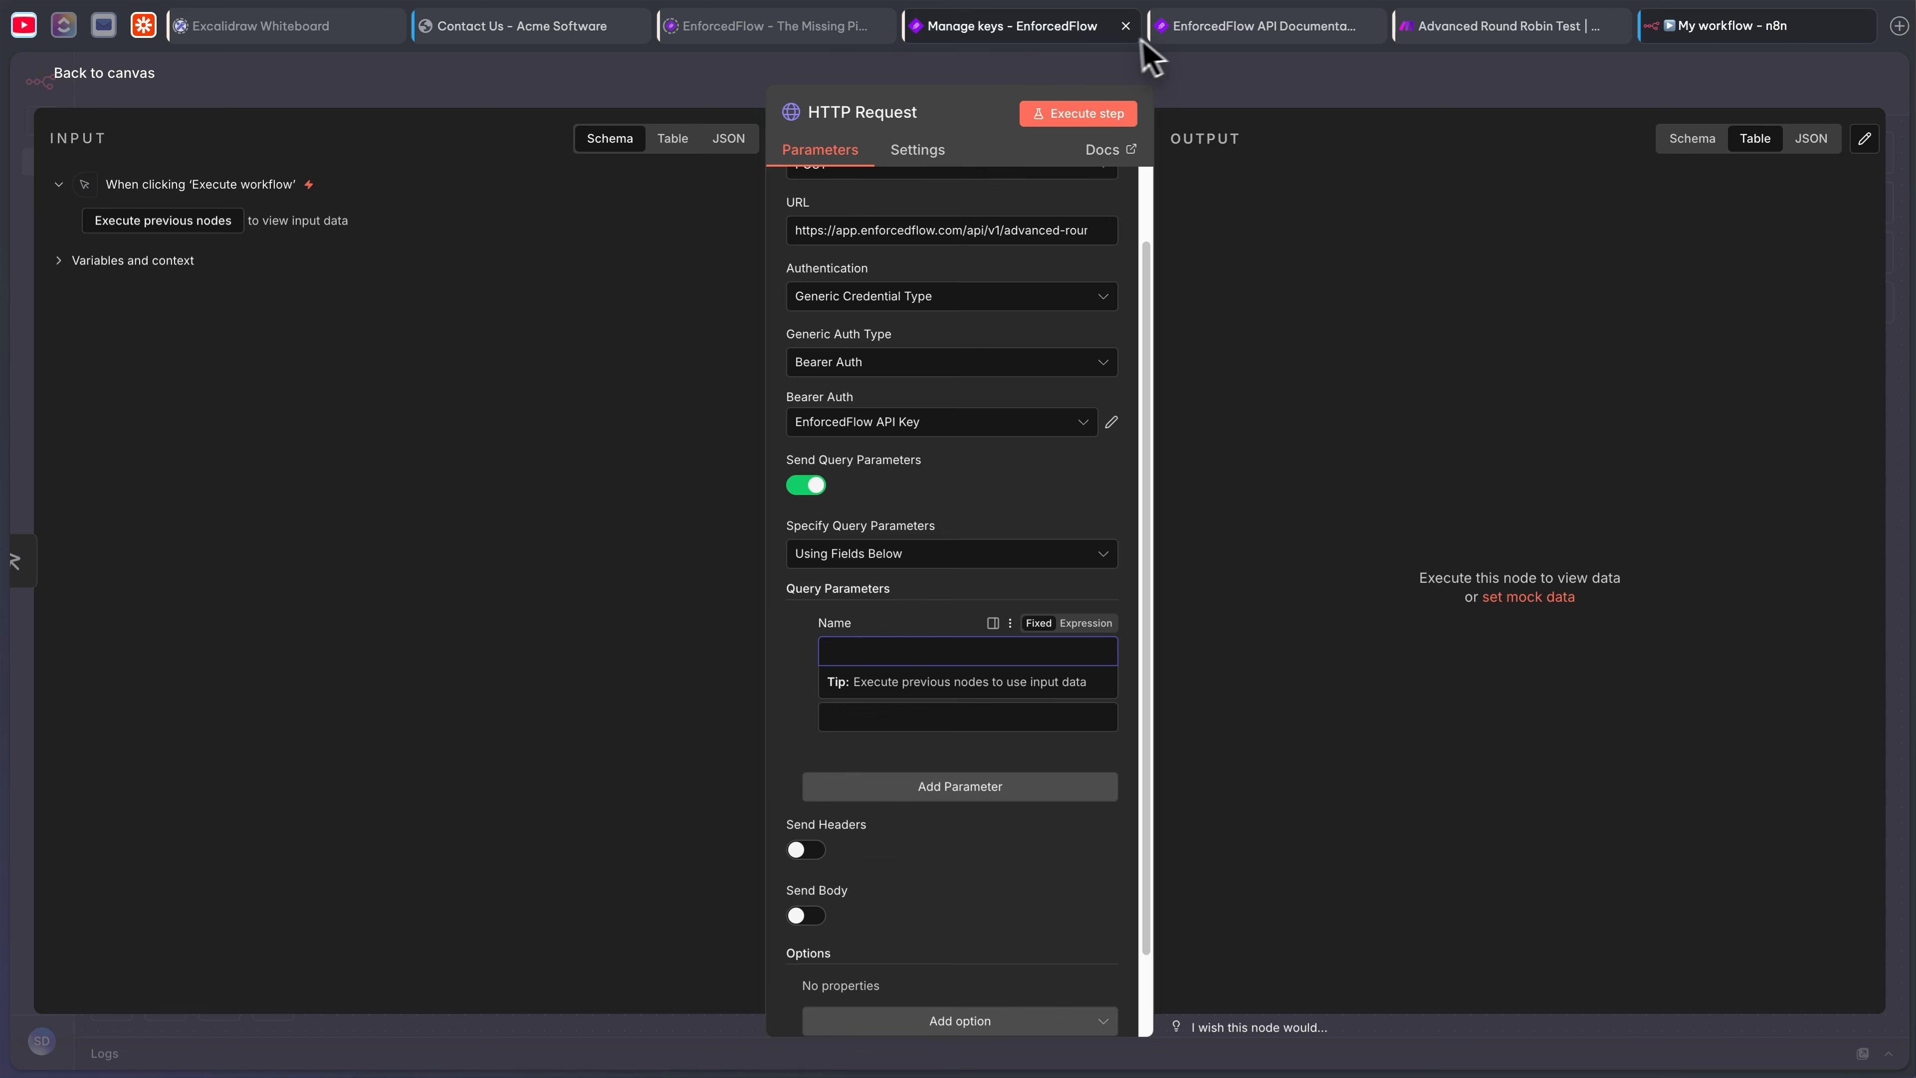
{"action": "left_click", "coordinate": [1457, 34]}
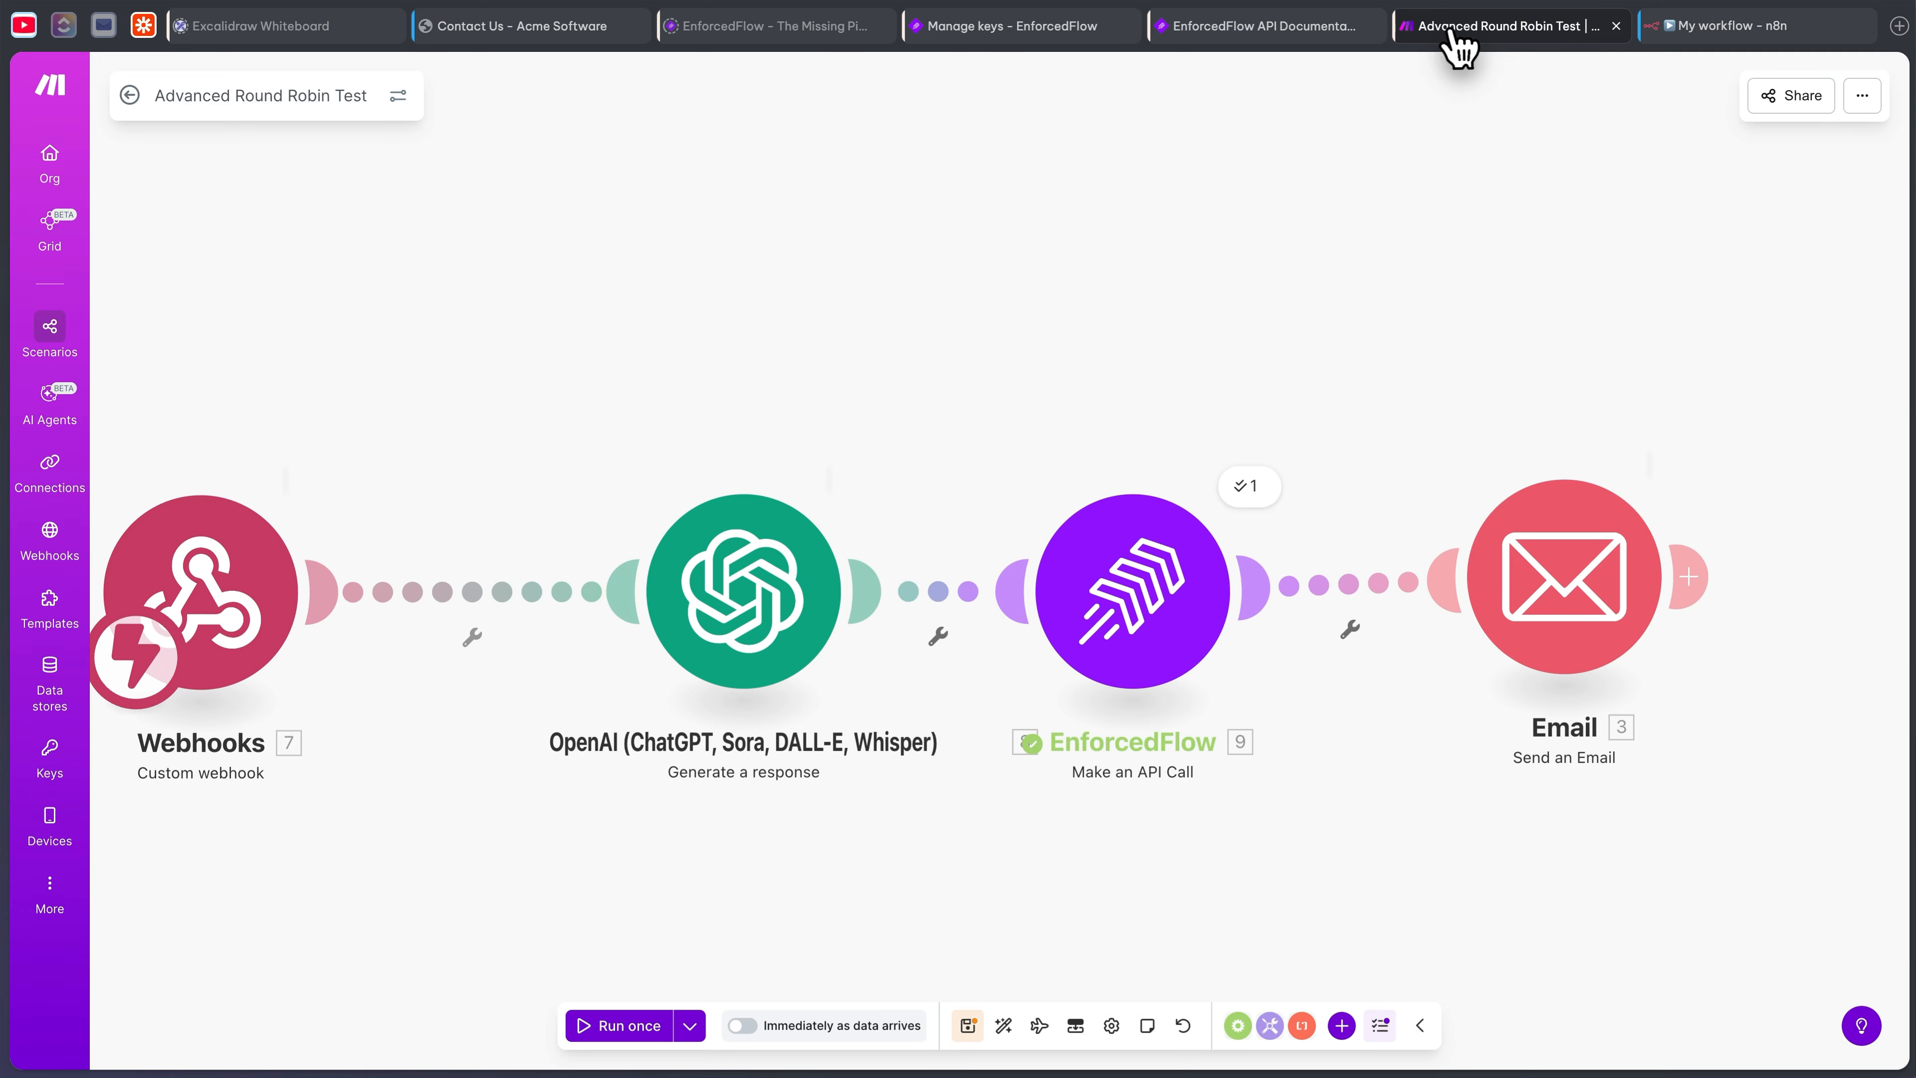
{"action": "left_click", "coordinate": [1283, 30]}
{"action": "left_click", "coordinate": [1057, 31]}
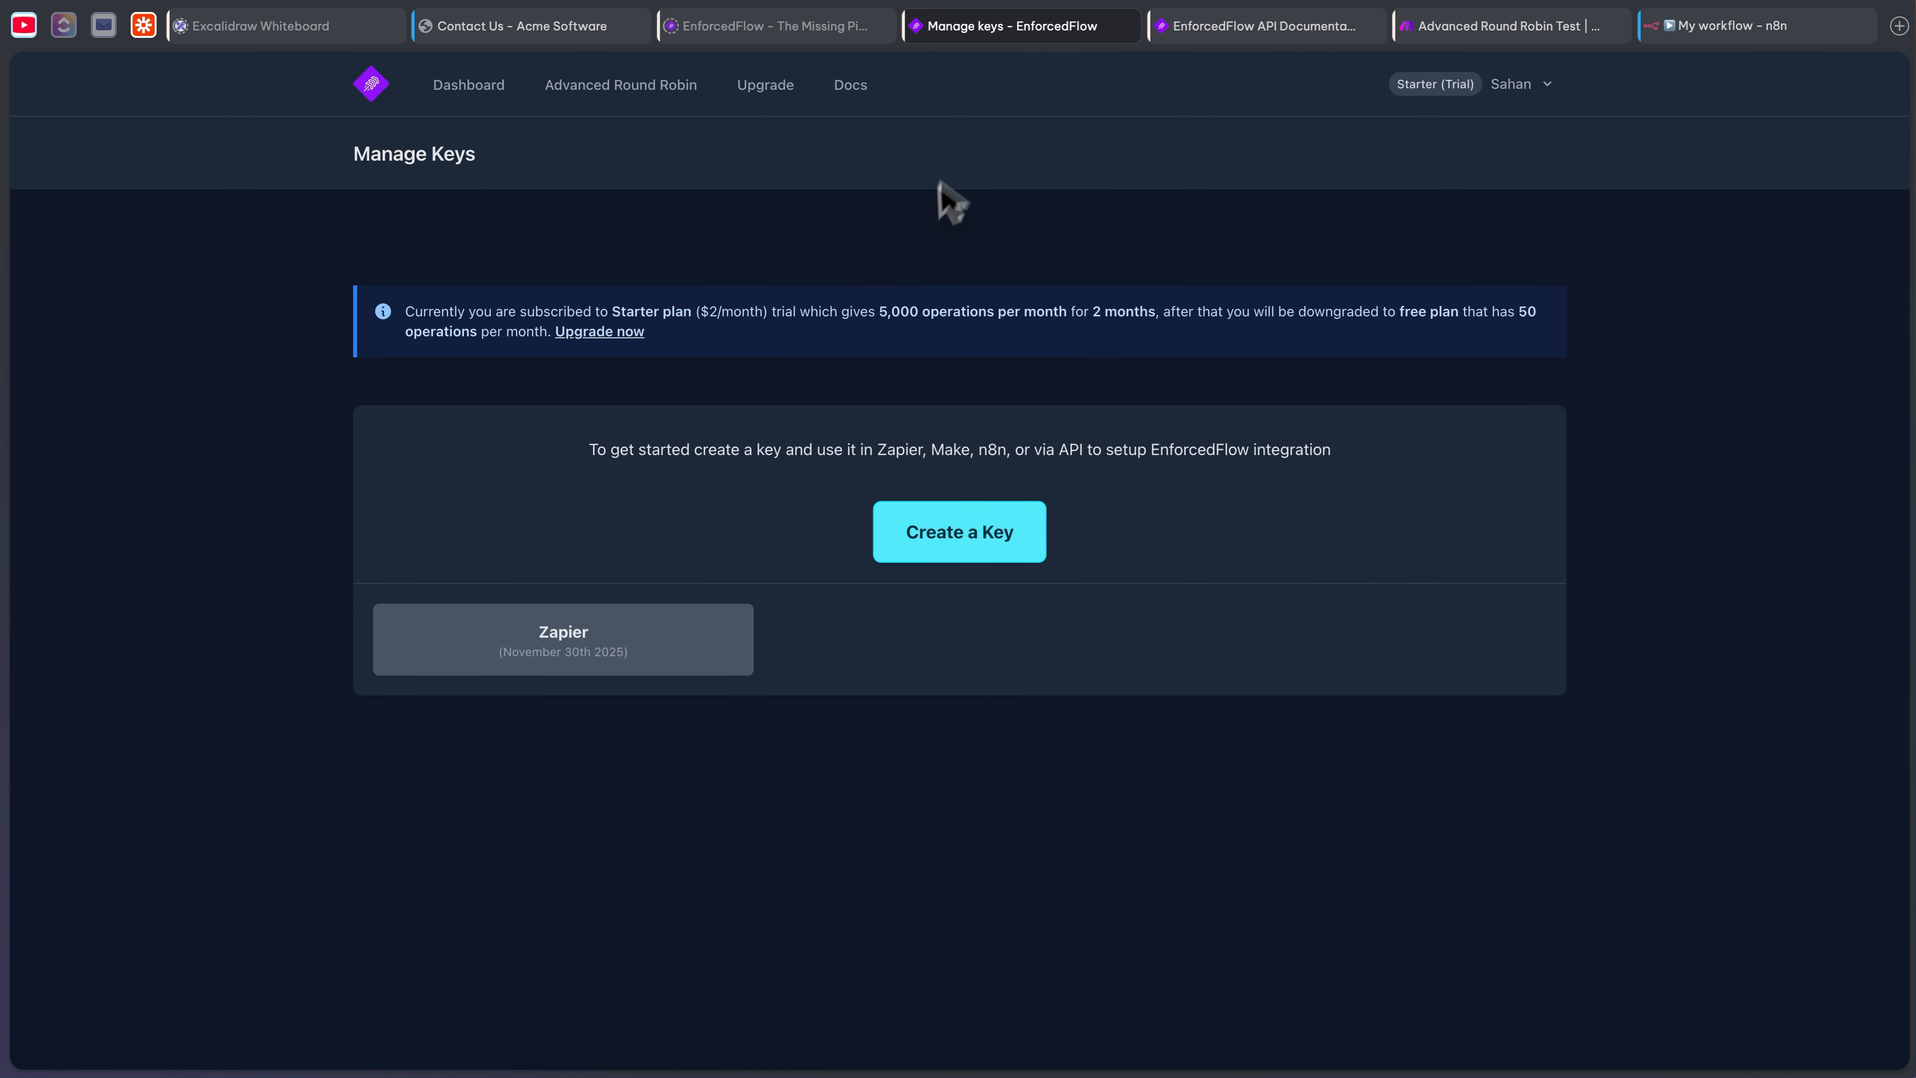
{"action": "left_click", "coordinate": [603, 102]}
{"action": "left_click", "coordinate": [579, 435]}
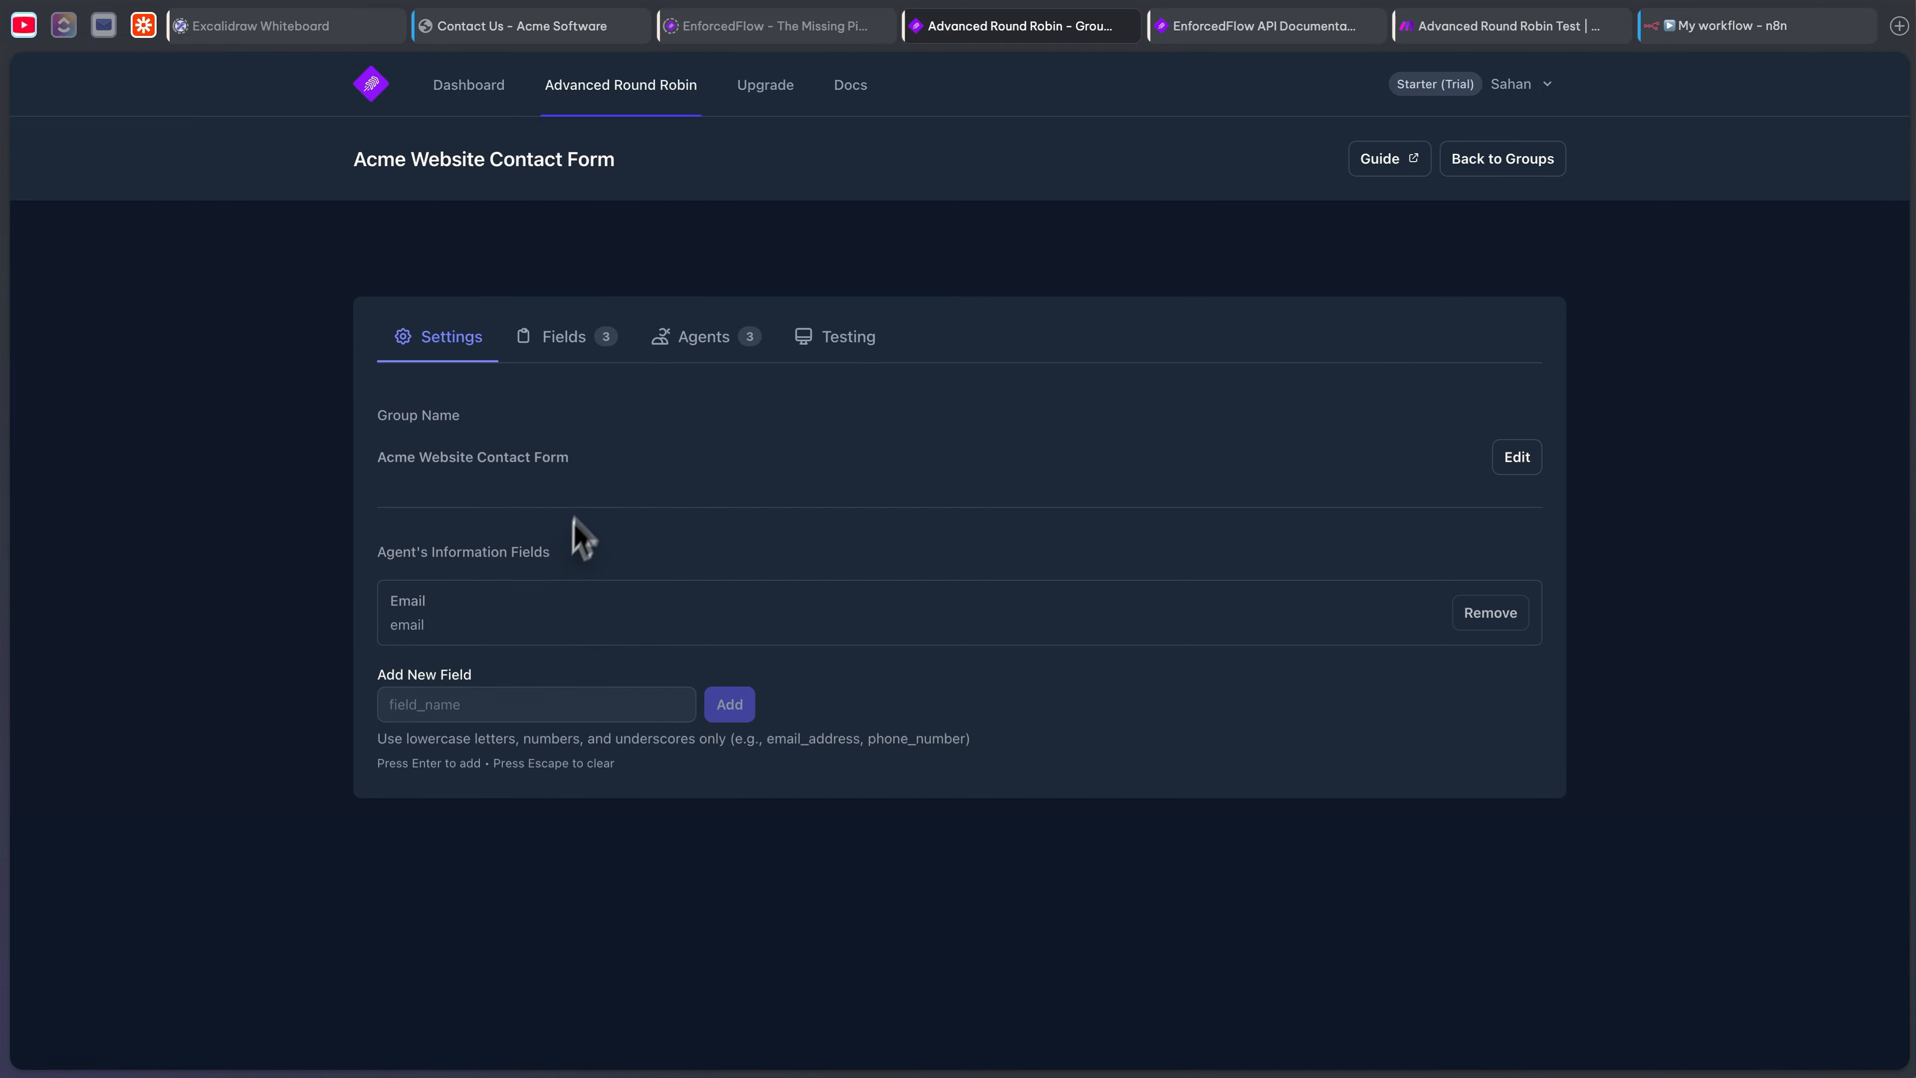
{"action": "left_click", "coordinate": [599, 353]}
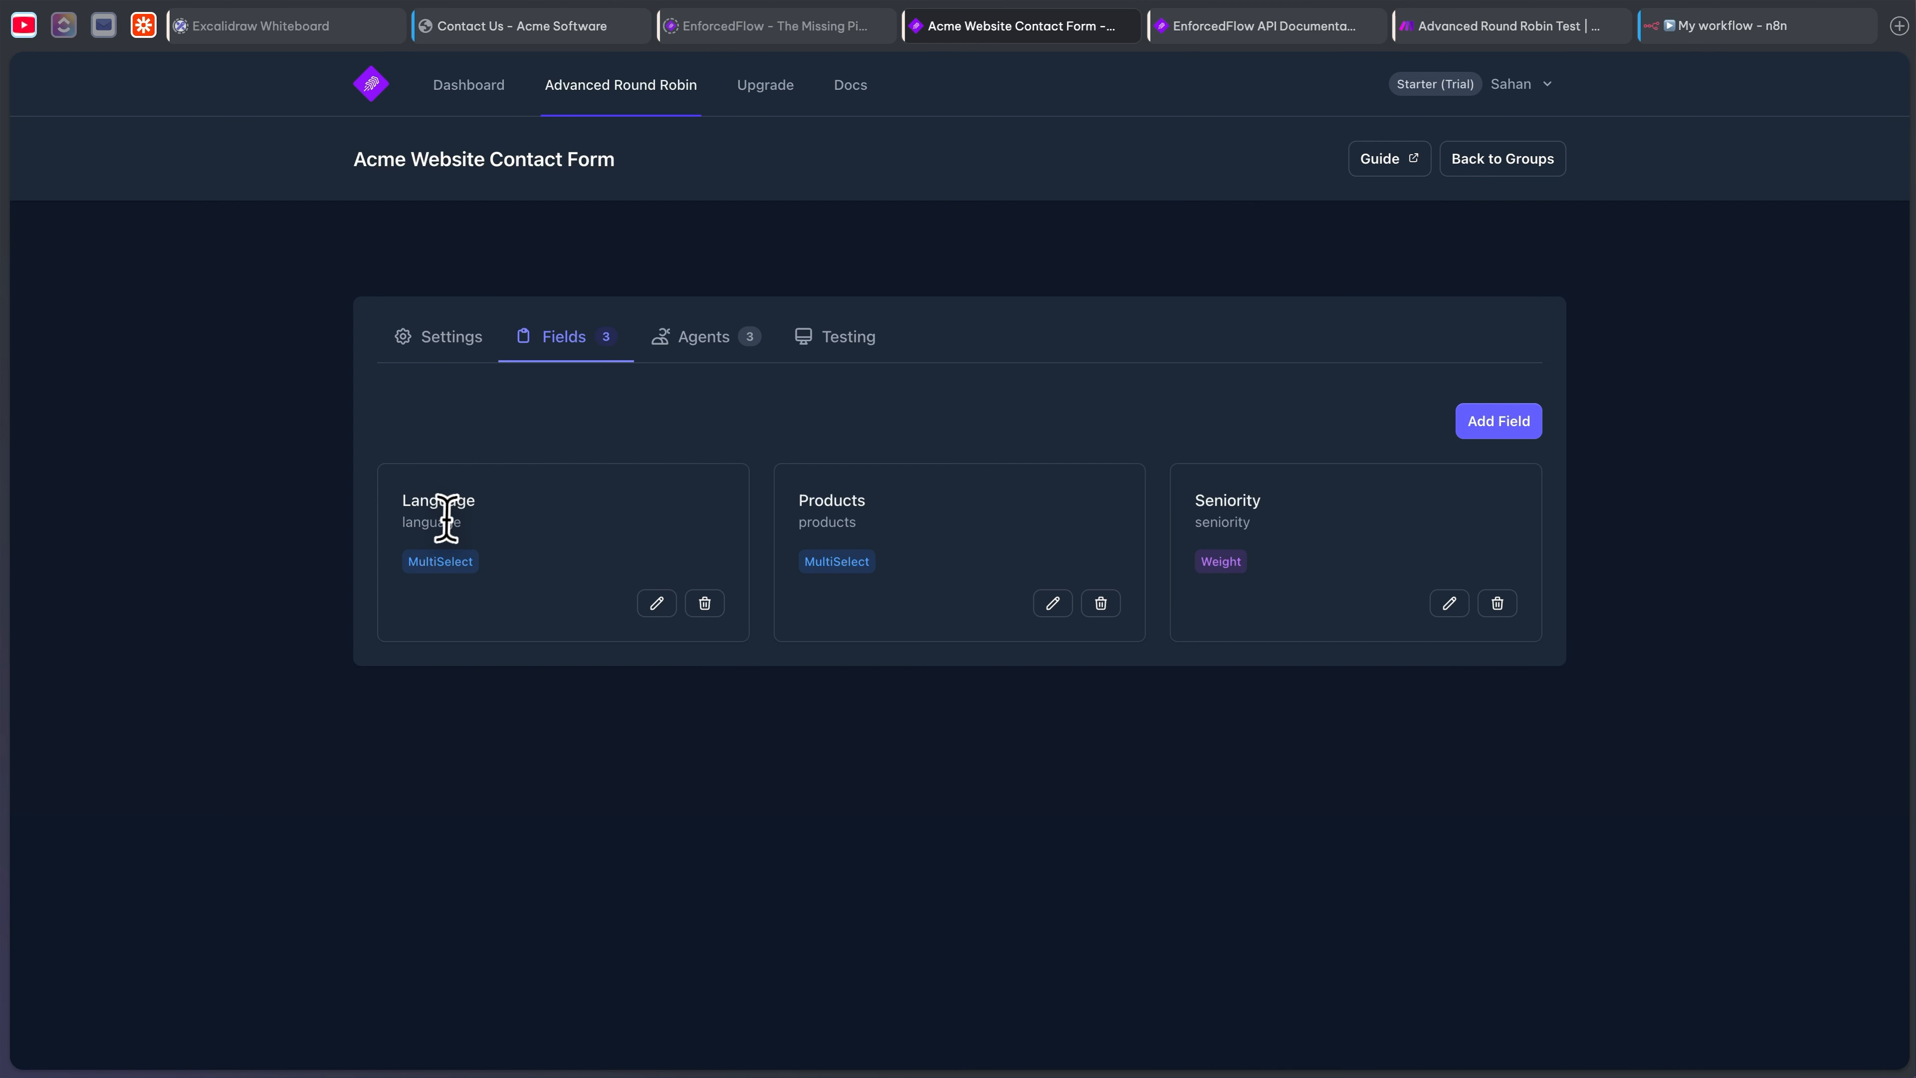
{"action": "left_click_drag", "start_coordinate": [461, 522], "coordinate": [404, 526]}
- Add two query parameters named language and products, copying the products key from EnforcedFlow
{"action": "left_click", "coordinate": [1703, 26]}
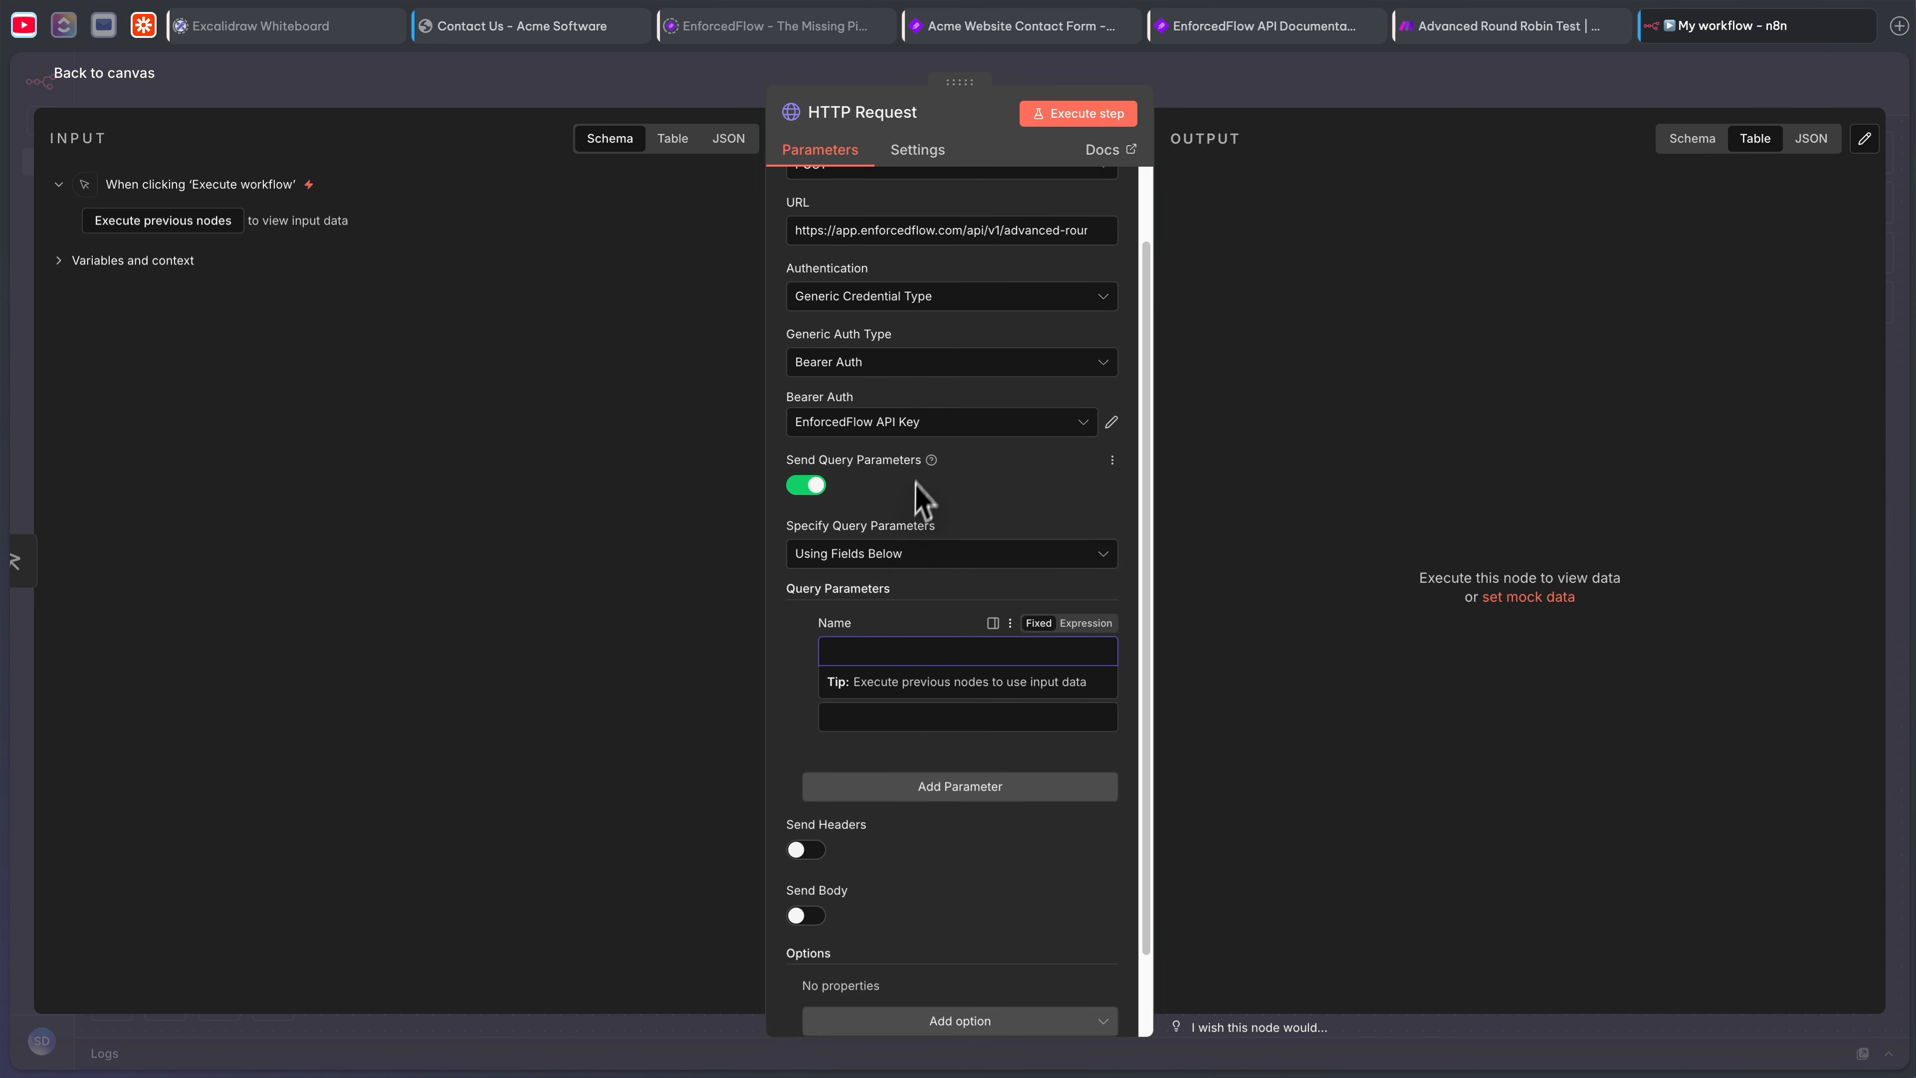
{"action": "scroll", "coordinate": [922, 483], "scroll_direction": "down", "scroll_amount": 2}
{"action": "key", "text": "ctrl+v"}
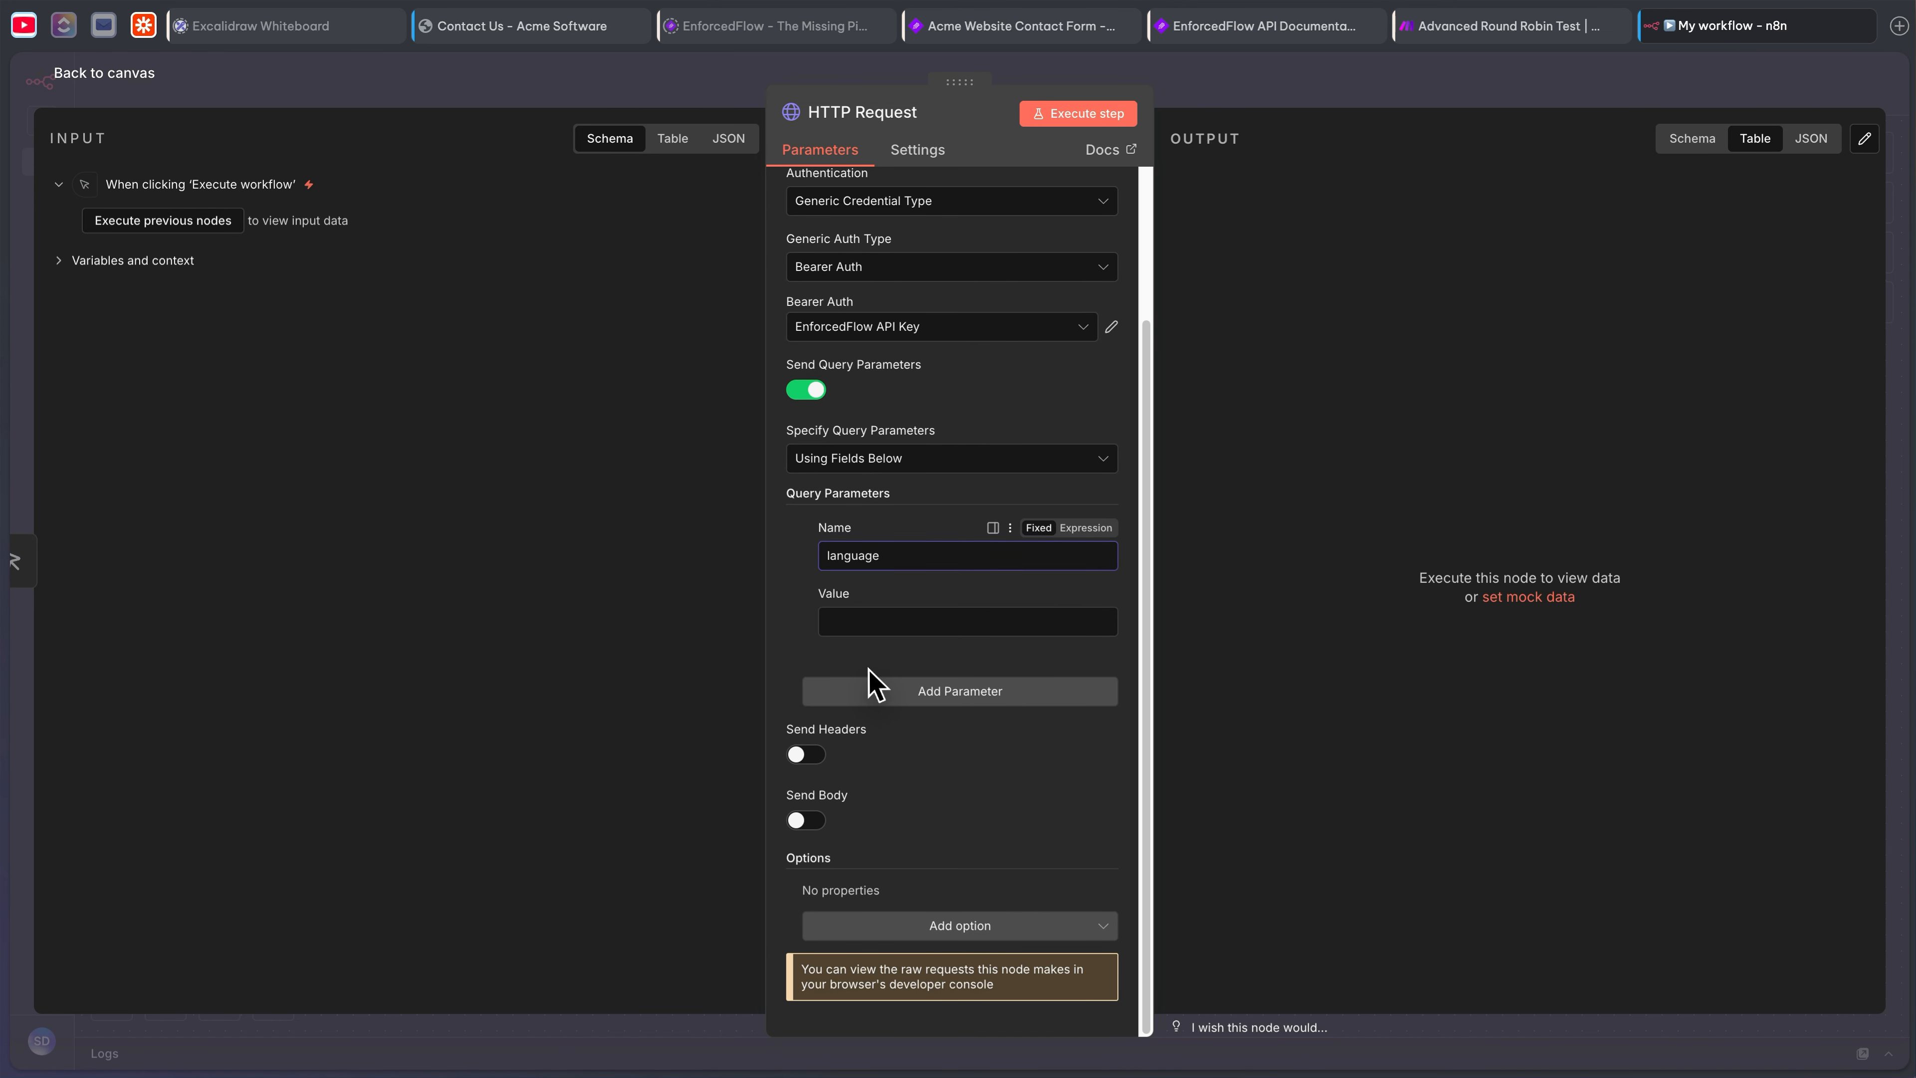
{"action": "left_click", "coordinate": [965, 692]}
{"action": "left_click", "coordinate": [1035, 27]}
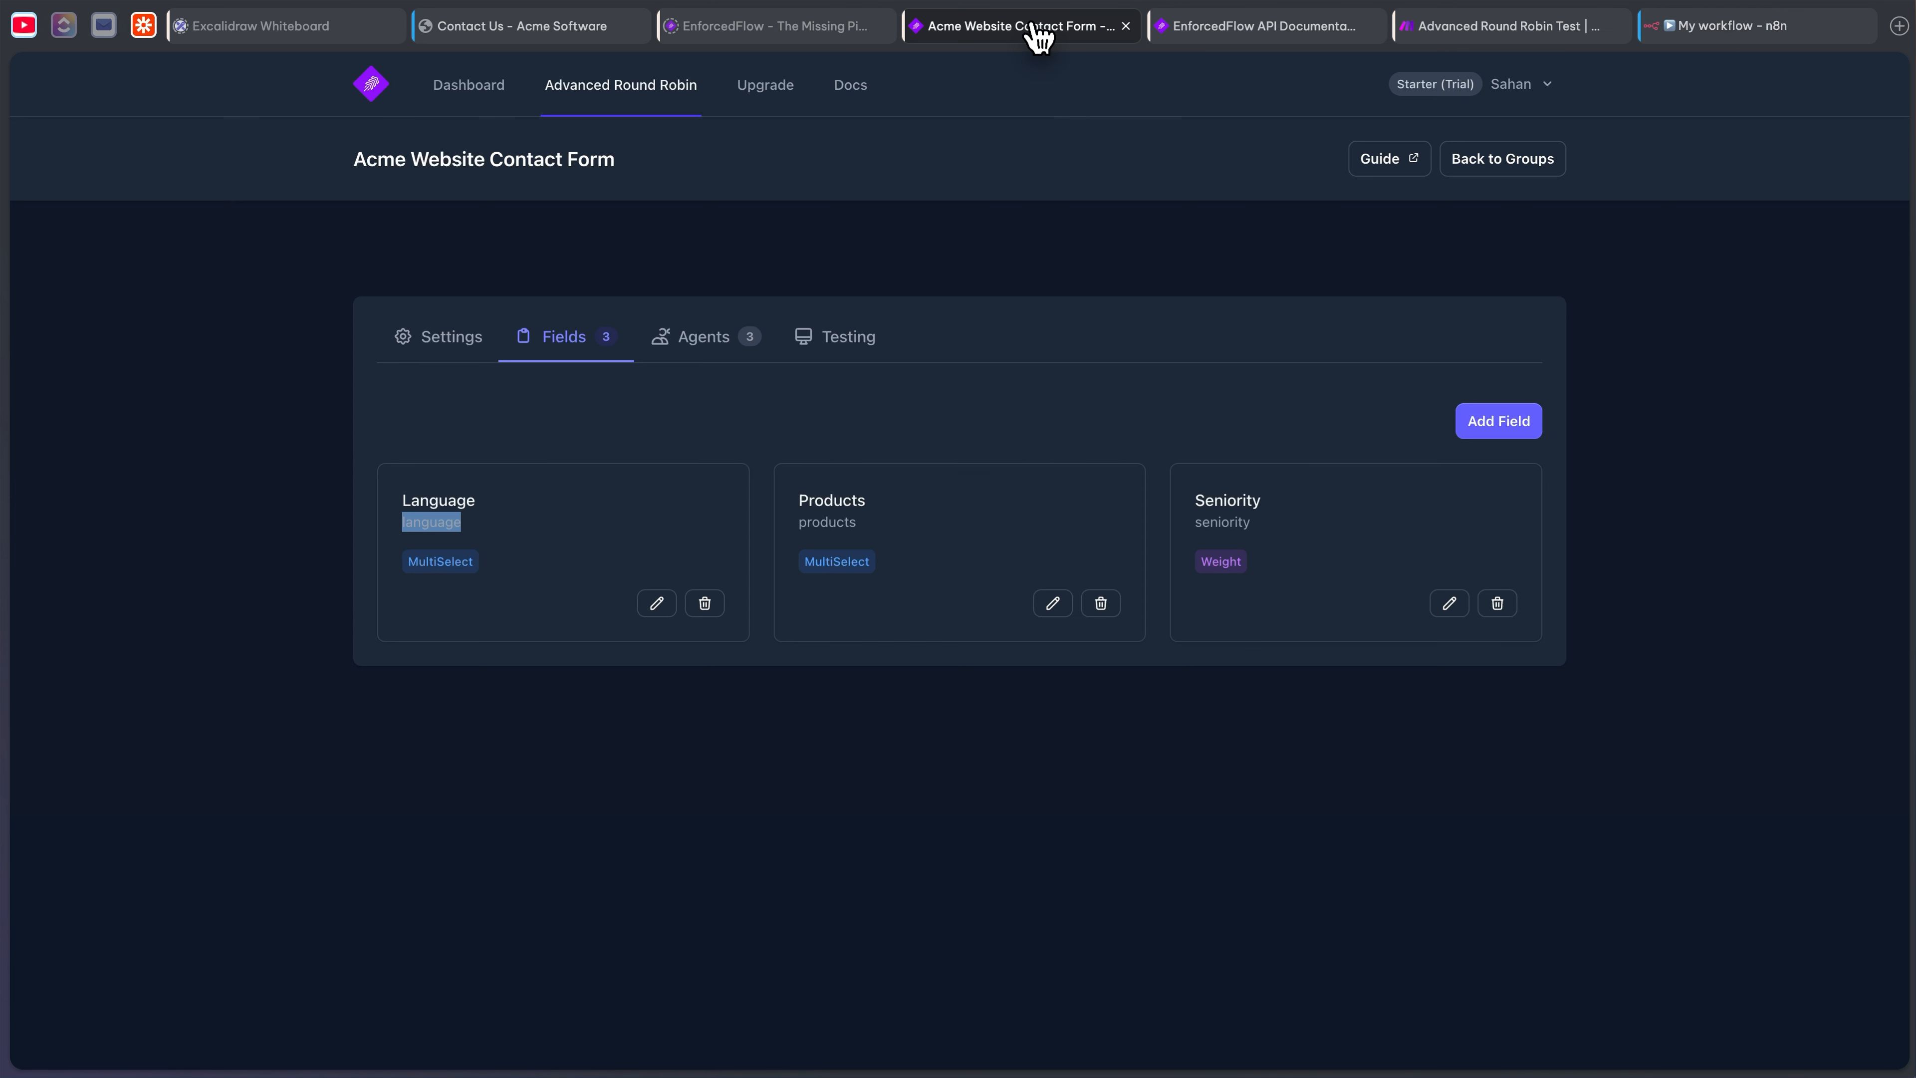
{"action": "double_click", "coordinate": [842, 523]}
{"action": "key", "text": "ctrl+c"}
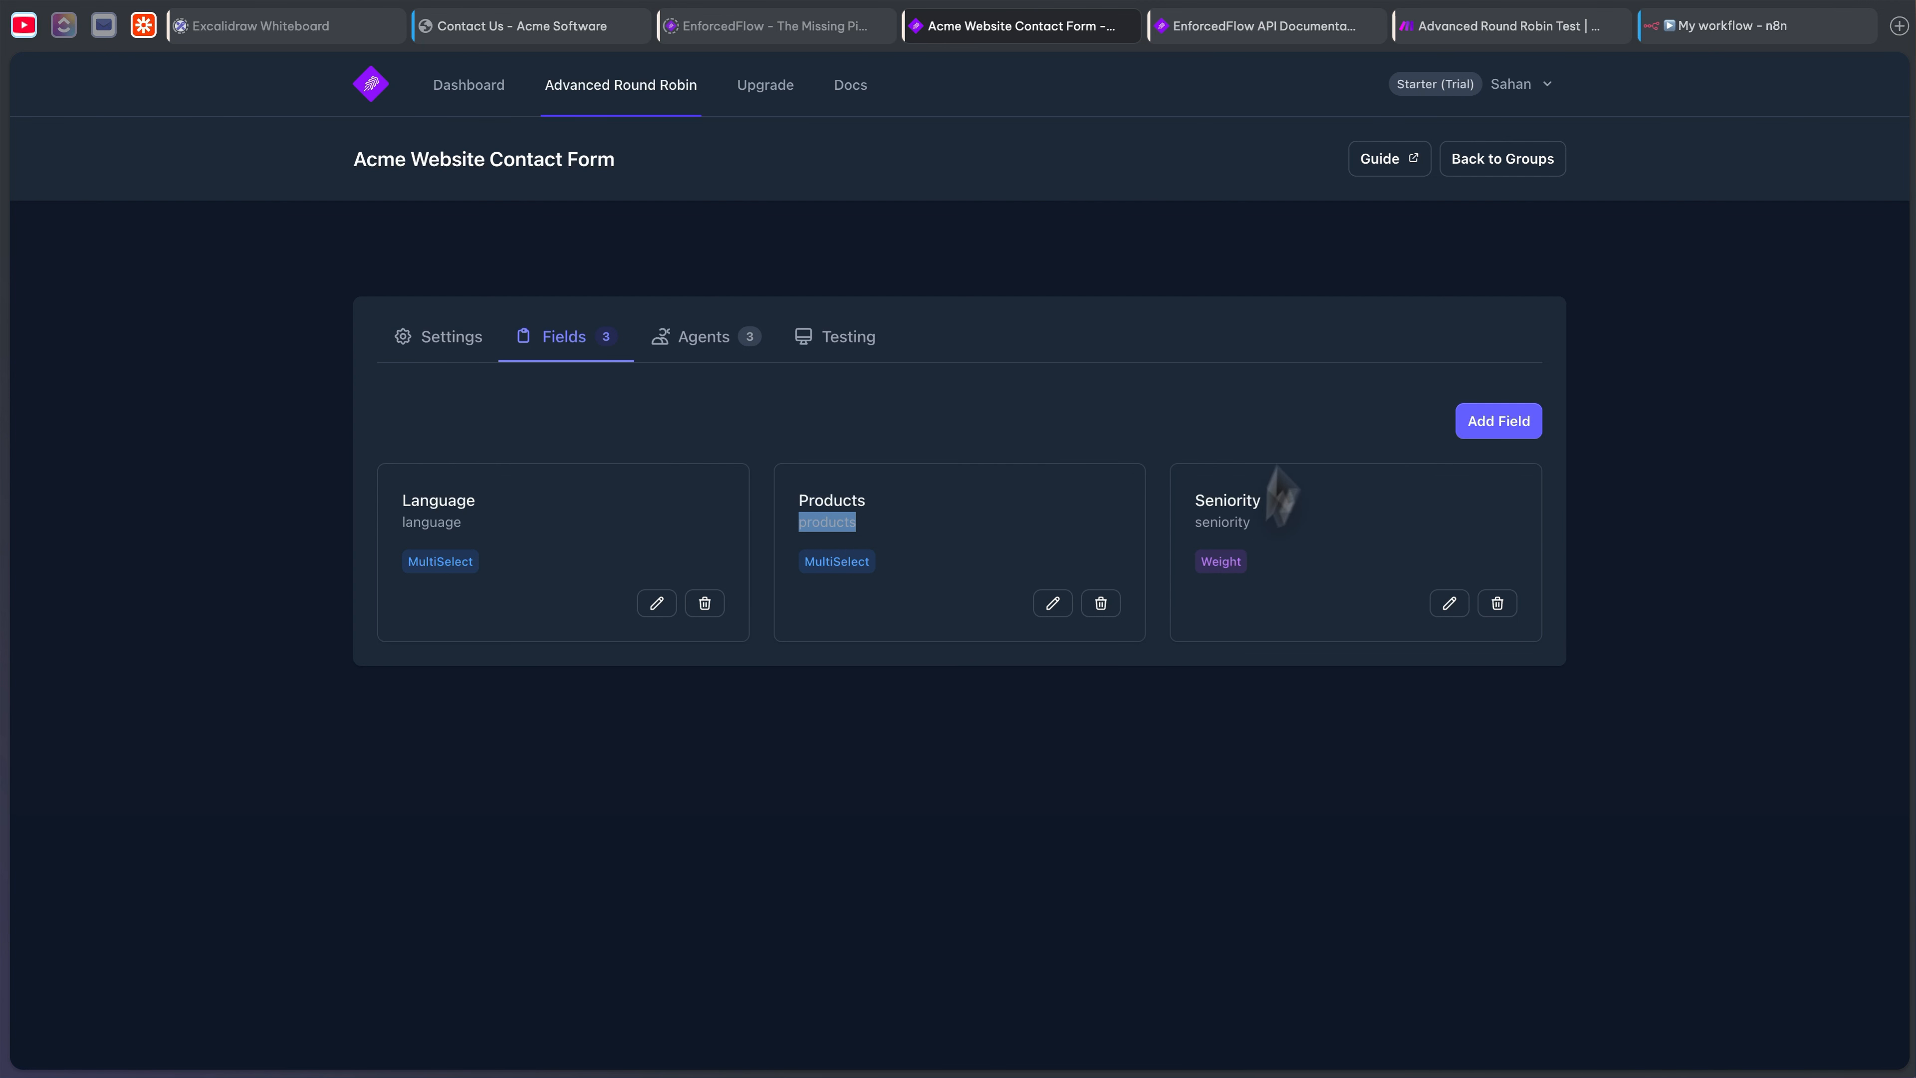
{"action": "left_click", "coordinate": [1682, 26]}
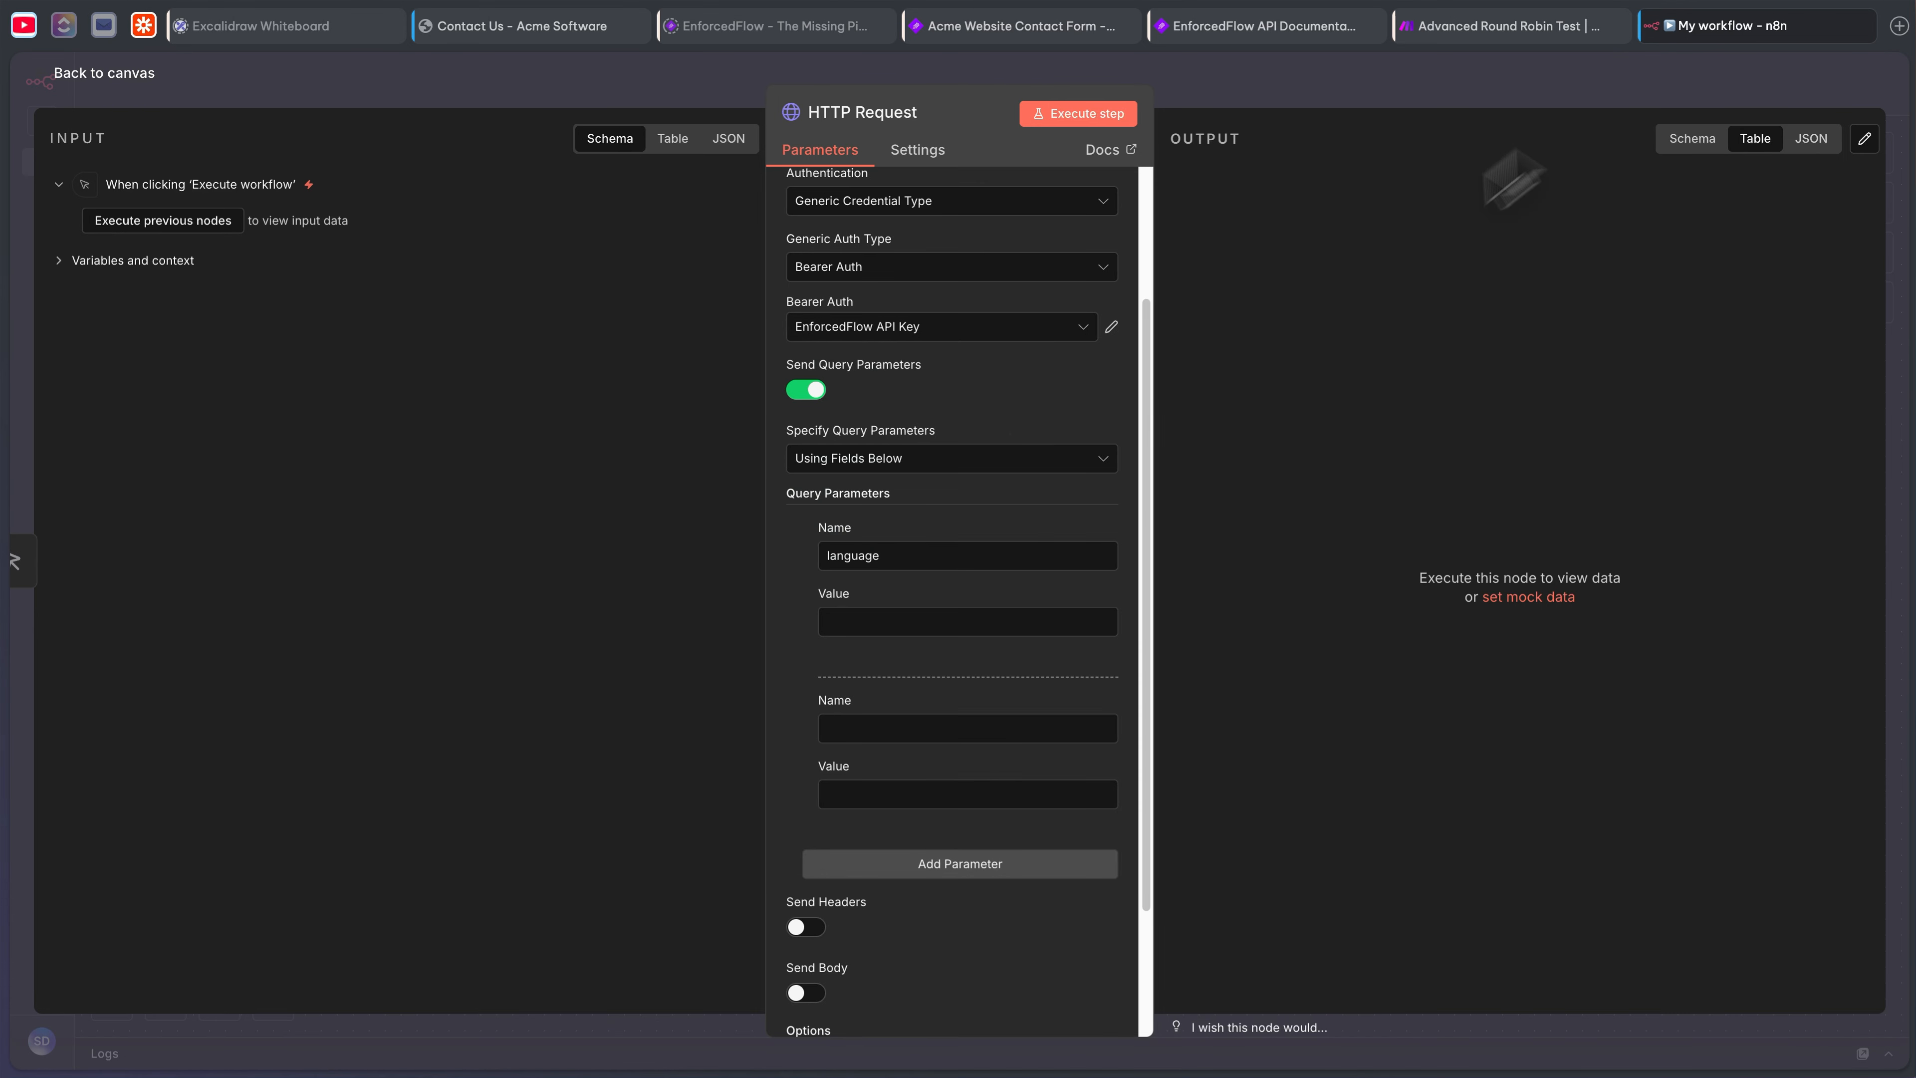
{"action": "left_click", "coordinate": [864, 730]}
{"action": "key", "text": "ctrl+v"}
- Set the parameter values to English and Acme CRM and execute the step
{"action": "left_click", "coordinate": [873, 620]}
{"action": "scroll", "coordinate": [856, 597], "scroll_direction": "down", "scroll_amount": 1}
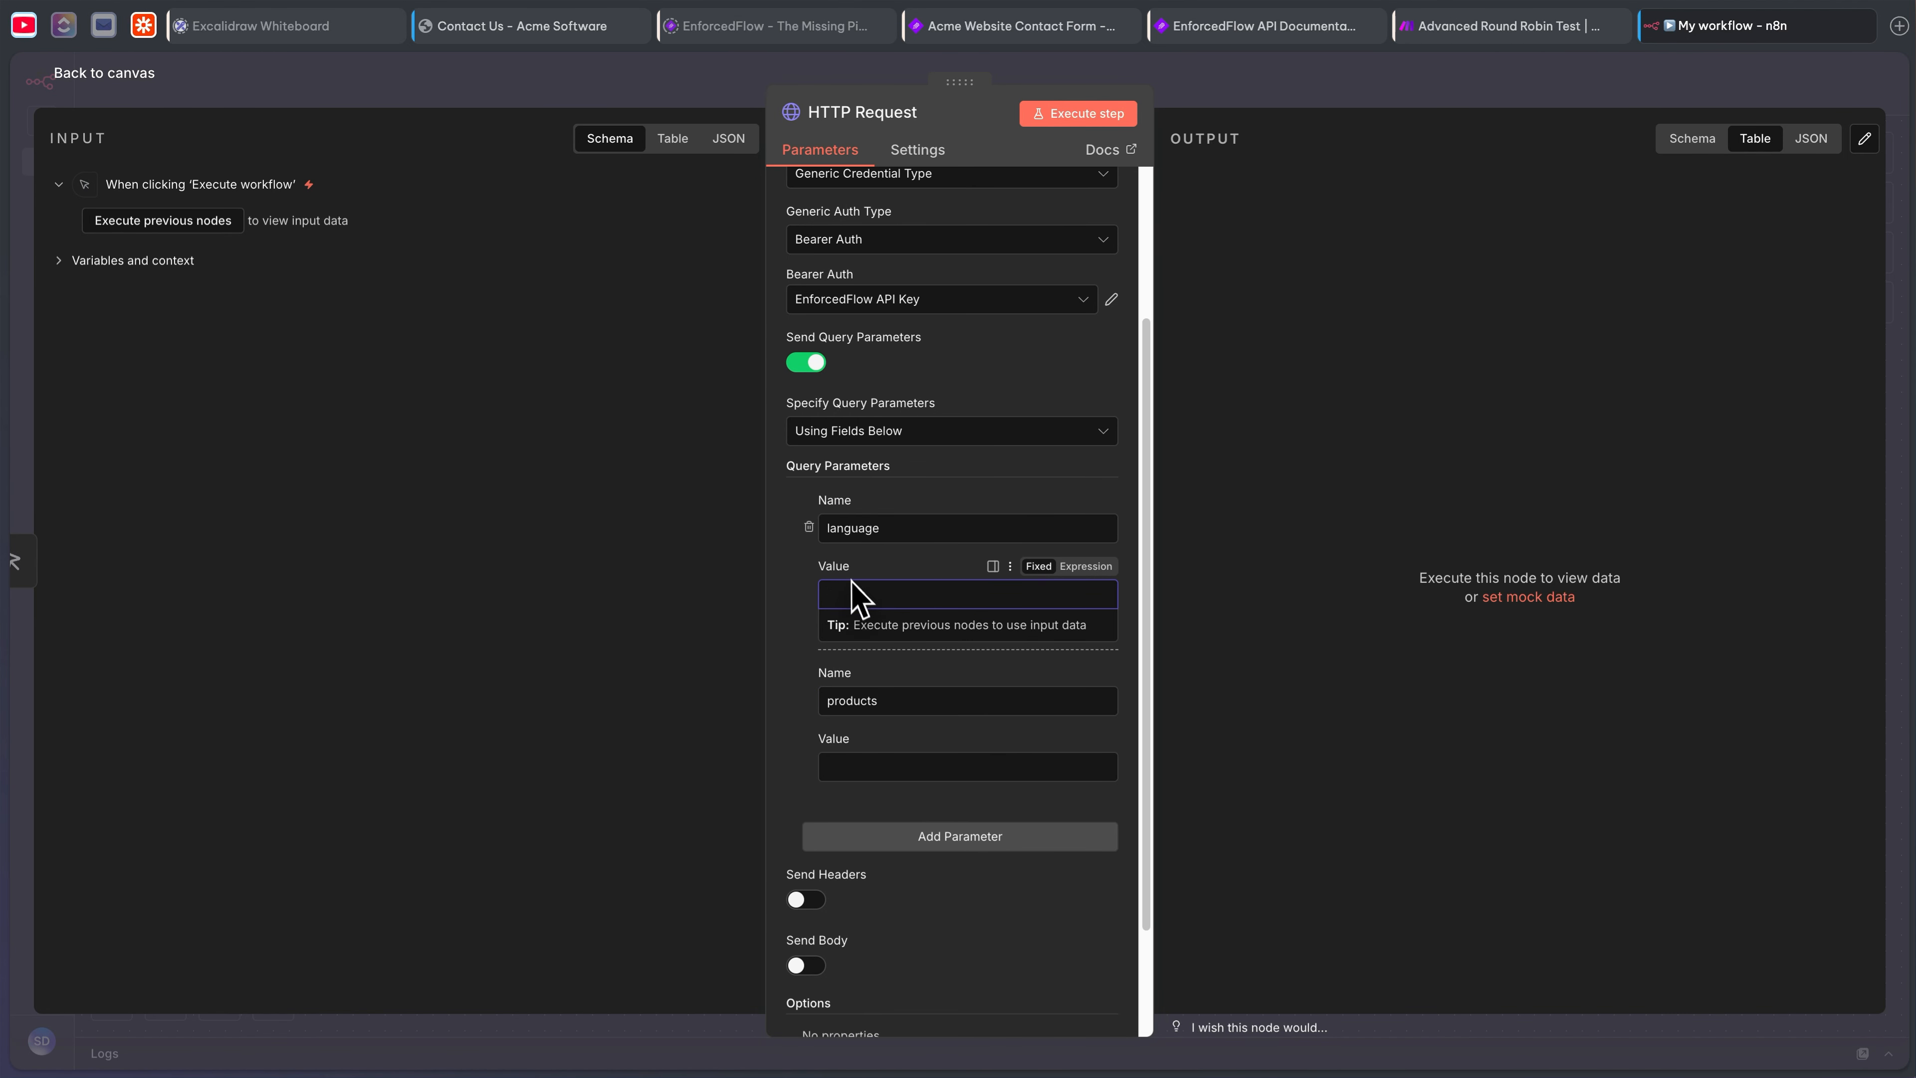
{"action": "scroll", "coordinate": [852, 580], "scroll_direction": "down", "scroll_amount": 1}
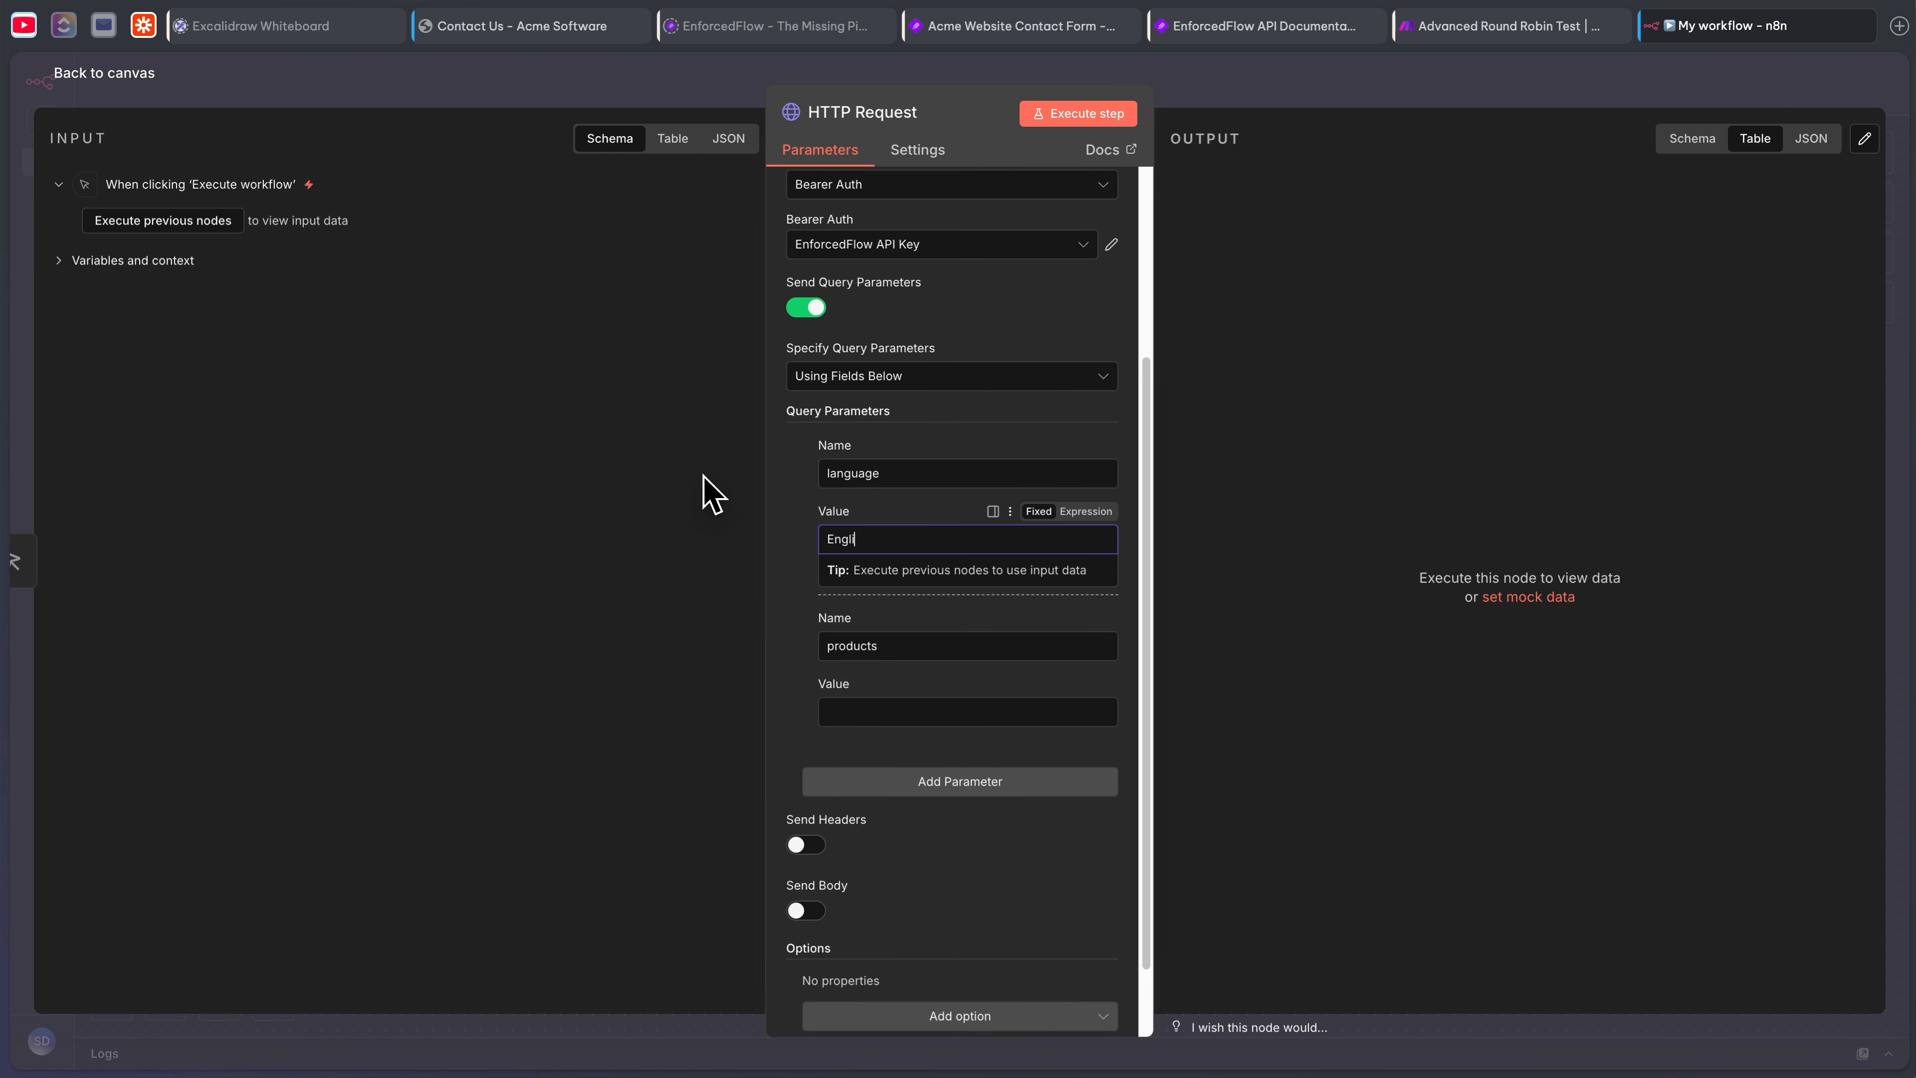
{"action": "left_click", "coordinate": [892, 713]}
{"action": "type", "text": "A"}
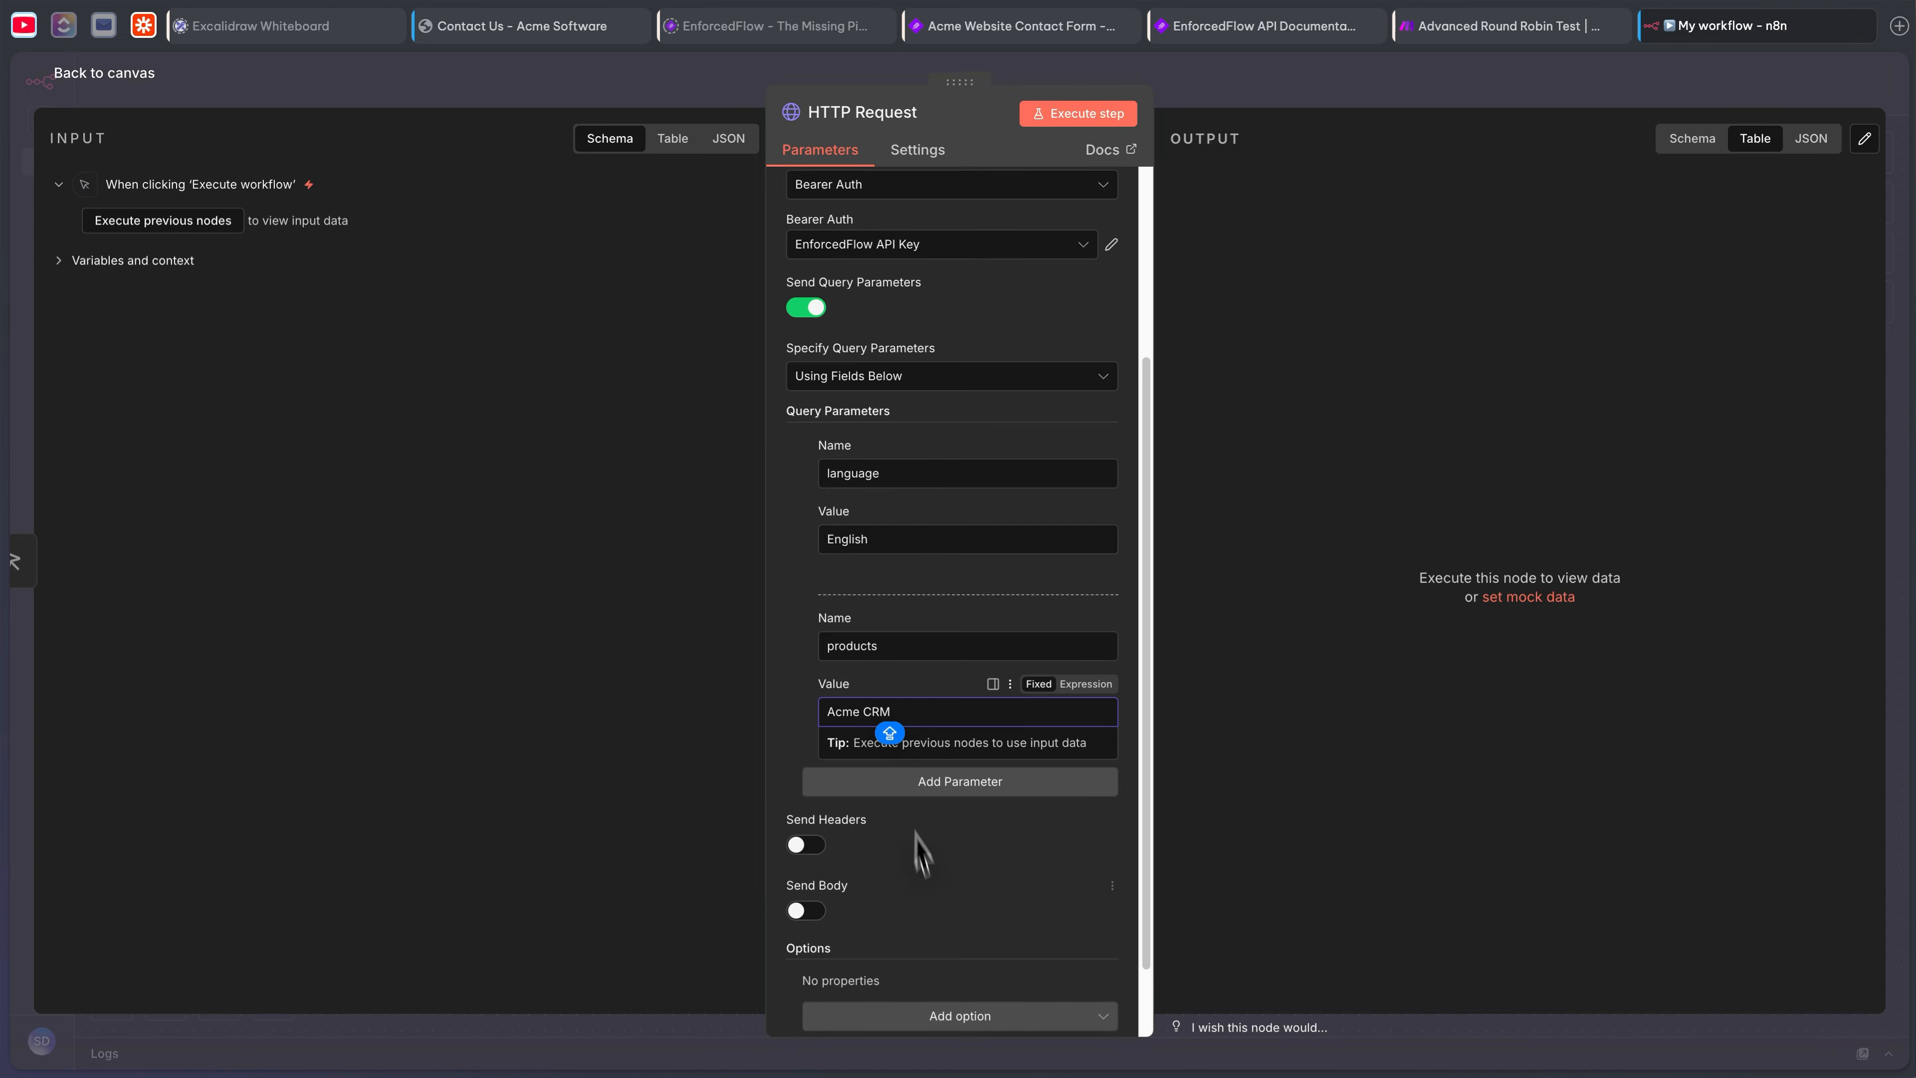
{"action": "type", "text": "cme CRM"}
{"action": "left_click", "coordinate": [967, 933]}
{"action": "scroll", "coordinate": [959, 934], "scroll_direction": "down", "scroll_amount": 2}
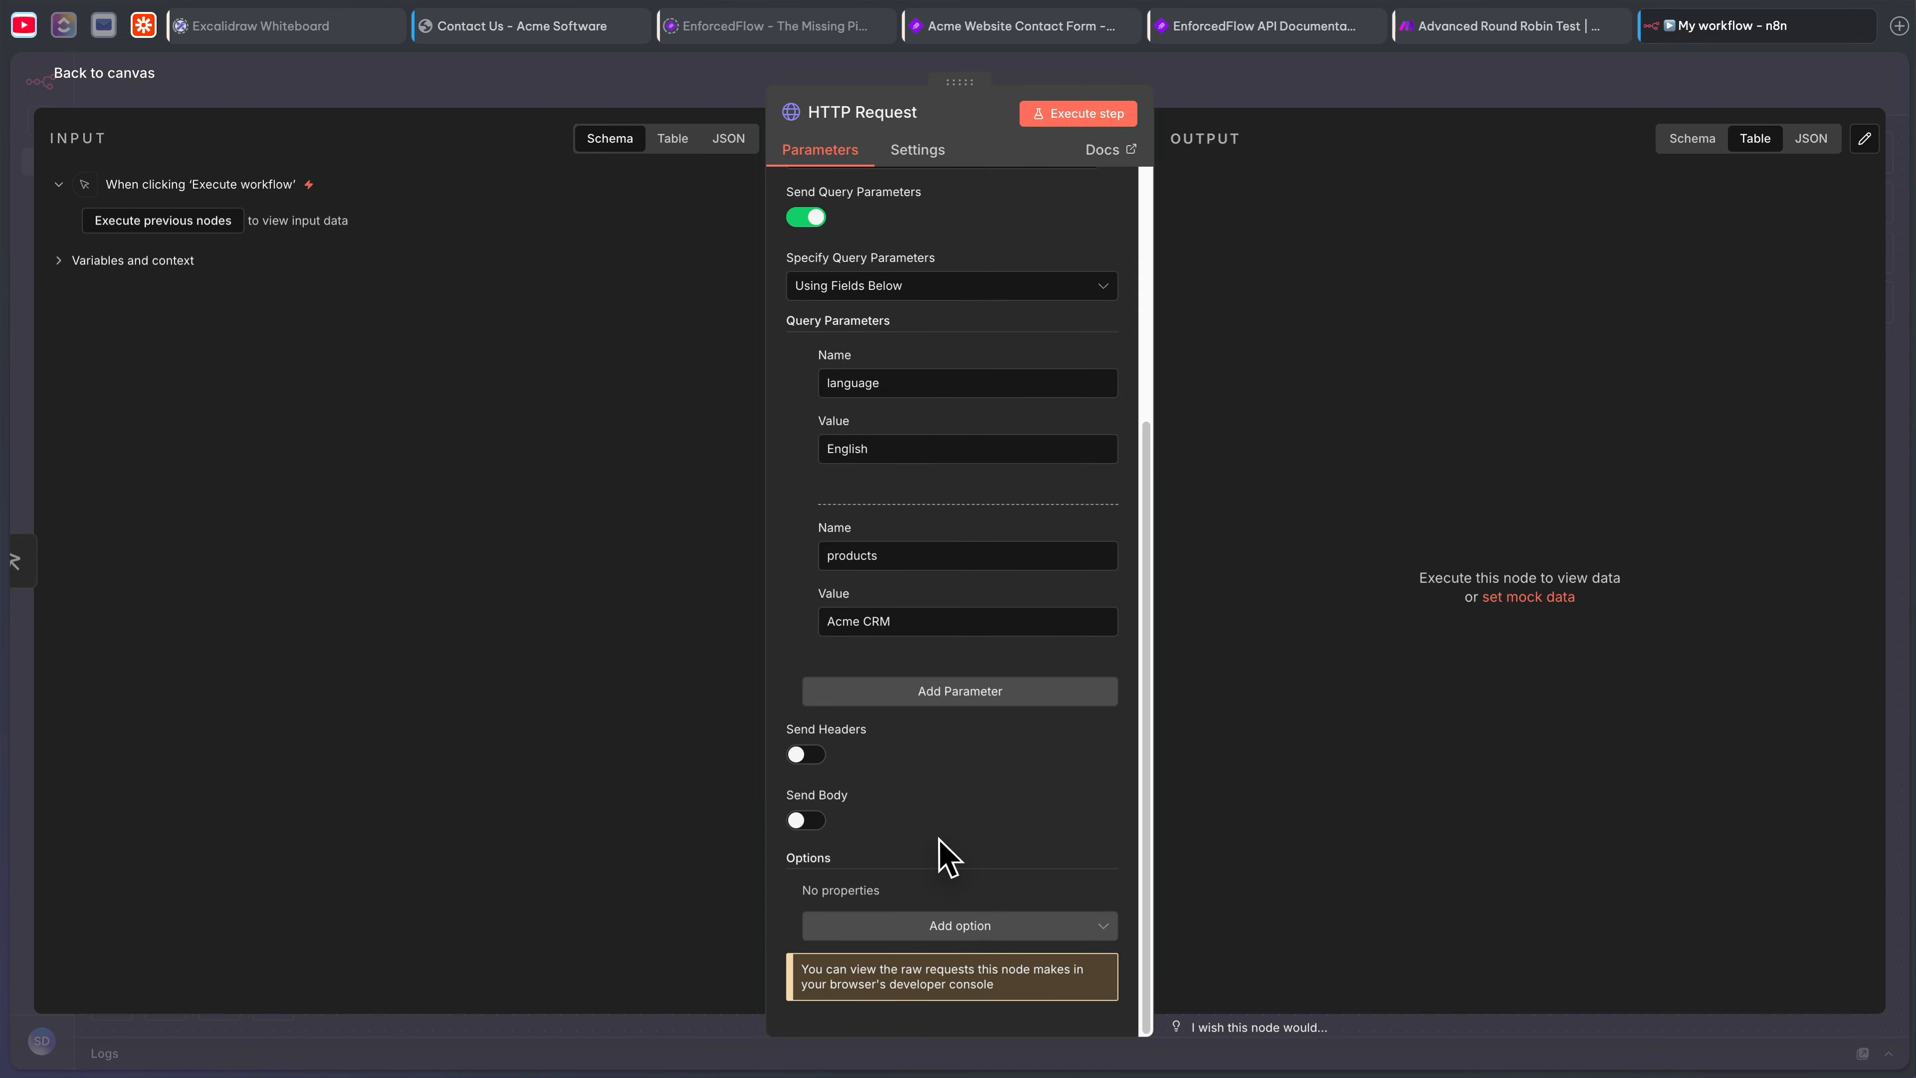
{"action": "scroll", "coordinate": [948, 857], "scroll_direction": "up", "scroll_amount": 8}
{"action": "left_click", "coordinate": [1055, 115]}
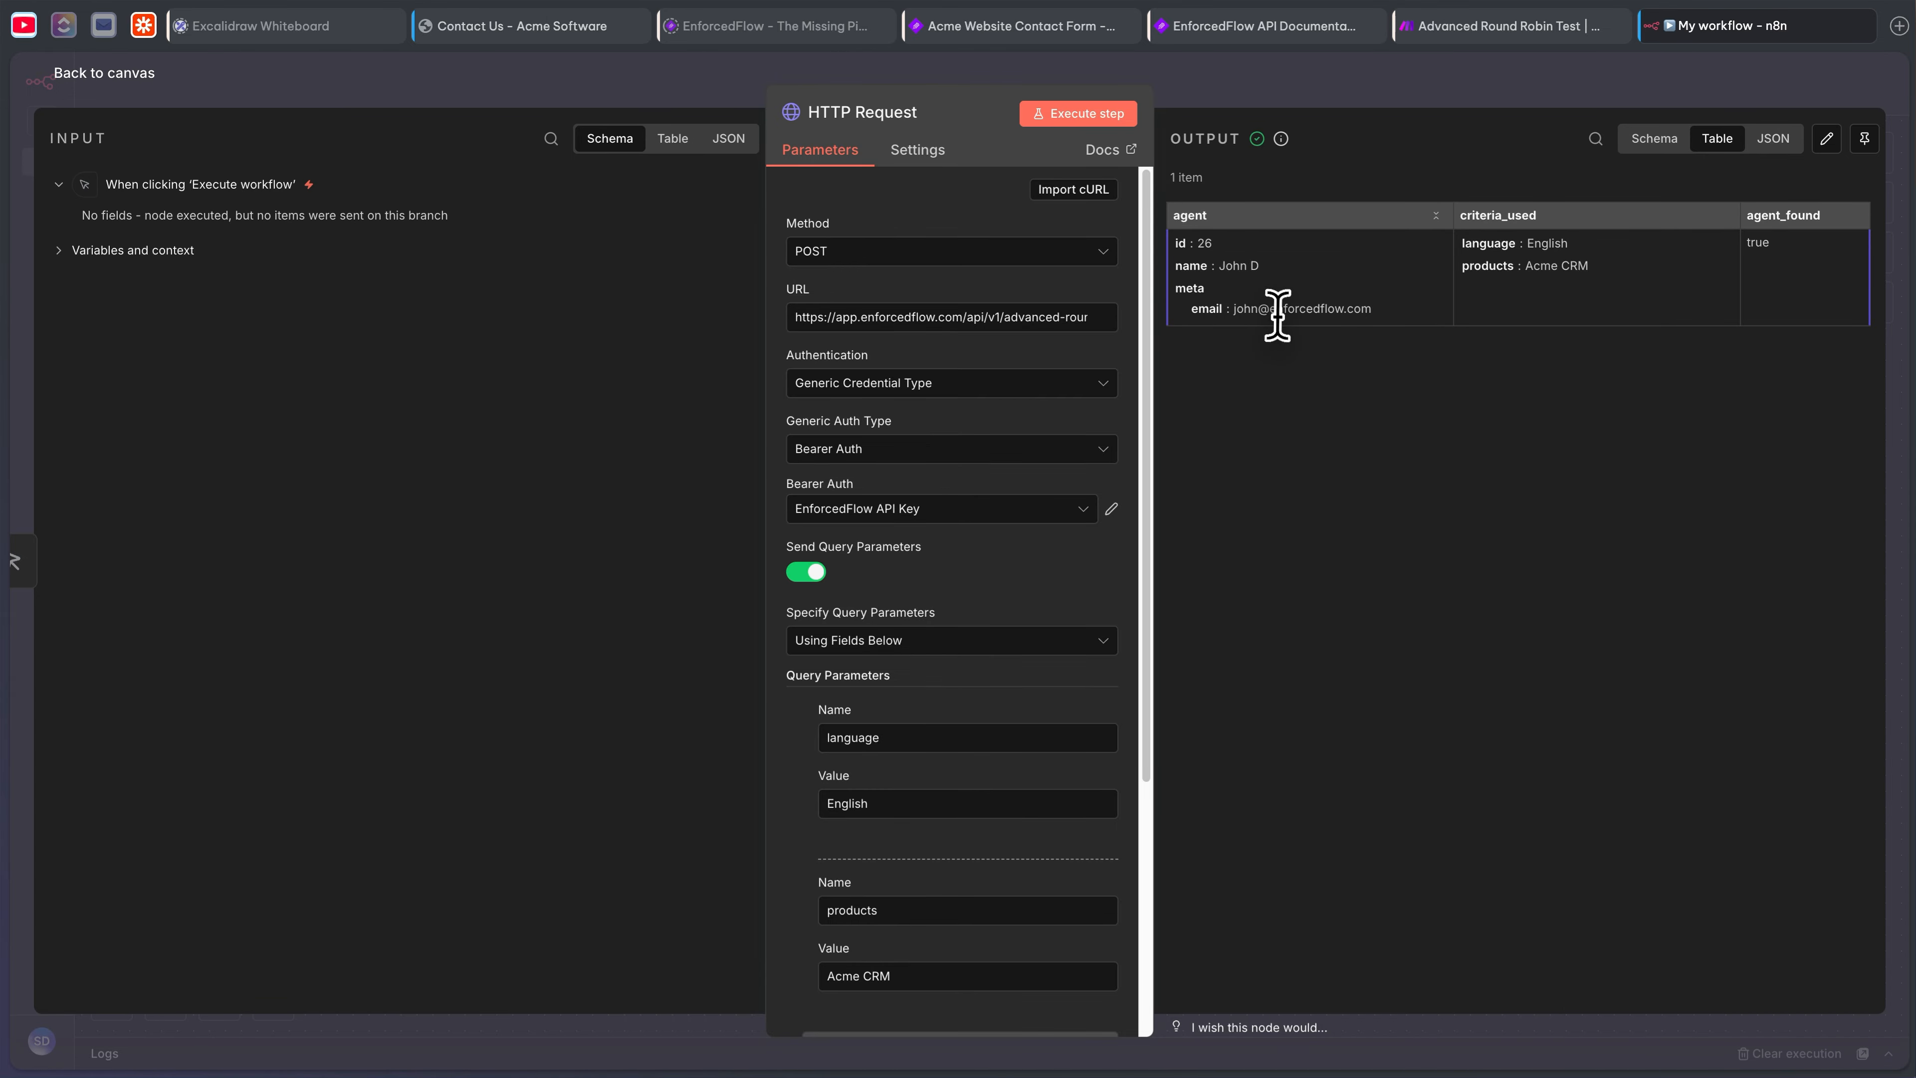
- Return to the canvas, reopen the HTTP Request node, and select its English and Acme CRM values
{"action": "left_click", "coordinate": [1370, 87]}
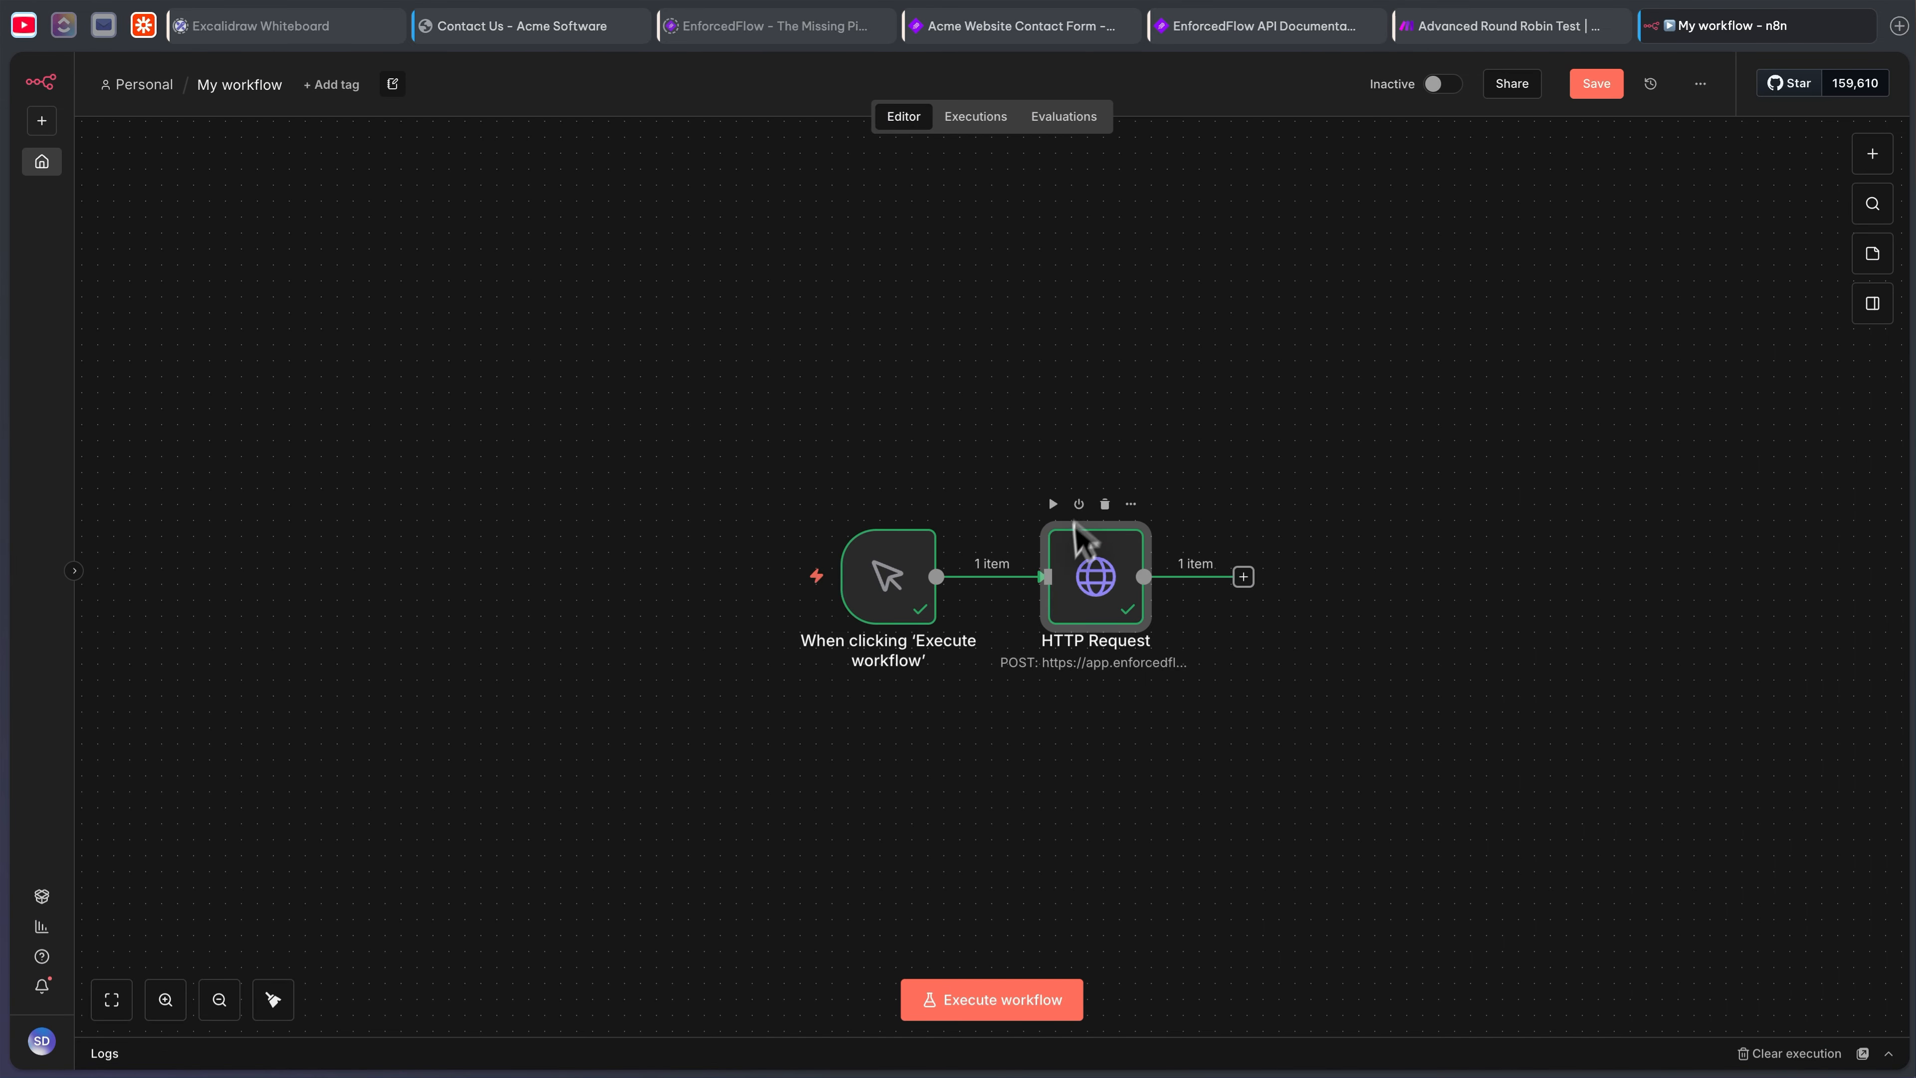
{"action": "left_click", "coordinate": [1288, 465]}
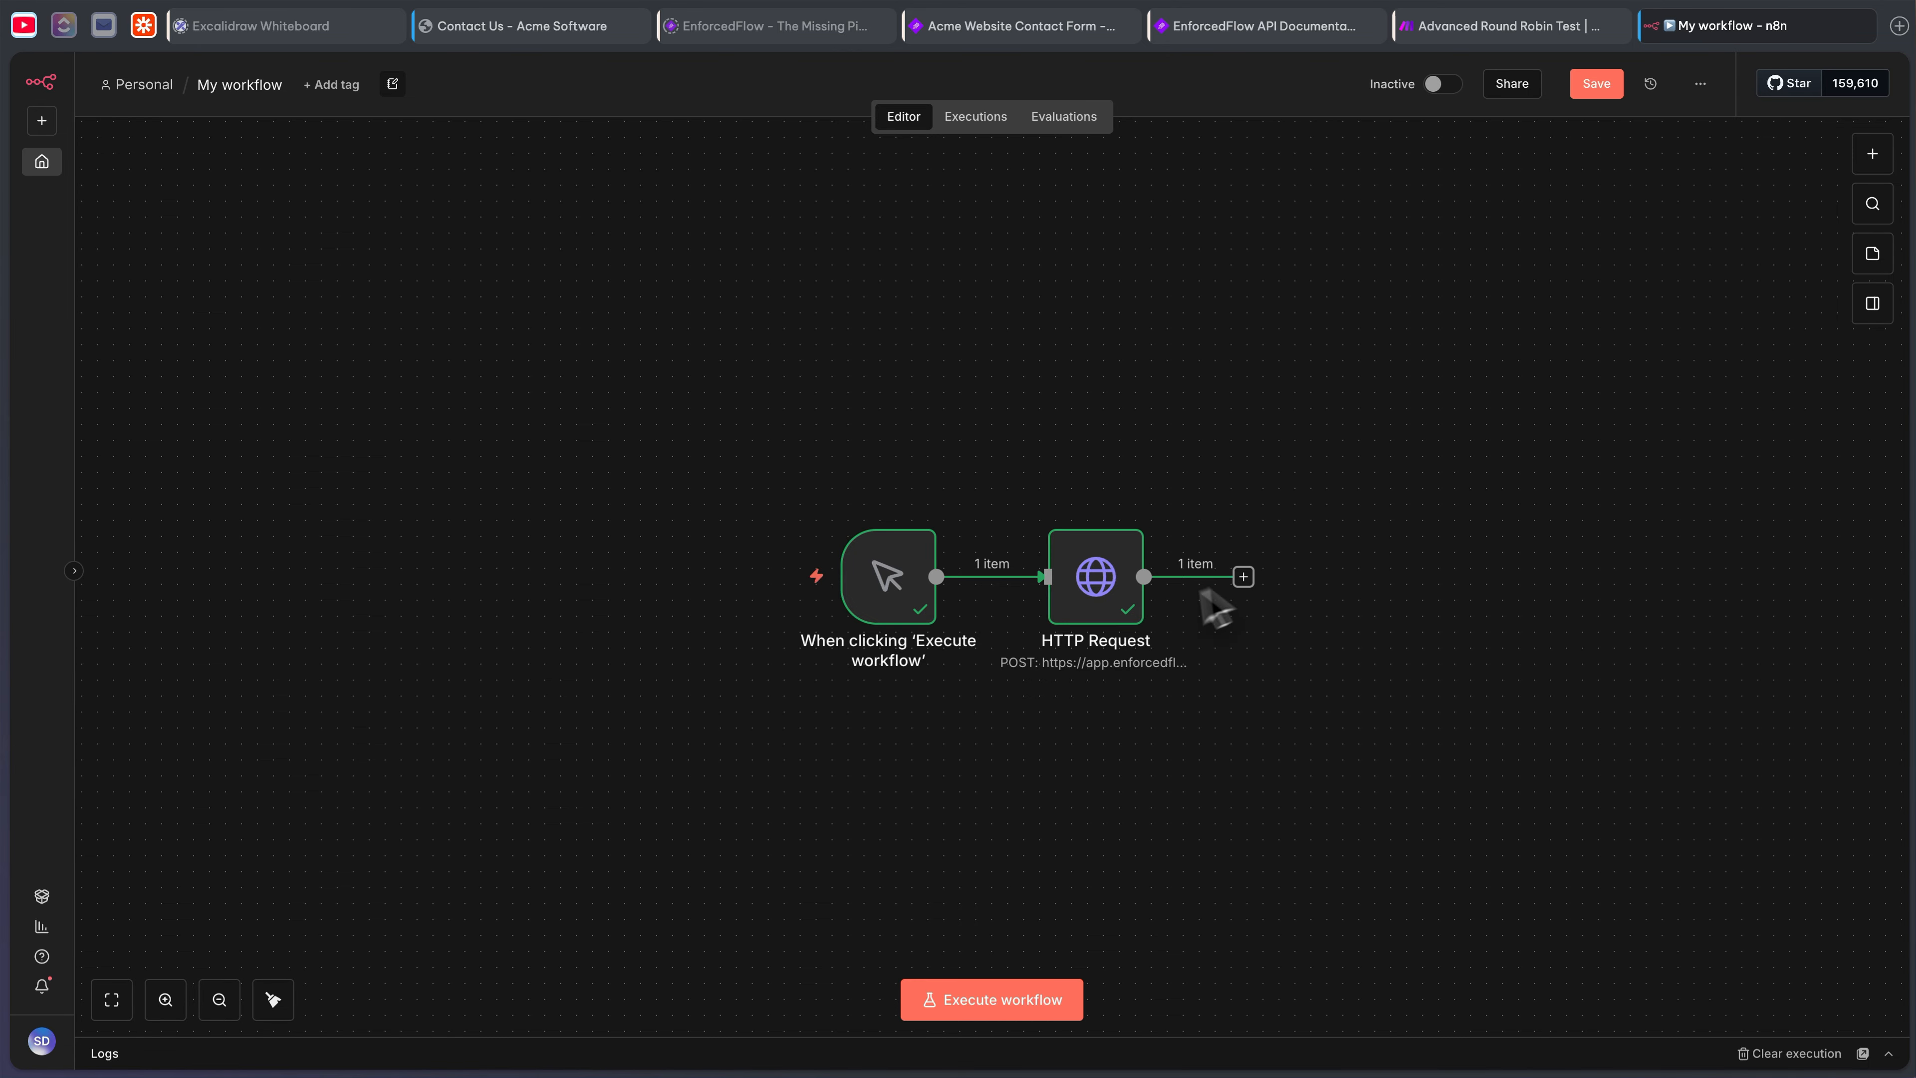
{"action": "left_click", "coordinate": [1106, 593]}
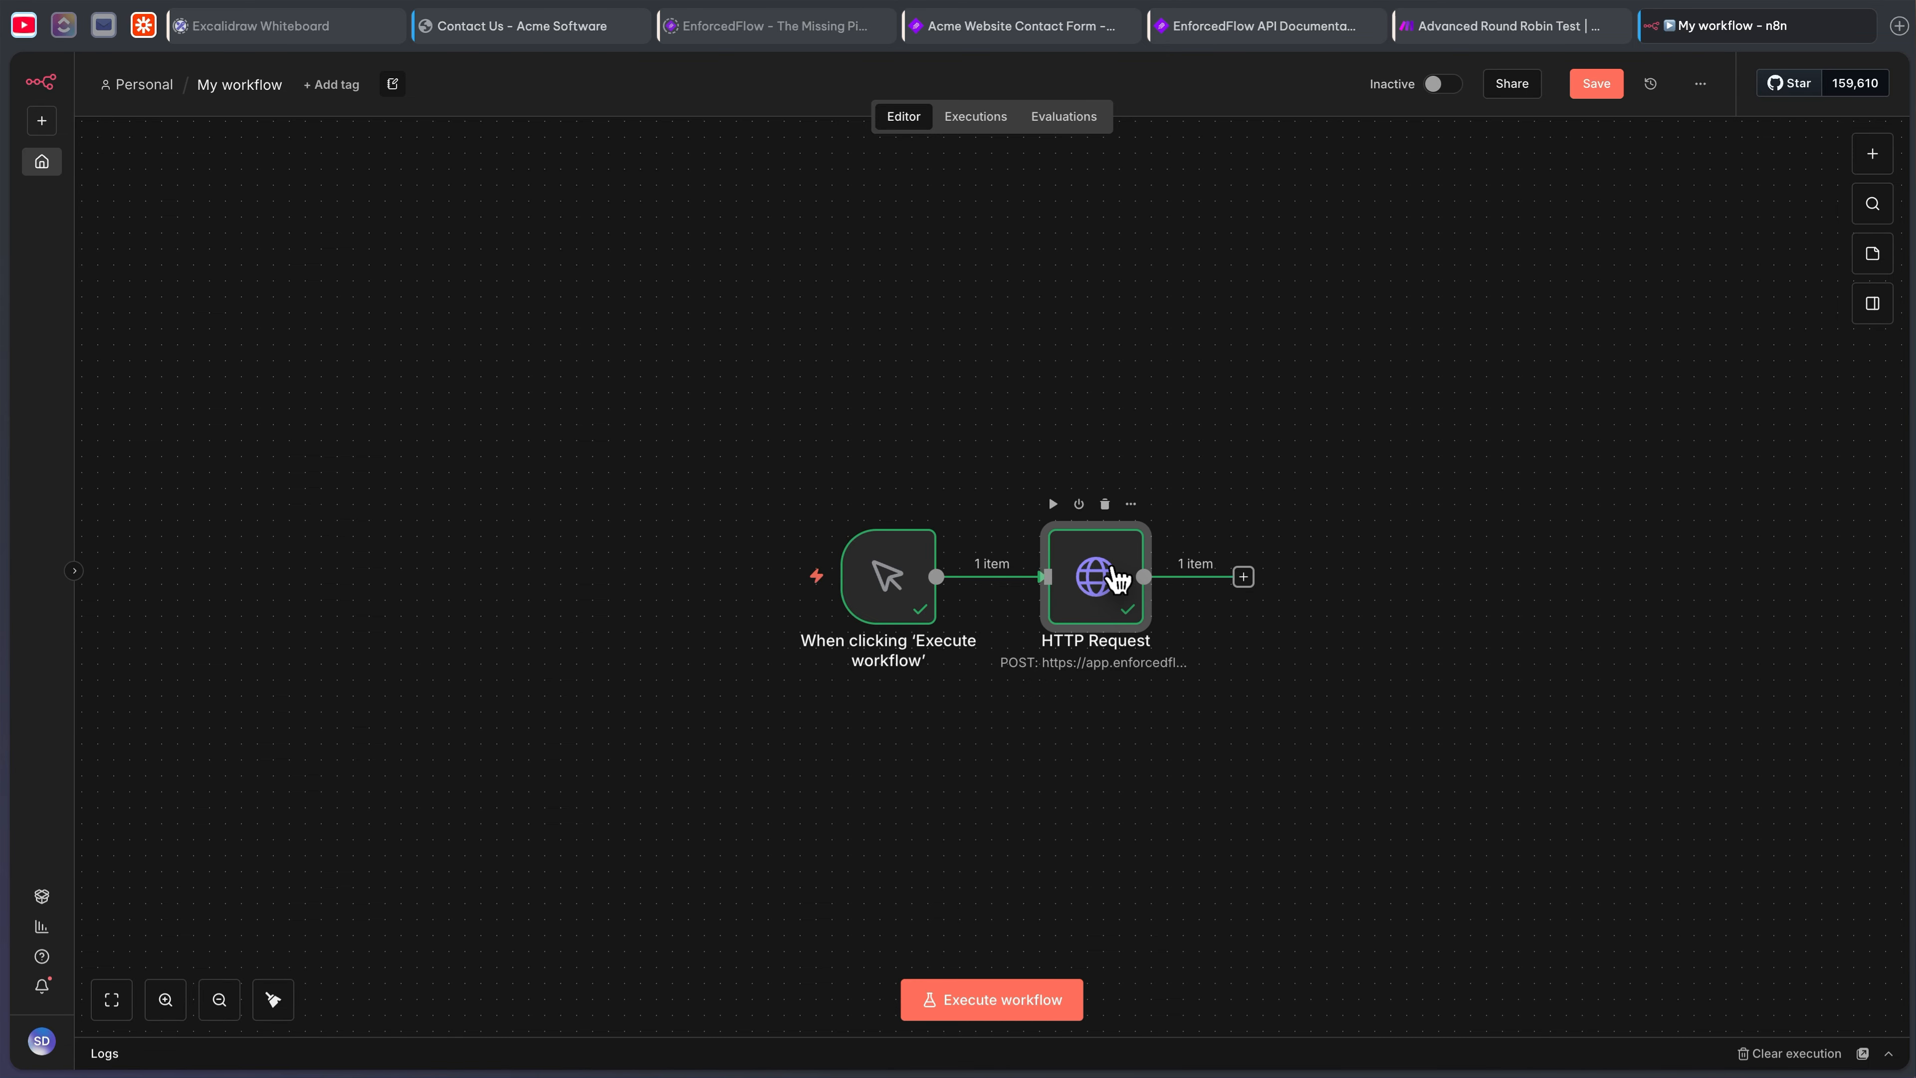
{"action": "double_click", "coordinate": [1116, 579]}
{"action": "scroll", "coordinate": [941, 441], "scroll_direction": "down", "scroll_amount": 5}
{"action": "double_click", "coordinate": [854, 571]}
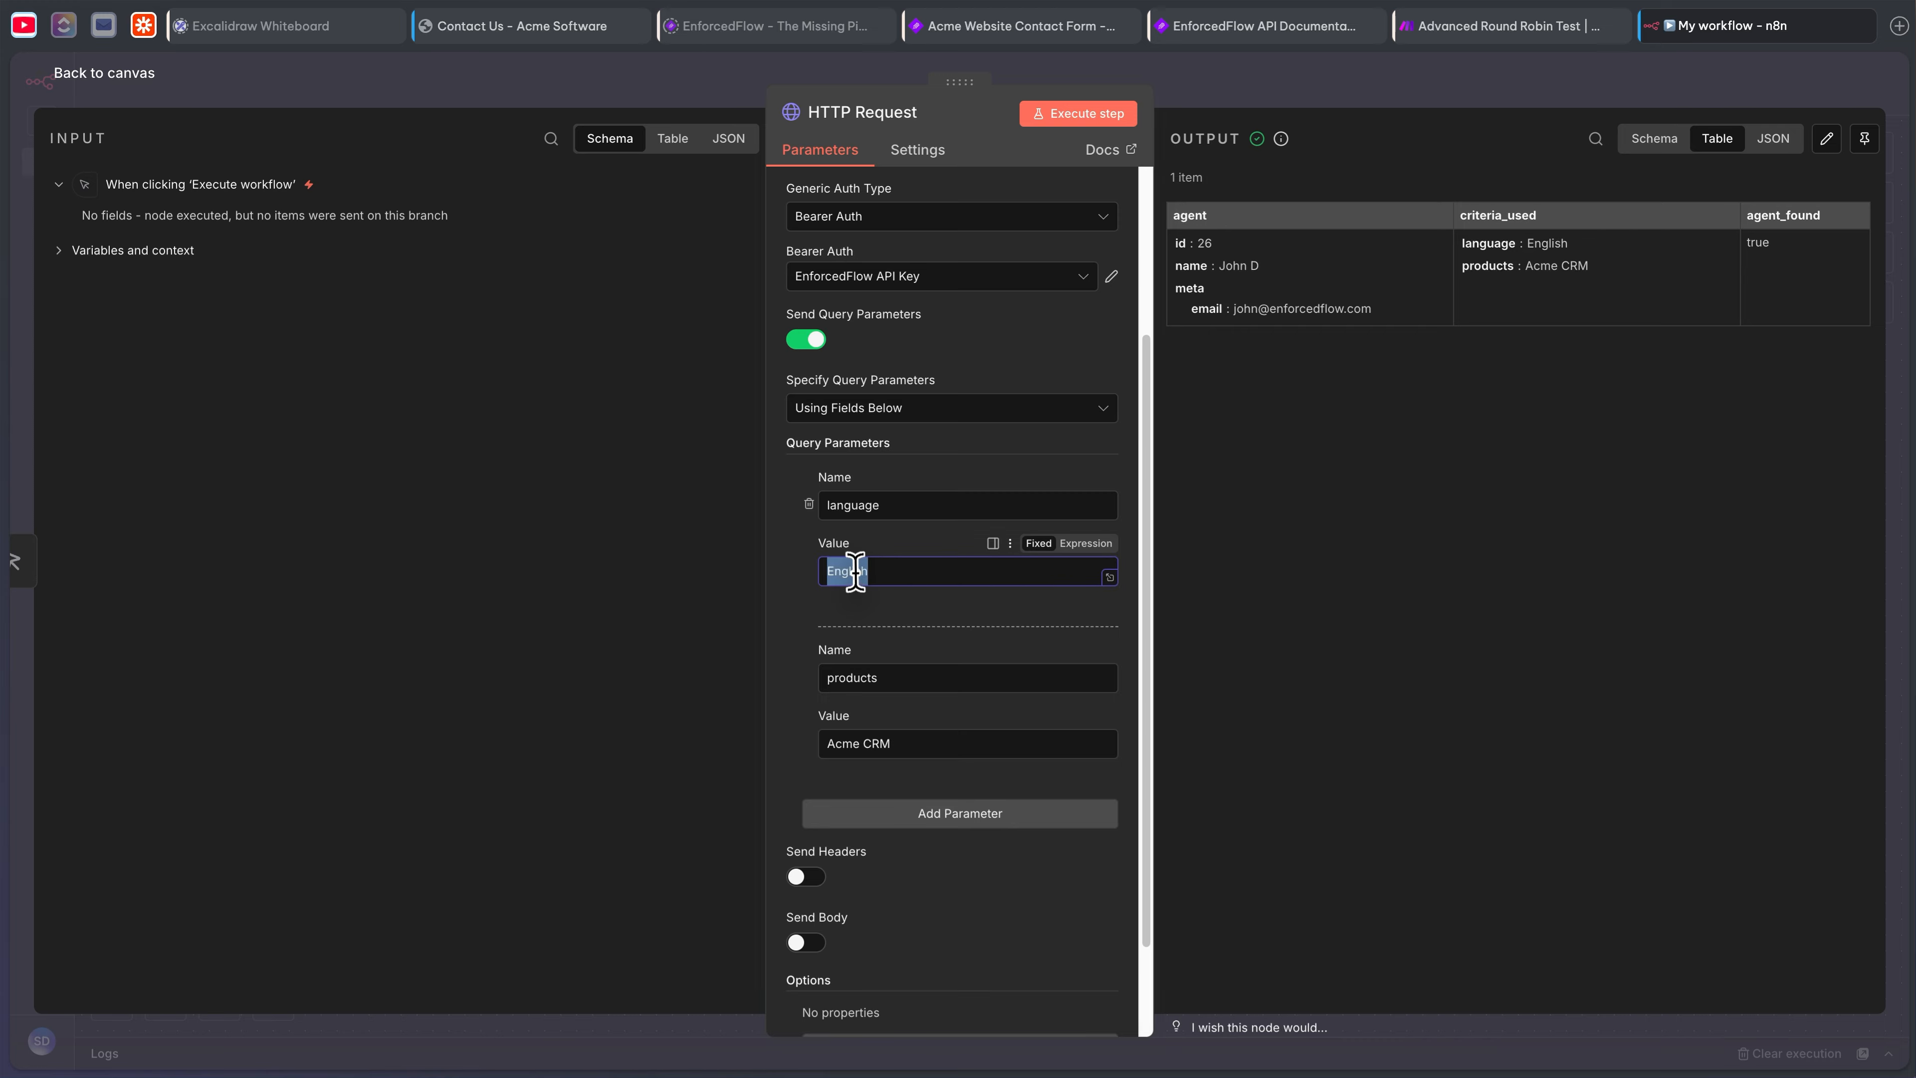
{"action": "key", "text": "Caps_Lock"}
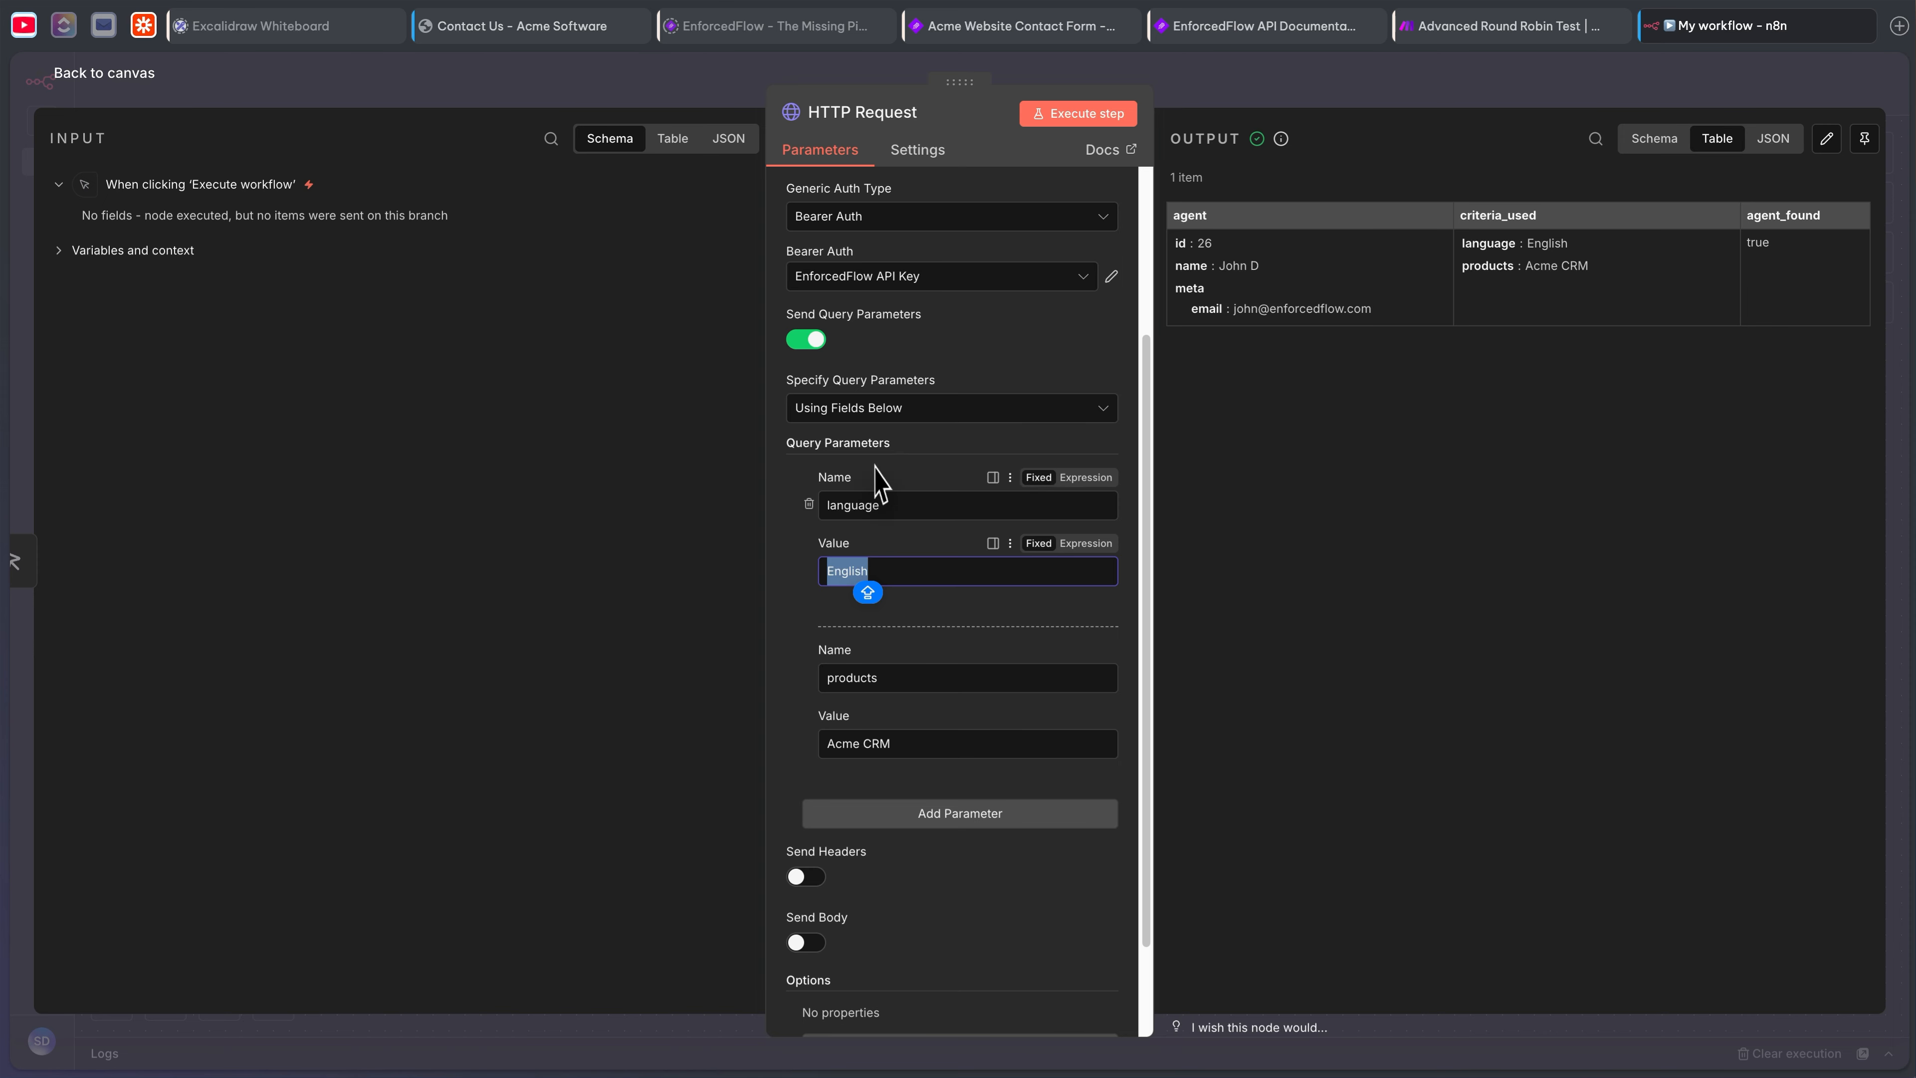
{"action": "triple_click", "coordinate": [859, 743]}
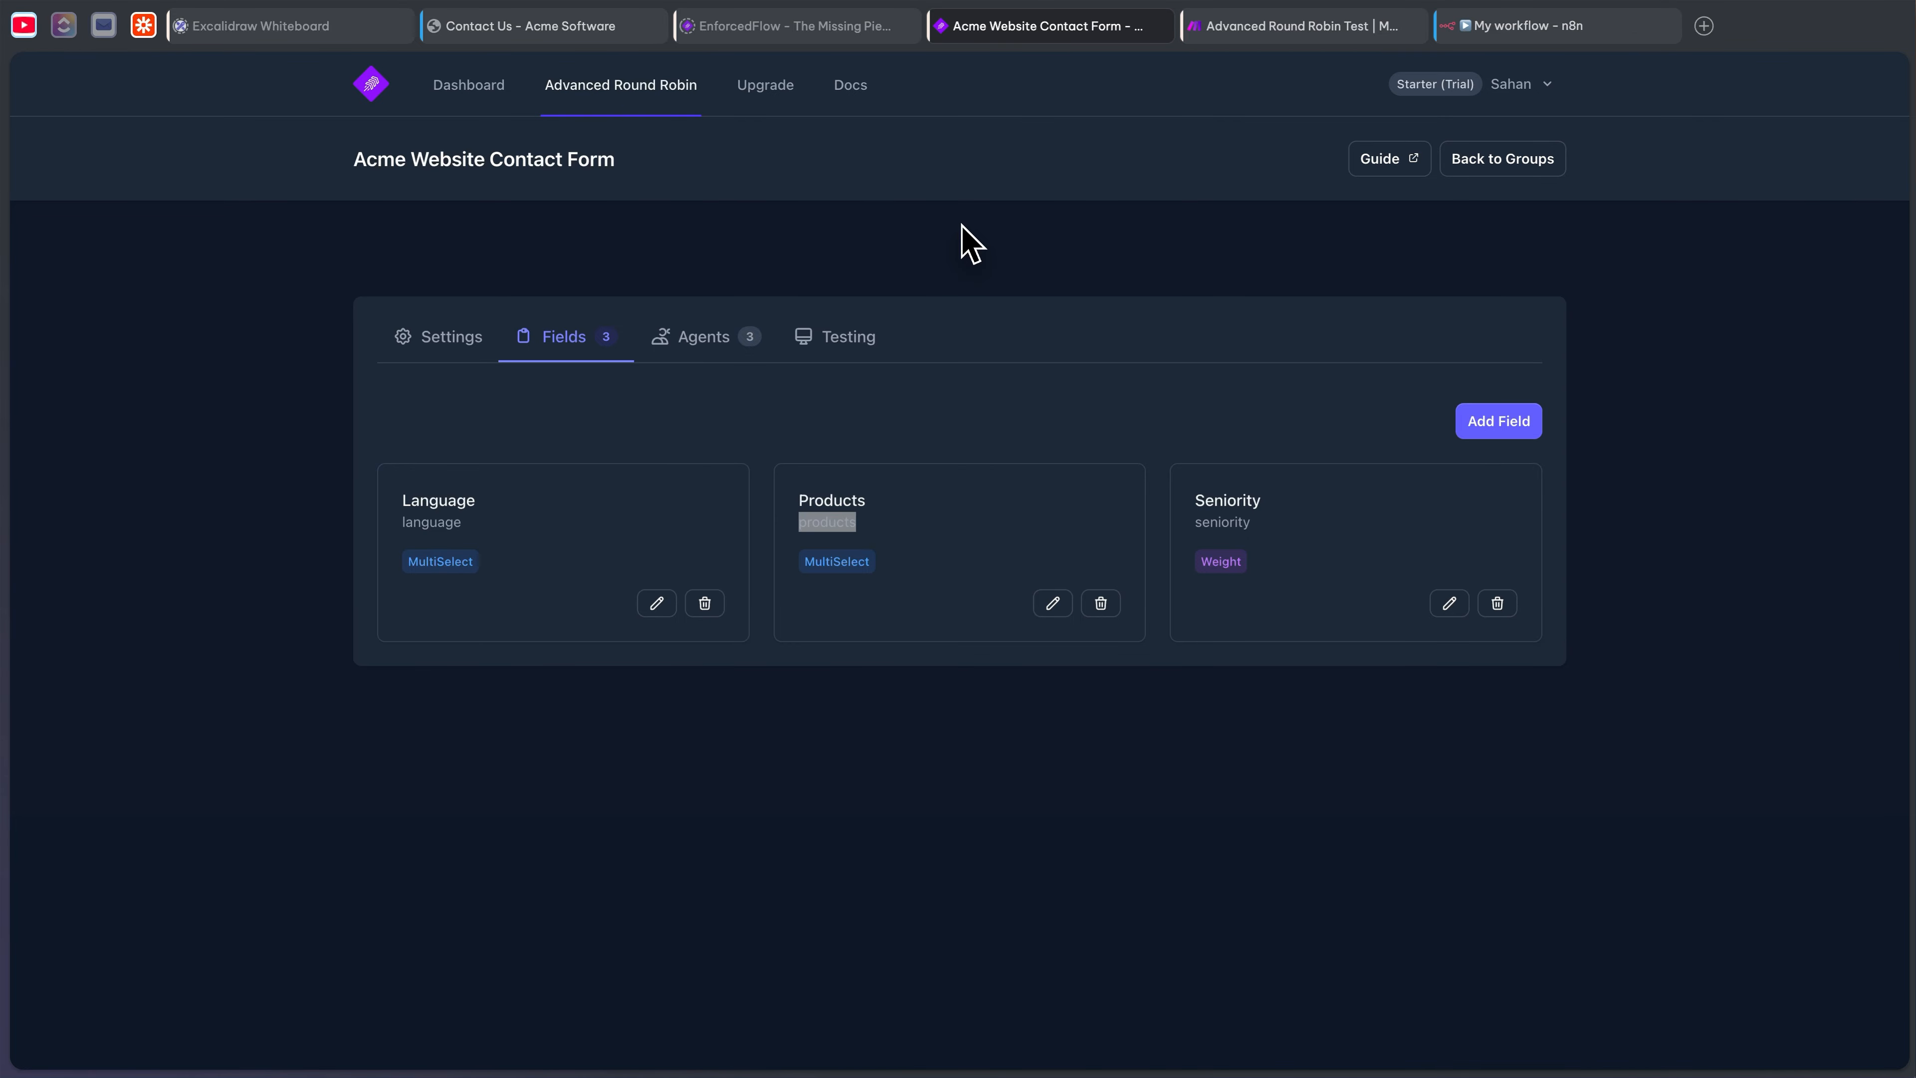
- Open EnforcedFlow Docs in a new tab, then Help & Support from the account menu
{"action": "left_click", "coordinate": [850, 85]}
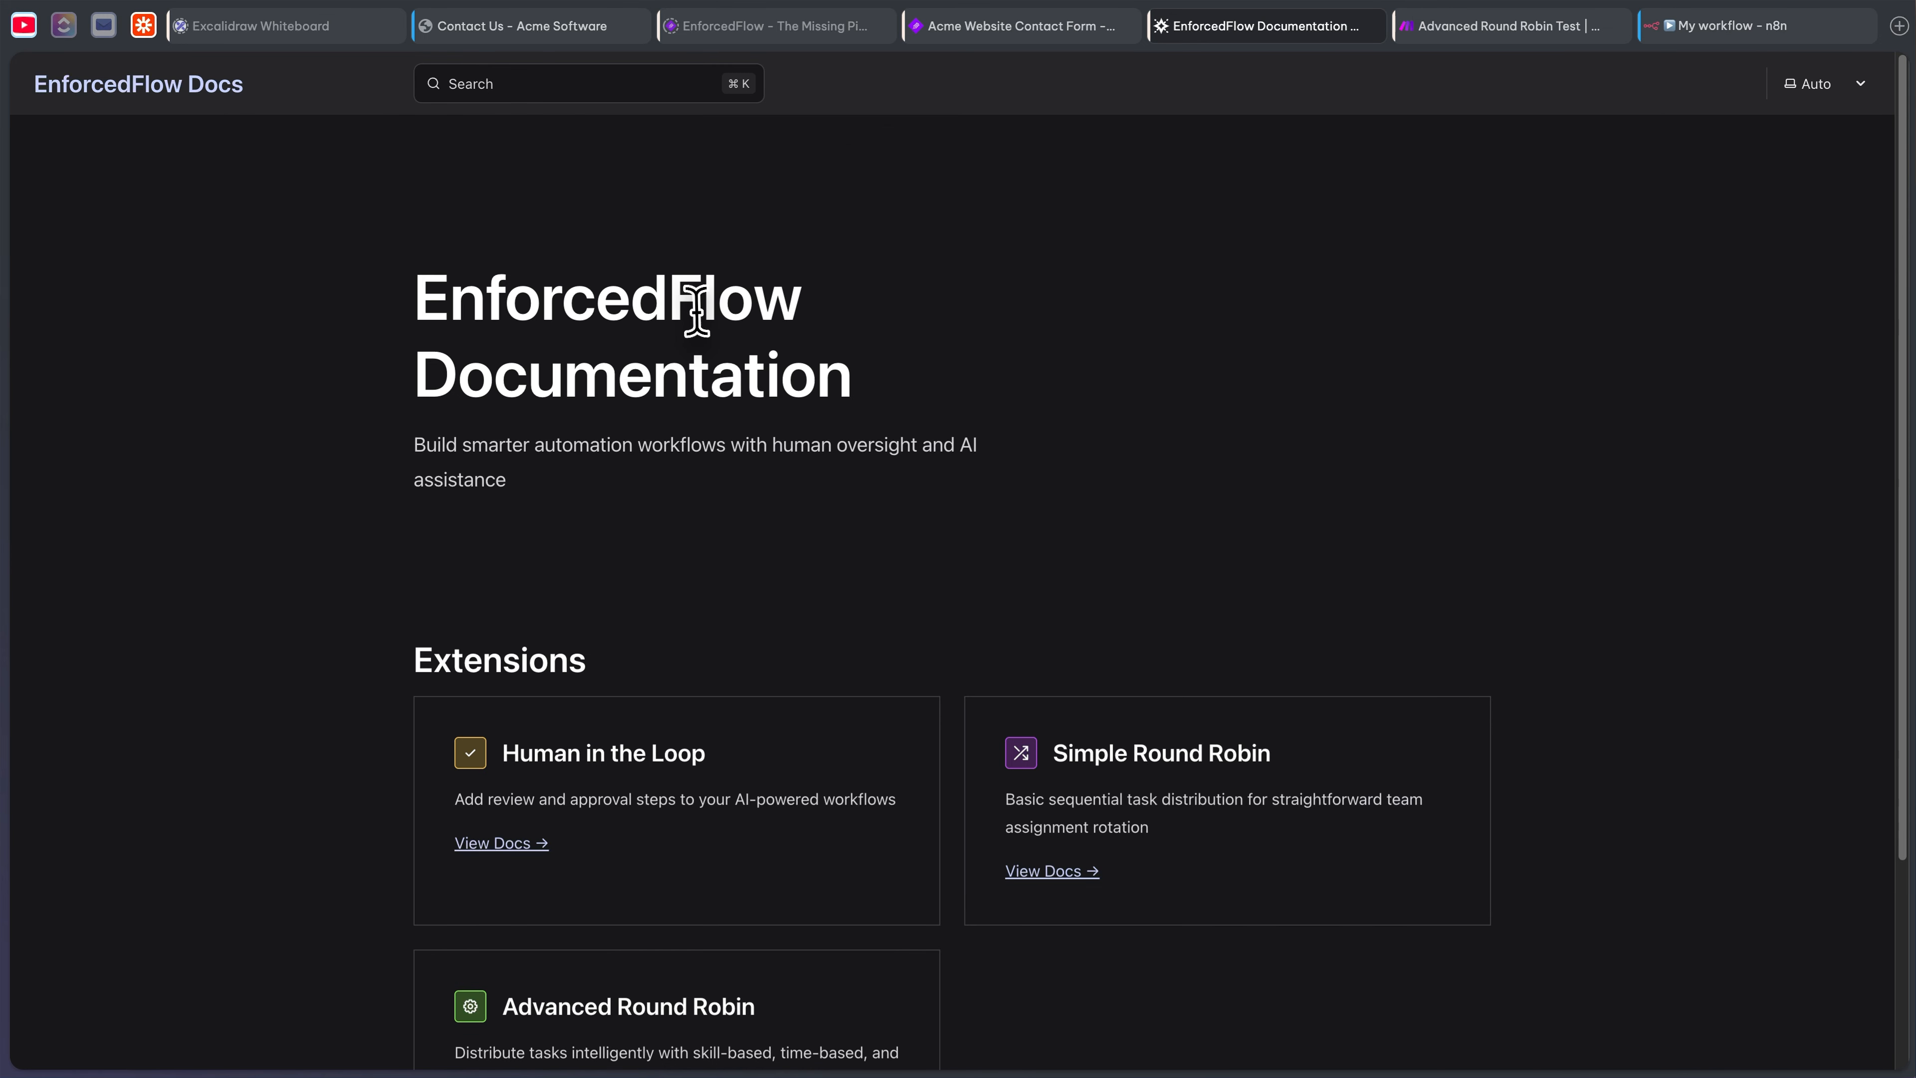
{"action": "left_click", "coordinate": [1006, 29]}
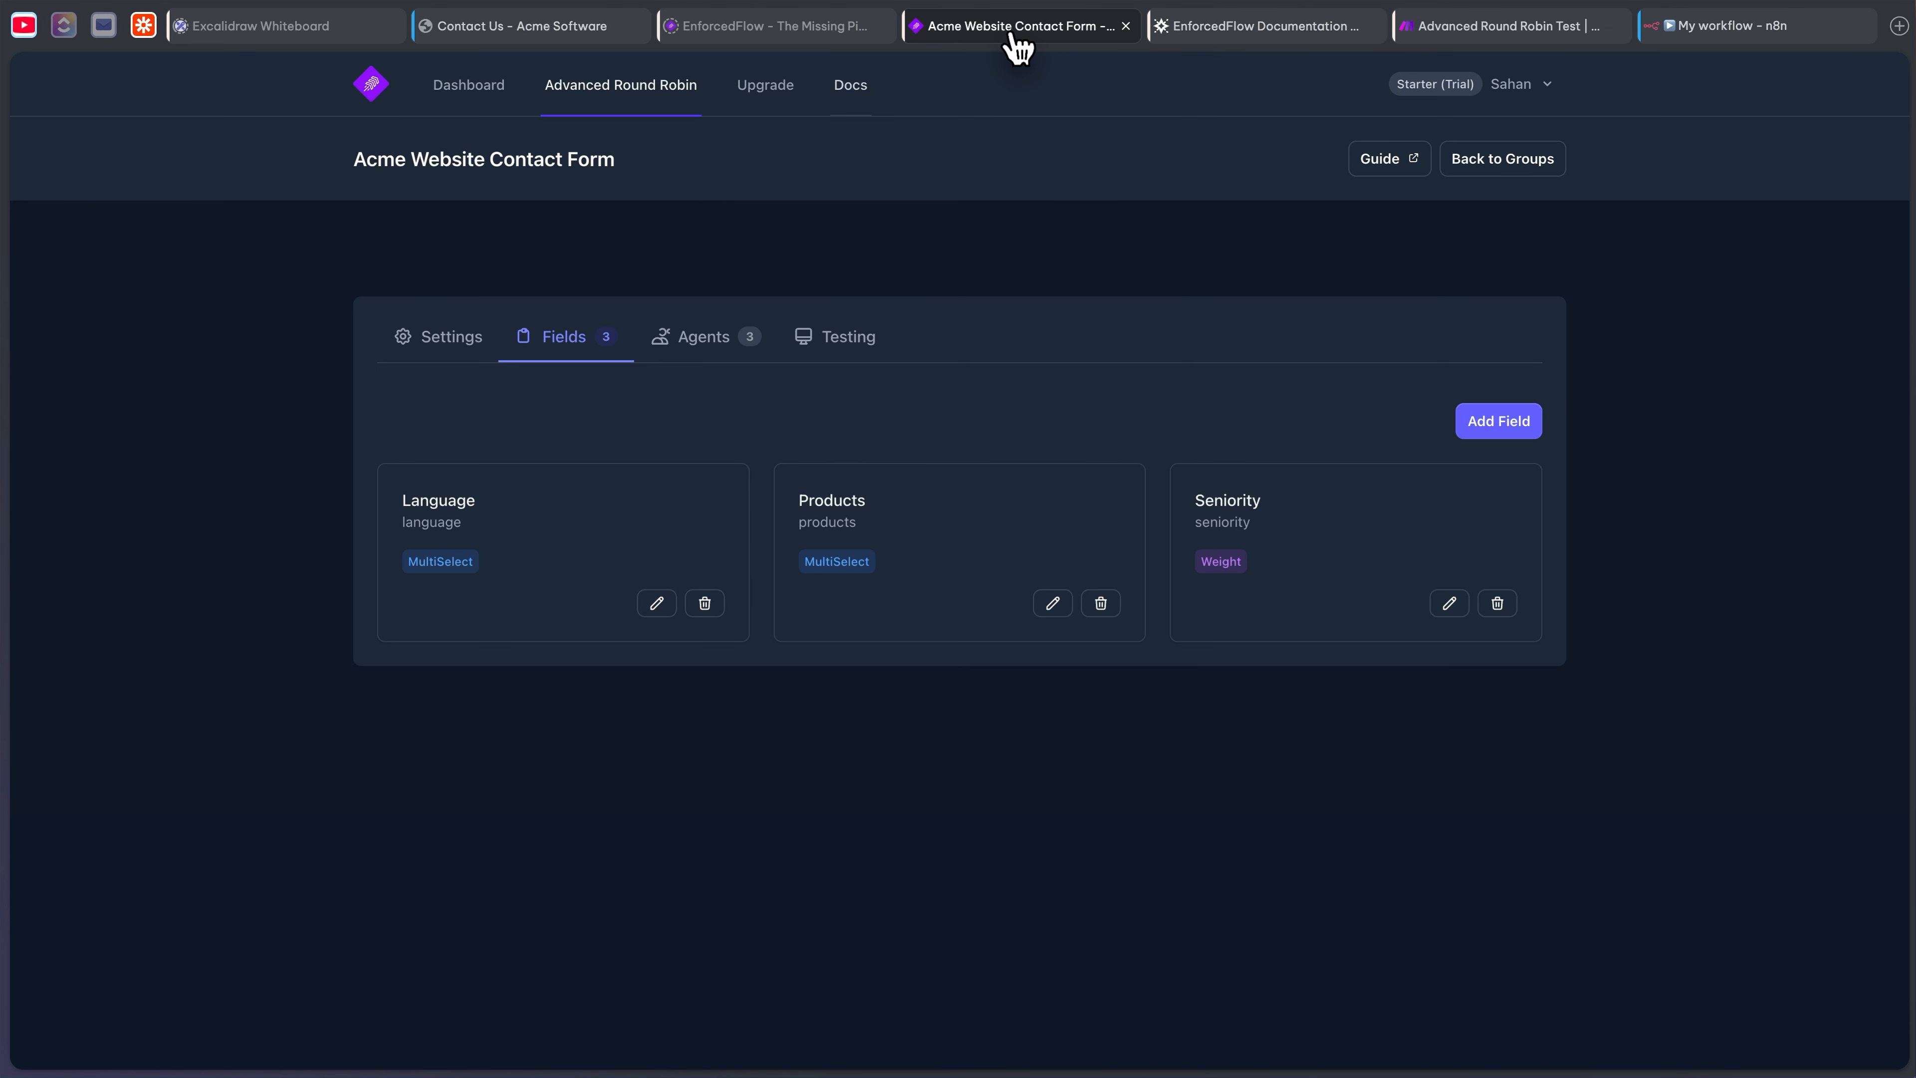
{"action": "left_click", "coordinate": [1553, 85]}
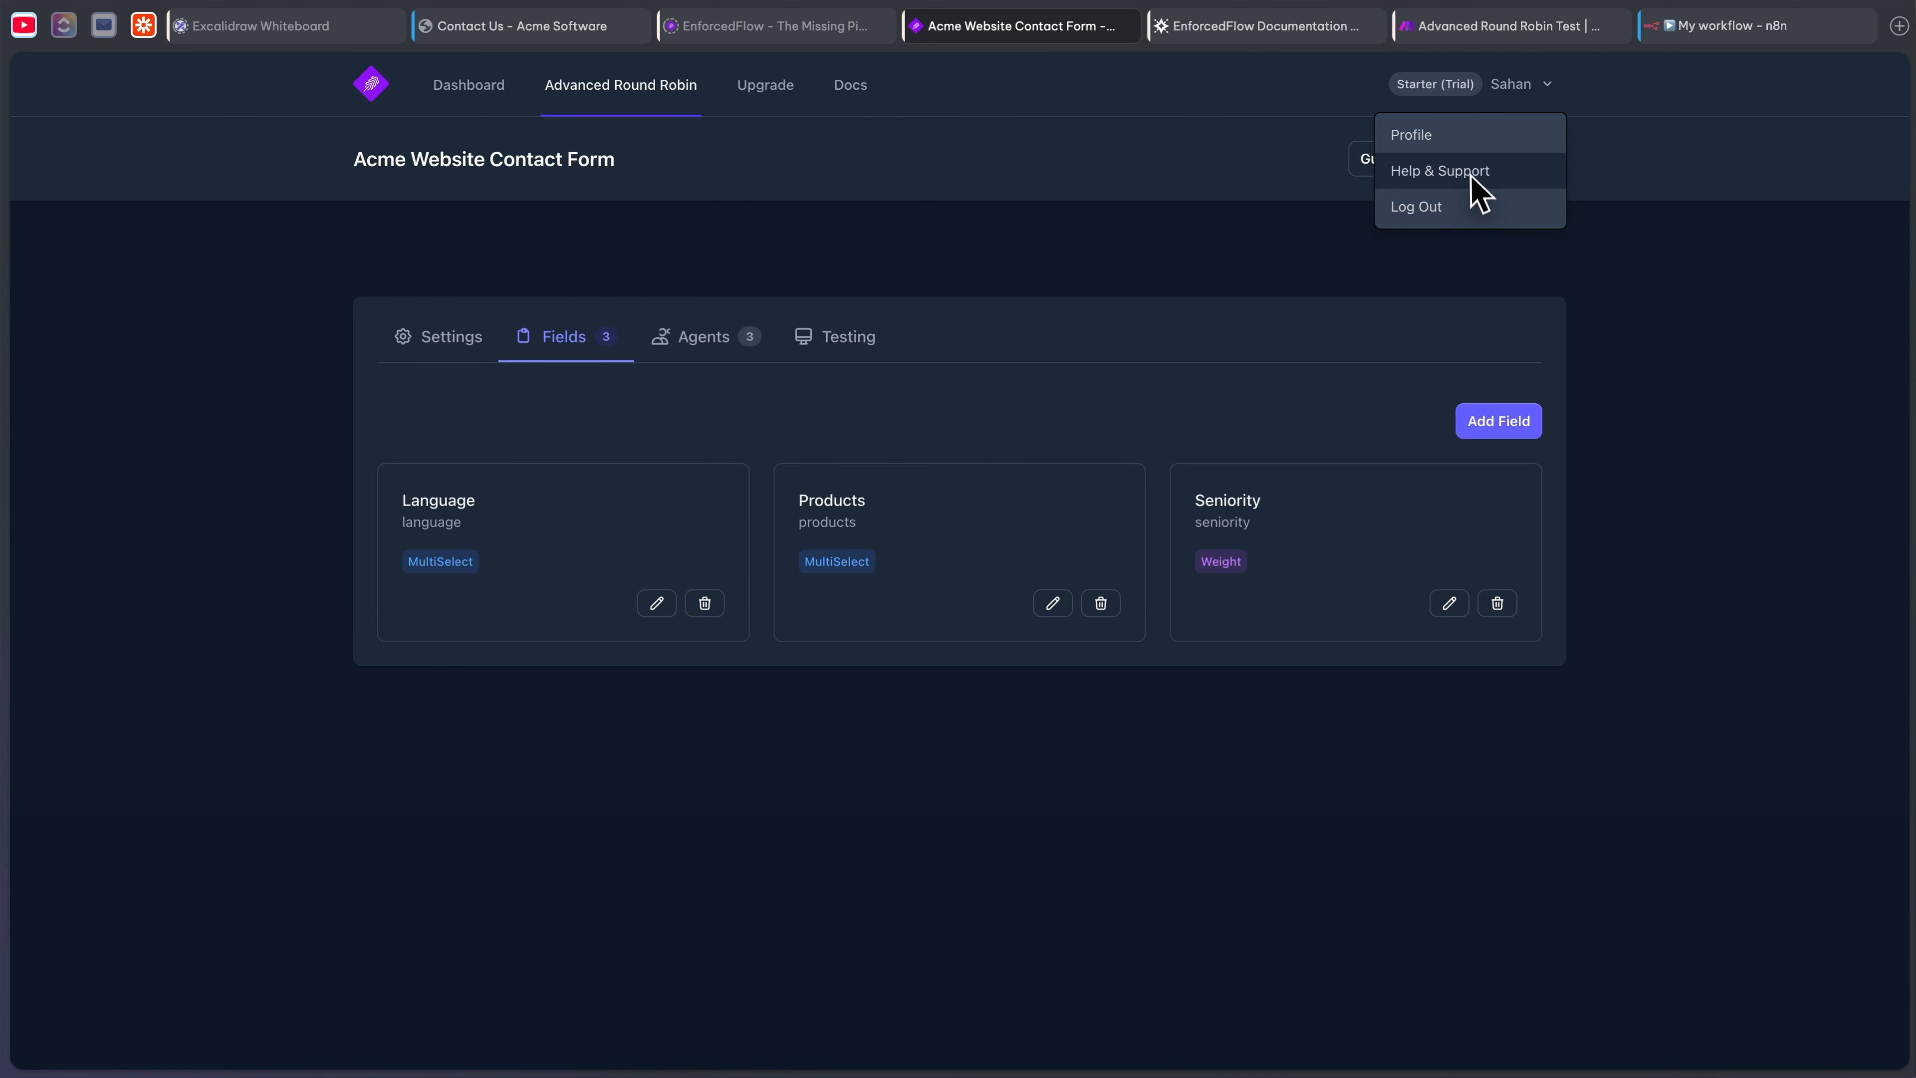
{"action": "left_click", "coordinate": [1453, 172]}
{"action": "left_click", "coordinate": [912, 567]}
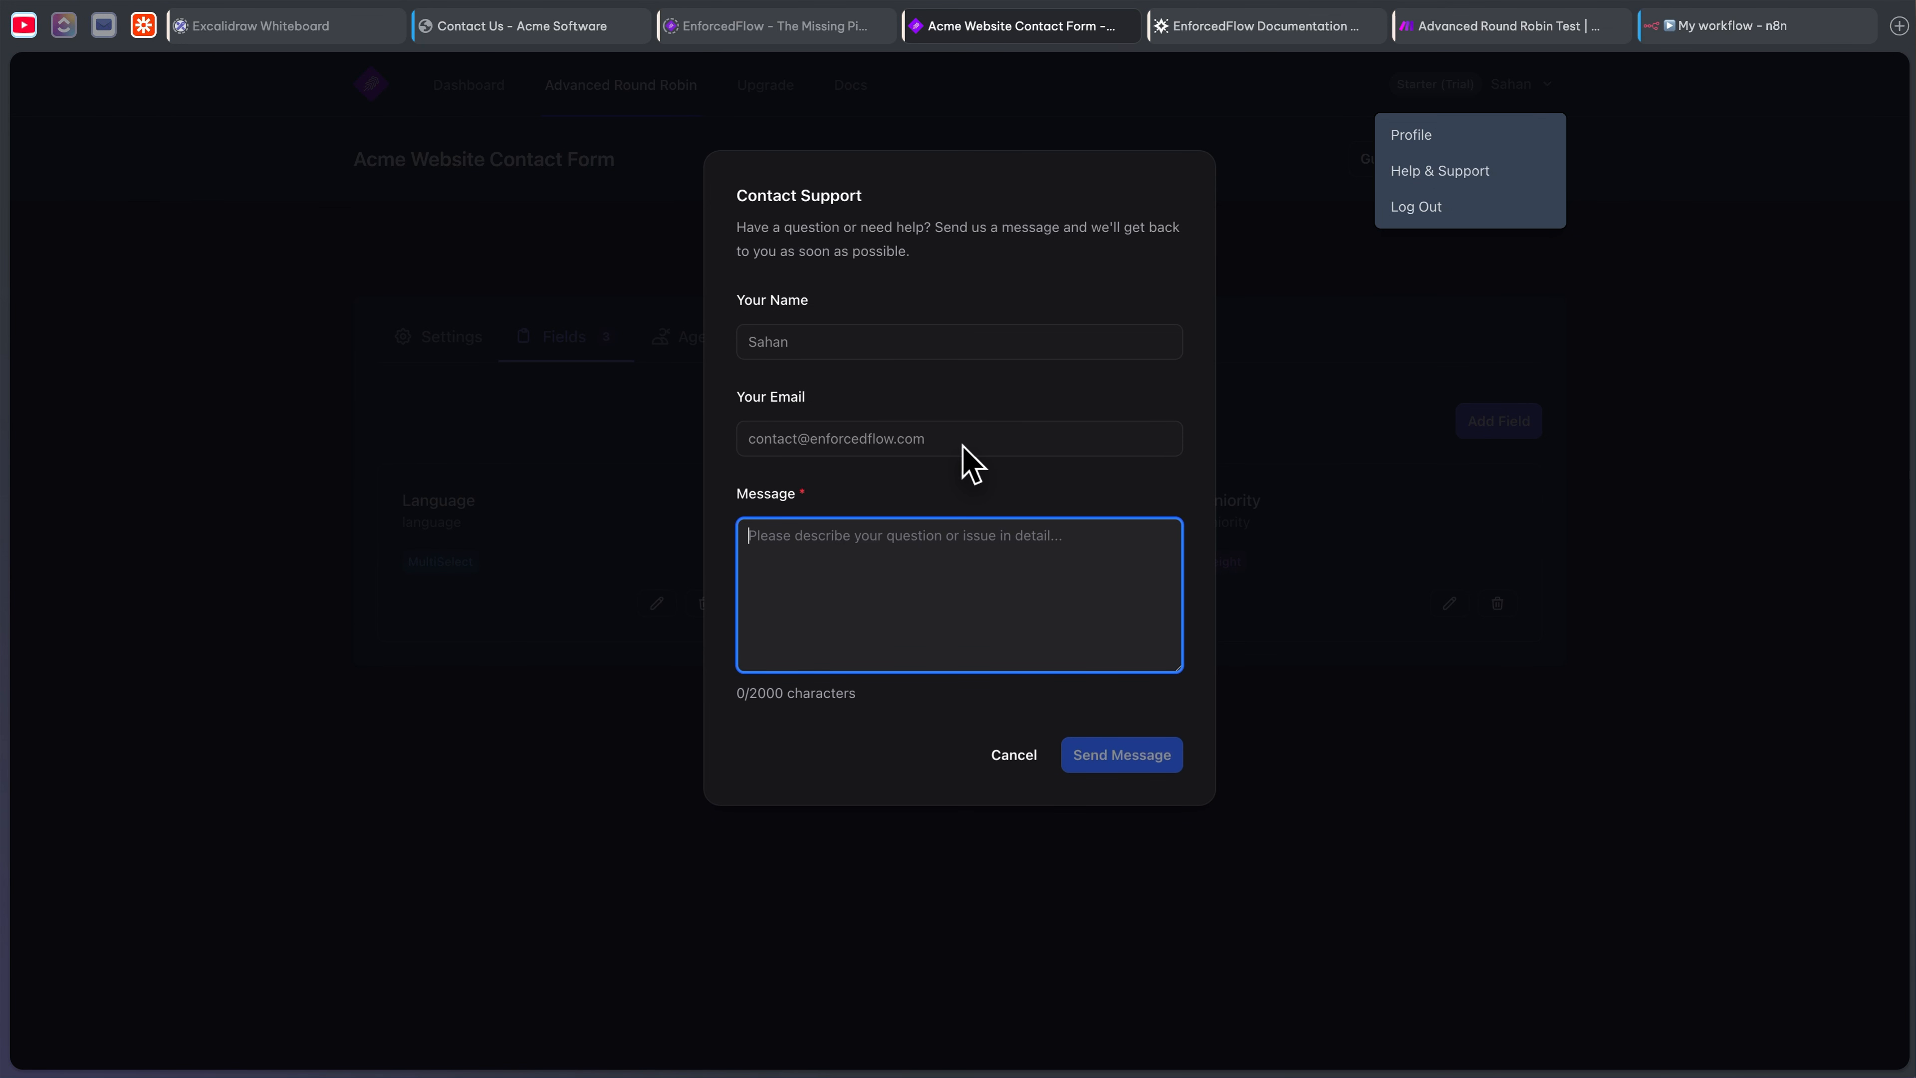